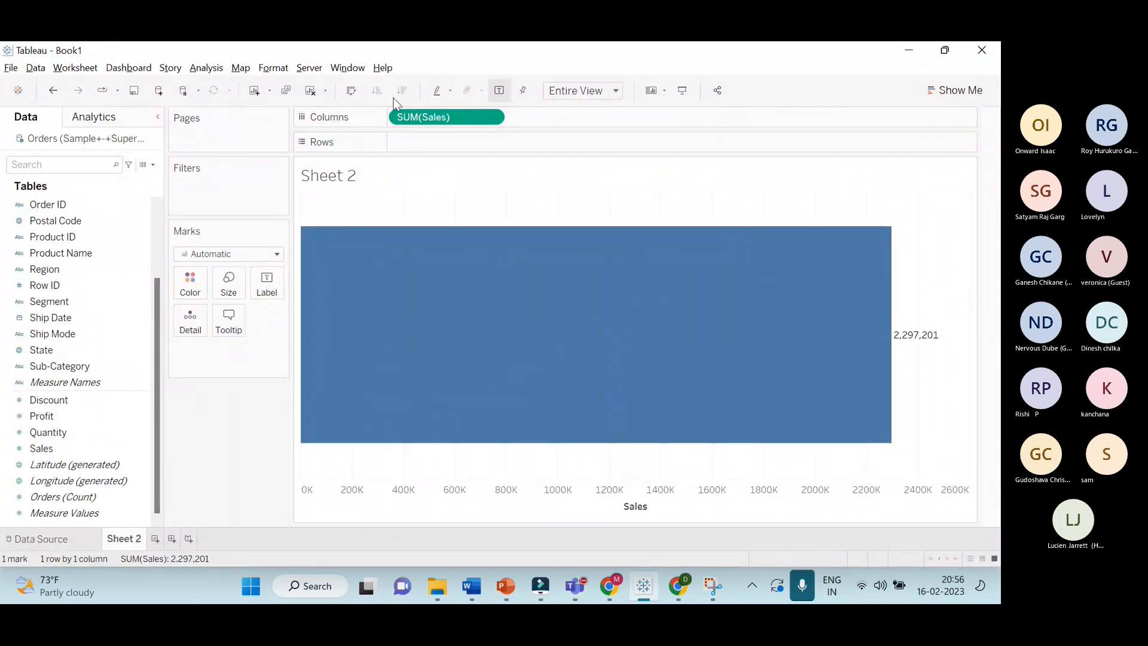
Remove Sales from Columns and build a text table of Sales with Sub-Category on Rows
drag(422, 122, 222, 452)
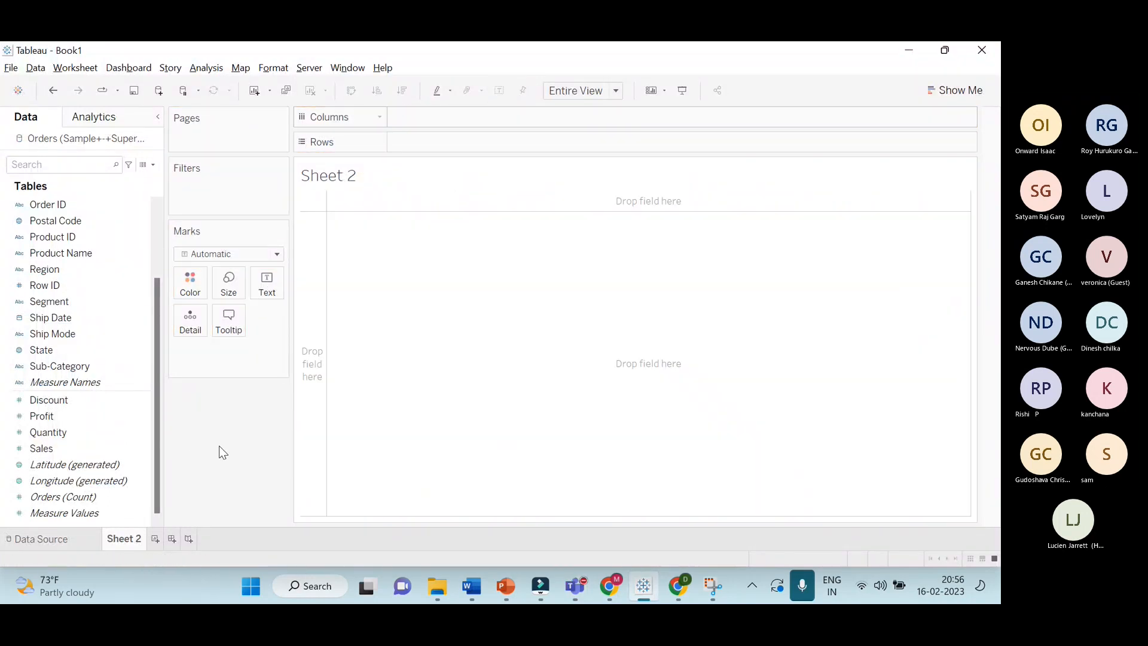
key(alt+Tab)
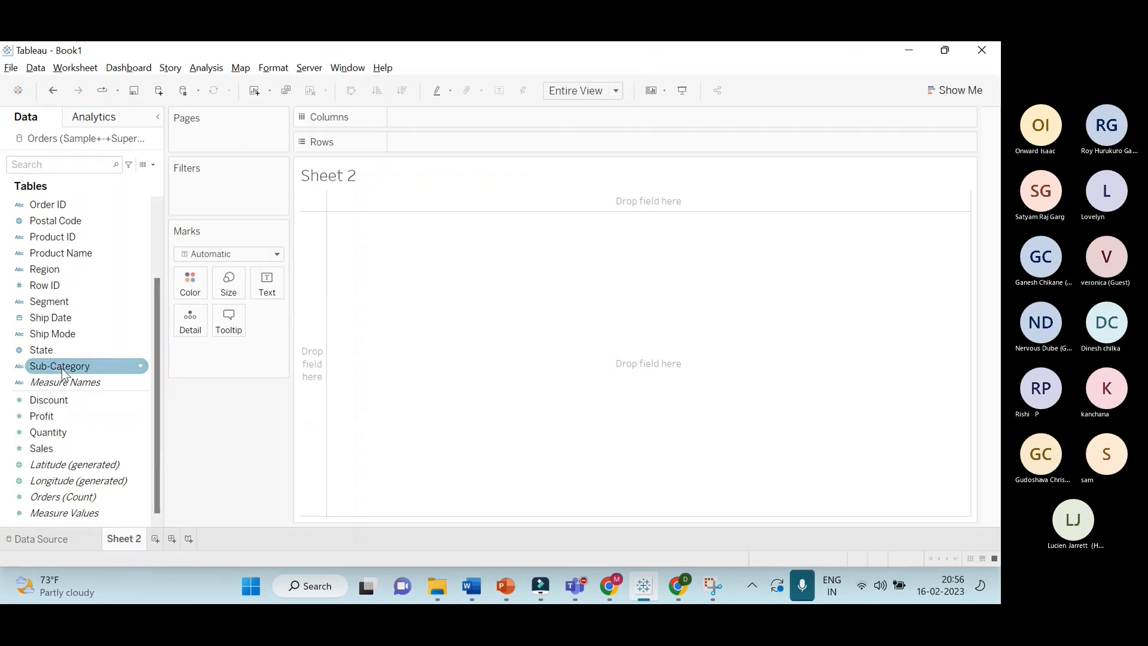
drag(62, 369, 442, 149)
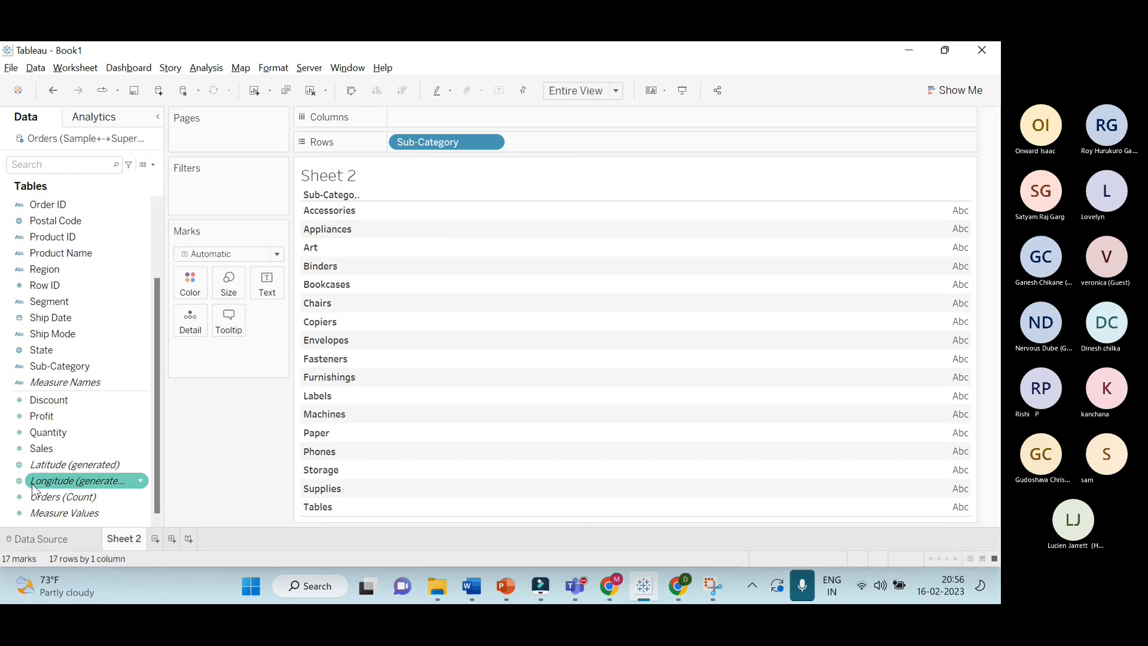
drag(41, 448, 267, 284)
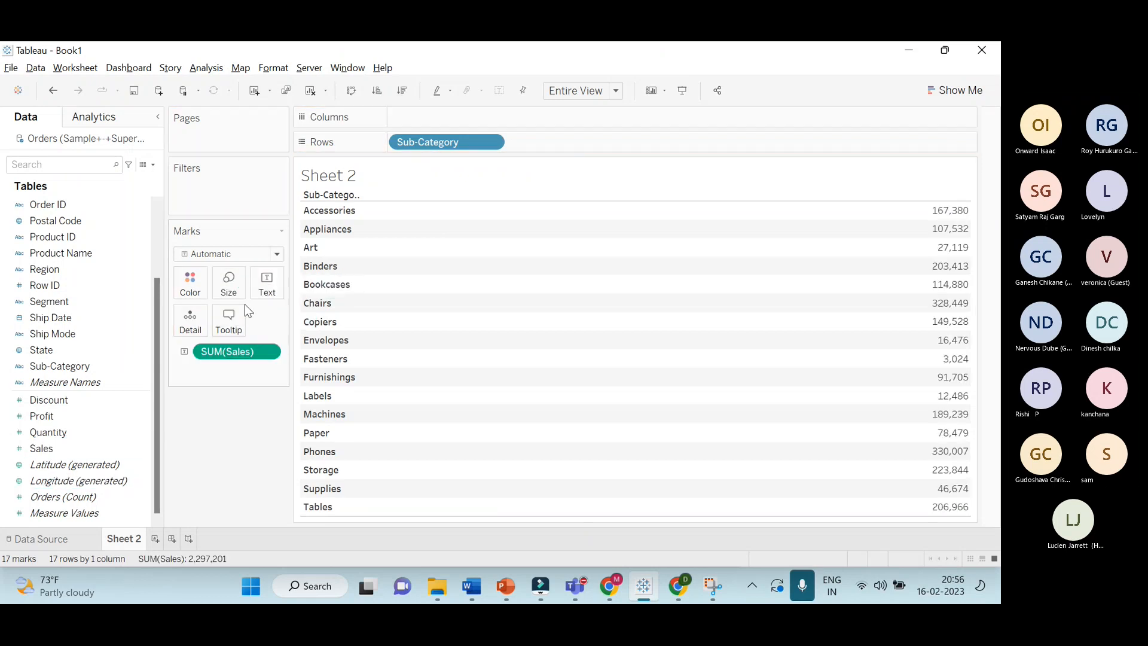
Move Sales from the text marks to Columns and sort the sub-category bars in descending order
mouse_move(383, 226)
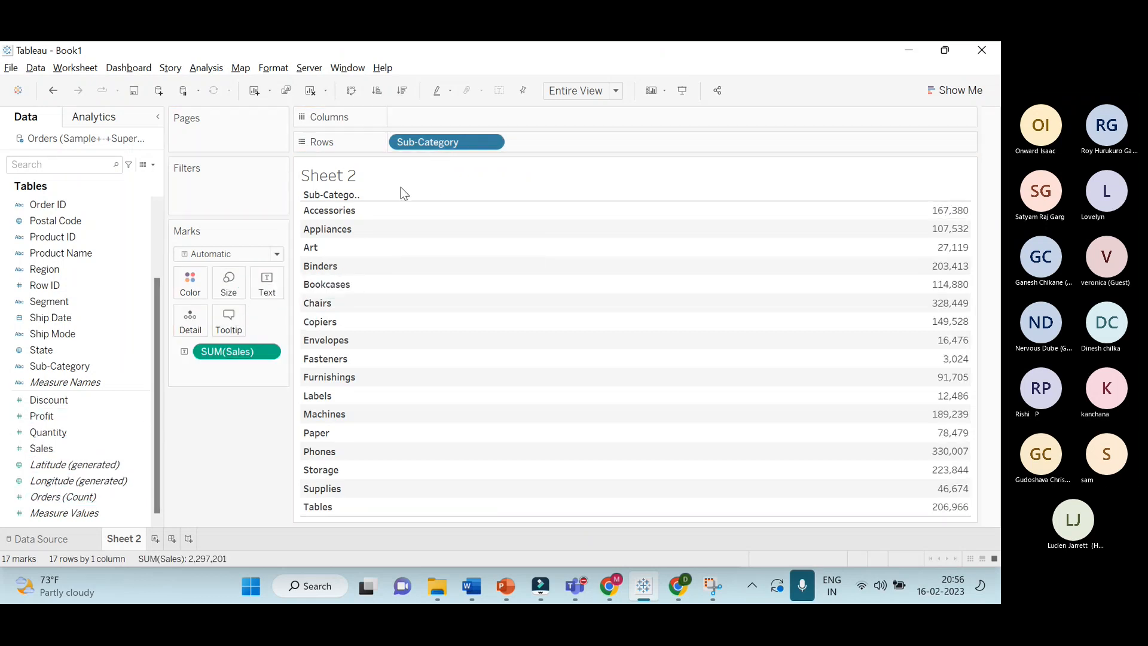
drag(227, 351, 468, 116)
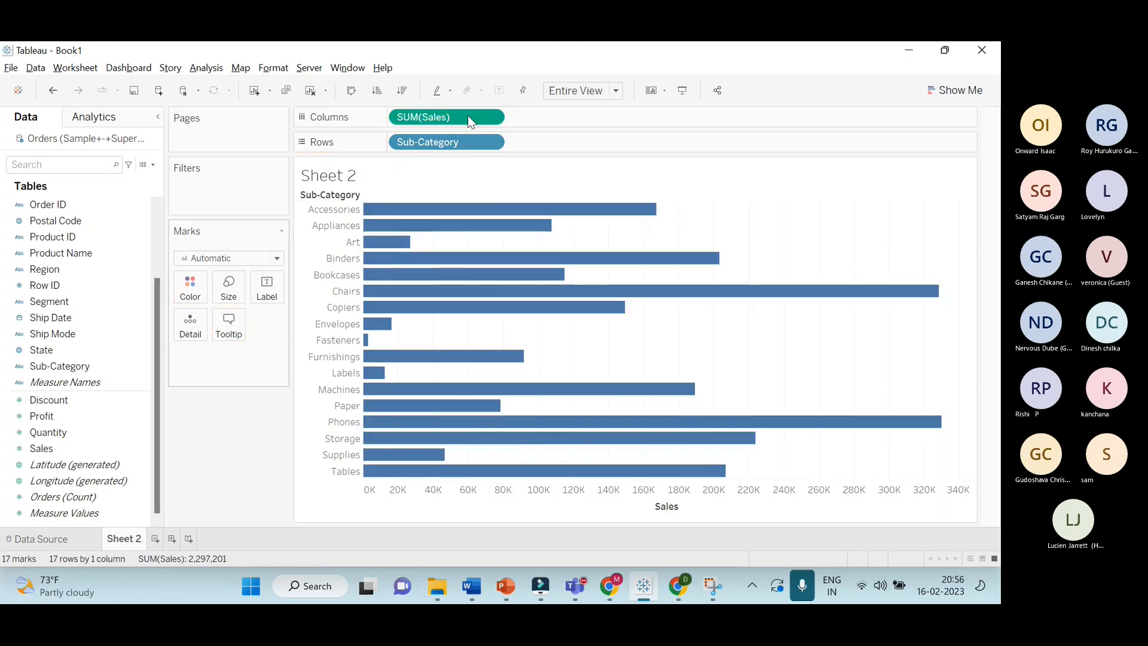
click(401, 92)
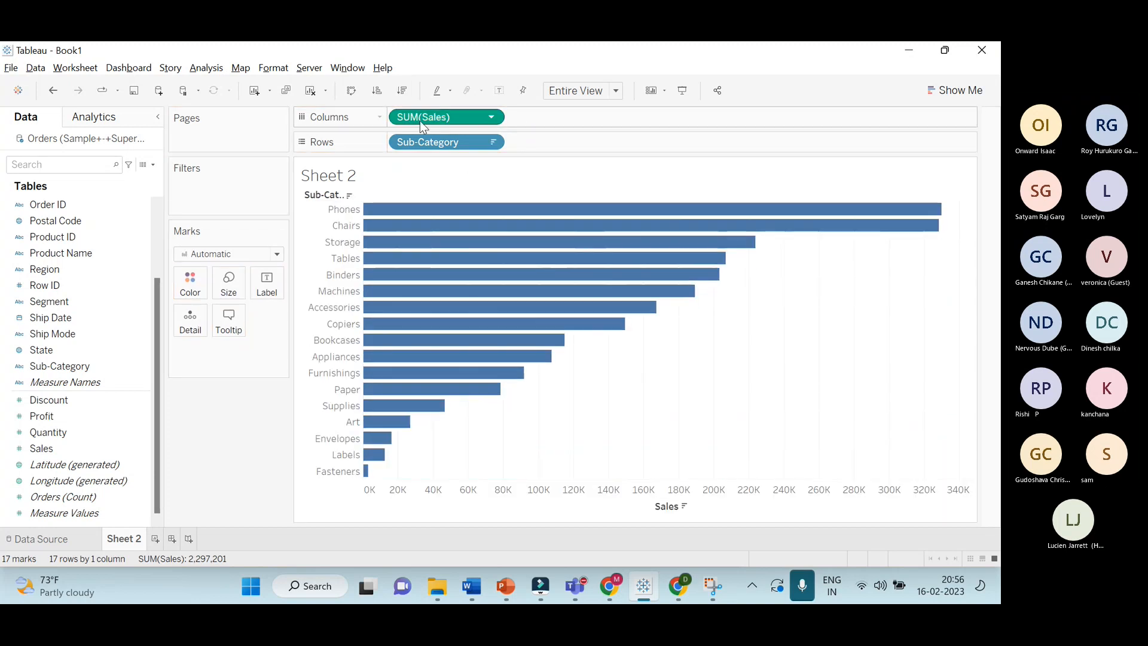
Switch to PowerPoint to view the Lollipop Chart reference slide, and return to the Tableau worksheet
key(alt+Tab)
key(alt+Tab)
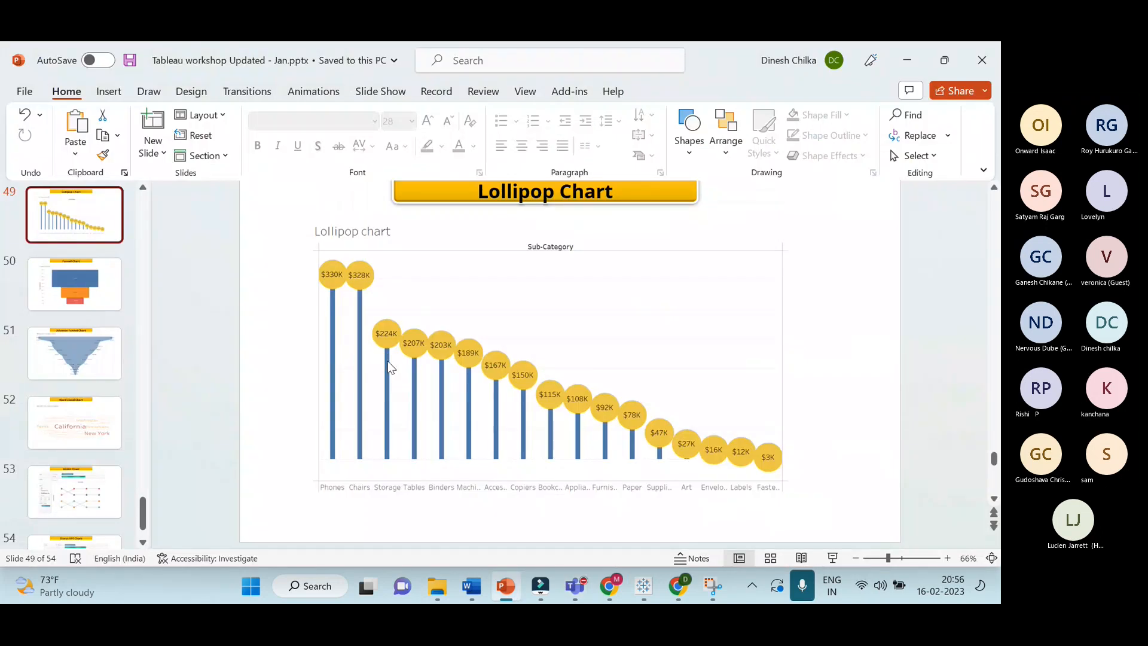
key(alt+Tab)
key(alt+Tab)
key(Tab)
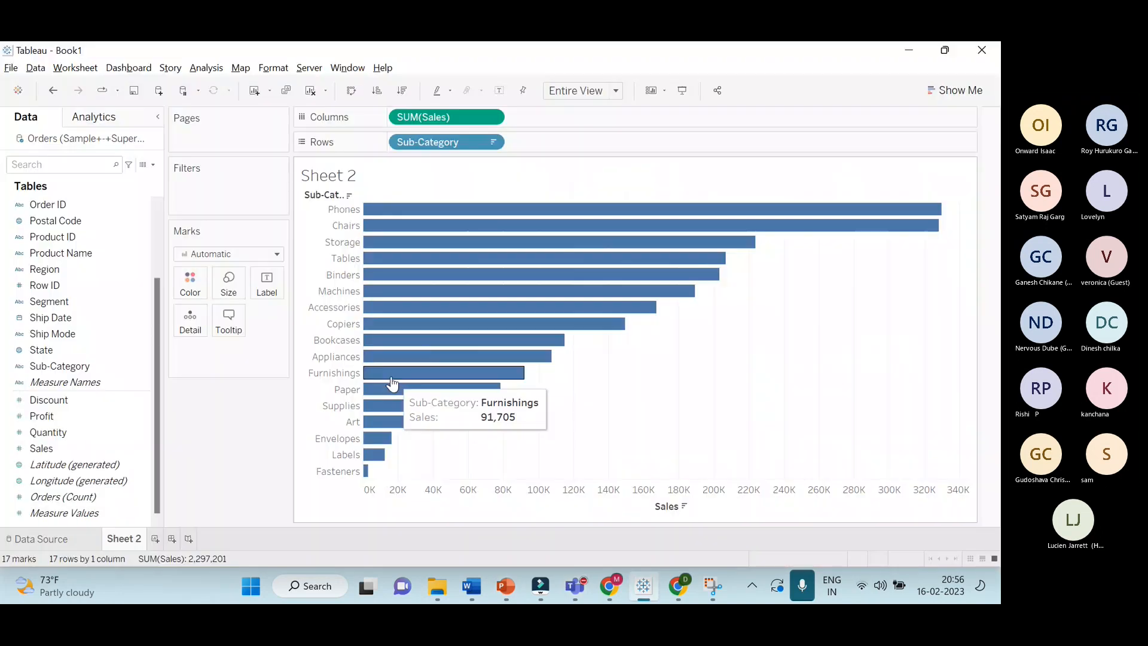
Turn the chart into descending vertical bars with Sales on Rows and Sub-Category on Columns, showing mark labels
drag(467, 115, 574, 141)
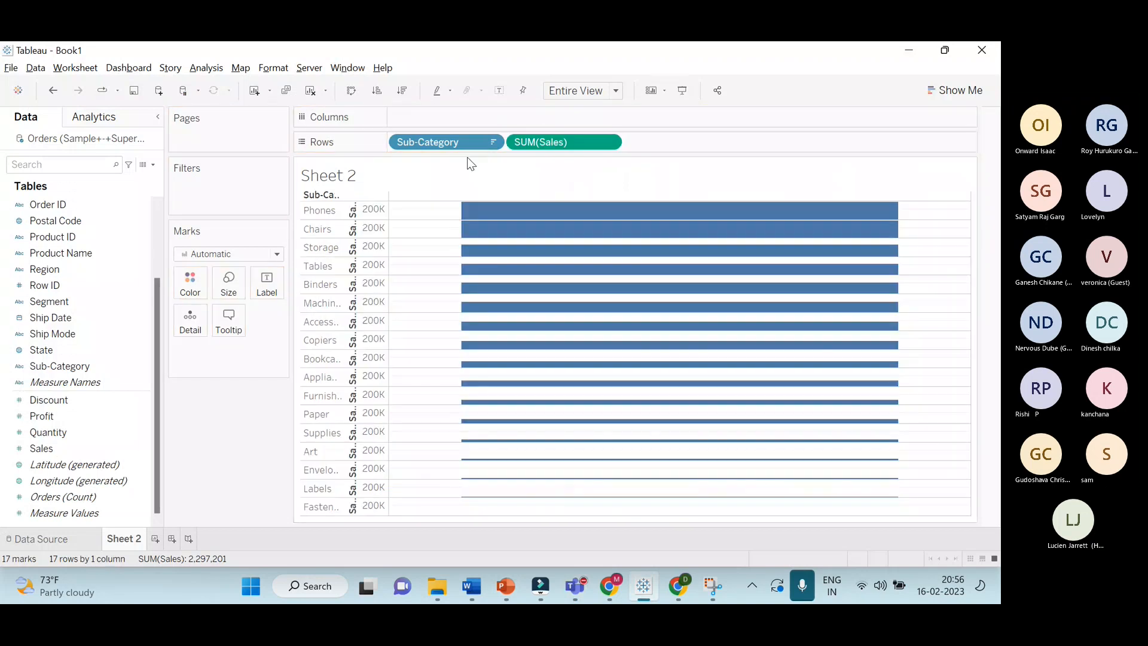
drag(437, 142, 461, 109)
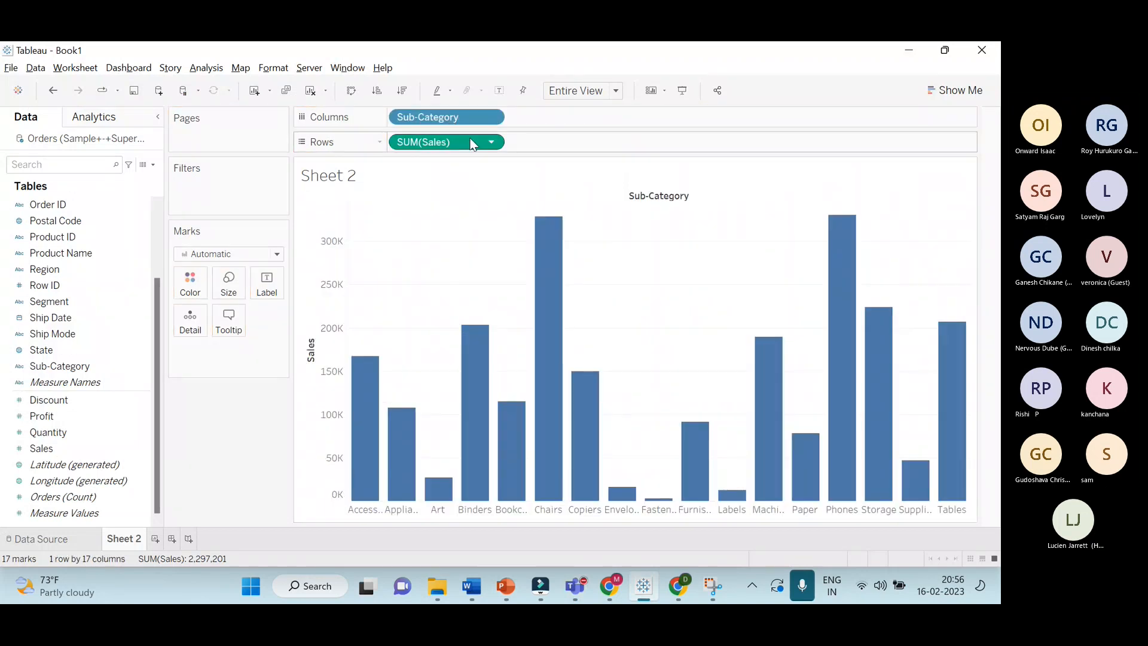
click(401, 97)
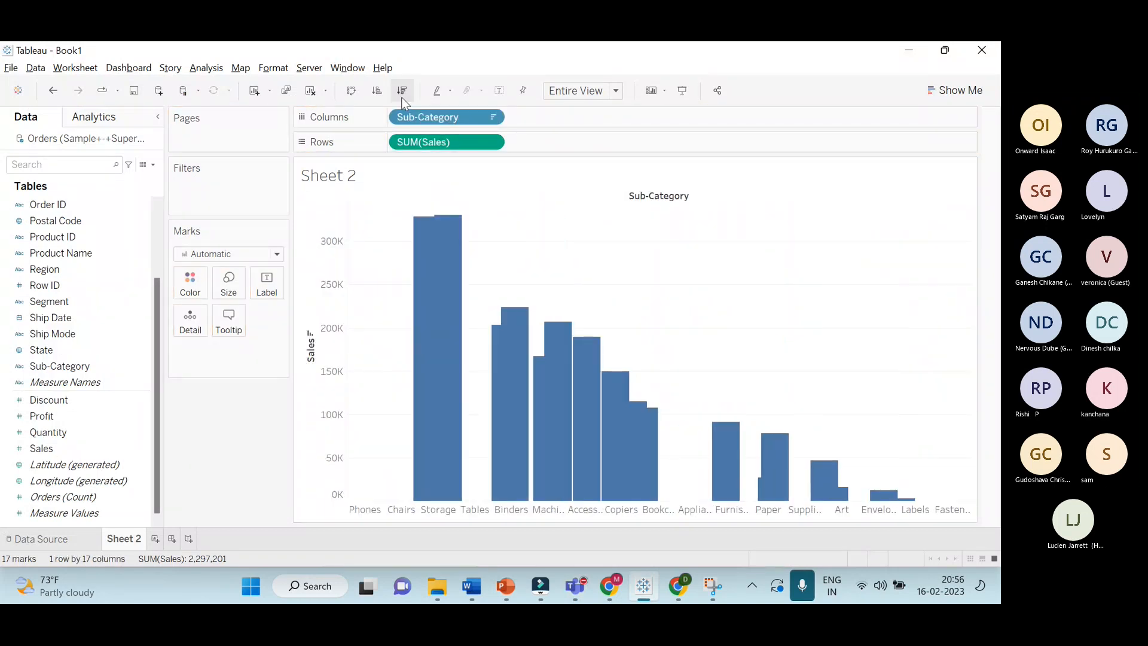
click(501, 91)
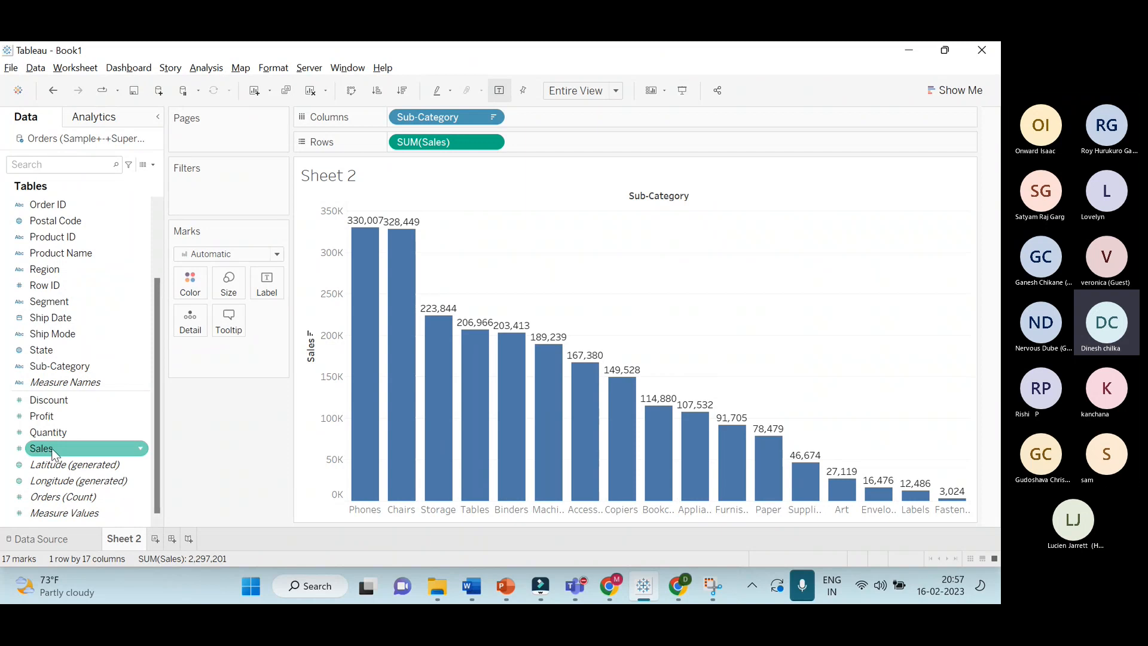
Add a second Sales measure to Rows and set its mark type to Circle
drag(53, 449, 566, 146)
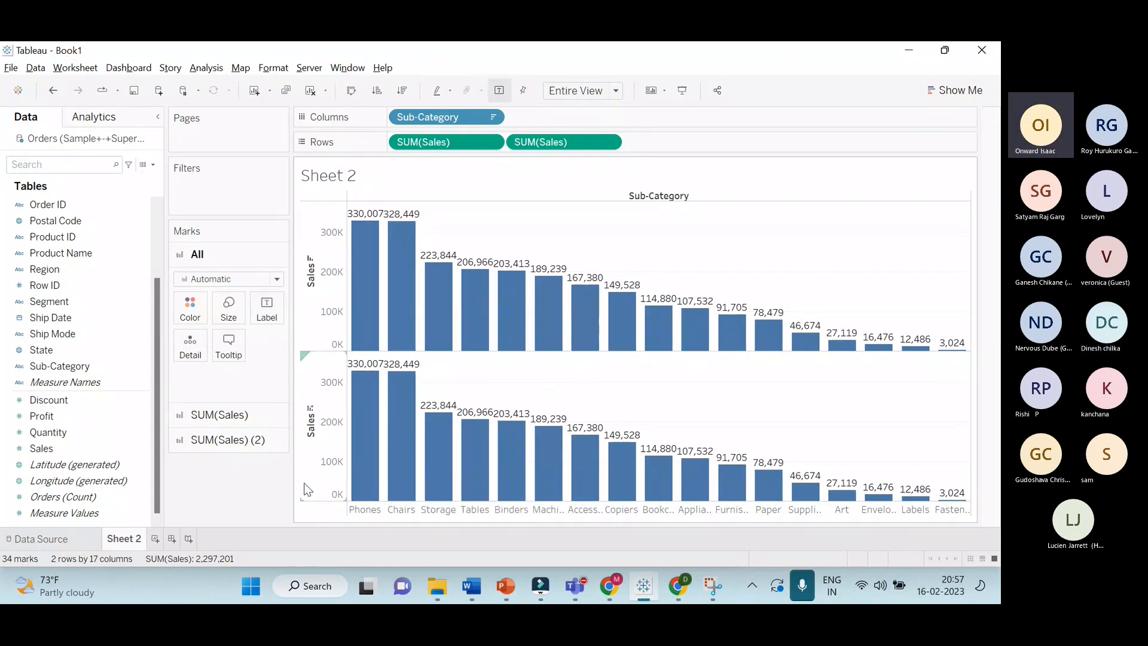
click(253, 421)
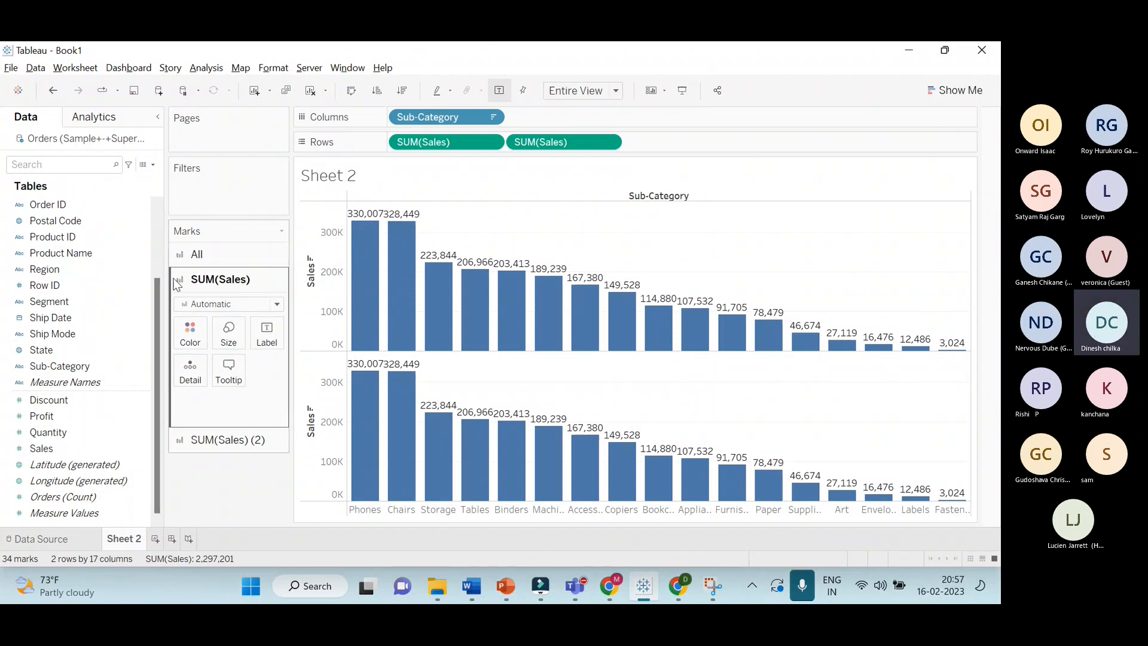
click(253, 450)
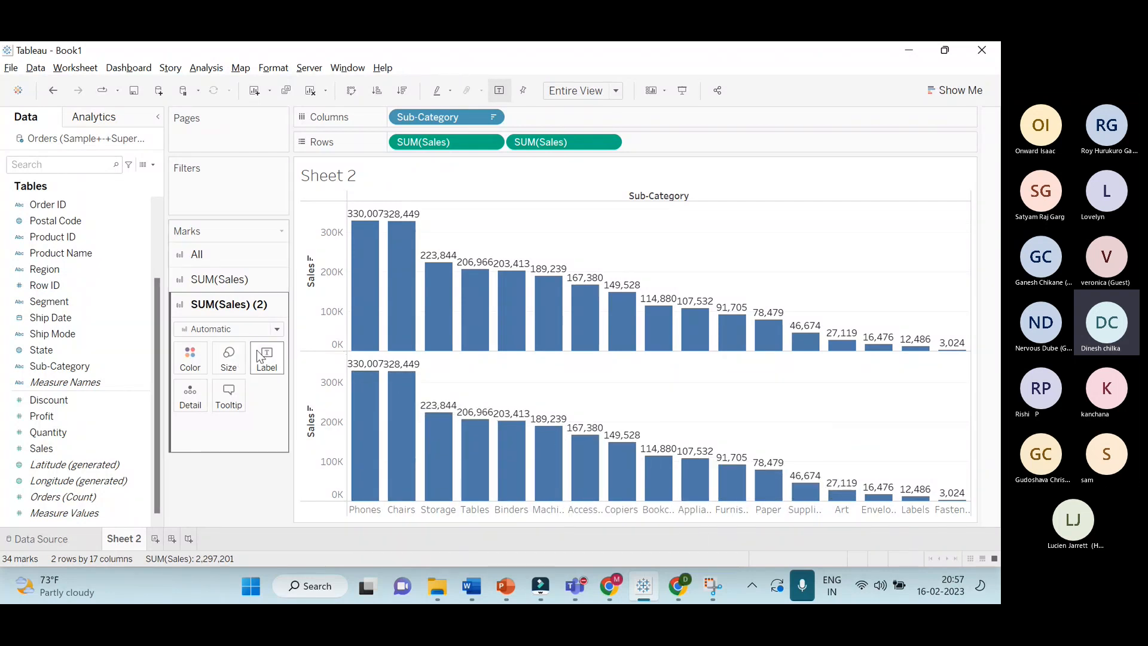
click(277, 330)
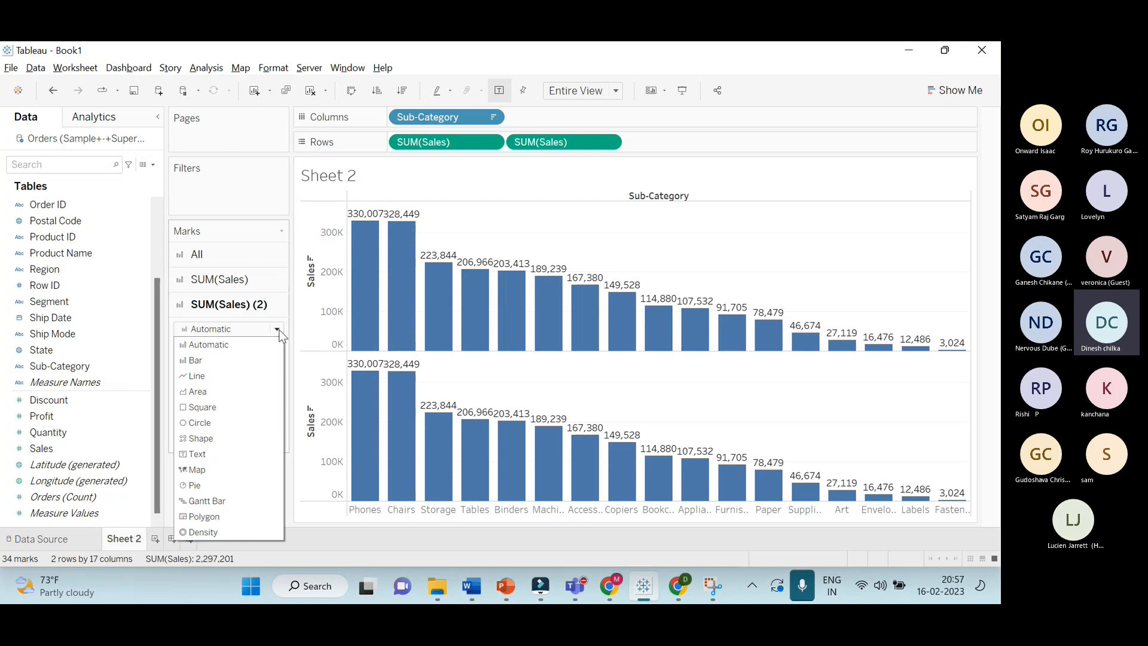
click(262, 420)
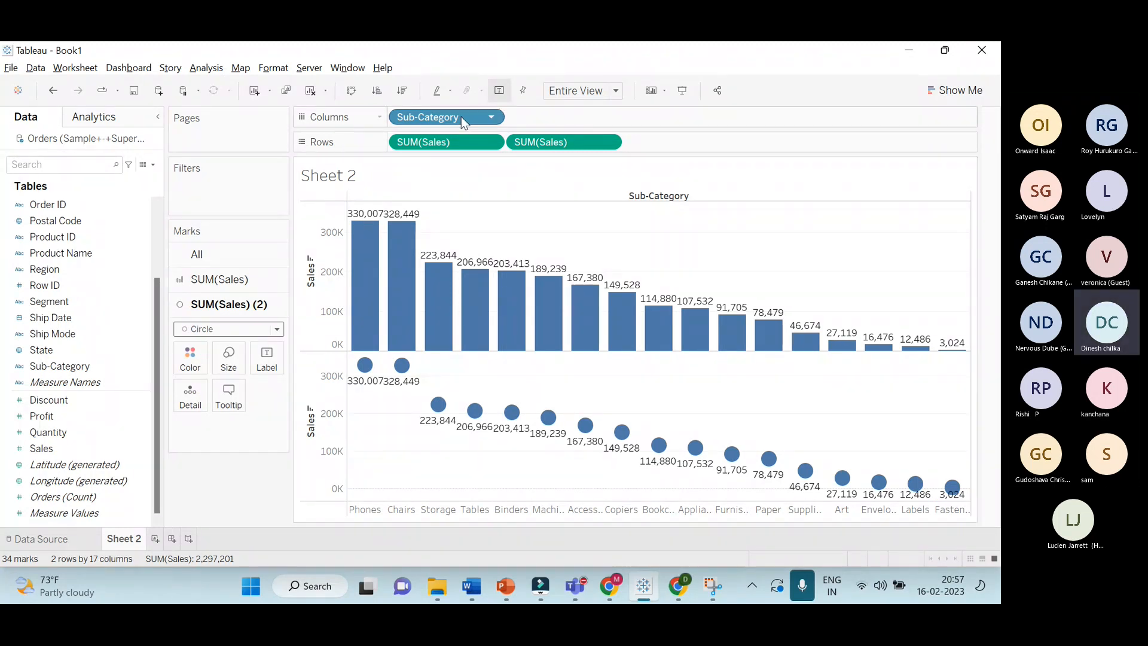
Combine the two Sales measures on Rows into one dual-axis chart
click(256, 287)
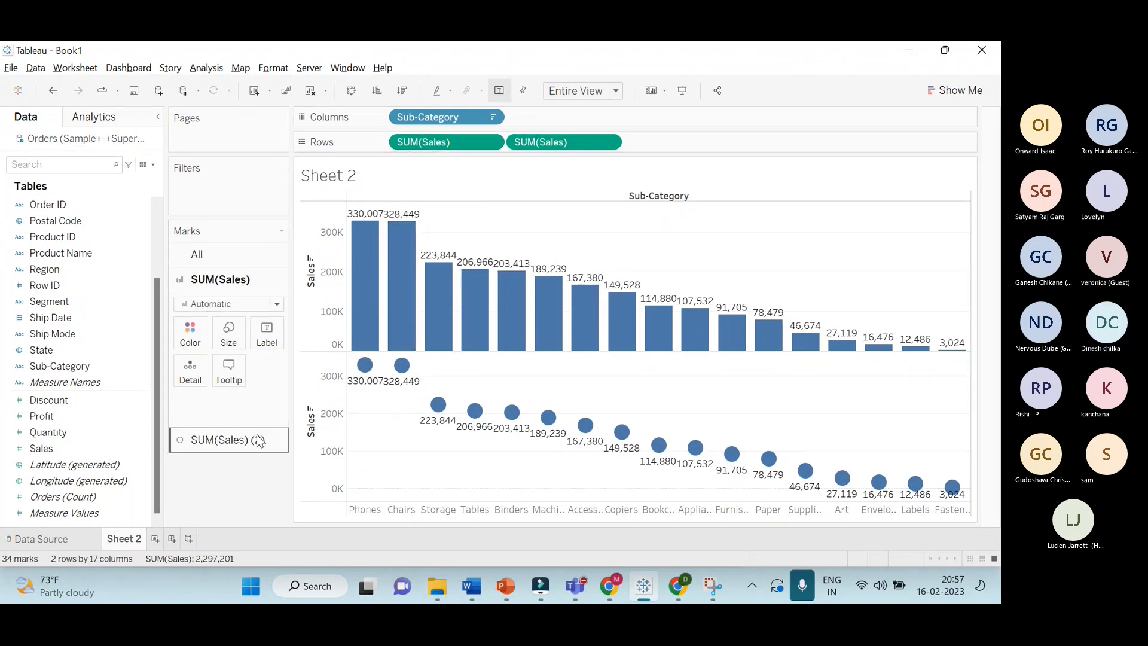
click(258, 440)
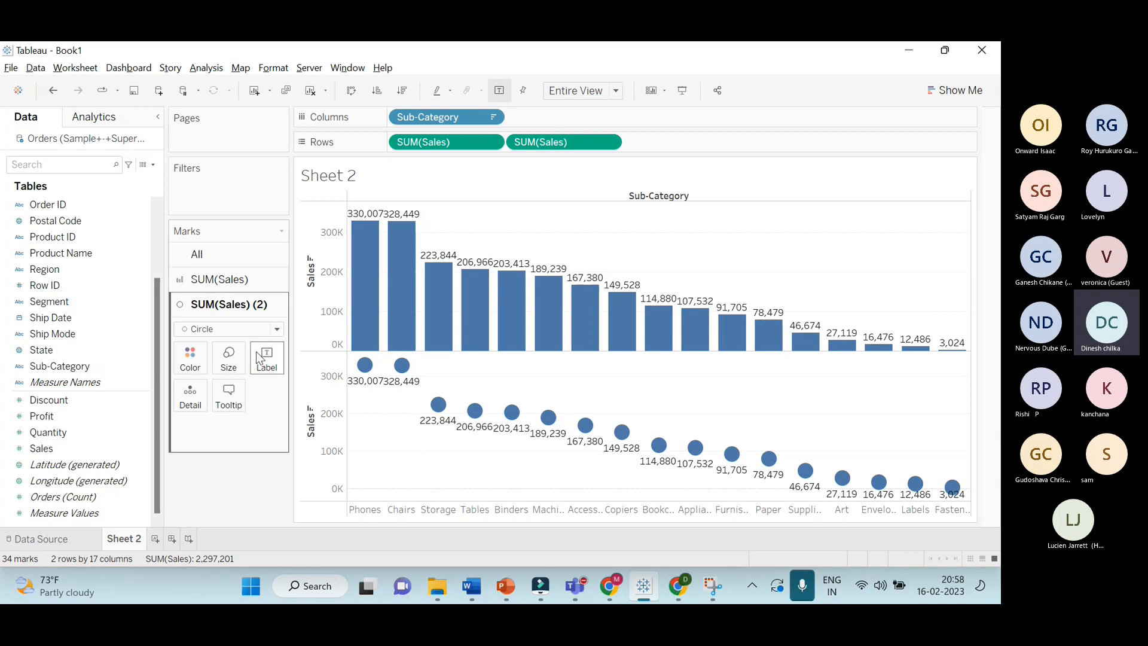
mouse_move(559, 272)
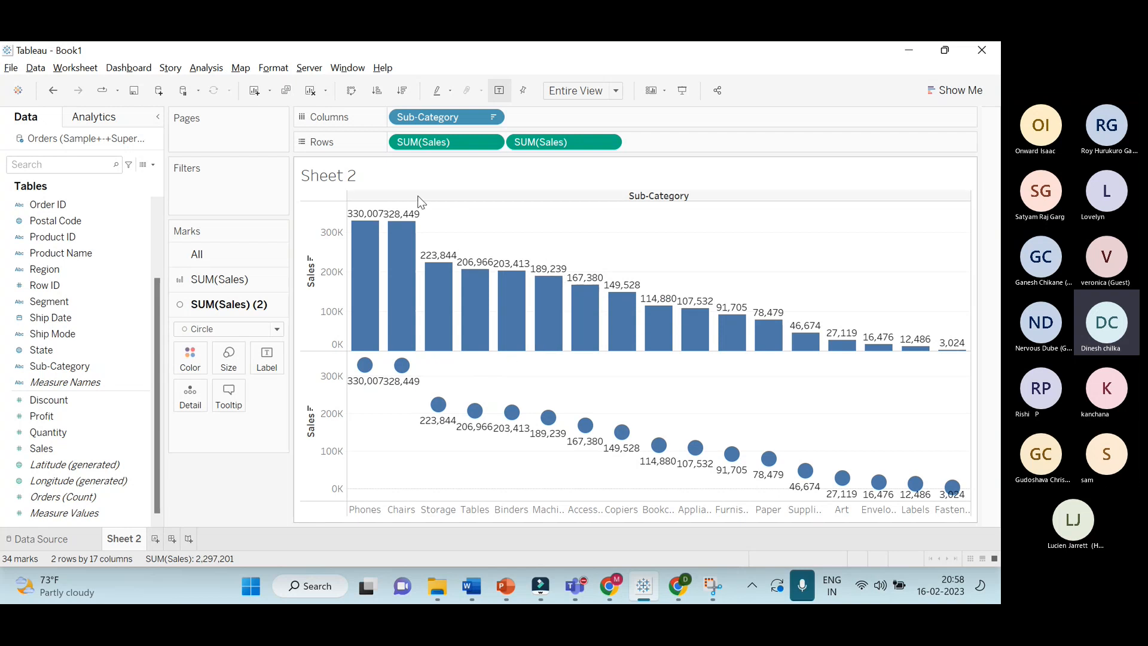
click(610, 143)
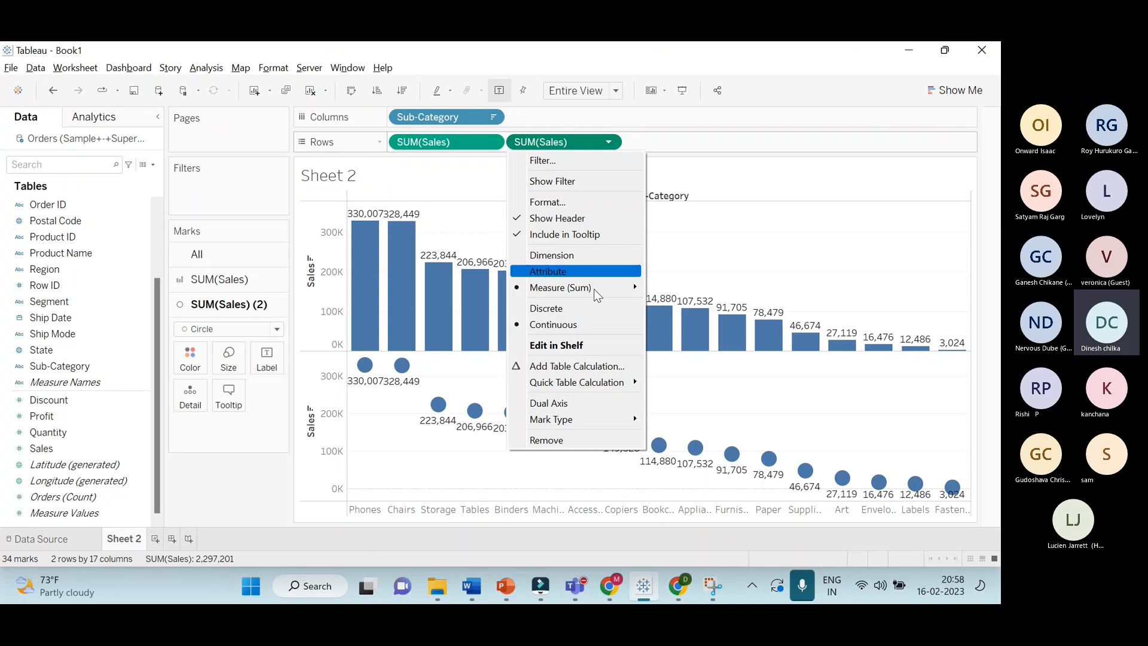
click(595, 403)
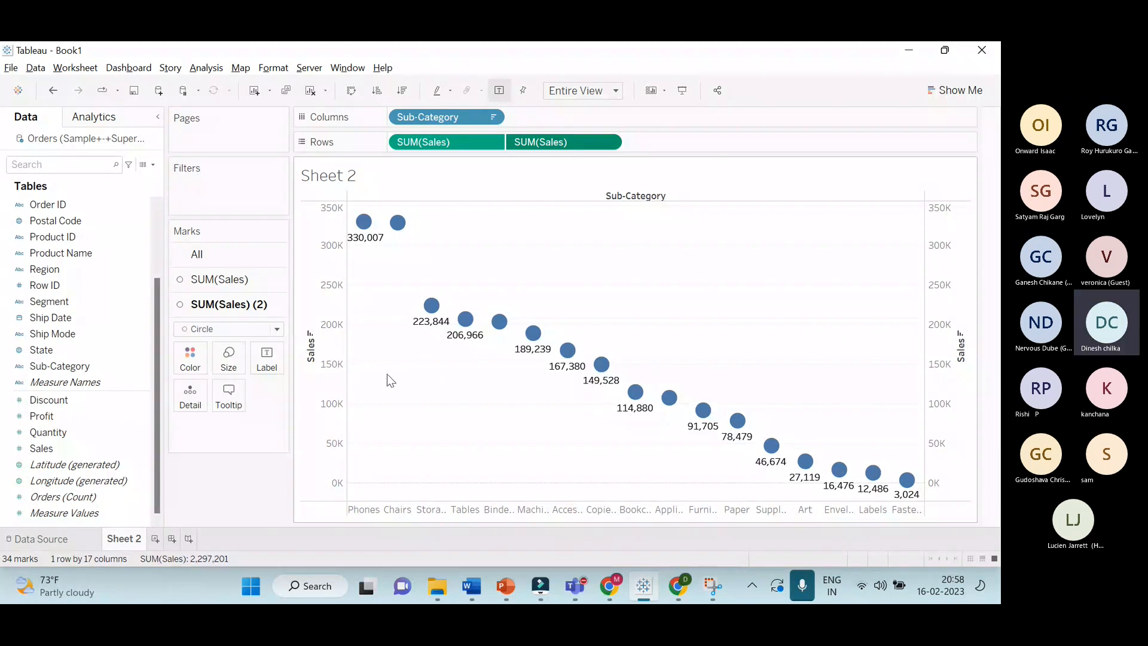
Set the mark type of the first Sales measure to Bar
click(247, 281)
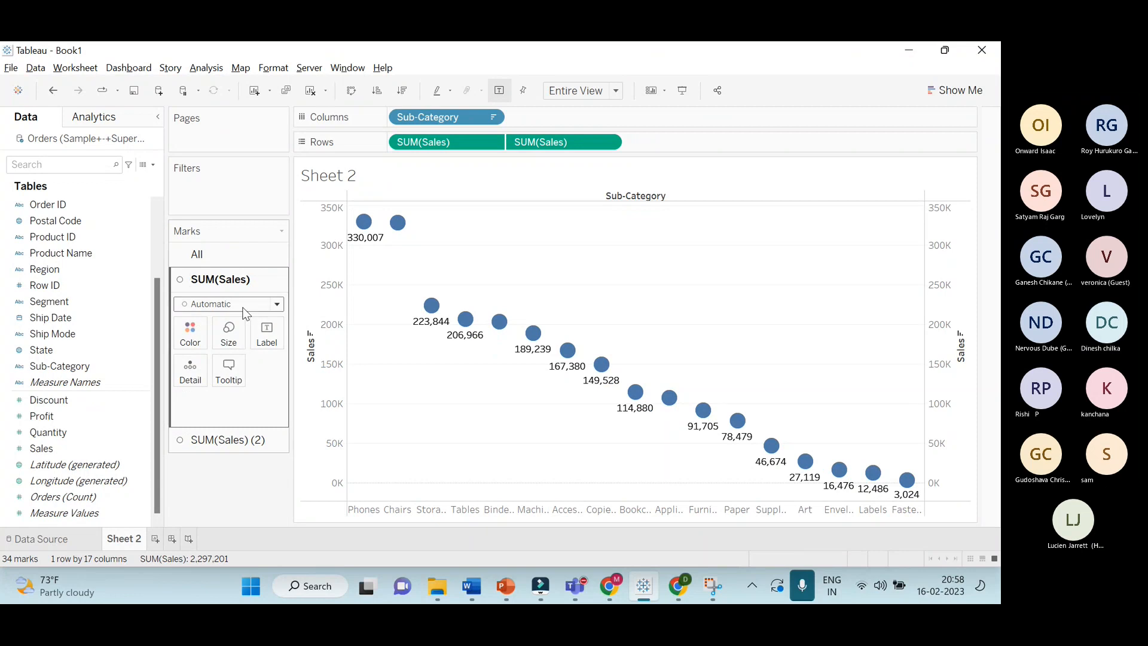
click(252, 307)
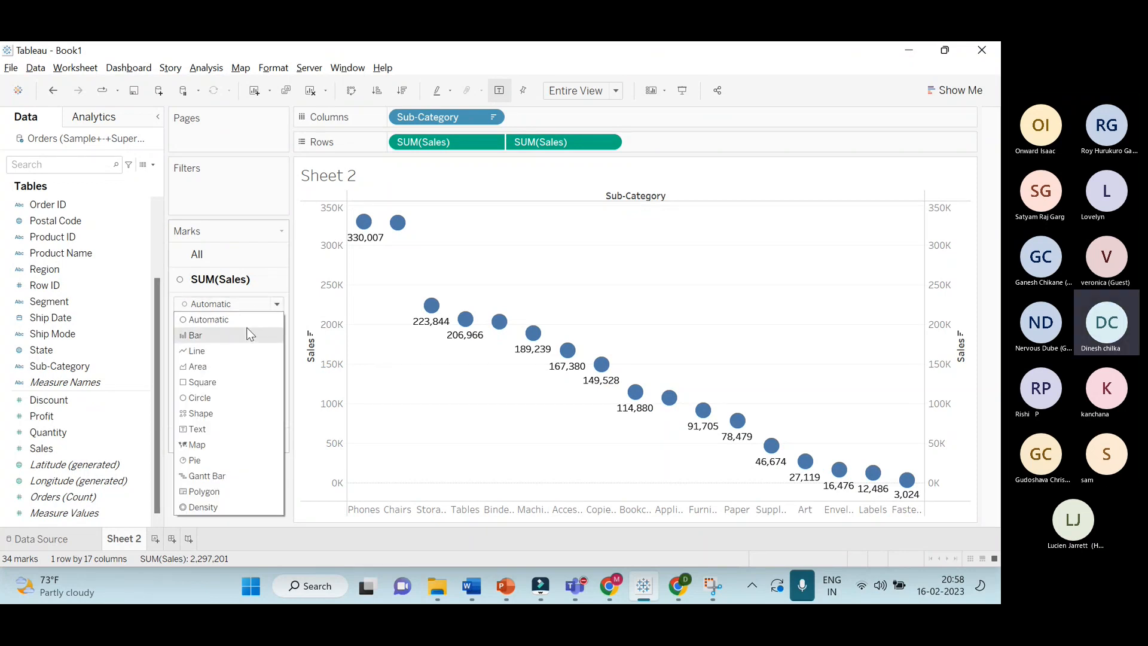
click(247, 331)
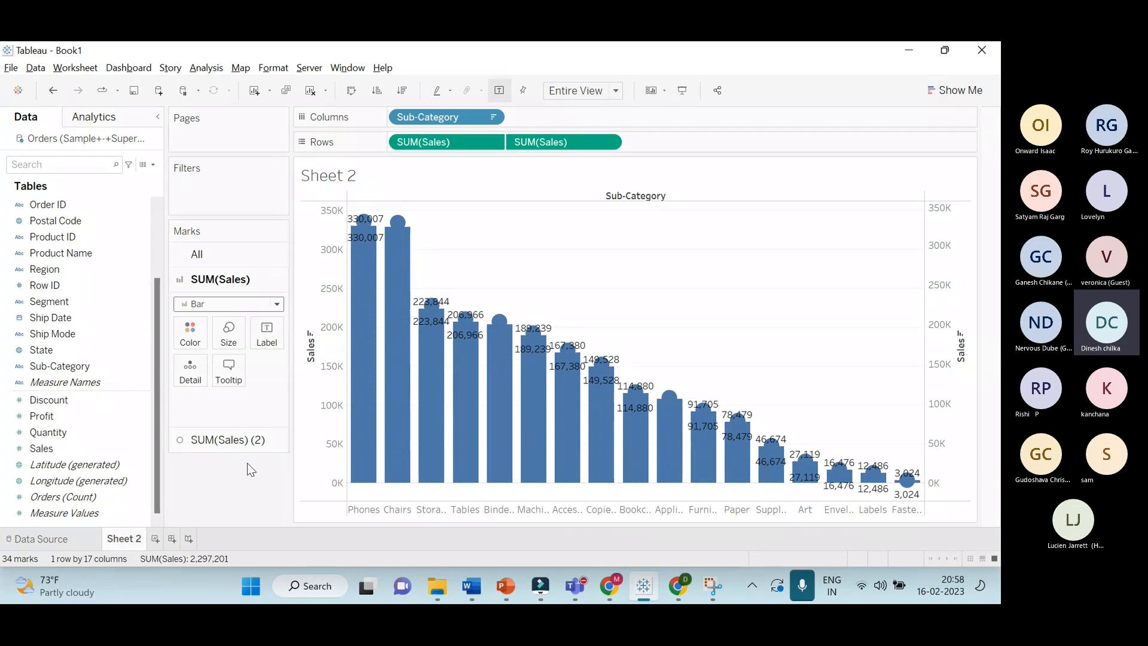
Reduce the mark size of the first Sales measure so its bars become thin lollipop sticks
click(244, 446)
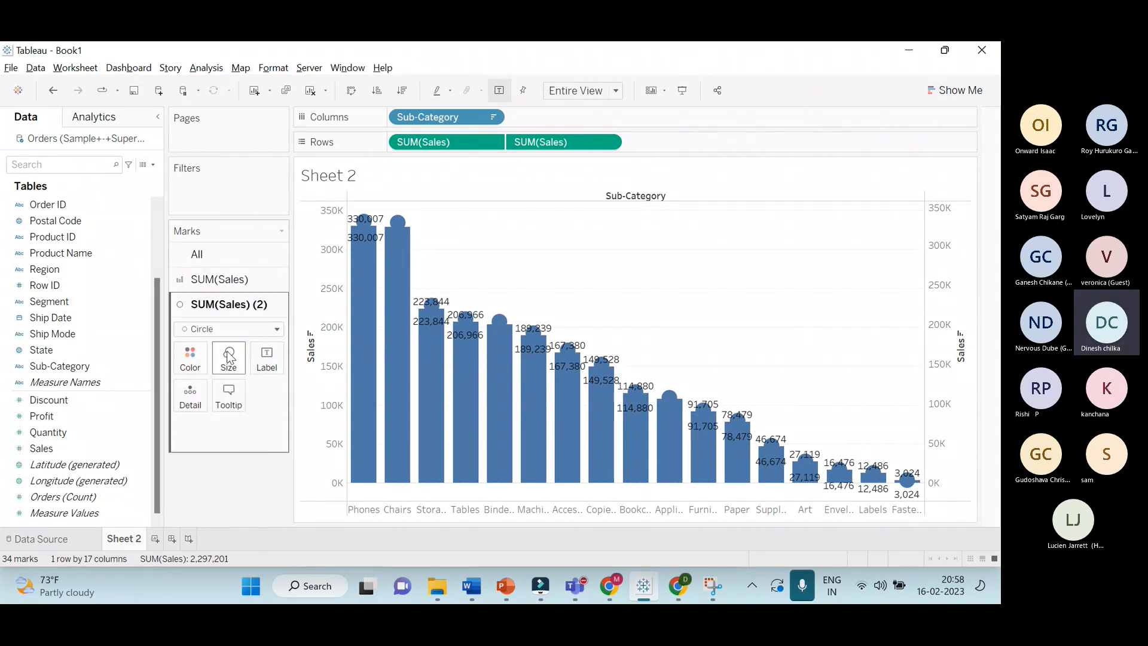
click(236, 331)
click(237, 332)
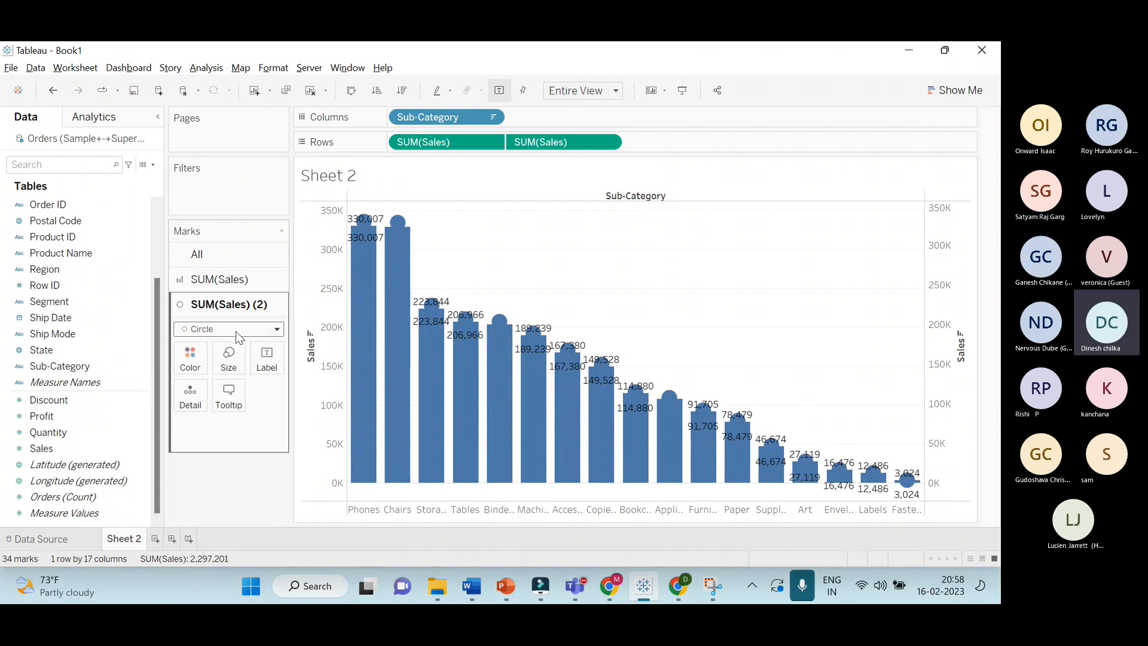
click(249, 285)
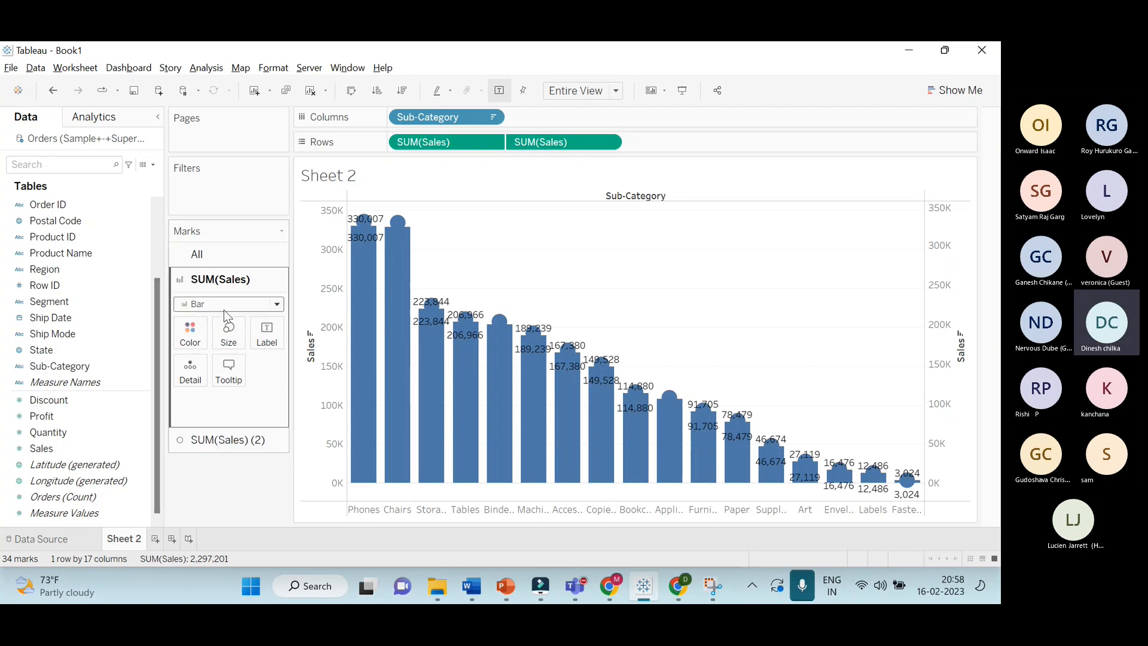
click(228, 335)
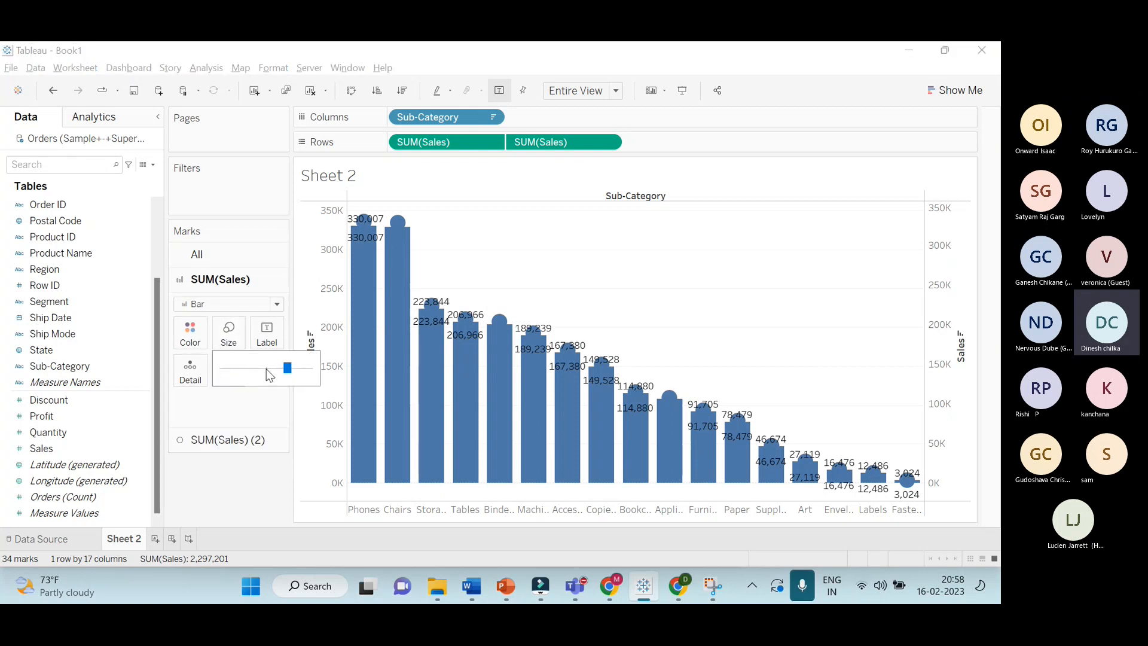
drag(266, 368, 241, 369)
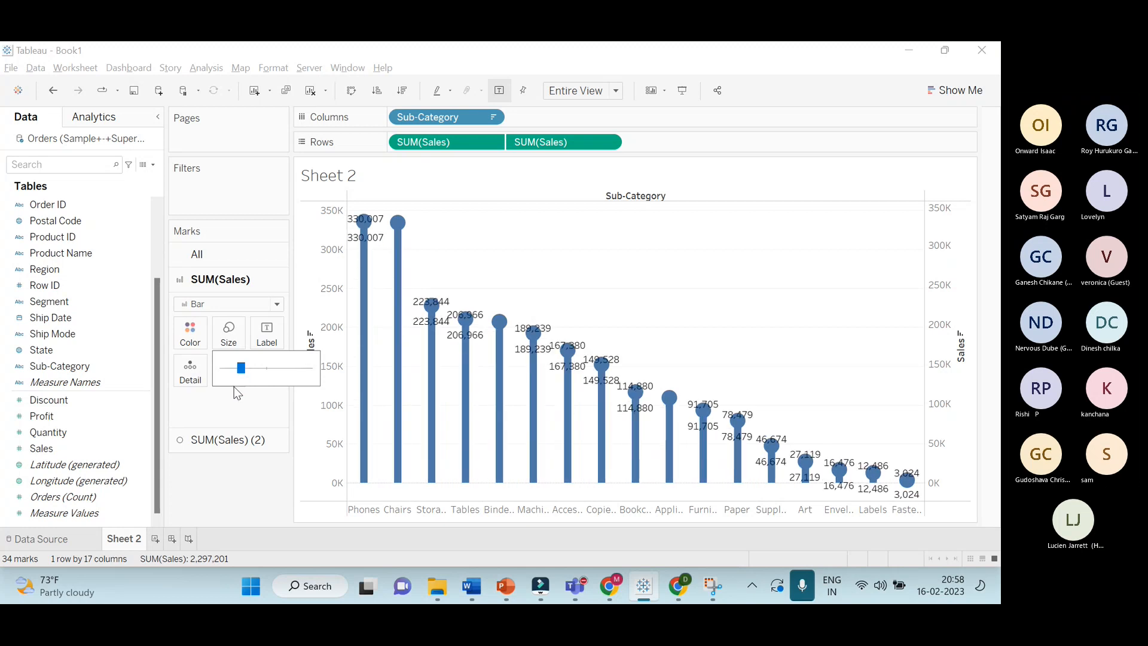
Enlarge the circles of the second Sales measure to moderately sized lollipop heads, wider than the sticks
click(222, 441)
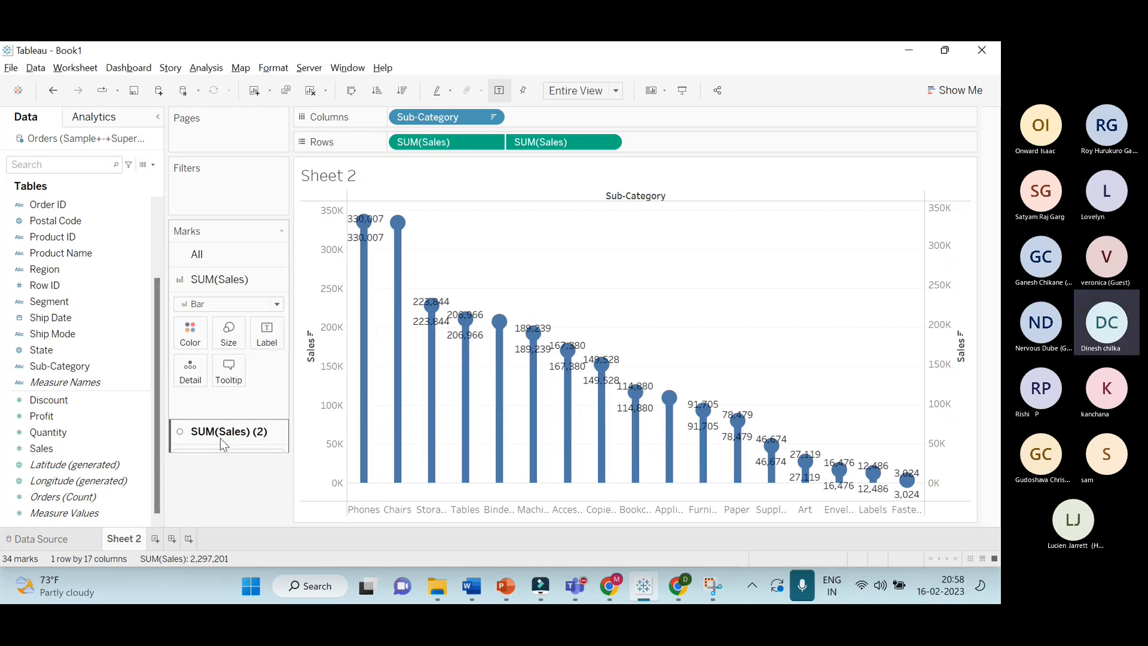
click(234, 361)
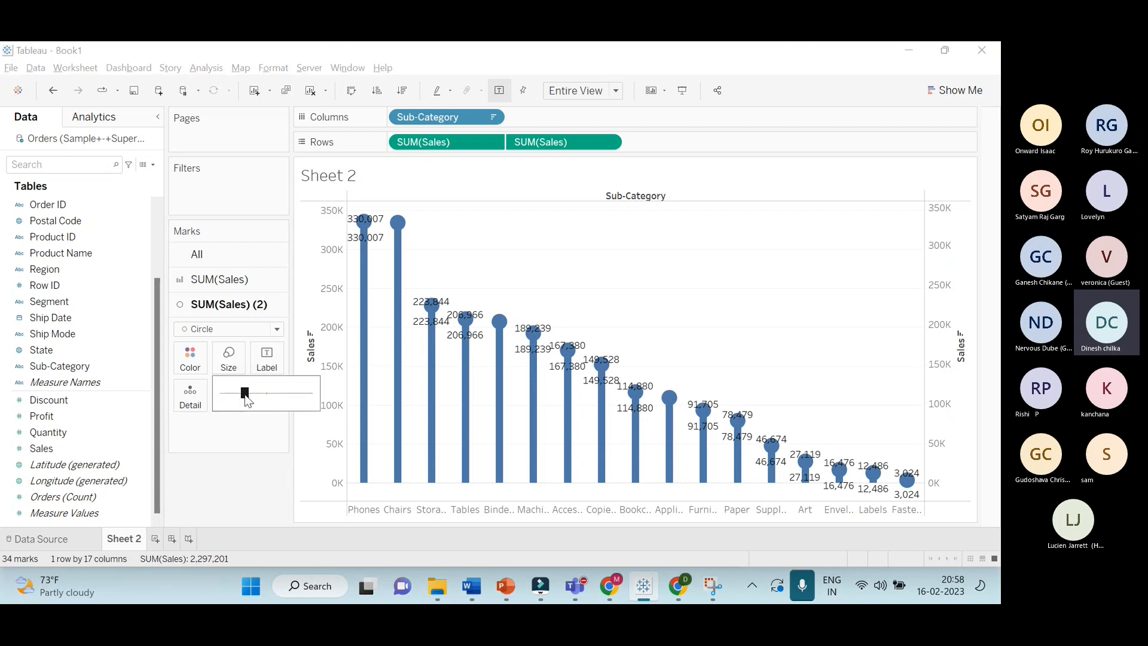
drag(244, 392, 278, 394)
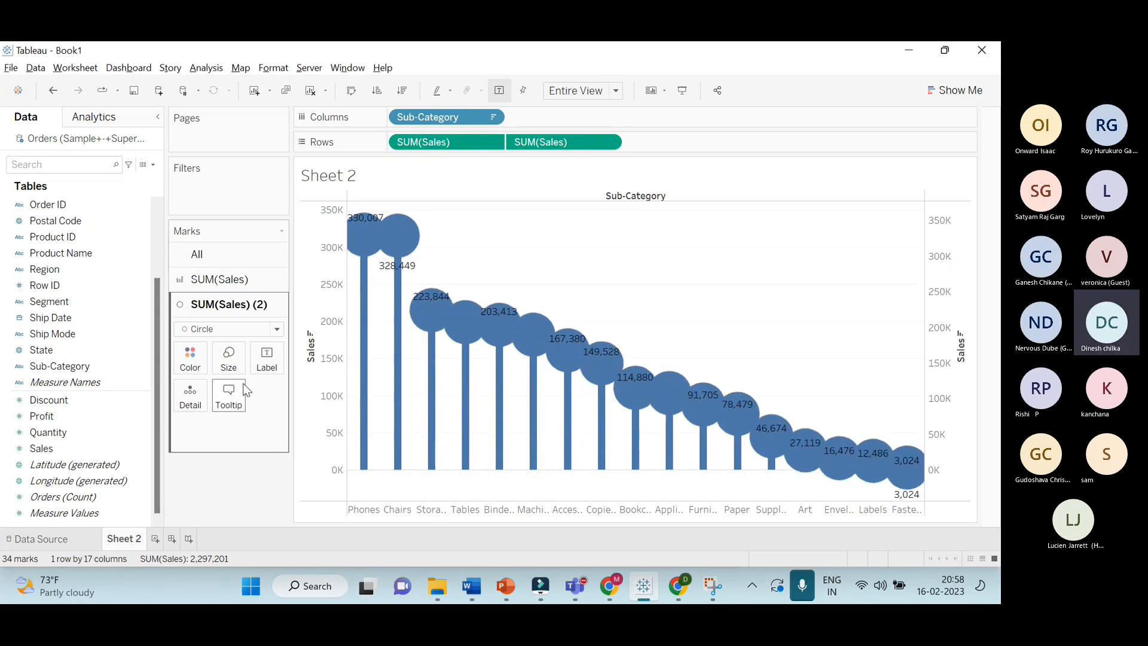
click(228, 359)
drag(260, 392, 256, 392)
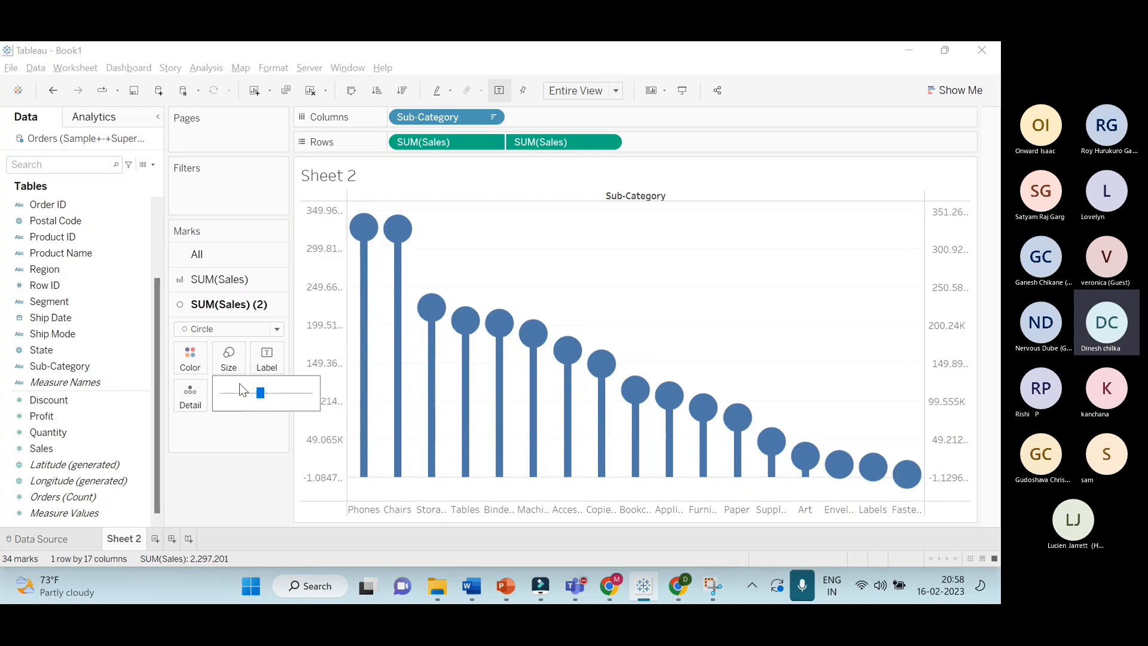
Colour the circles of the second Sales measure light pink
click(190, 359)
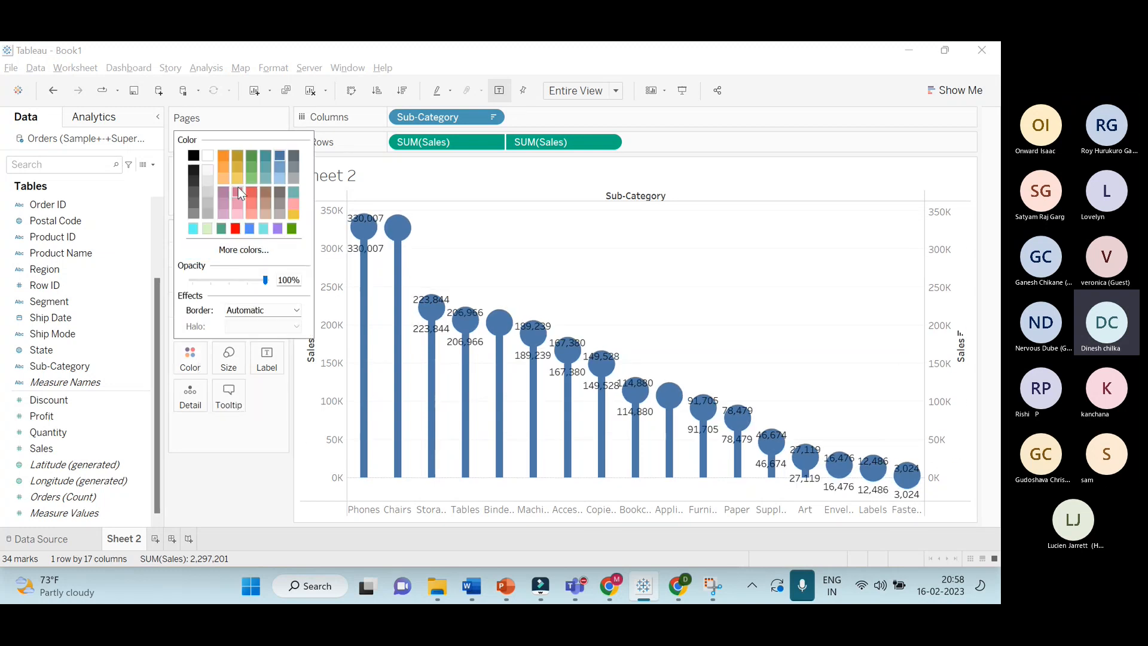
click(236, 228)
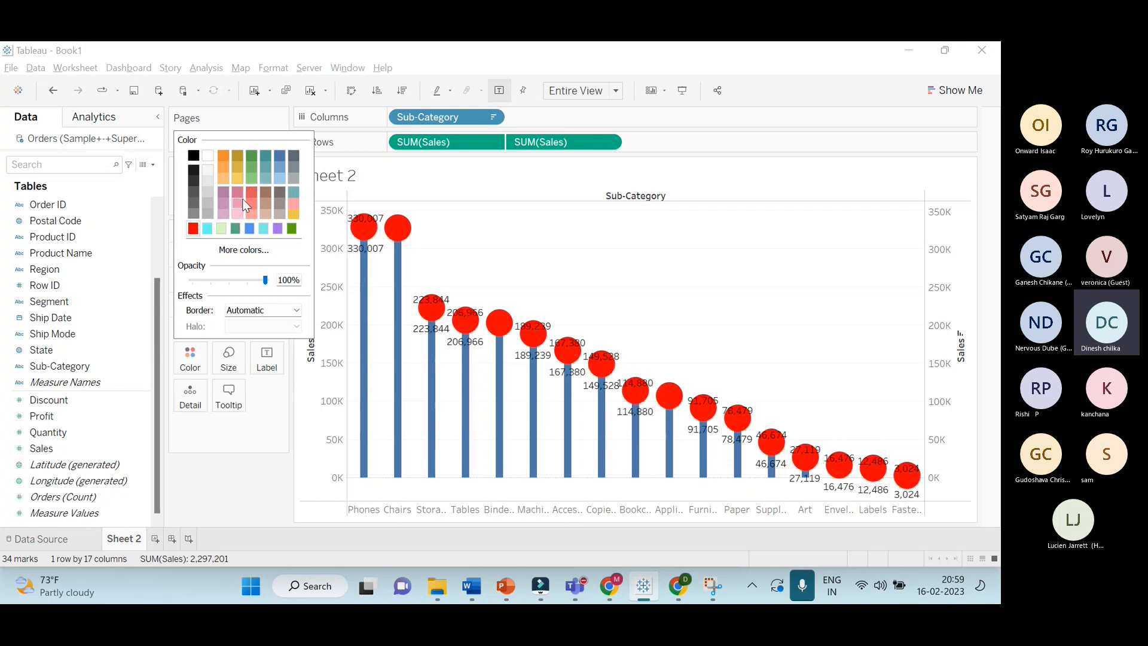
click(242, 199)
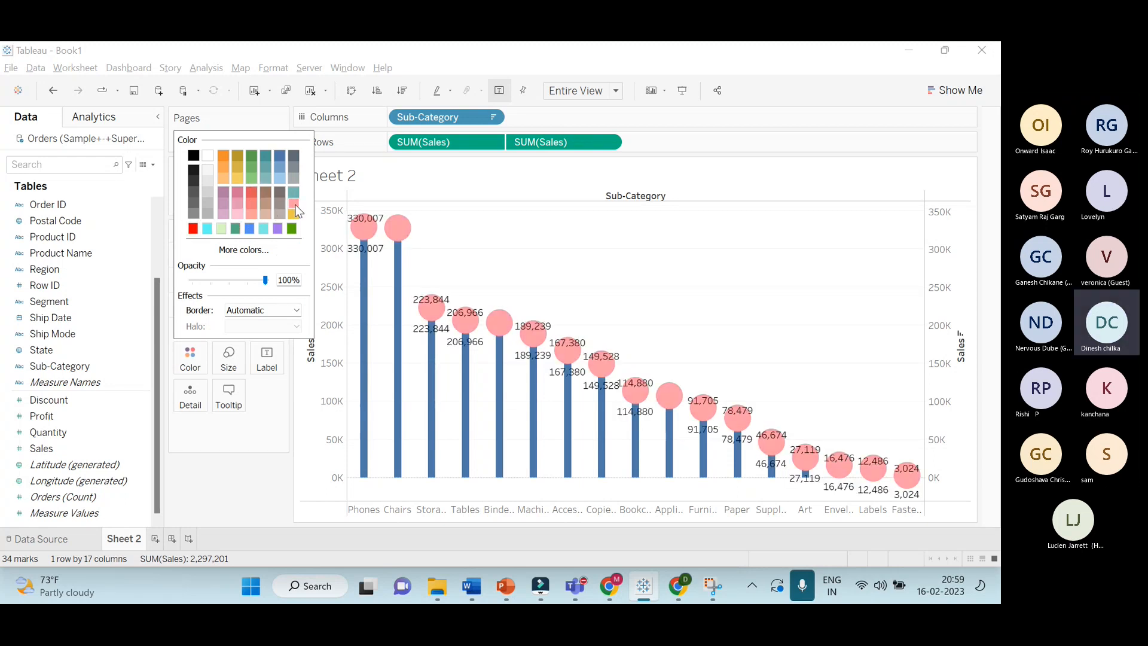
click(482, 261)
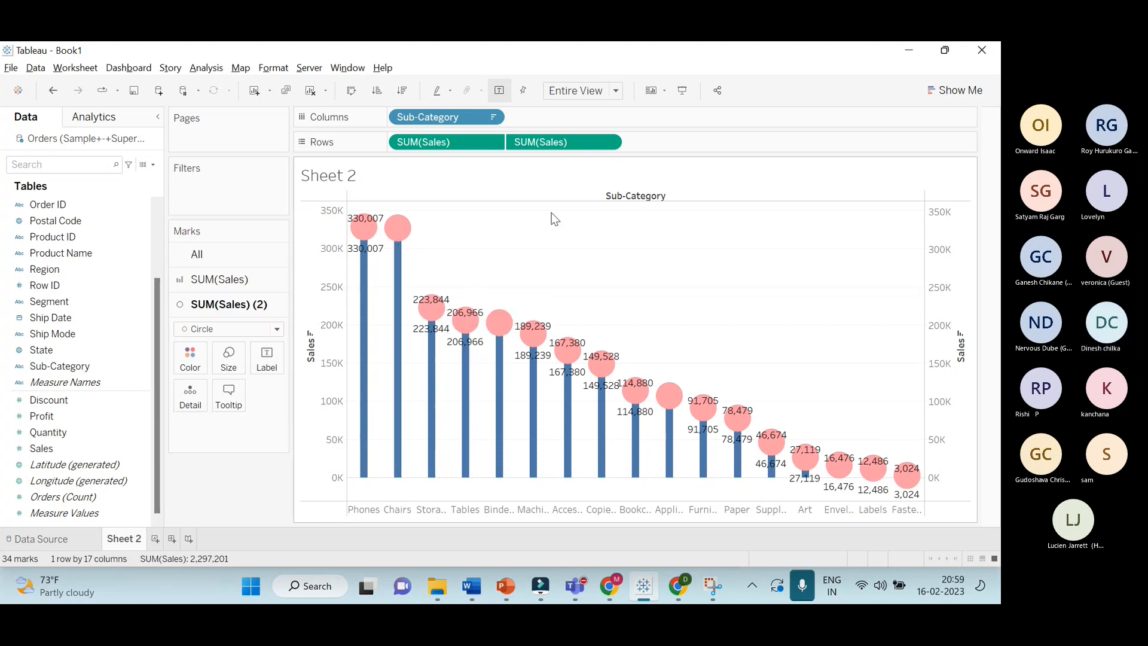
Turn off the duplicate mark labels on both measures and label only the first Sales measure's bars with Sales
click(500, 92)
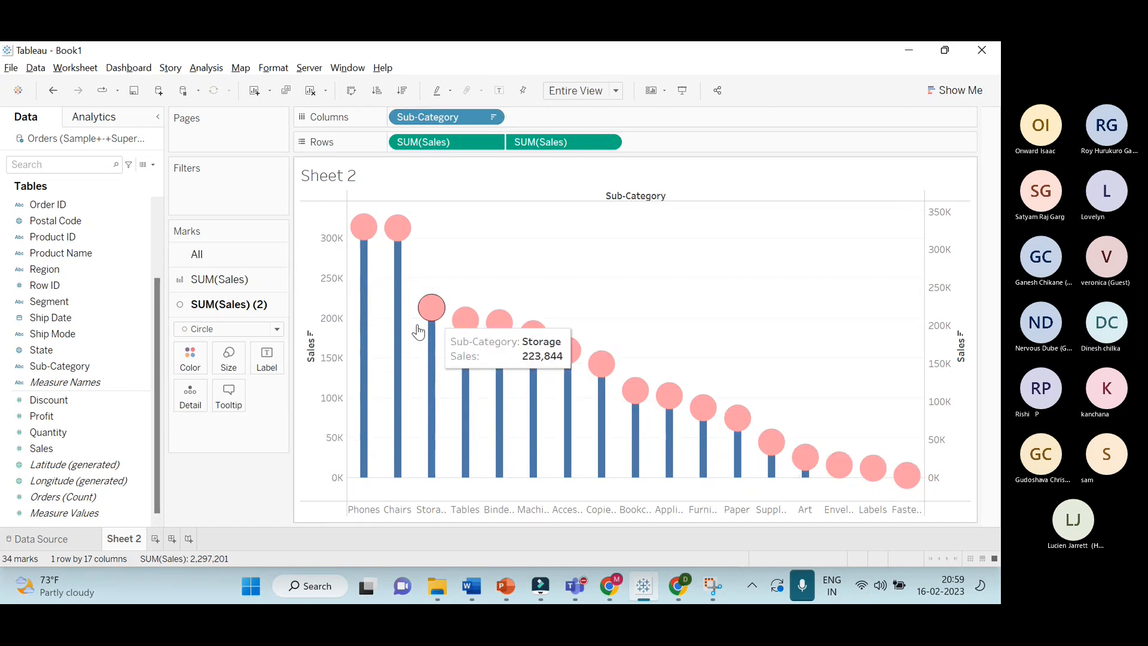
click(257, 285)
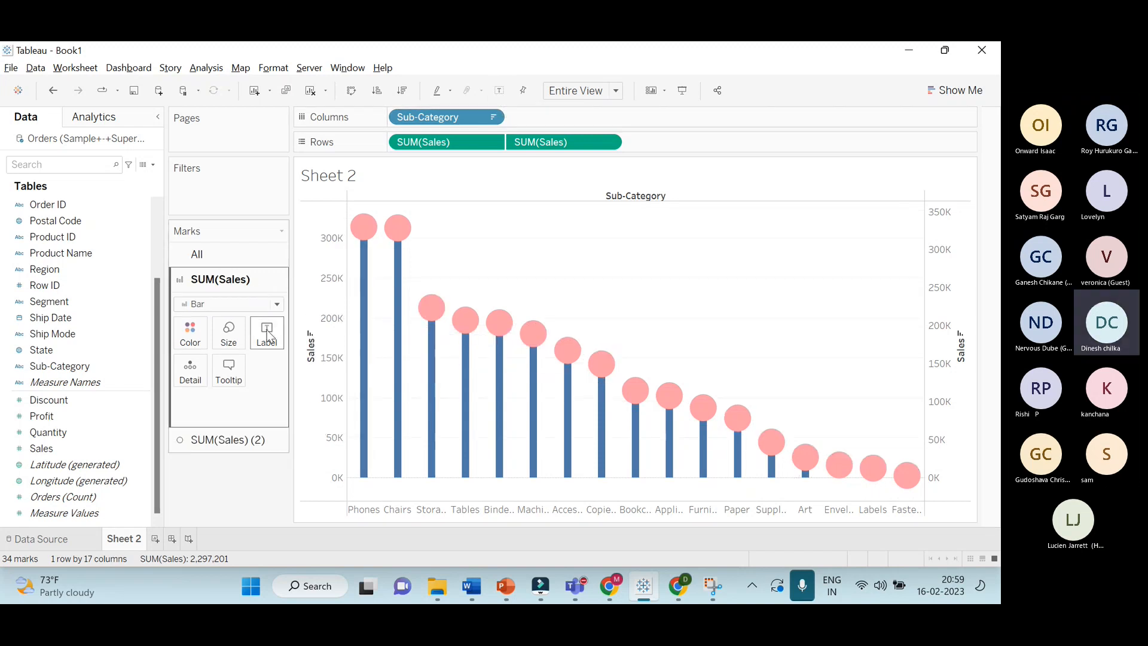
drag(96, 452, 278, 348)
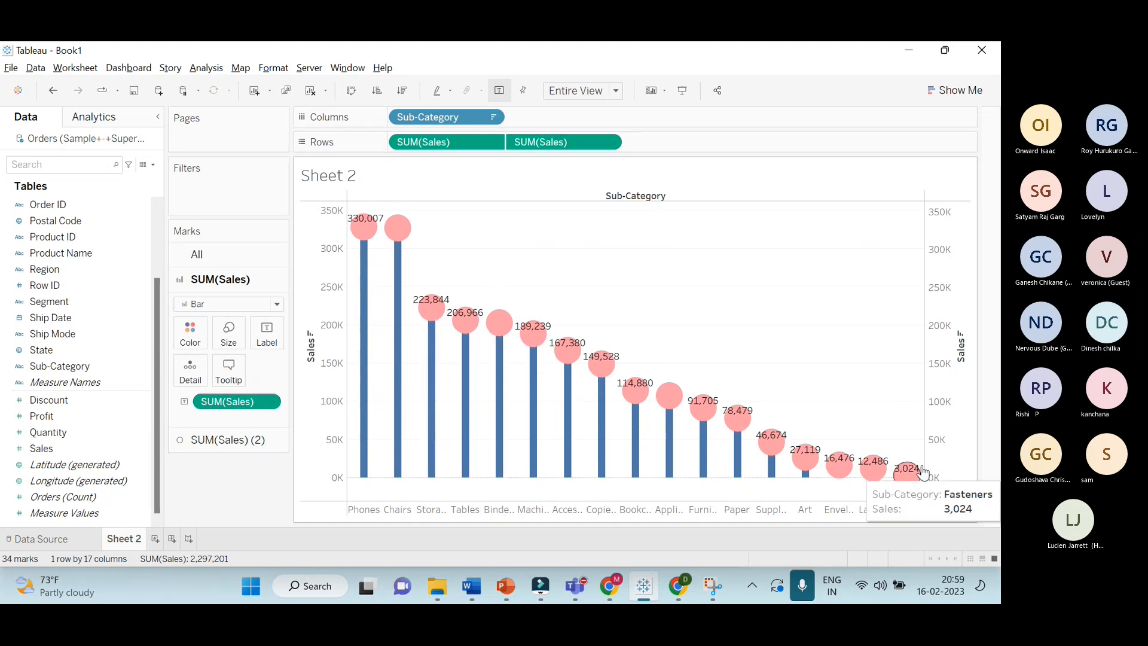
Format the bars' Sales labels as Number (Custom) with 0 decimals, Automatic negative values, Thousands (K) display units and a $ prefix
click(274, 401)
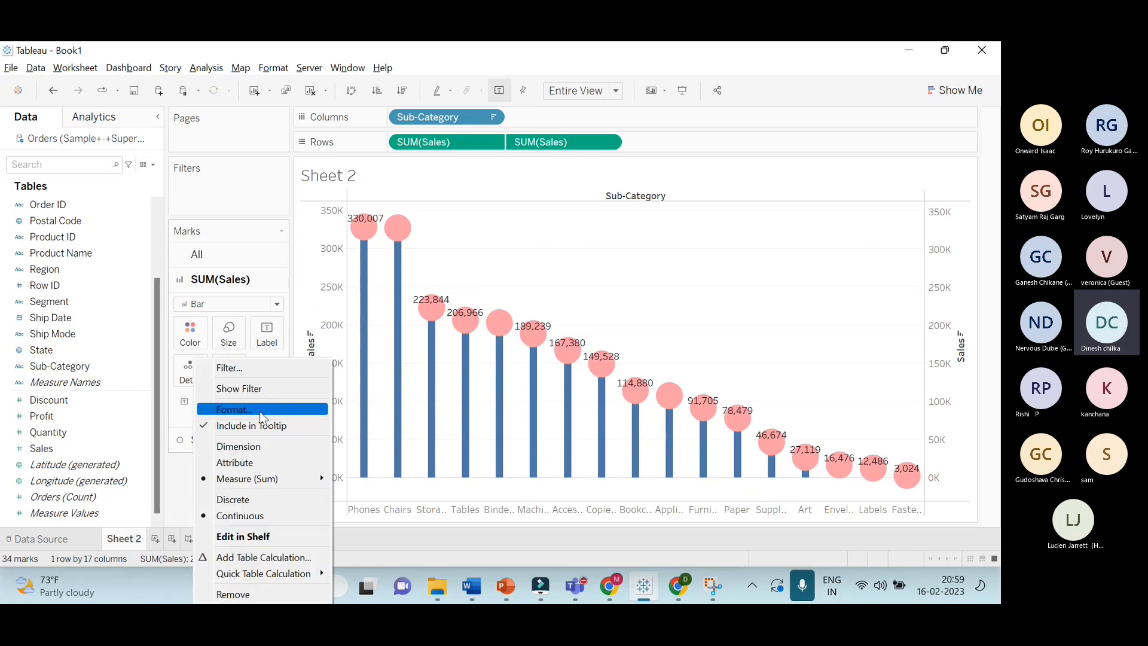
click(263, 409)
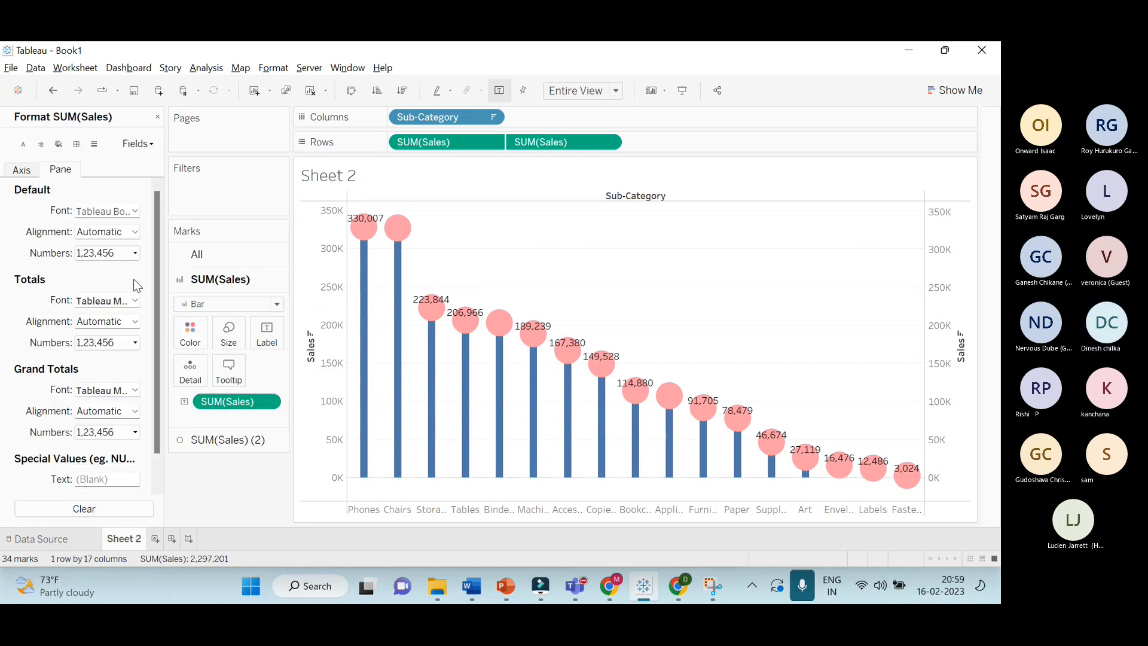
click(117, 257)
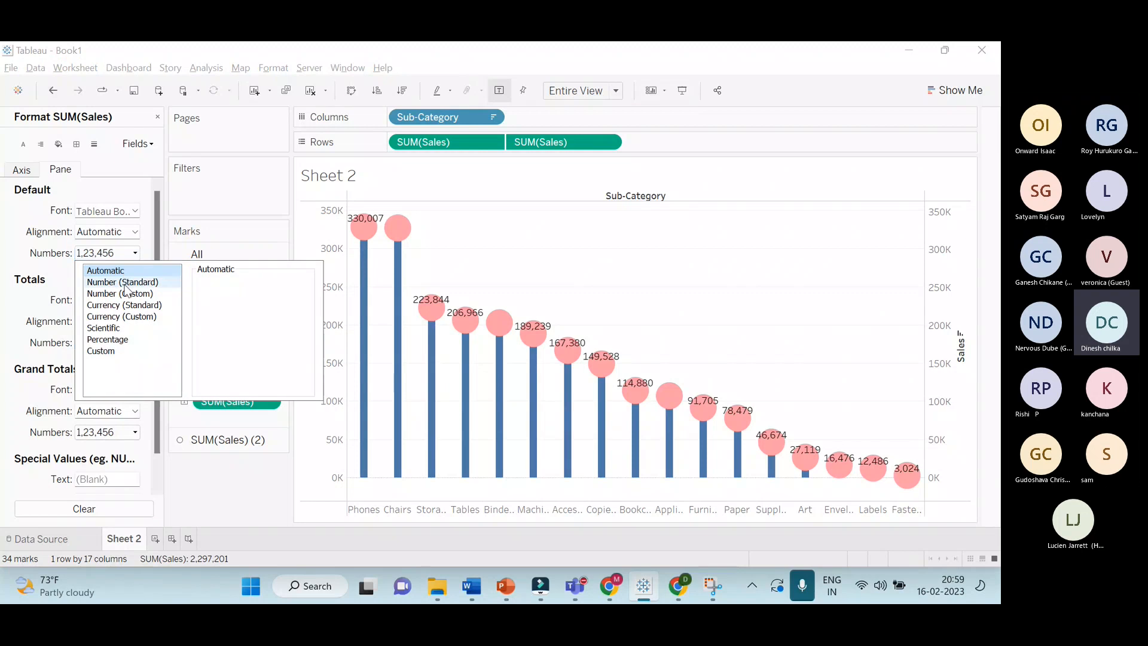
click(119, 293)
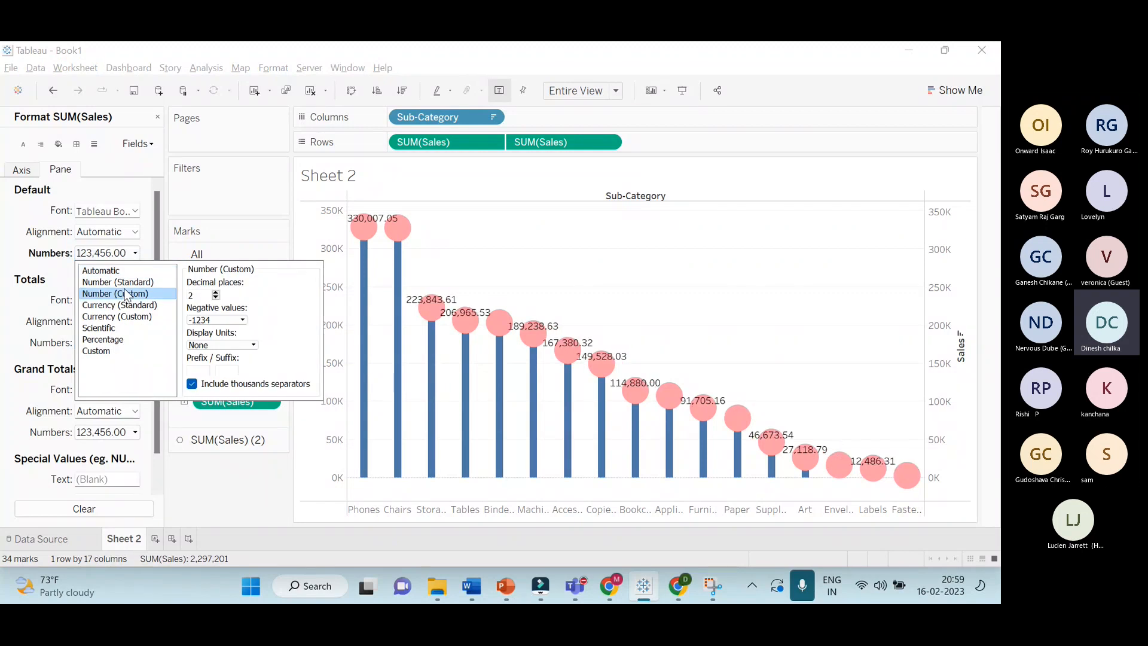
double_click(216, 297)
click(231, 320)
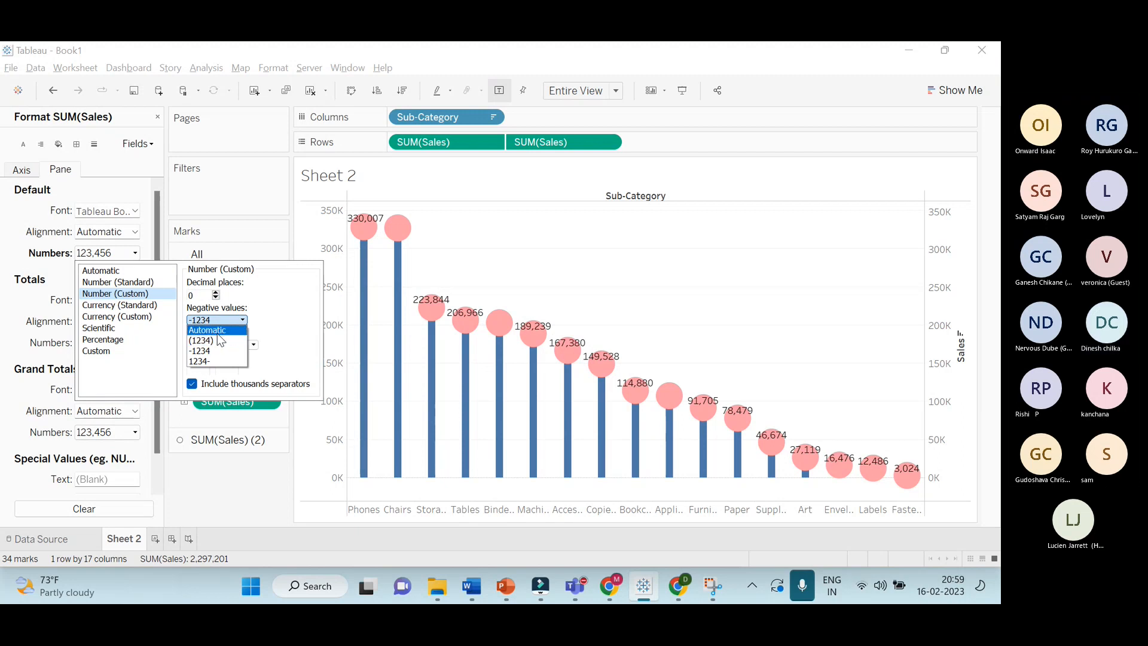
click(217, 331)
click(217, 345)
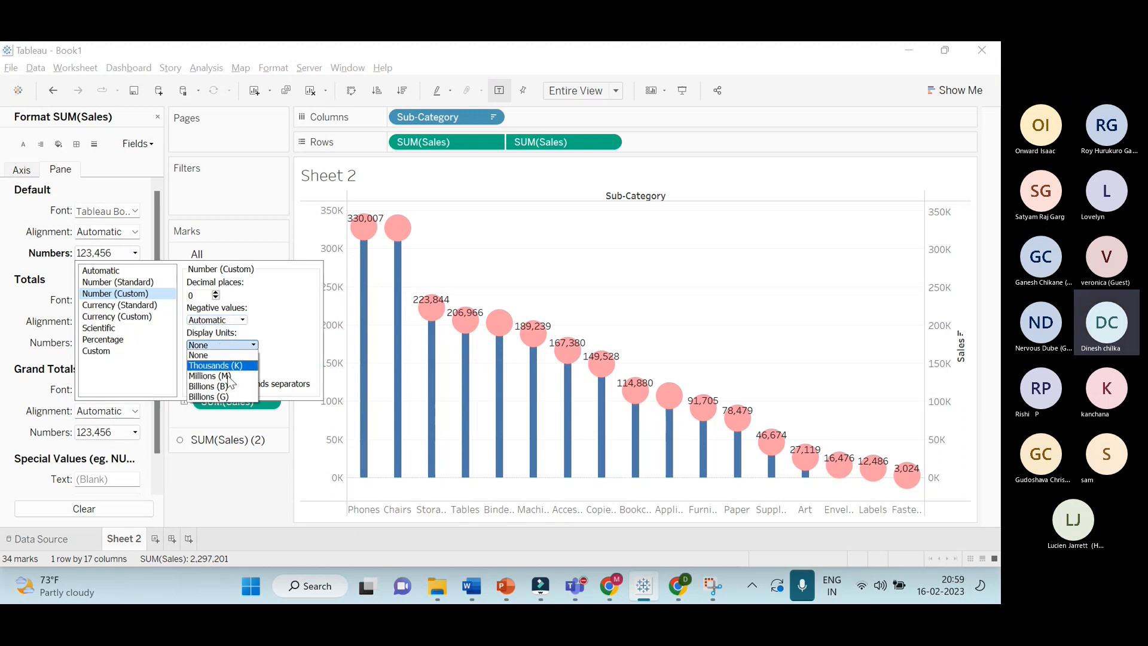
click(231, 366)
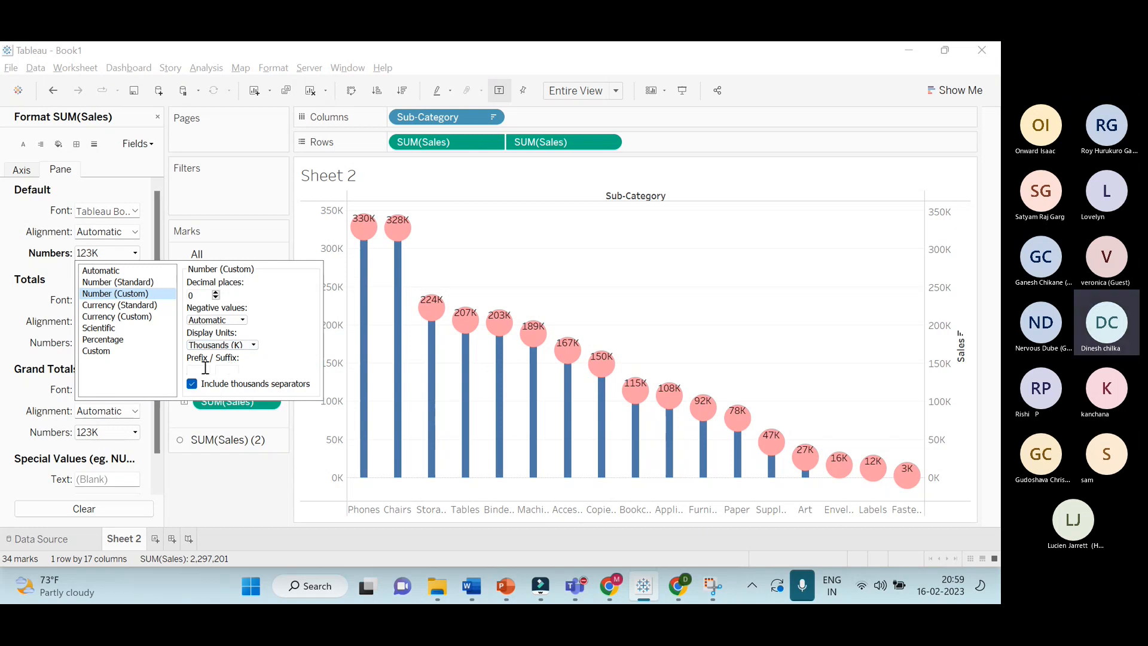
text($)
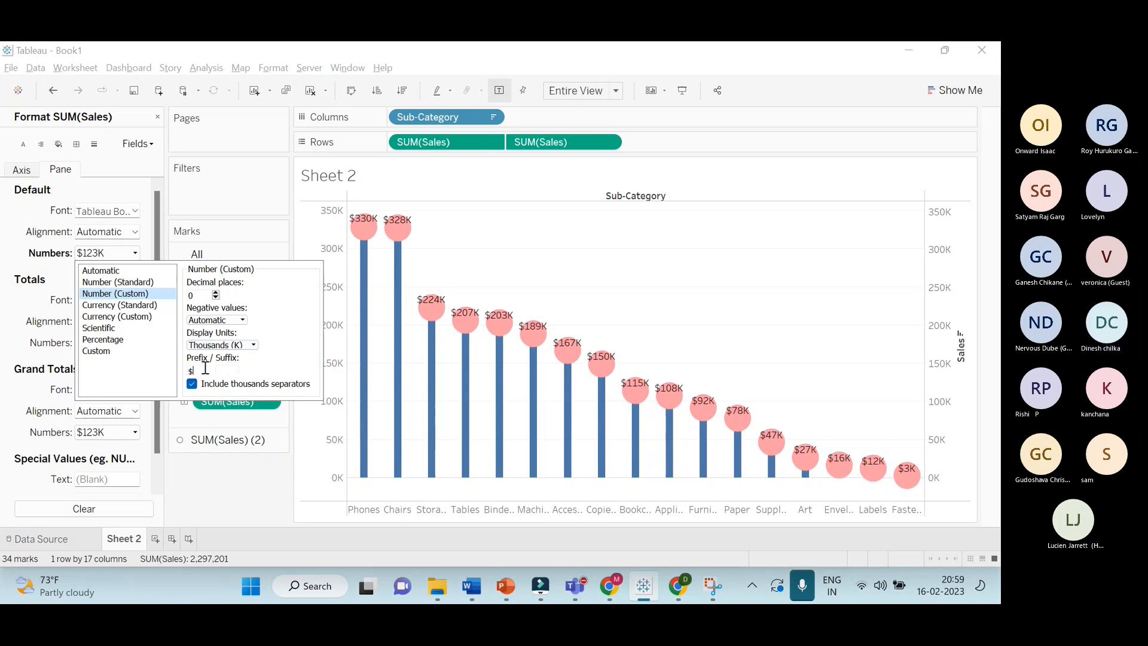
click(209, 471)
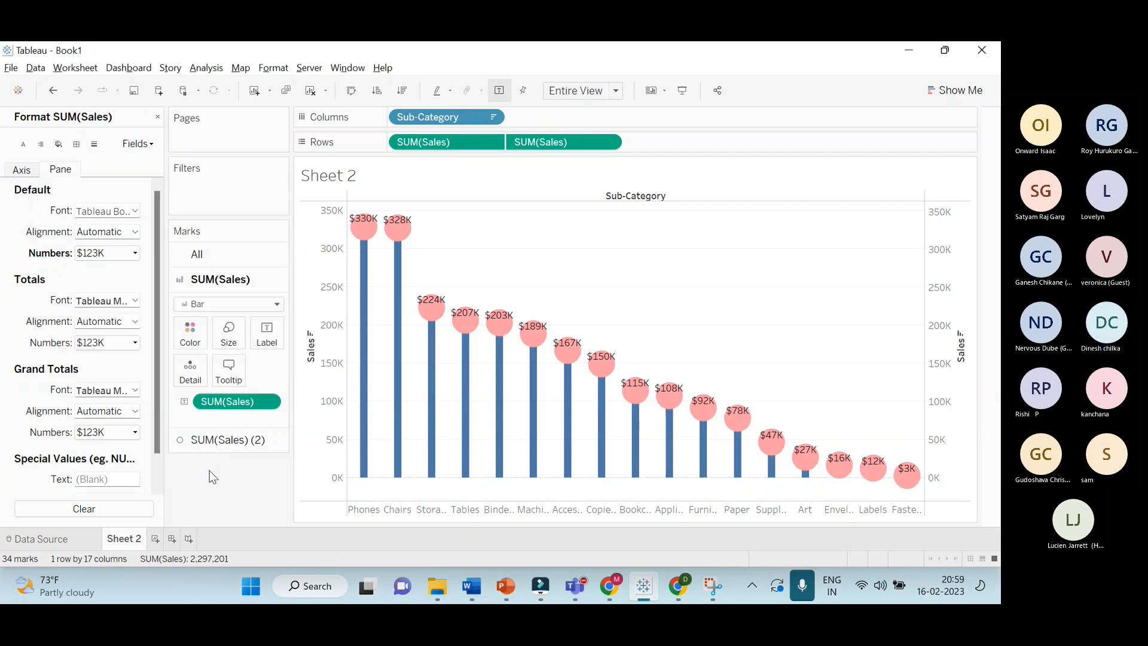
Align the Sales labels horizontally to the center and vertically to the top, and close the formatting settings
click(106, 233)
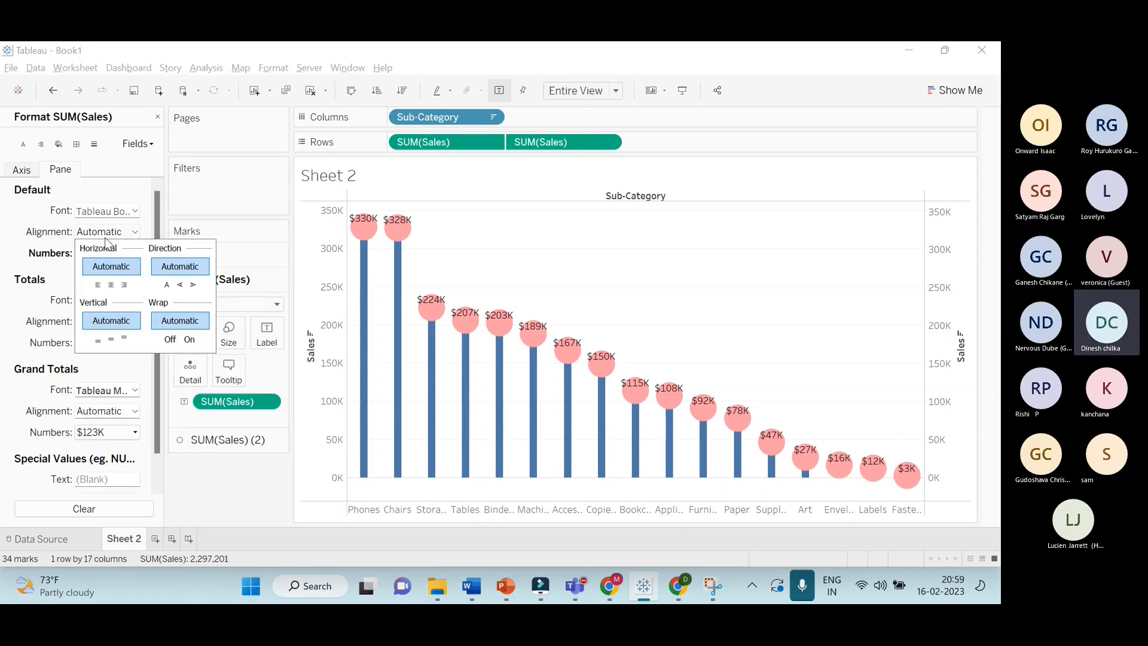
click(111, 340)
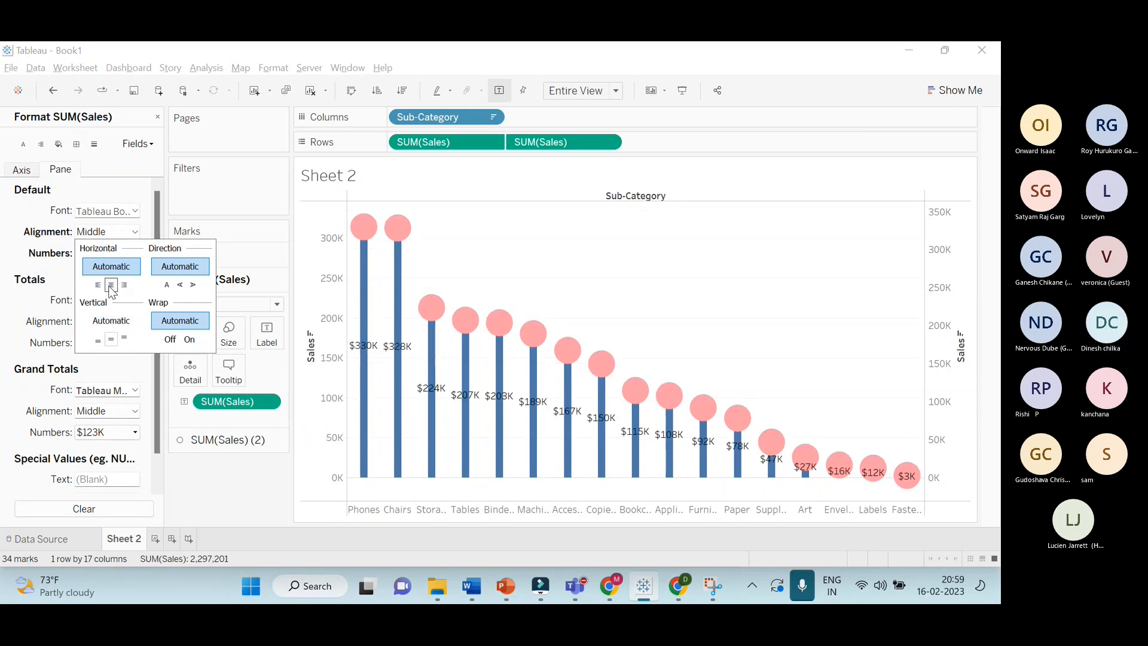
click(111, 286)
click(124, 340)
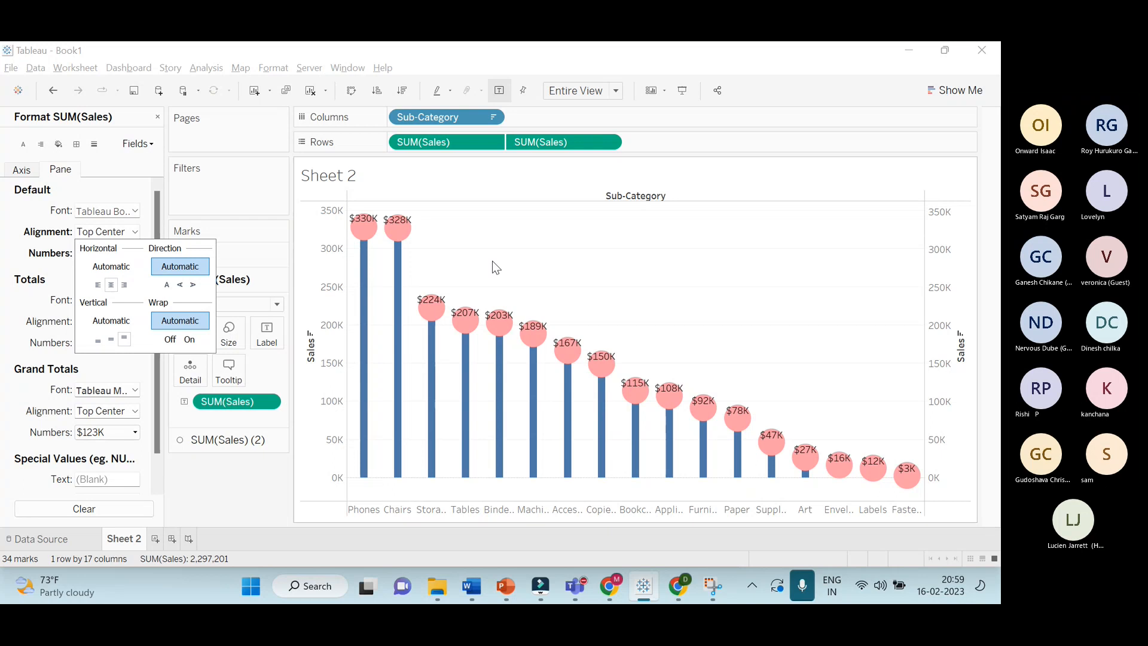
click(587, 263)
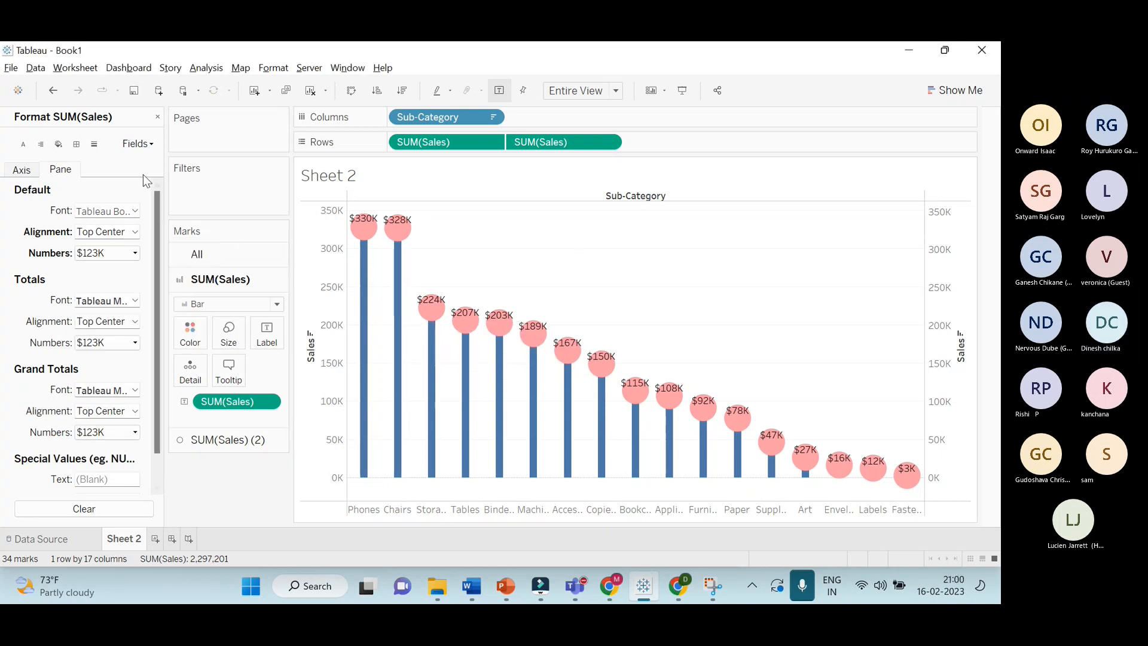
click(158, 117)
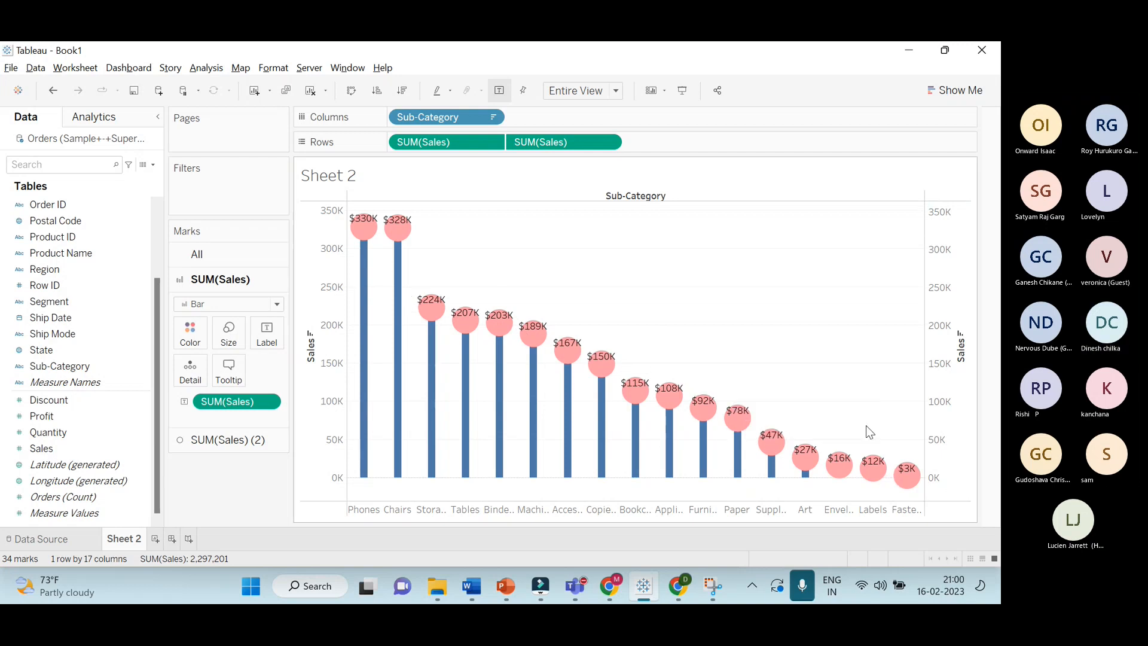
Preview the lollipop chart in presentation mode and return to the worksheet
click(683, 94)
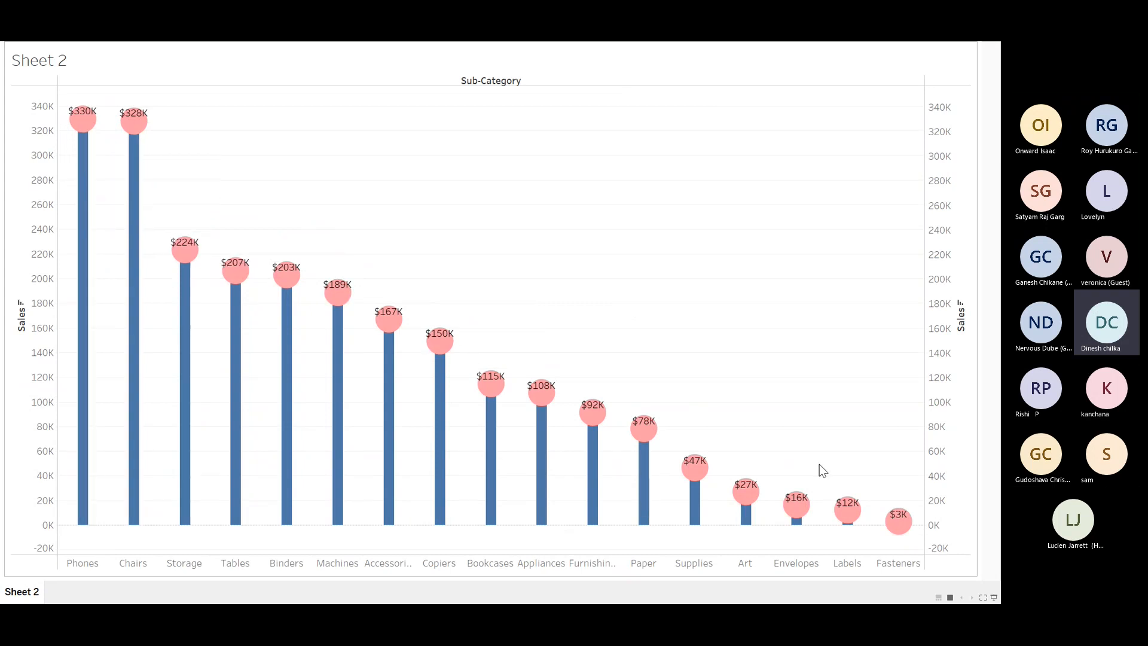
mouse_move(86, 135)
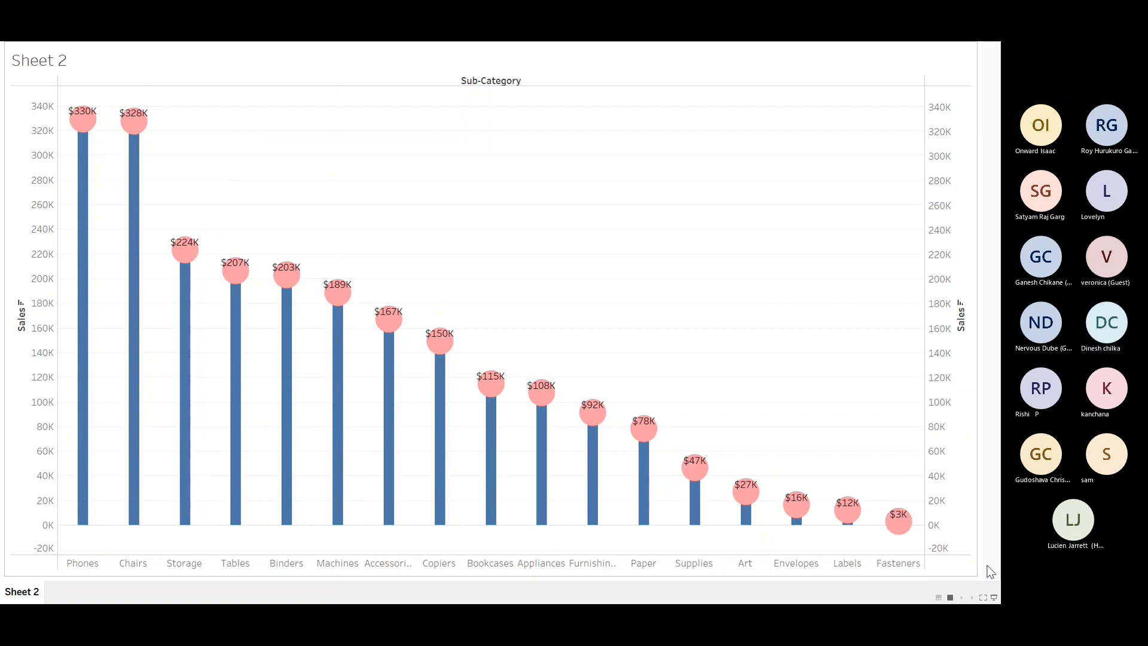
click(994, 597)
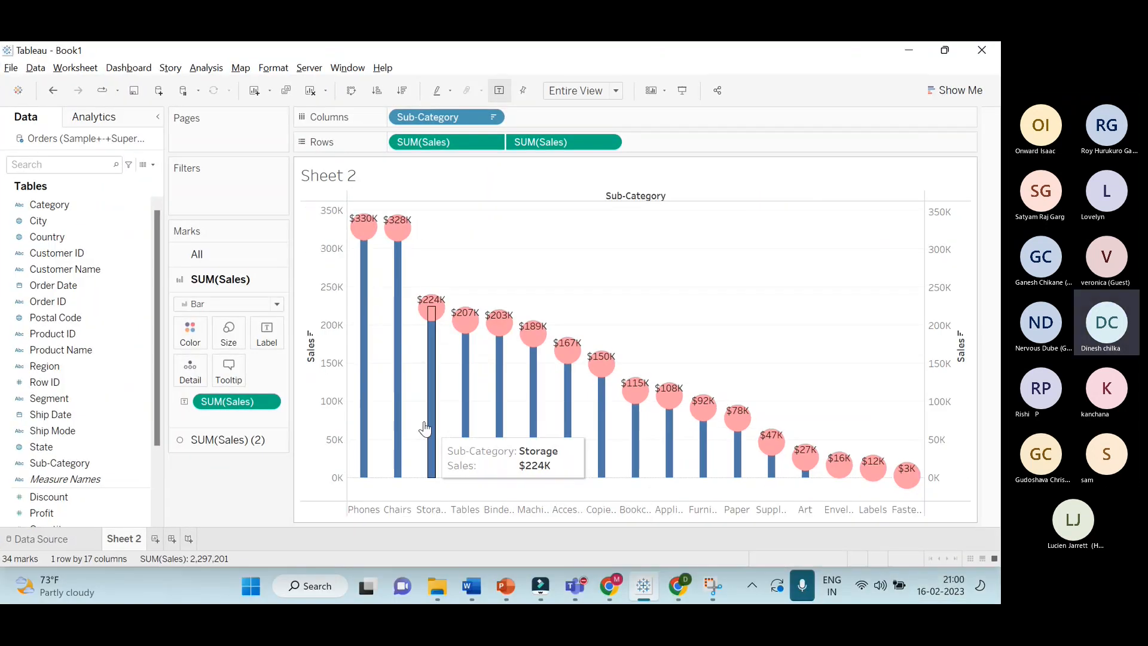
Hide the headers of the Sales axes and of the Sub-Category labels under the chart
right_click(306, 356)
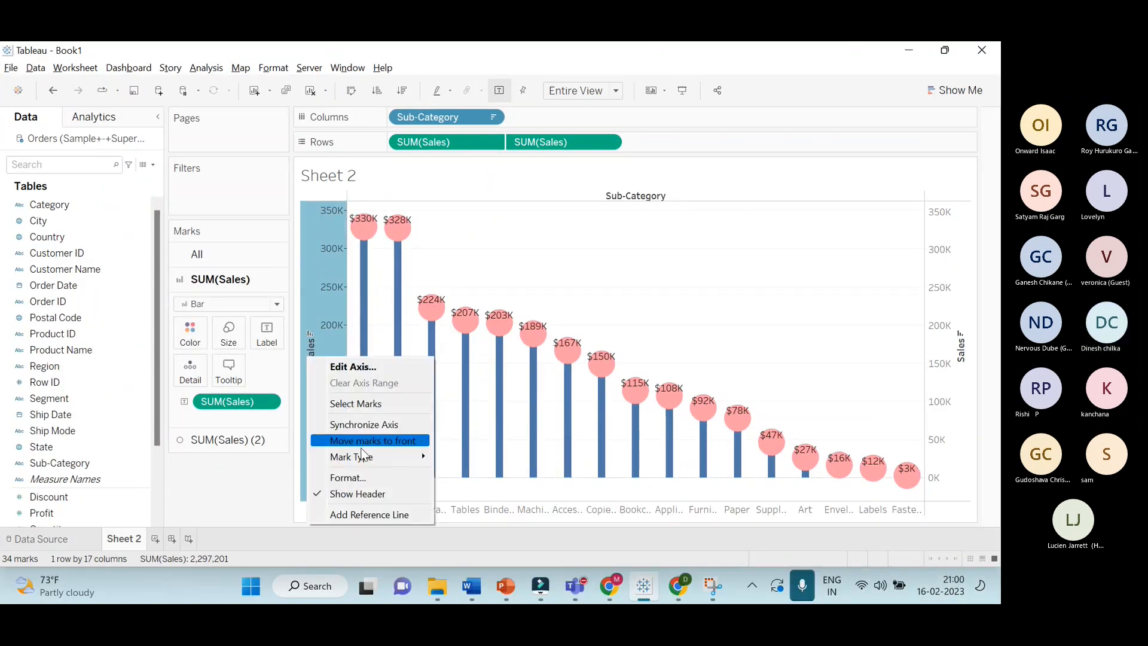
click(371, 493)
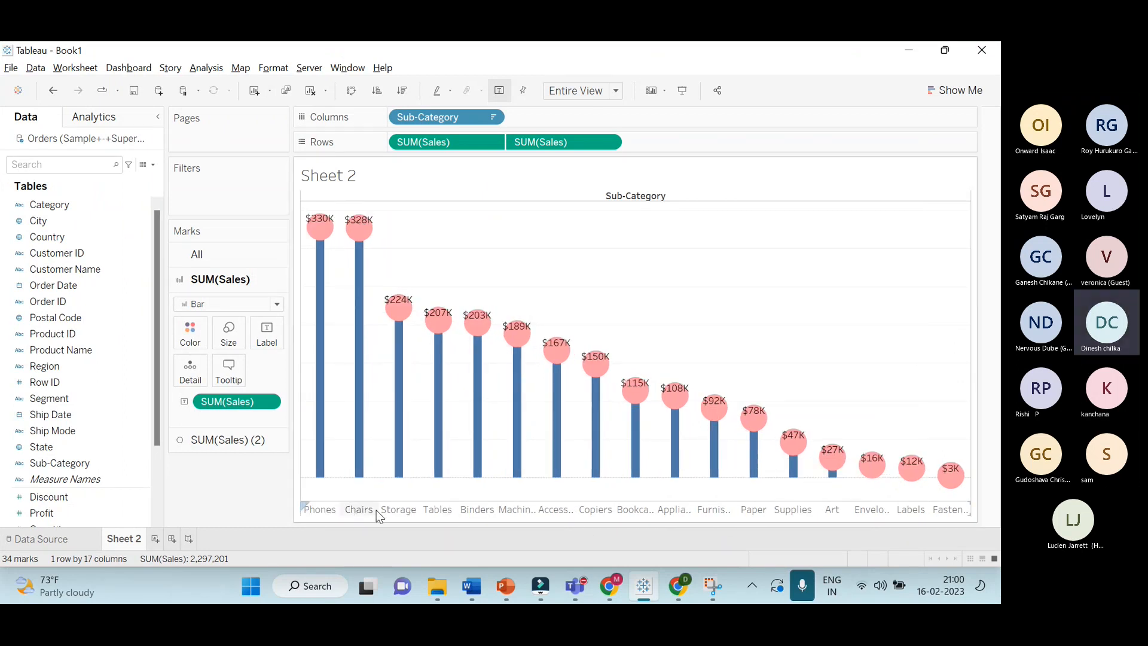
right_click(557, 520)
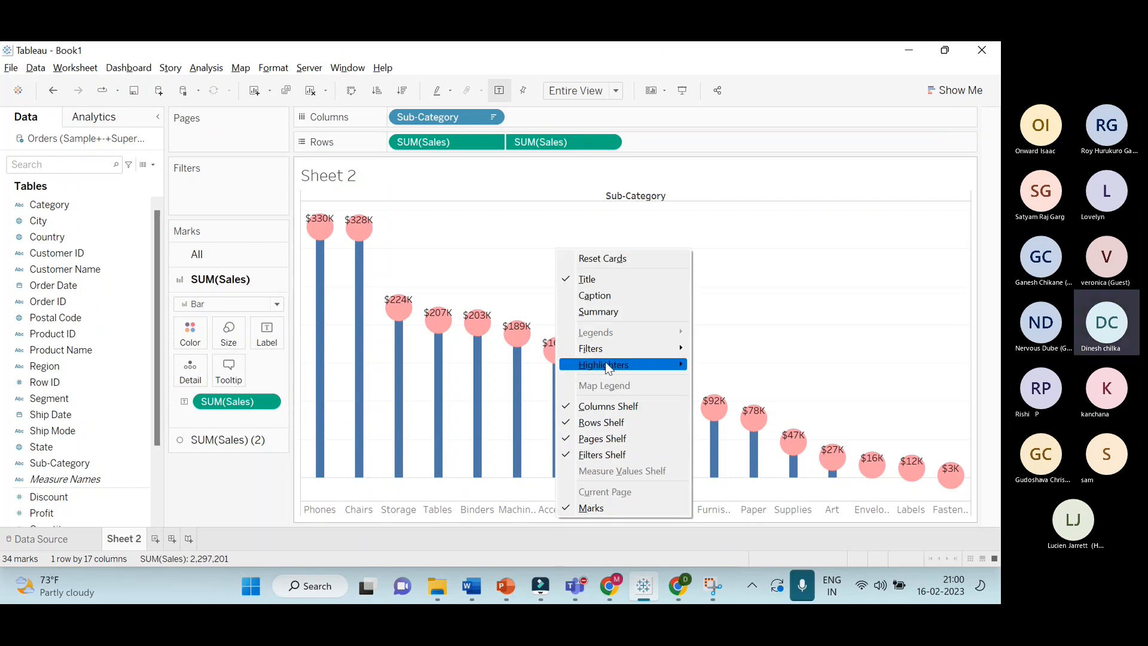
click(502, 505)
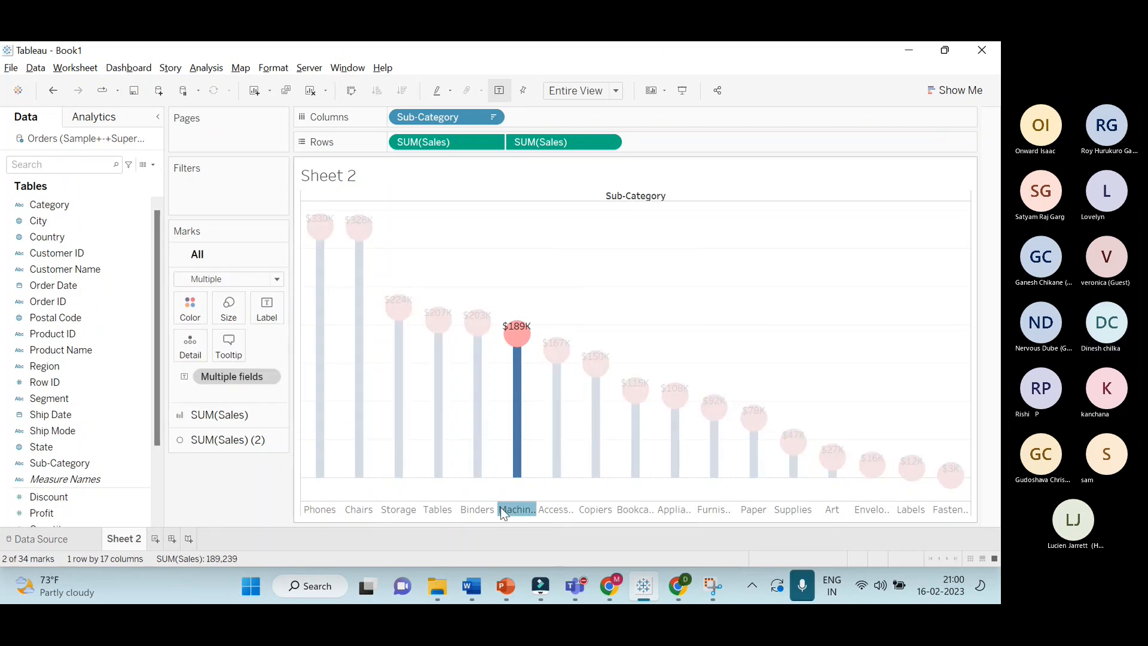
right_click(500, 507)
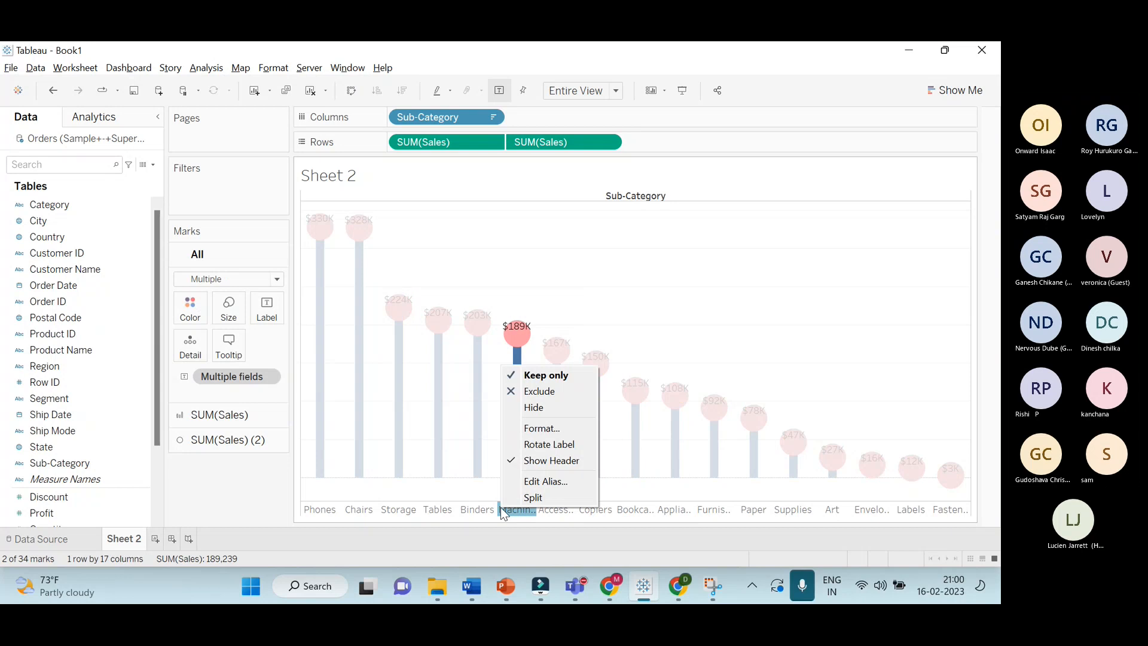
click(537, 462)
click(628, 339)
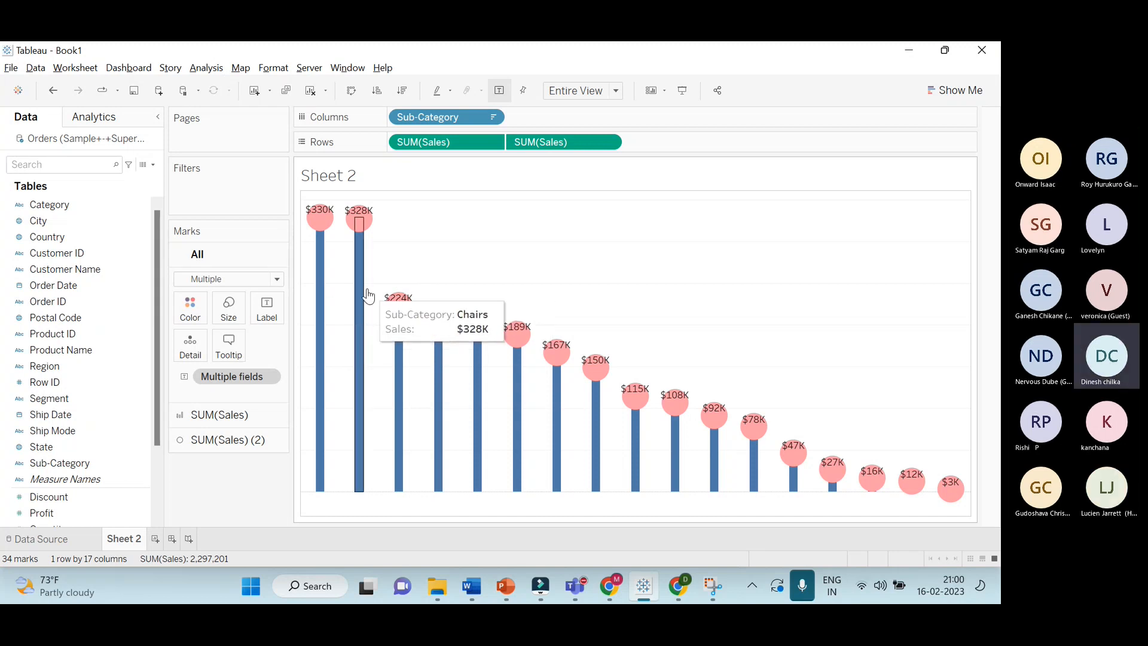
Enlarge the circles of the second Sales measure slightly so the lollipop heads hold their labels better
click(257, 441)
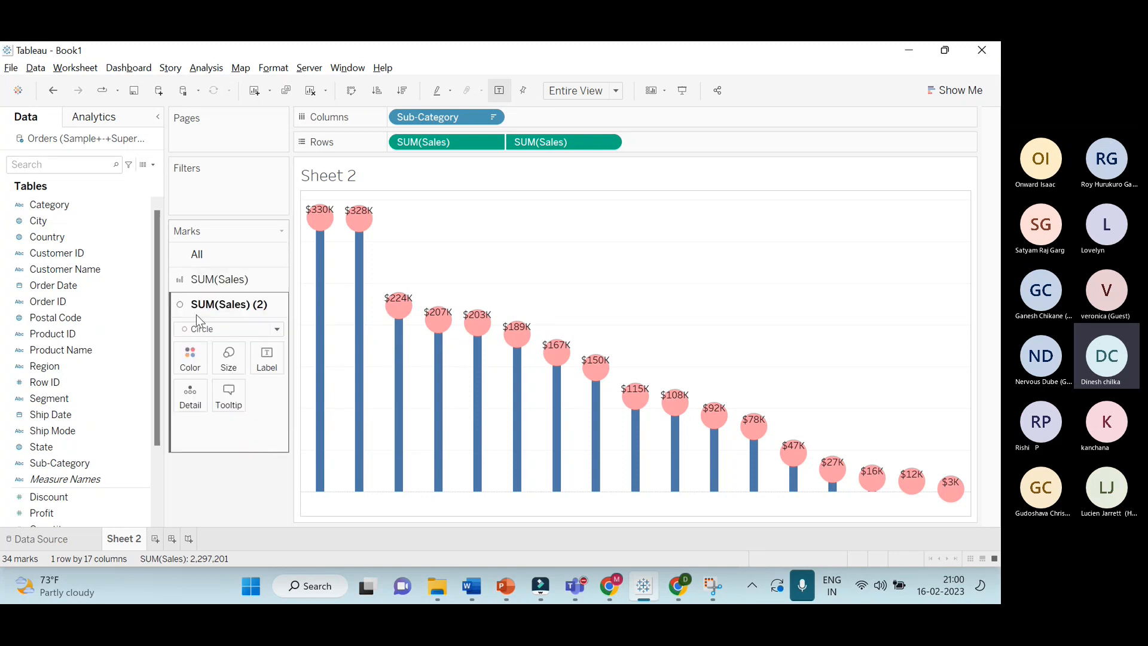
mouse_move(325, 218)
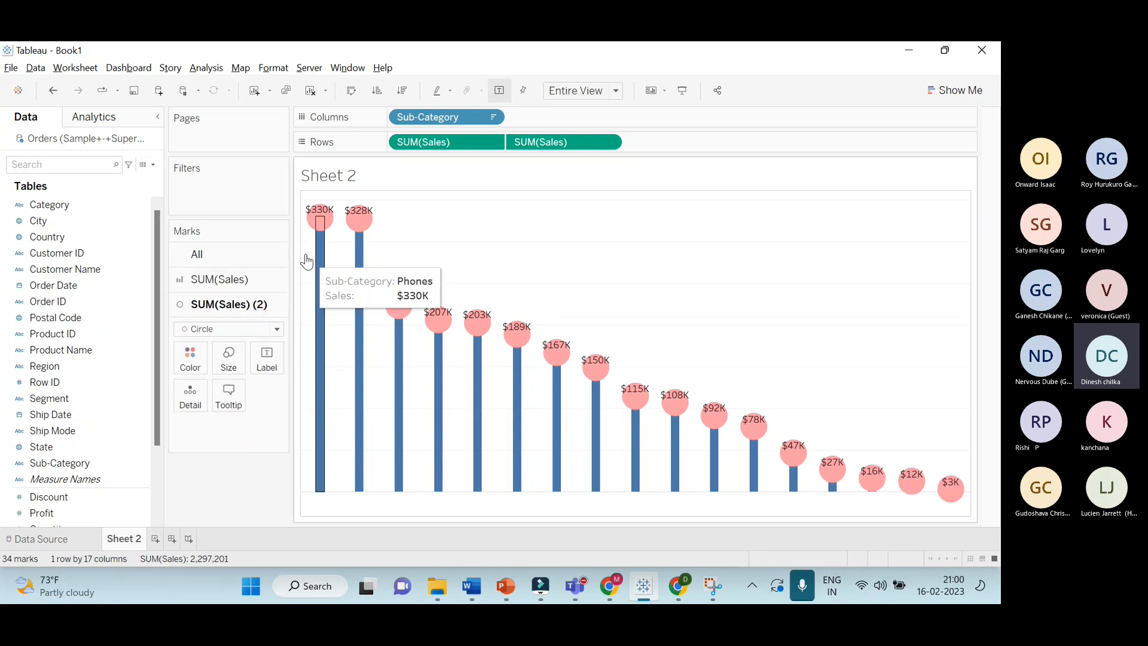
click(218, 353)
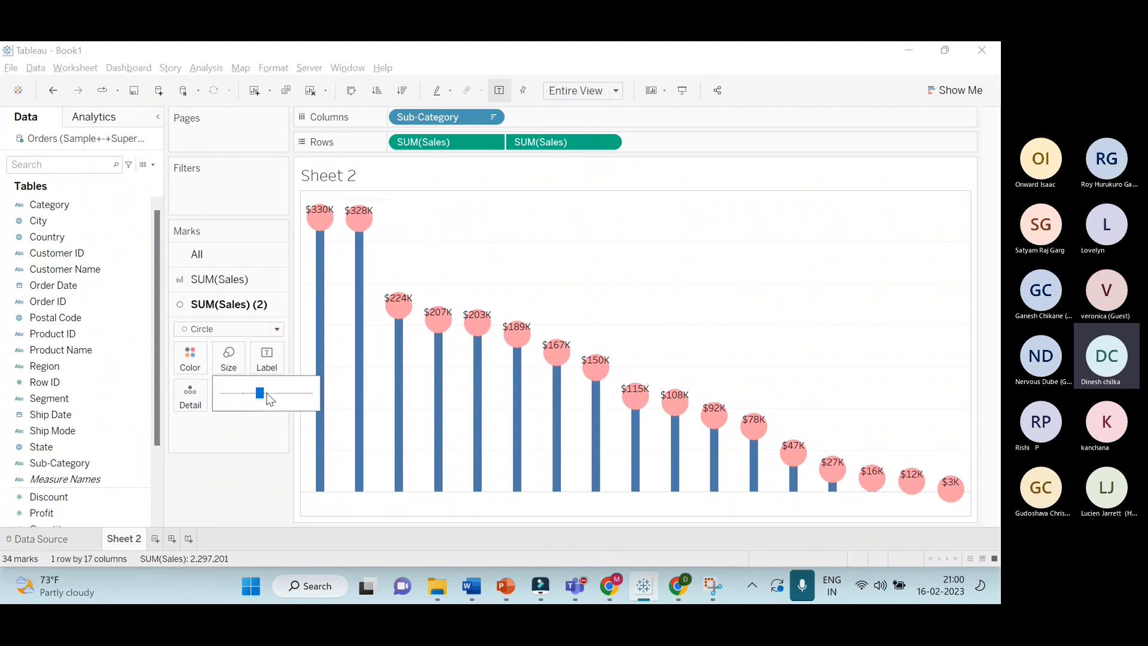
click(267, 394)
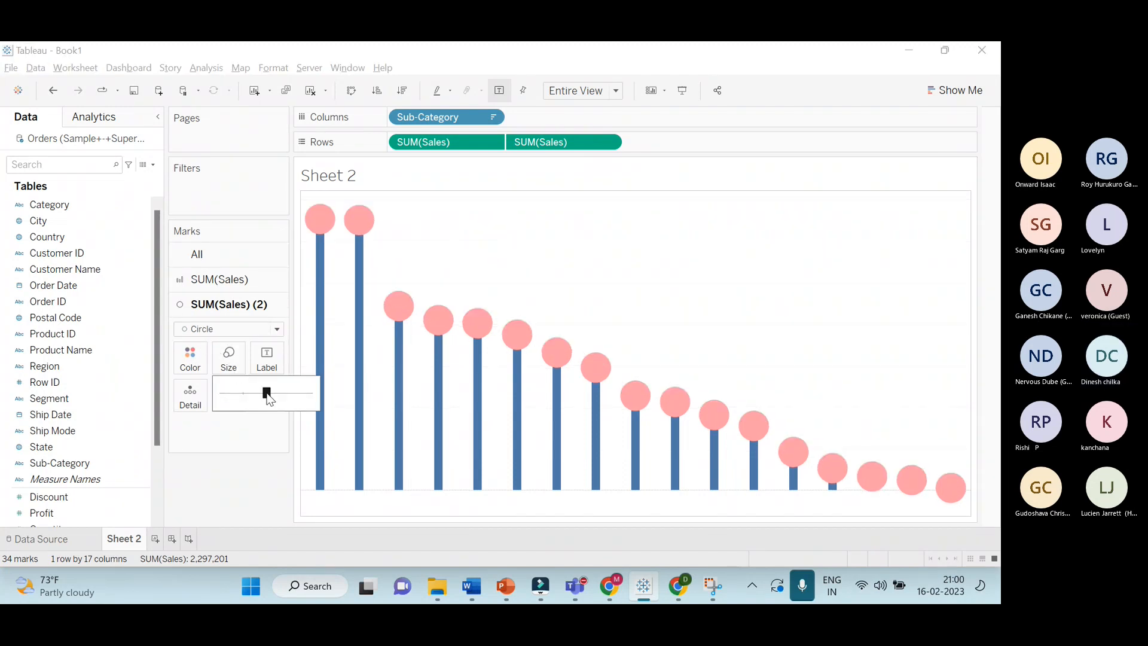
click(443, 276)
Add a black border to the circles of the second Sales measure
click(184, 371)
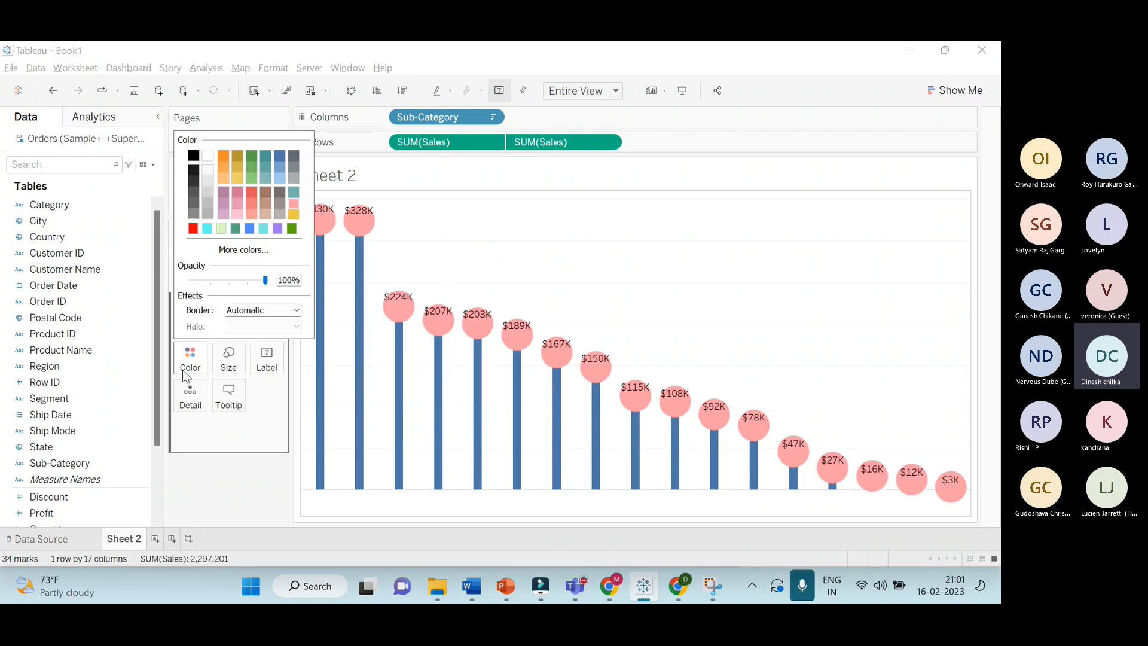
click(255, 312)
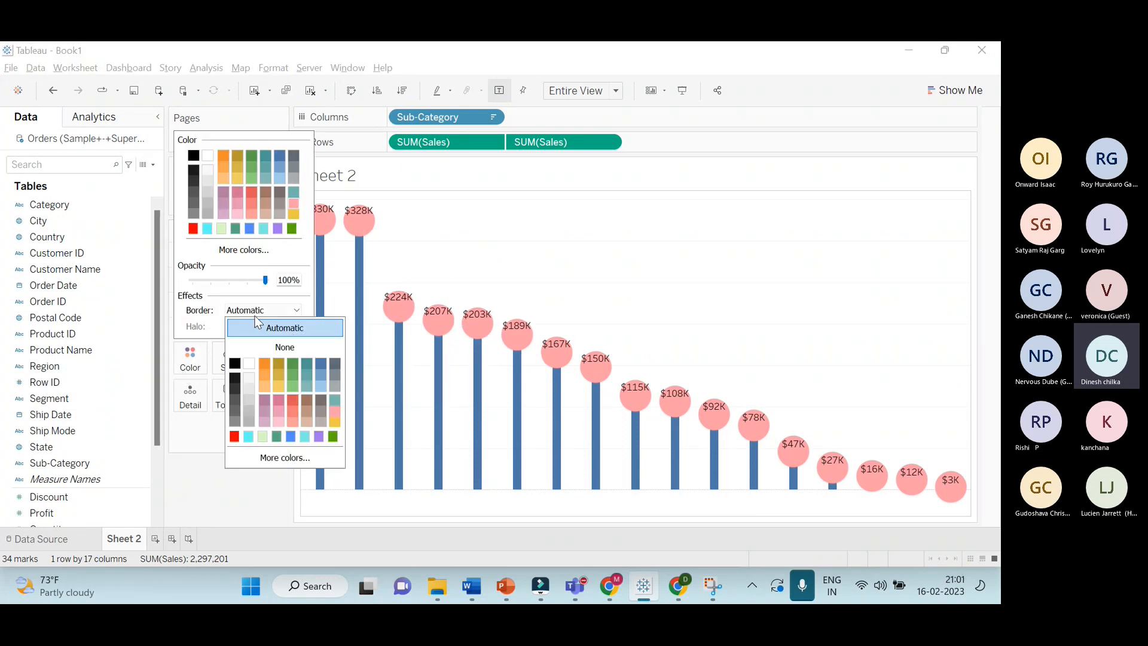
click(235, 366)
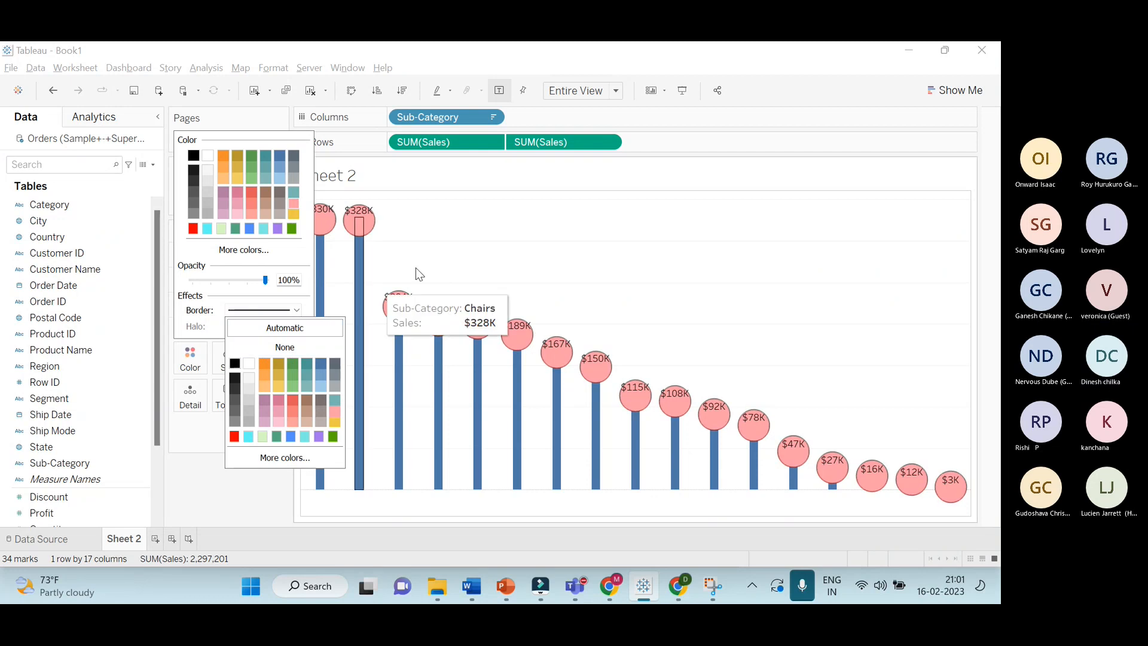
click(462, 250)
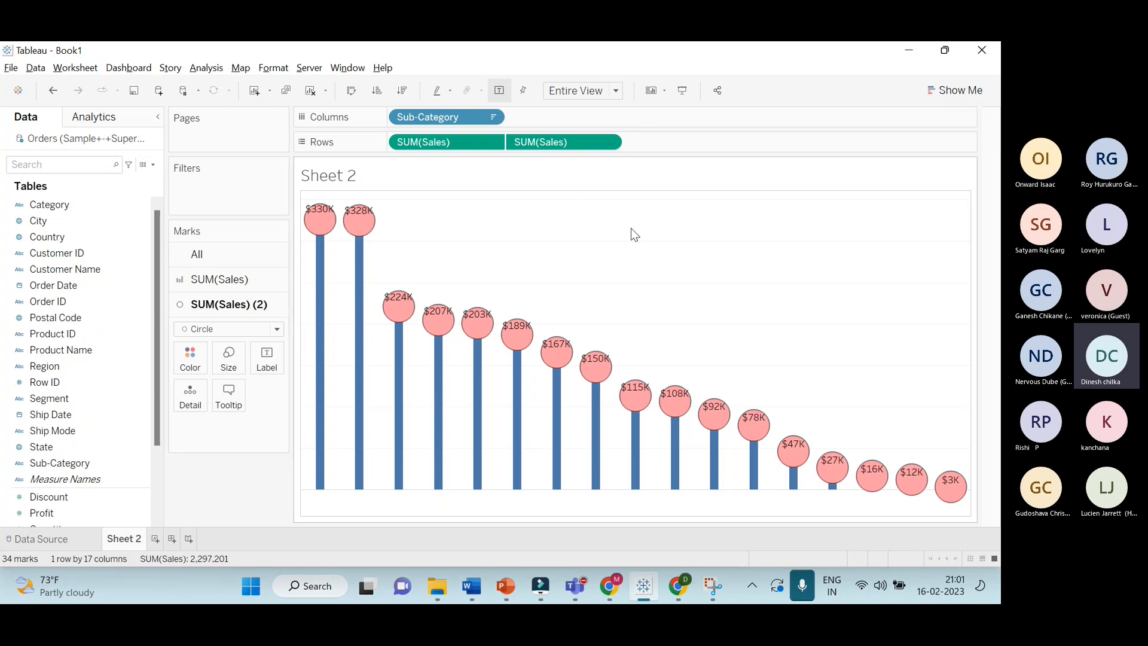
Add a black border to the bars of the first Sales measure
click(217, 286)
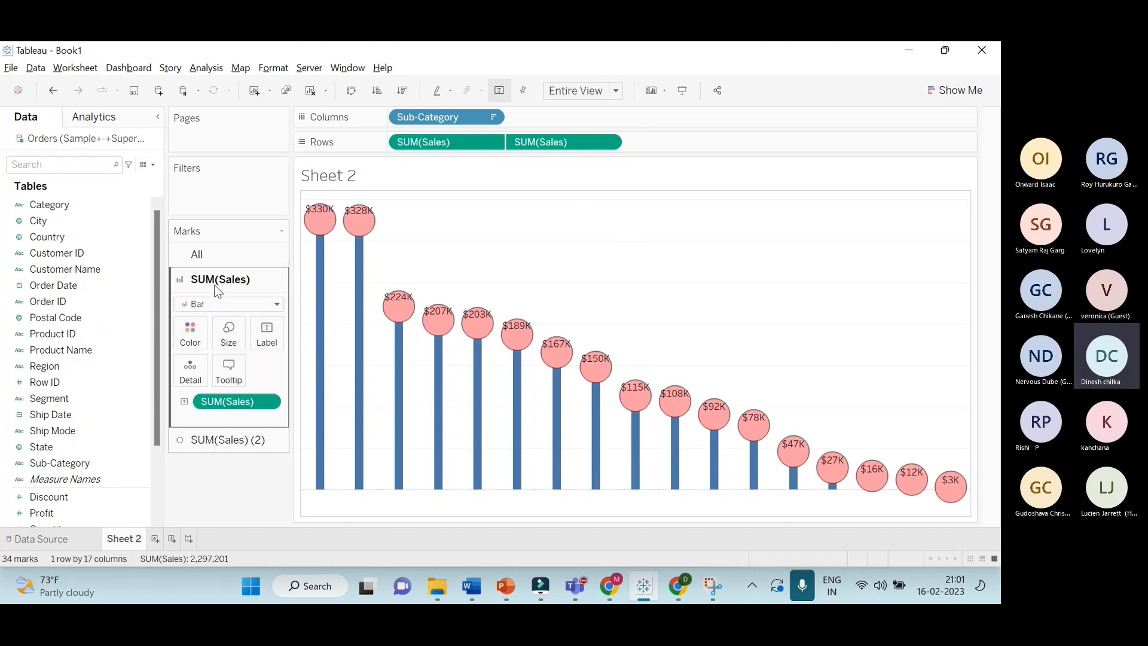
click(192, 342)
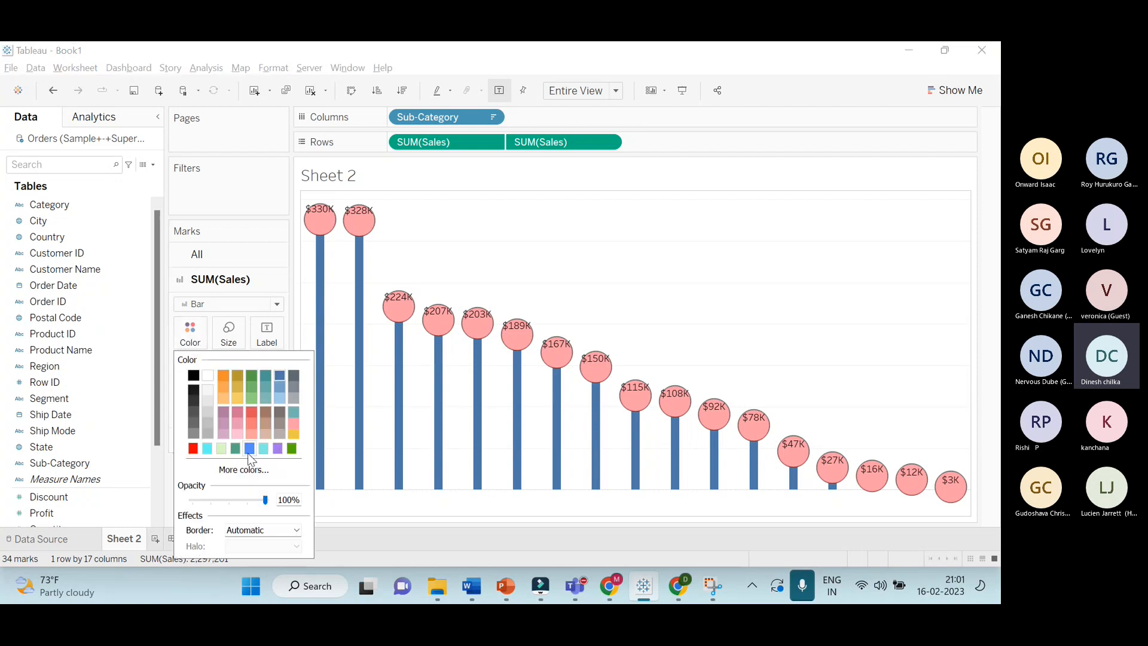
click(244, 530)
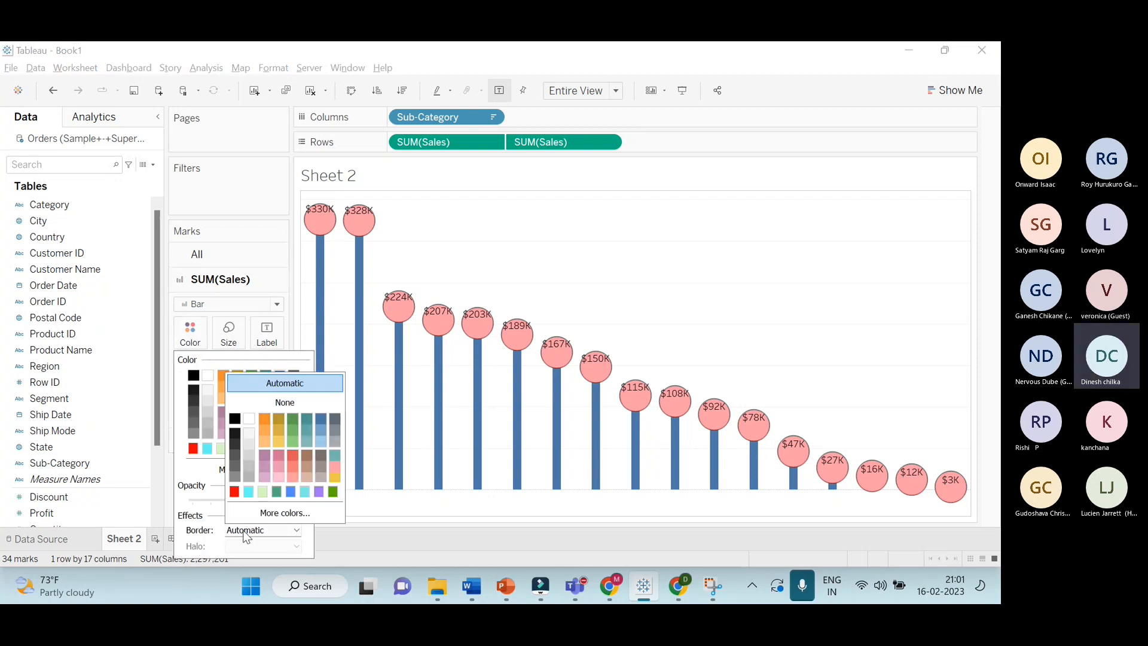
click(234, 418)
click(466, 247)
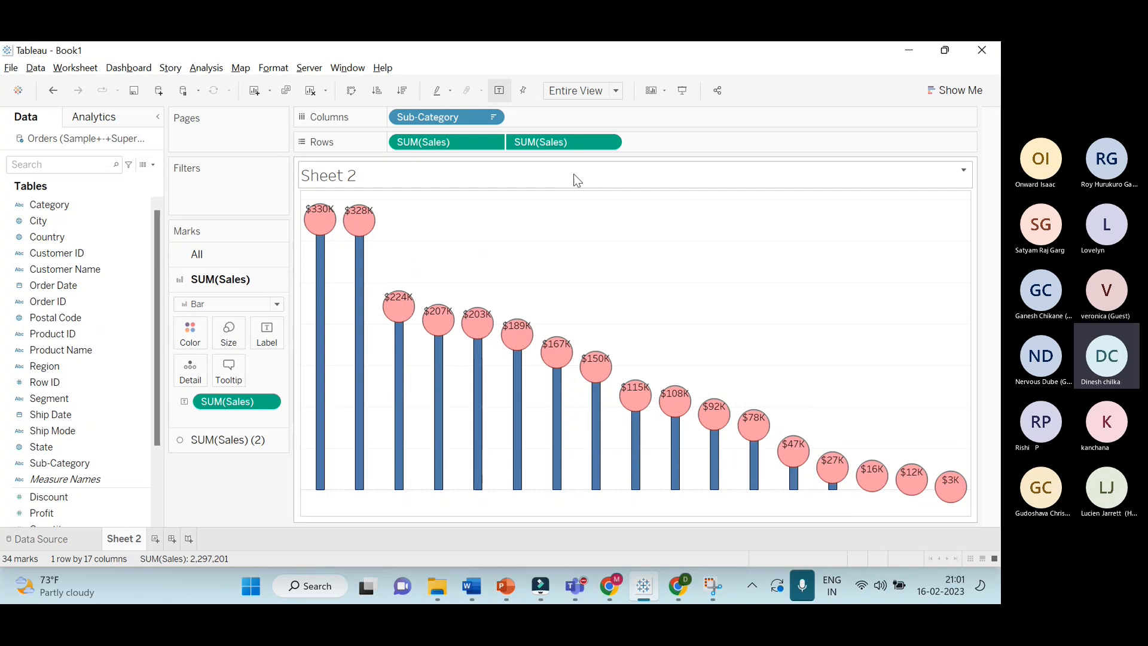
Preview the bordered lollipop chart in presentation mode and return to the worksheet
click(682, 91)
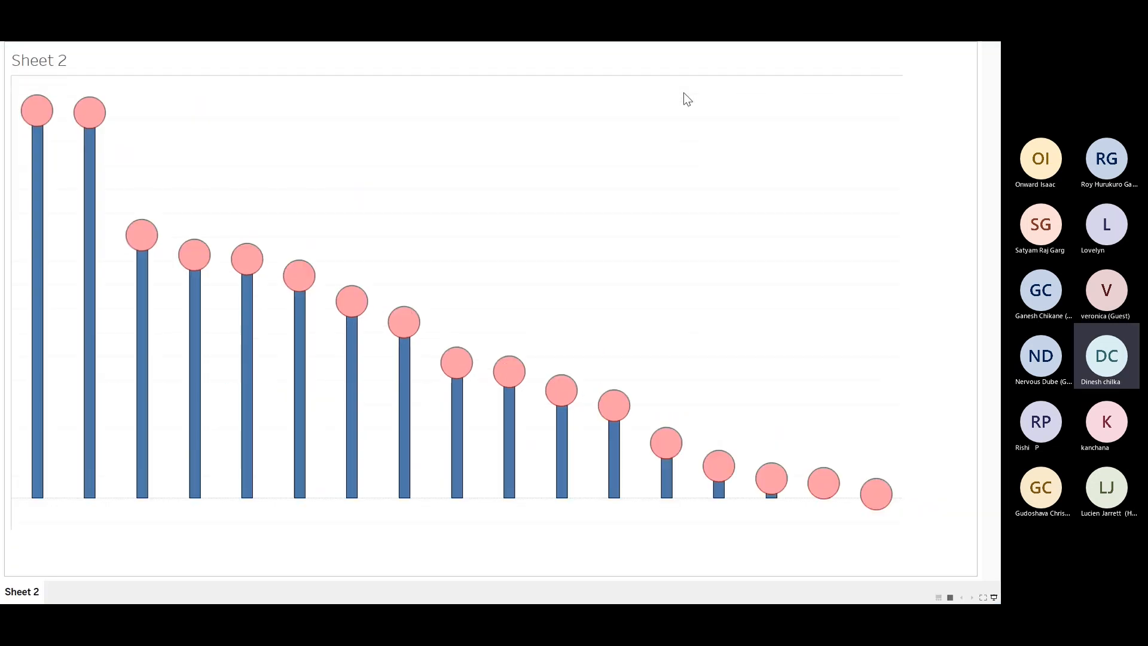
mouse_move(43, 197)
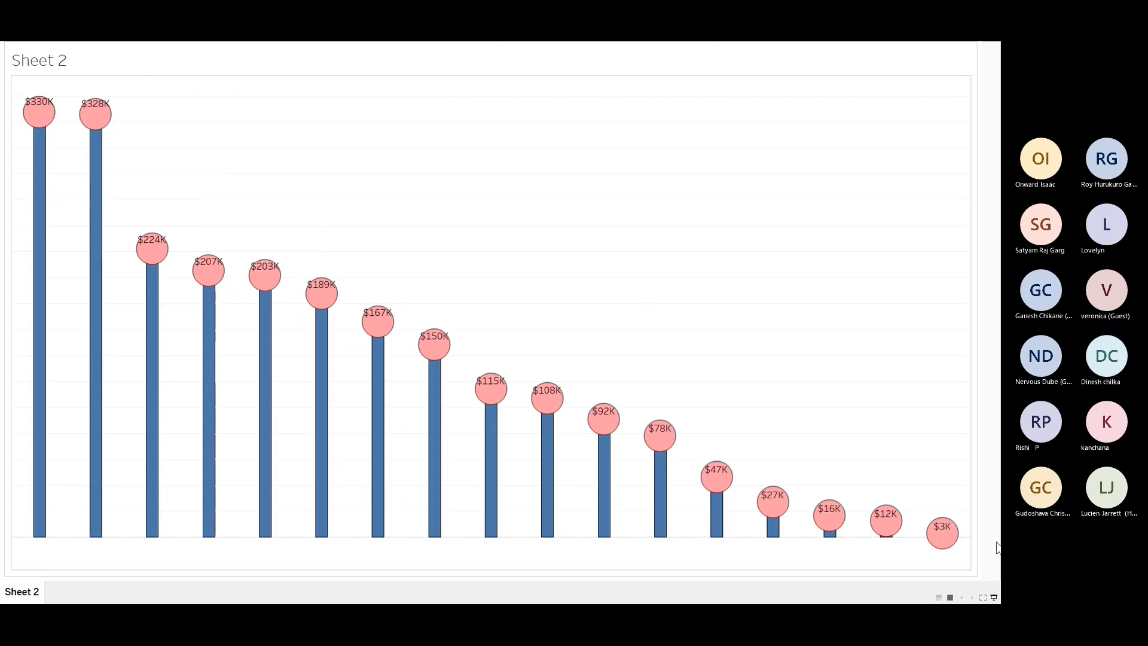
click(994, 597)
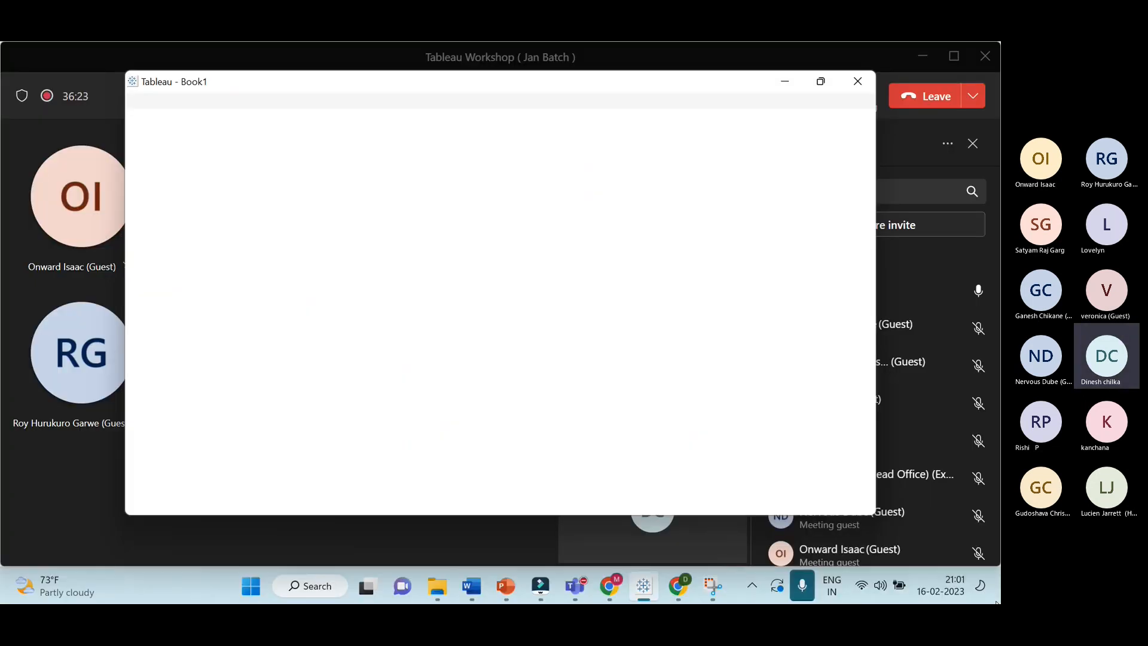
Clear the worksheet by removing the Sales label, both Sales measures from Rows and Sub-Category from Columns
drag(259, 401, 266, 458)
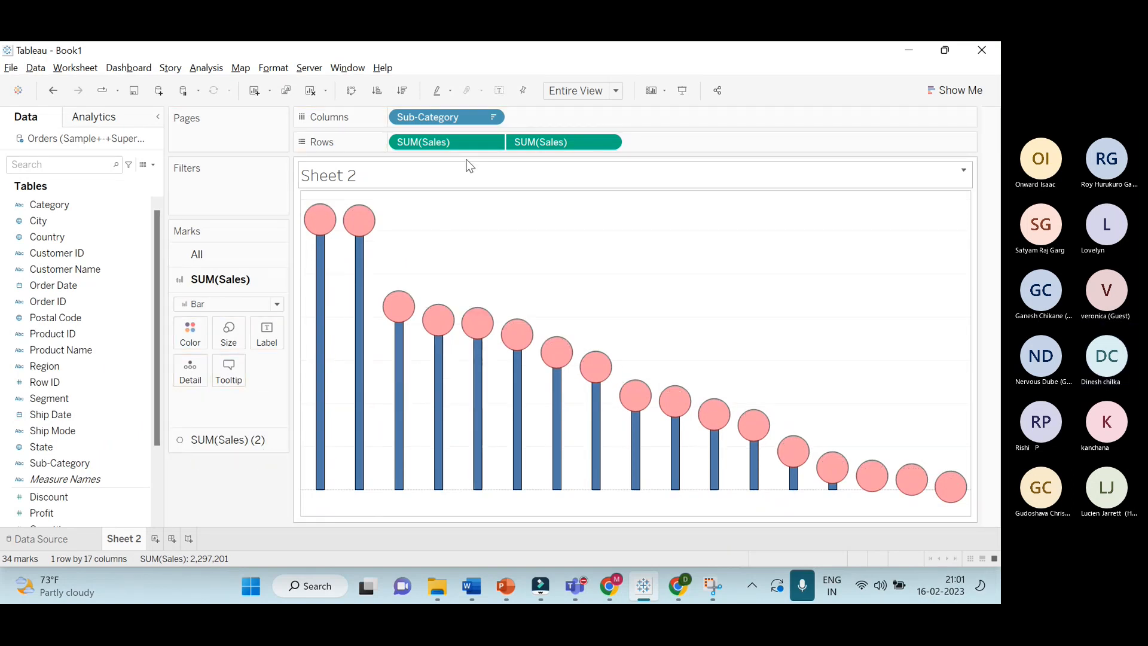
drag(458, 142, 282, 473)
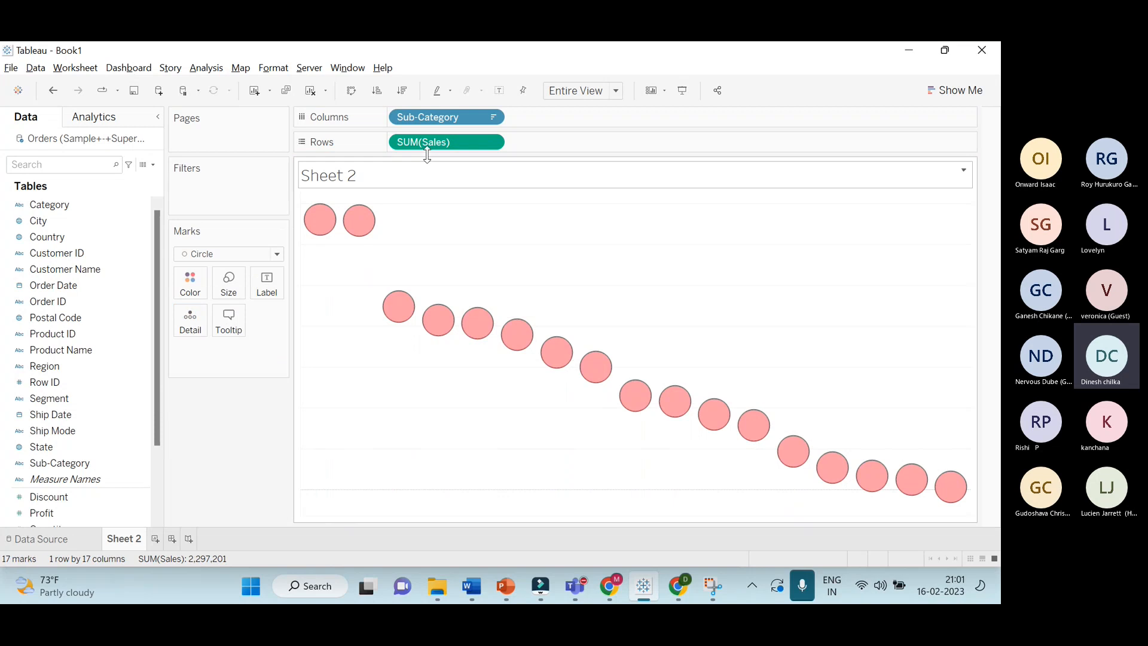
drag(423, 143, 240, 413)
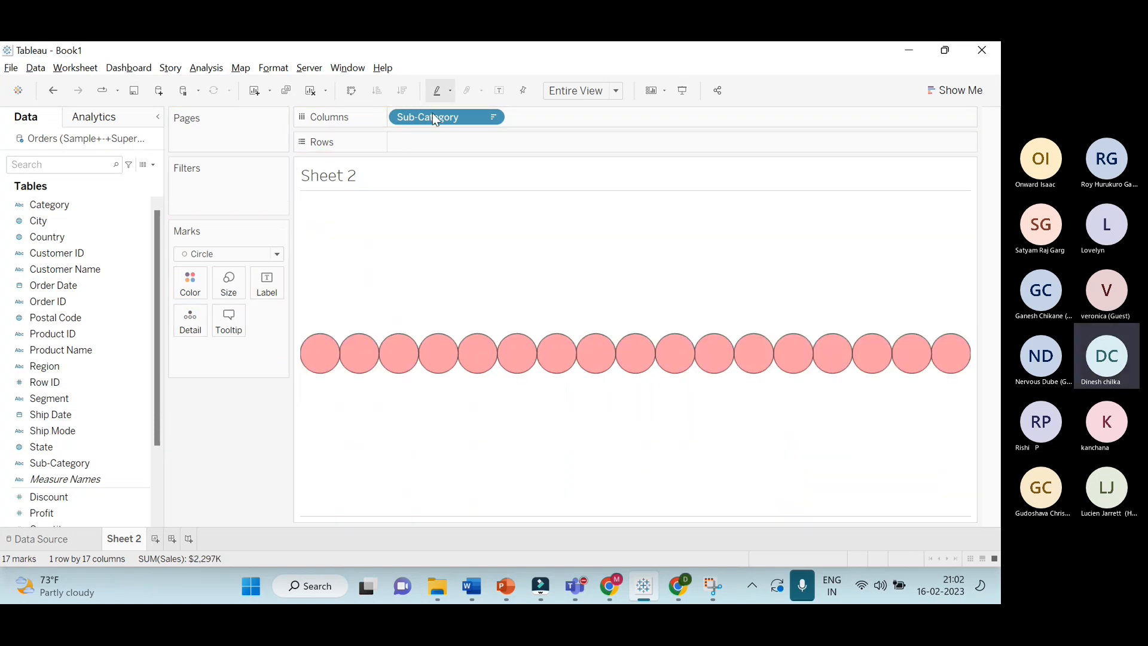
drag(432, 113, 211, 390)
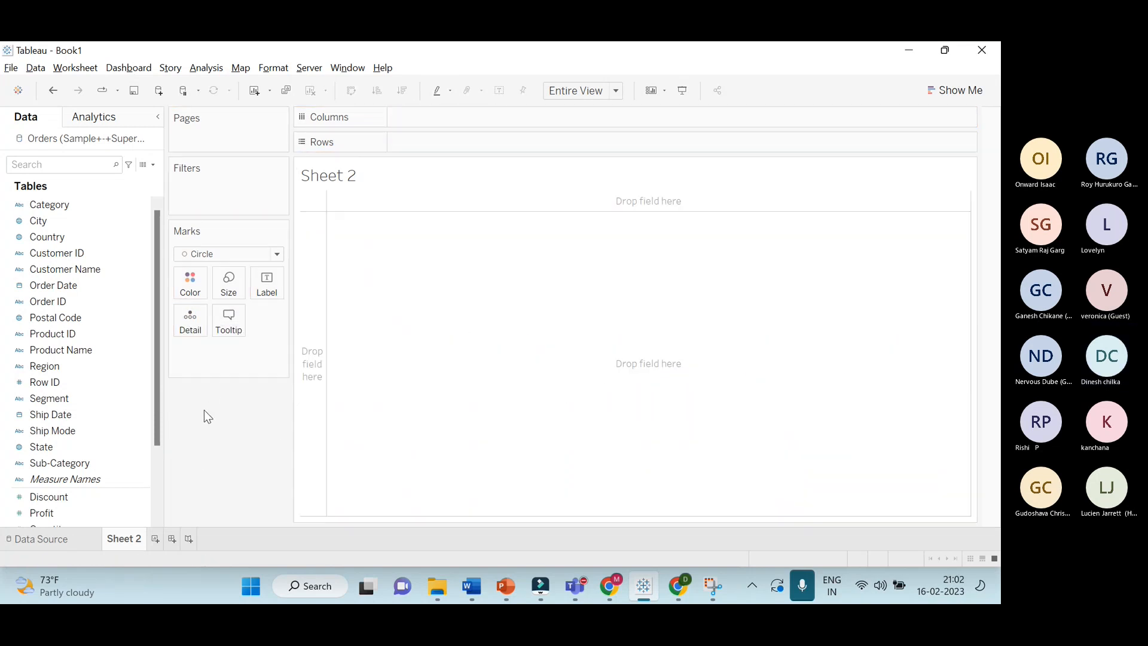
Place Sub-Category on Columns and set the mark type to Bar
scroll(90, 389, down, 3)
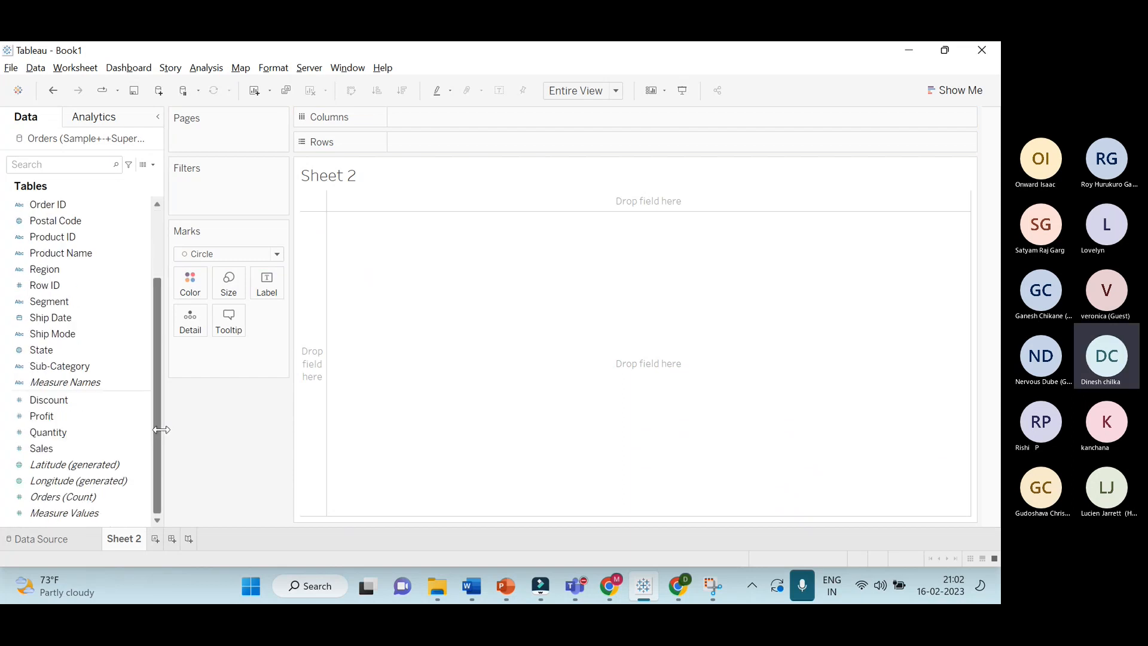
drag(84, 371, 459, 130)
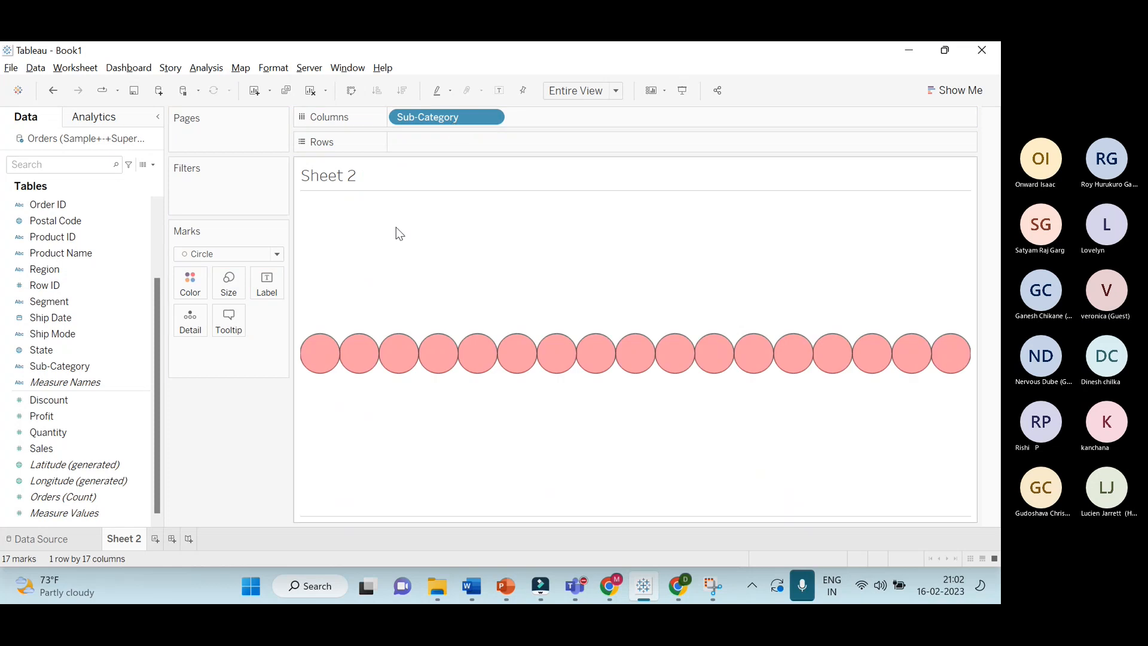
click(235, 253)
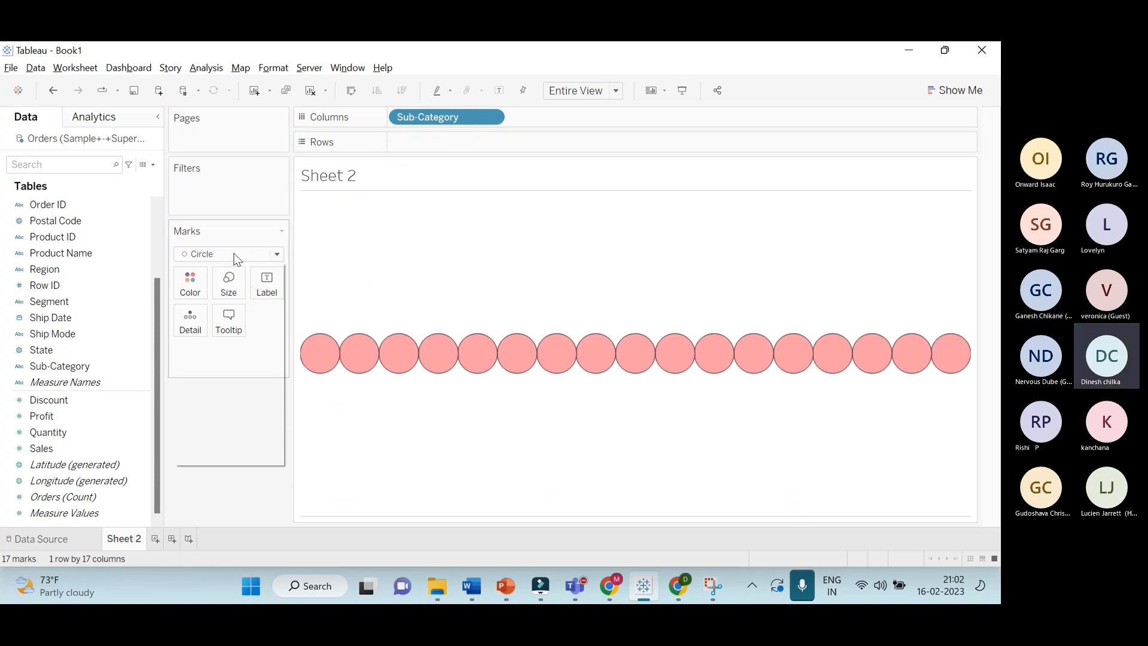
click(234, 253)
click(235, 253)
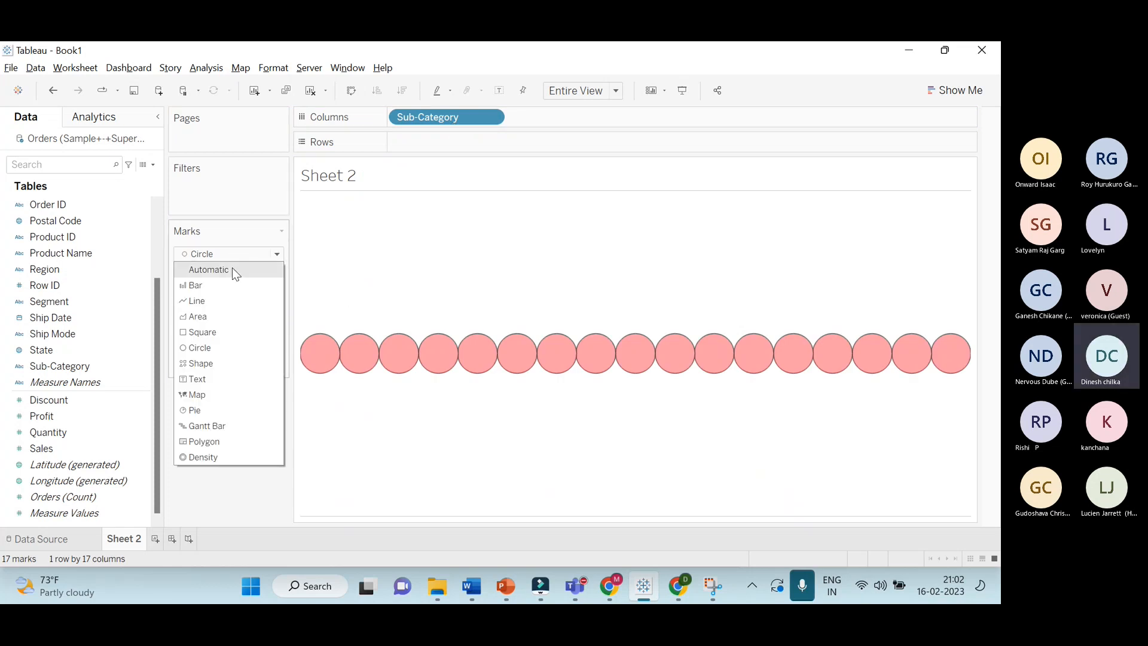
click(227, 286)
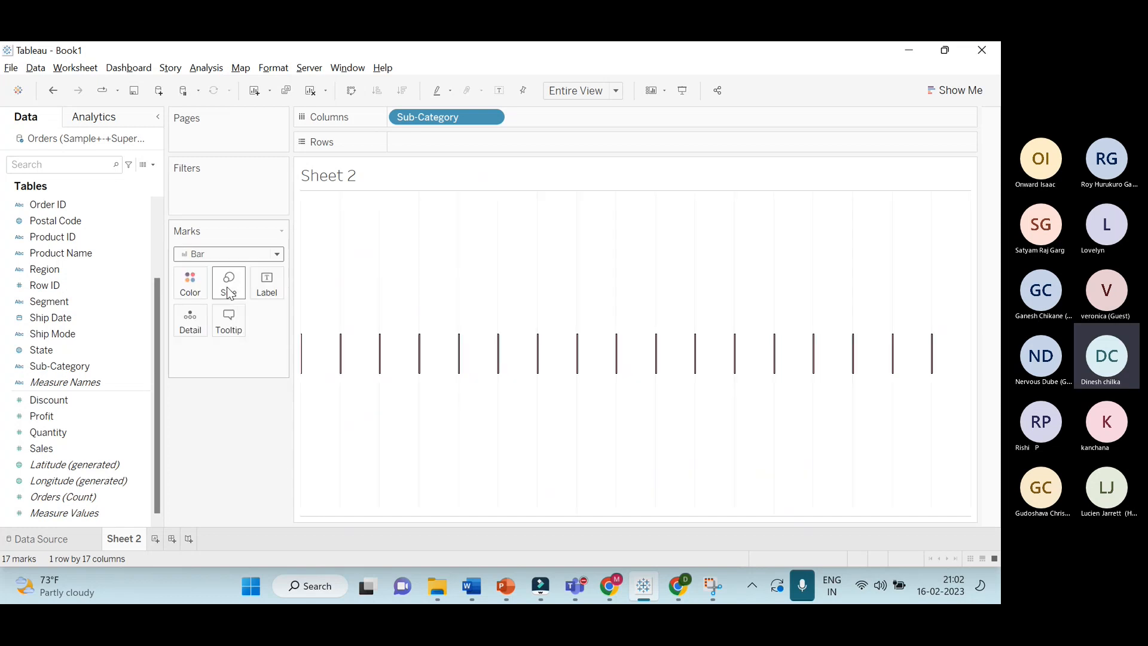
Add Sales to Rows, sort the bars in descending order and show the mark labels
drag(60, 448, 424, 150)
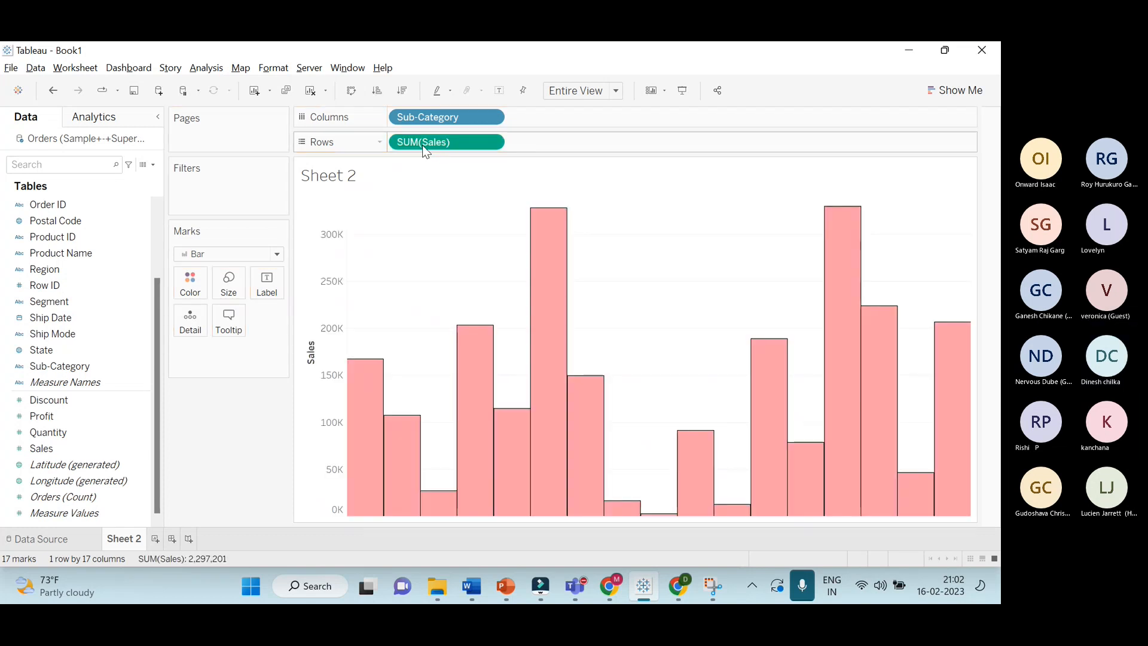
click(400, 91)
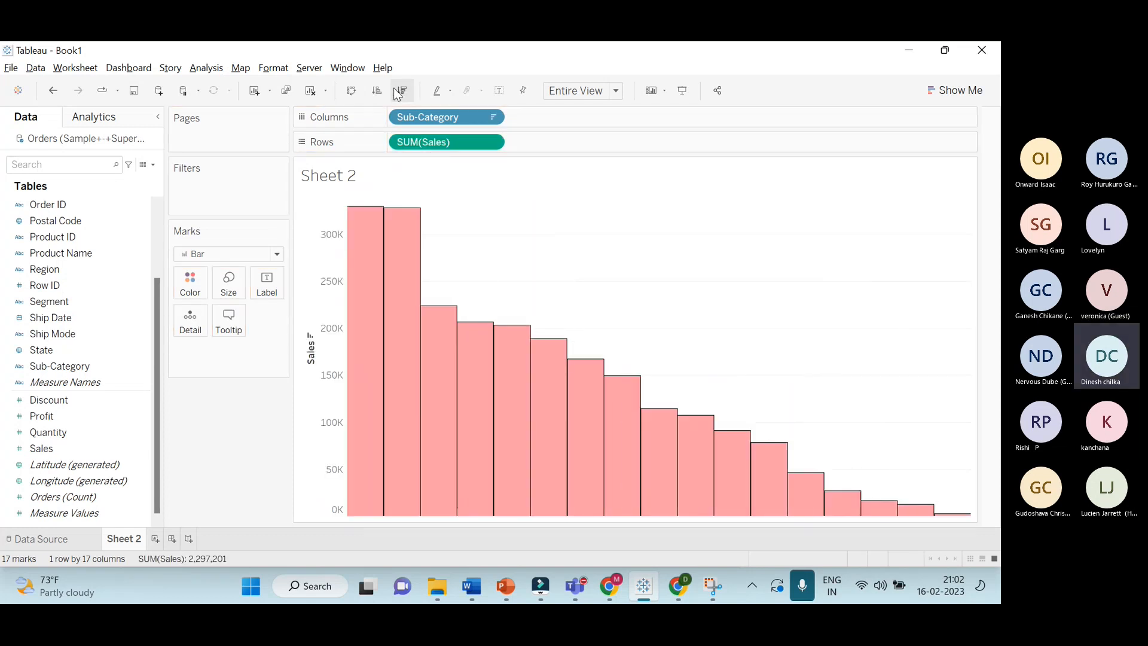
click(499, 91)
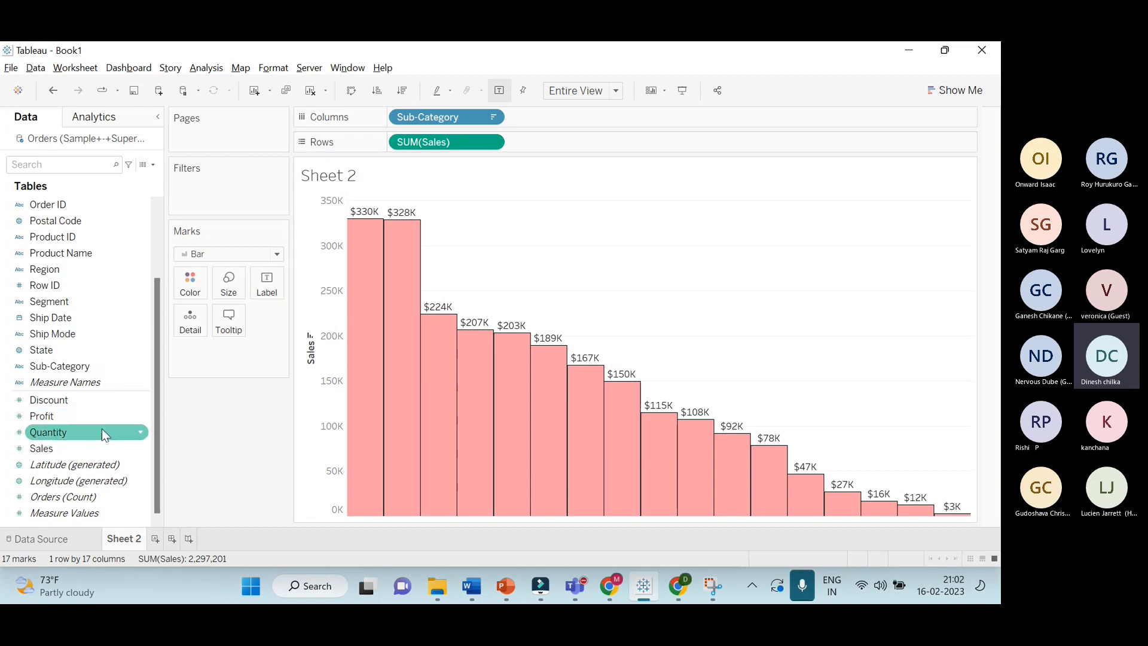
Add Sales to Rows a second time and combine both Sales measures on a dual axis
drag(78, 452, 590, 153)
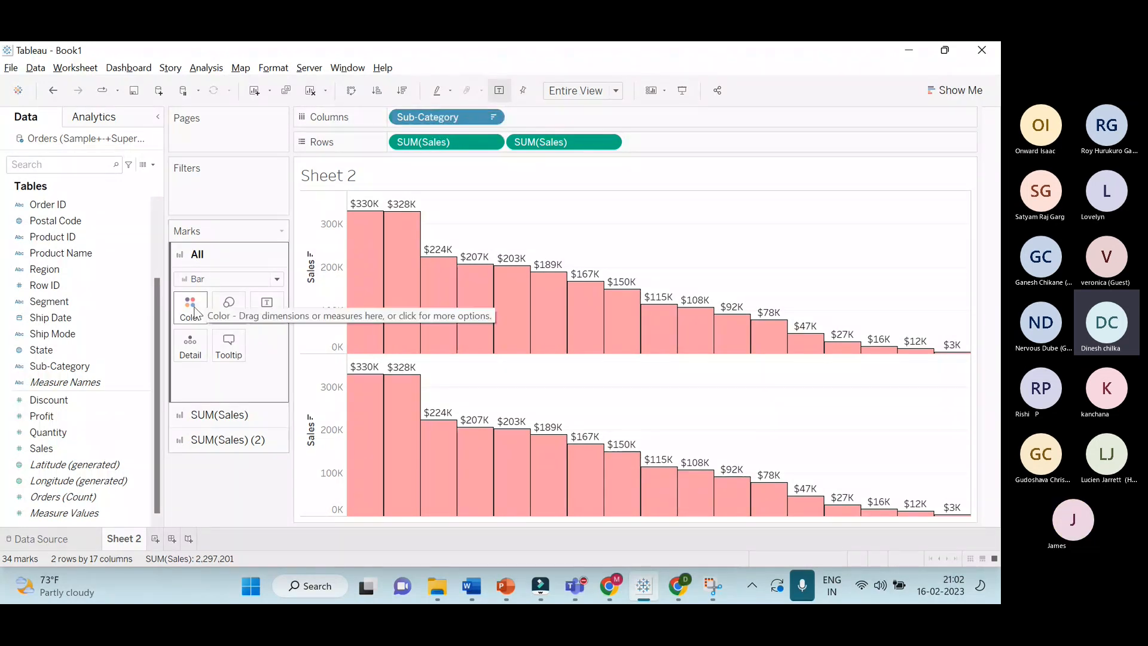
click(110, 449)
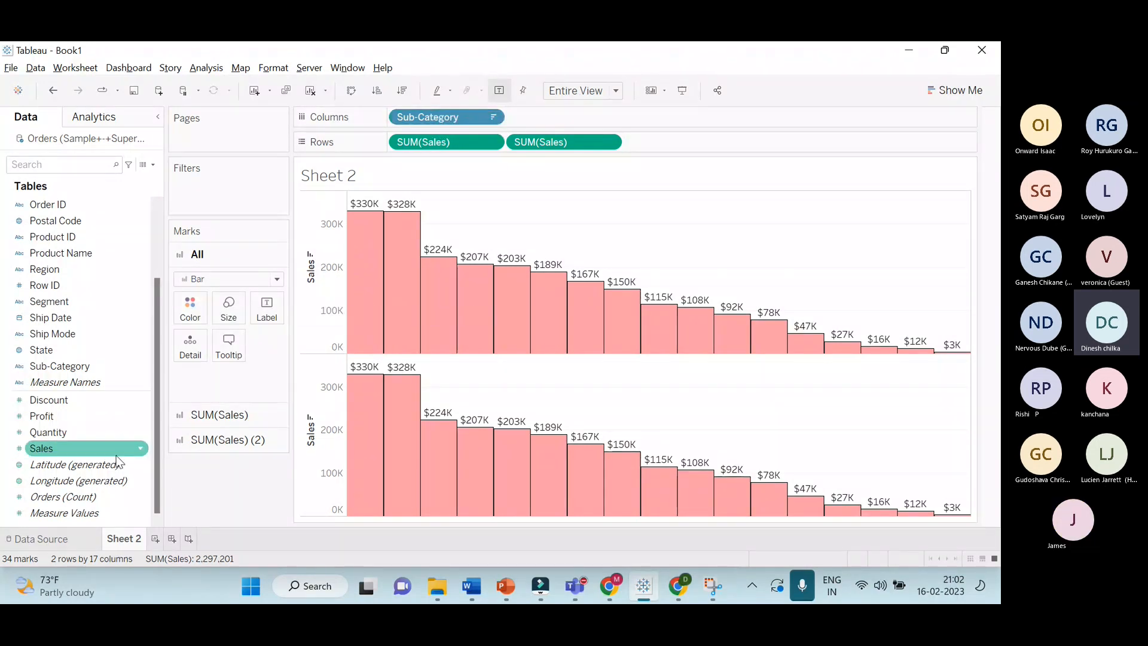
click(610, 141)
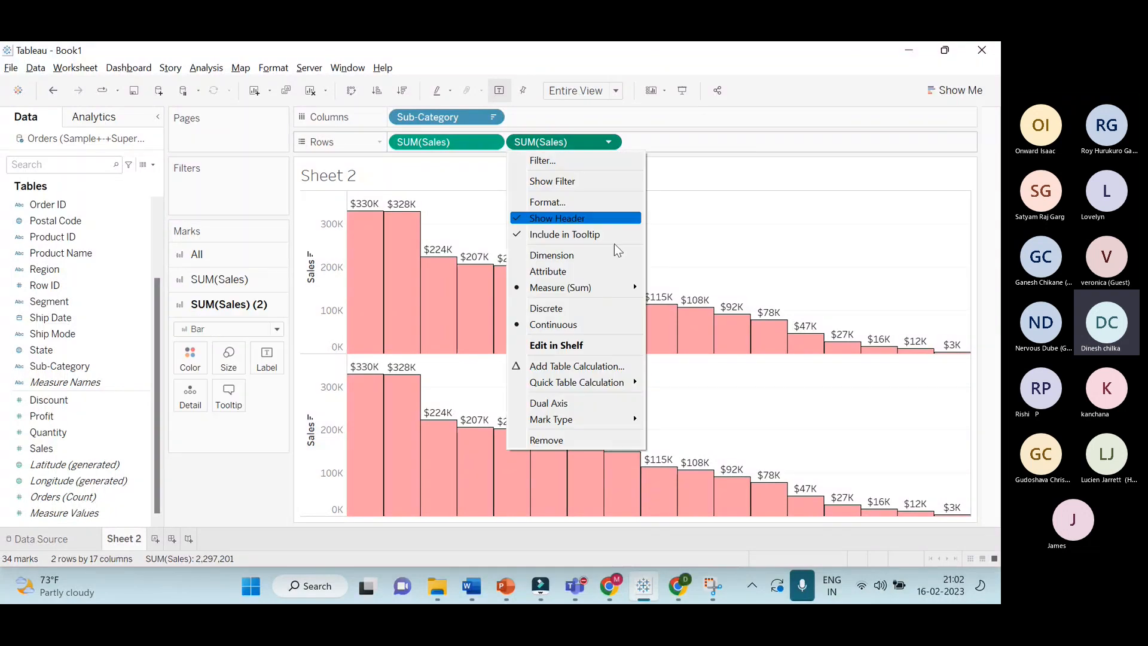
click(604, 404)
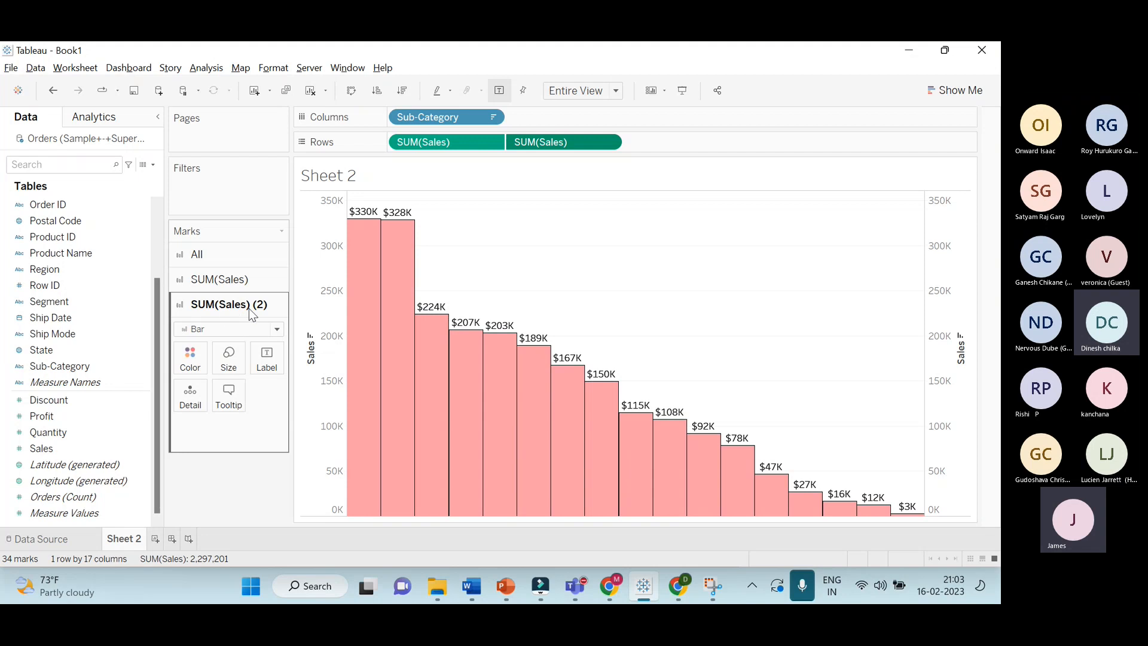
Change the second Sales measure's marks to circles and colour them dark grey-brown
click(282, 333)
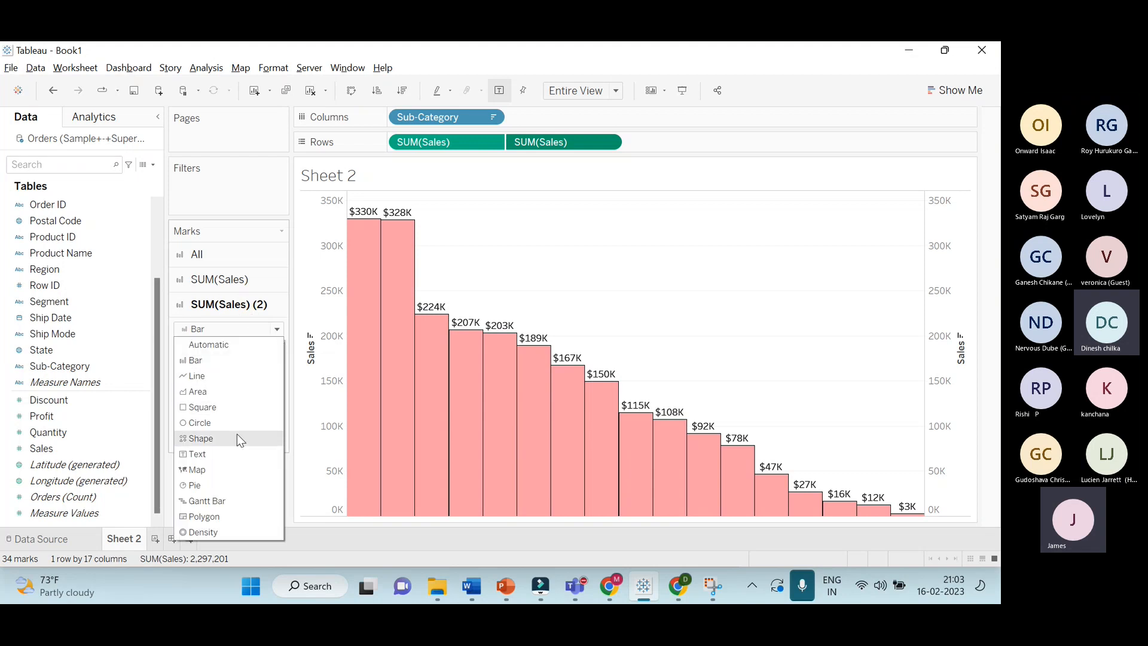
click(233, 424)
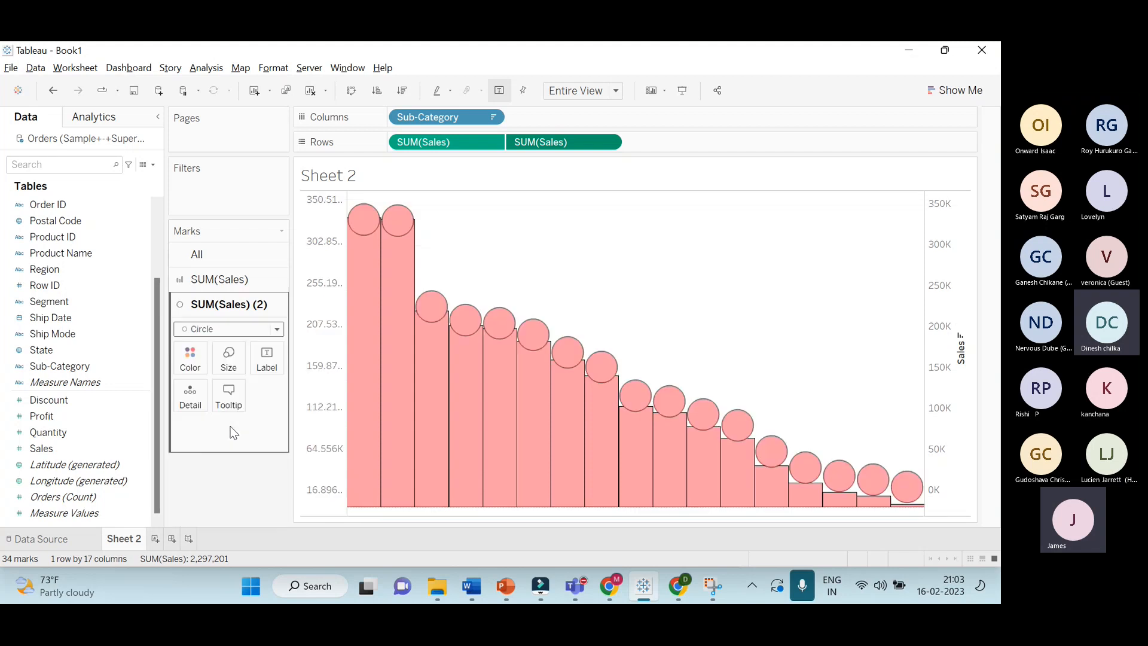
click(203, 369)
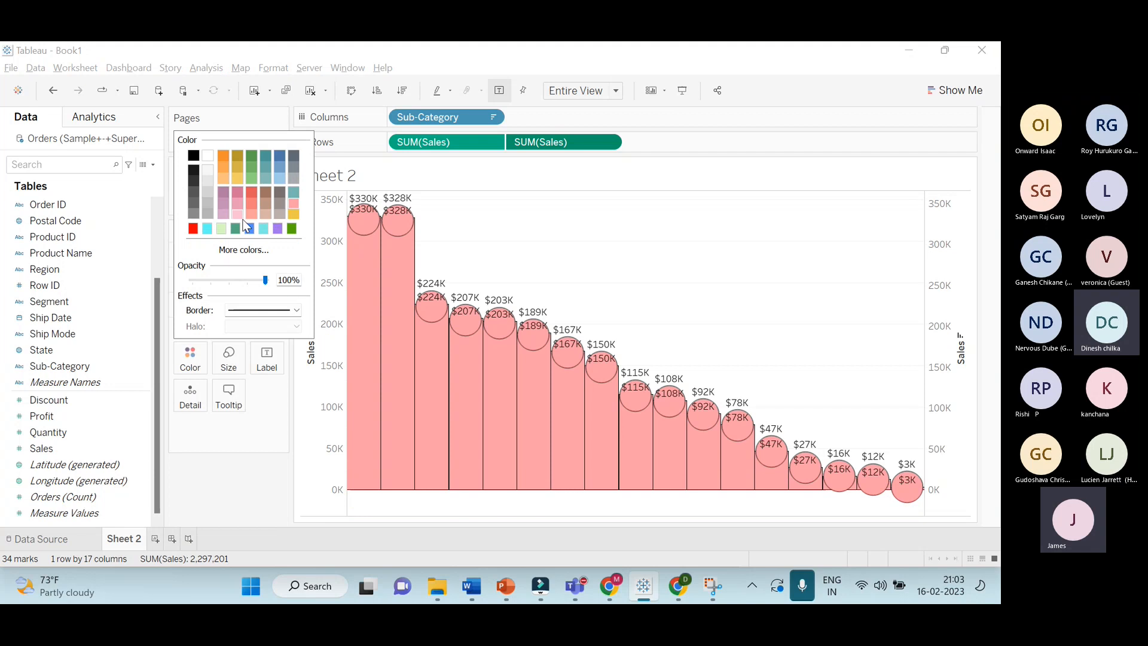
click(281, 189)
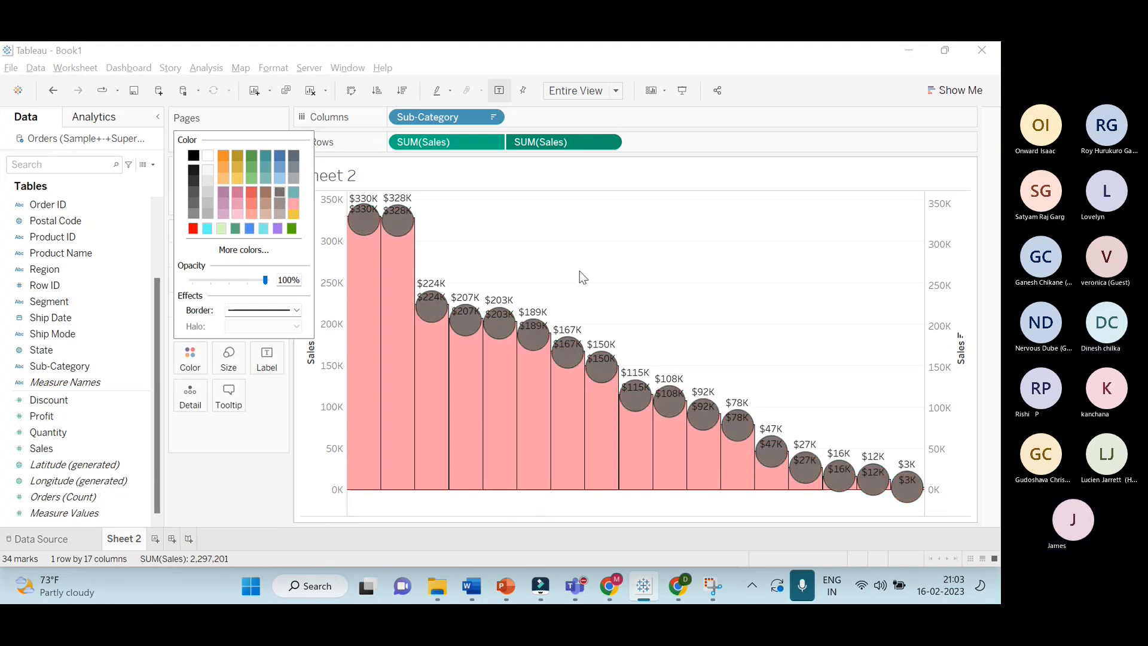
click(633, 271)
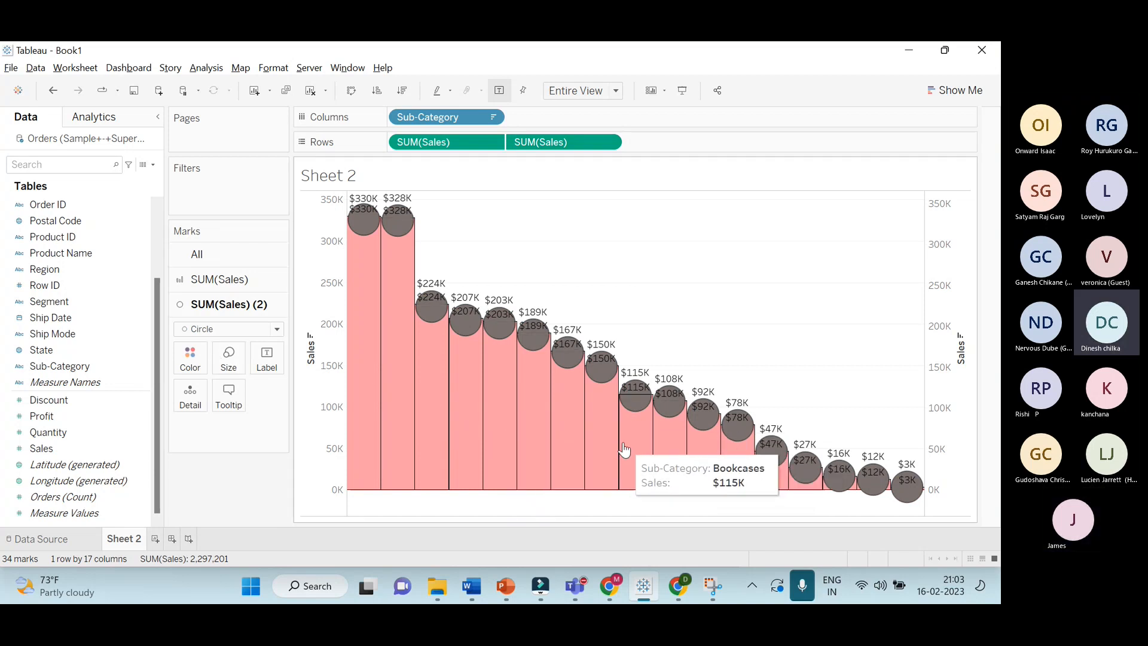
Narrow the bars of the first Sales measure and return to the second Sales measure's mark settings
click(241, 286)
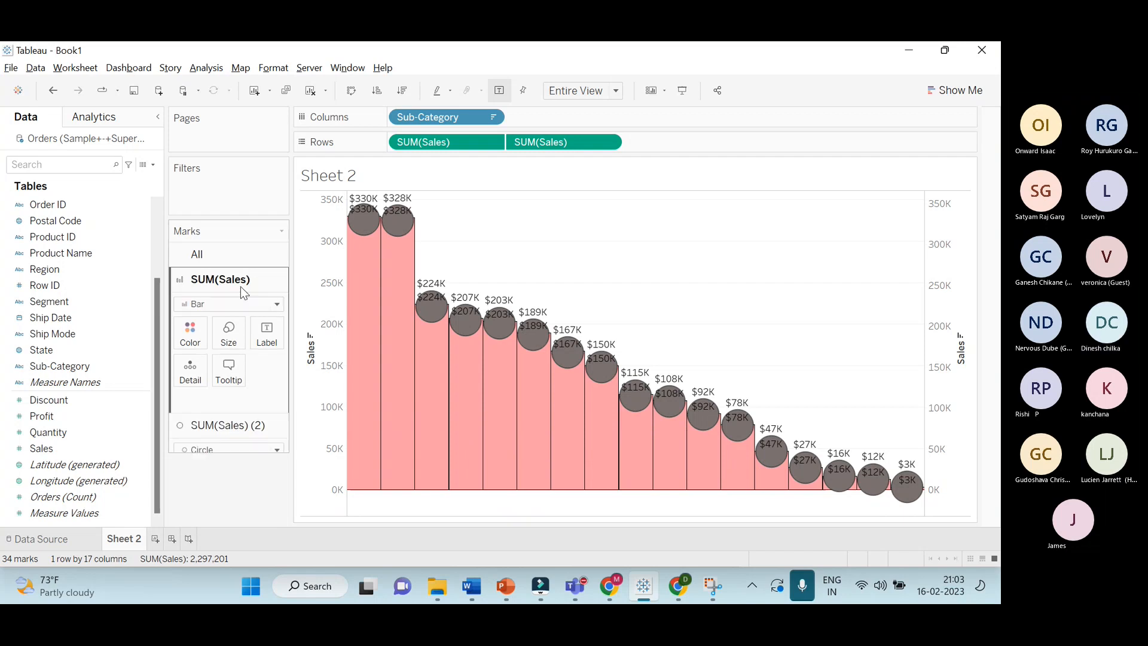
click(240, 331)
drag(307, 367, 275, 367)
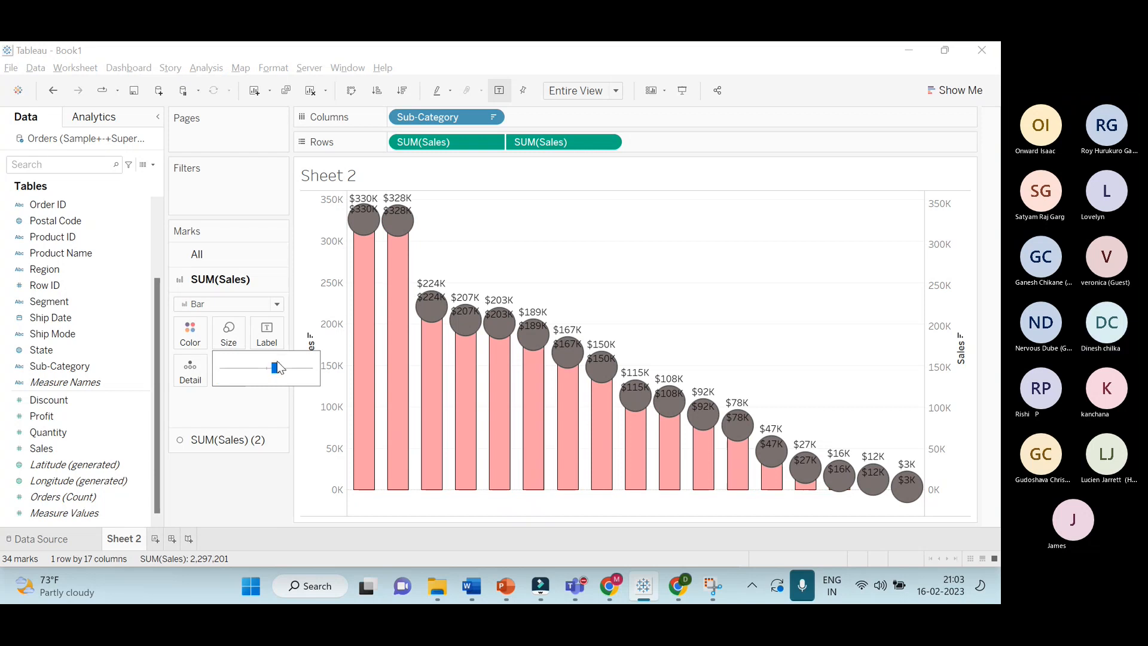
click(264, 440)
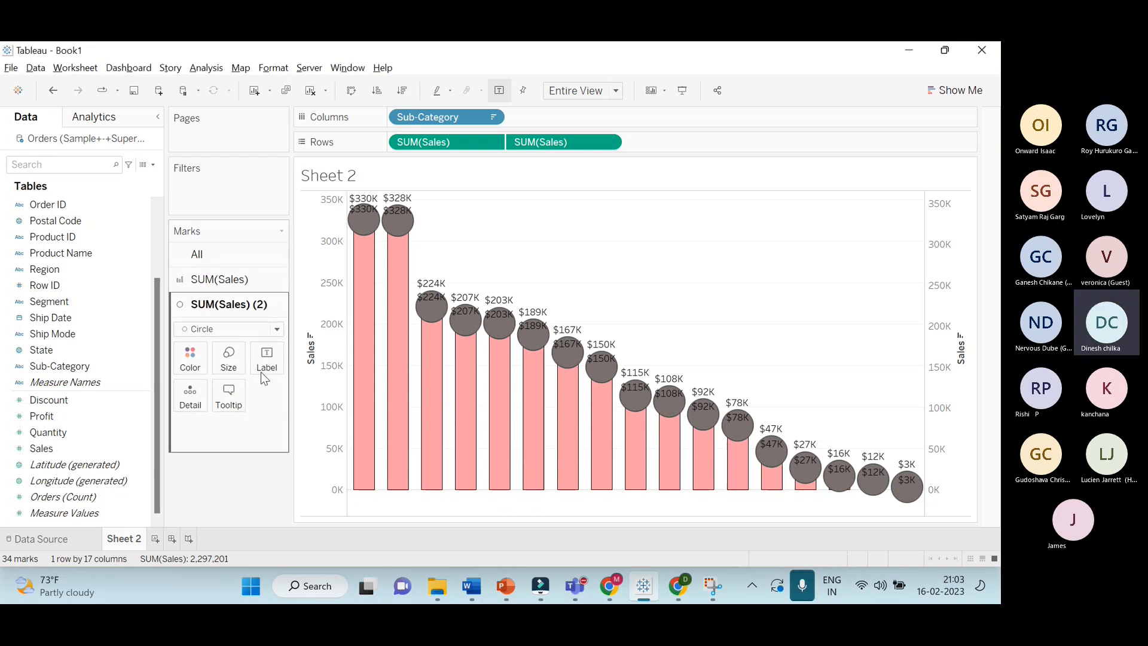
Turn off the mark labels of the second Sales measure and hide the Sales axis headers
click(274, 359)
click(295, 389)
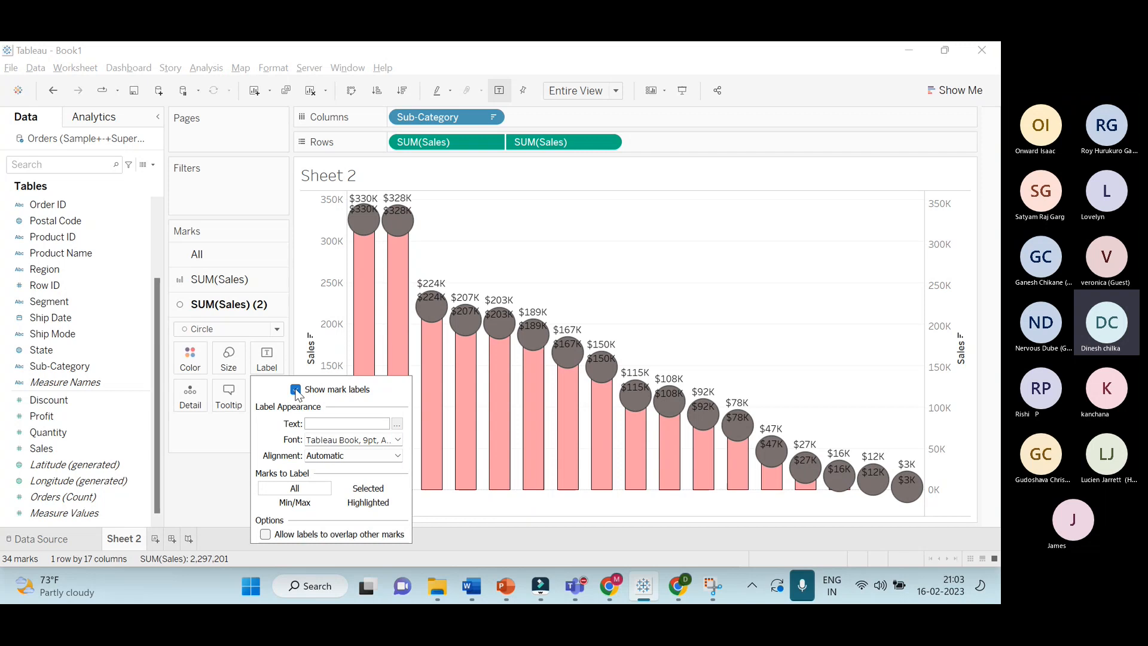
click(532, 237)
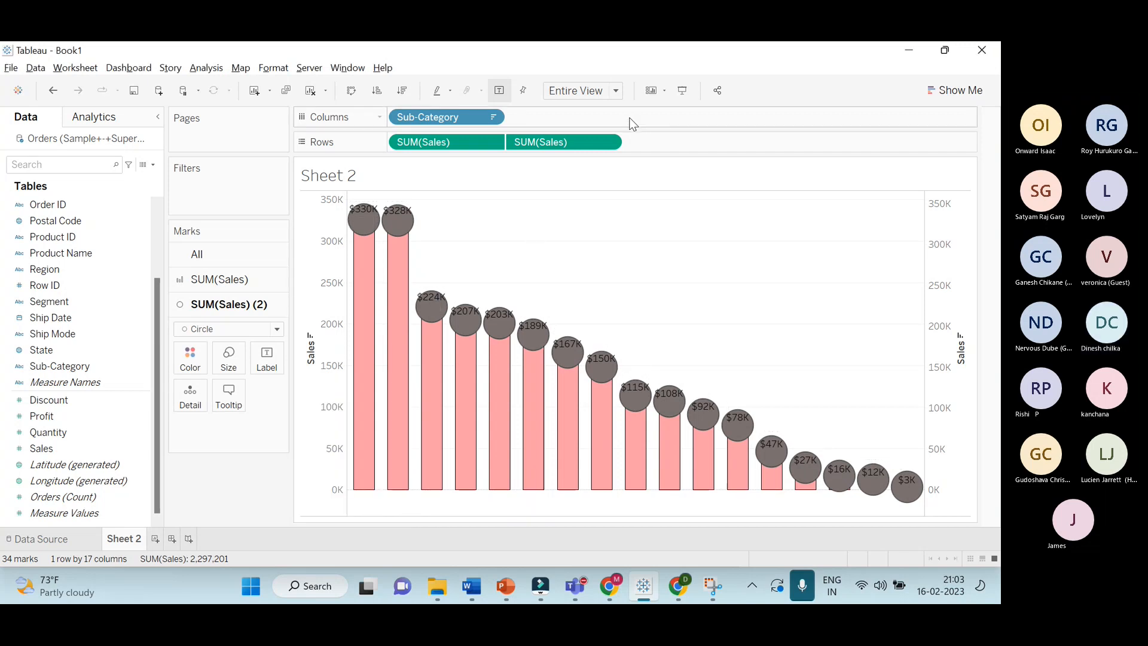
right_click(311, 378)
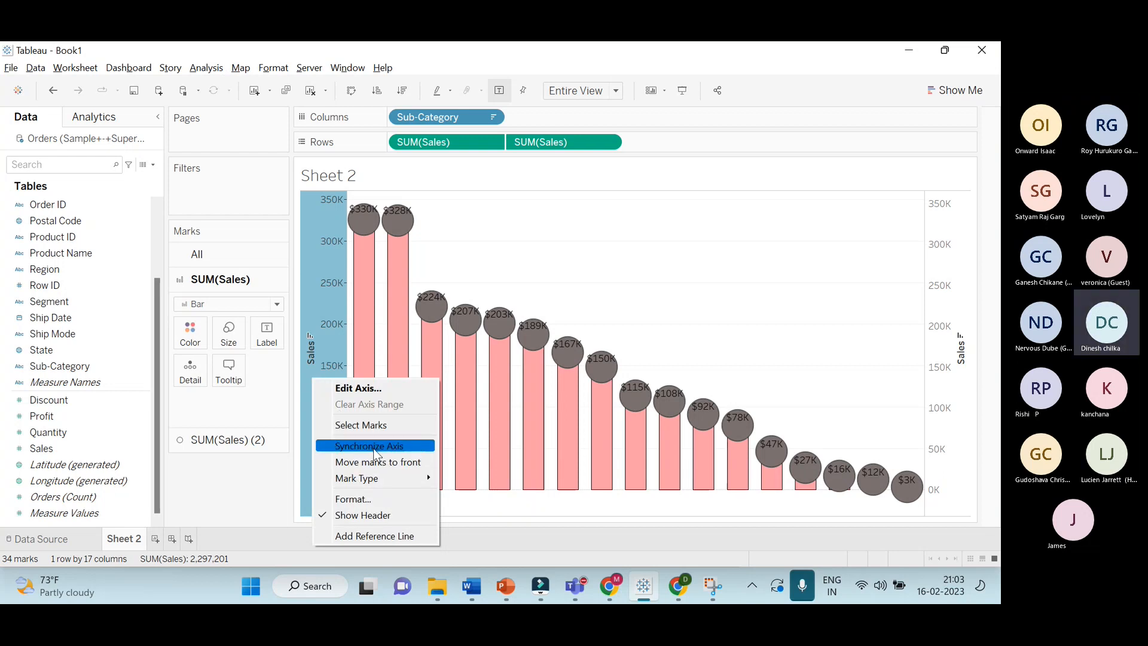
click(346, 515)
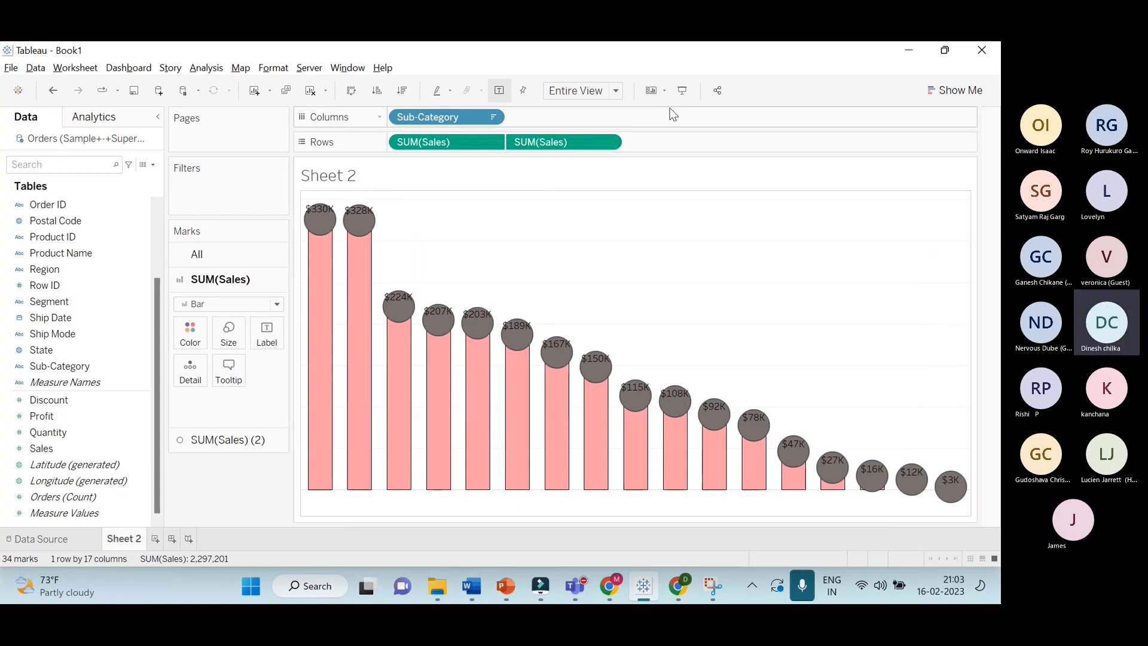
Narrow the bars of the first Sales measure into thin stems and preview the chart in presentation mode
click(684, 91)
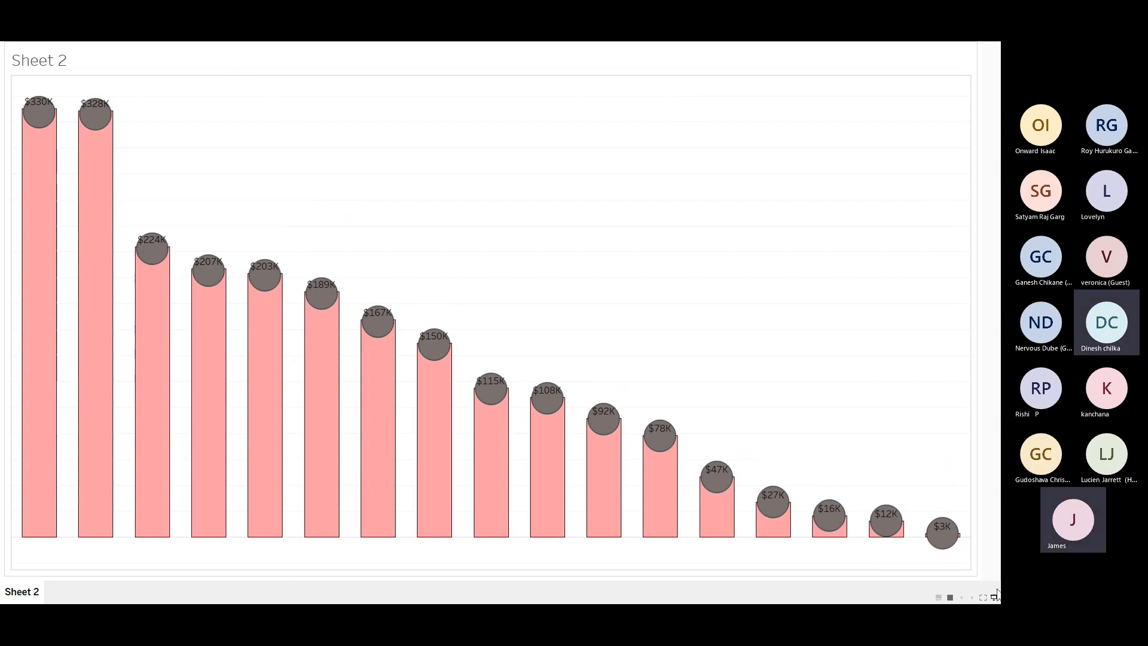
click(995, 597)
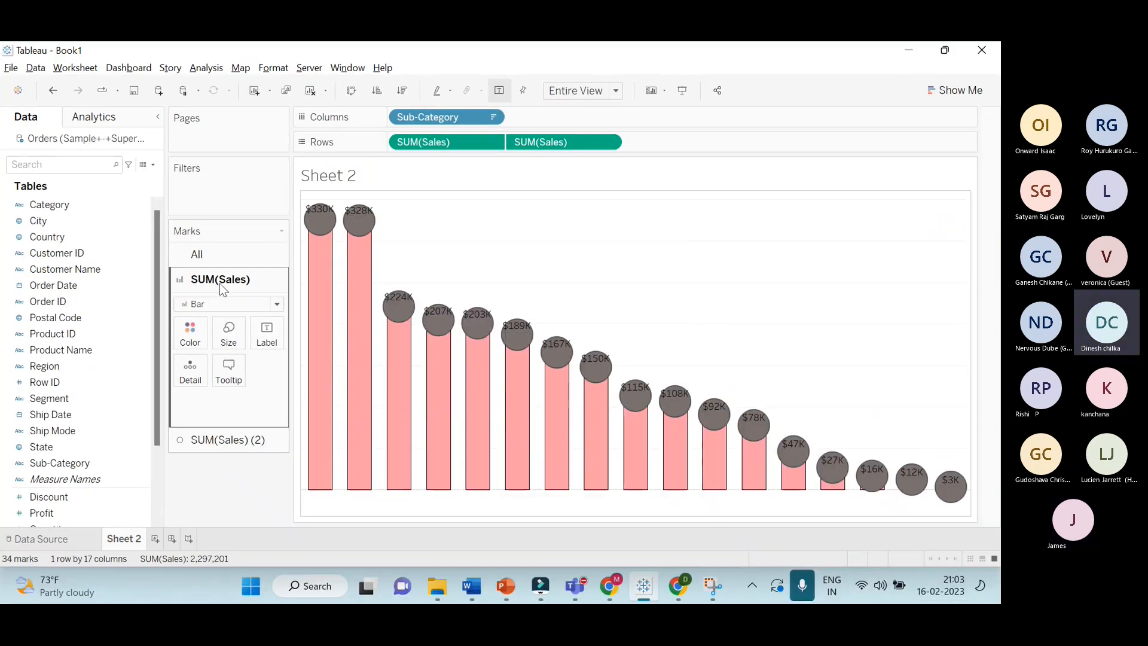
click(231, 335)
drag(273, 368, 246, 371)
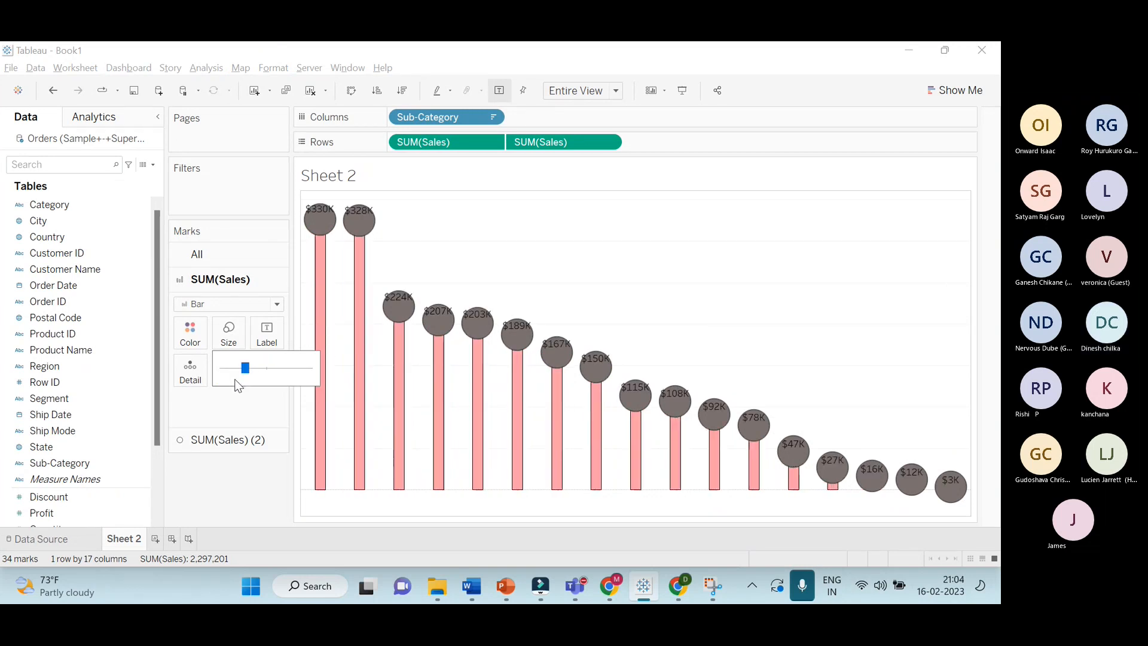
click(682, 91)
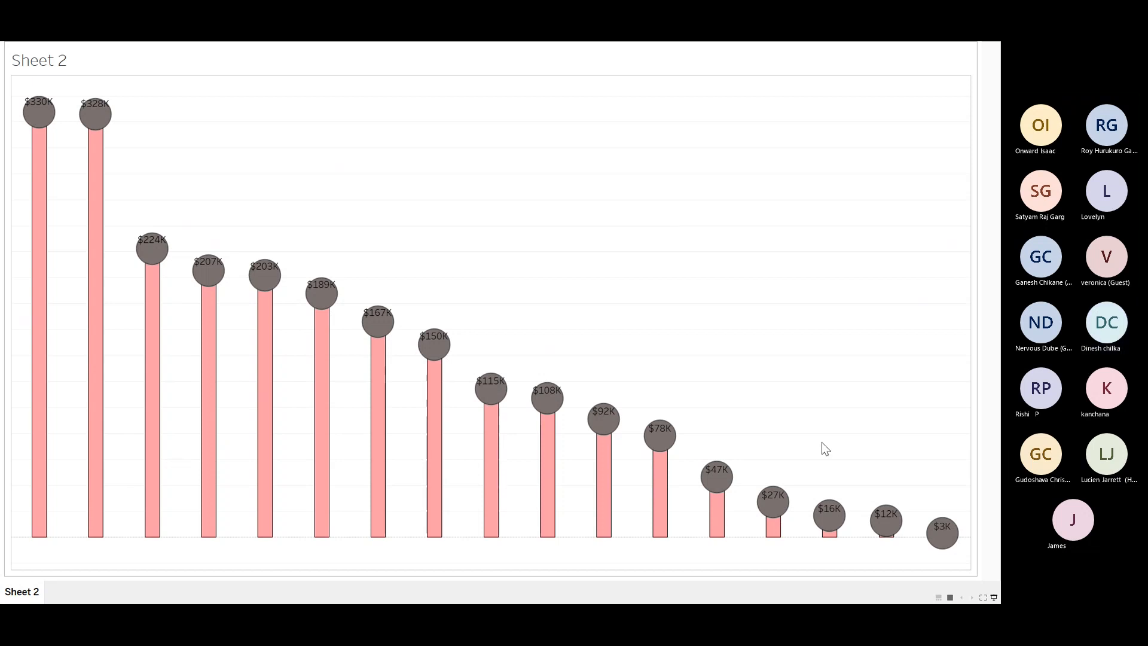
click(994, 597)
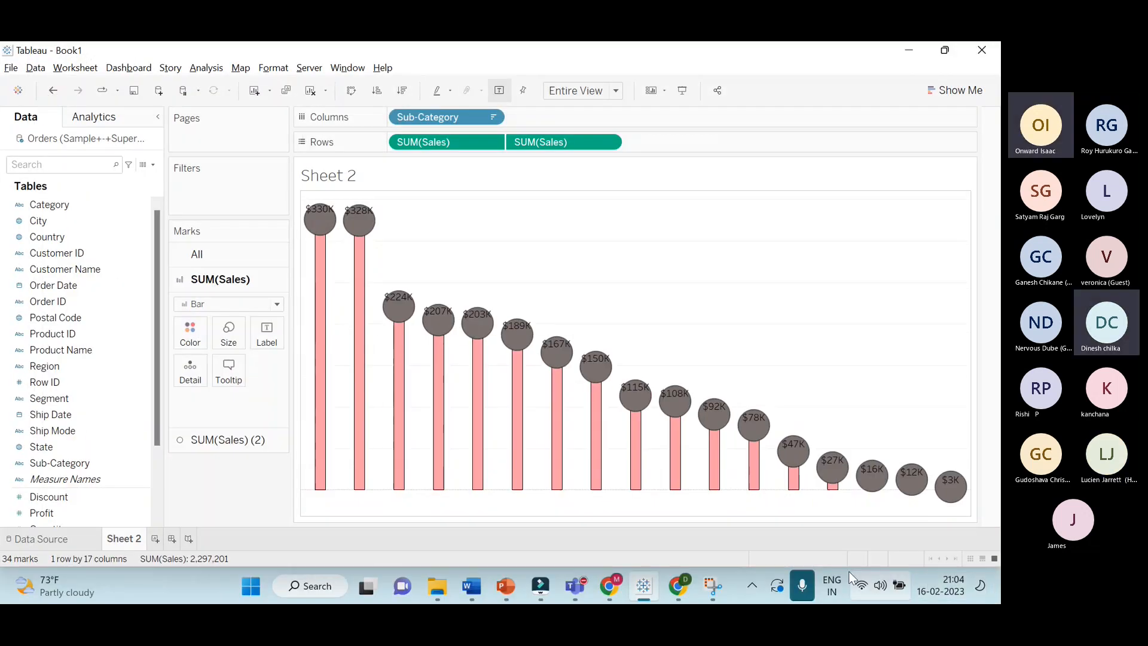
key(alt+Tab)
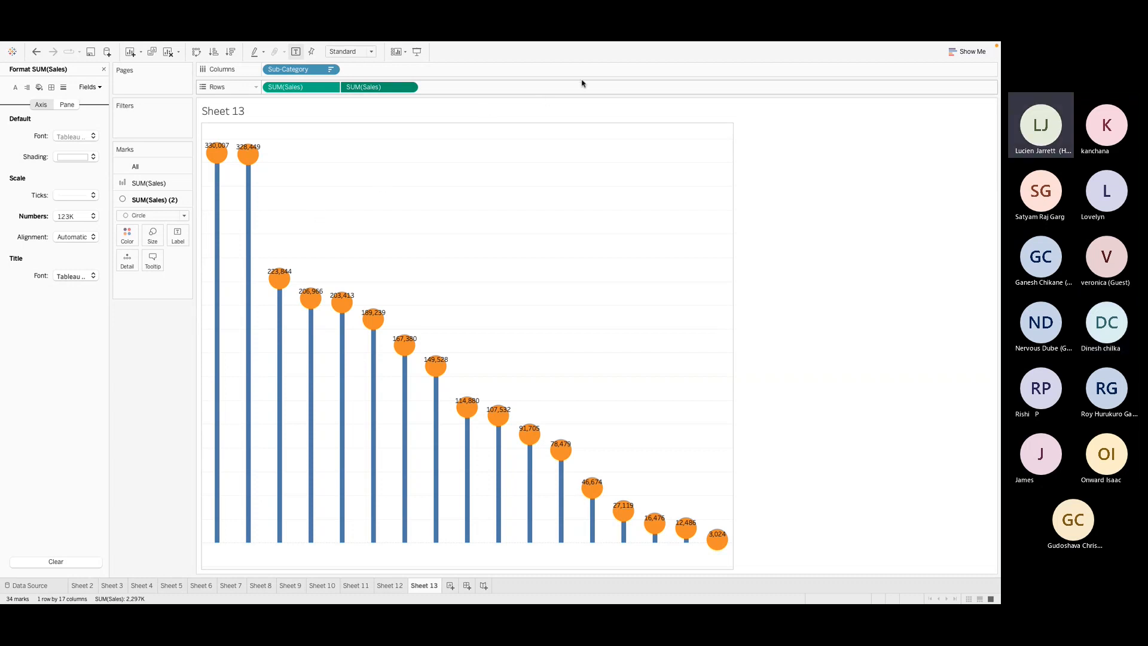
click(221, 154)
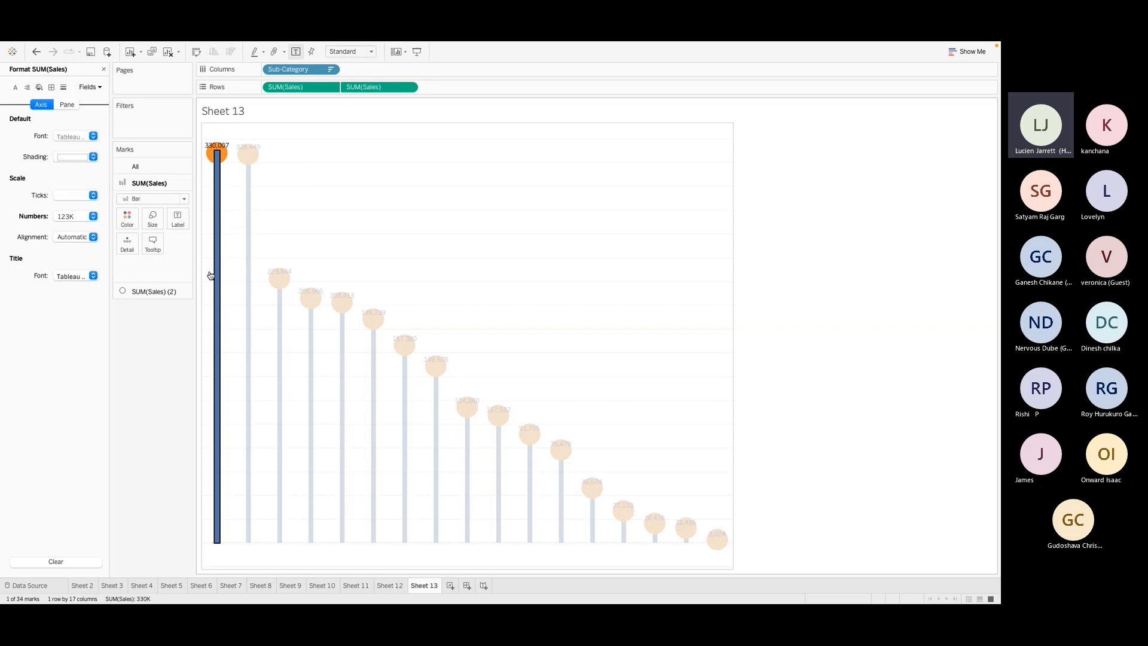
right_click(203, 240)
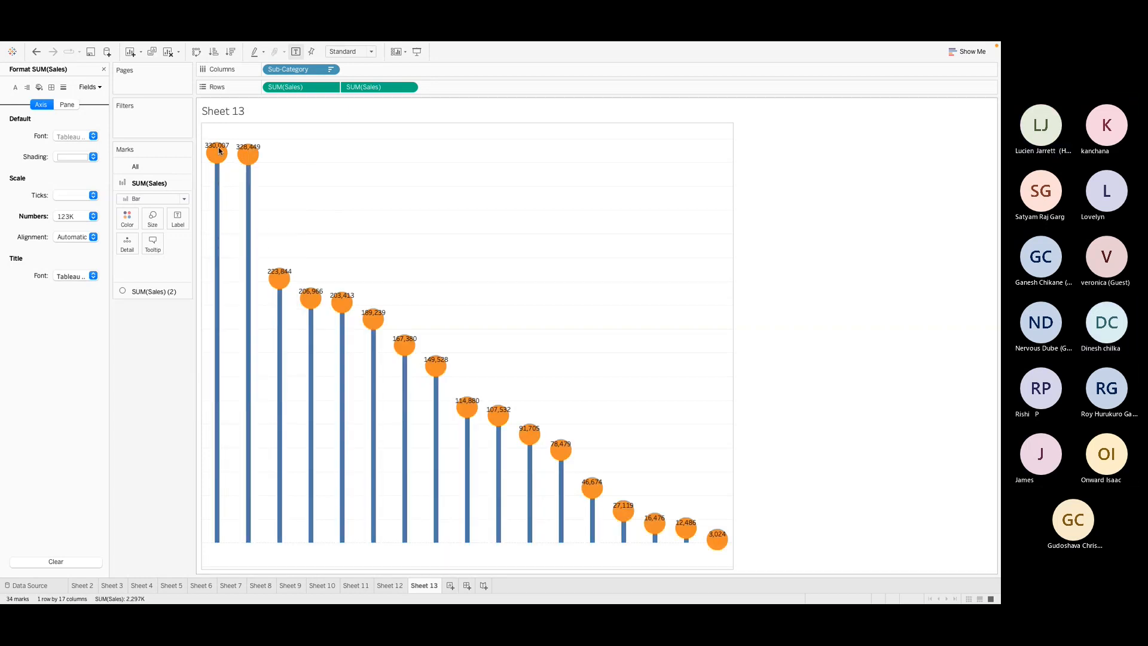
key(Escape)
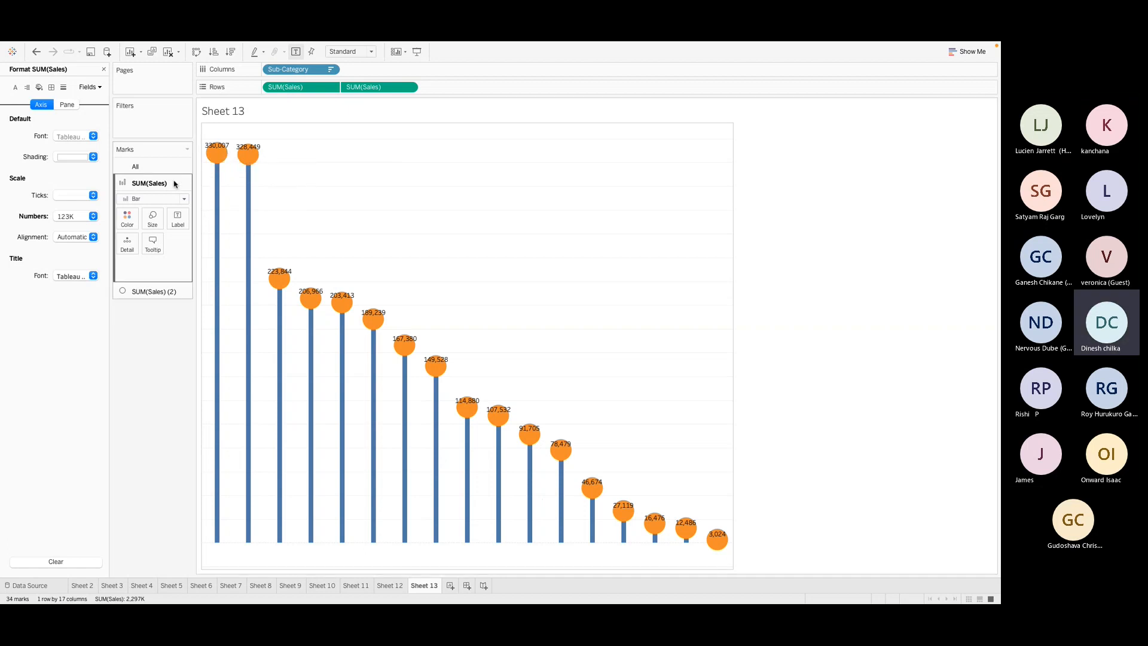
Set the first Sales measure's axis number format to automatic negative values, with Thousands (K) as display units
click(332, 87)
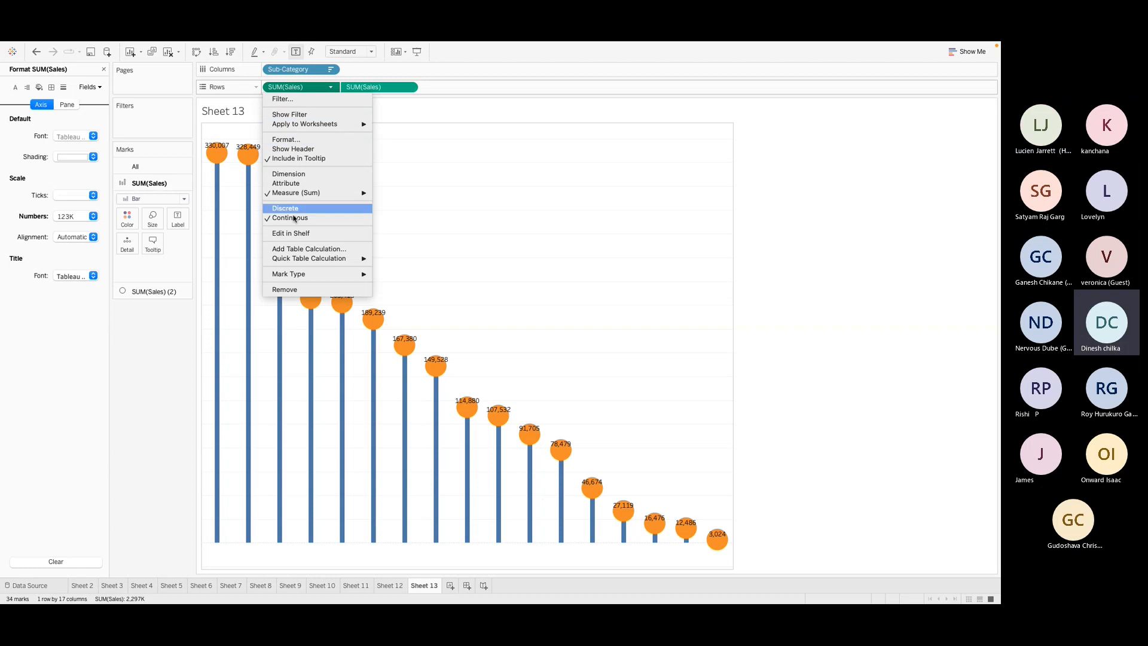
click(288, 140)
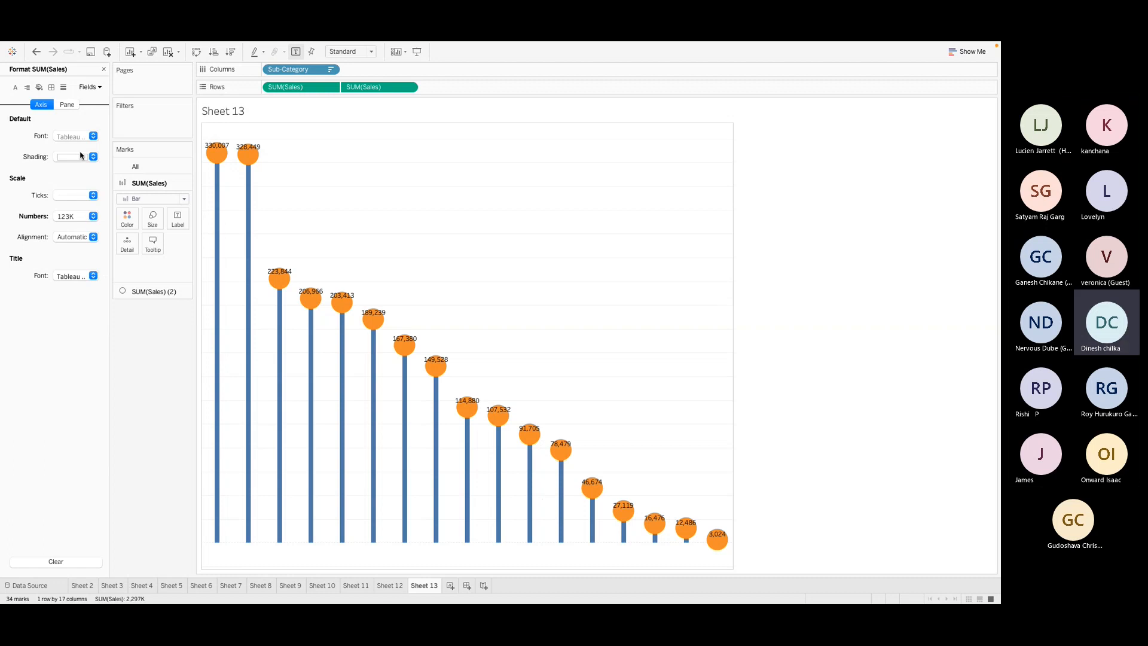
click(92, 218)
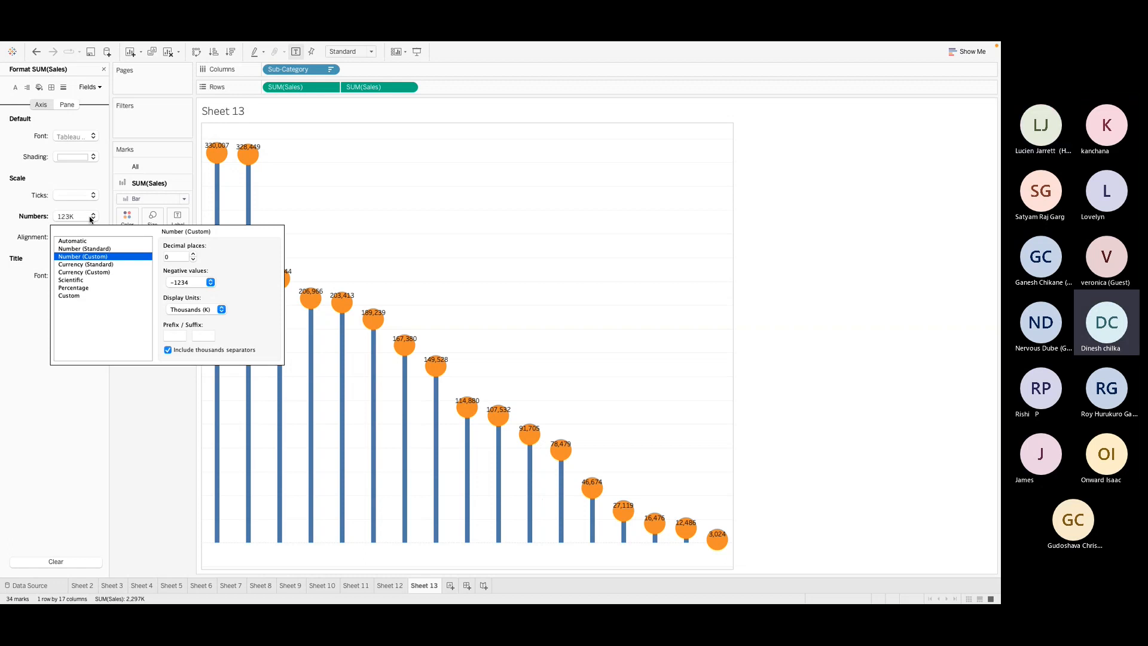
click(211, 282)
click(184, 273)
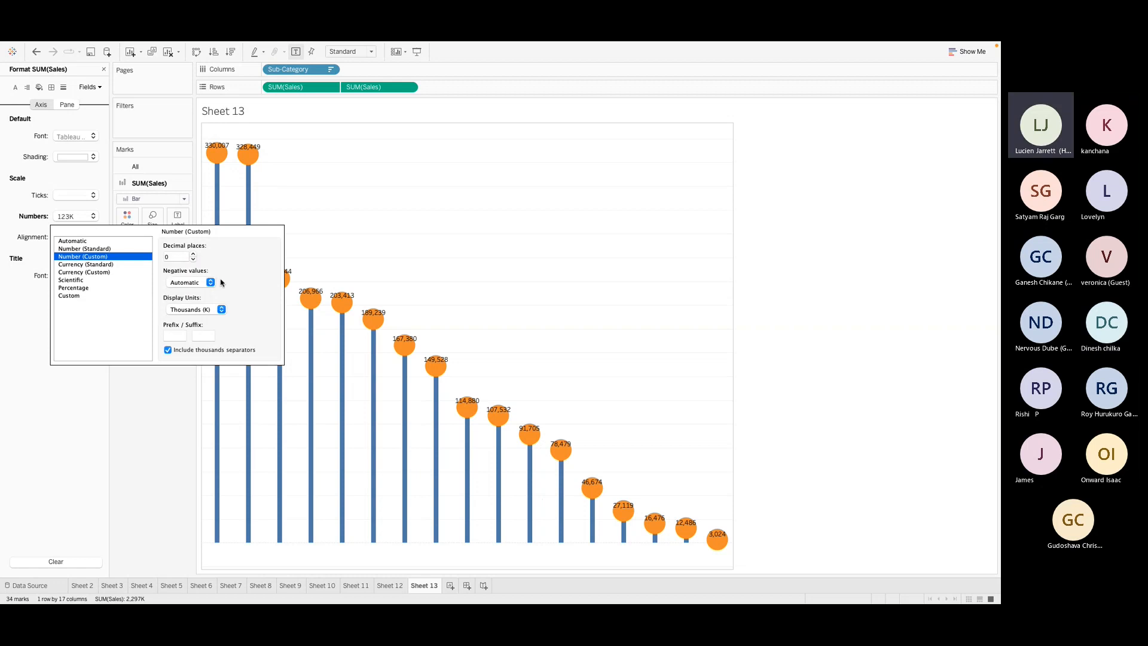
click(221, 309)
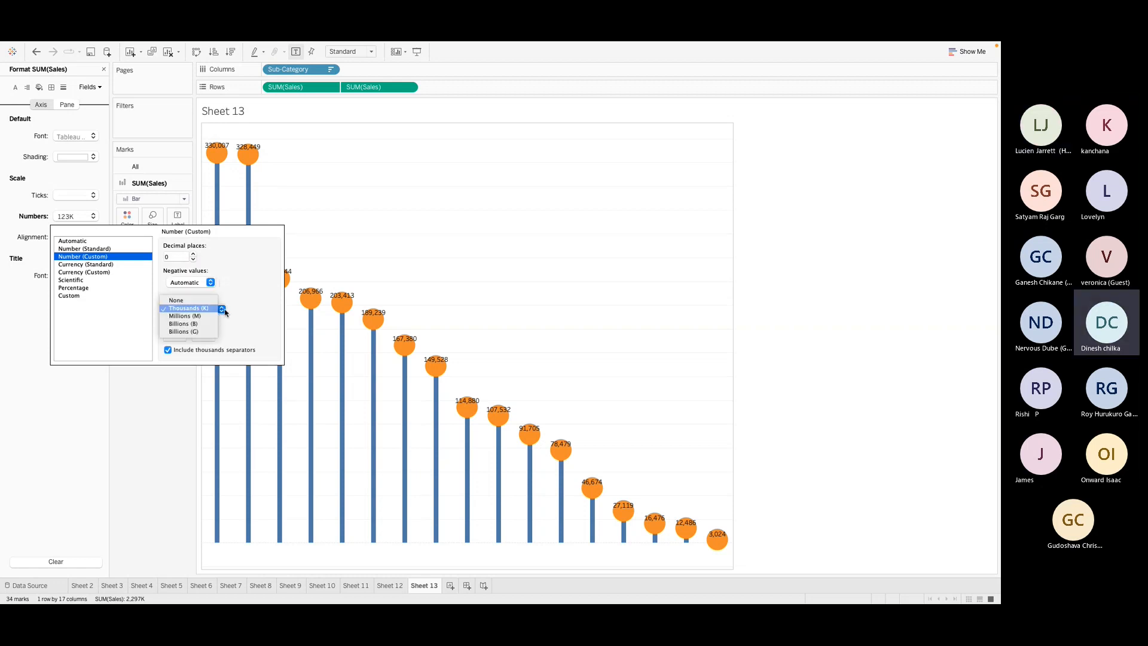
click(212, 309)
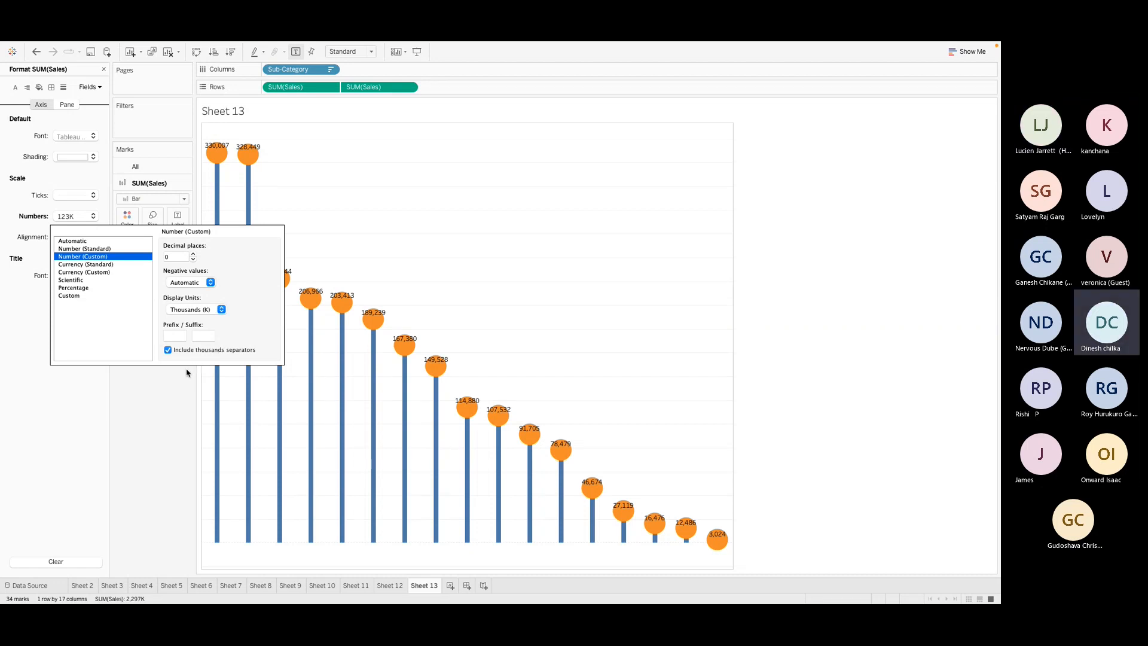
click(135, 377)
Try to apply Thousands (K) display units with the second Sales measure's marks selected
click(162, 291)
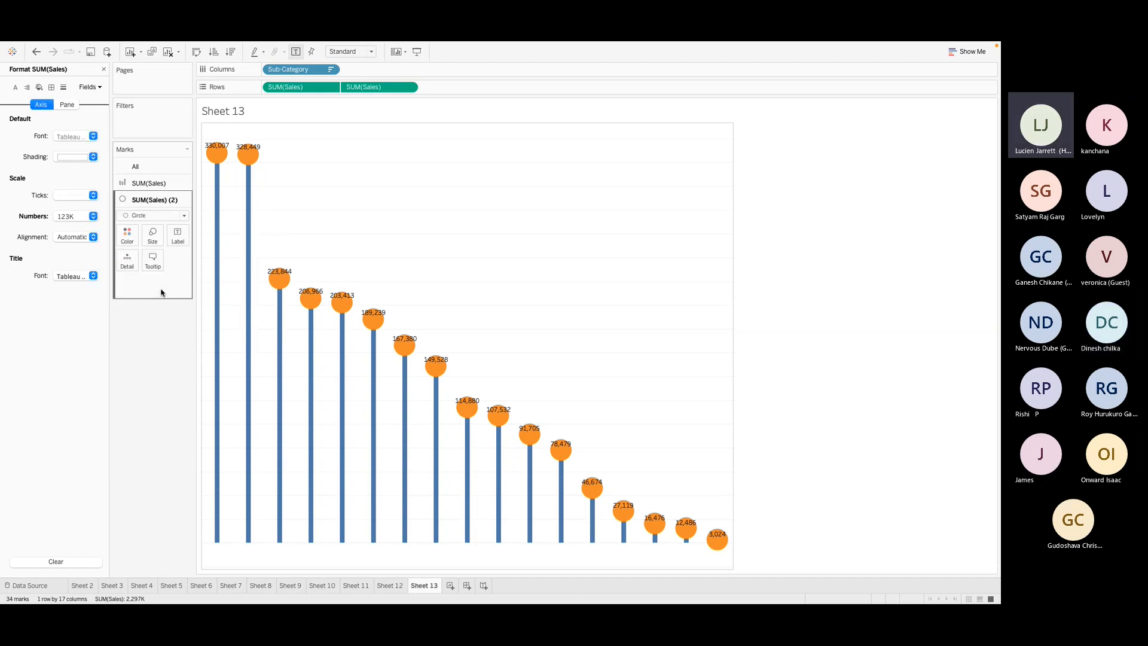
click(91, 219)
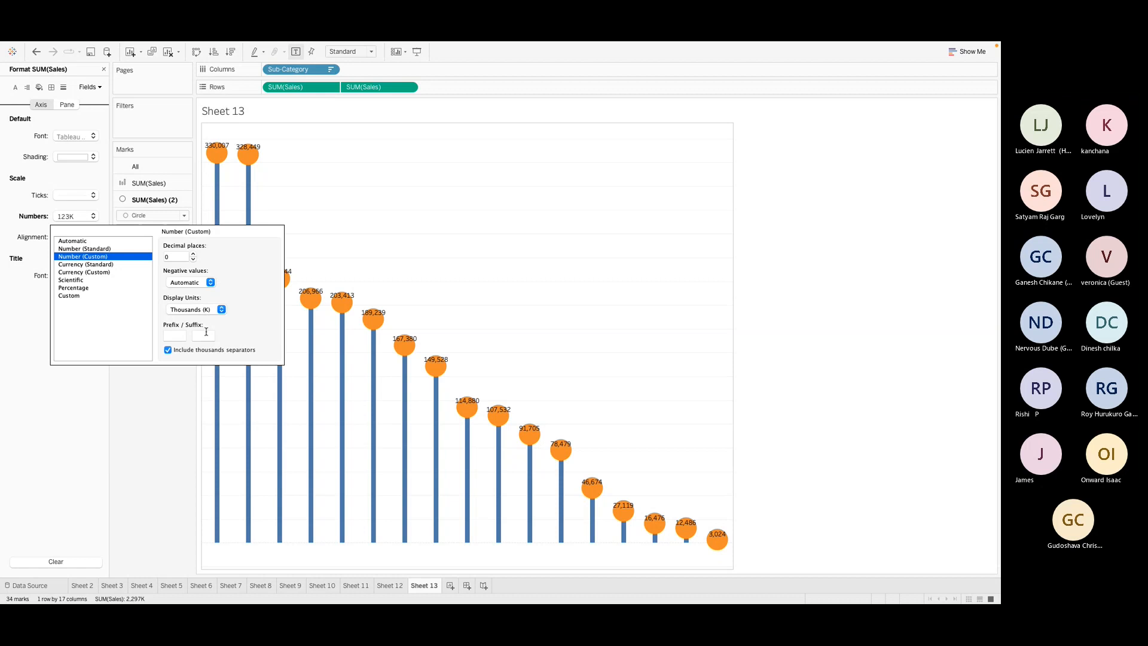
click(197, 310)
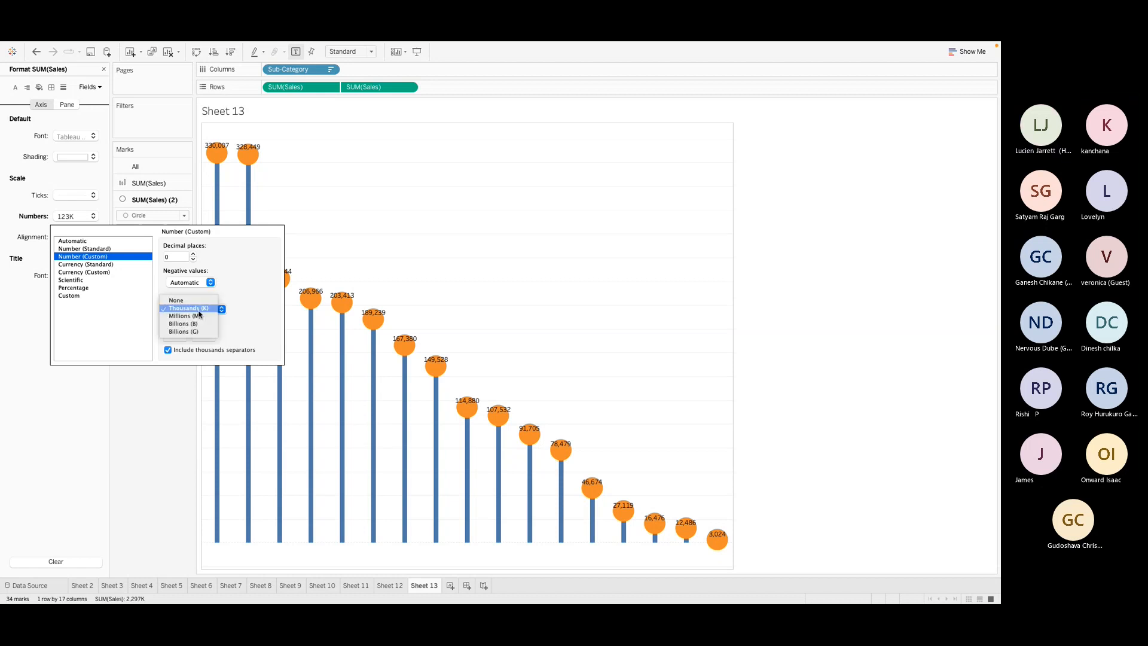
click(201, 312)
click(163, 405)
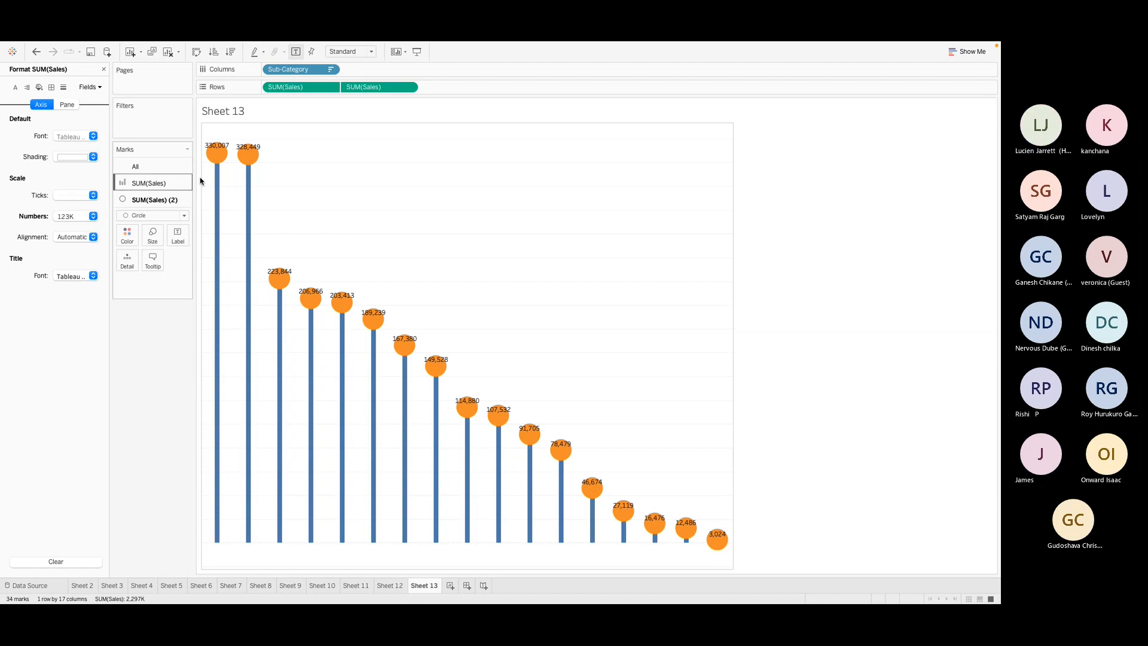
Review the first Sales measure's label settings, then turn off the chart's mark labels and close the formatting settings
click(153, 185)
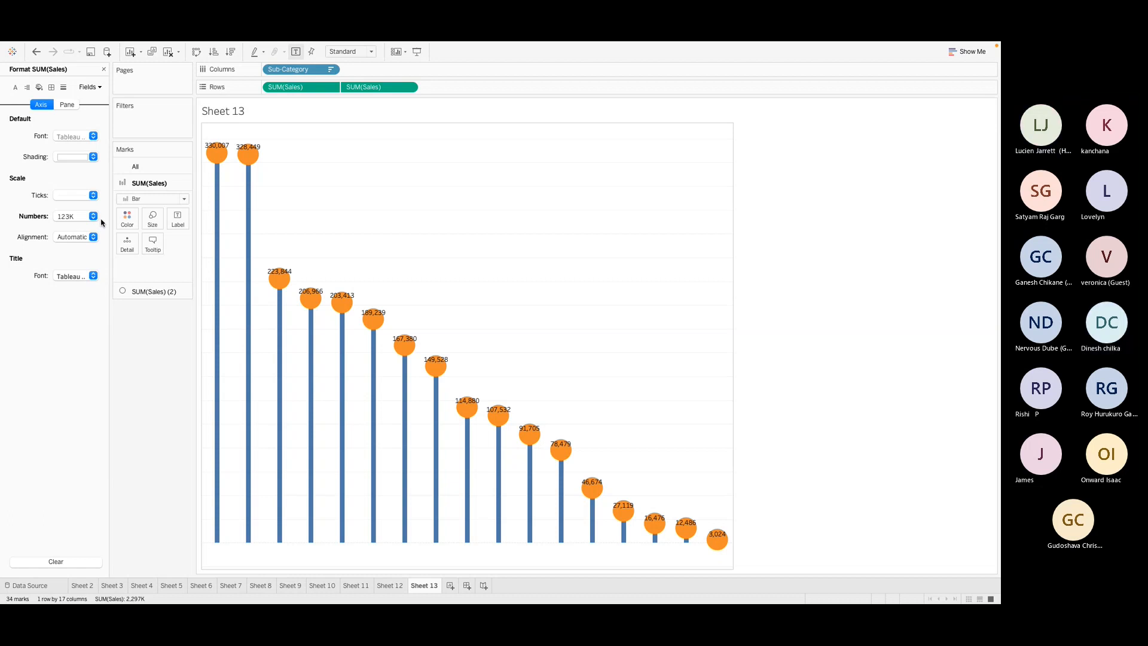
click(179, 223)
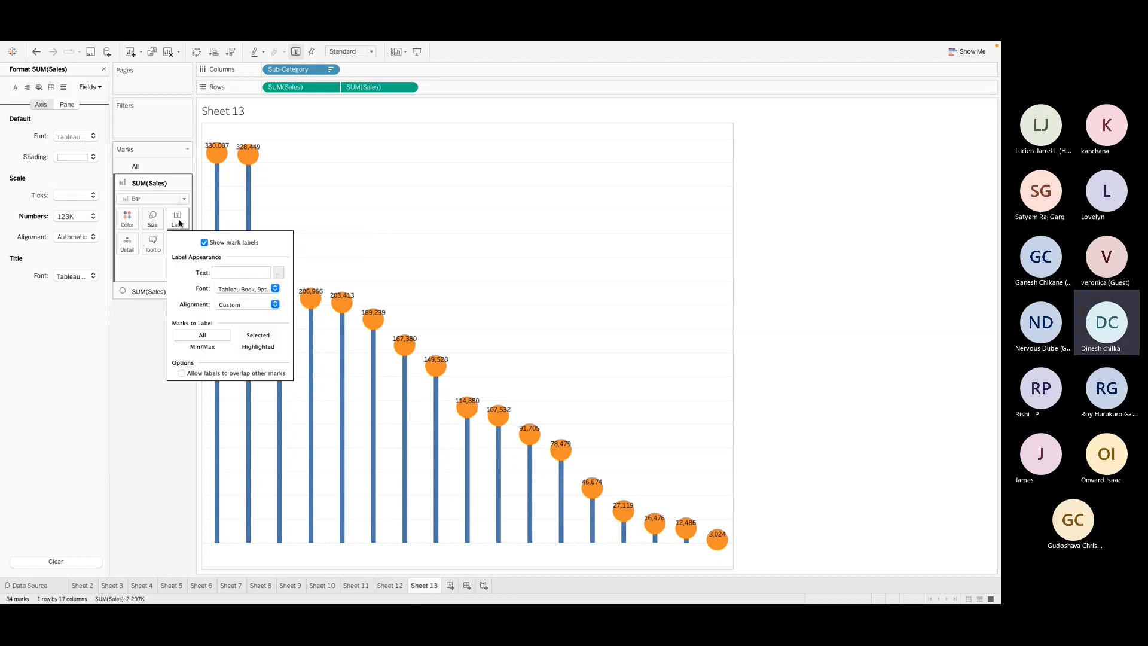
click(179, 222)
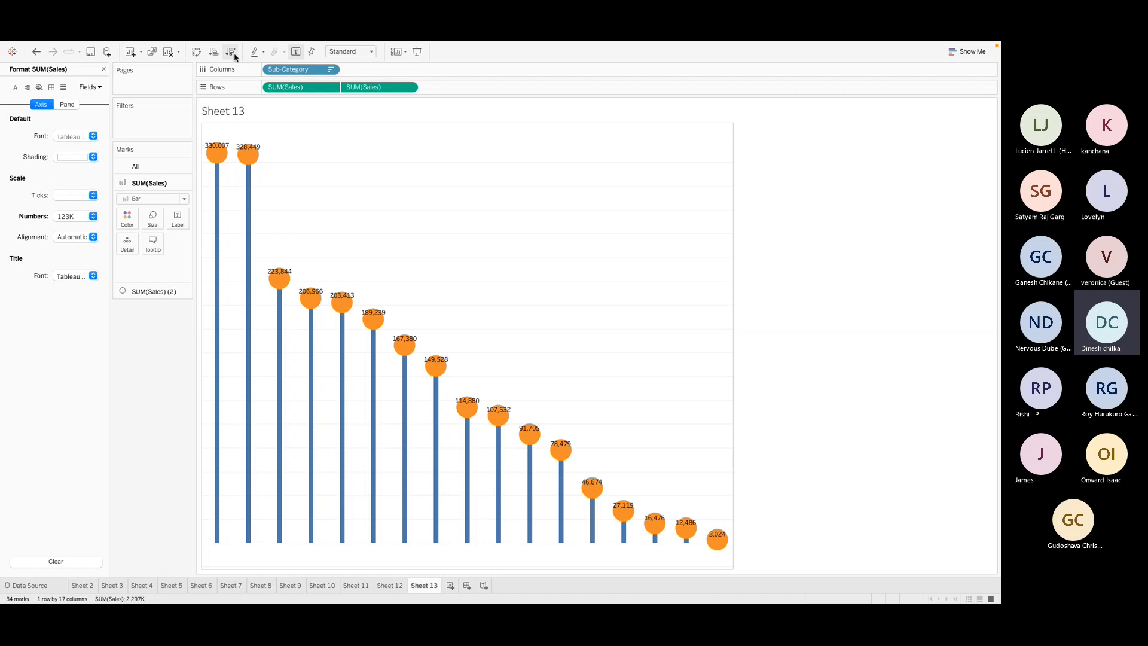
click(297, 52)
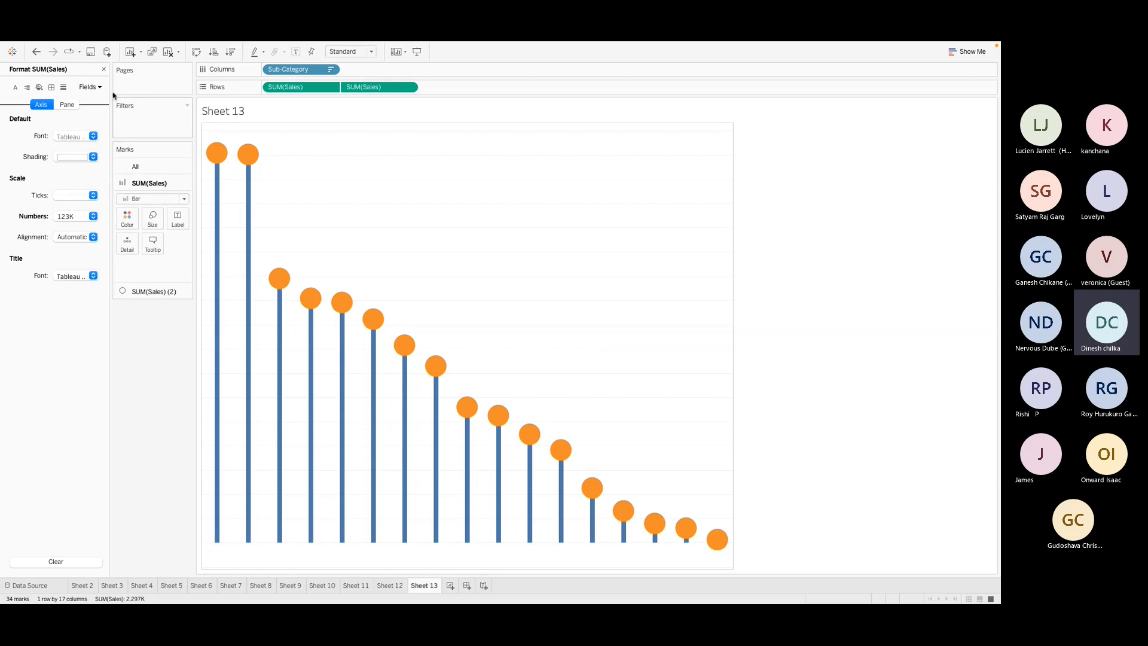
click(104, 69)
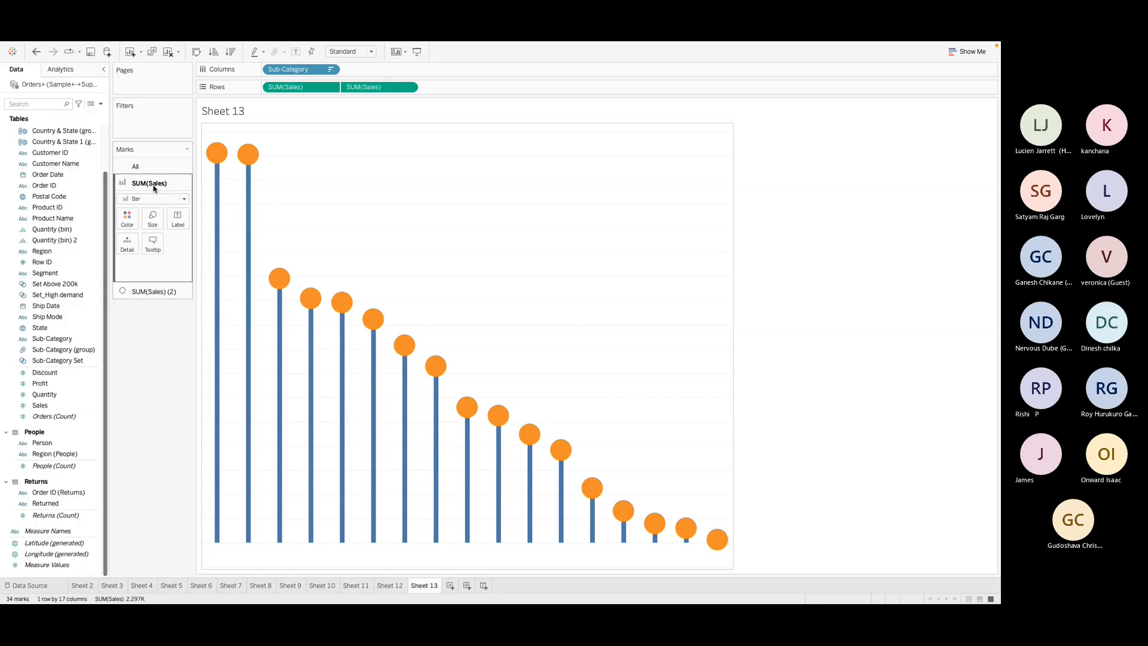
Add Sales as the label of the second Sales measure's circle marks
mouse_move(255, 141)
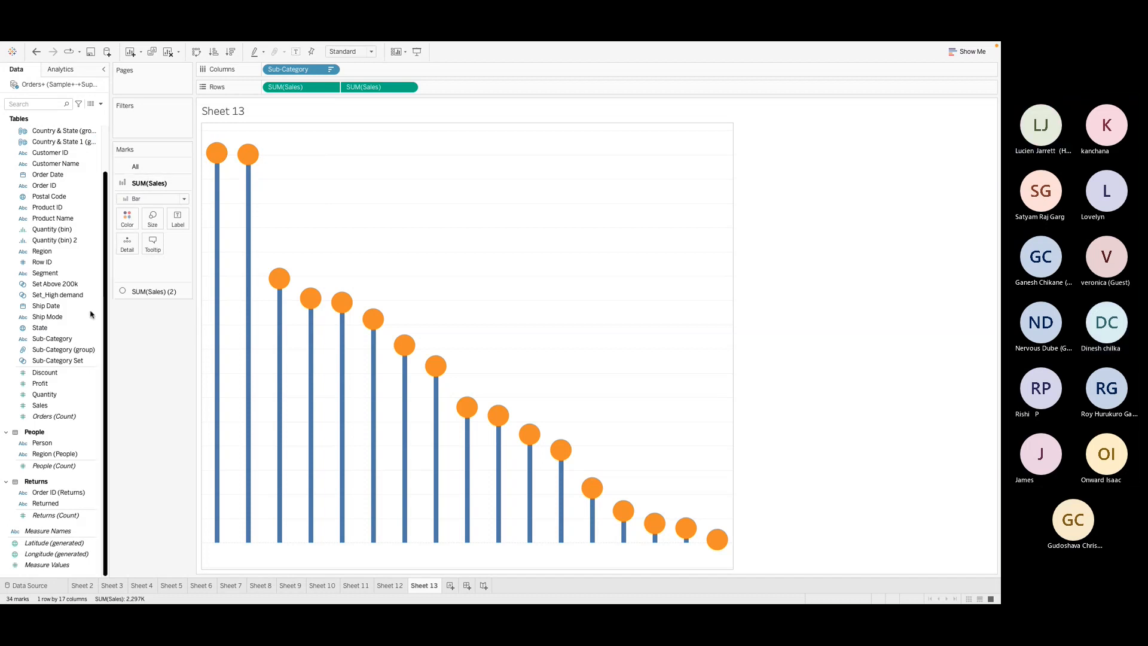
click(70, 383)
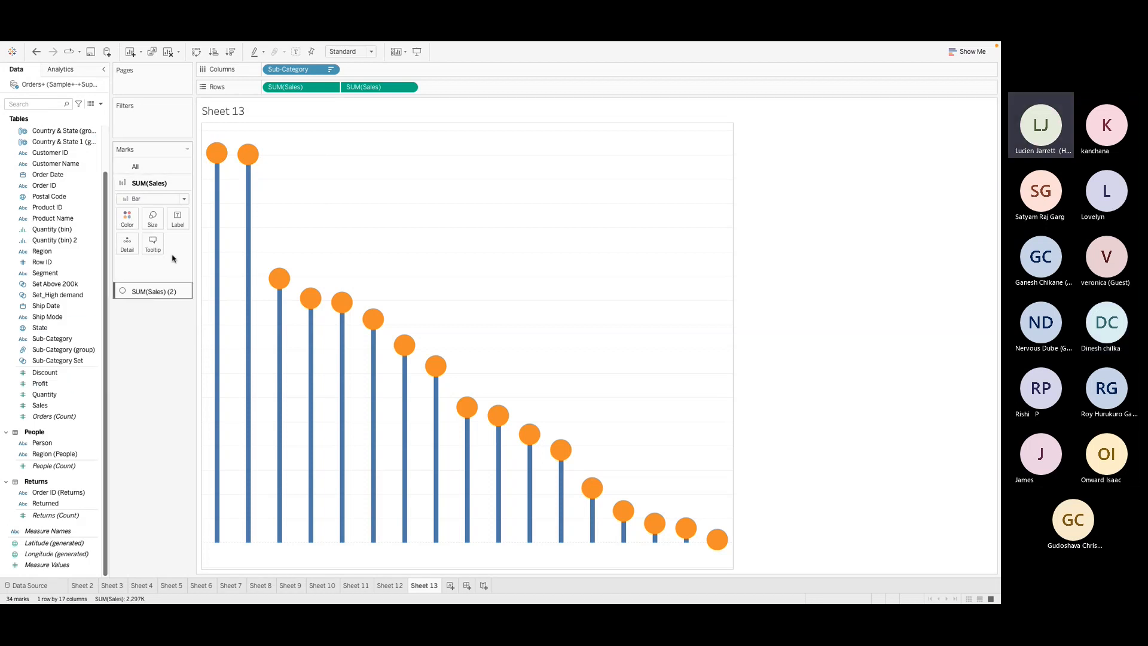
click(134, 292)
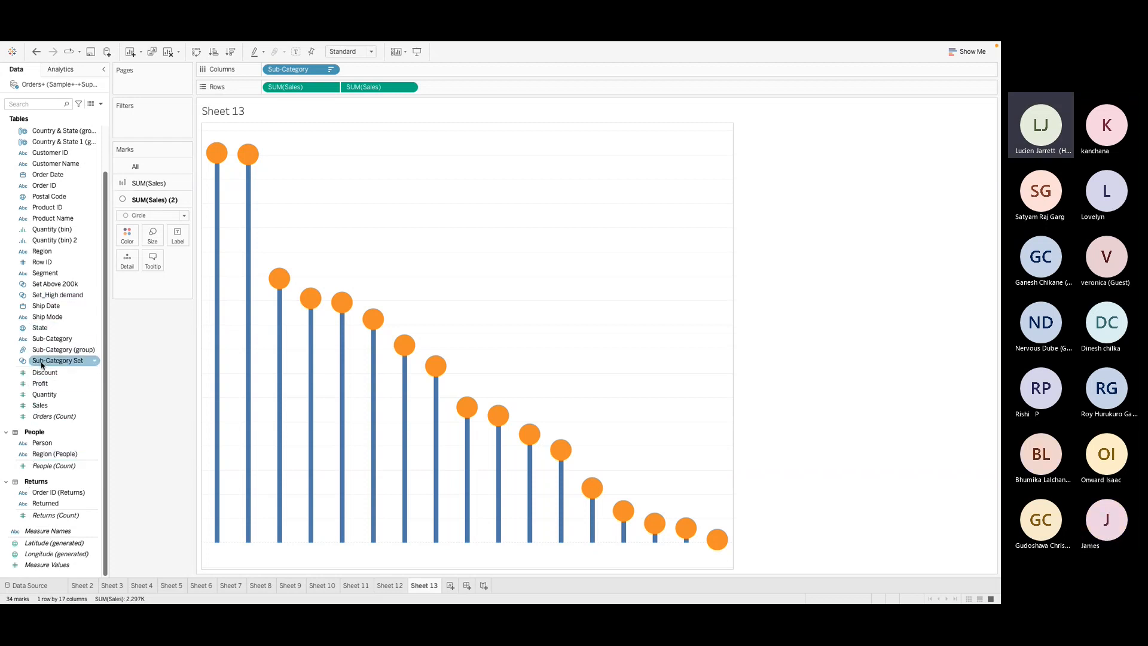
drag(39, 405, 177, 237)
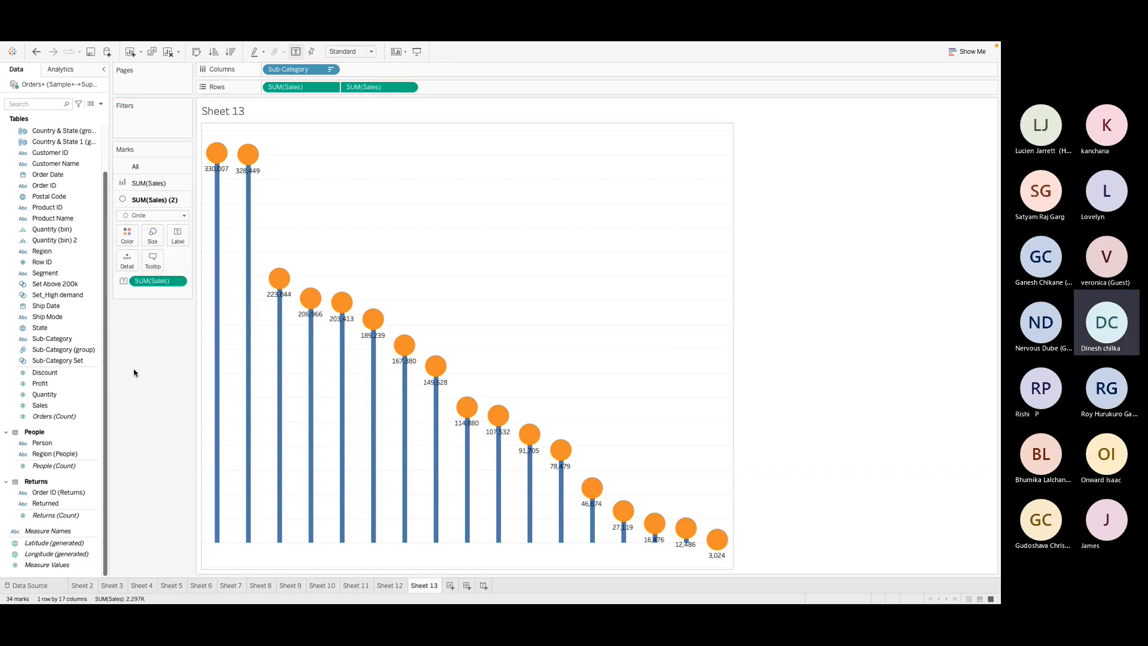
Format the circle label's Sales numbers as Number (Custom) with 0 decimal places, automatic negative values and Thousands (K) display units
click(177, 280)
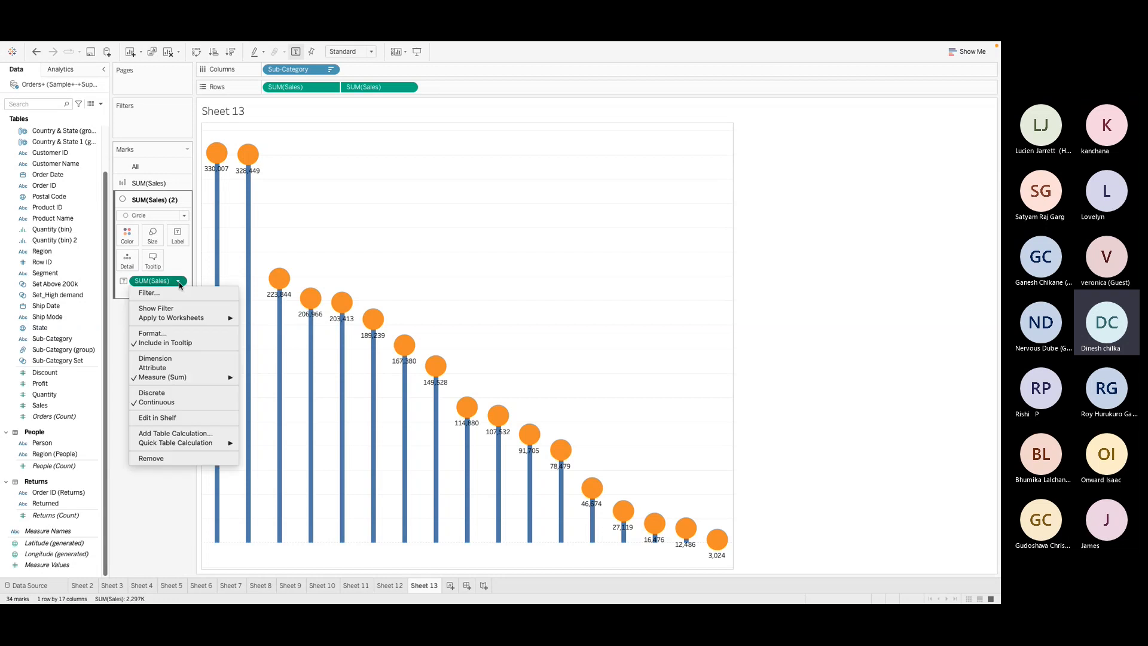
click(152, 333)
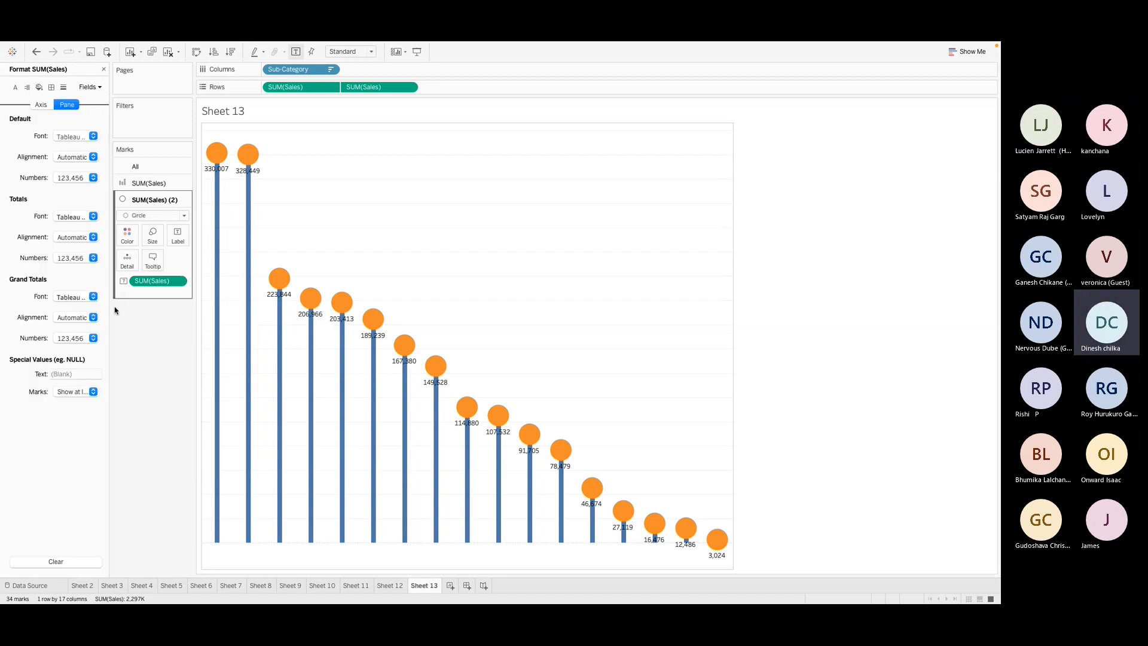
click(93, 177)
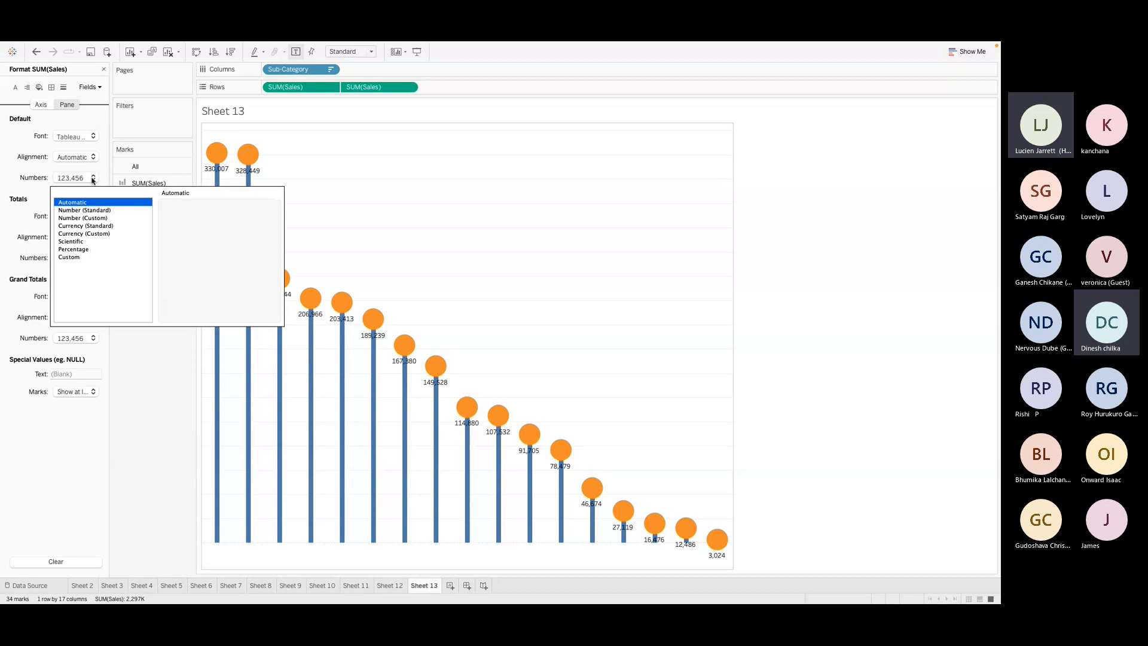
click(88, 219)
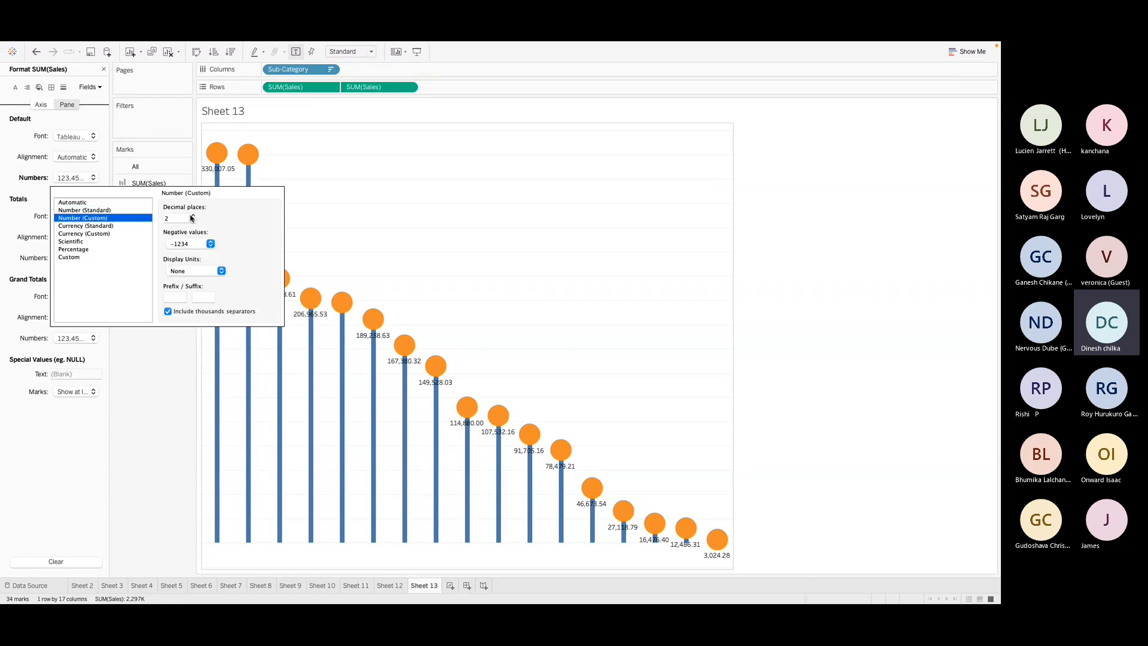
click(210, 244)
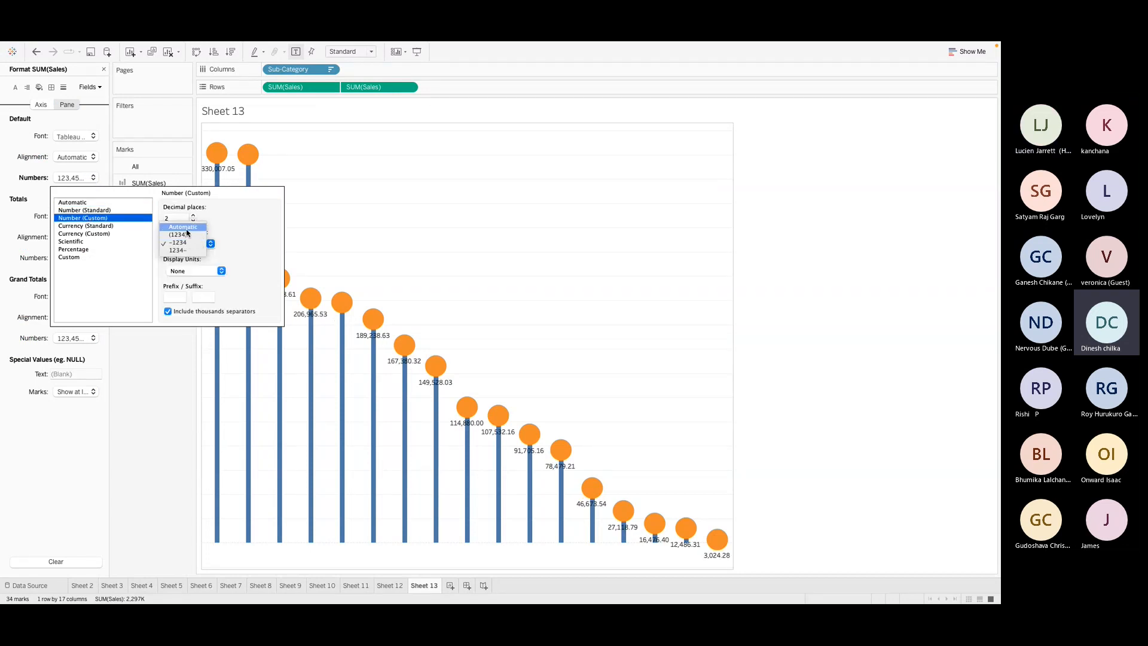
click(191, 226)
click(220, 271)
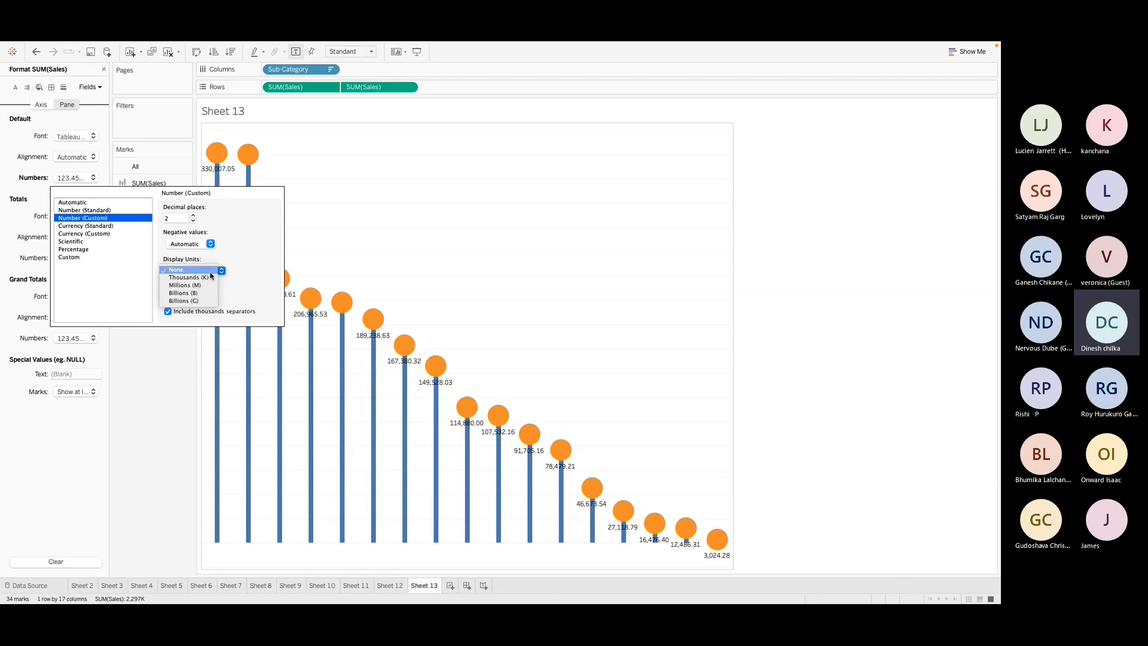
click(197, 278)
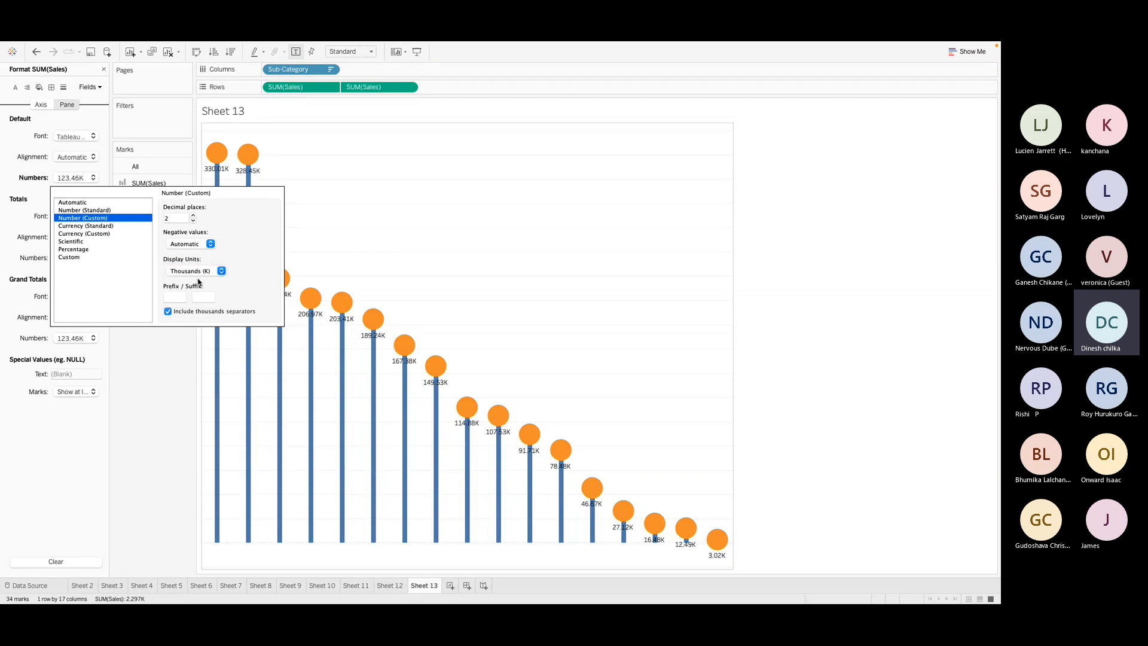
click(192, 221)
click(192, 221)
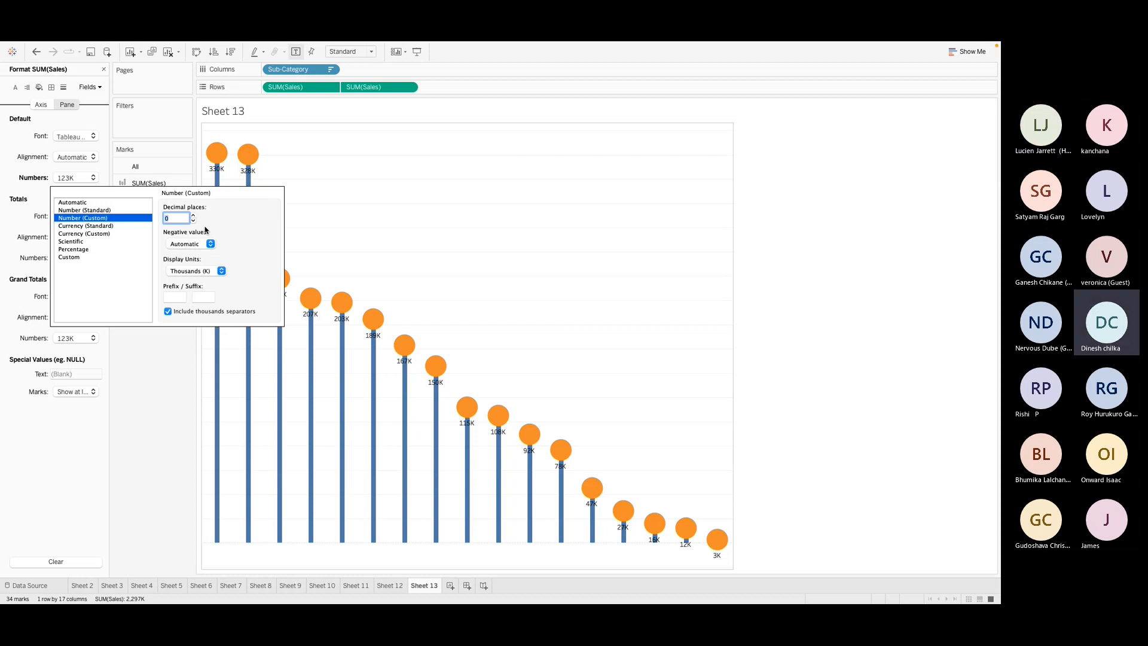
click(144, 358)
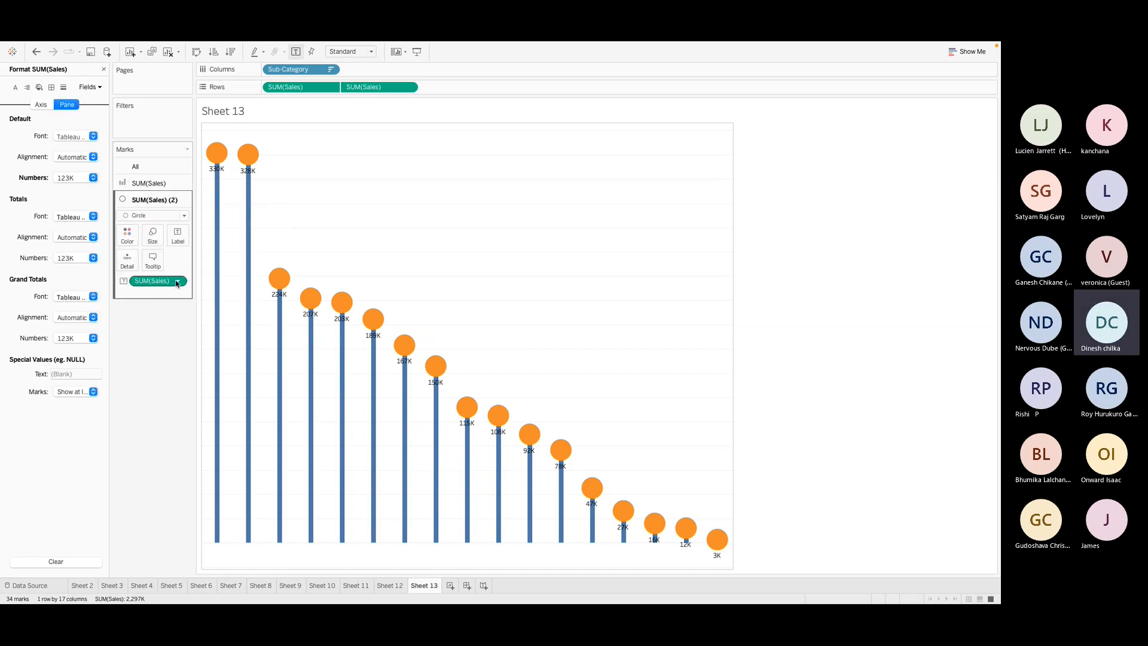
click(178, 282)
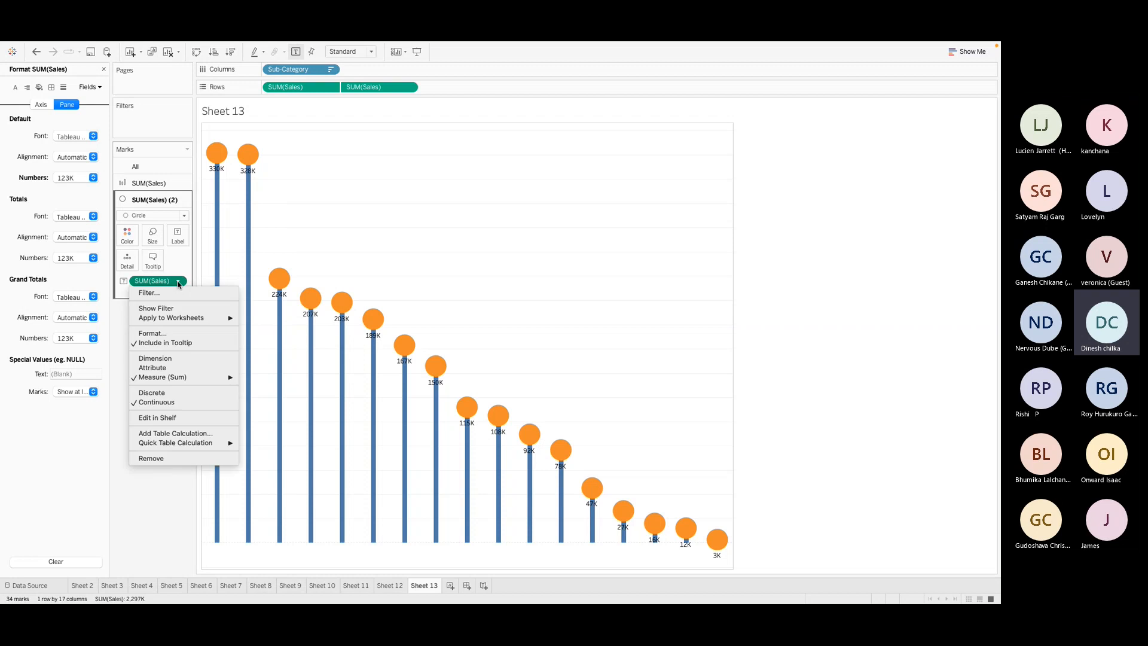
click(169, 334)
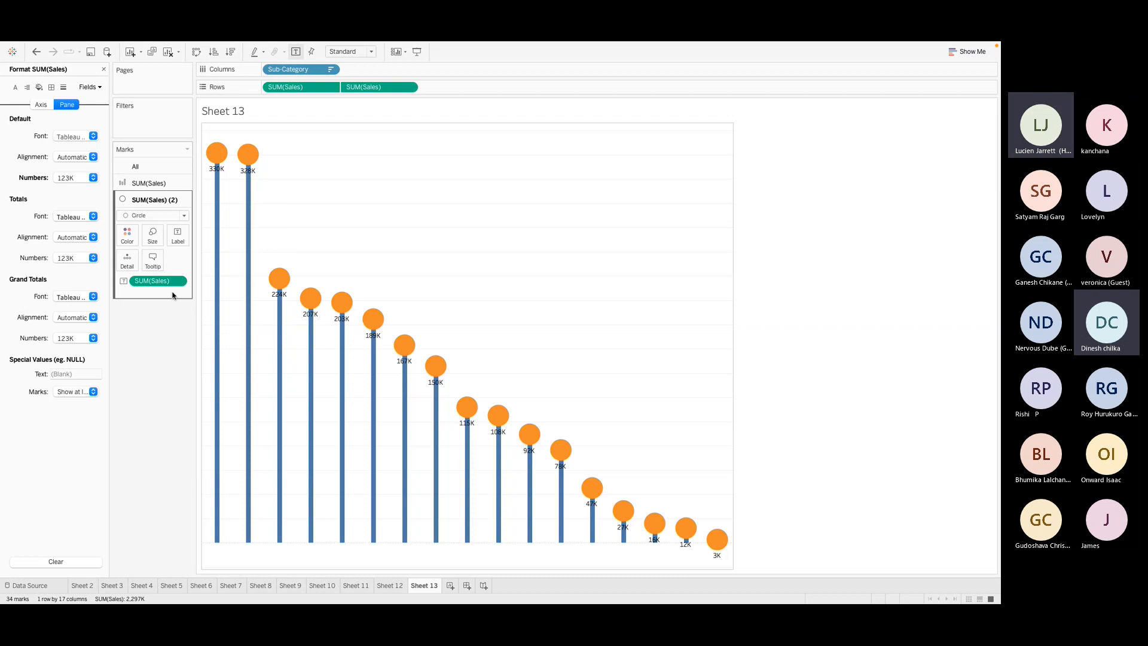
Align the Sales labels to the horizontal center and vertical middle of the circle marks
mouse_move(217, 170)
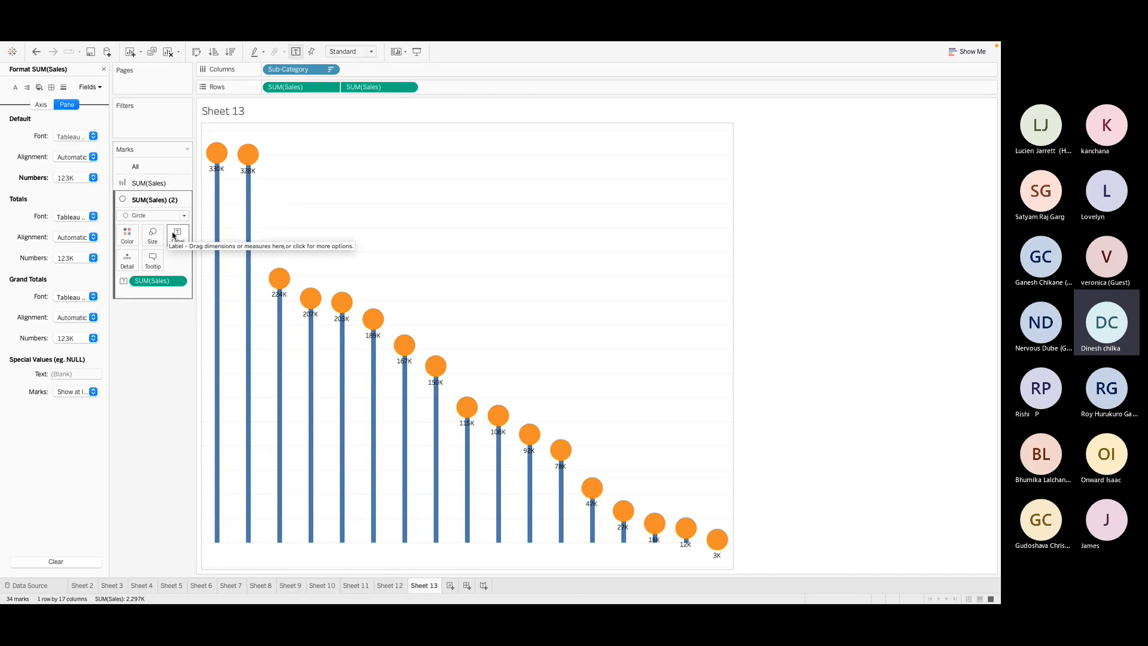
click(174, 235)
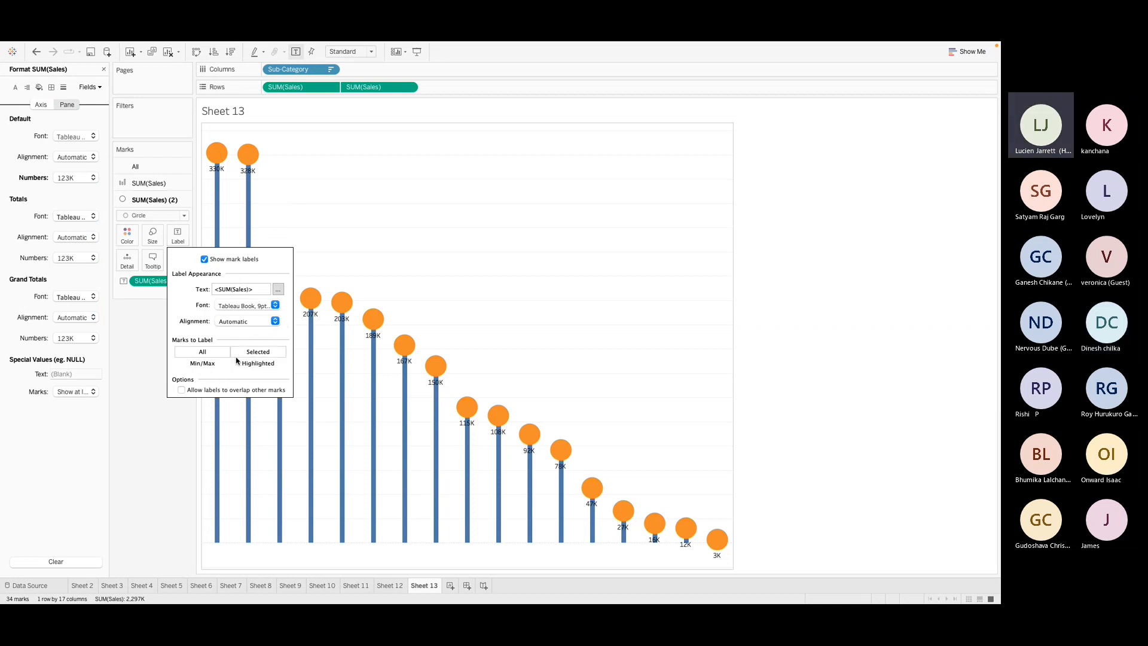
click(251, 323)
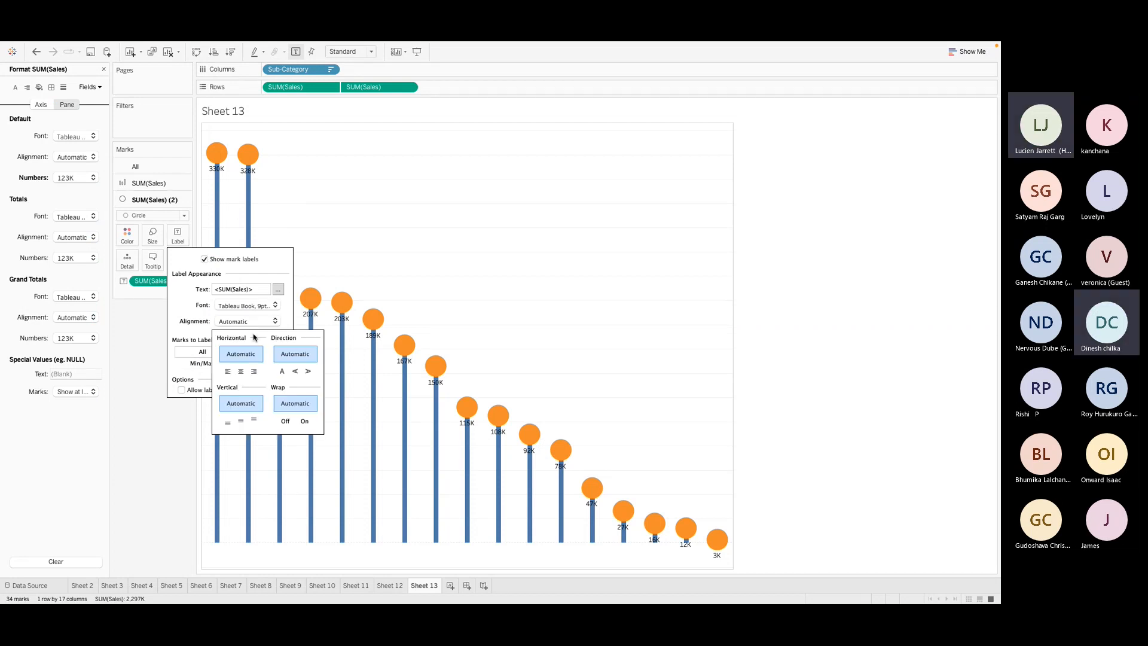
click(241, 371)
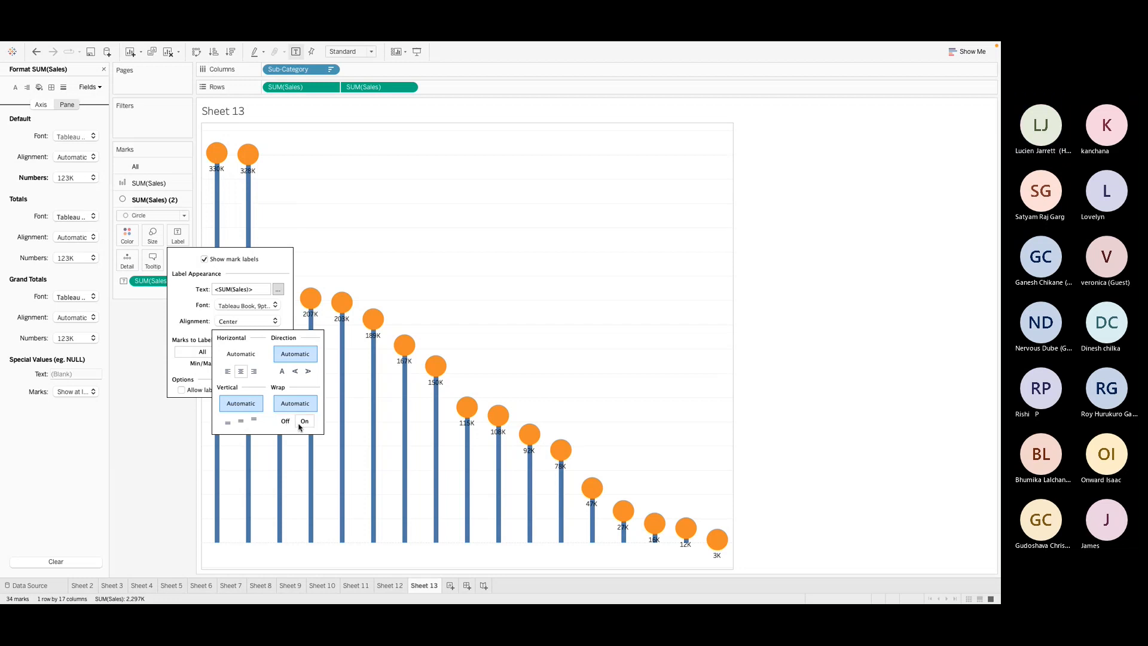
click(240, 422)
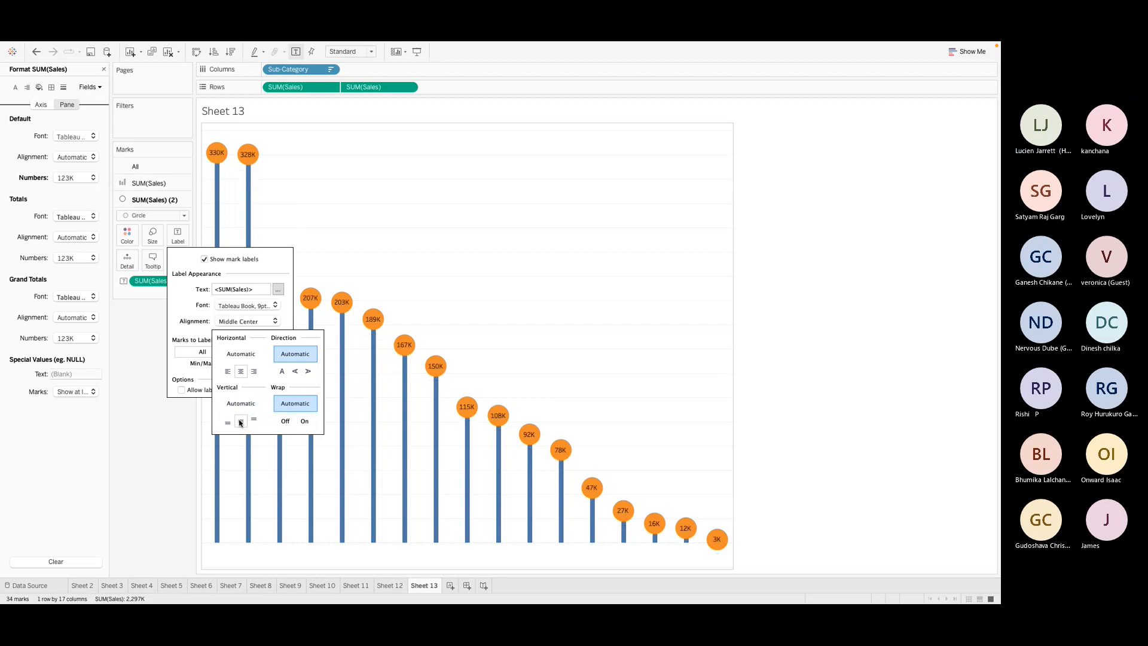
click(176, 450)
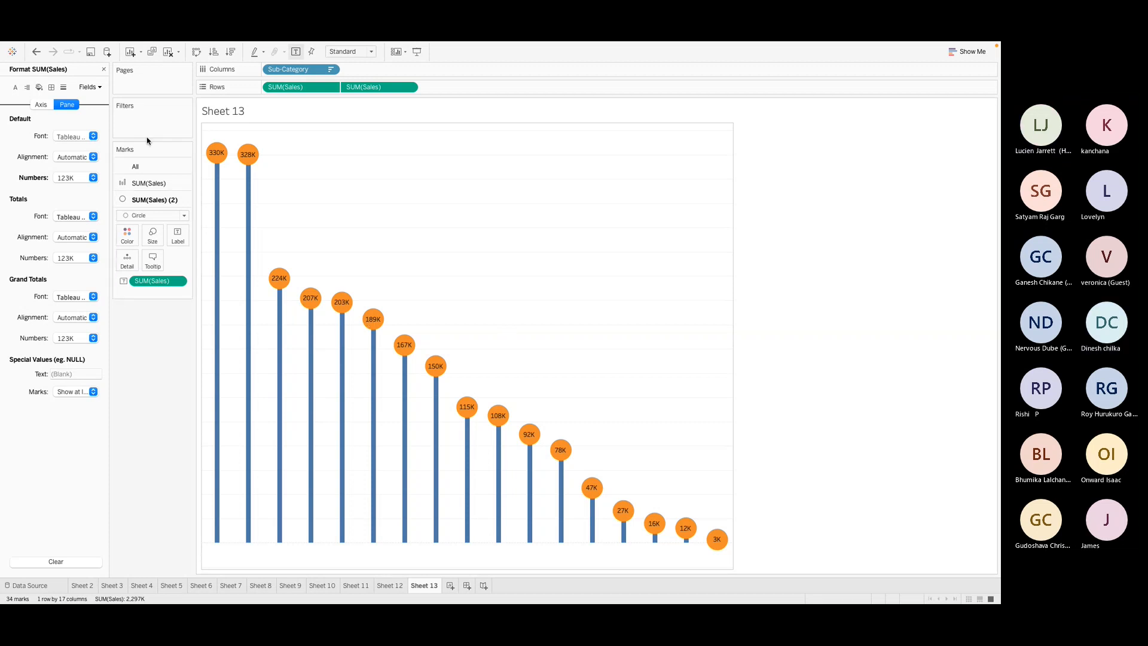
Add a $ prefix to the Totals number format of the circle marks' Sales label
click(178, 281)
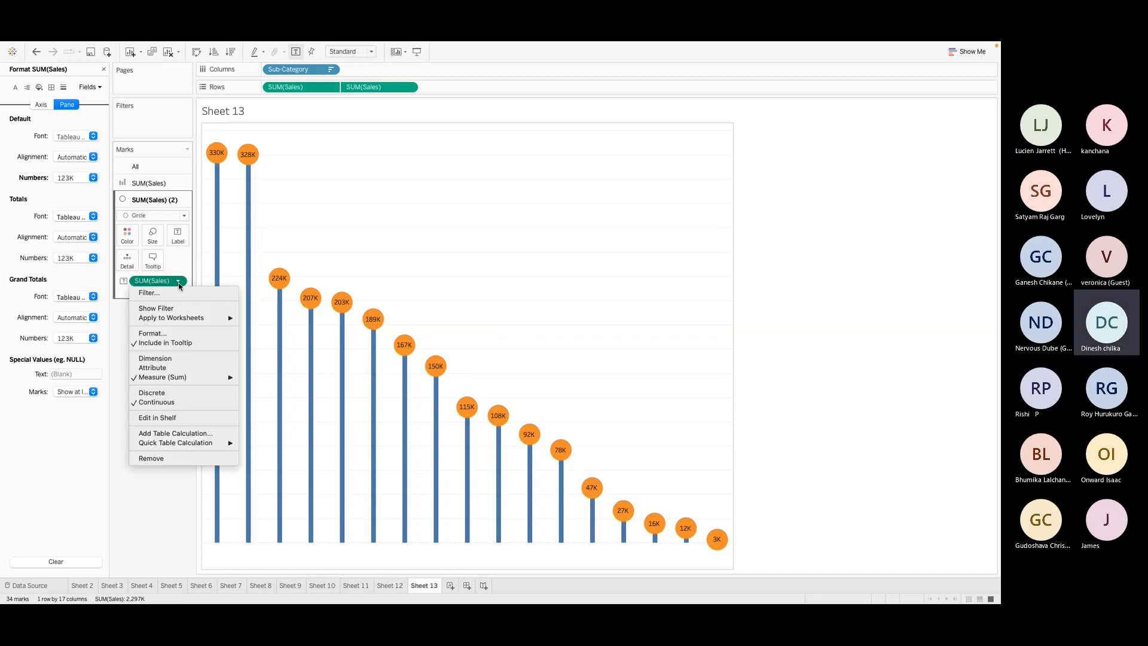
click(160, 334)
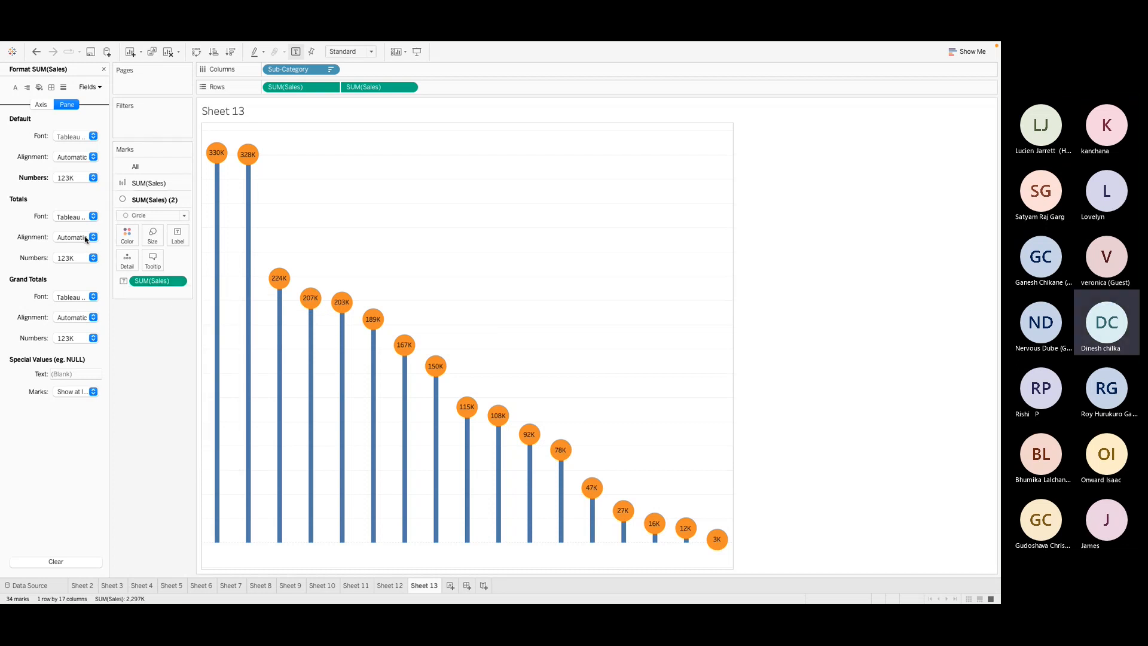
click(93, 259)
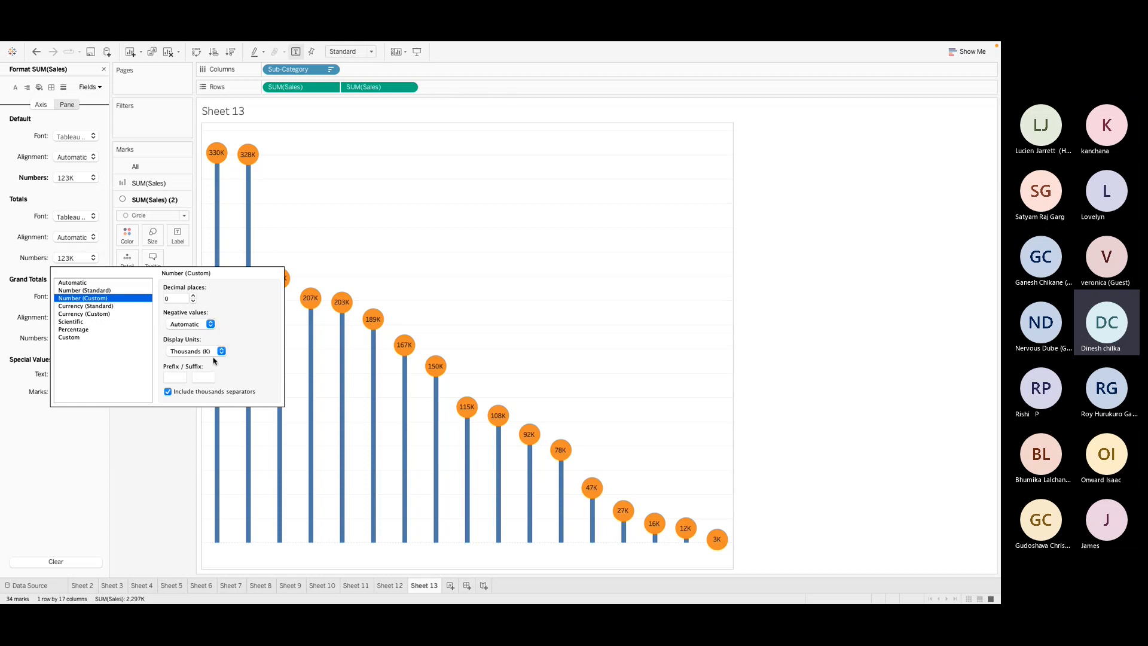
click(175, 378)
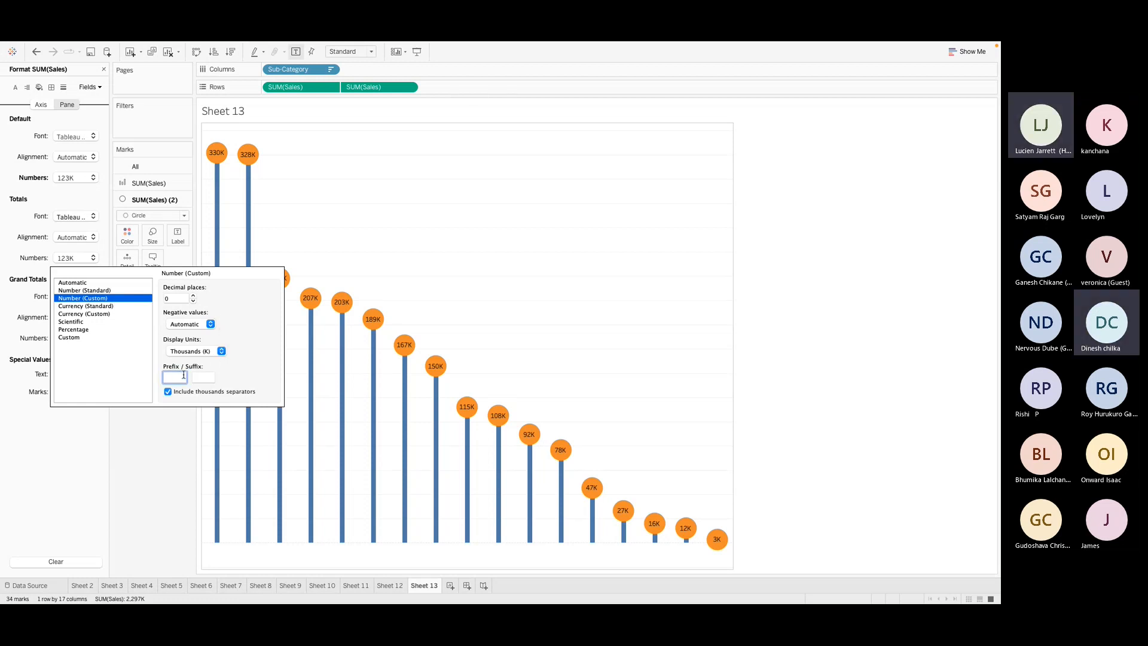
text($)
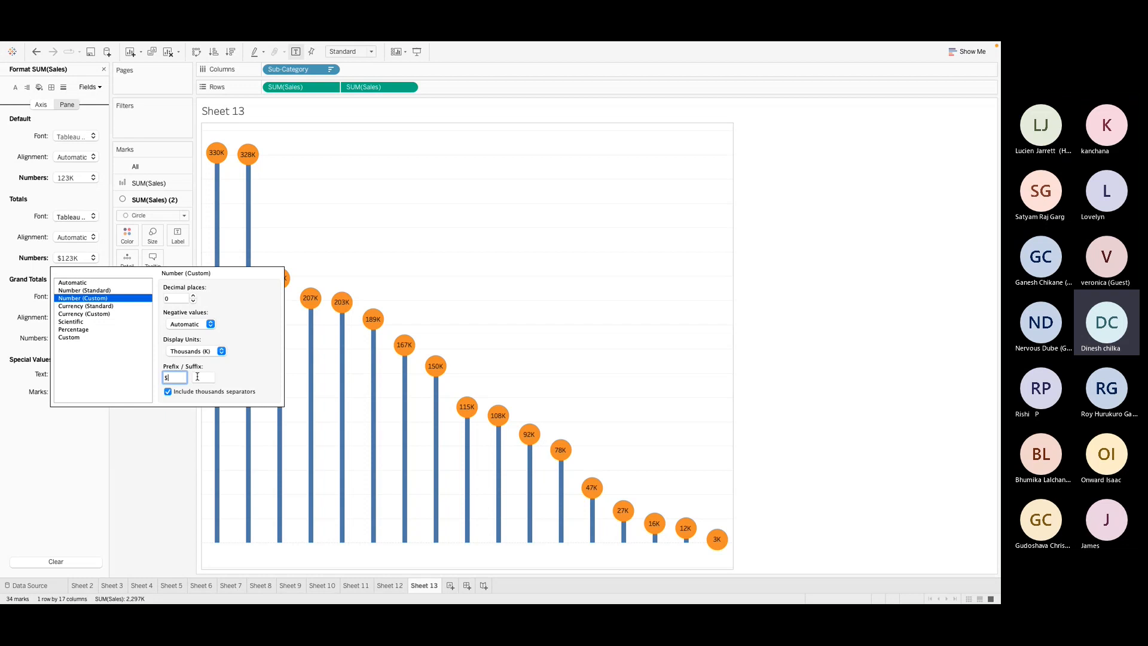
click(172, 428)
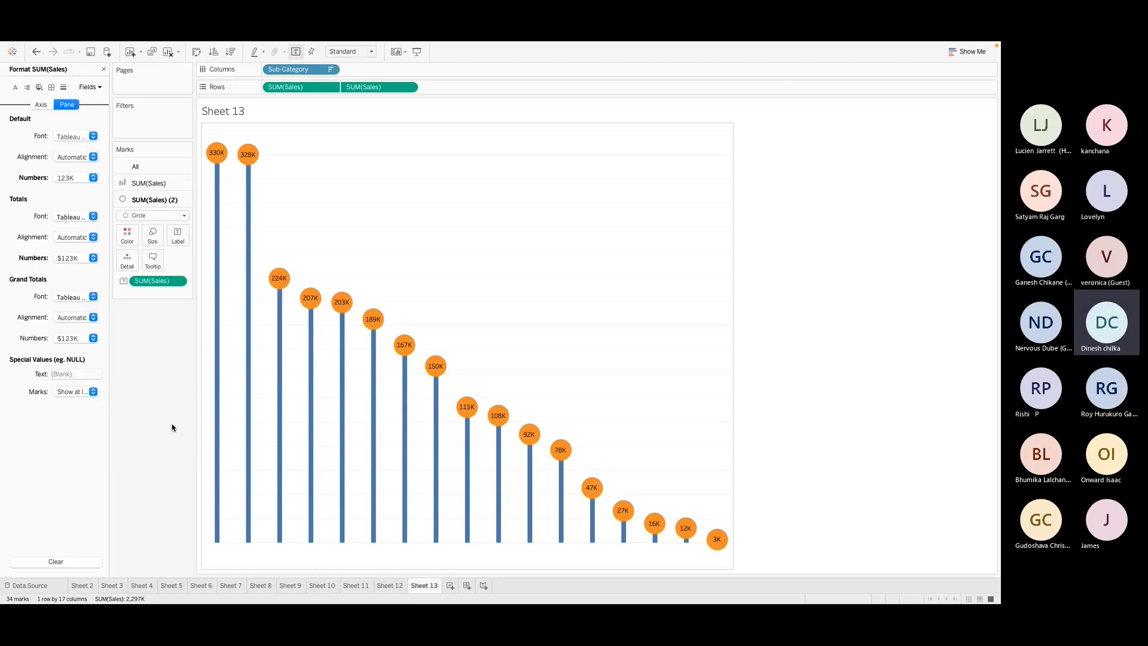
Add a $ prefix to the default number format of the circles' Sales label and close the formatting settings
click(93, 178)
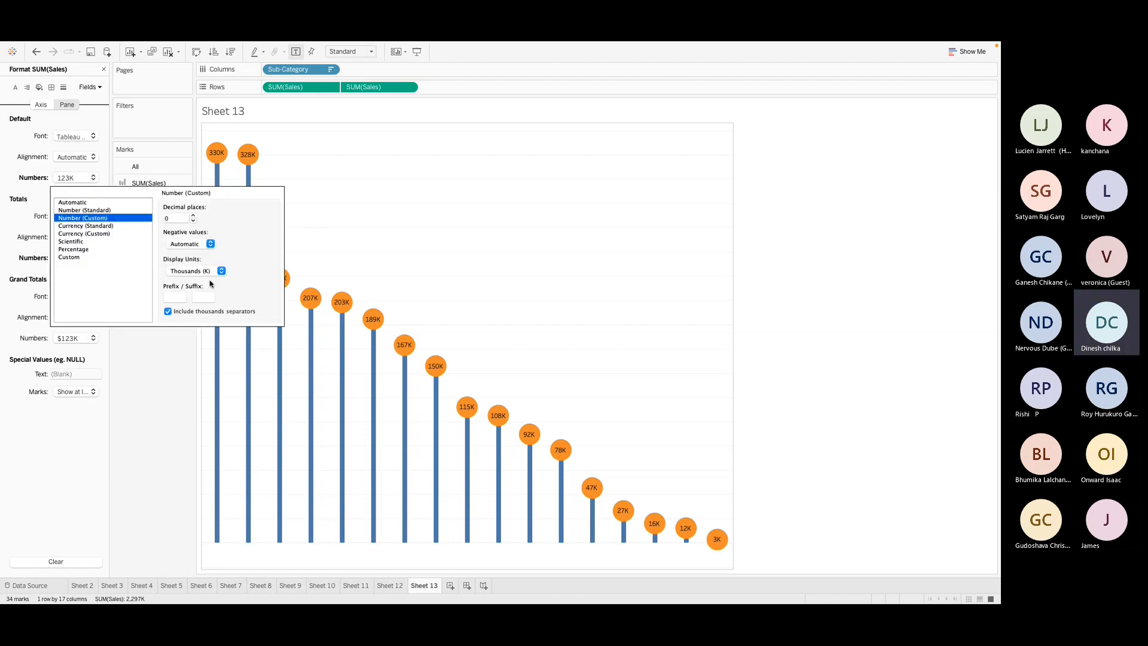
click(173, 297)
text($)
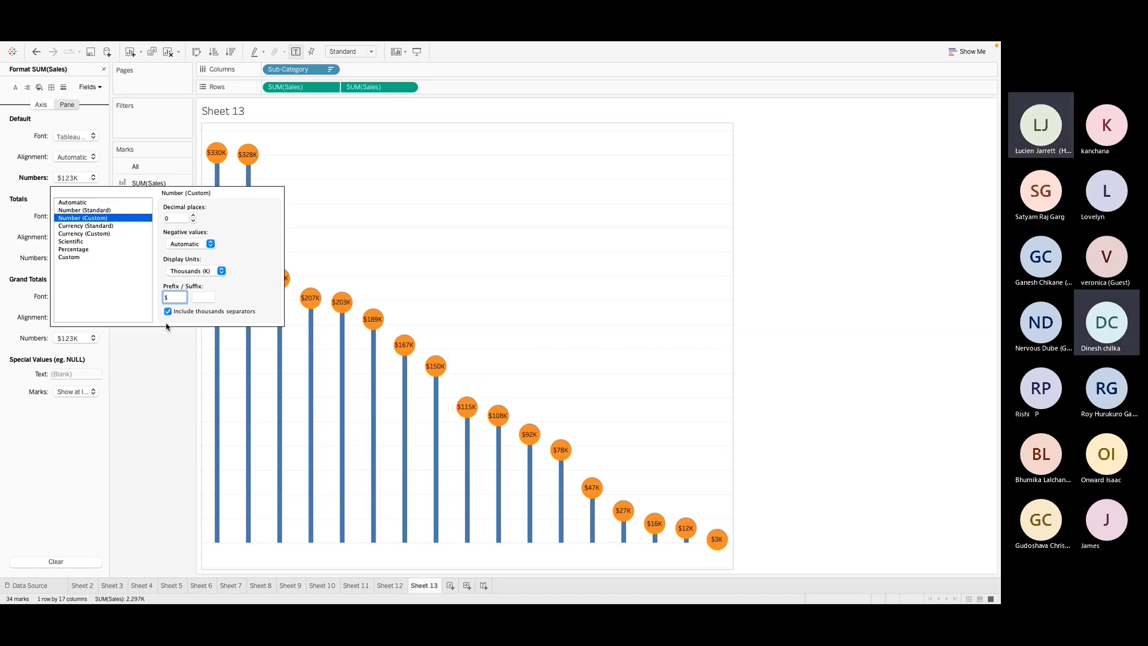
click(164, 348)
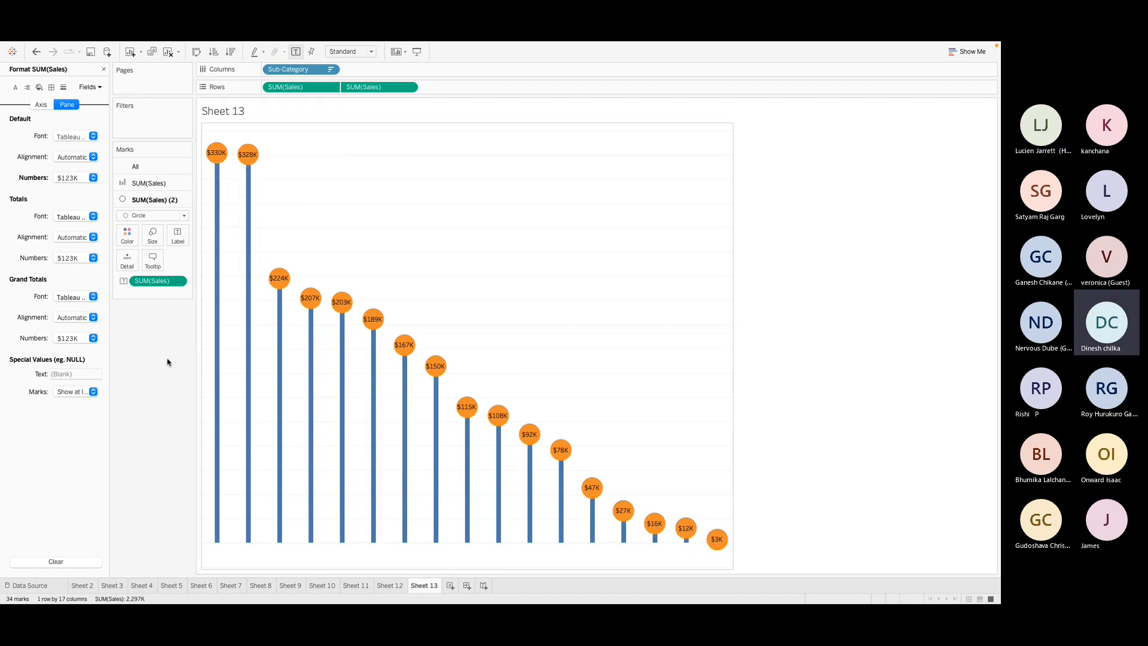
click(103, 70)
Set the chart's fit to Fit Height and show the lollipop chart in presentation mode
click(359, 52)
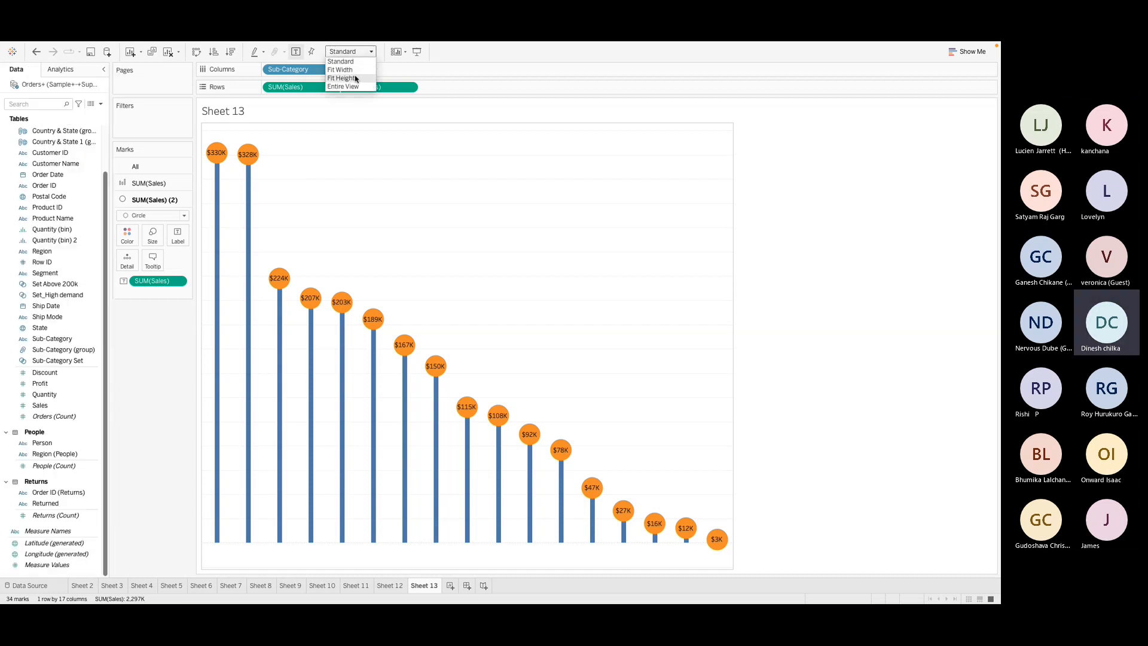
click(342, 79)
click(417, 52)
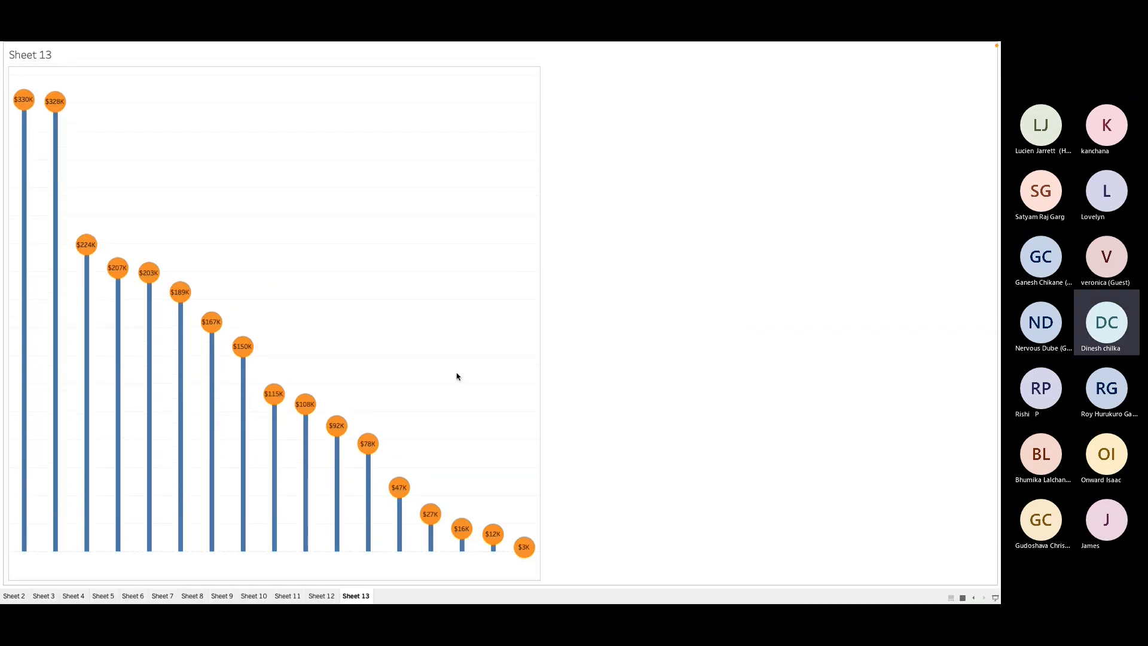
mouse_move(310, 451)
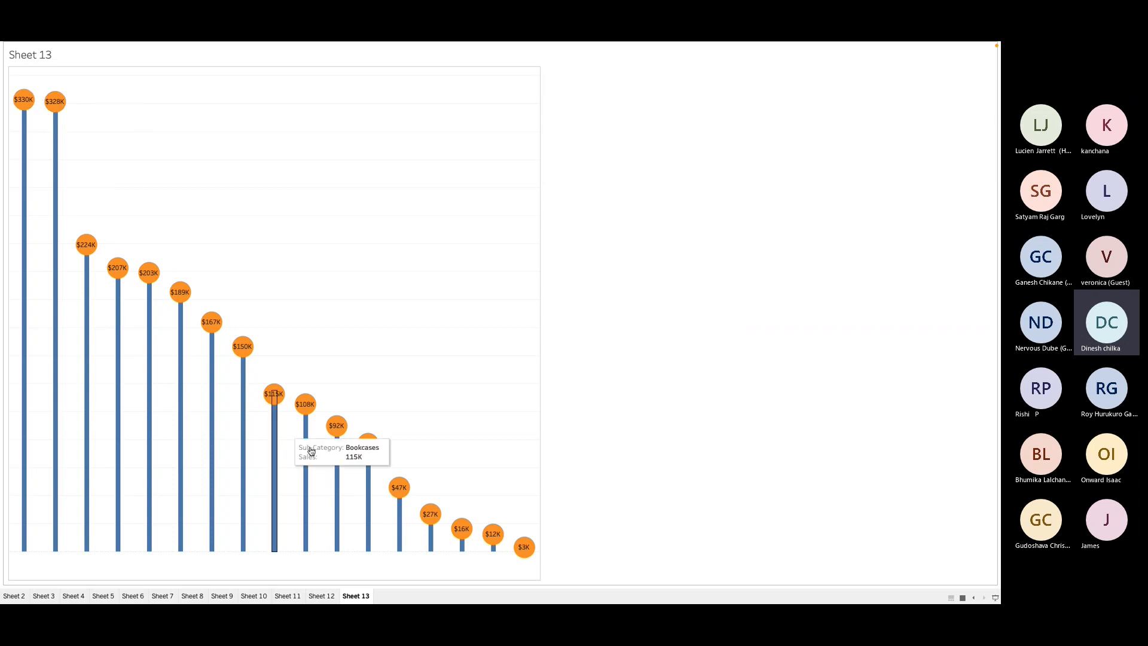
mouse_move(459, 530)
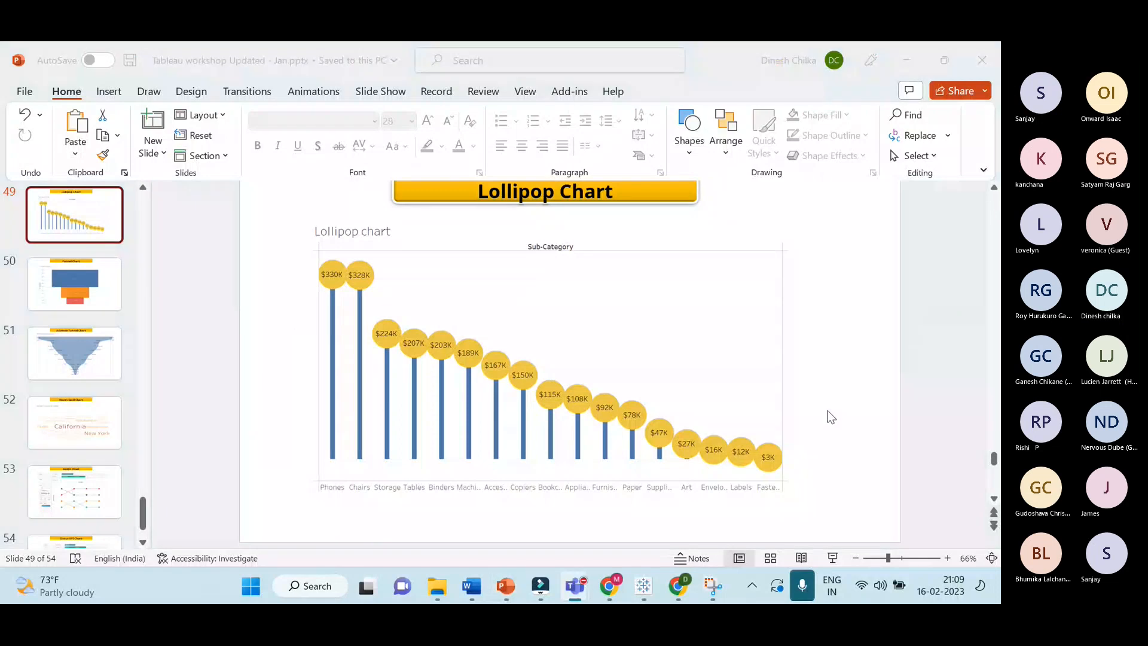
Switch to the workshop presentation in PowerPoint and go to slide 50, the Funnel Chart example
key(alt+Tab)
key(alt+Tab)
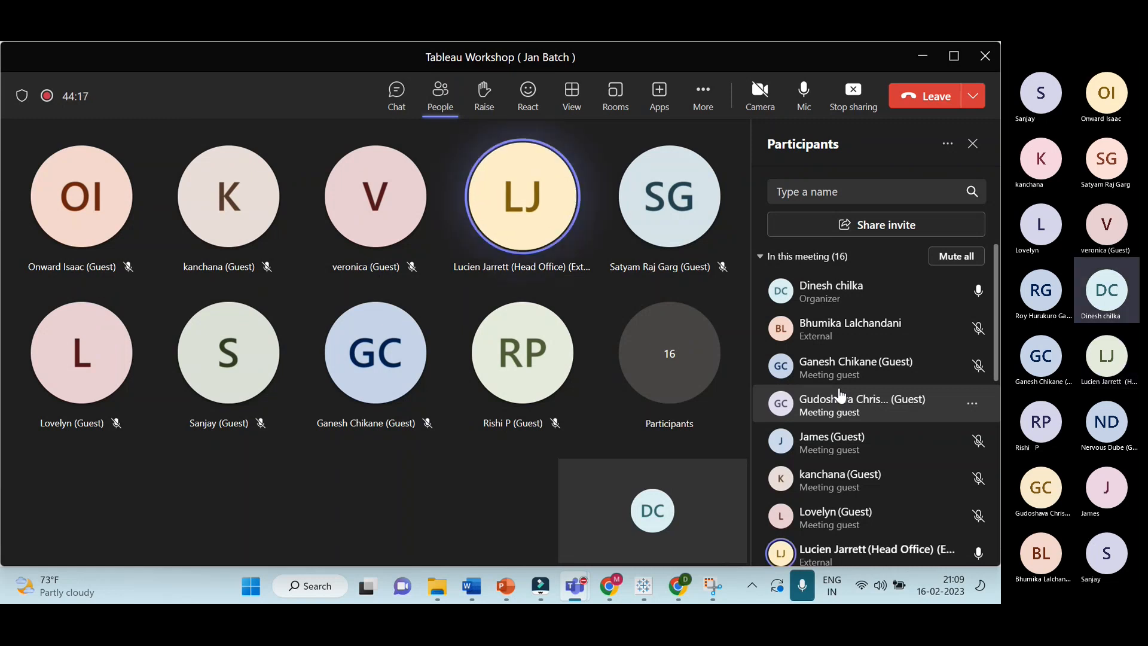
key(alt+Tab)
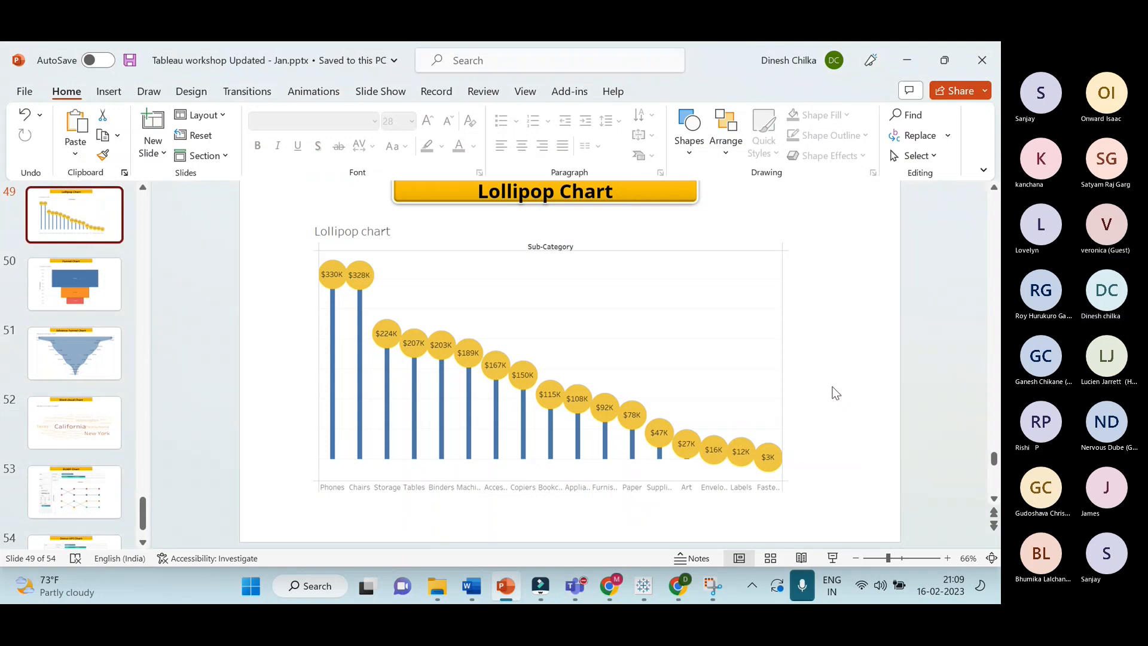
key(Down)
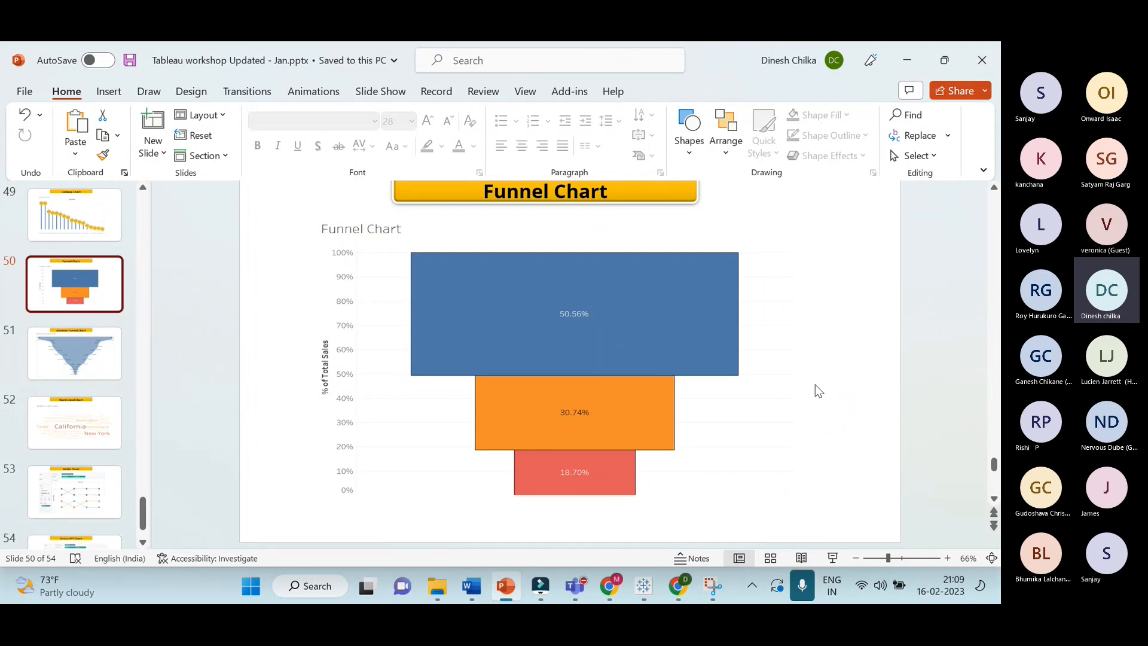
Switch to the Tableau workbook Book1 and add a new blank worksheet
key(alt+Tab)
key(alt+Tab)
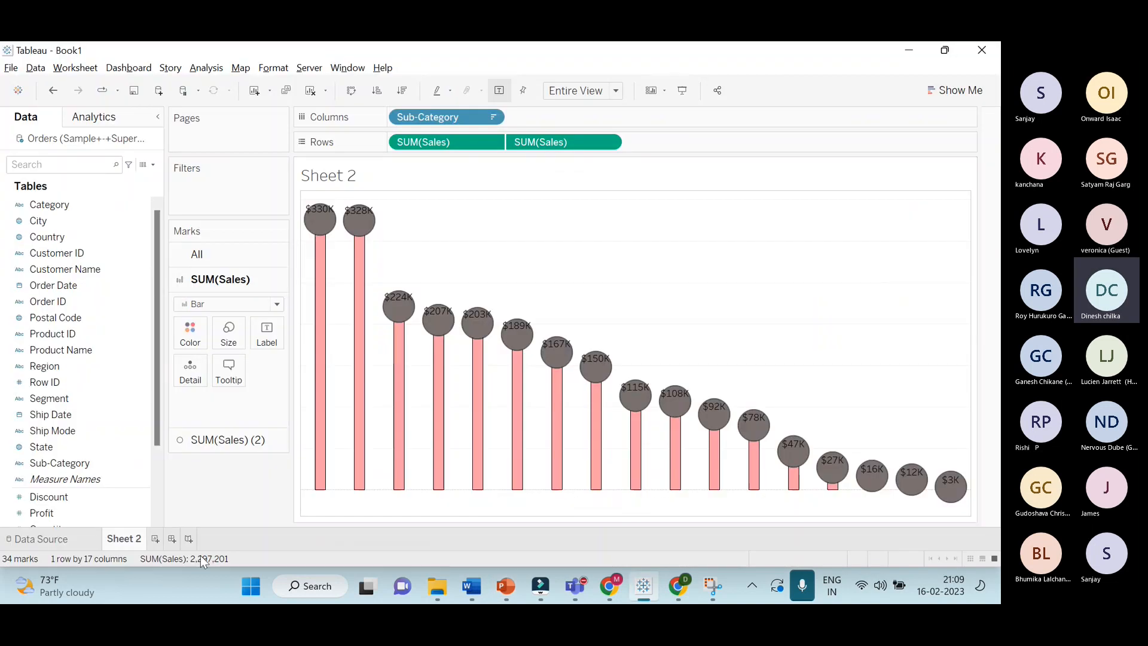
click(155, 539)
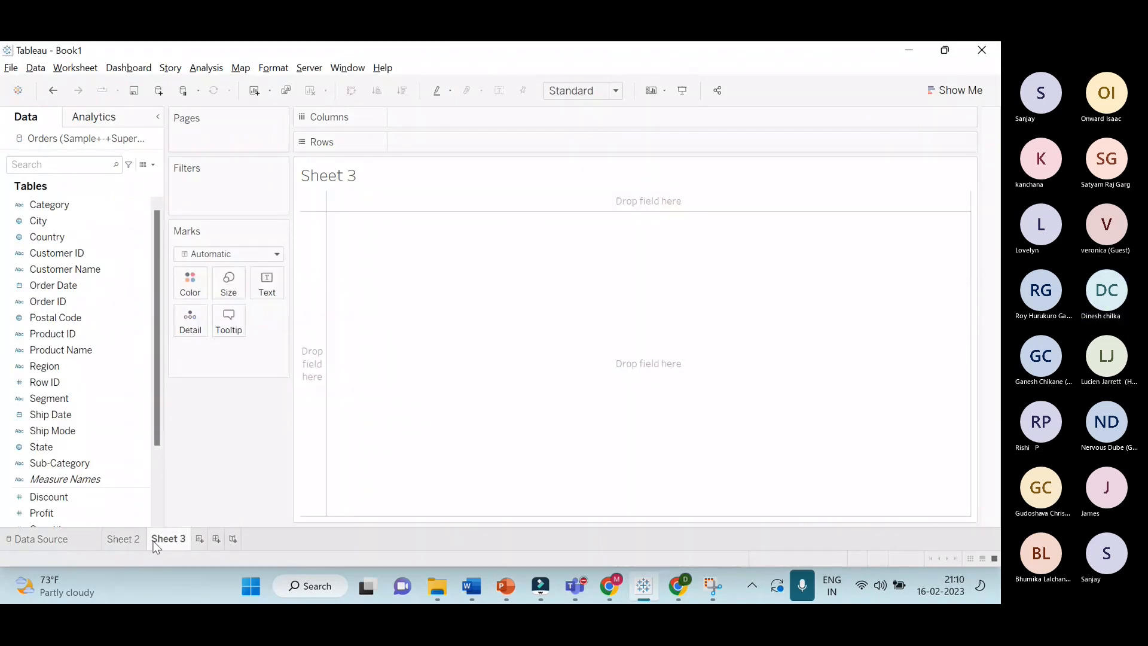
Rename the new worksheet Sheet 3 as "Funnel chart"
right_click(161, 541)
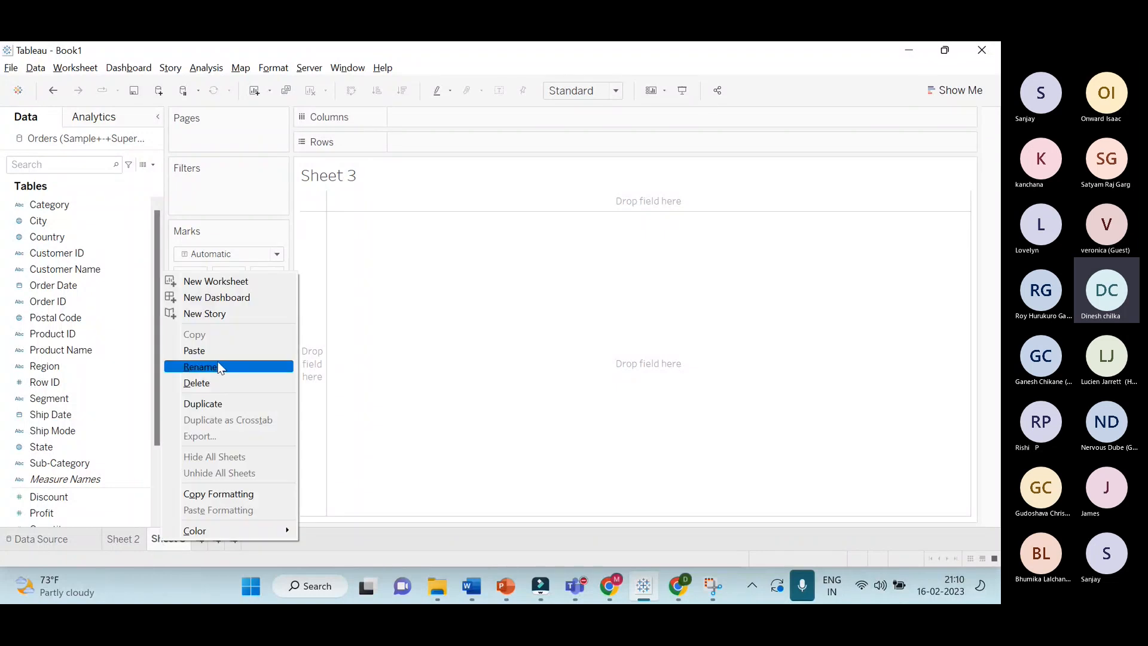
click(217, 361)
key(BackSpace)
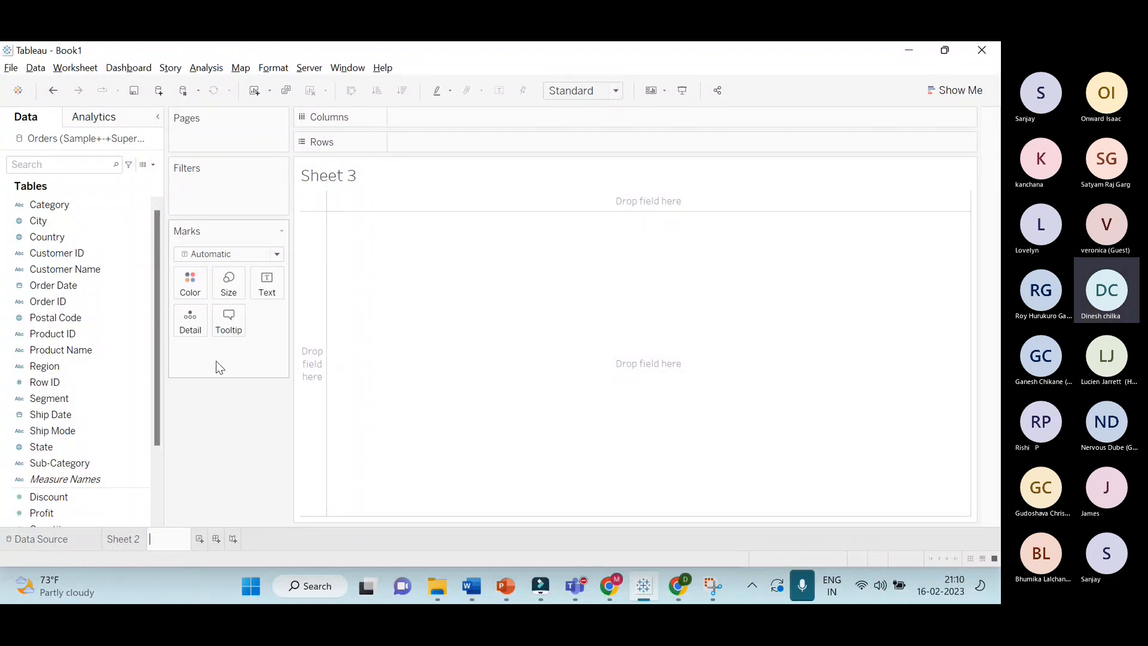
text(Fu)
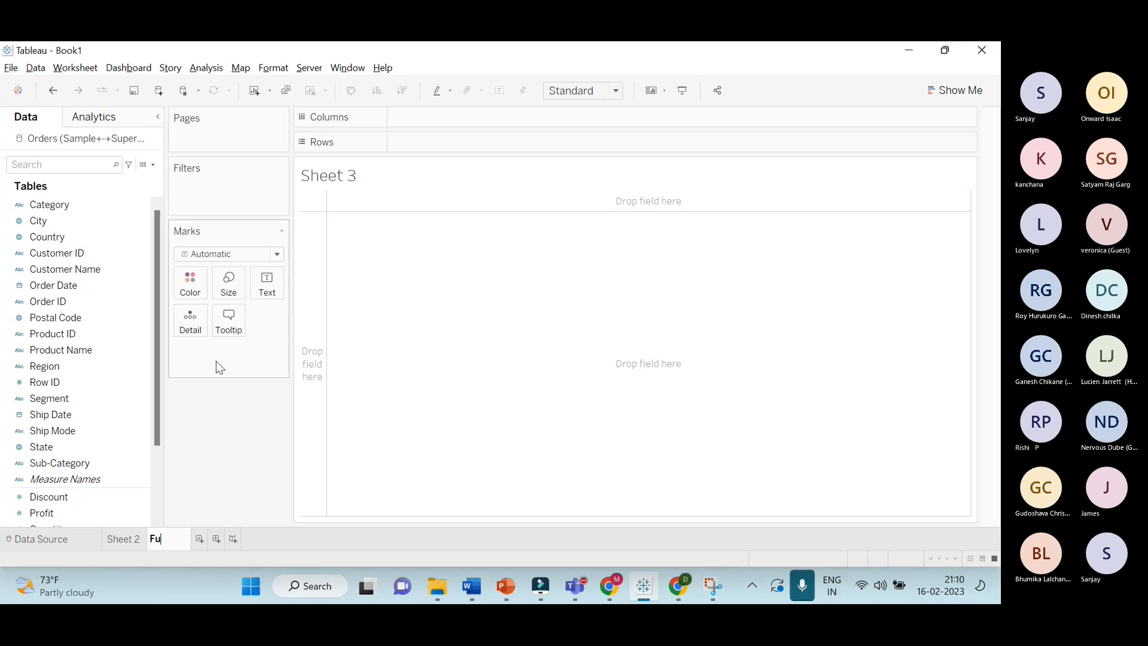
text(nnel chart)
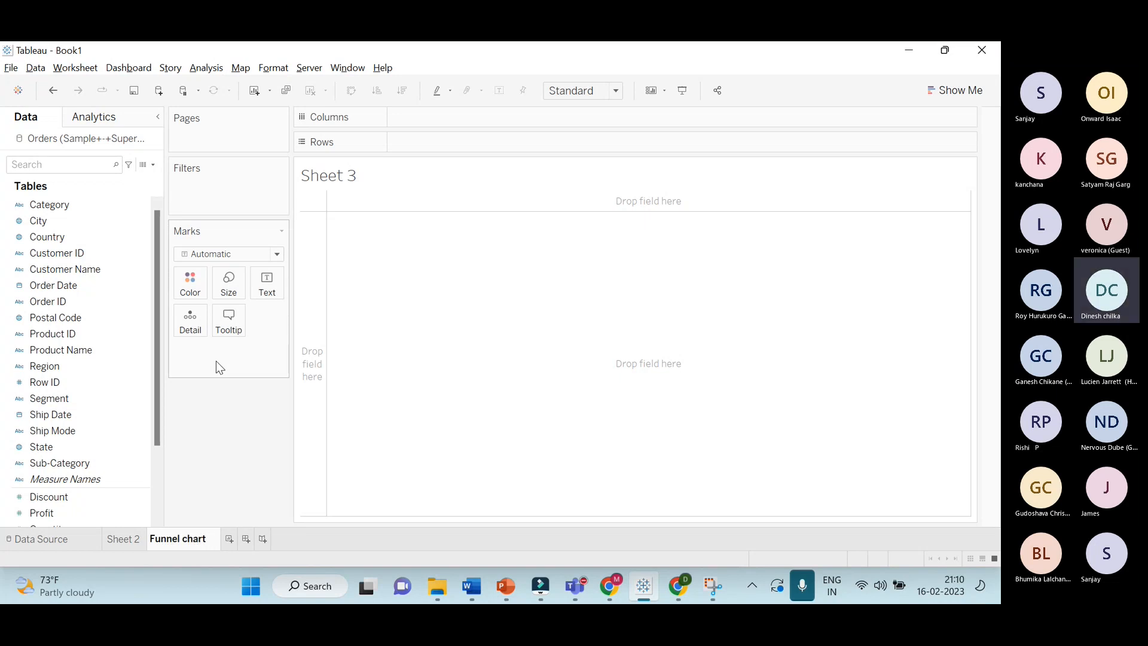
click(249, 502)
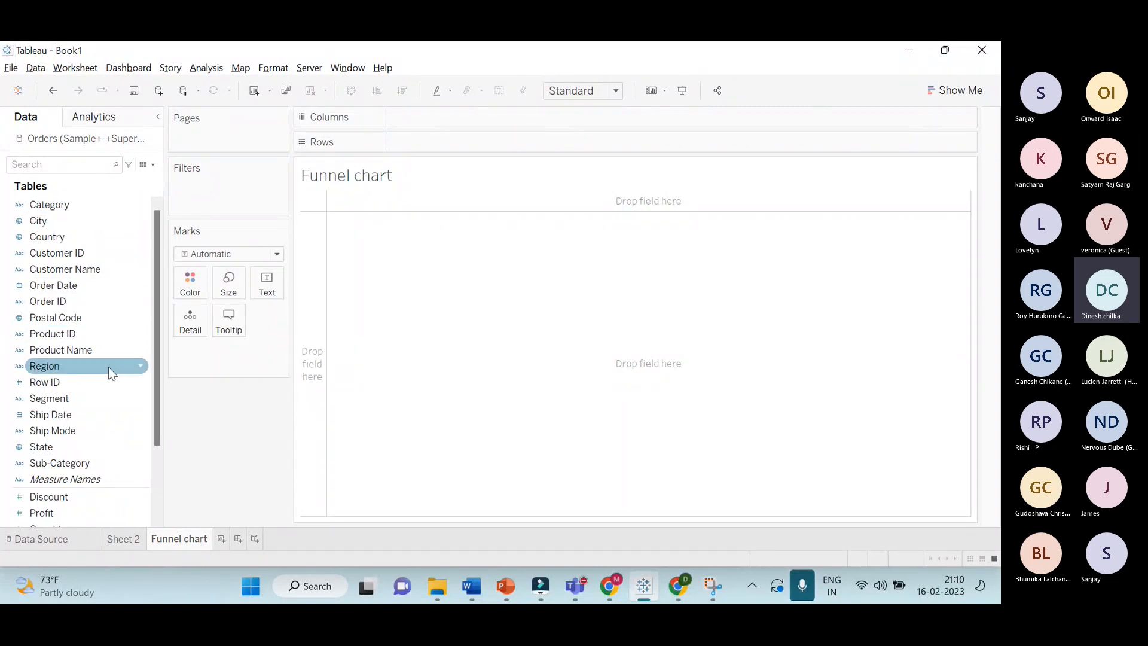
Create a stacked bars chart from the Segment and Sales fields using the suggested chart types
scroll(109, 367, down, 2)
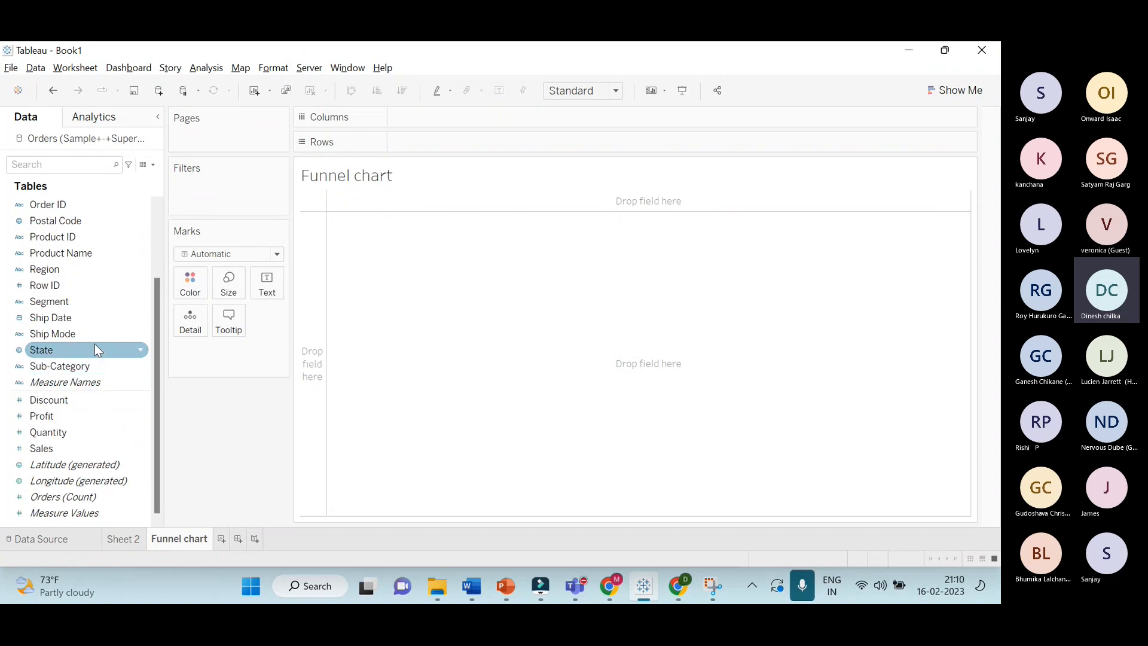
click(71, 296)
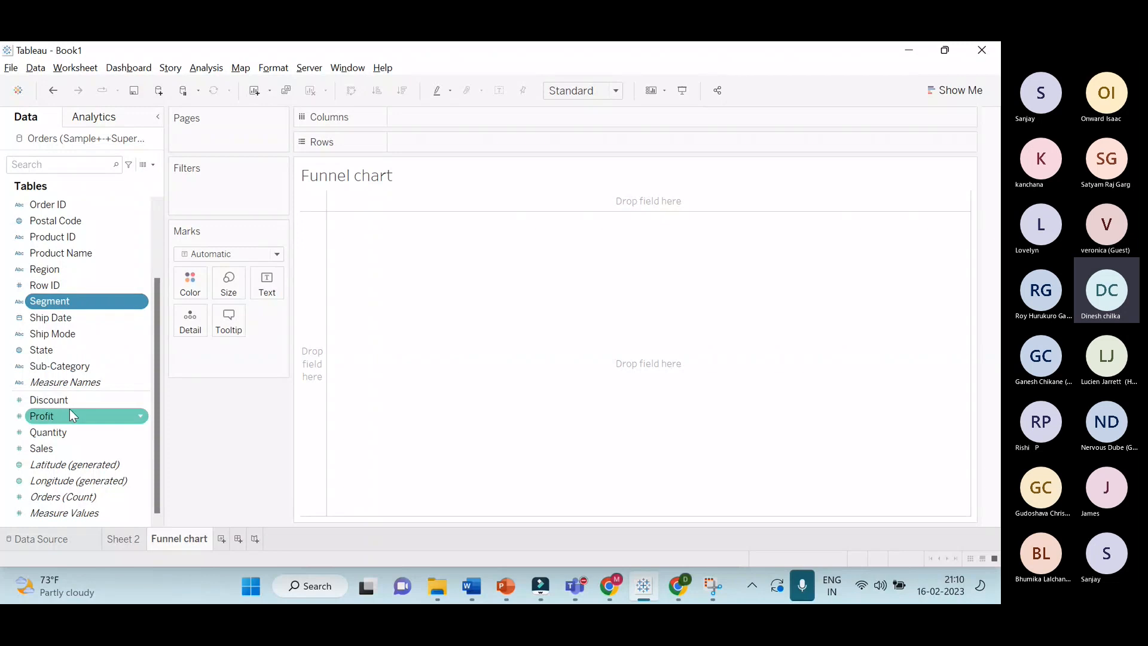
ctrl+click(62, 451)
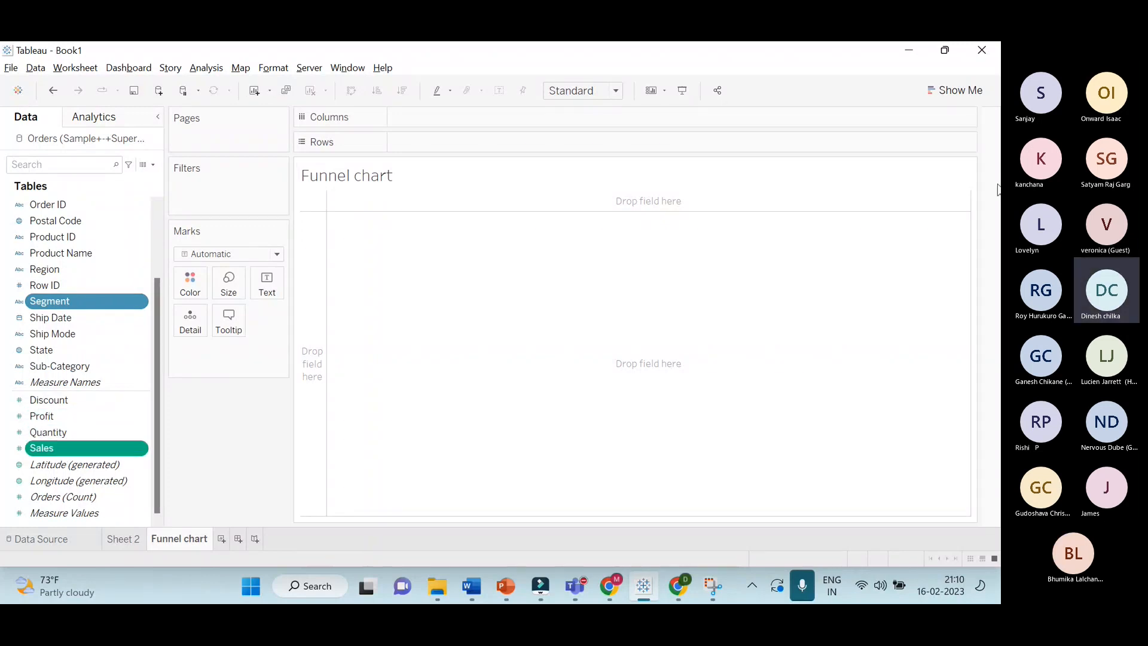
click(955, 90)
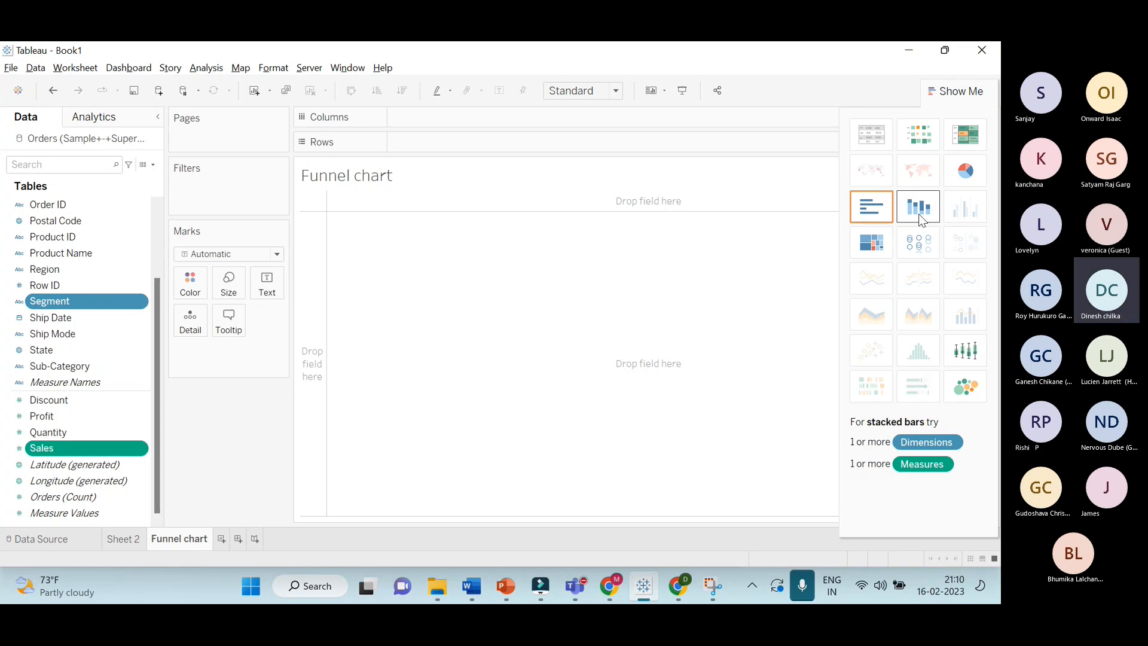
click(920, 217)
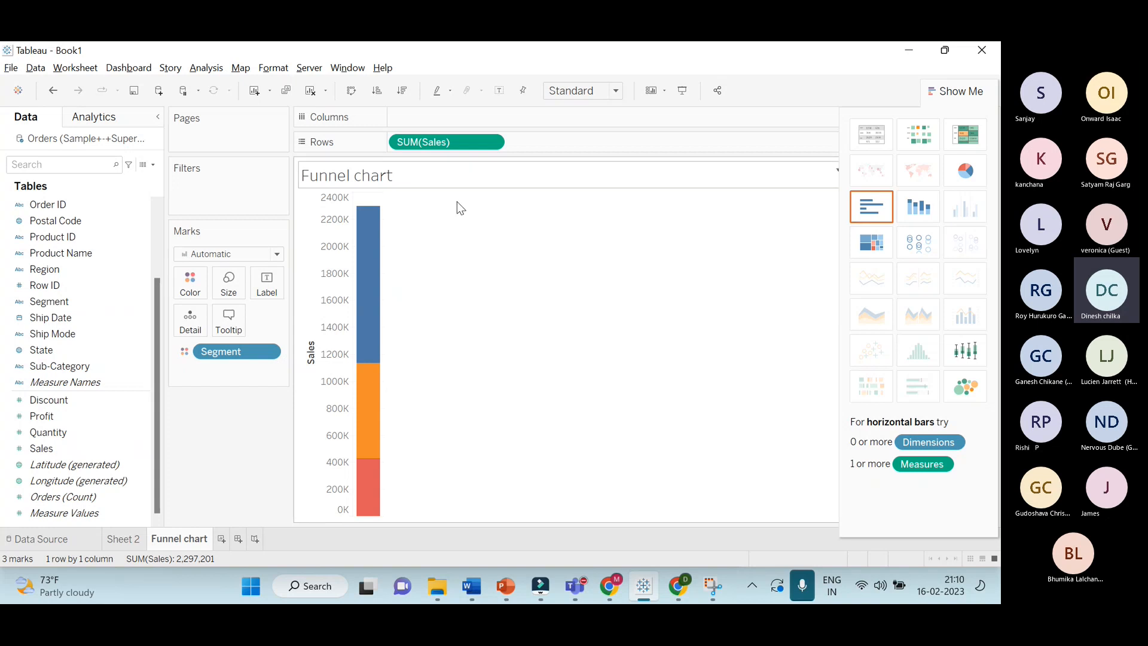
Size the stacked bar's segments by Sales and set the chart's fit to Entire View
click(40, 449)
drag(40, 452, 233, 299)
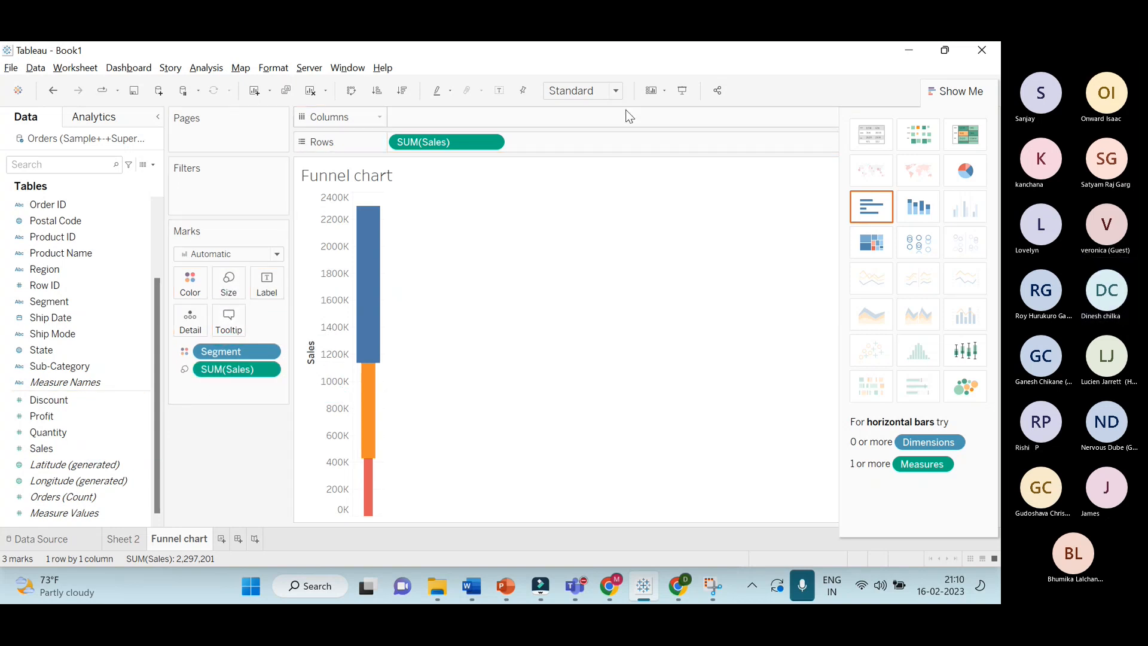
click(614, 96)
click(596, 154)
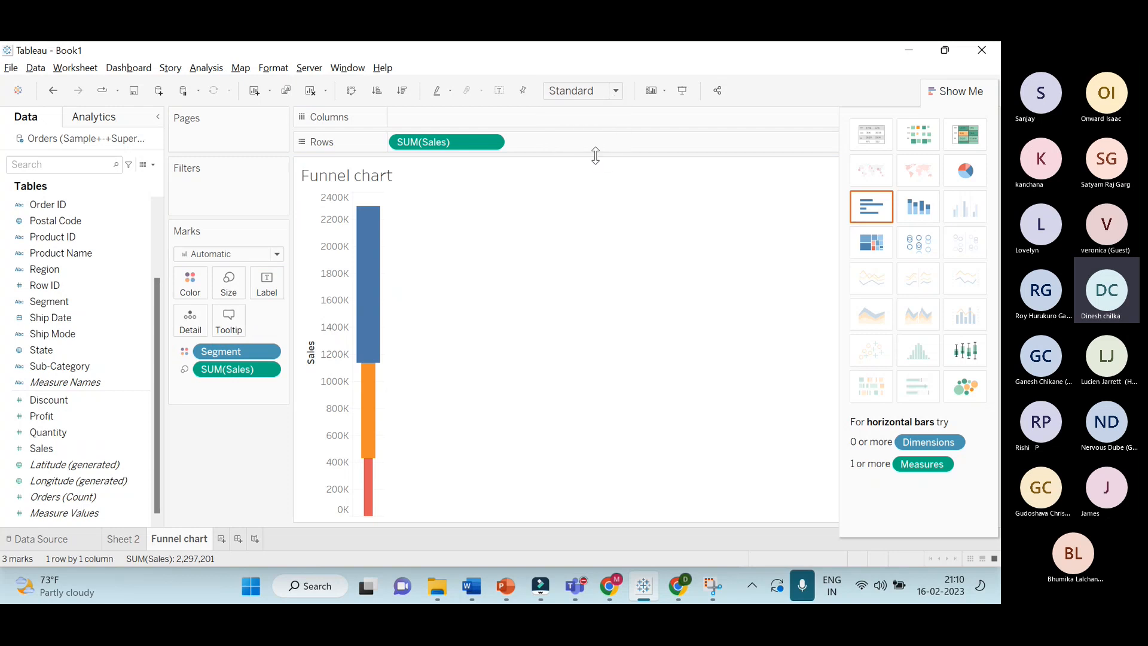
click(614, 91)
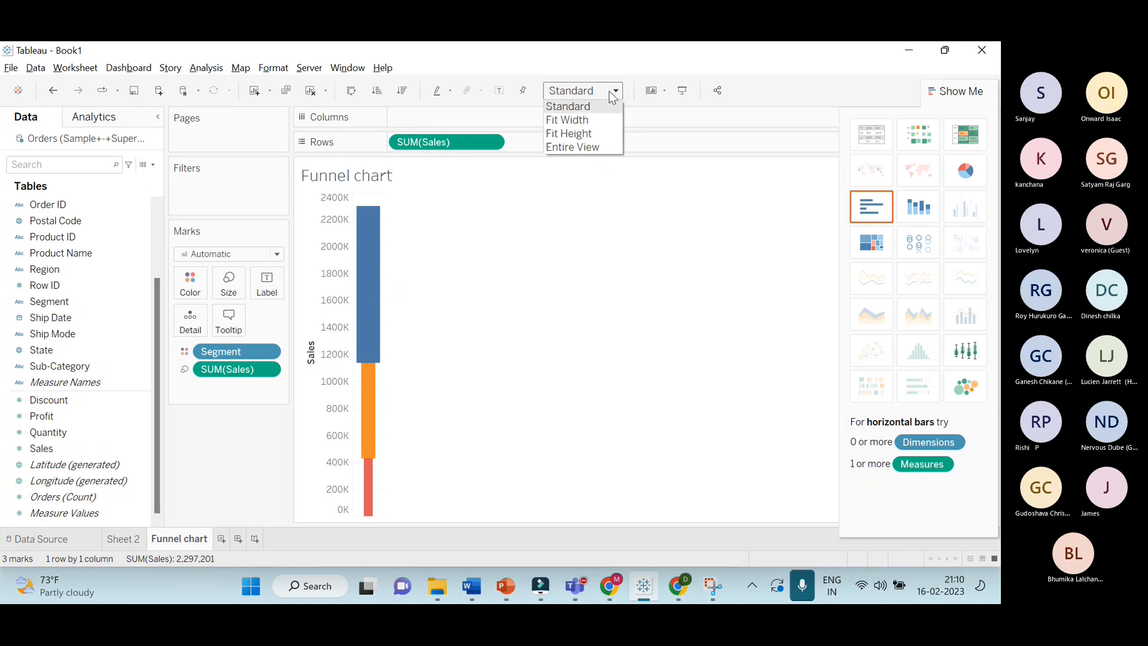
click(577, 150)
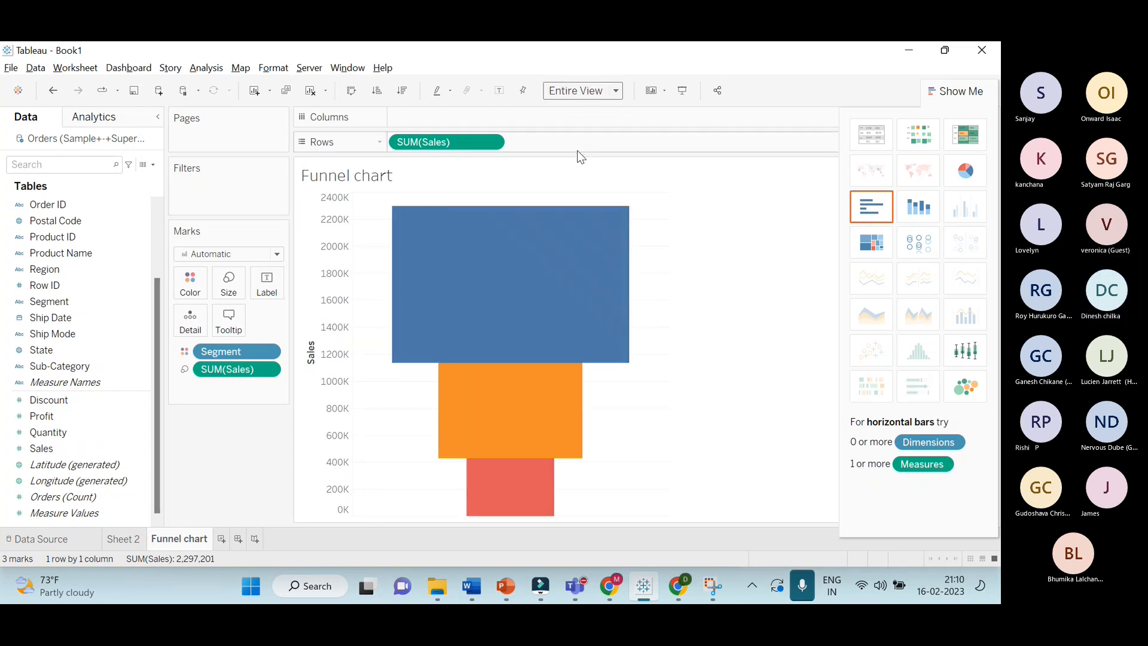
Close the suggested chart types and hide the header of the Sales axis
click(962, 96)
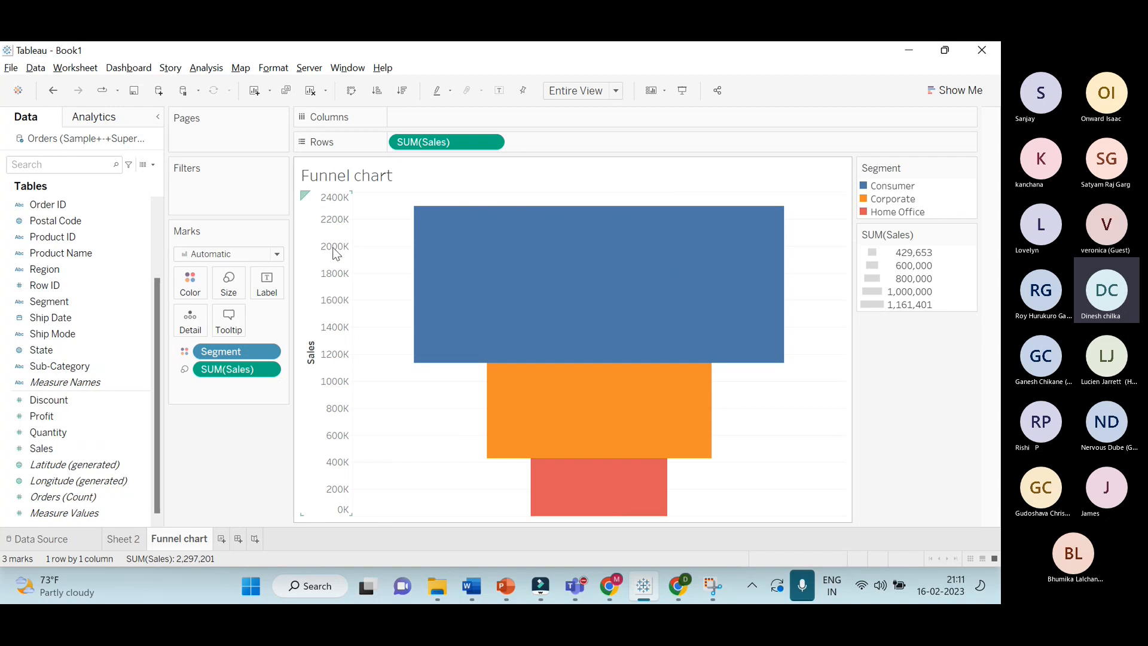
right_click(320, 312)
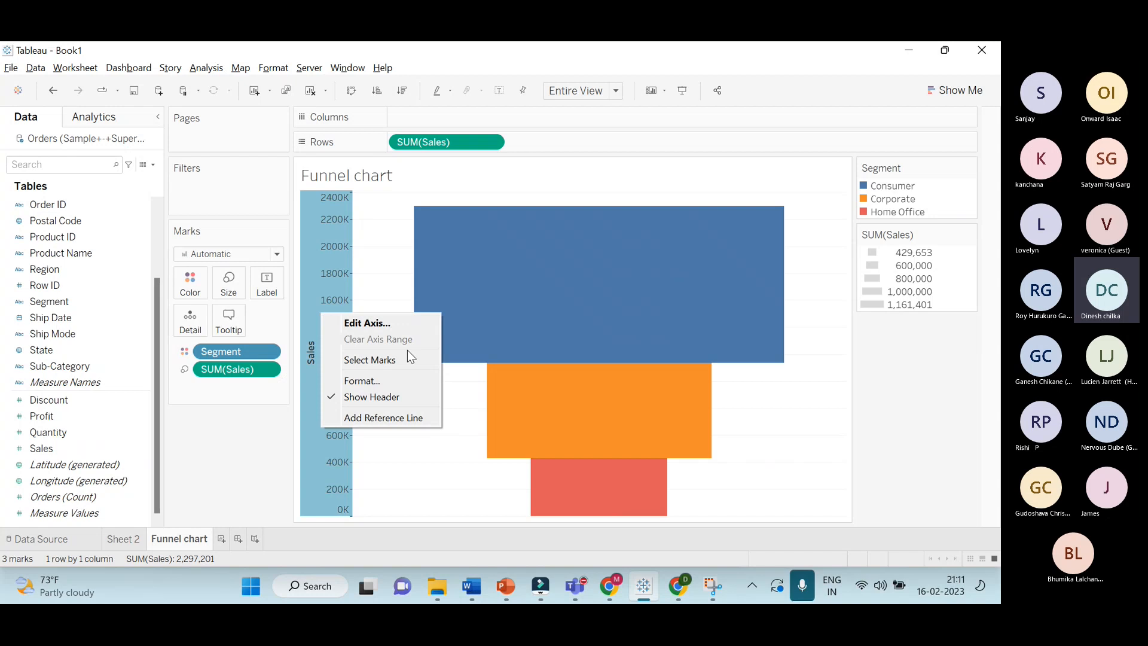
click(398, 400)
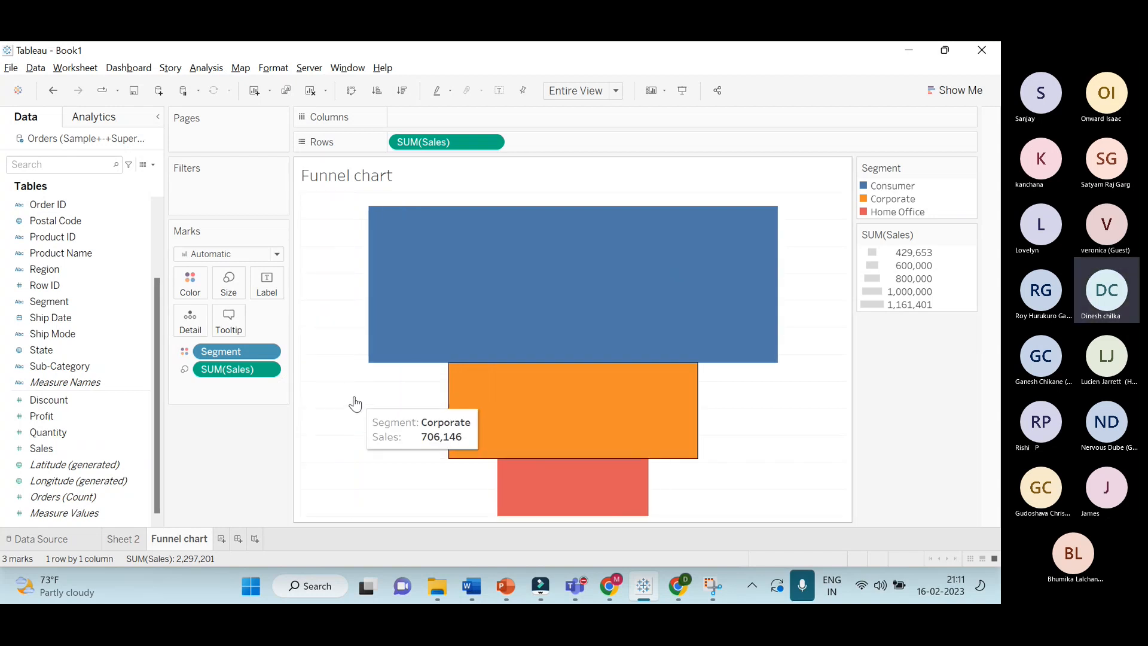
Open the sheet title for editing, centre its text and colour it purple
double_click(351, 179)
double_click(390, 264)
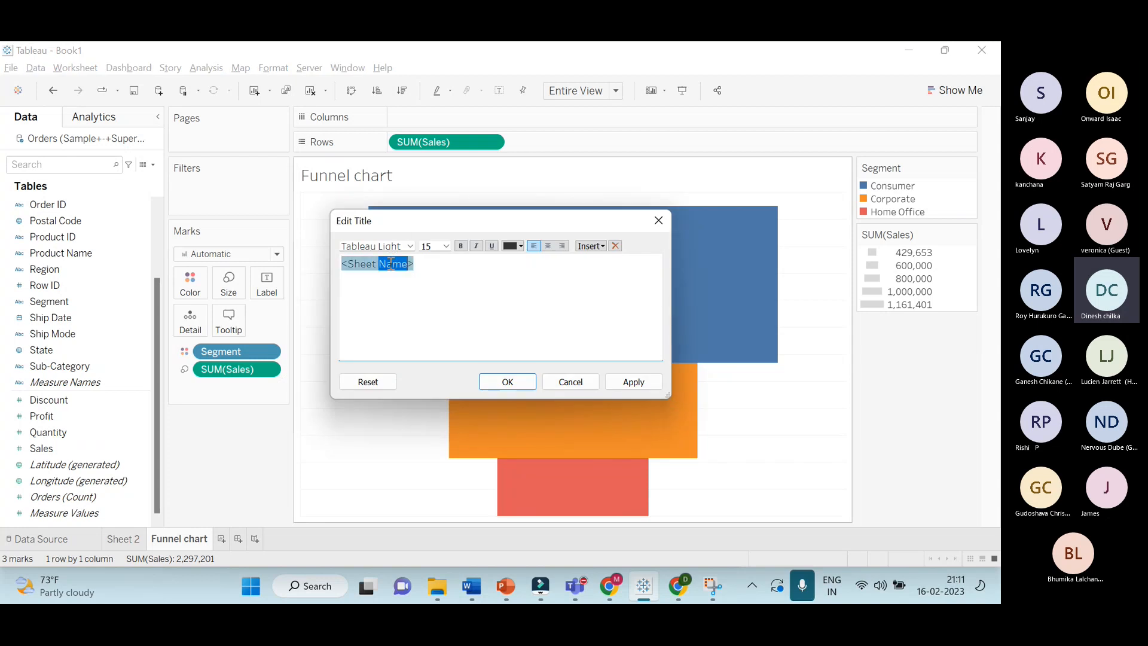
triple_click(390, 264)
click(549, 246)
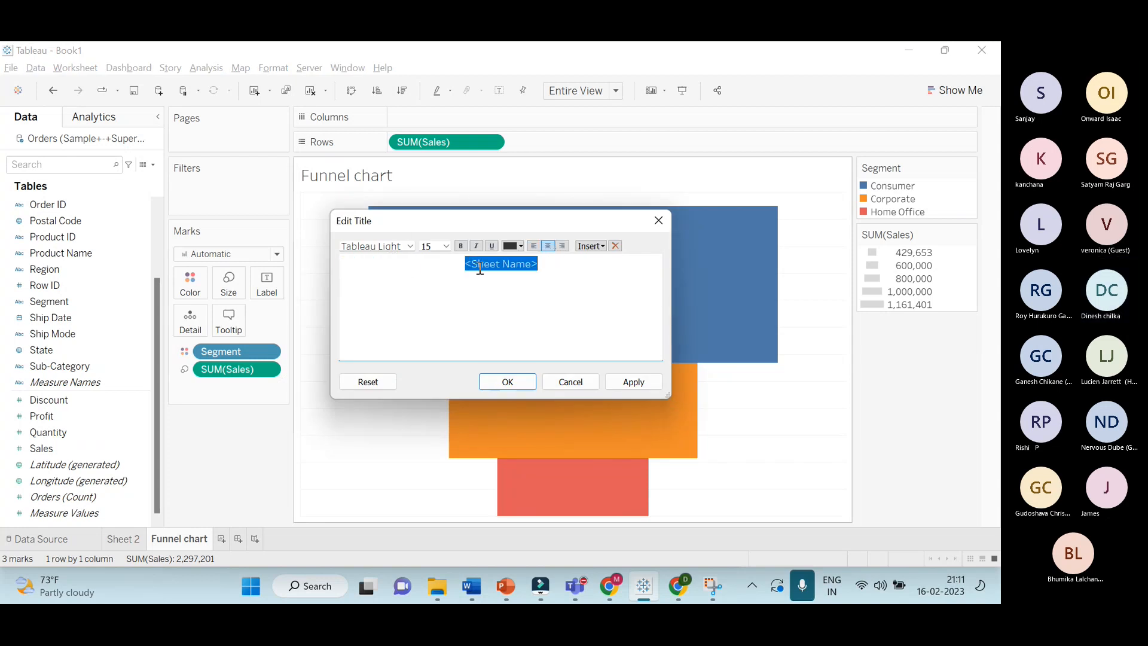
click(517, 246)
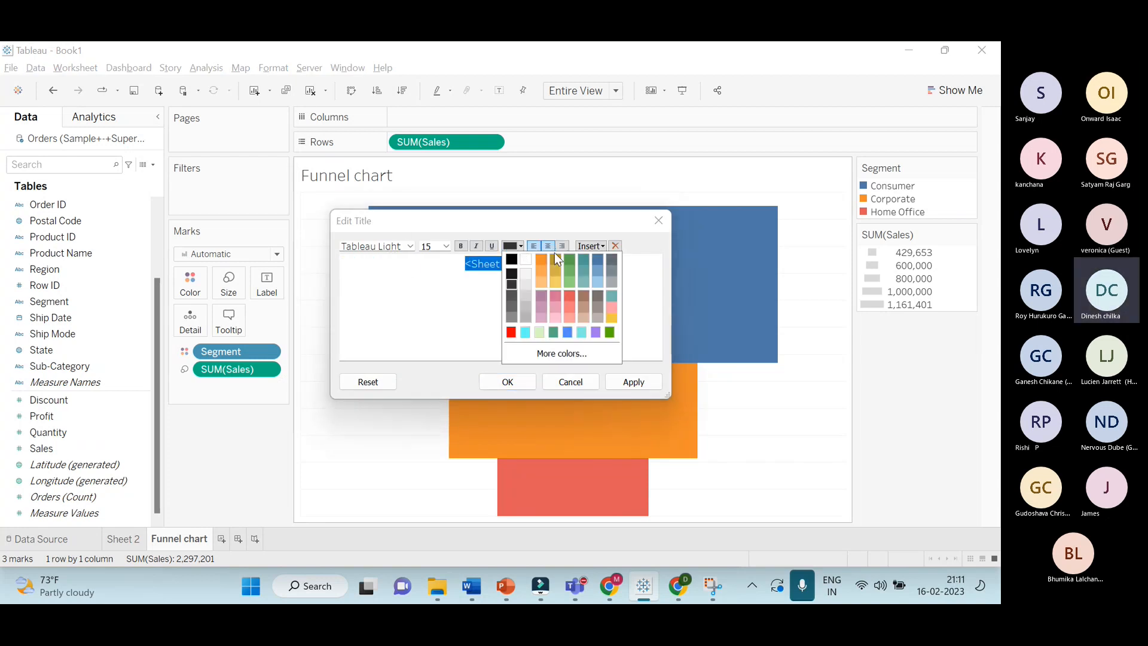
click(596, 333)
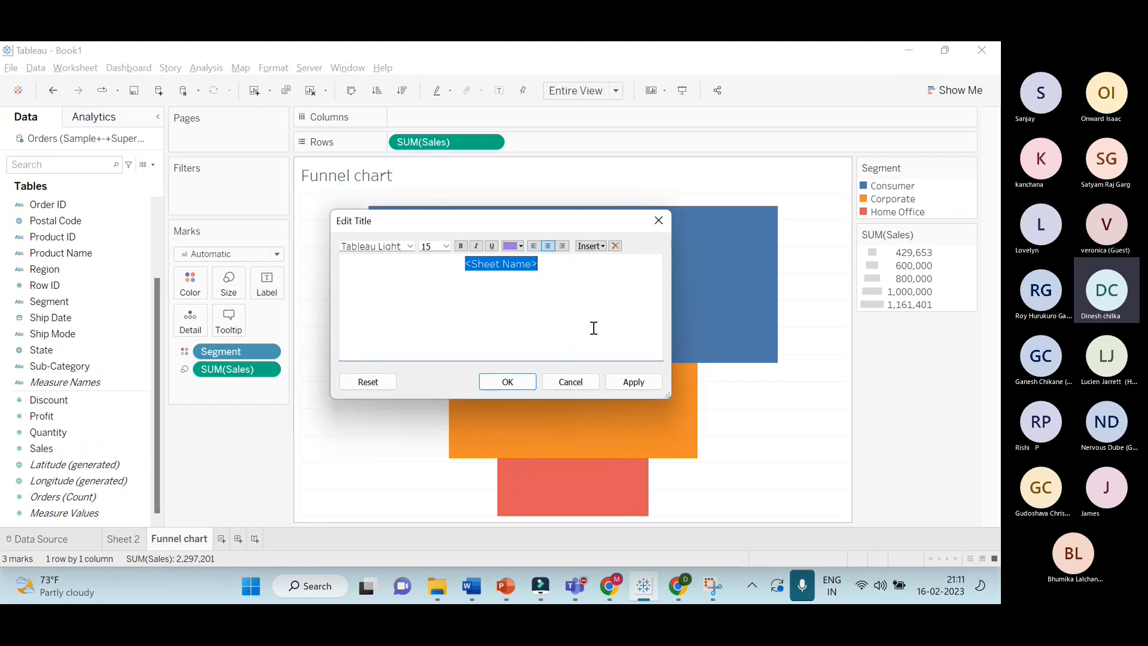
Set the sheet title's font size to 18 and apply the title changes
click(445, 247)
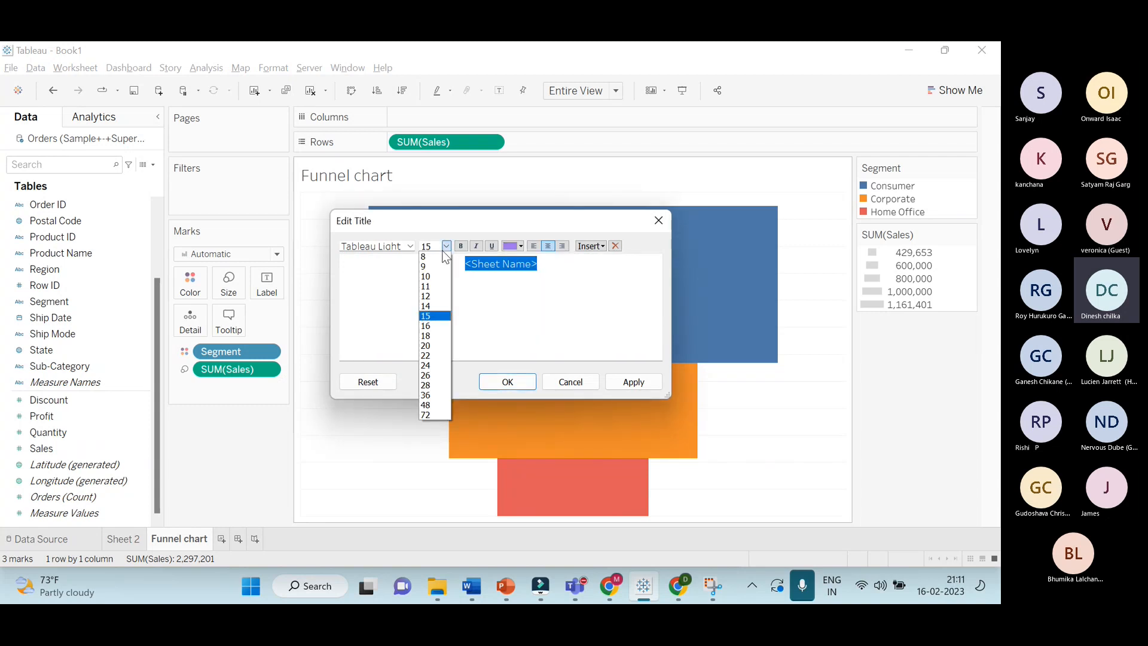
click(435, 326)
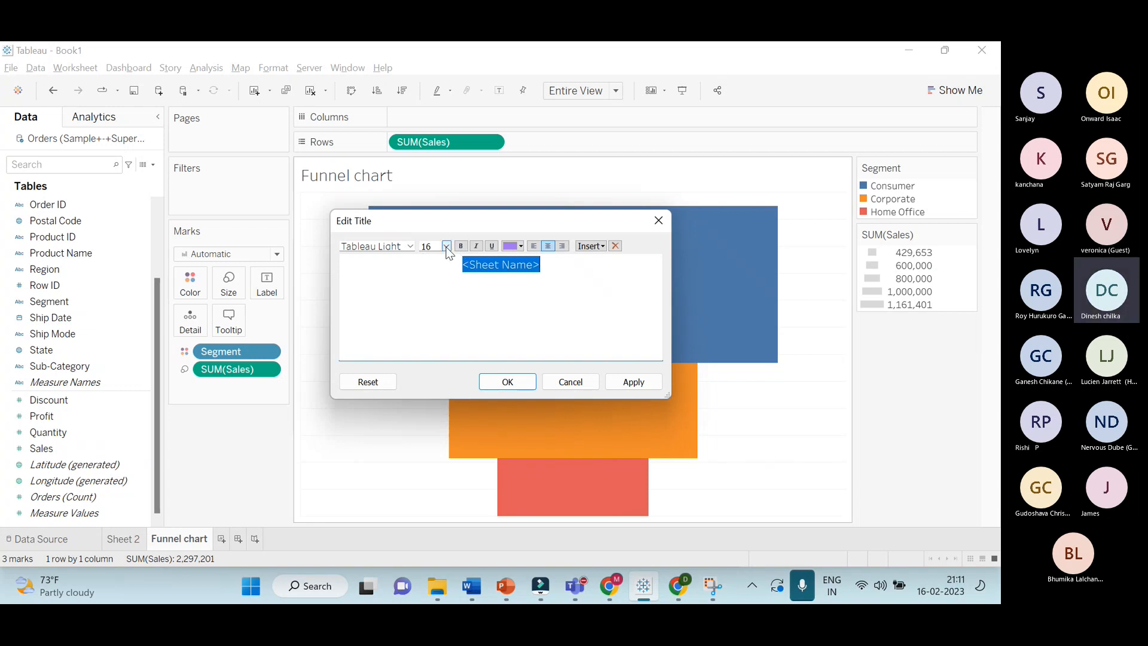
click(446, 247)
click(435, 326)
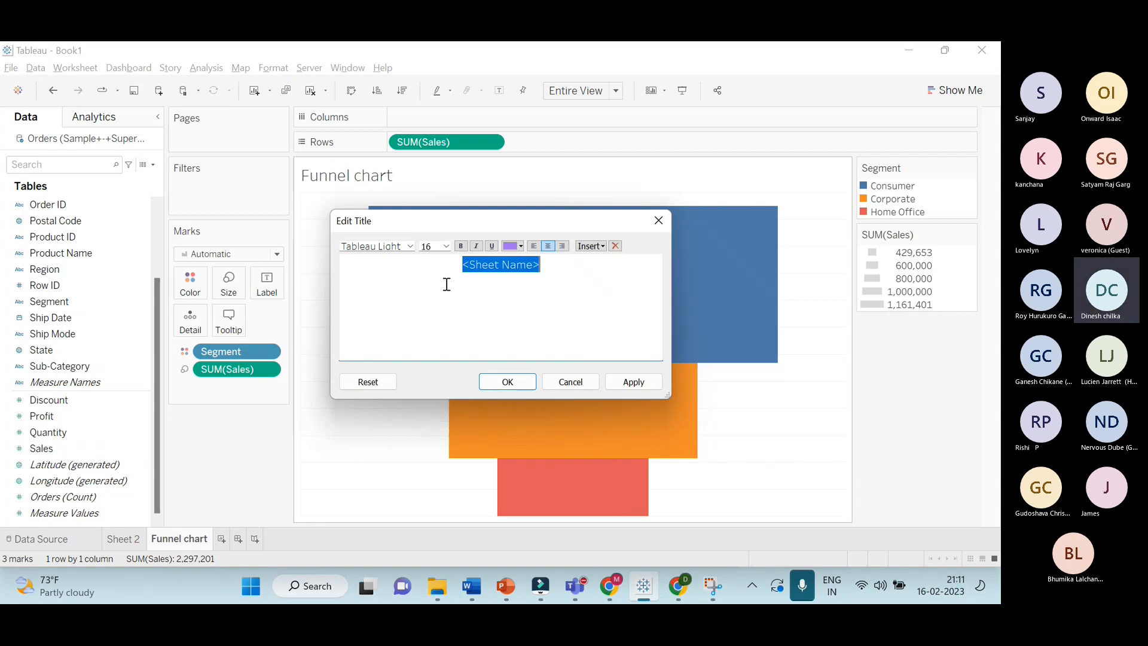
click(446, 247)
click(436, 333)
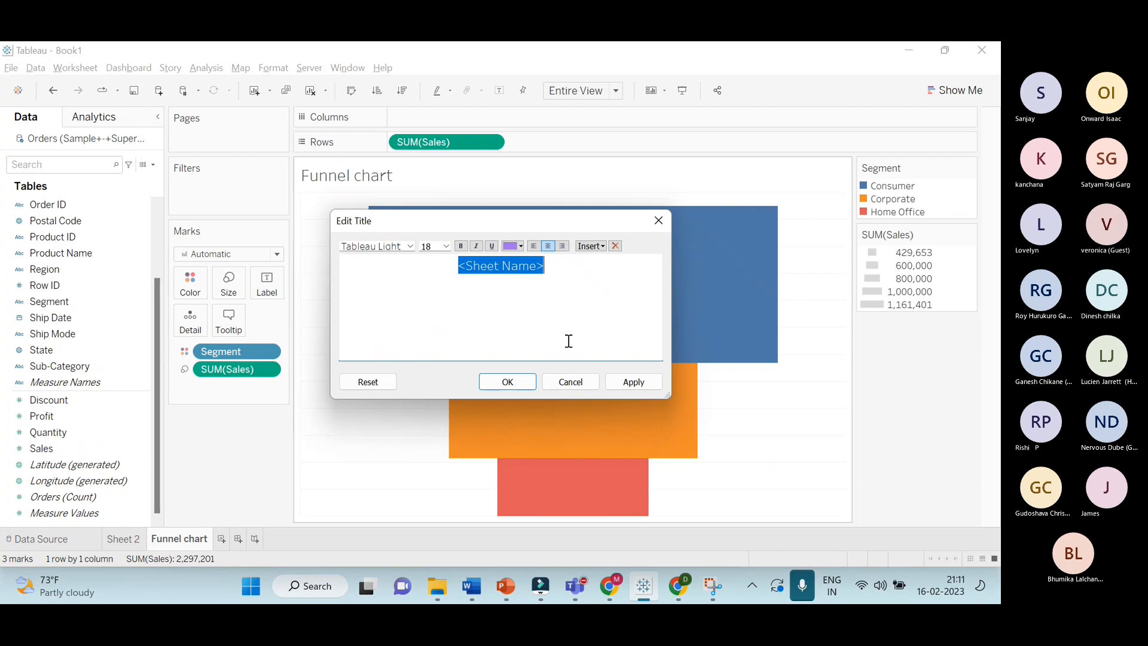
click(632, 381)
click(508, 381)
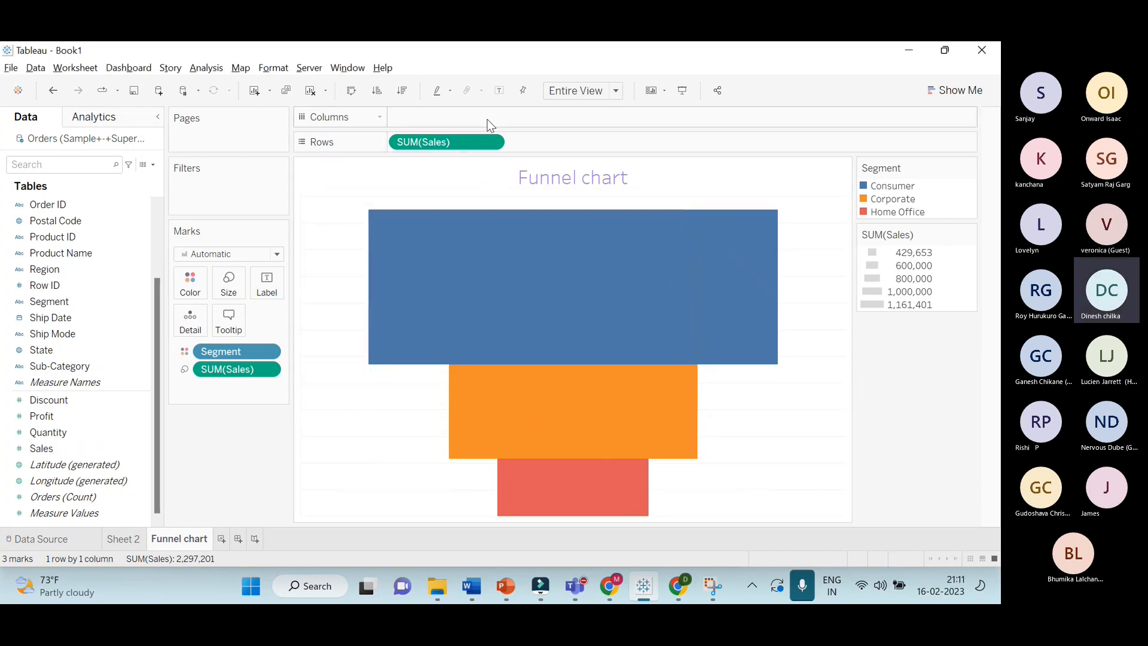
Show mark labels on the funnel and apply the Percent of Total quick table calculation to Sales on Rows
click(507, 99)
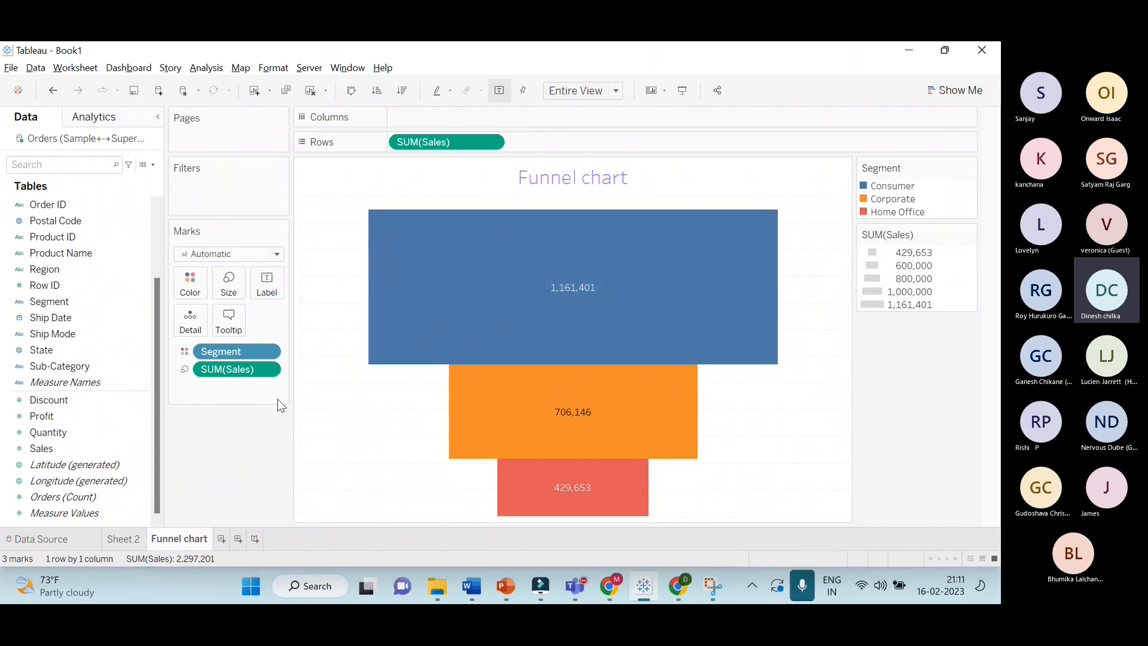
click(489, 145)
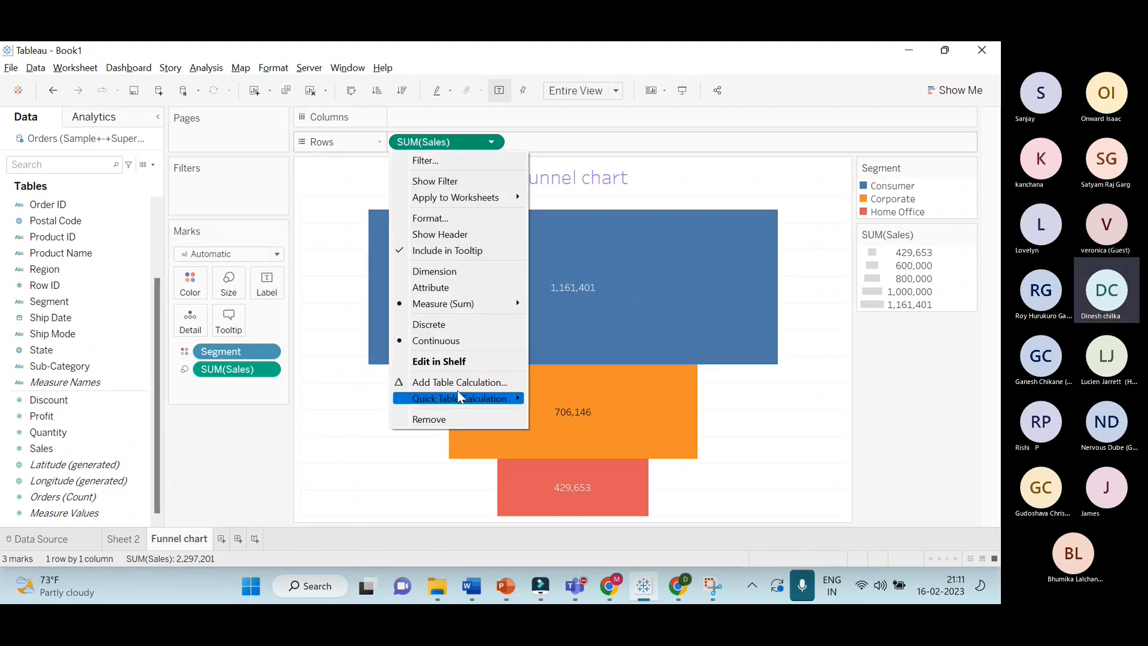
mouse_move(461, 398)
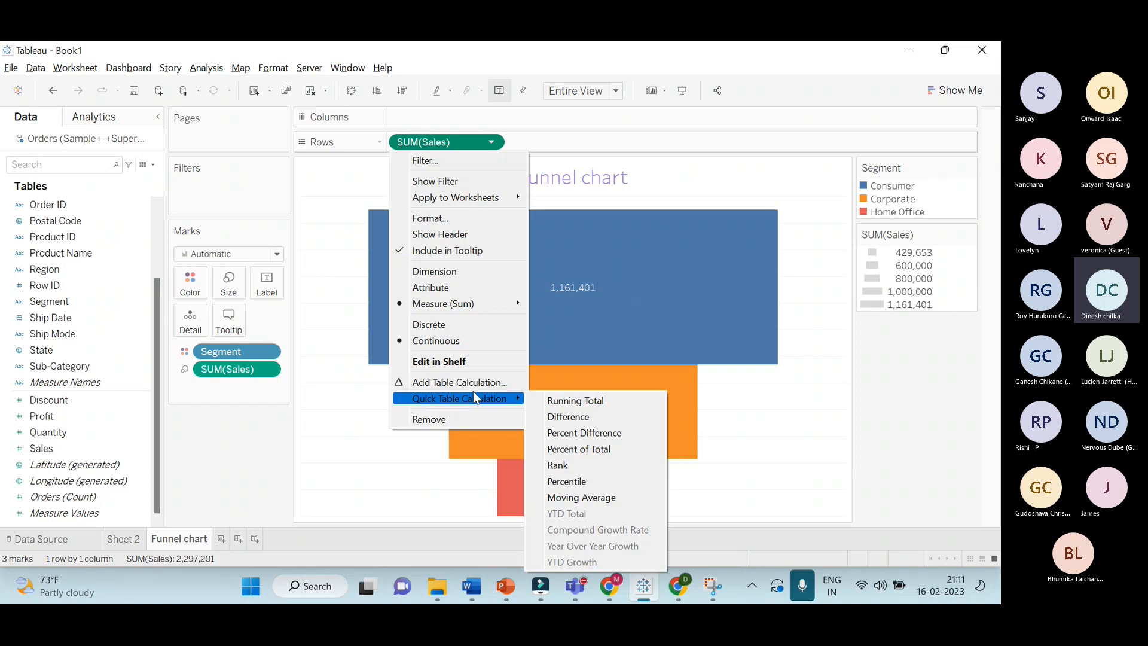
click(571, 449)
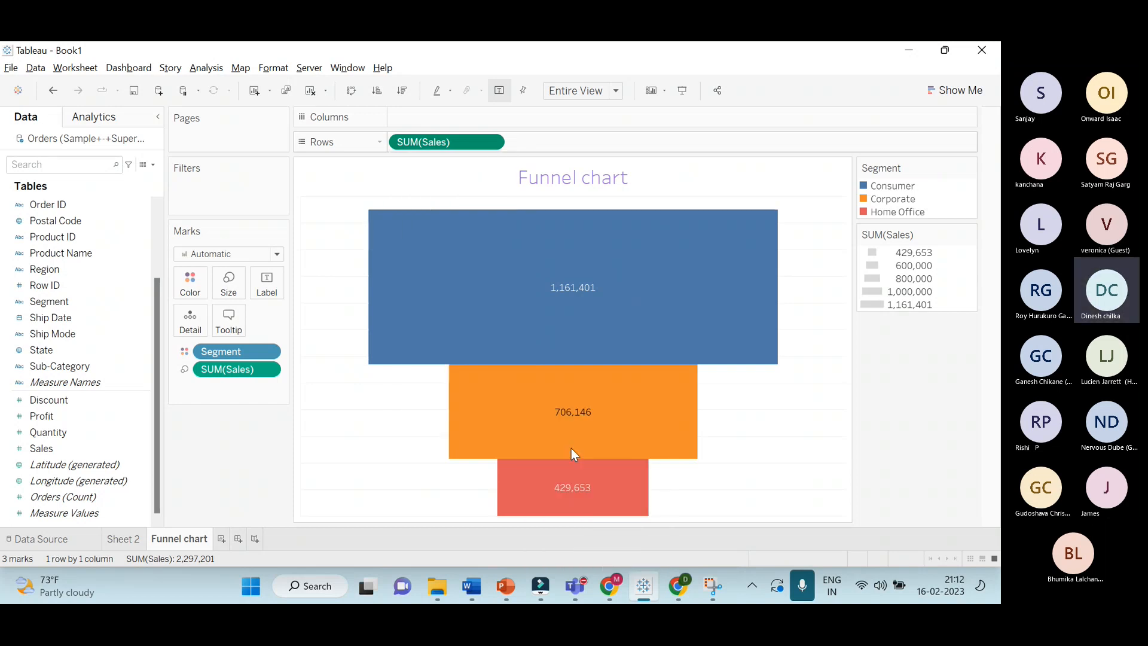
mouse_move(646, 330)
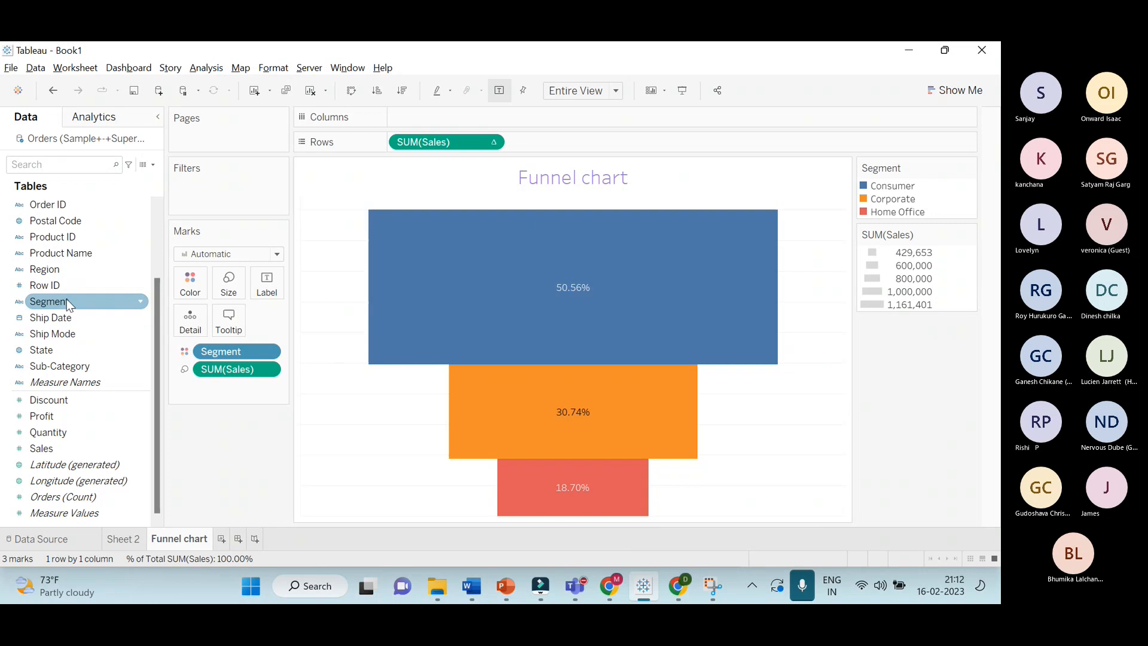
Add Segment and Sales to the funnel's labels and apply the Percent of Total quick table calculation to the Sales label
drag(67, 302, 281, 290)
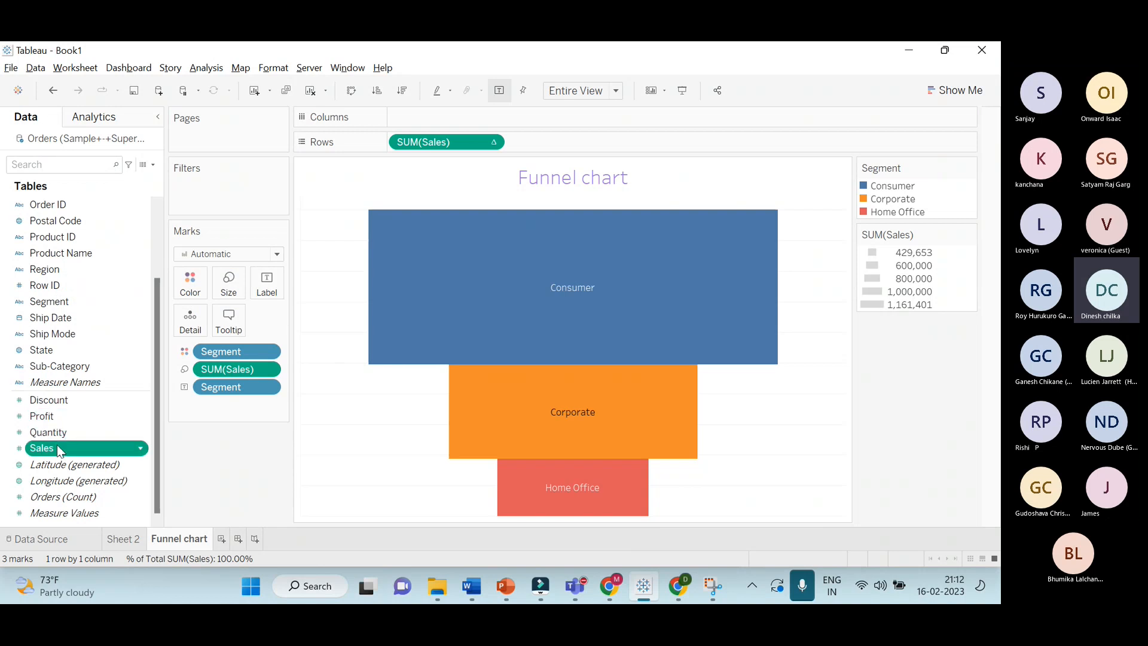
drag(56, 443, 268, 291)
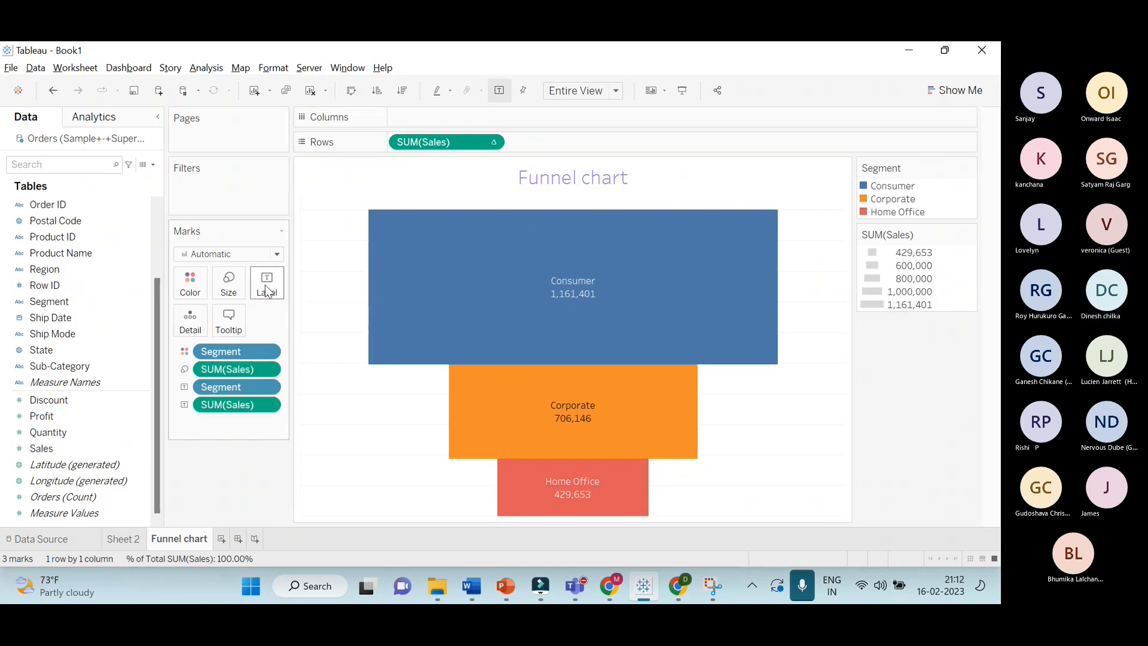
click(271, 405)
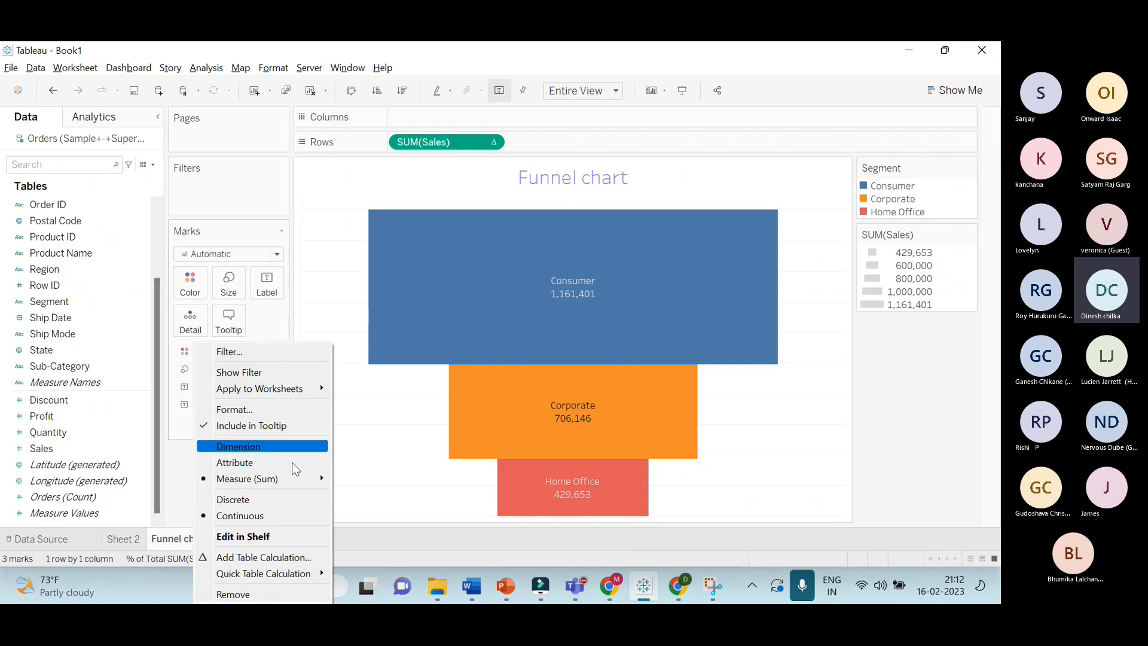
mouse_move(274, 572)
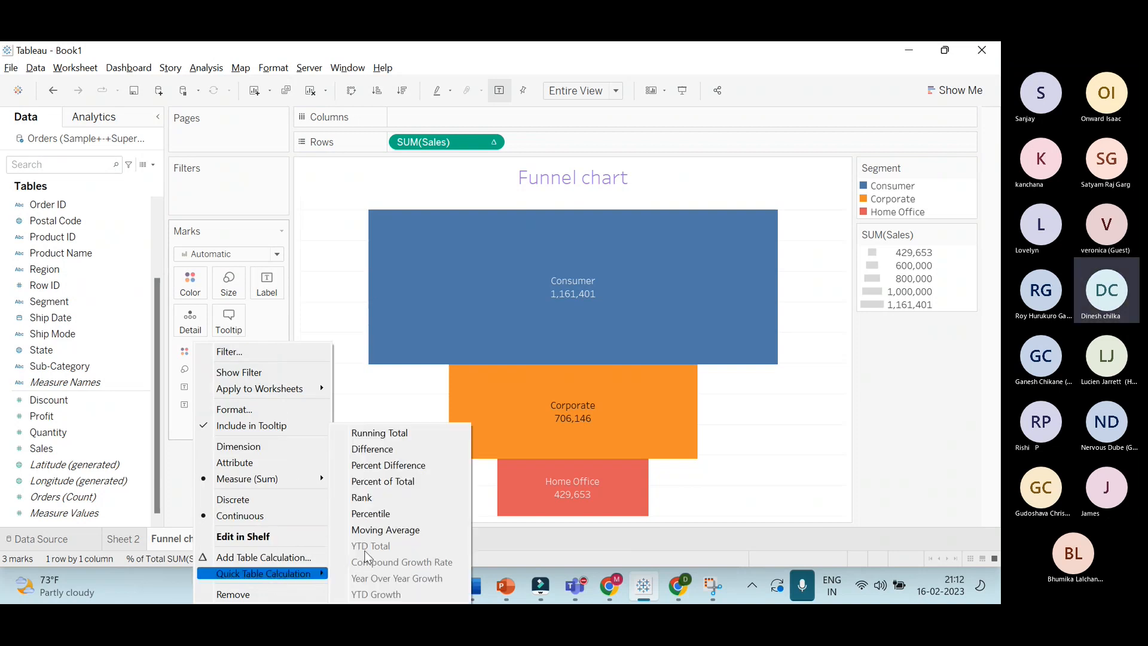
click(385, 481)
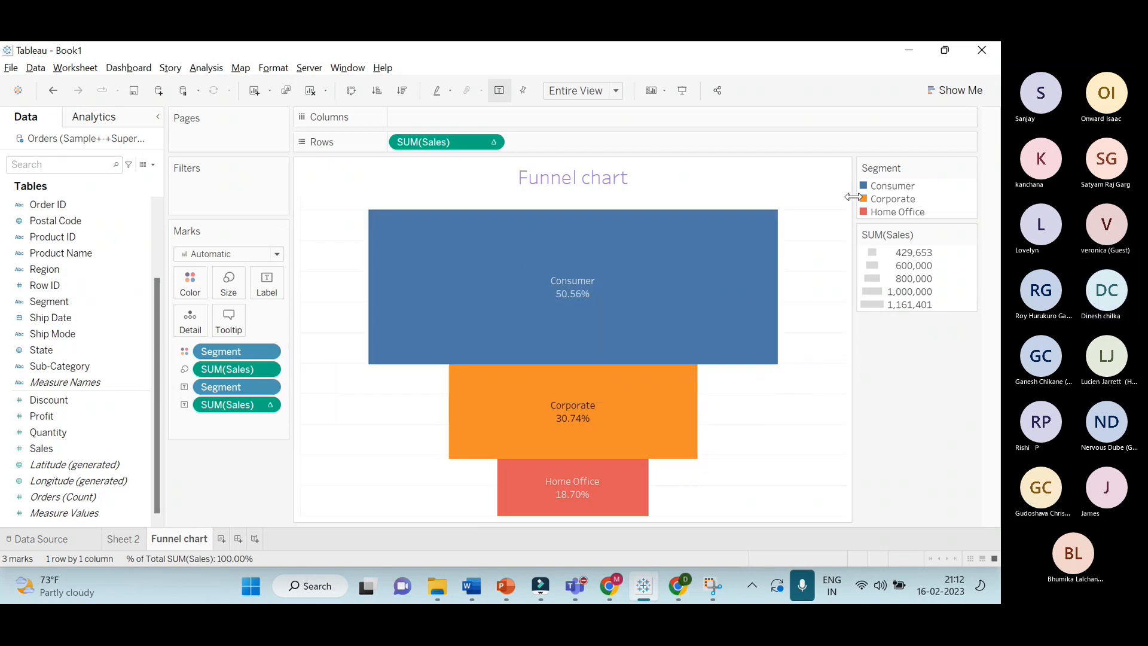
View the funnel chart in presentation mode, inspect the details of the Consumer, Corporate and Home Office segments, and return to the worksheet
click(684, 92)
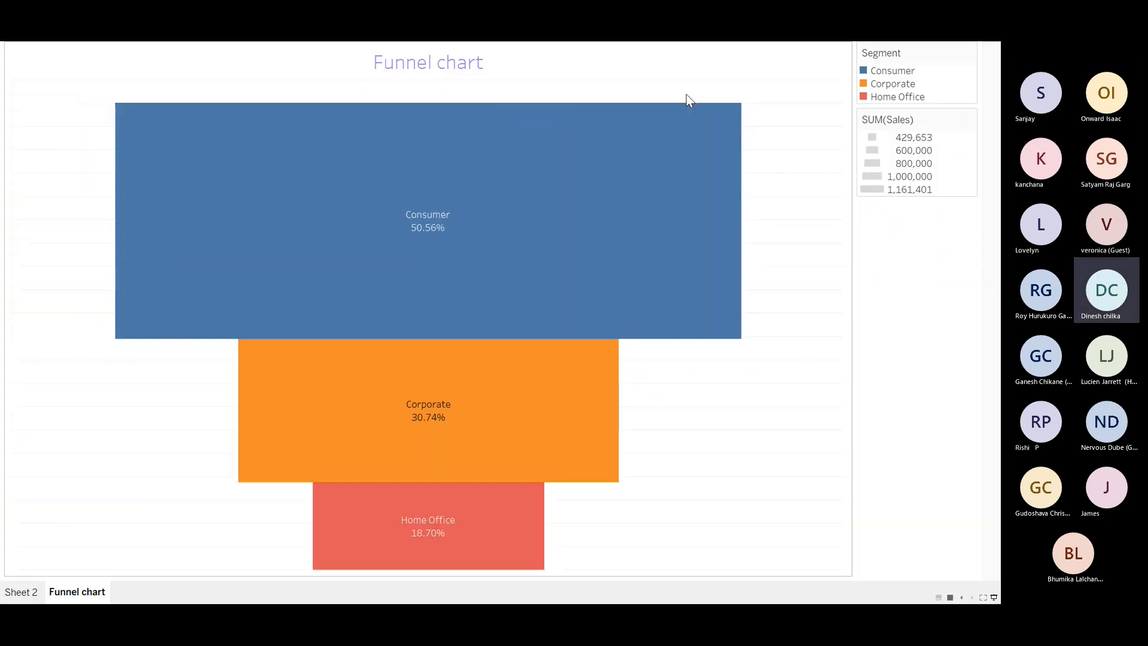
click(638, 283)
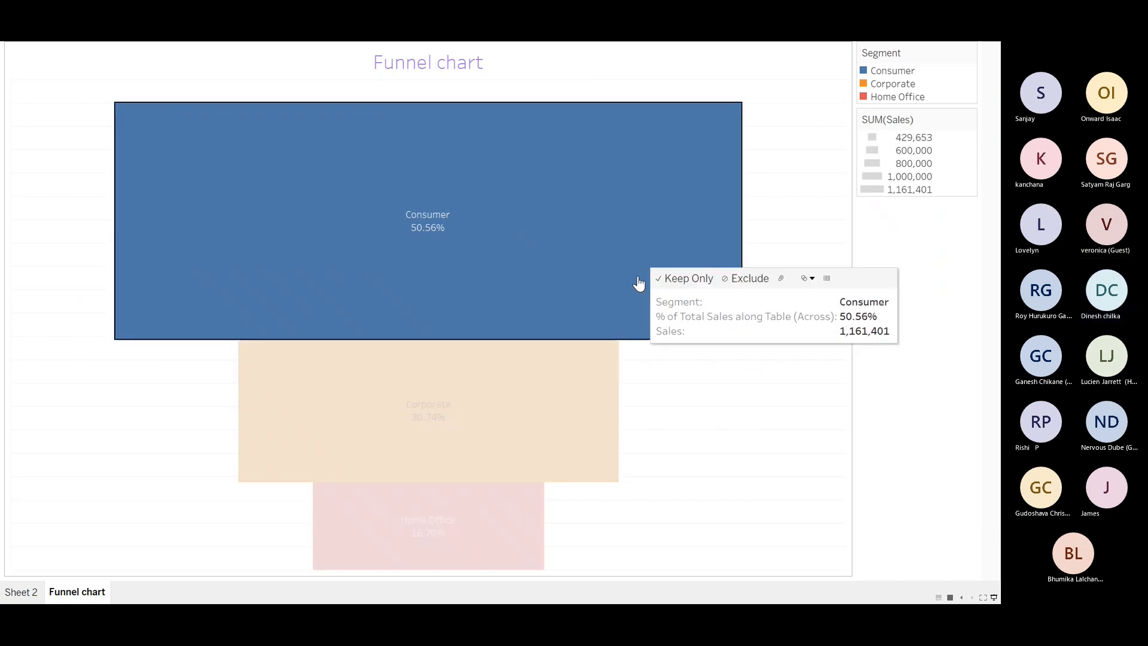
click(579, 402)
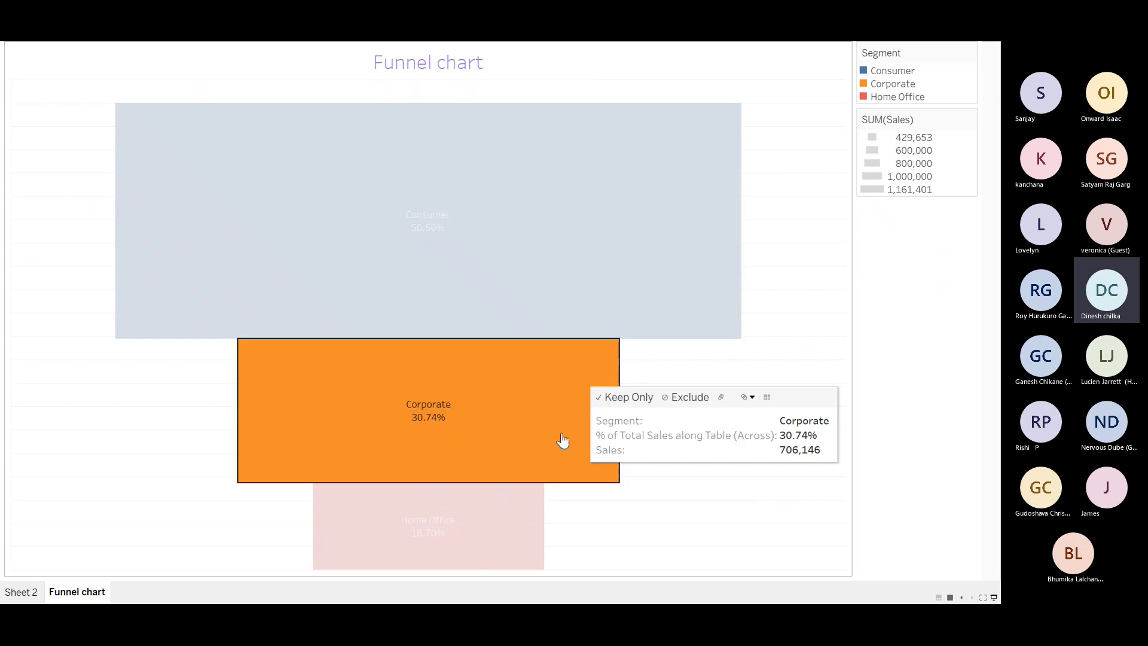
click(502, 525)
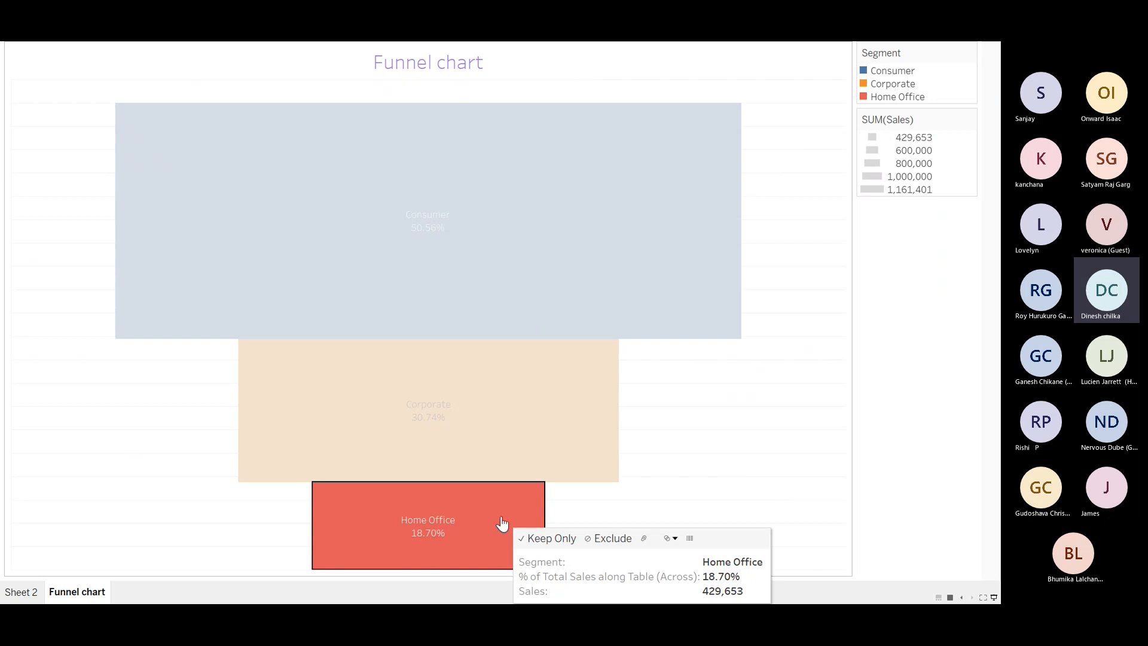
click(845, 371)
click(876, 282)
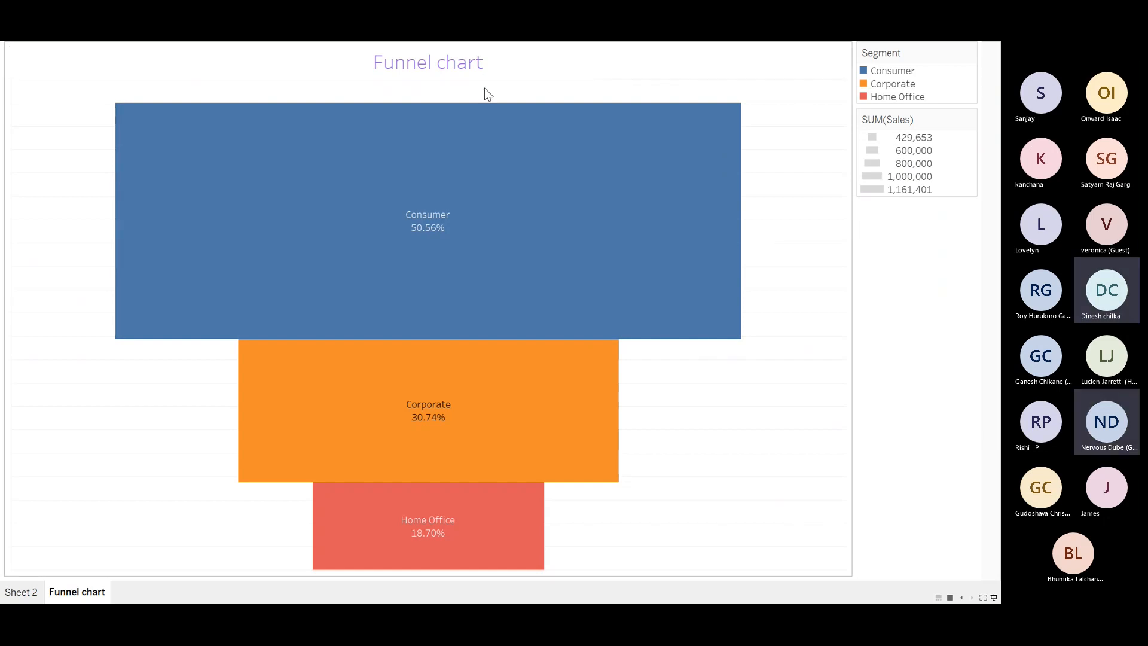
mouse_move(485, 103)
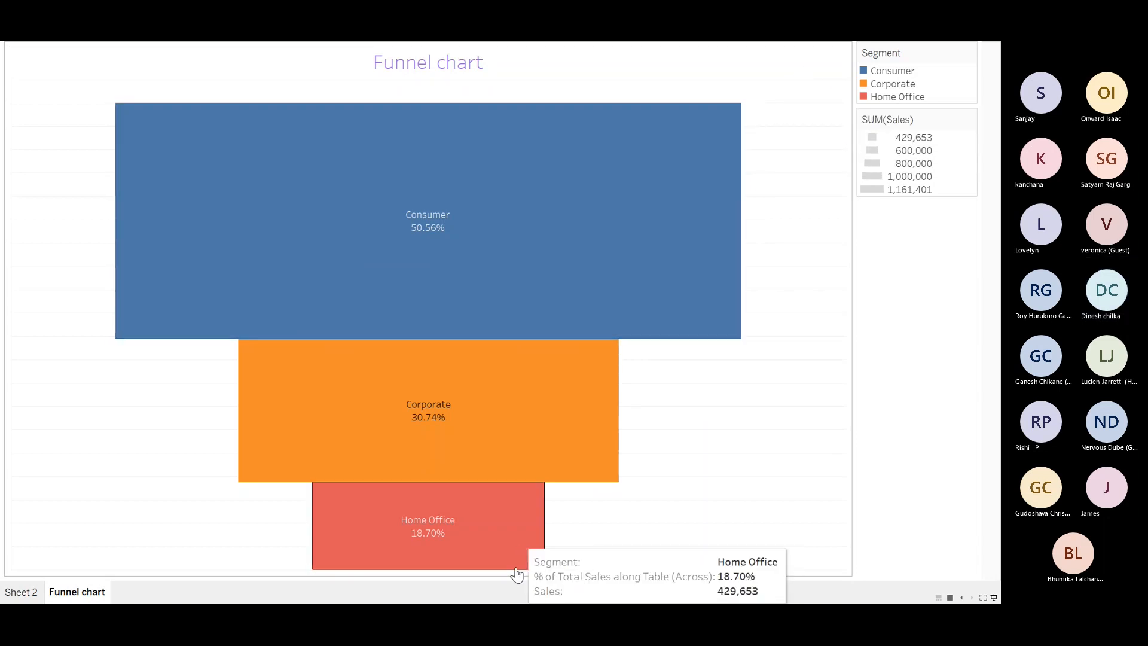
click(525, 519)
click(740, 406)
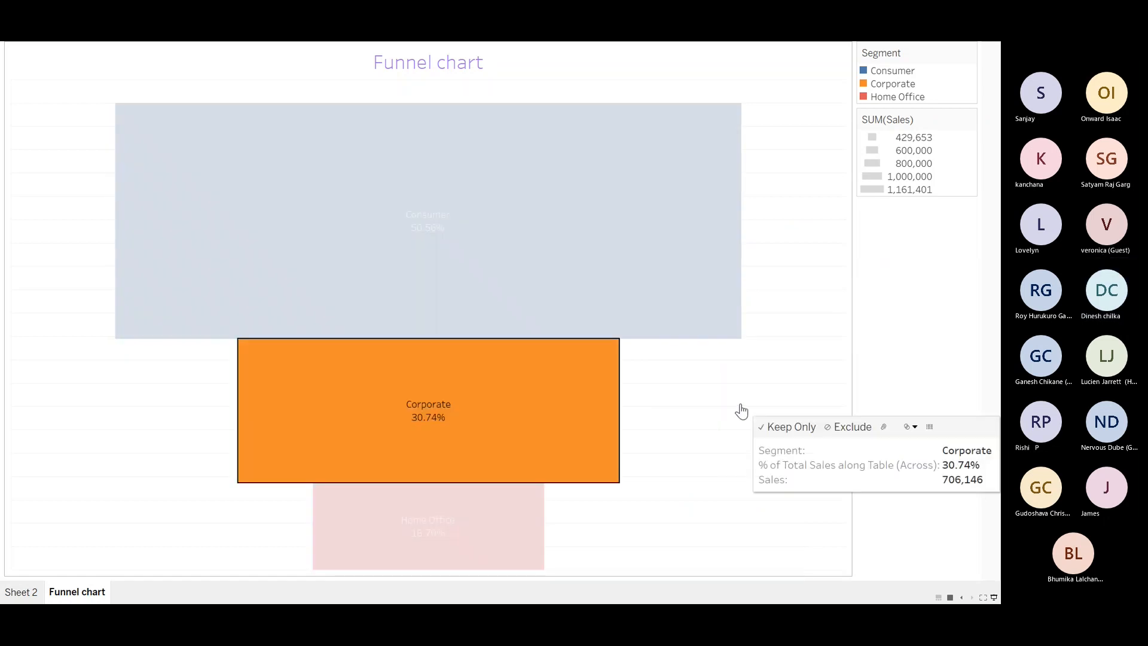
click(824, 300)
click(965, 255)
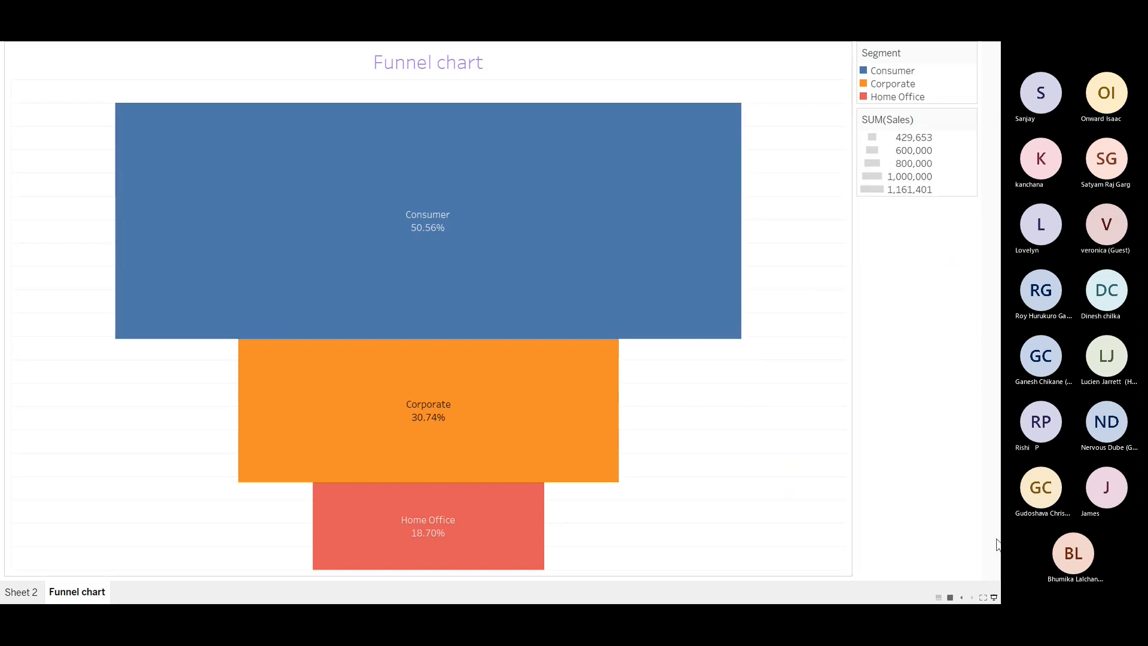
click(993, 598)
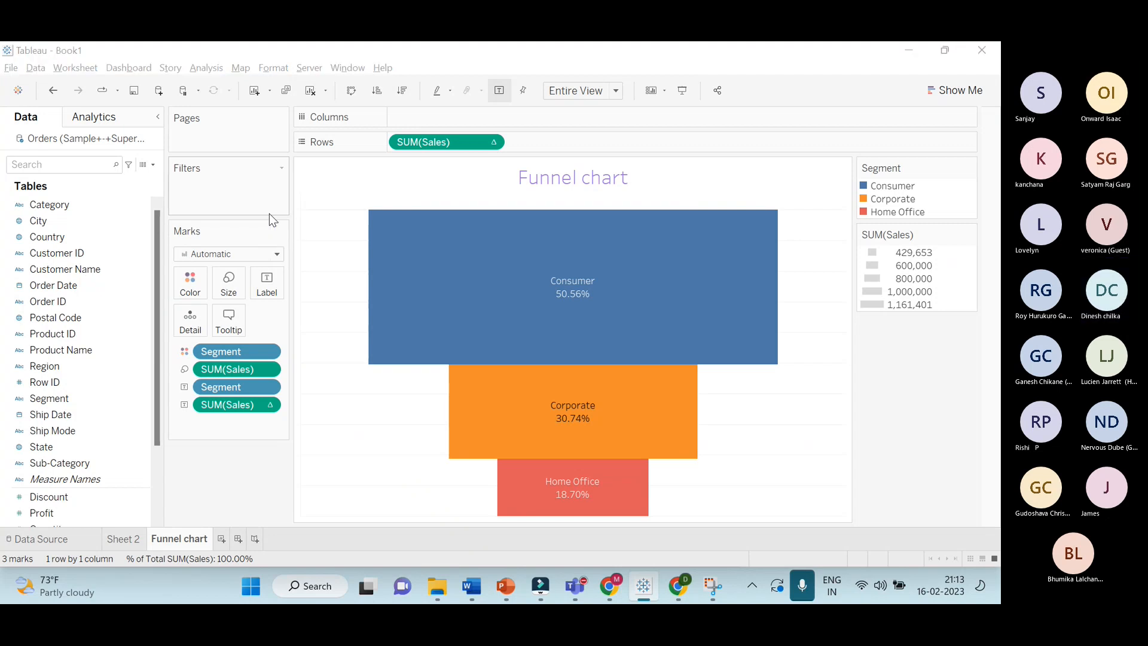
key(alt+Tab)
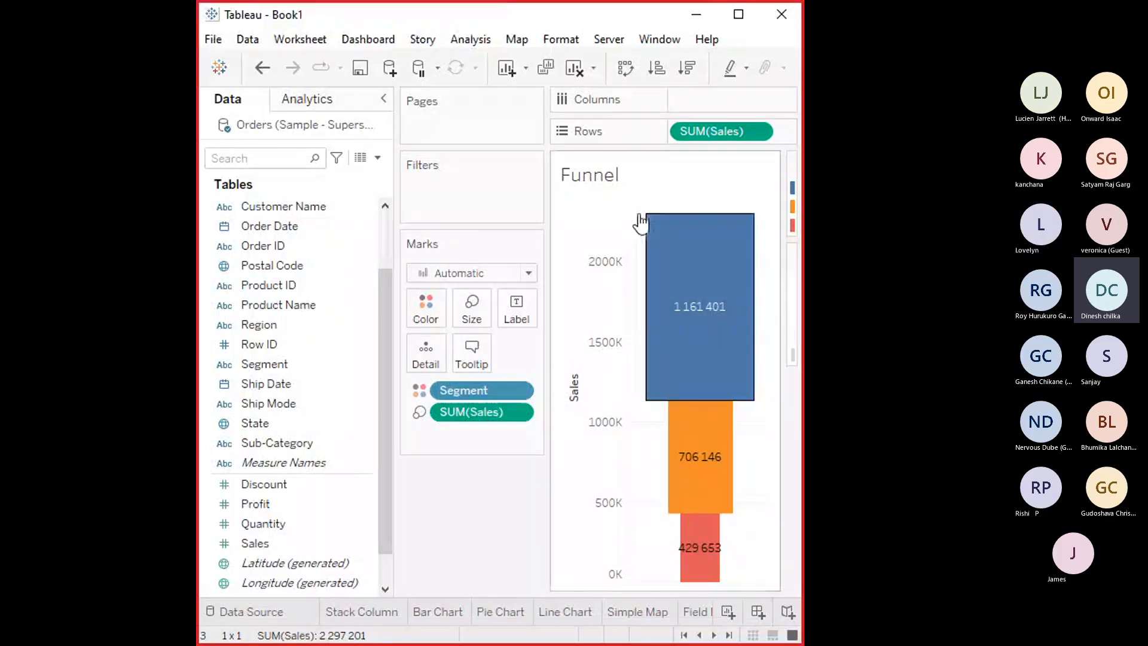
click(777, 16)
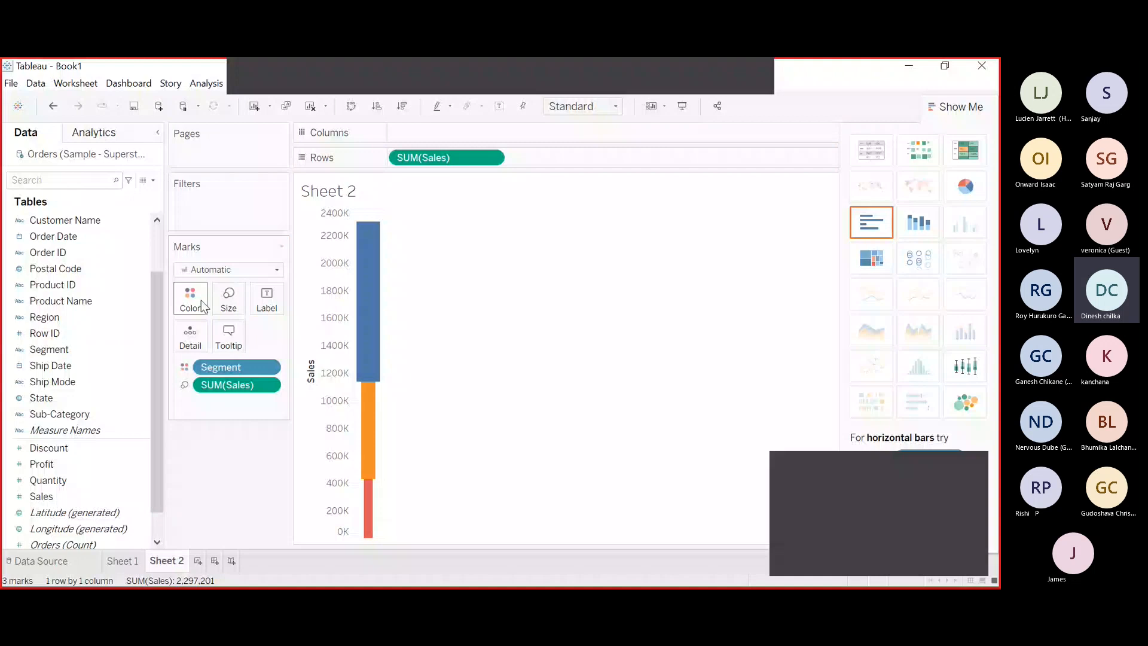
Fit the Sheet 2 funnel to Entire View and show its mark labels
click(615, 106)
click(575, 168)
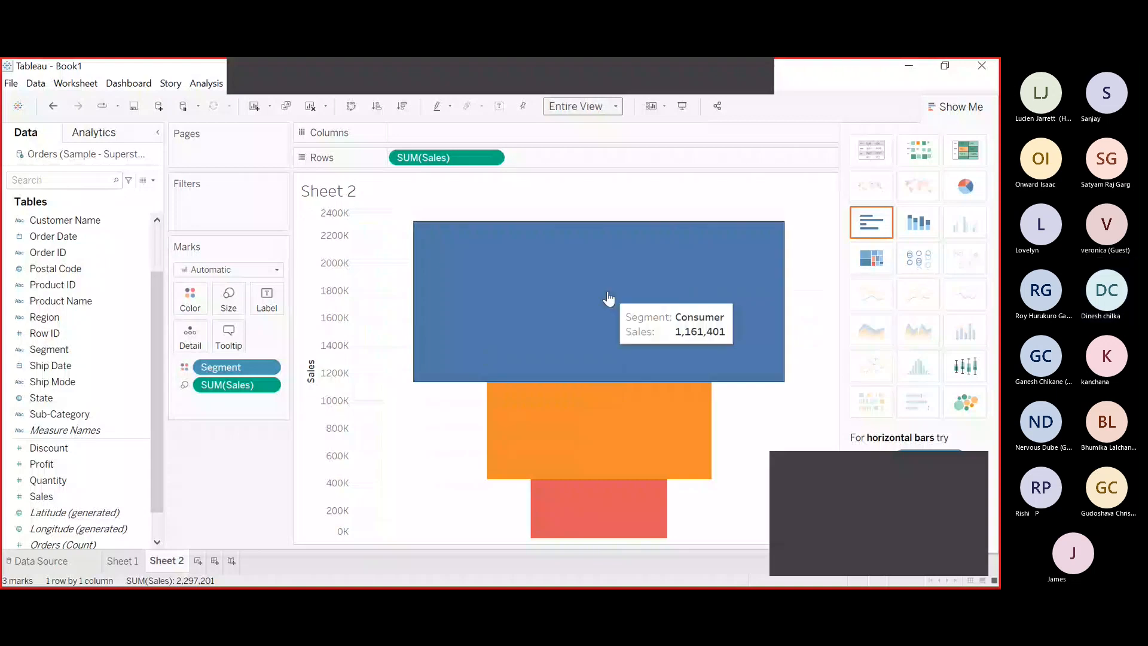
click(500, 106)
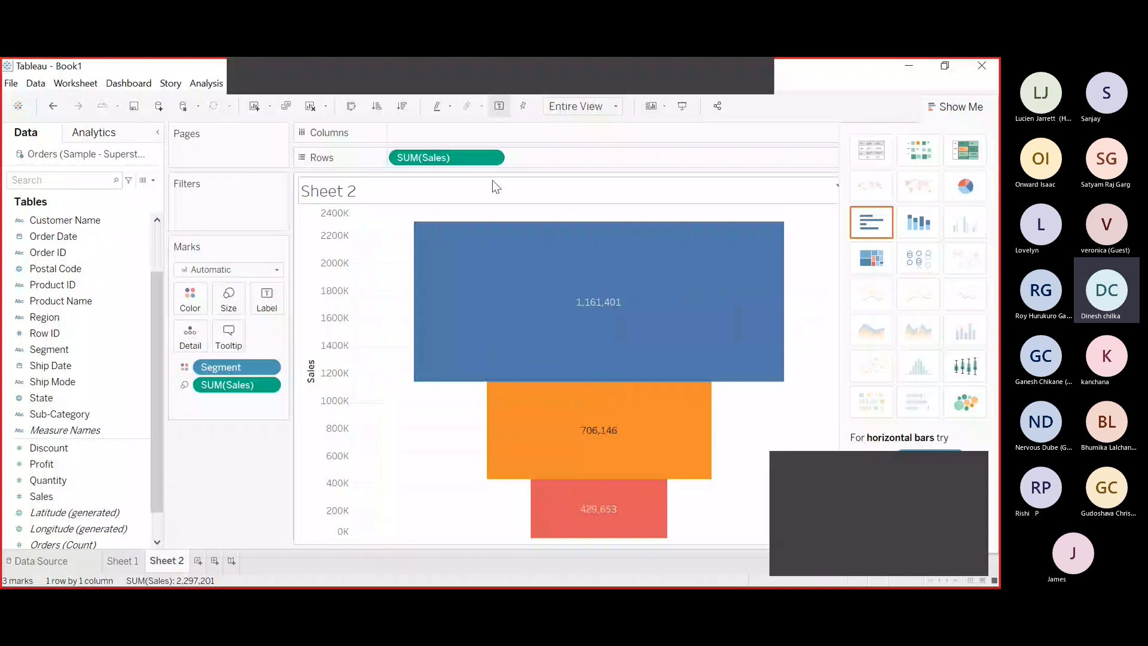
mouse_move(411, 403)
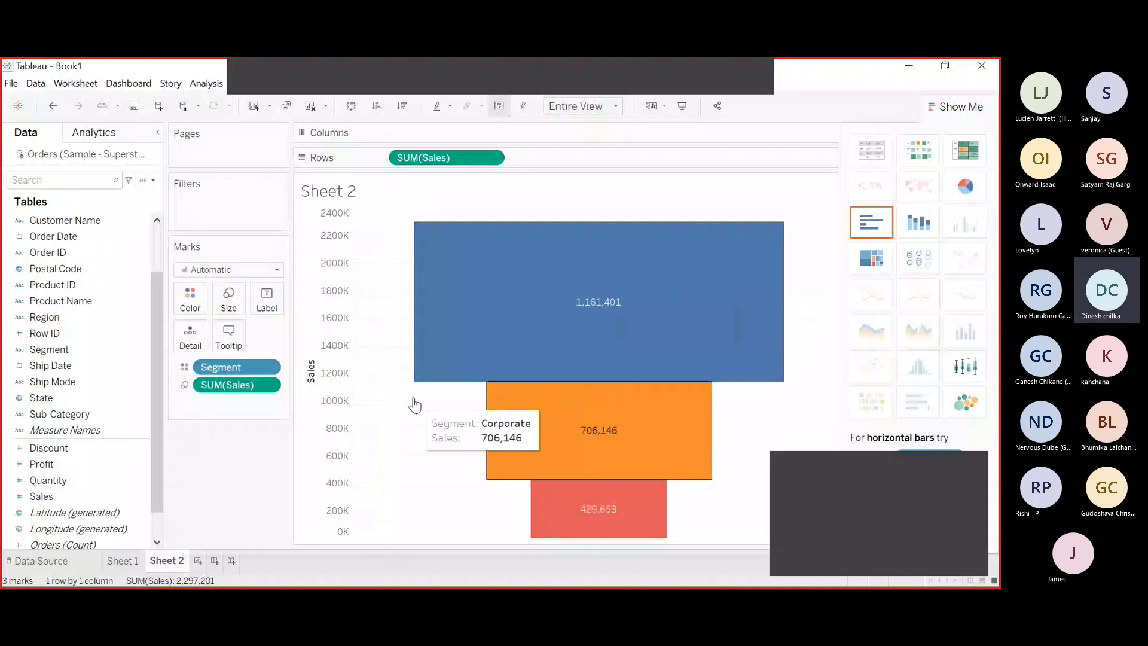
mouse_move(536, 318)
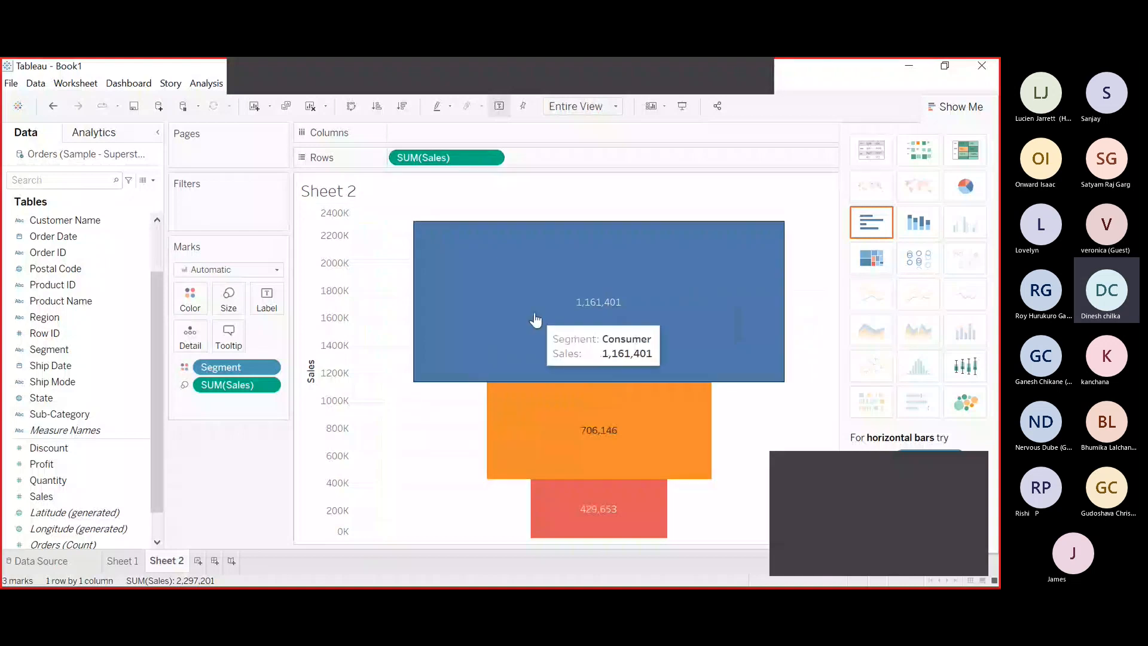
click(566, 306)
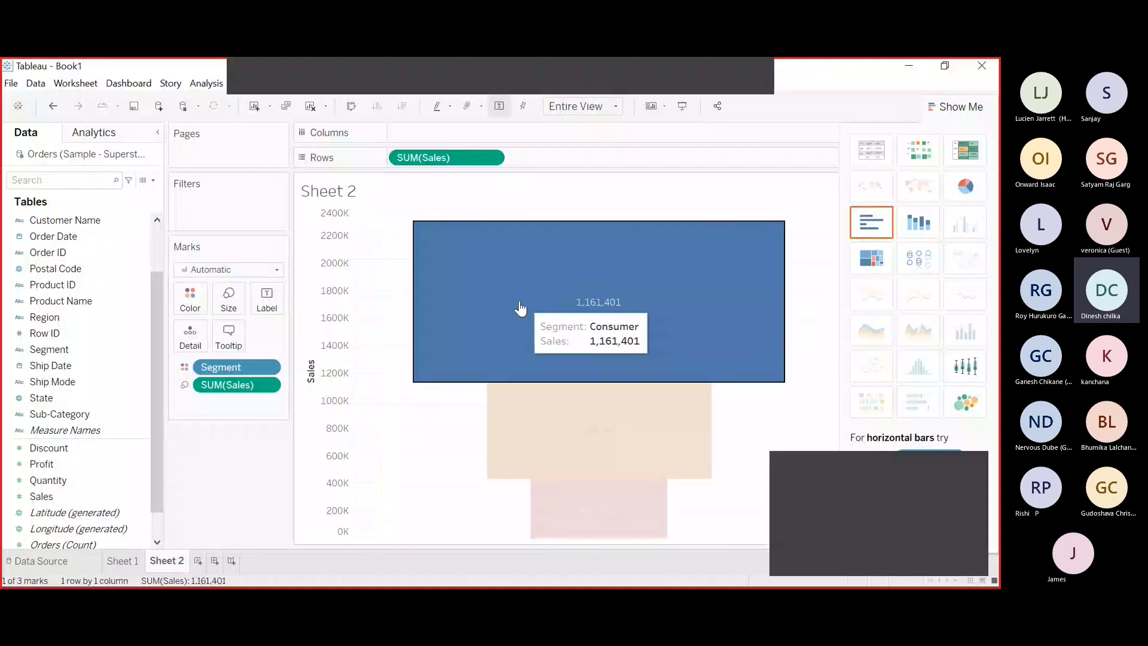
click(244, 451)
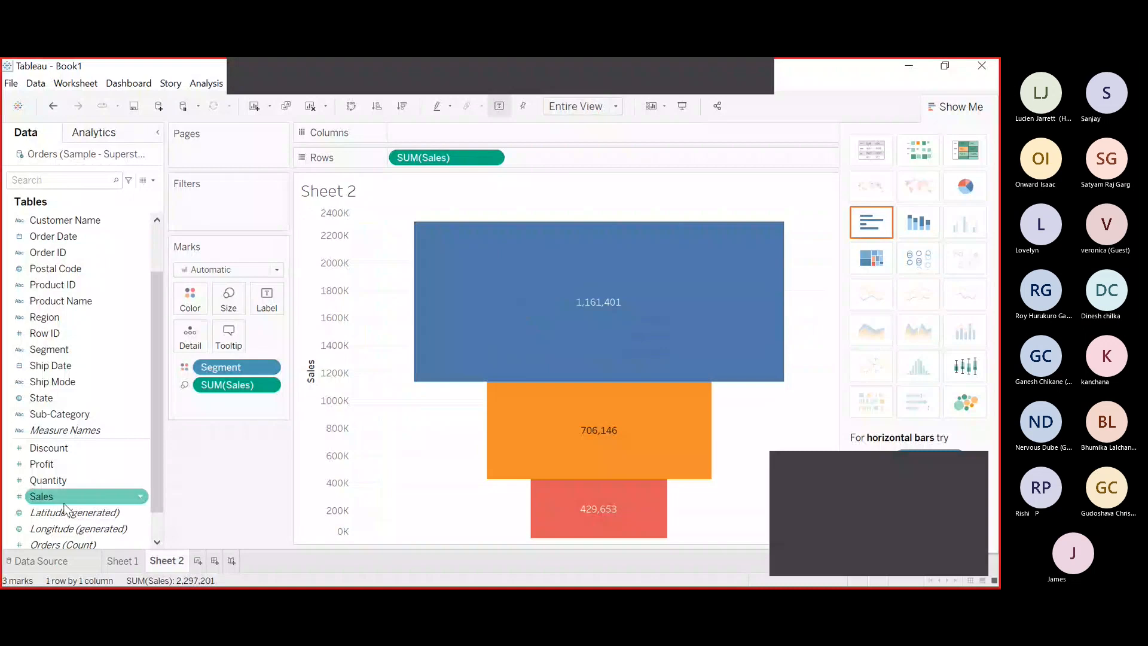
Label the Sheet 2 funnel with Segment and Sales, showing the Sales label as Percent of Total
drag(49, 349, 261, 301)
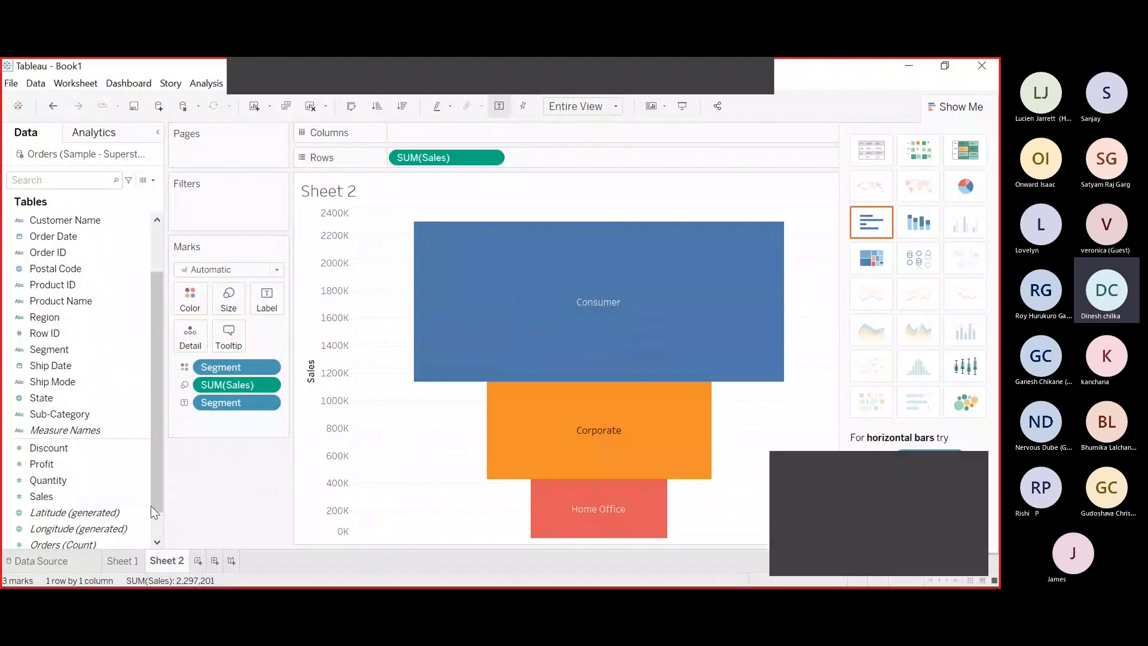
click(66, 429)
click(80, 495)
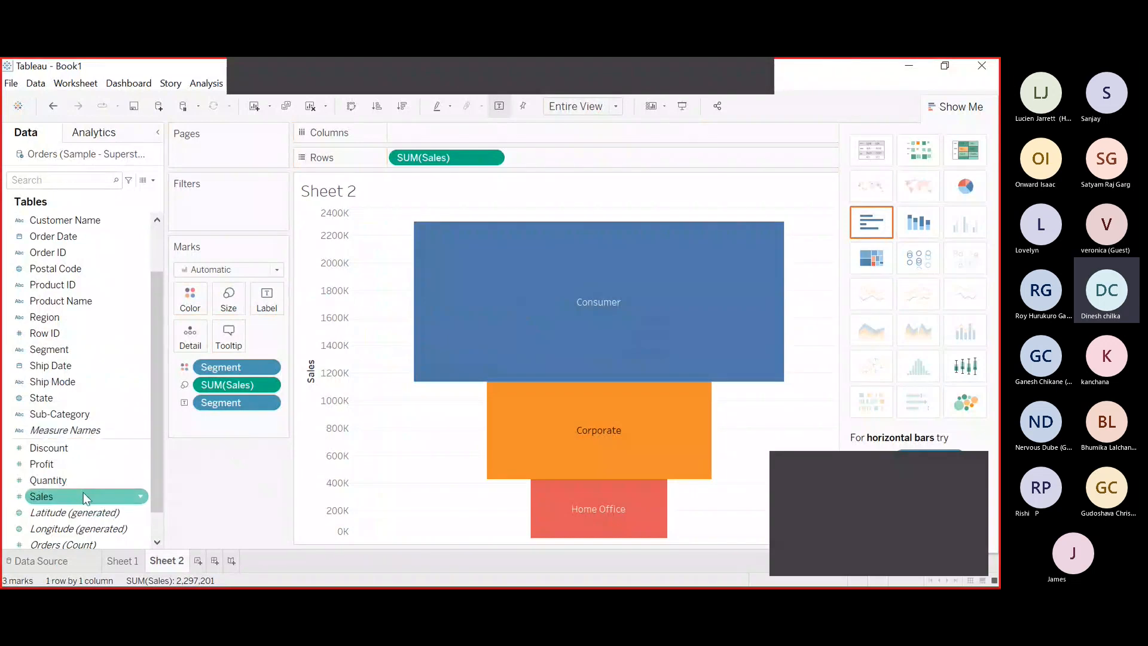
drag(84, 492, 277, 298)
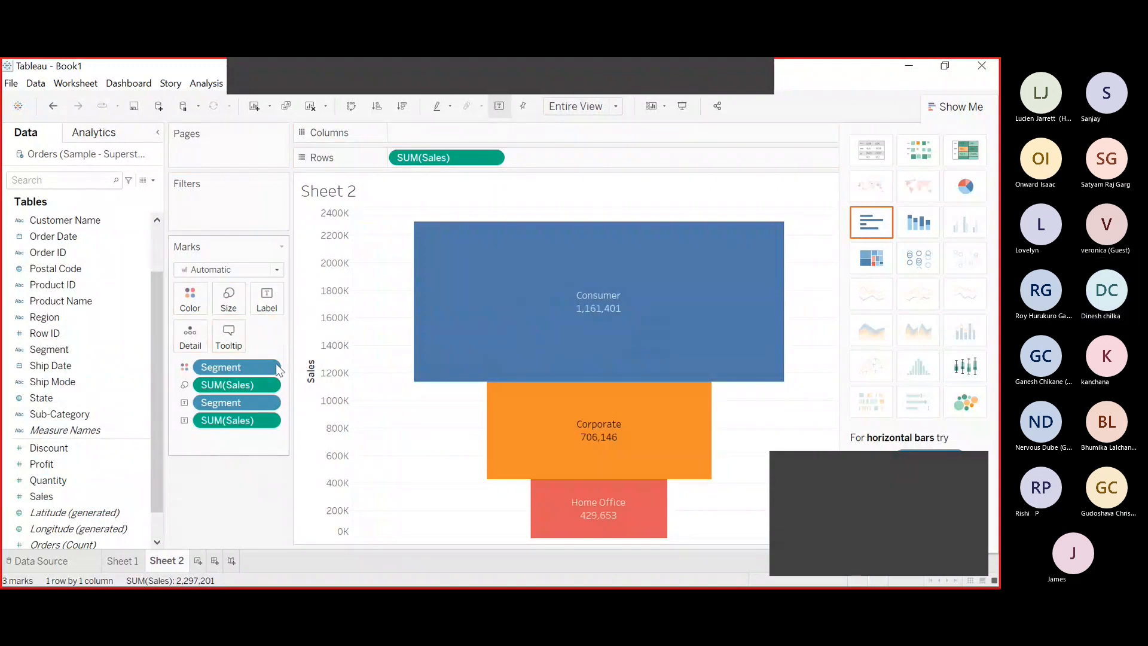
click(267, 421)
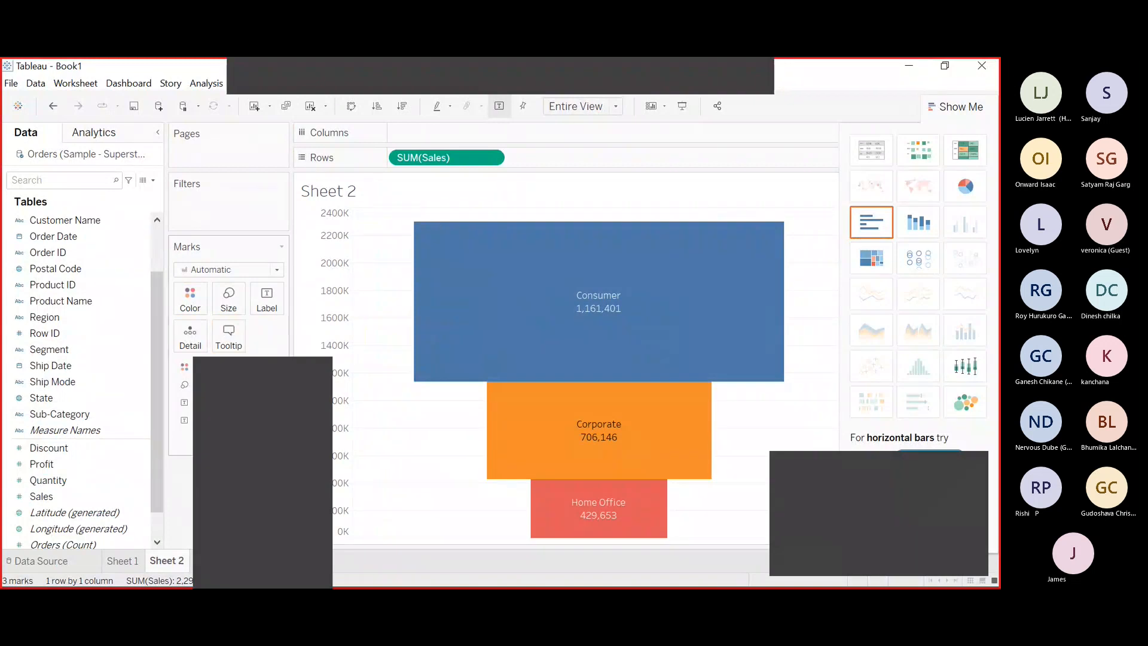
mouse_move(326, 572)
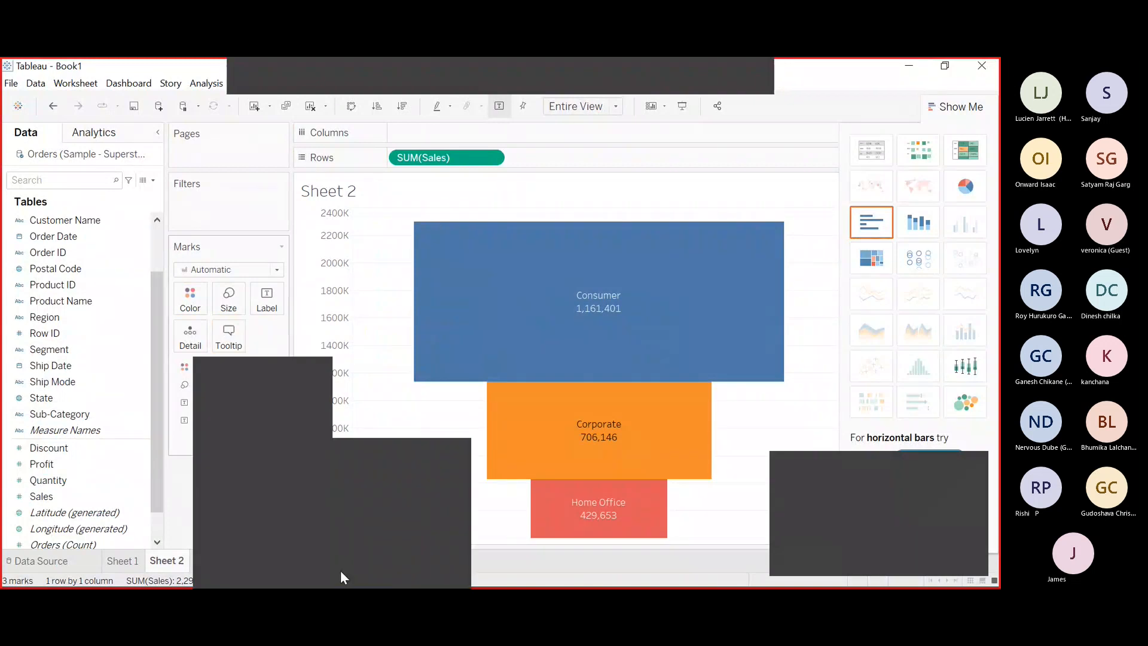
click(396, 493)
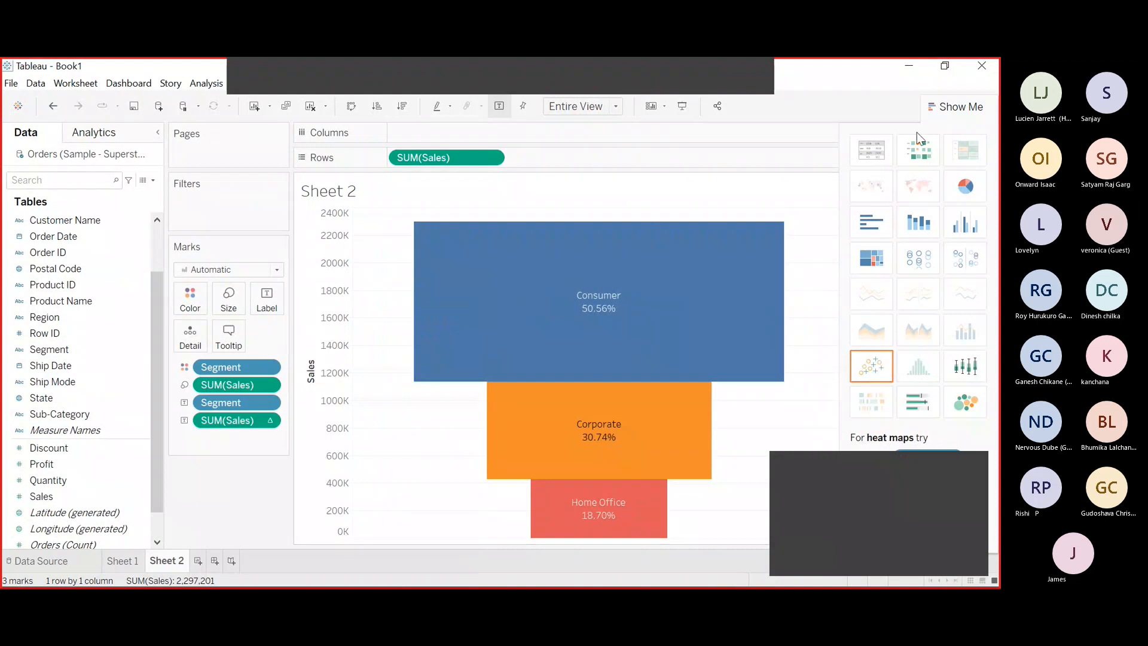
Close the suggested chart types and preview Sheet 2 briefly in presentation mode
click(959, 108)
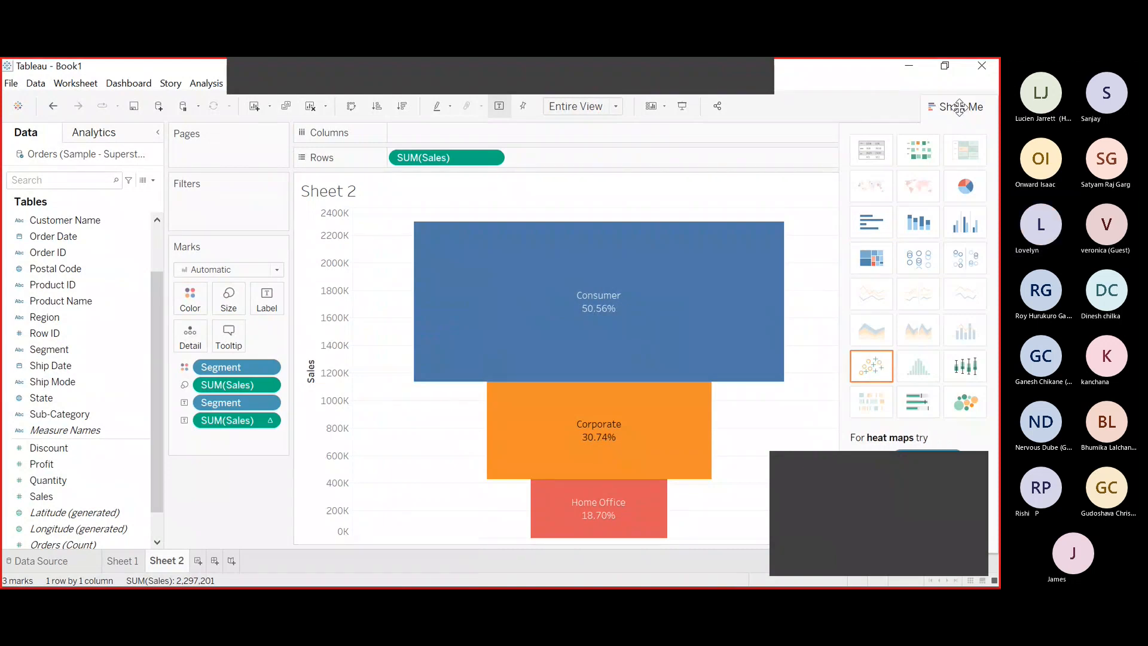
click(683, 107)
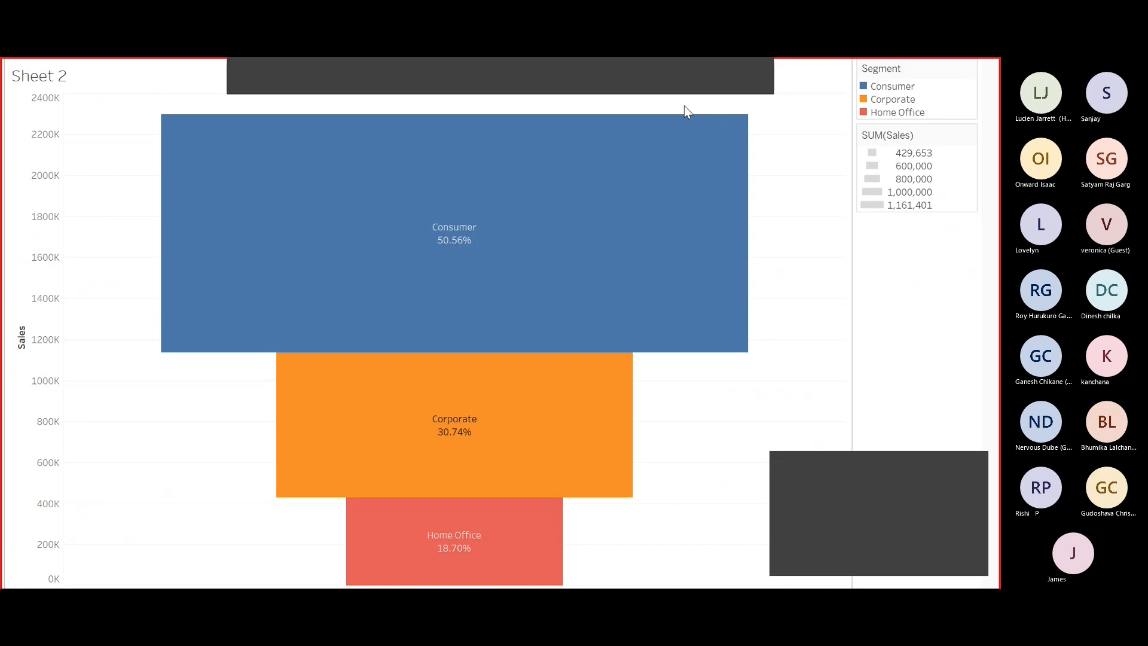
key(Escape)
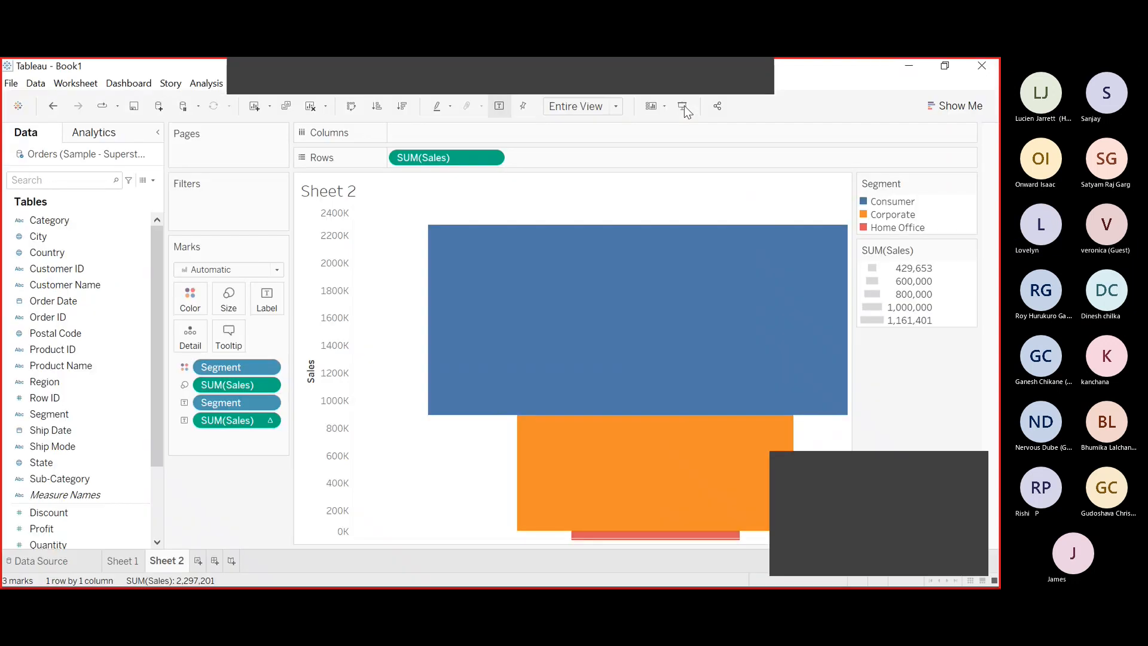
Replace the Sheet 2 title text with Funnel Chart
double_click(338, 194)
text(Funnel <Sheet Name>)
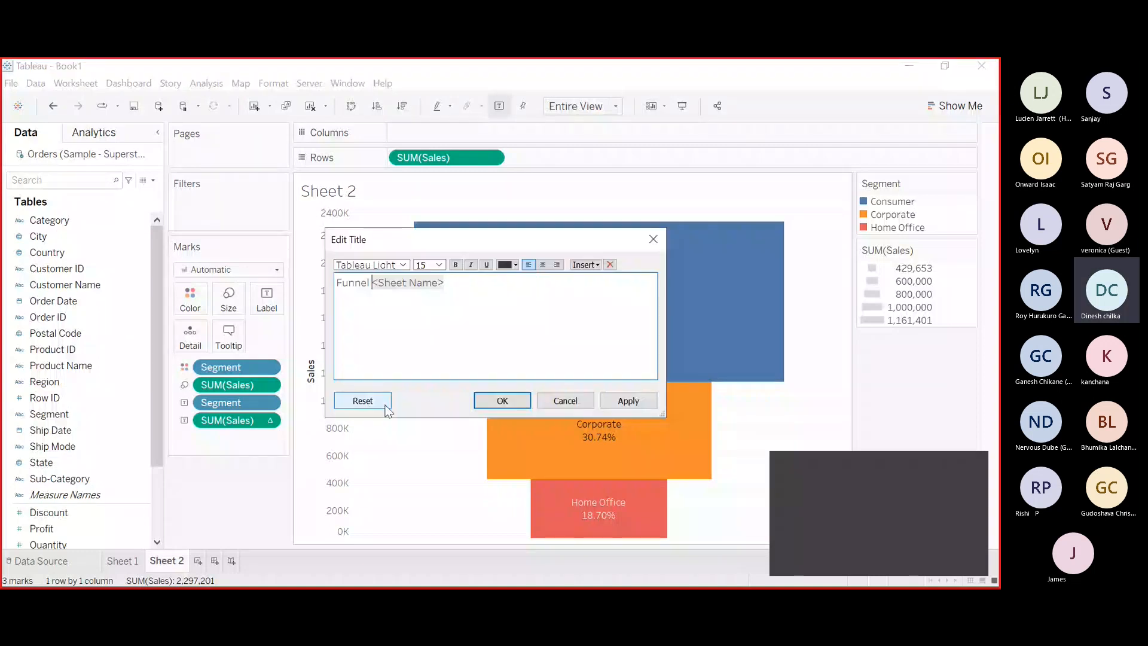
key(Delete)
text(Chart)
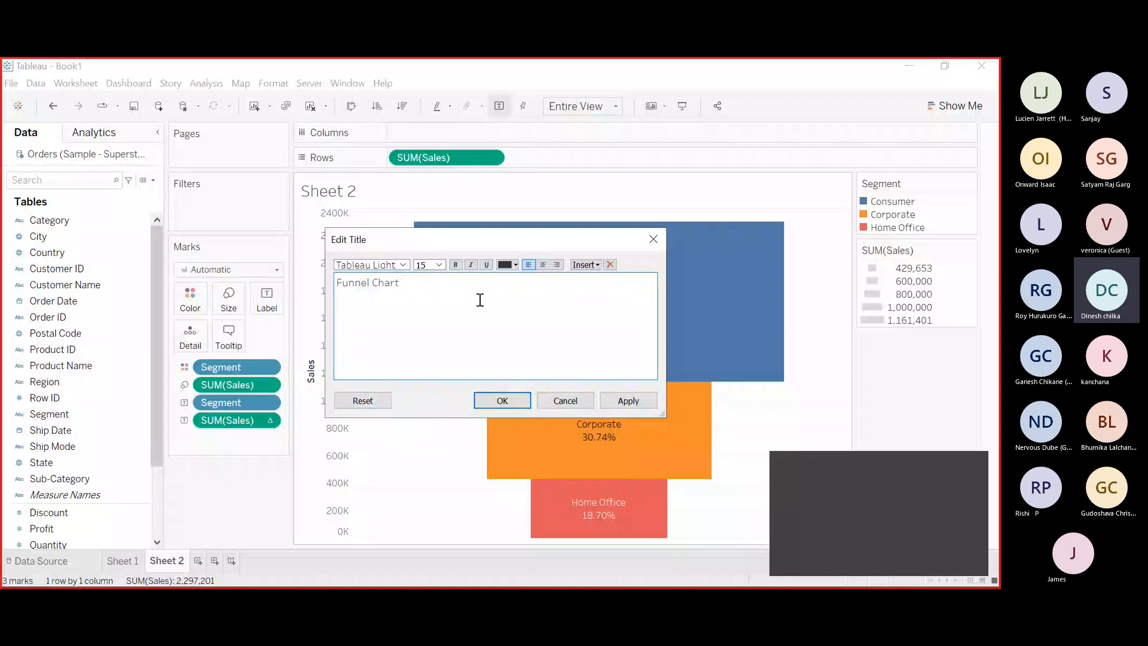
Center the Funnel Chart title, choose font size 18 and a mauve text color, and apply the title settings
click(544, 264)
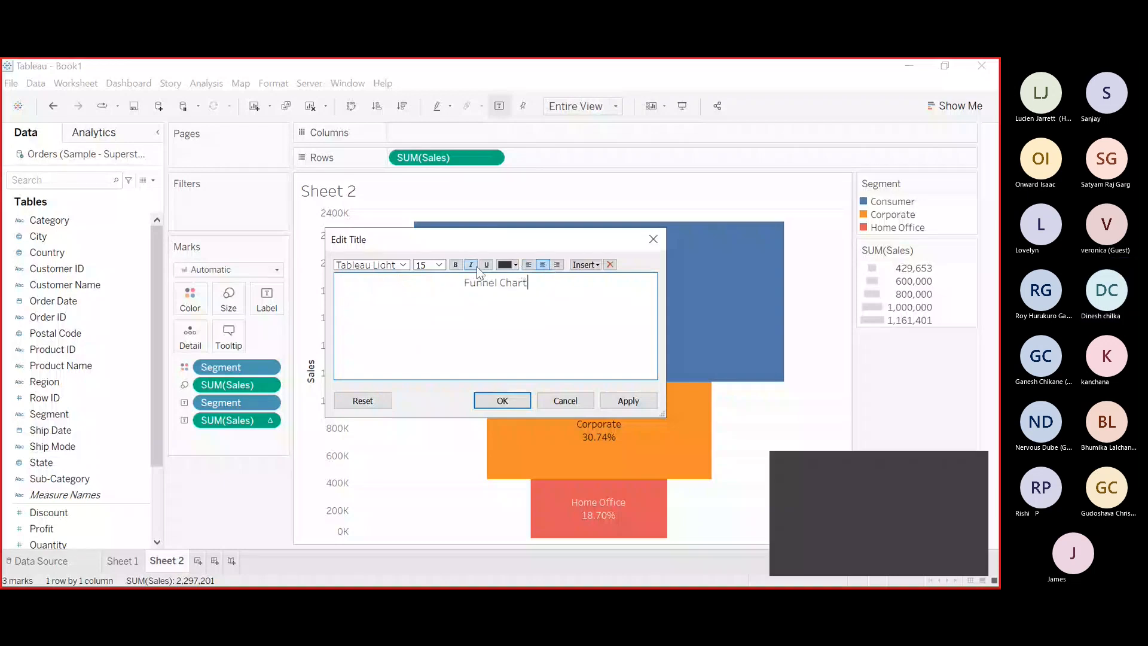
click(439, 265)
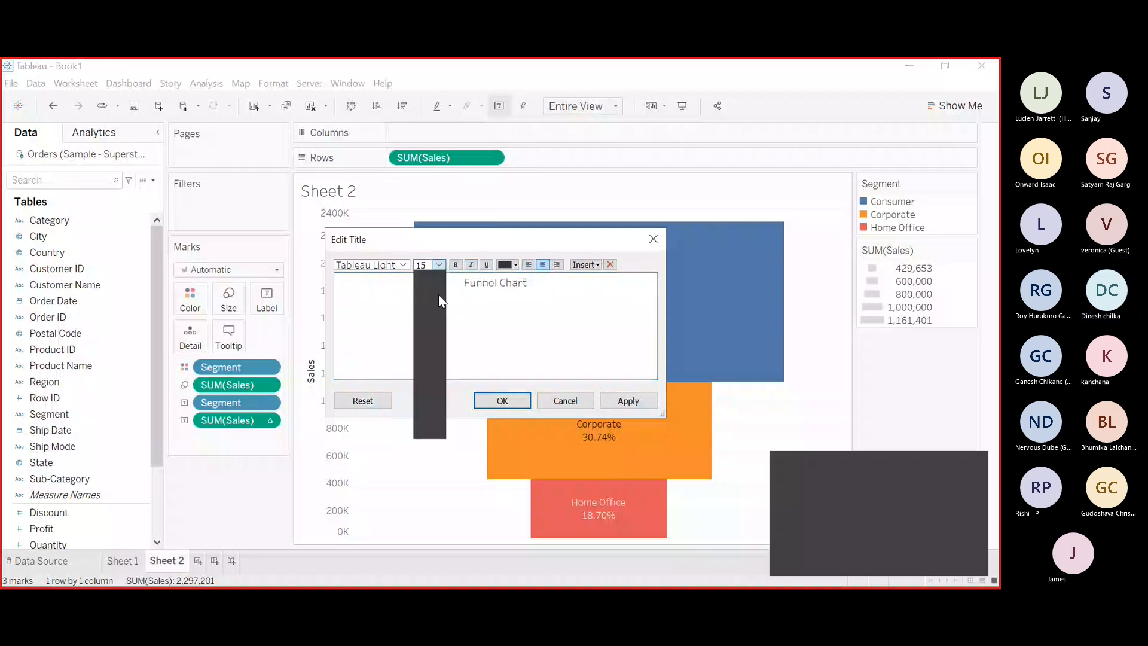
click(425, 357)
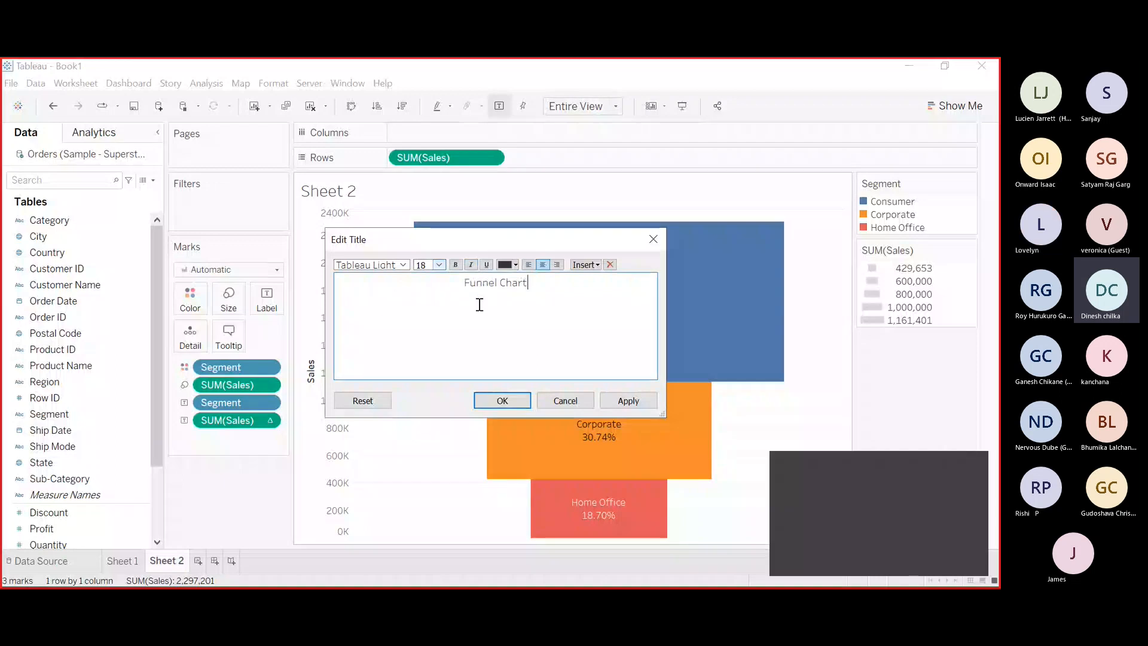
click(516, 265)
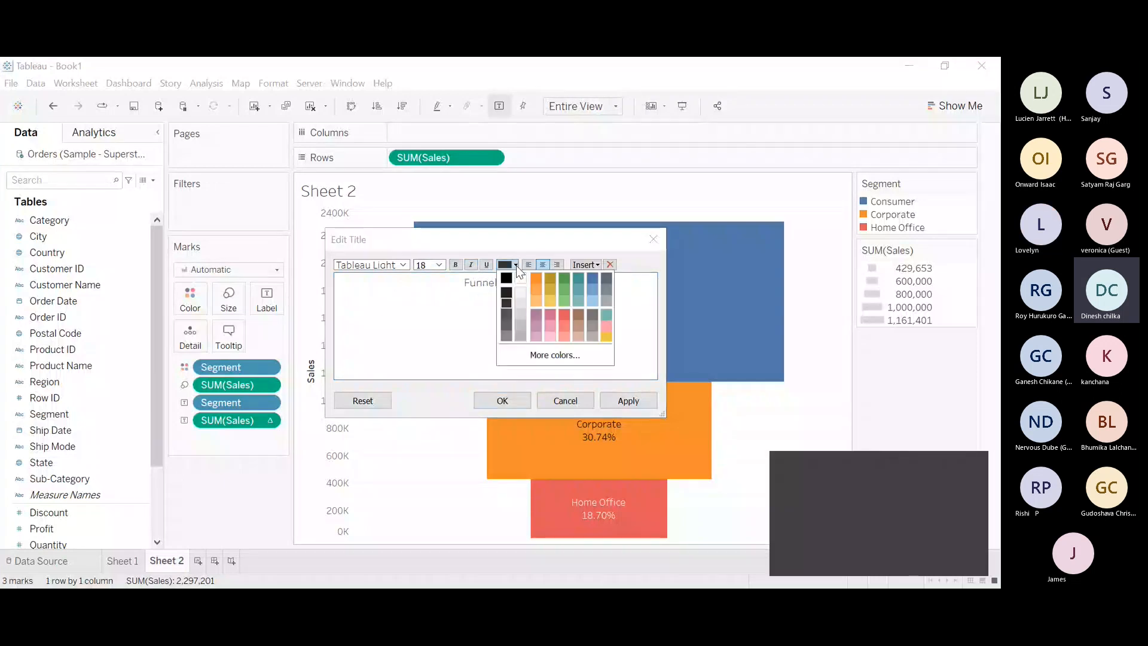
click(536, 311)
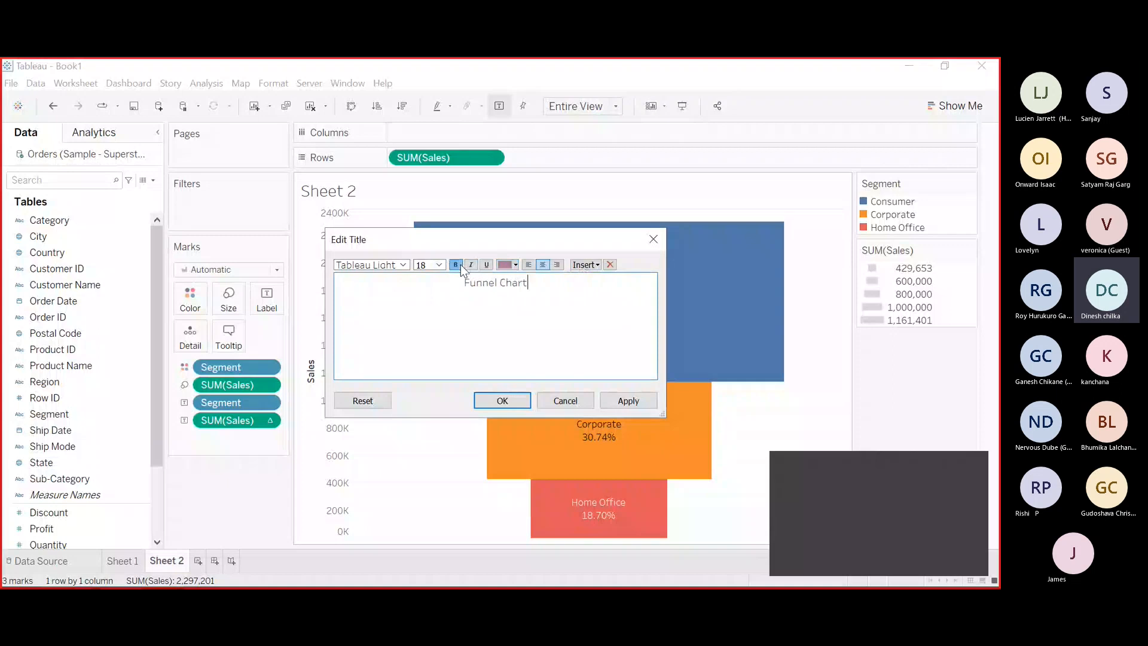
click(511, 399)
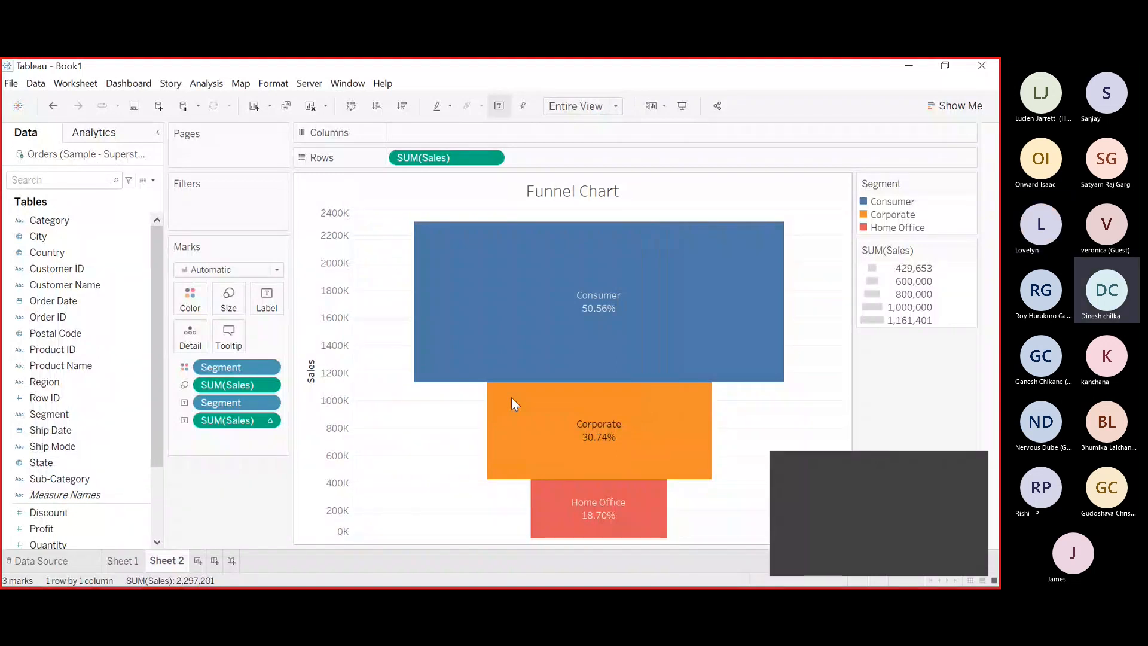
Preview the titled funnel chart in presentation mode and return to the worksheet
mouse_move(502, 278)
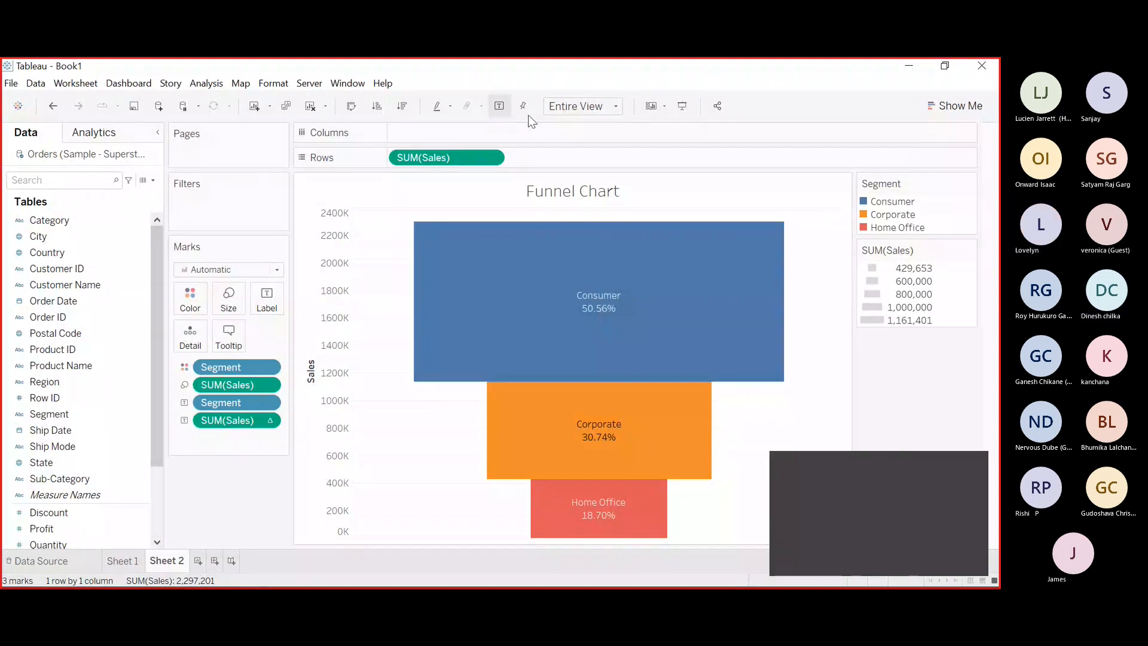
click(677, 105)
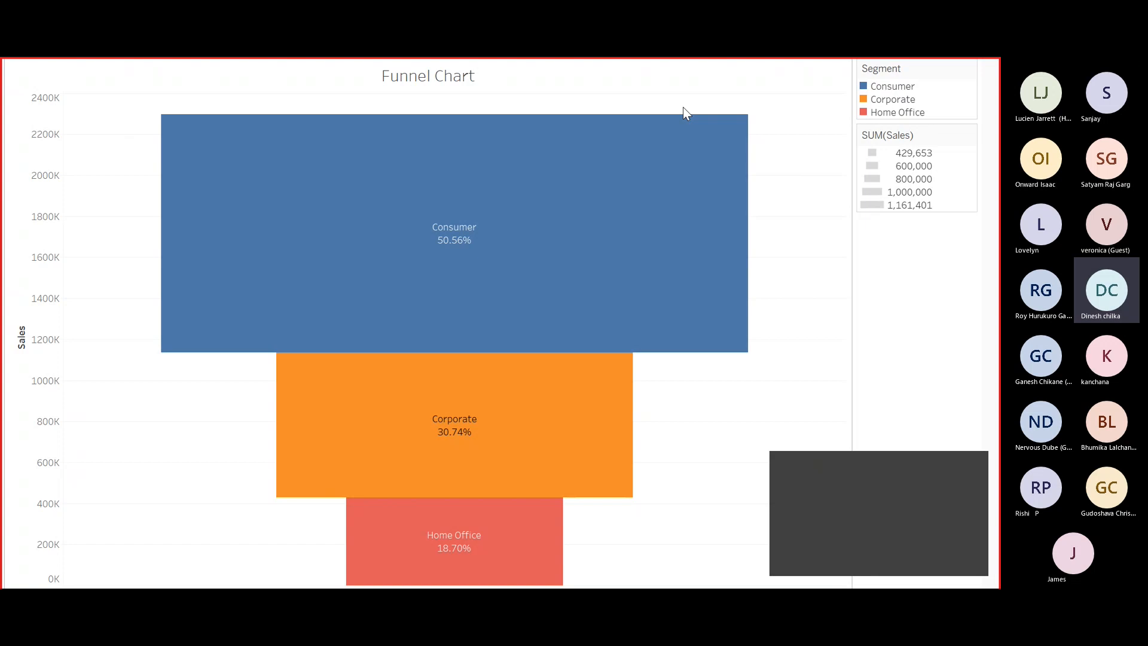
key(Escape)
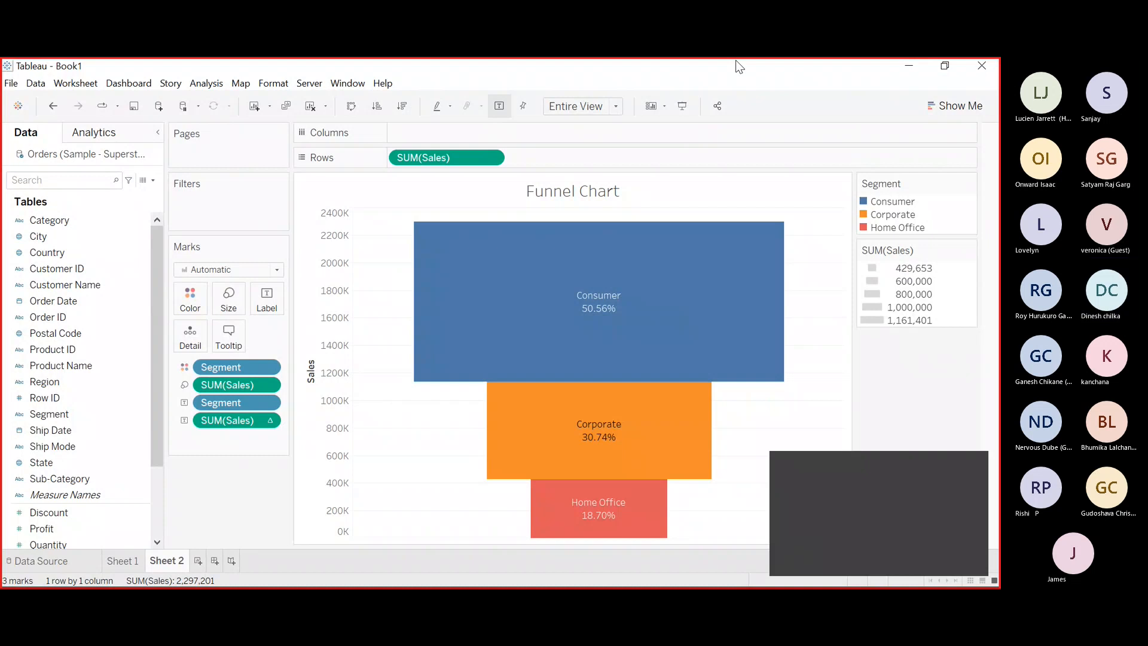
Hide the Sales axis header of the funnel chart and check the result briefly in presentation mode
click(969, 250)
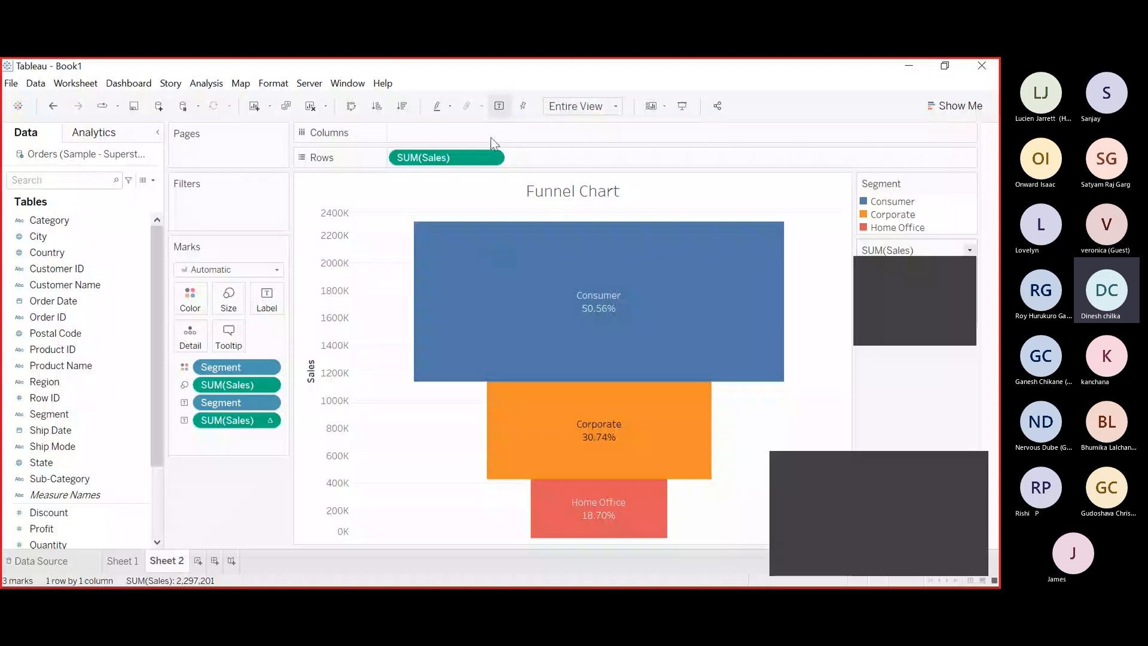
click(312, 380)
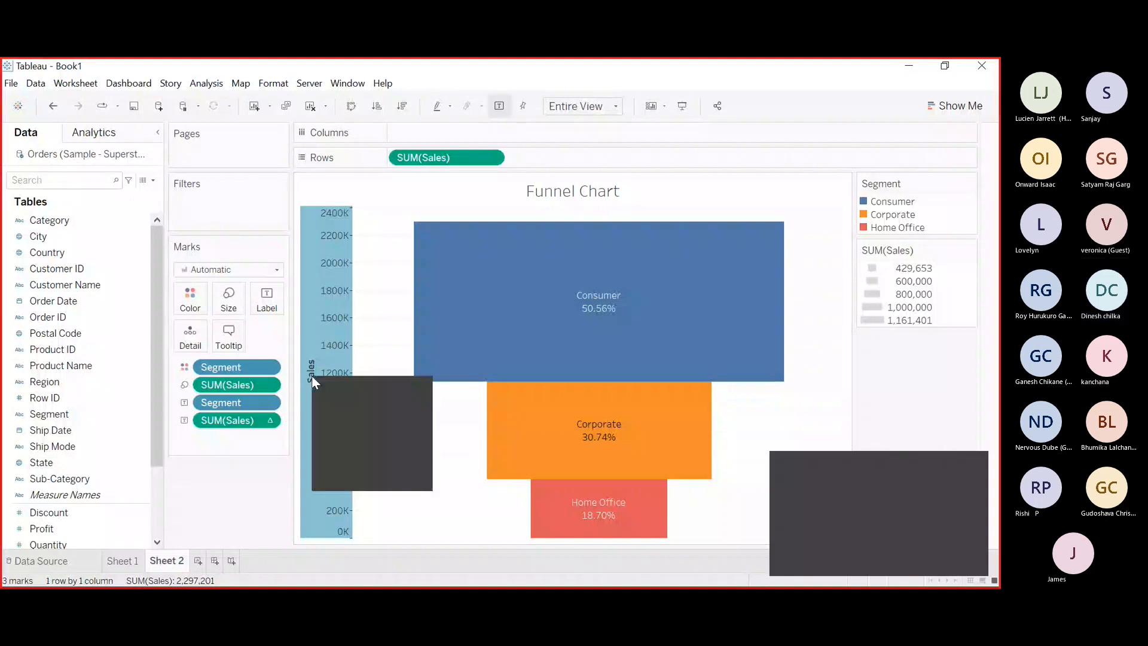
click(373, 438)
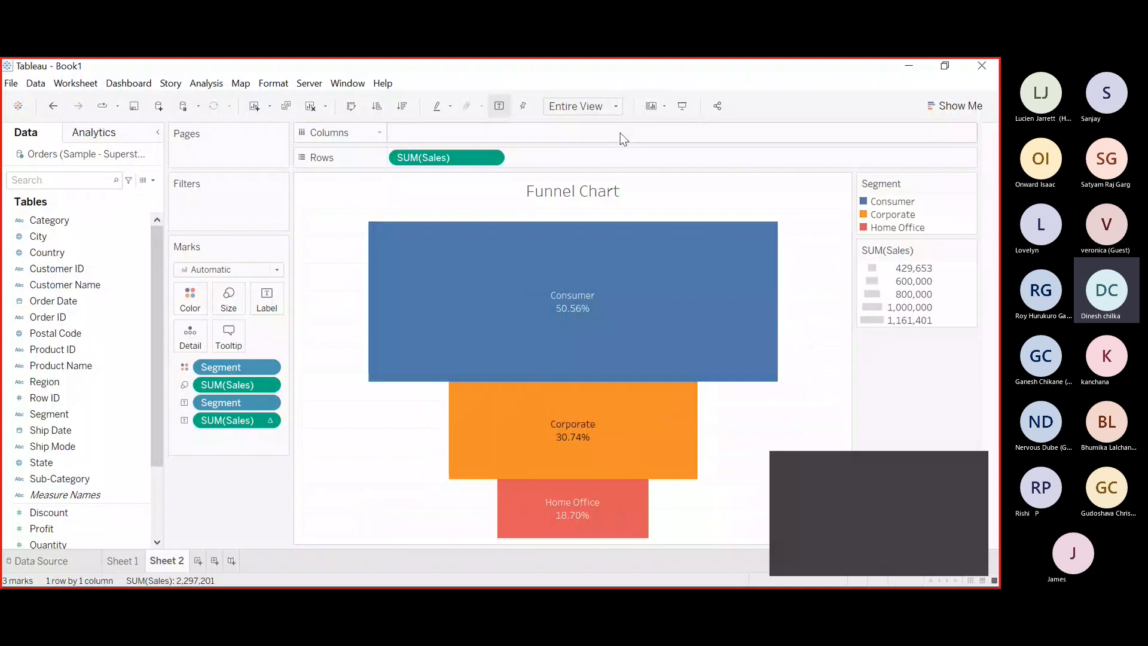
click(681, 106)
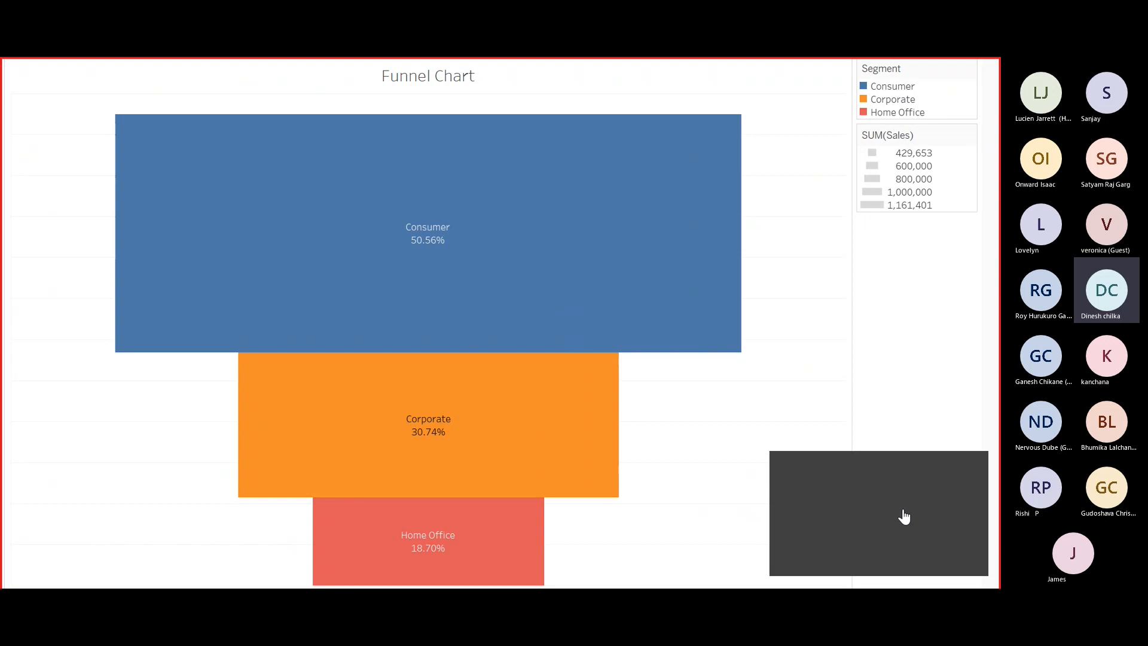
key(Escape)
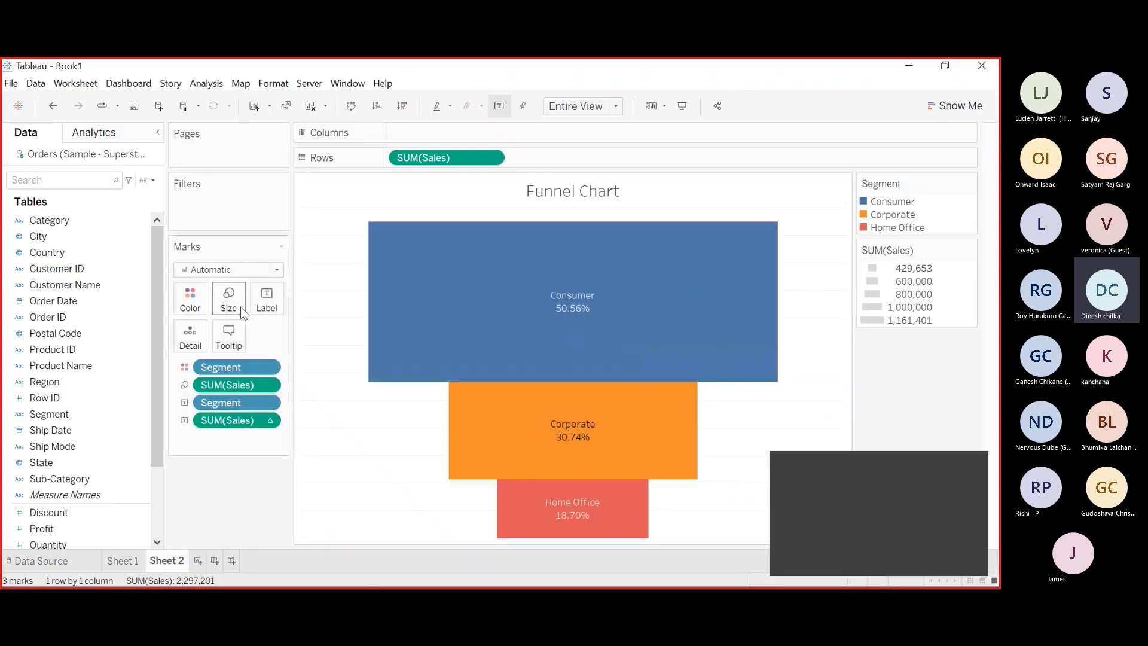
Add a black border to the funnel's marks and leave all segments unselected
click(178, 293)
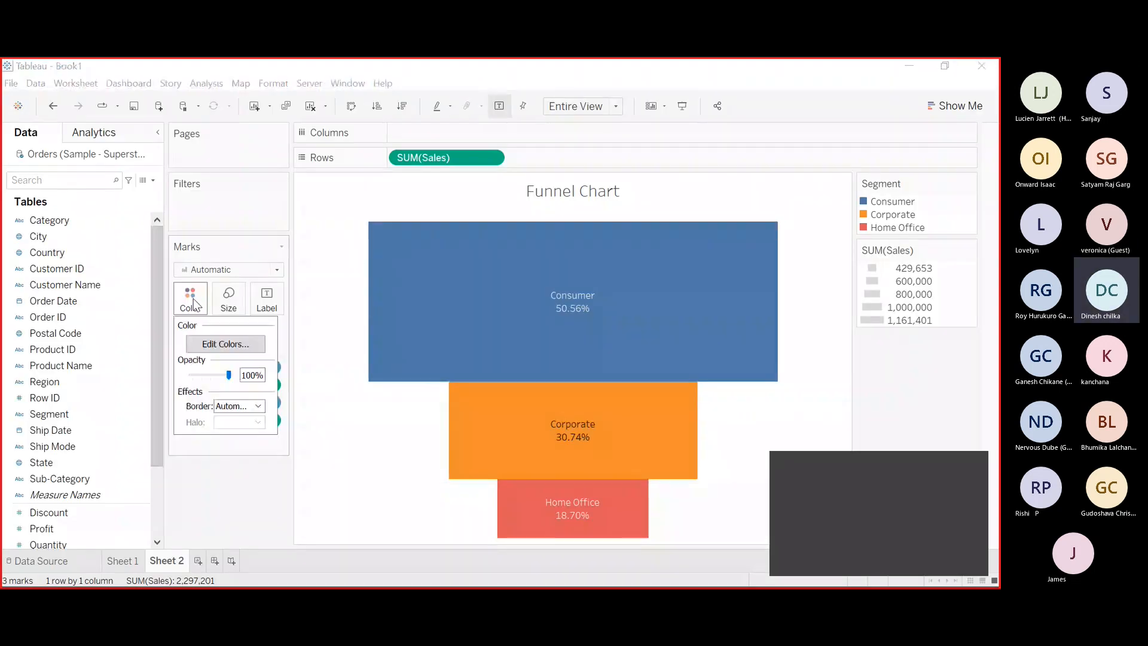
click(259, 406)
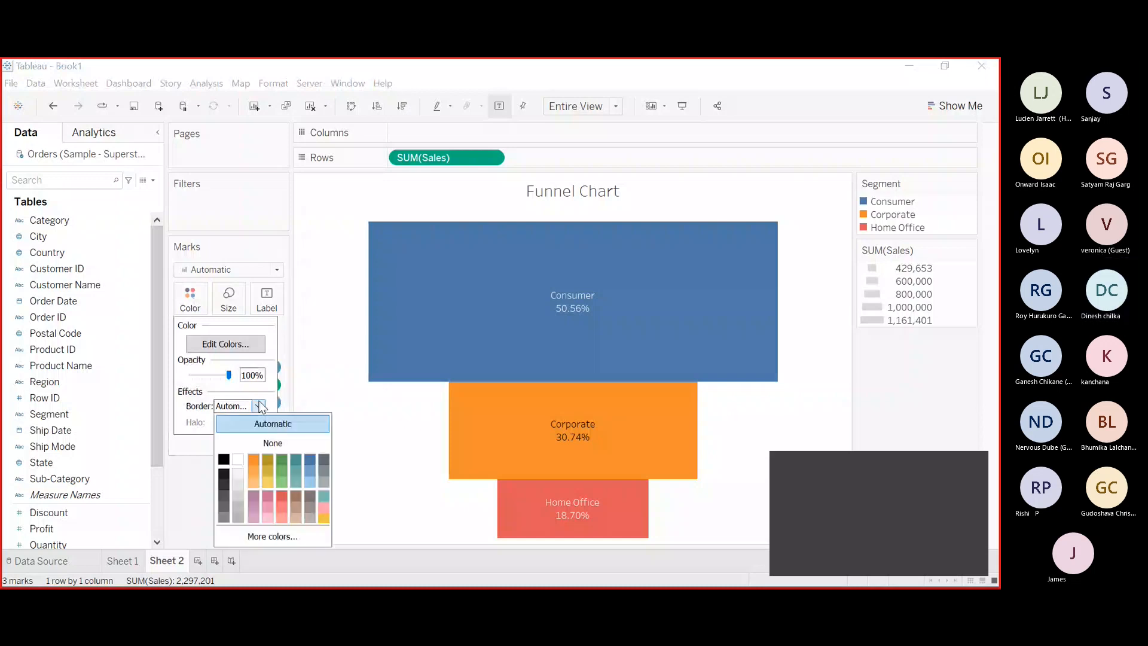
click(224, 460)
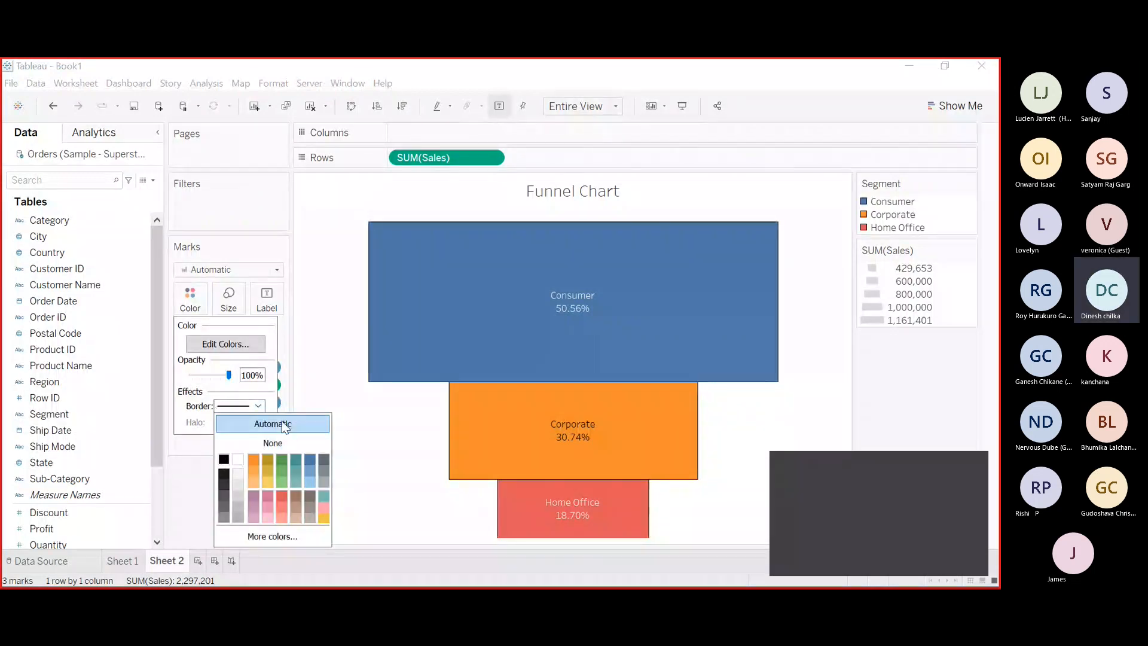
click(331, 389)
click(323, 475)
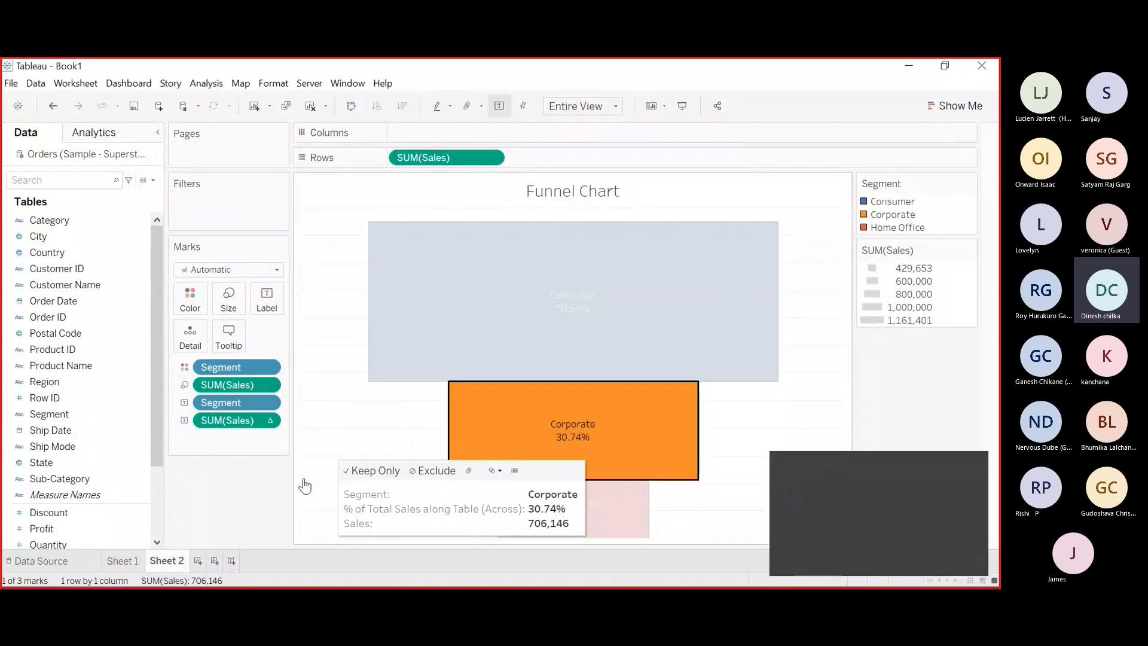
key(Escape)
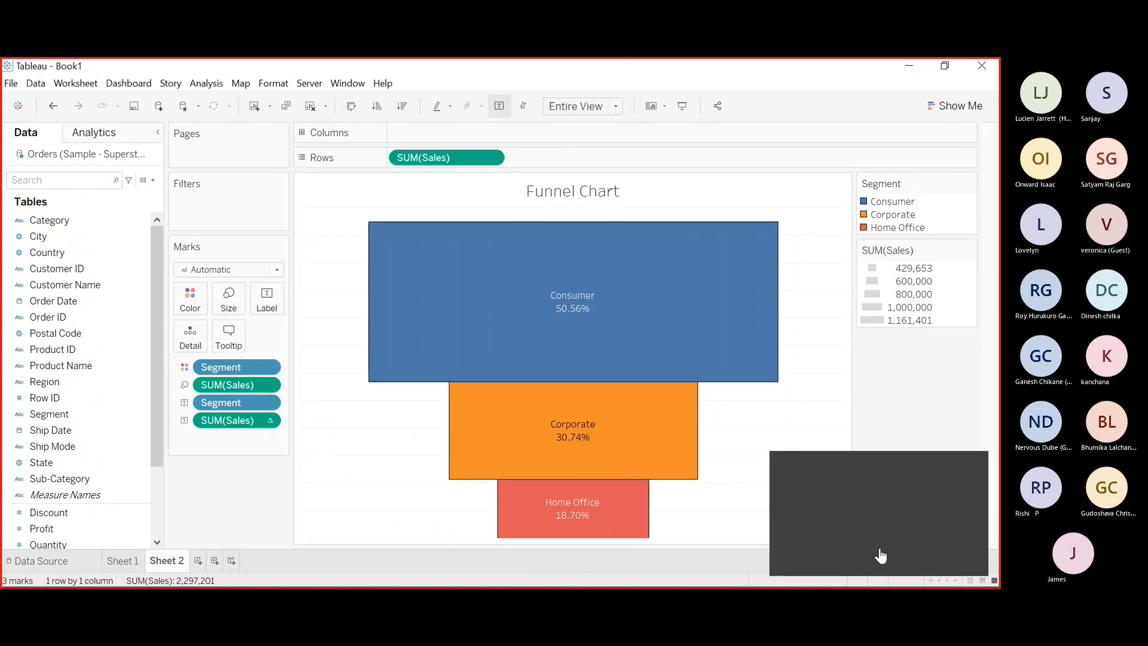
Switch to the PowerPoint workshop deck, view the Advance Funnel Chart slide, and return to the Tableau workbook containing the Funnel chart sheet
click(898, 561)
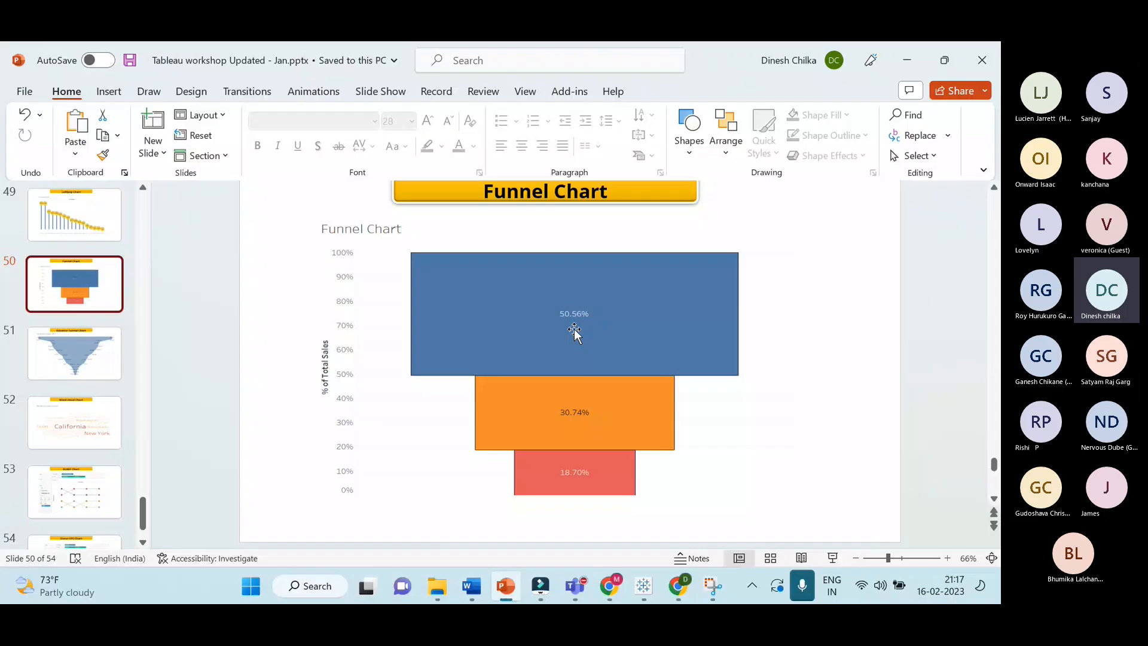
scroll(573, 328, down, 1)
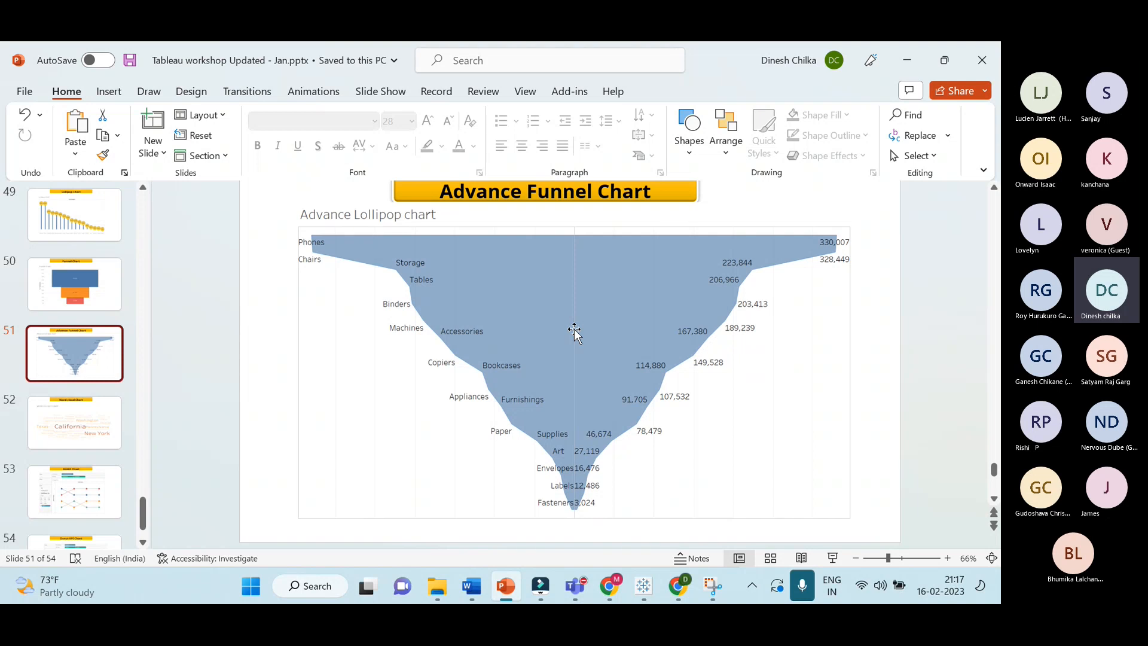
key(alt+Tab)
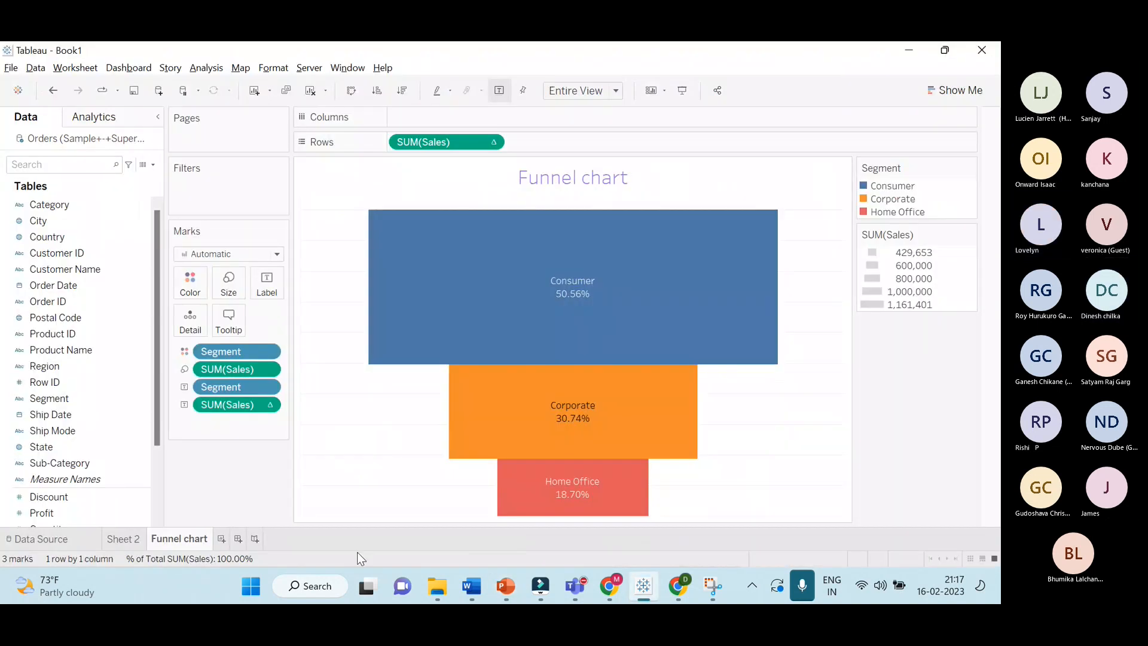
Add a new worksheet after the Funnel chart sheet and name it Advance Funnel chart
click(221, 539)
right_click(242, 539)
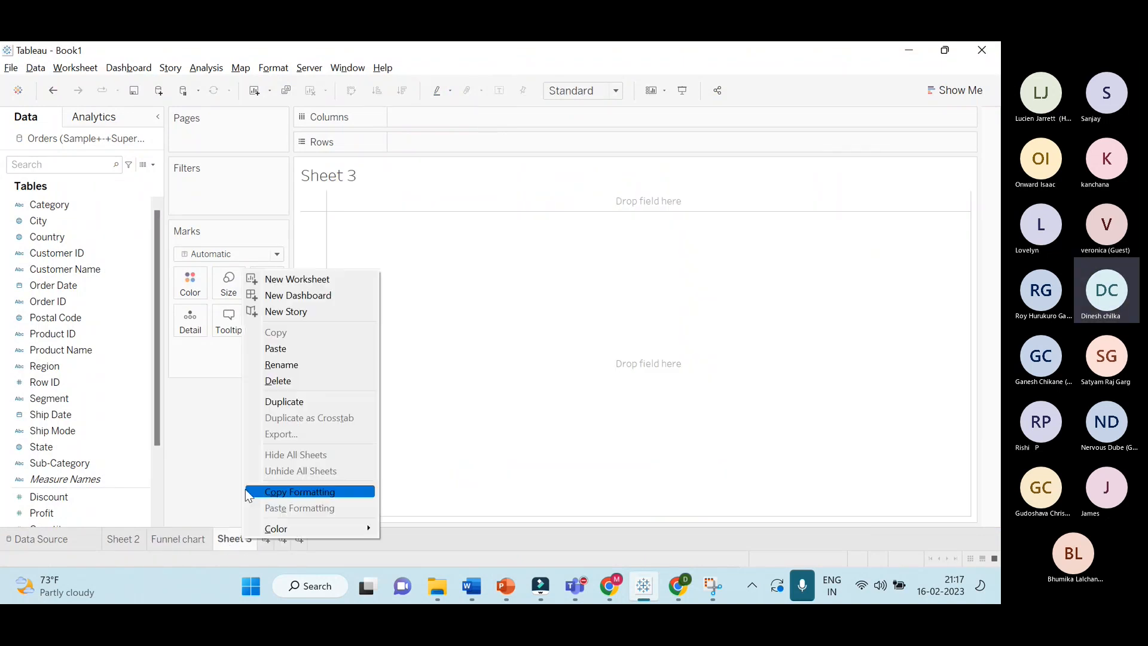
click(294, 364)
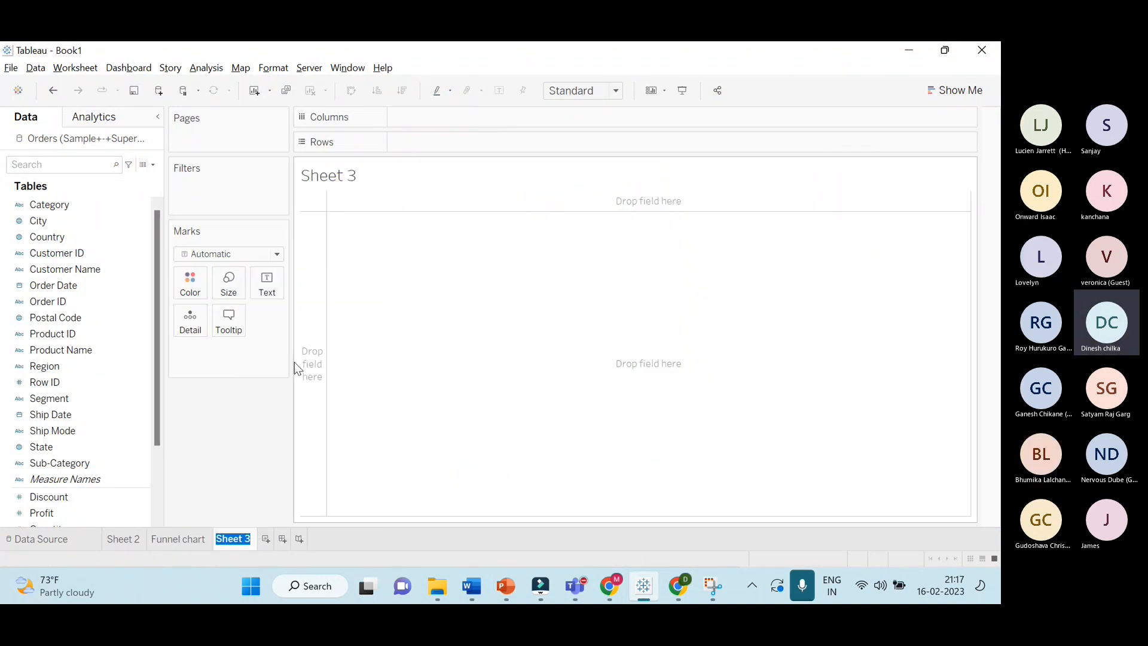
key(BackSpace)
text(A)
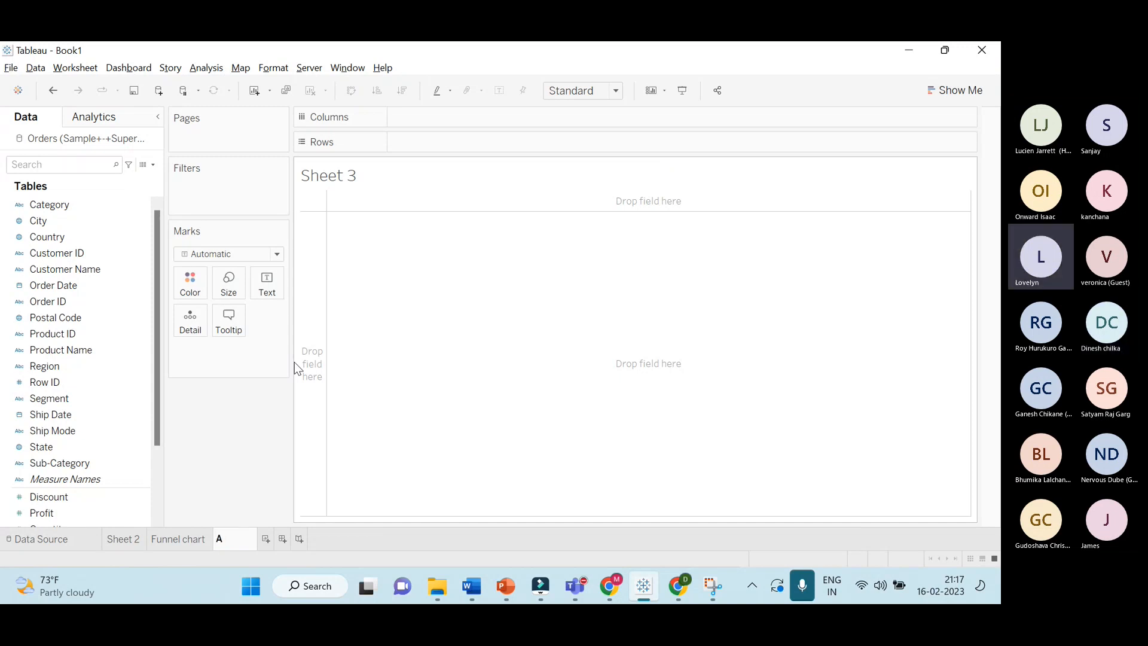
text(dvanc)
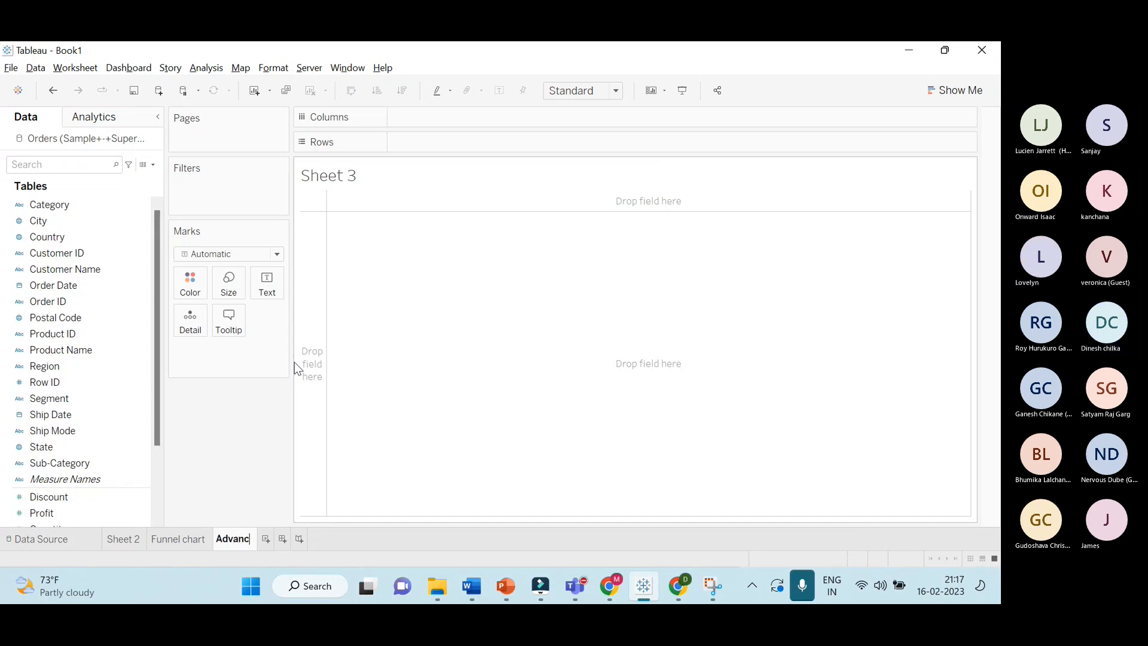
text(e Fu)
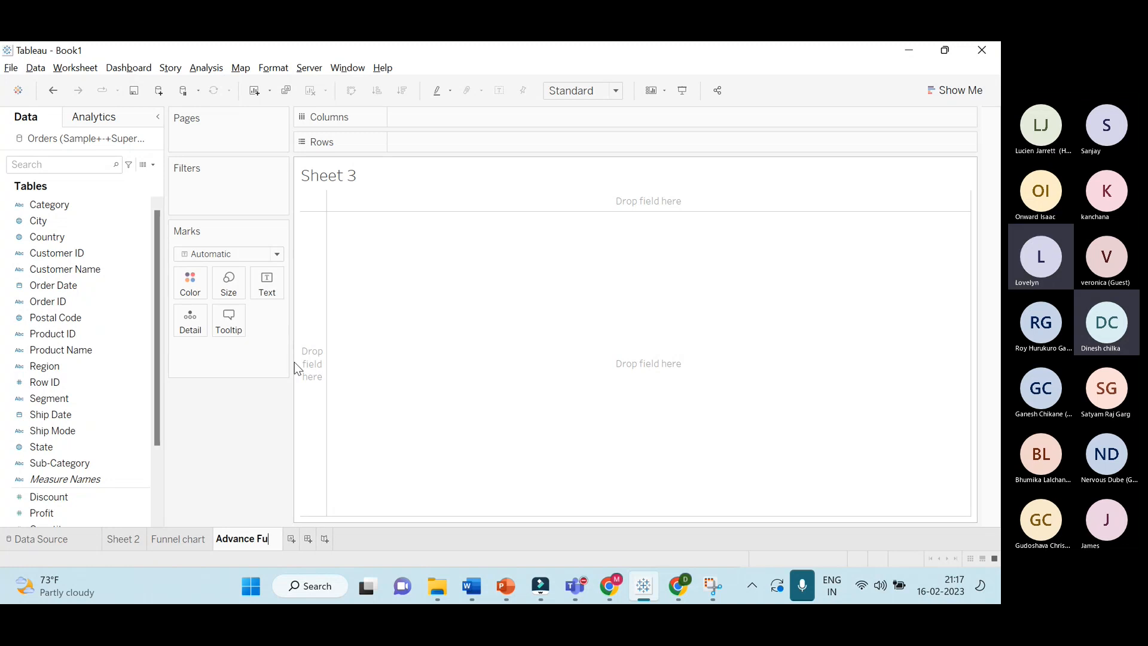
text(nnel chart)
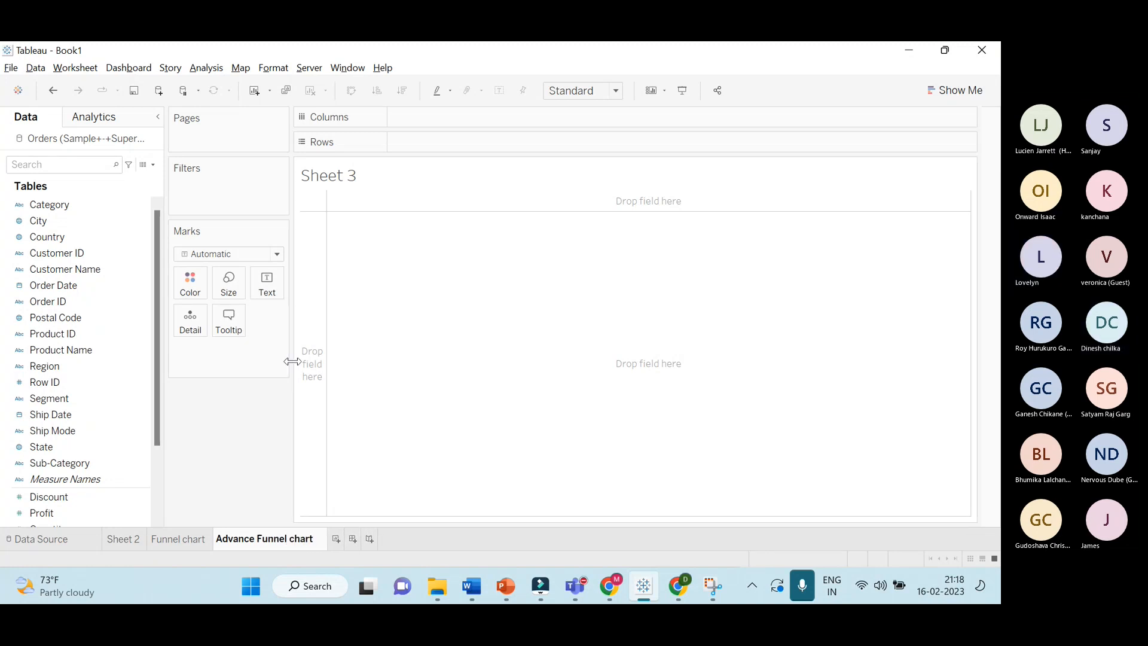
click(392, 390)
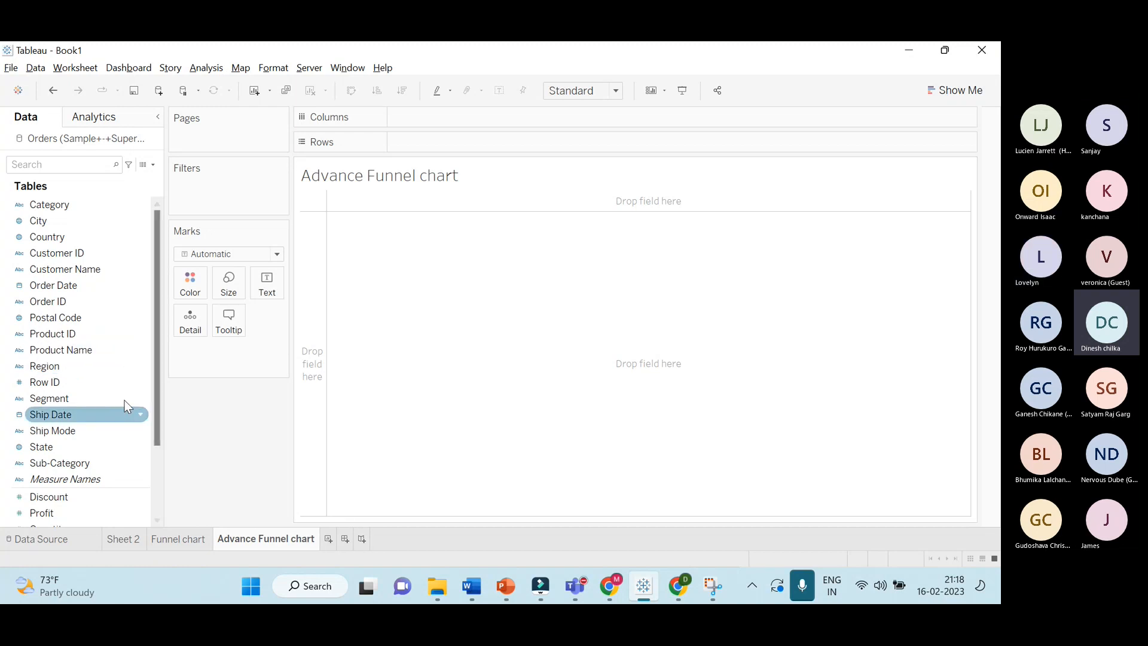
Chart Sales by Sub-Category on the Advance Funnel chart sheet and swap rows and columns to get horizontal bars
drag(111, 460, 419, 116)
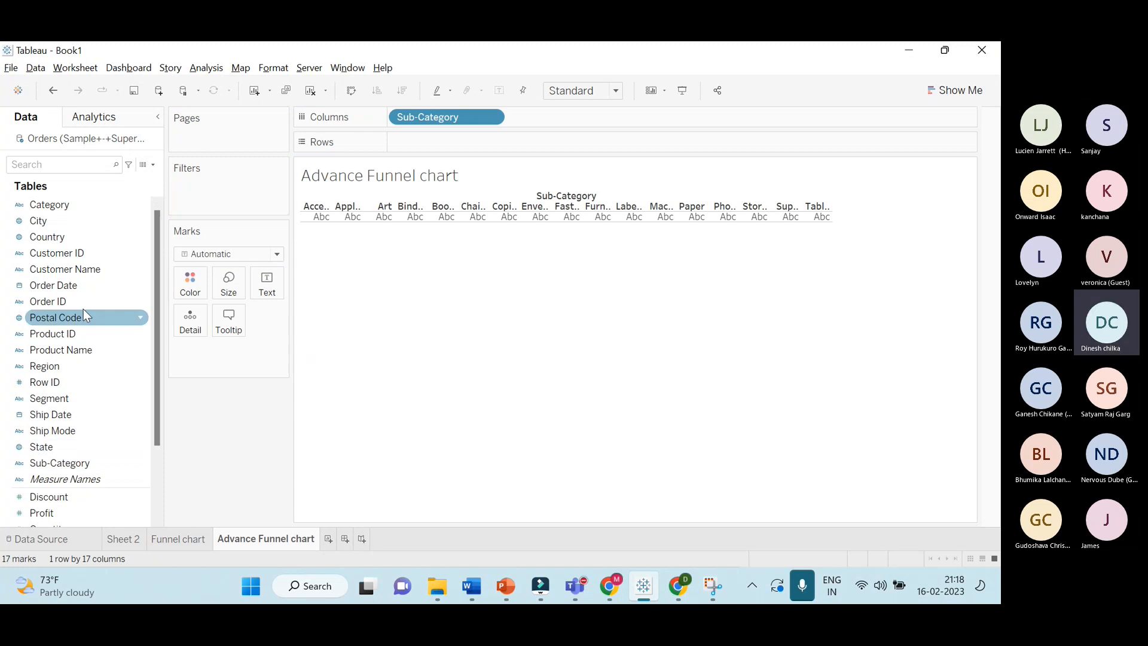
scroll(86, 371, down, 3)
drag(94, 447, 627, 143)
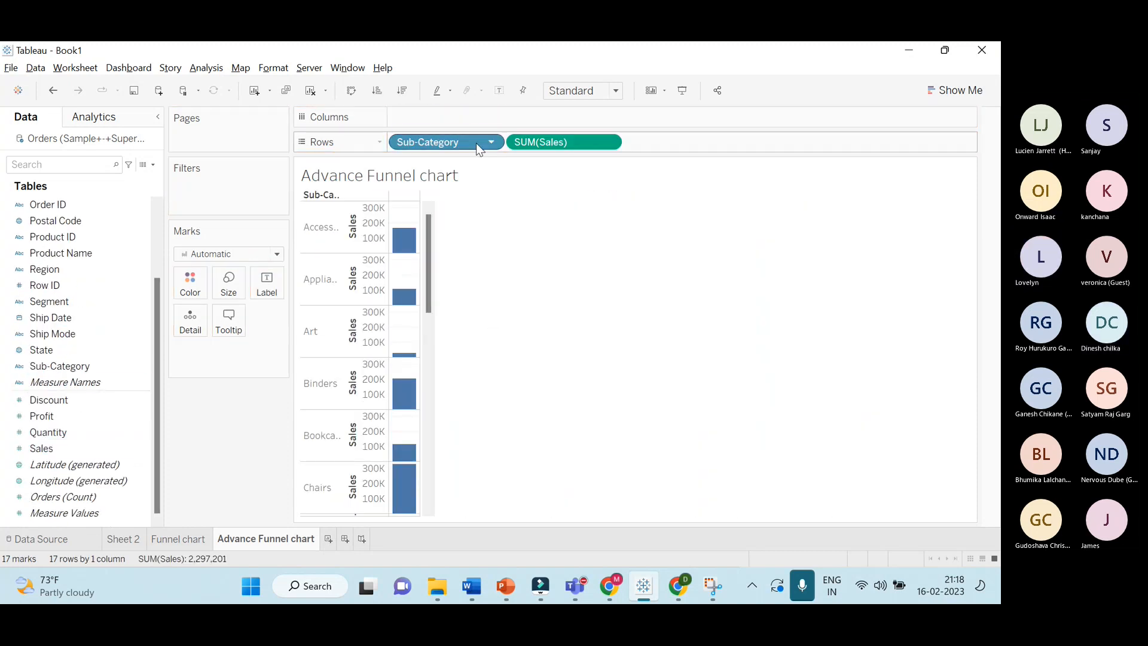
drag(476, 144, 483, 117)
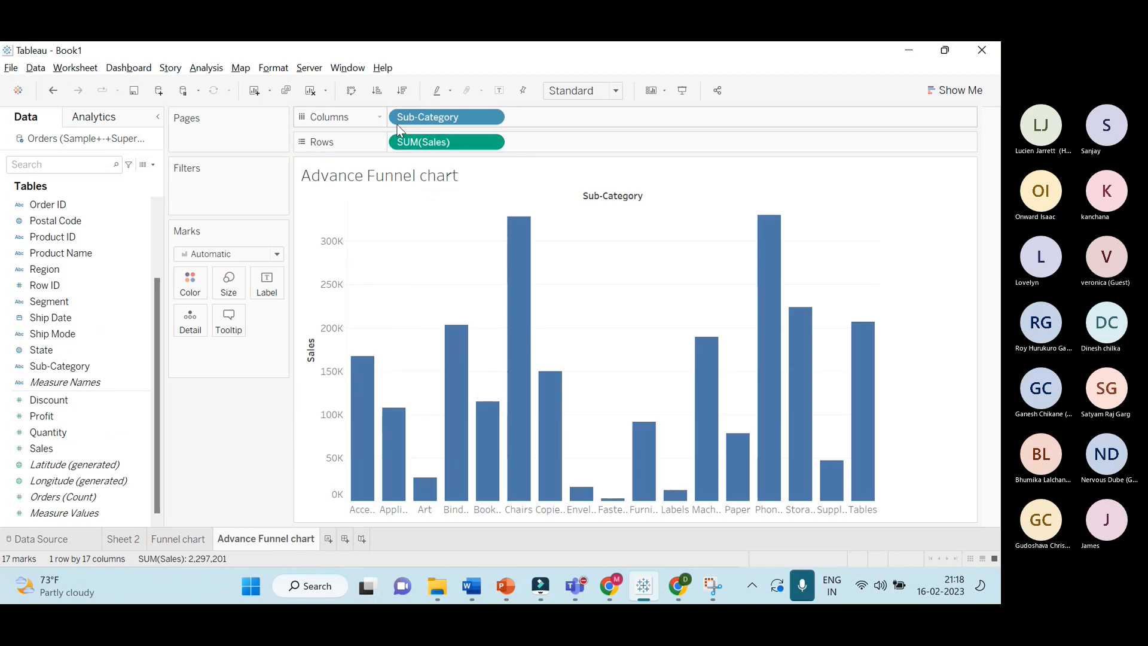
click(351, 90)
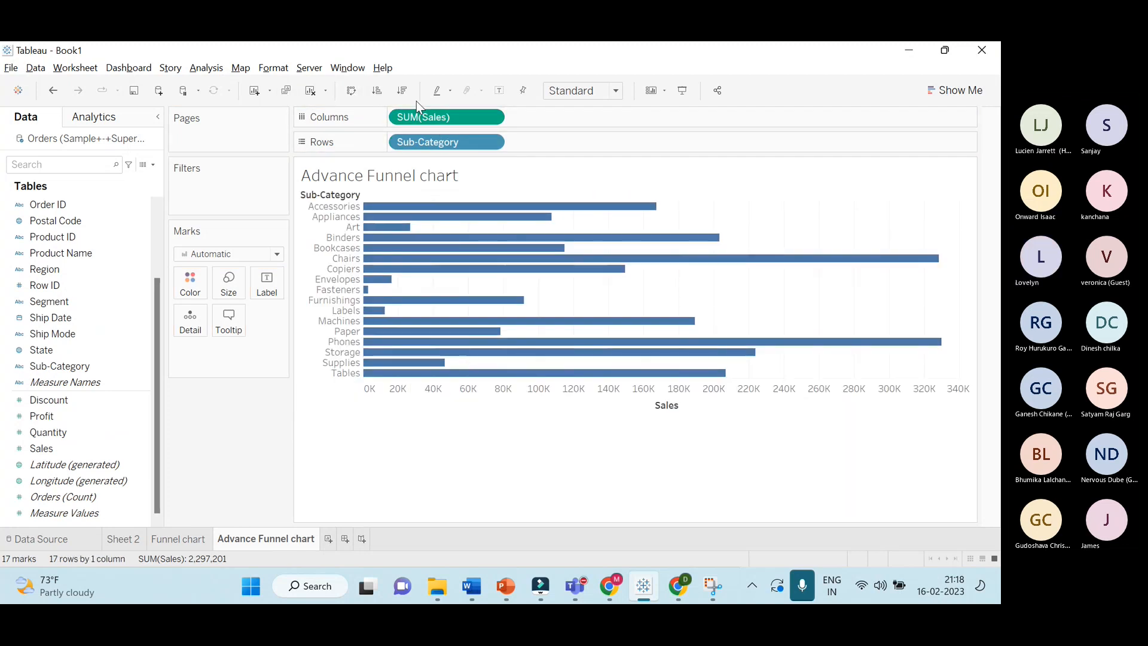
Sort the sub-category bars by Sales in descending order, show mark labels, and fit the chart to Entire View
click(402, 90)
click(499, 91)
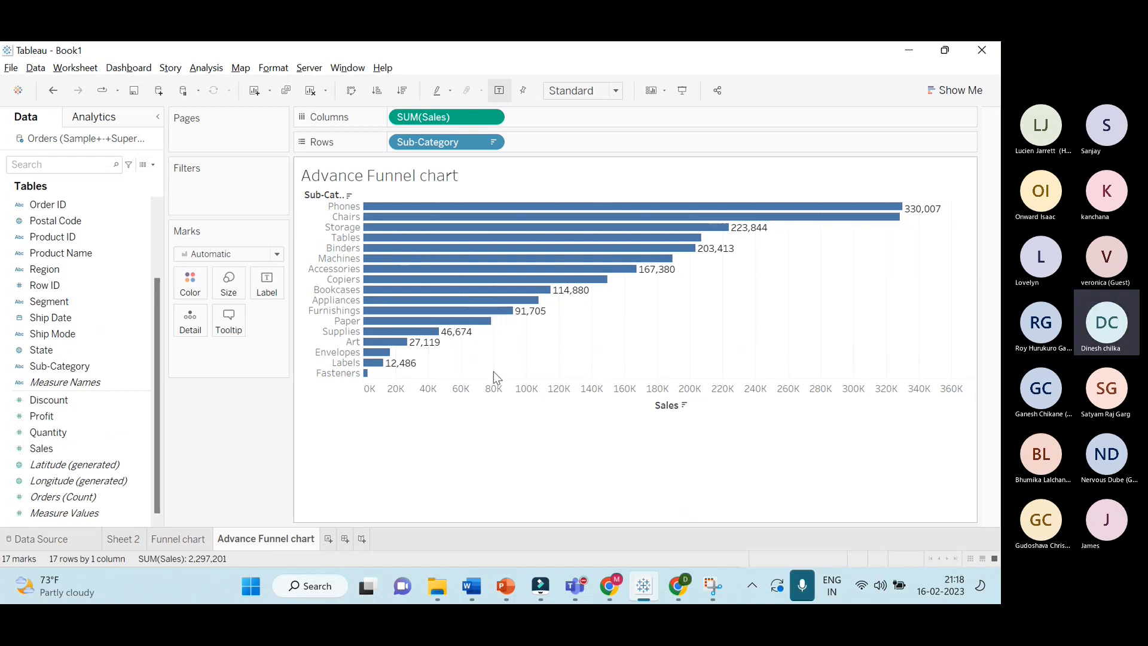
click(616, 95)
click(594, 146)
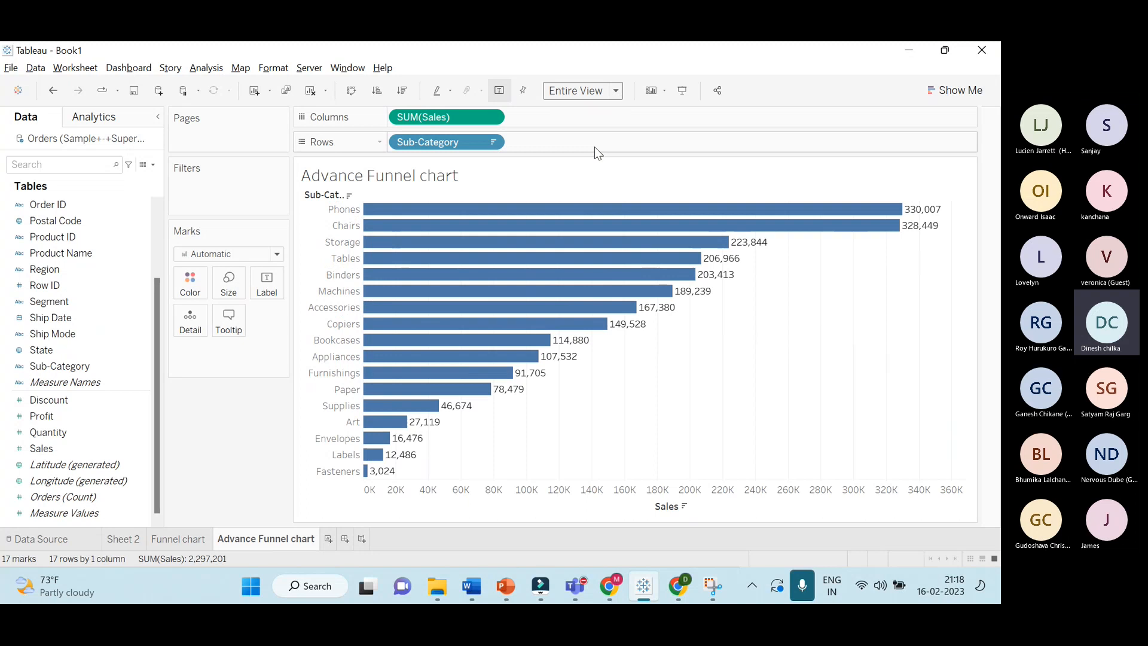
mouse_move(577, 224)
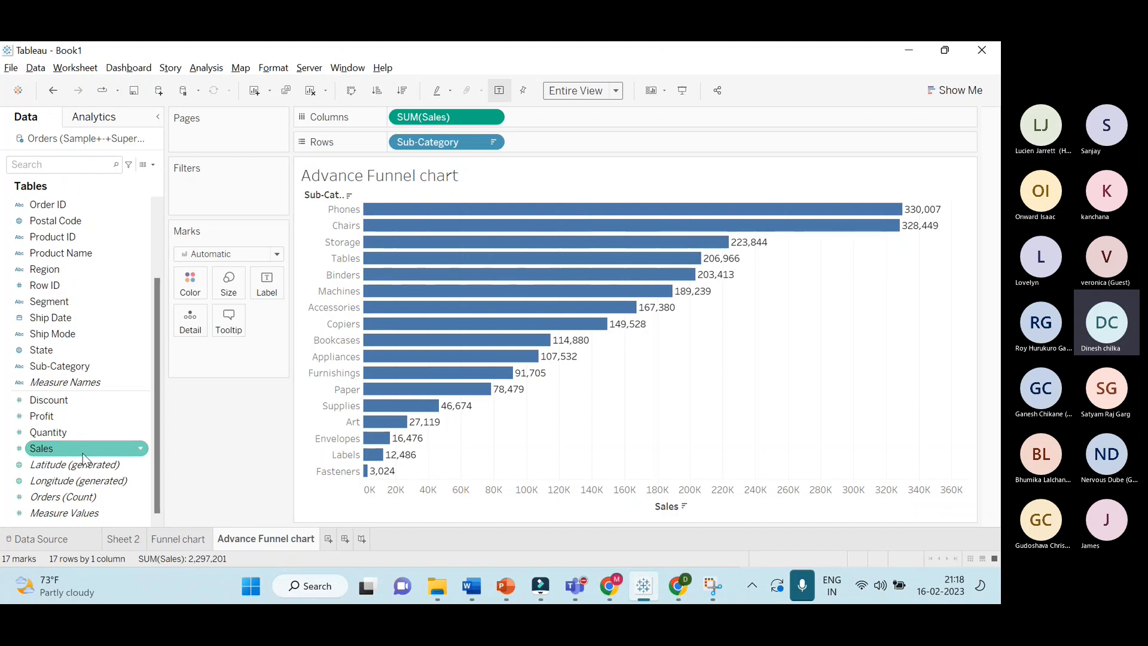
drag(82, 453, 594, 124)
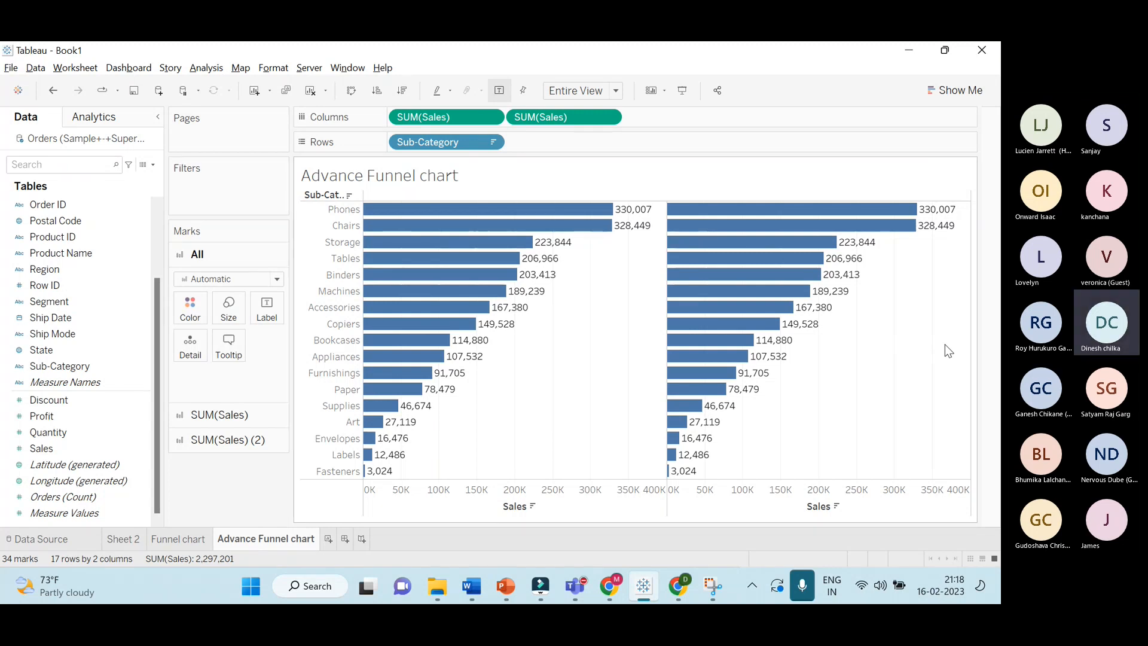
click(116, 369)
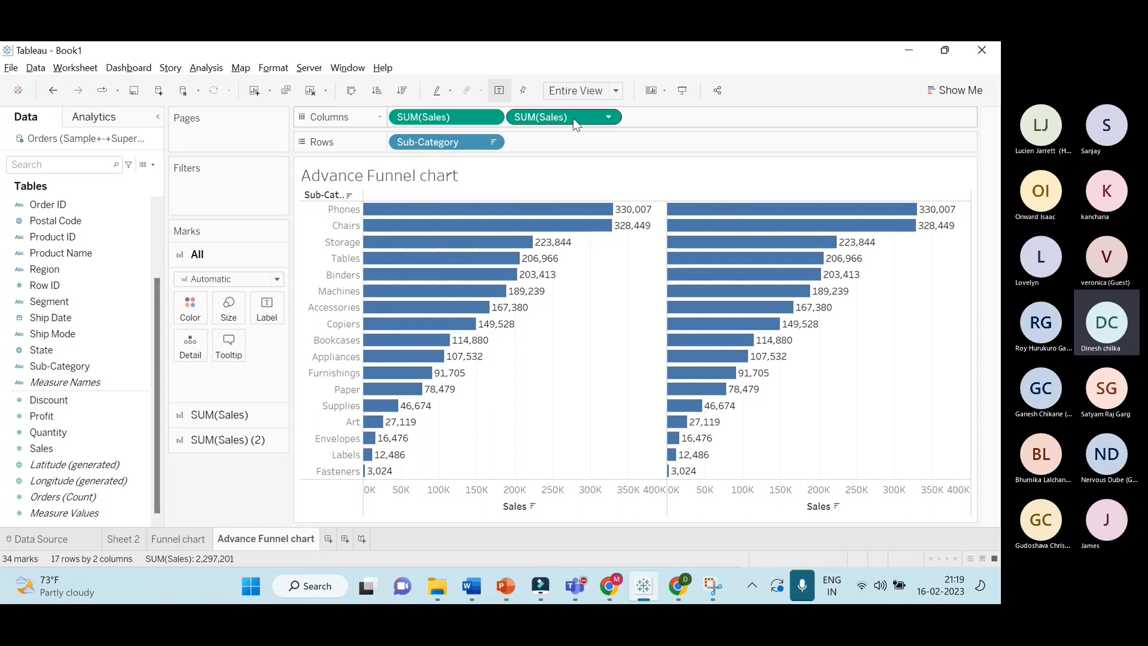
drag(573, 116, 582, 532)
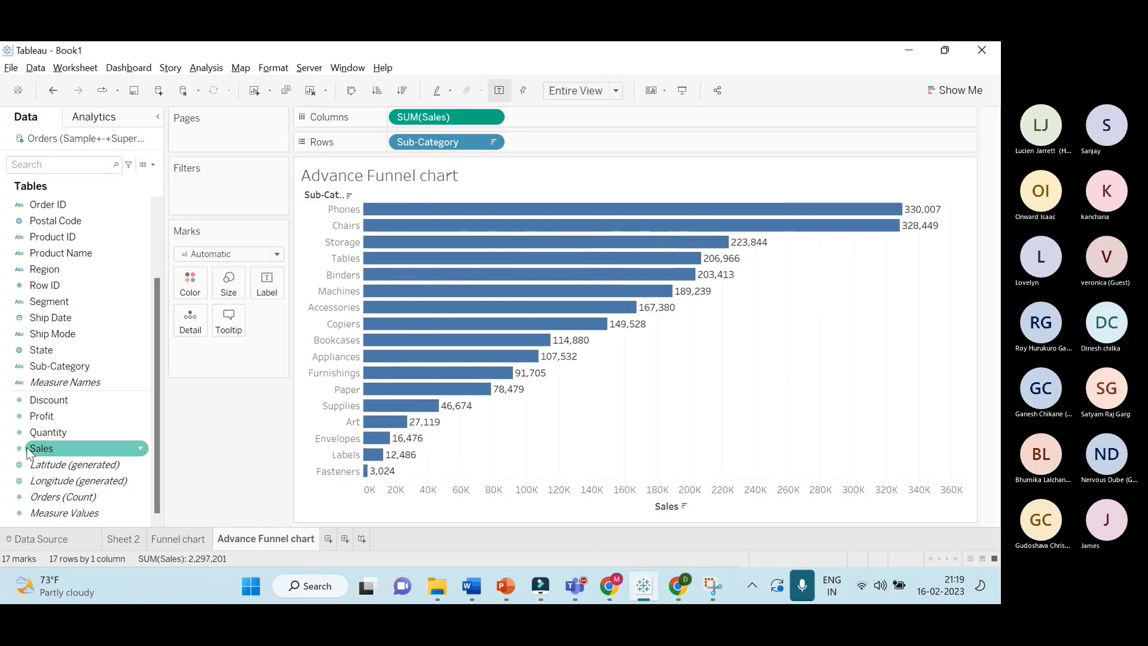
Add Sales to Columns a second time and reverse the axis scale of the first Sales chart
drag(28, 452, 529, 119)
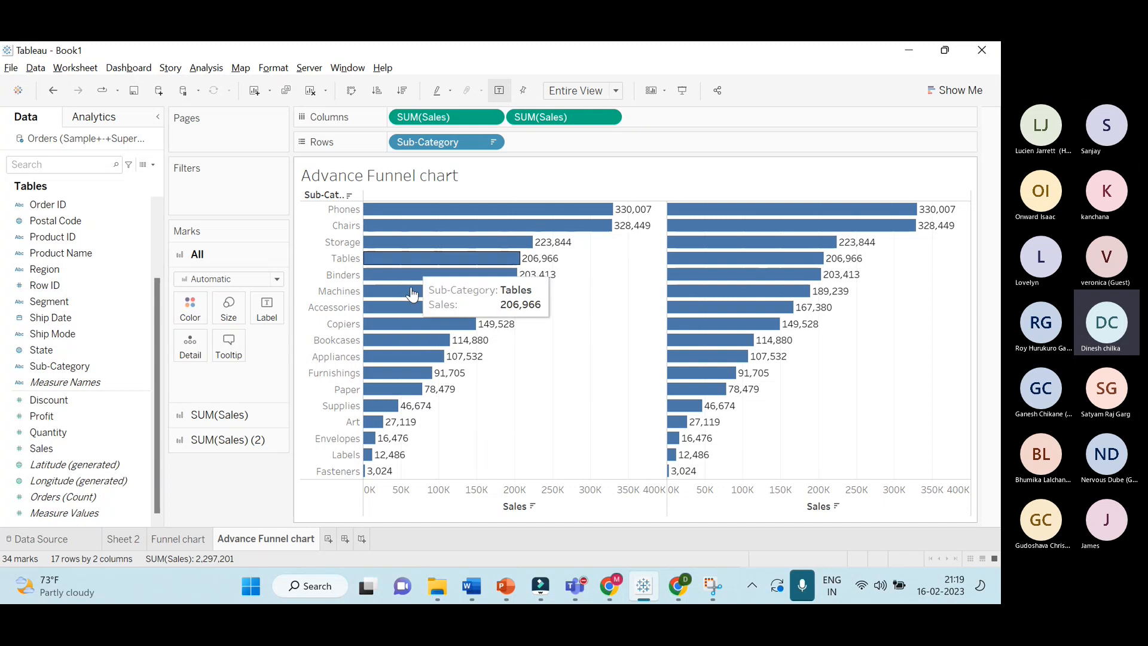
right_click(449, 497)
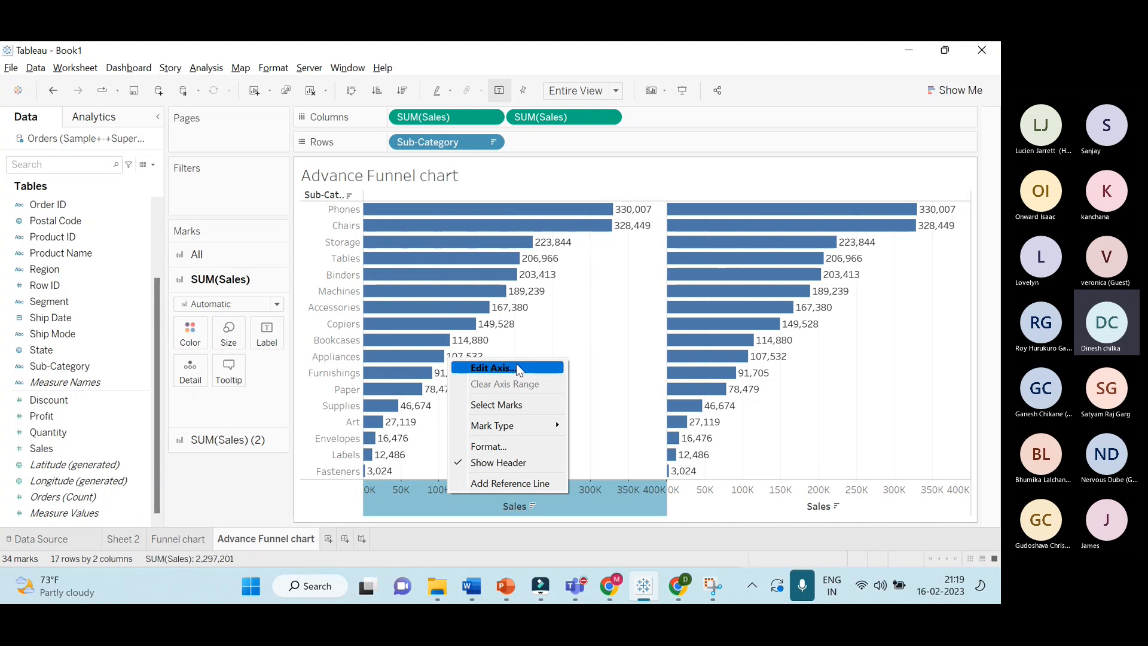
click(507, 368)
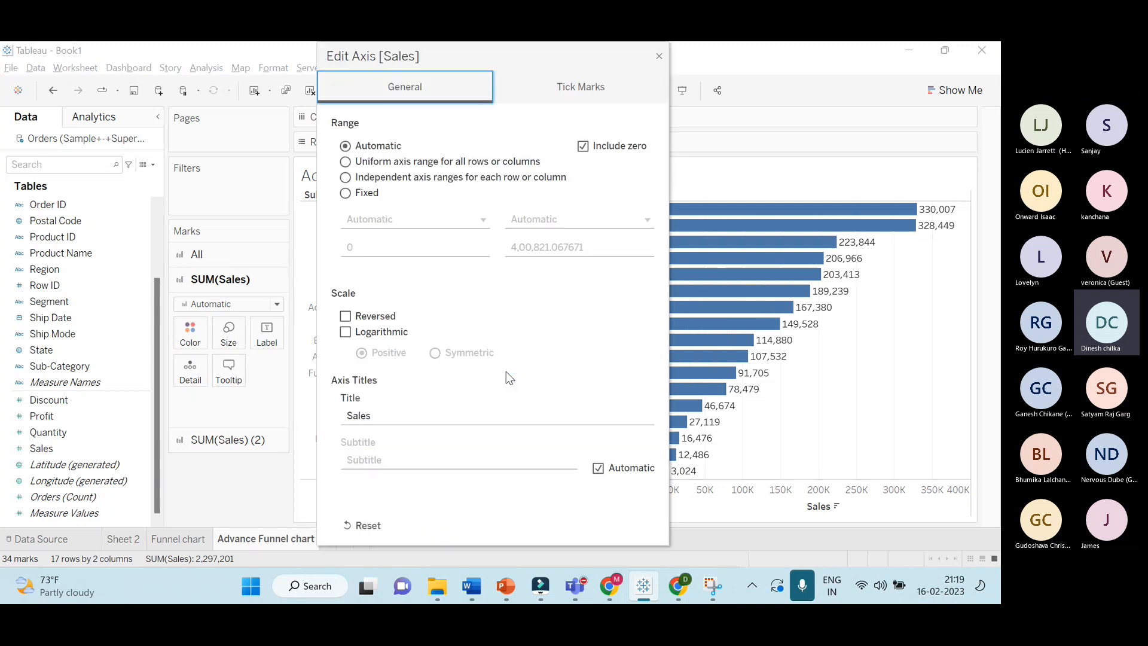
click(346, 316)
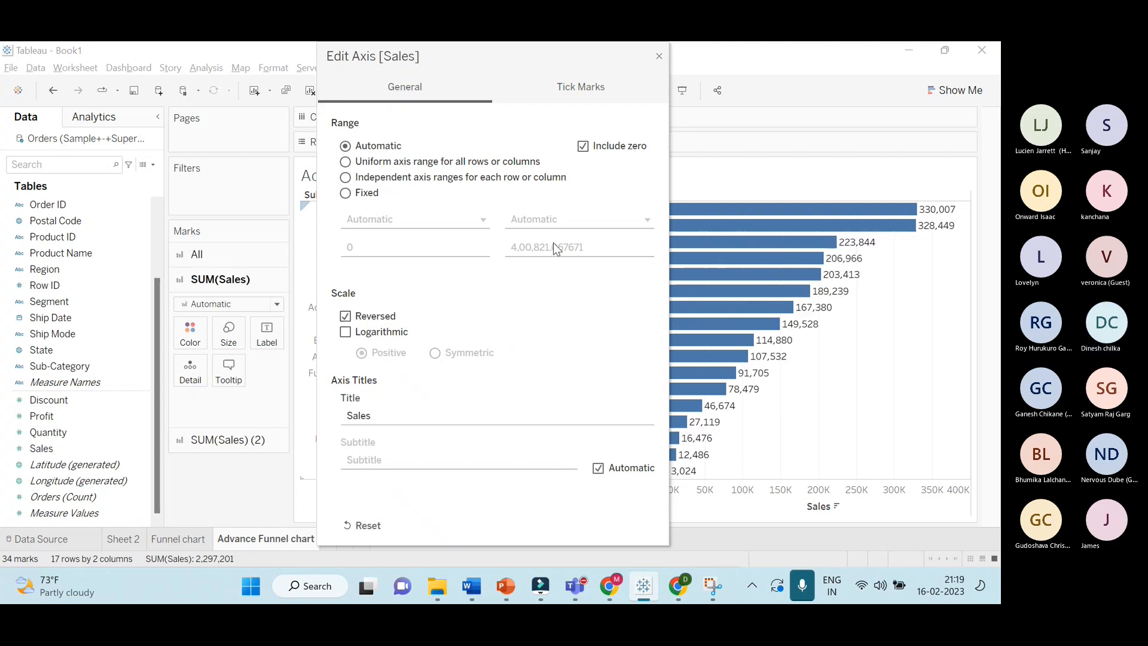
click(659, 56)
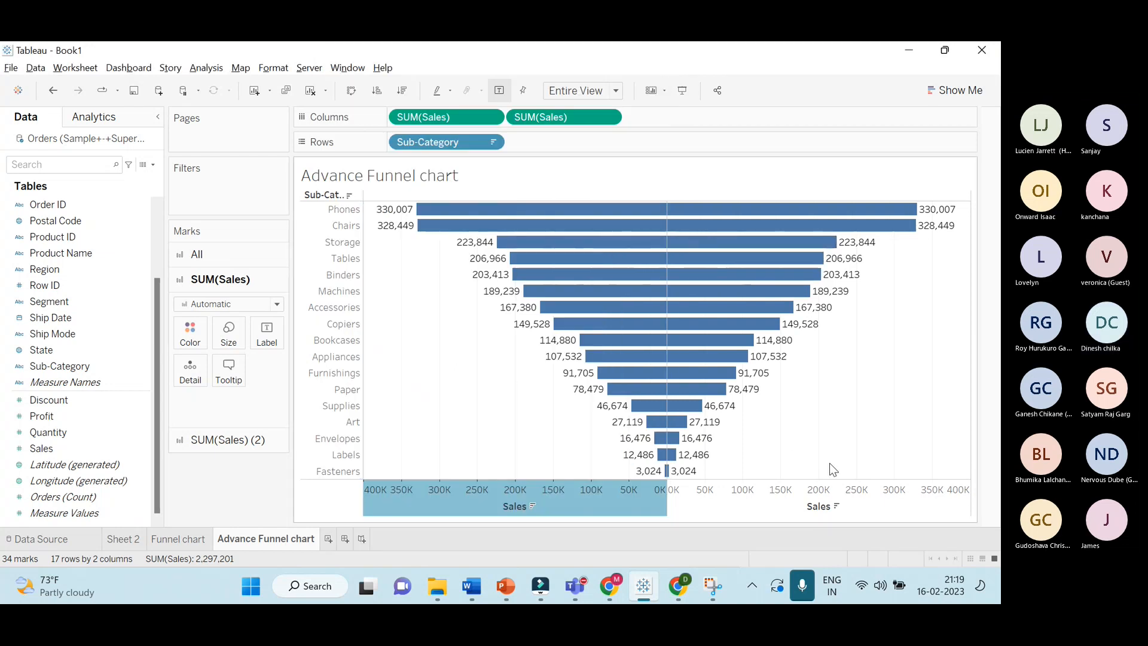
Change the mark type of both Sales charts to Area
click(236, 260)
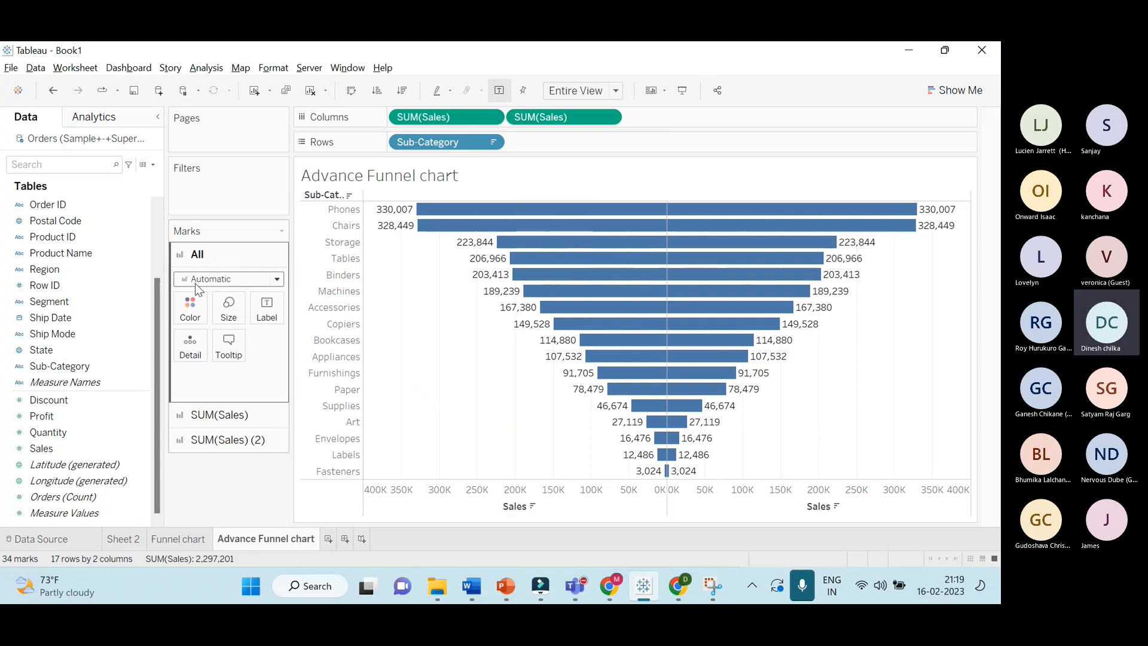
click(282, 280)
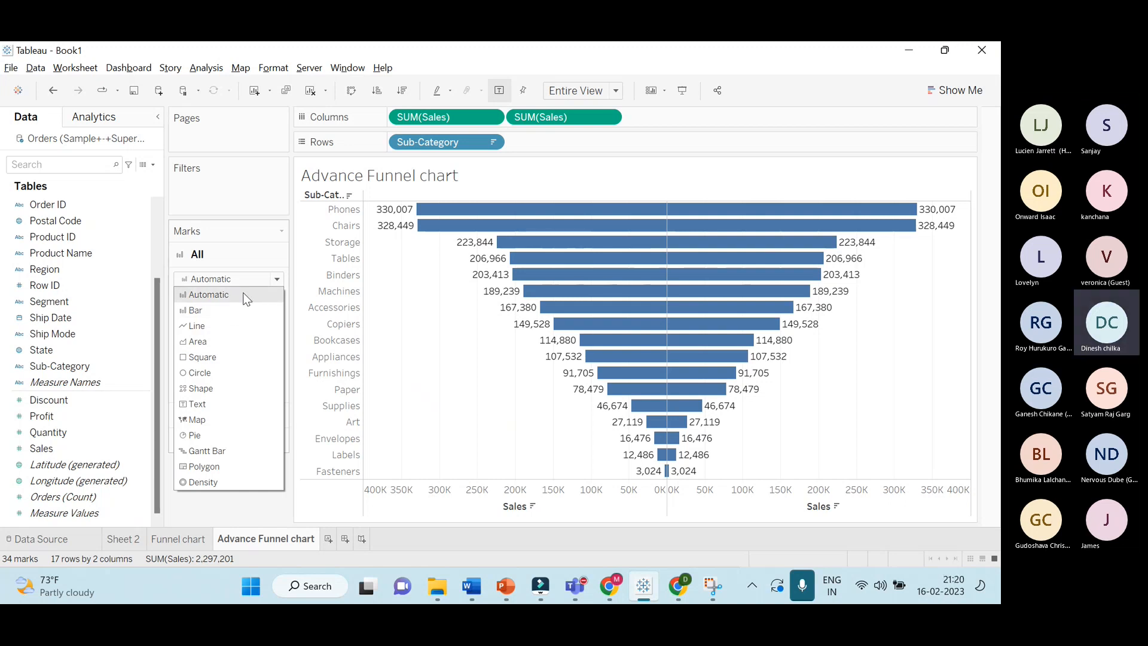
click(236, 339)
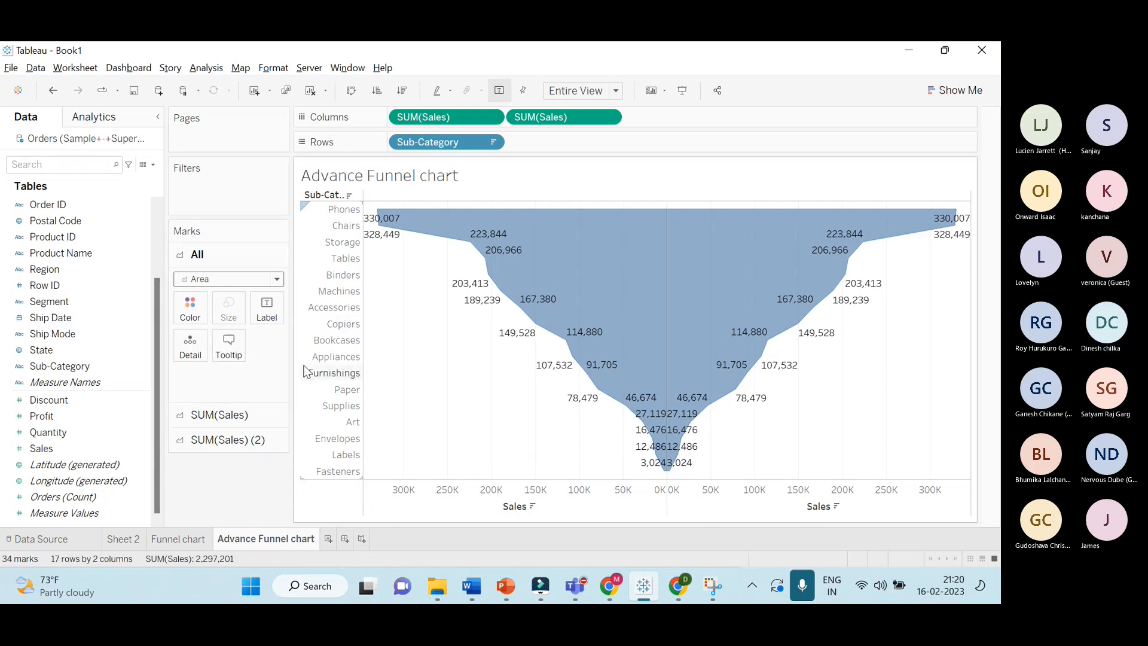
Turn off the mark labels for the first Sales measure only
click(271, 414)
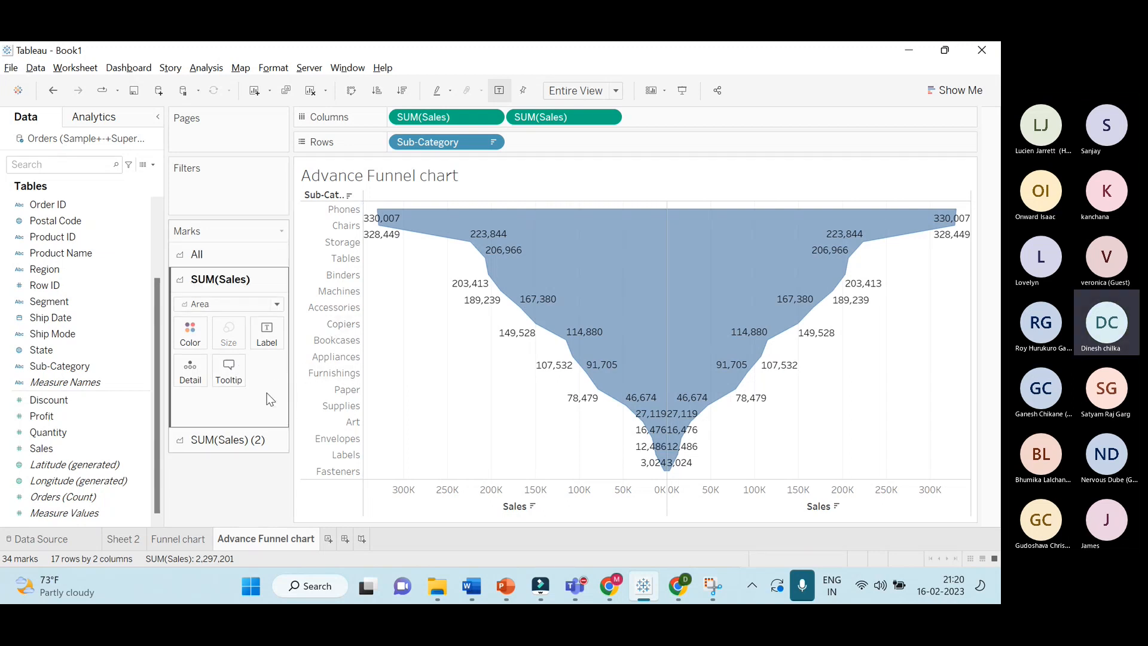
click(268, 335)
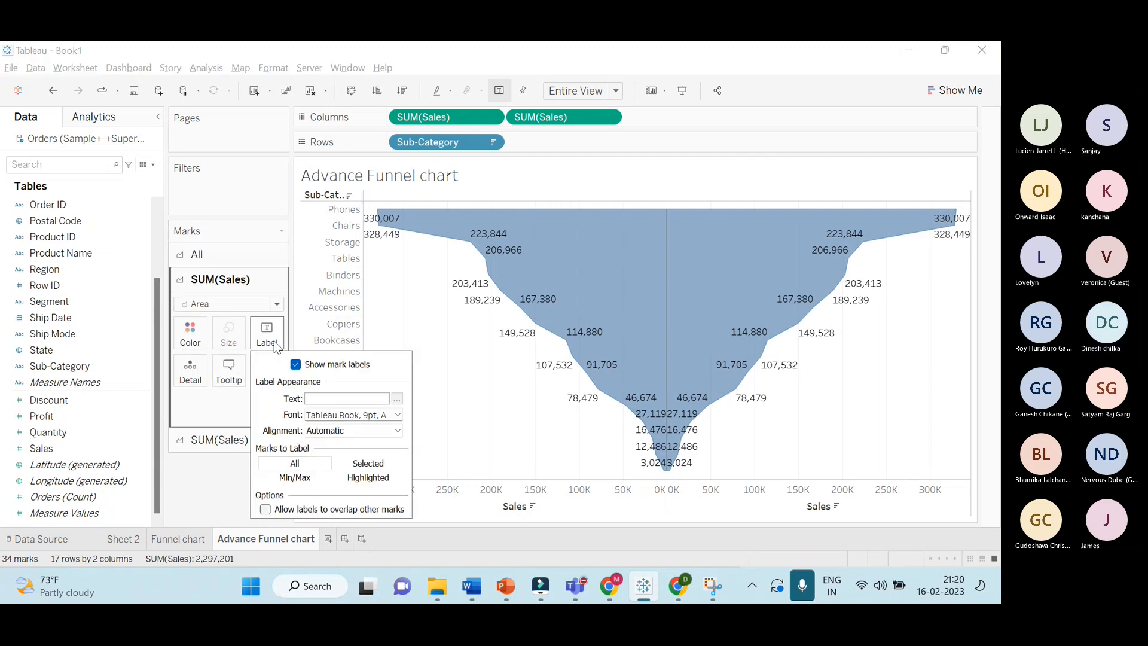
click(296, 365)
click(222, 396)
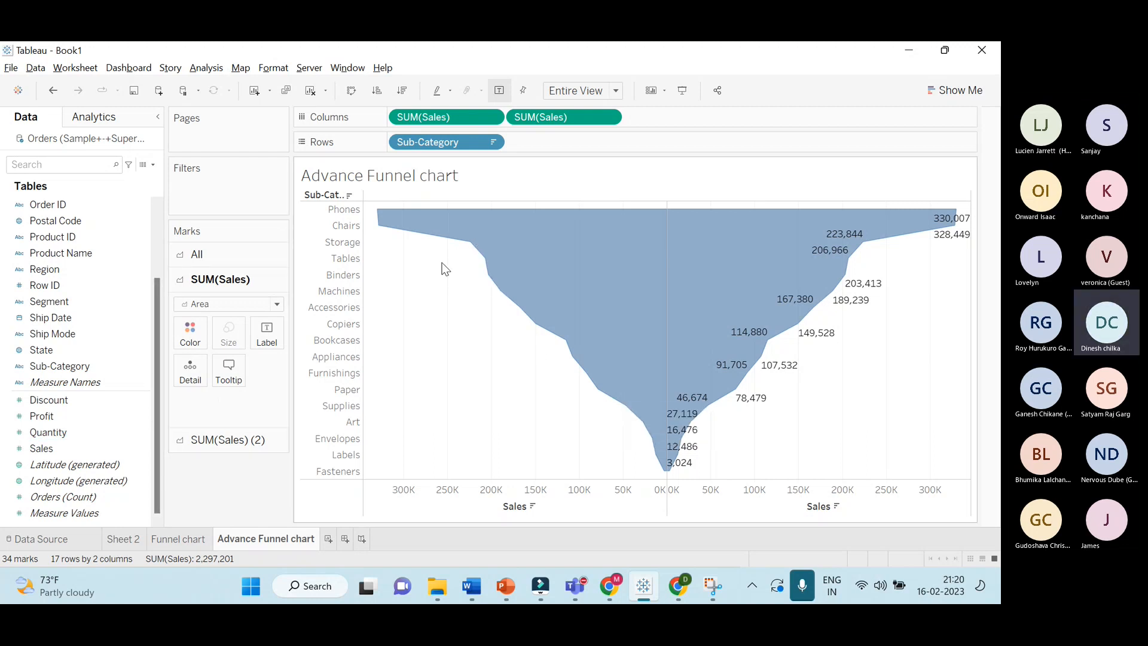
Label the first Sales measure's area with Sub-Category and hide the Sub-Category row headers
click(21, 322)
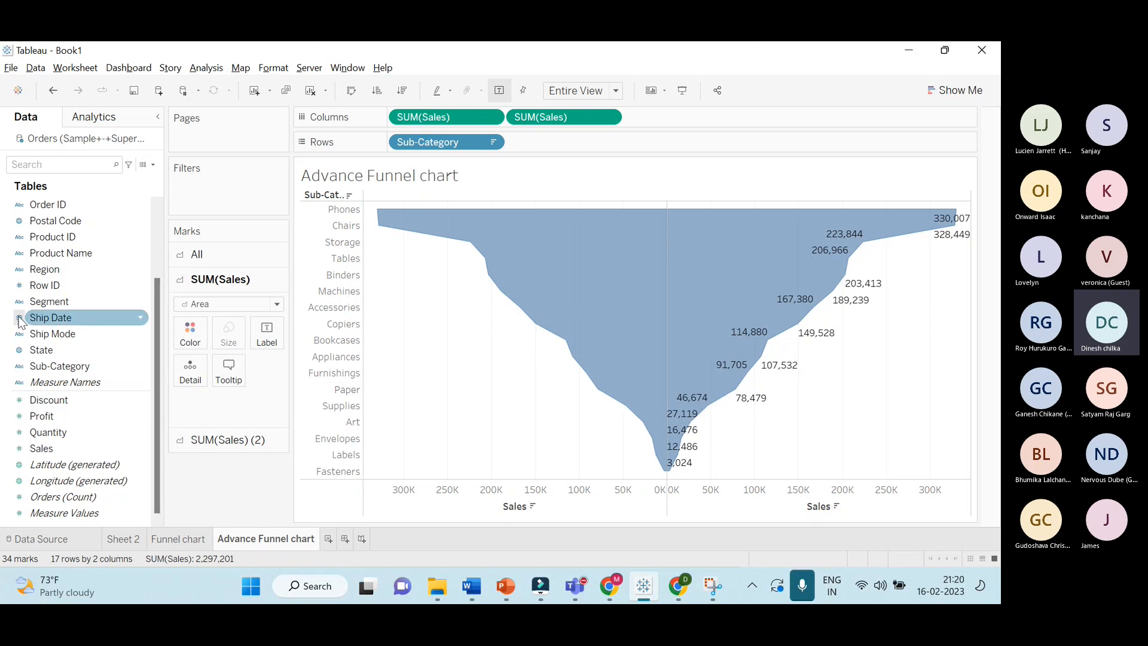
click(105, 368)
drag(99, 365, 268, 349)
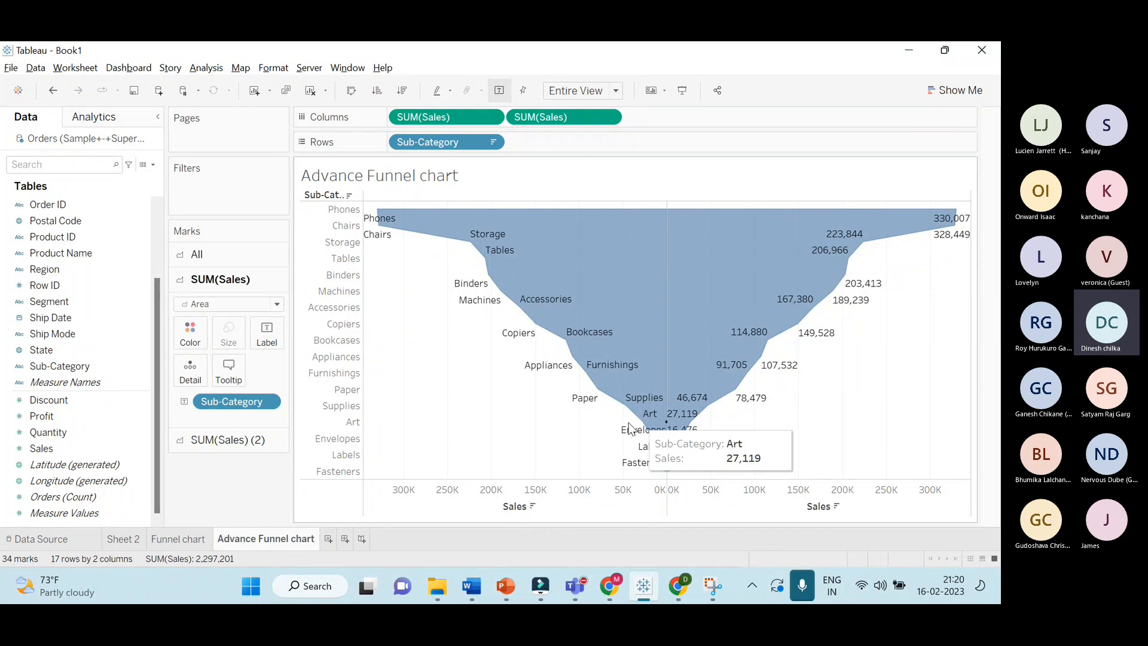
right_click(335, 355)
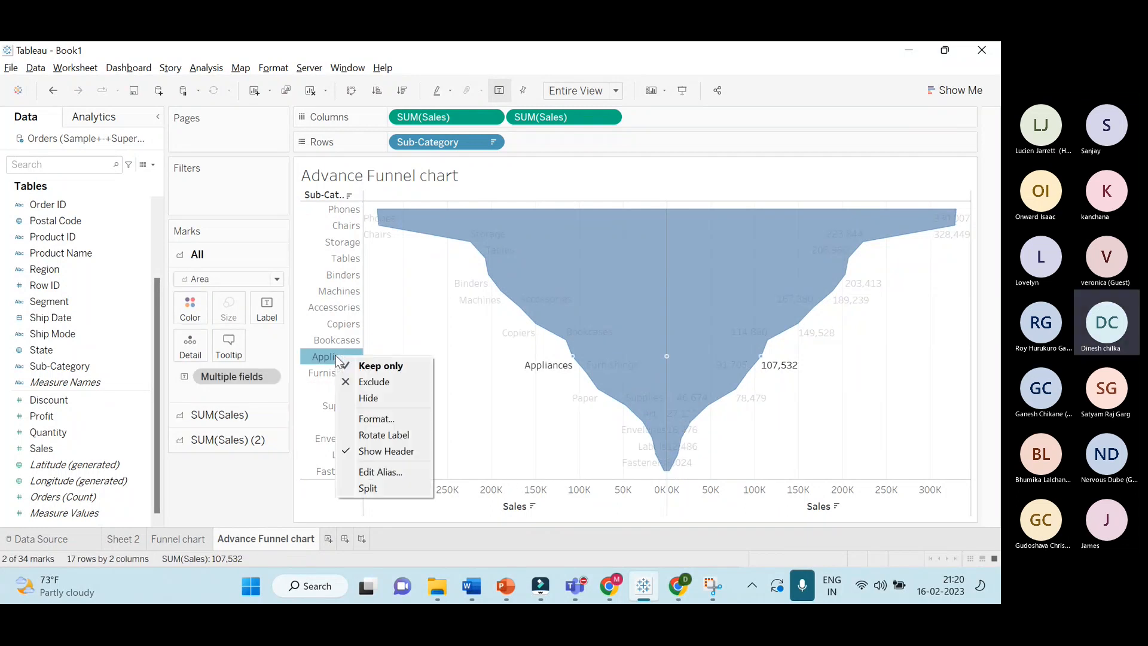
click(394, 451)
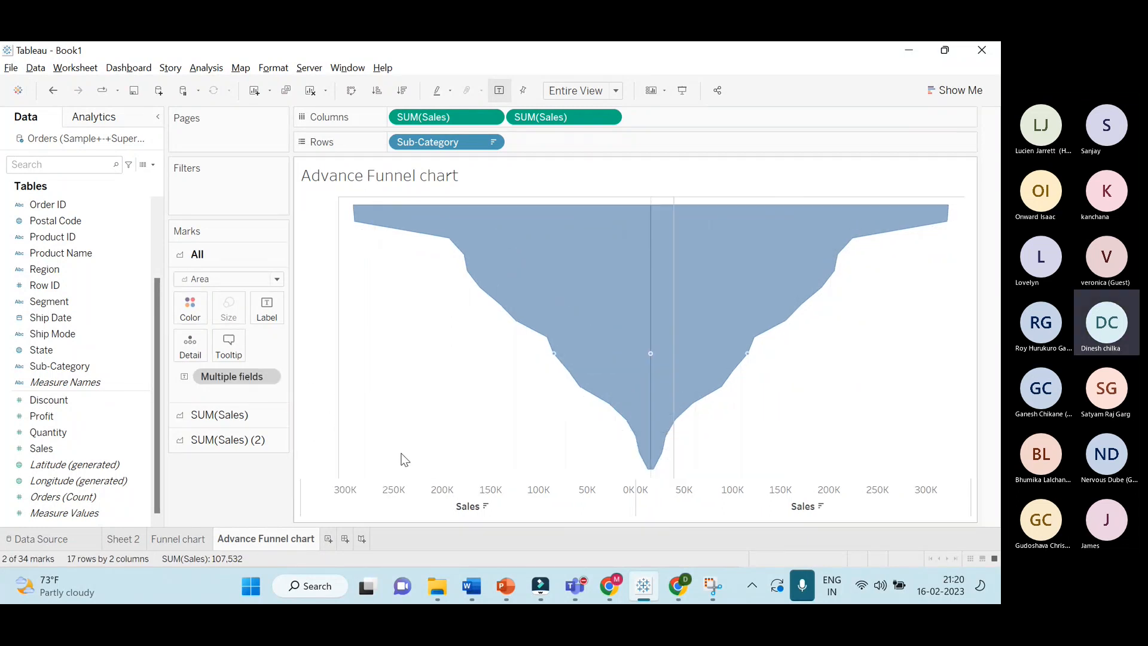
Hide the Sales axis headers beneath the advanced funnel chart
right_click(623, 504)
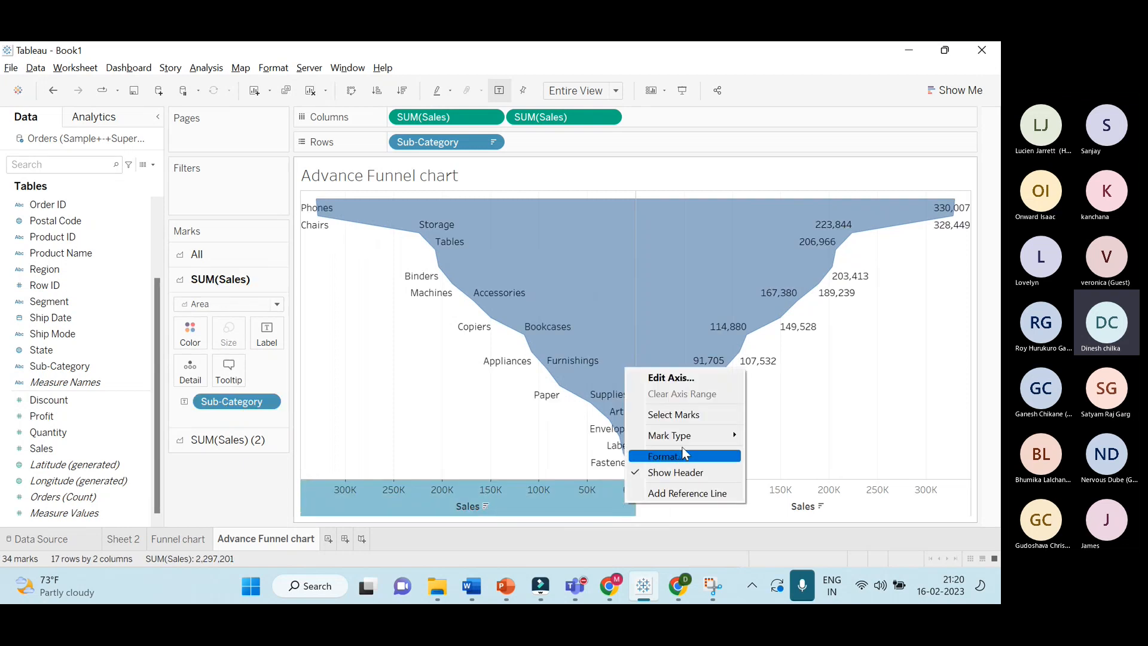
click(688, 473)
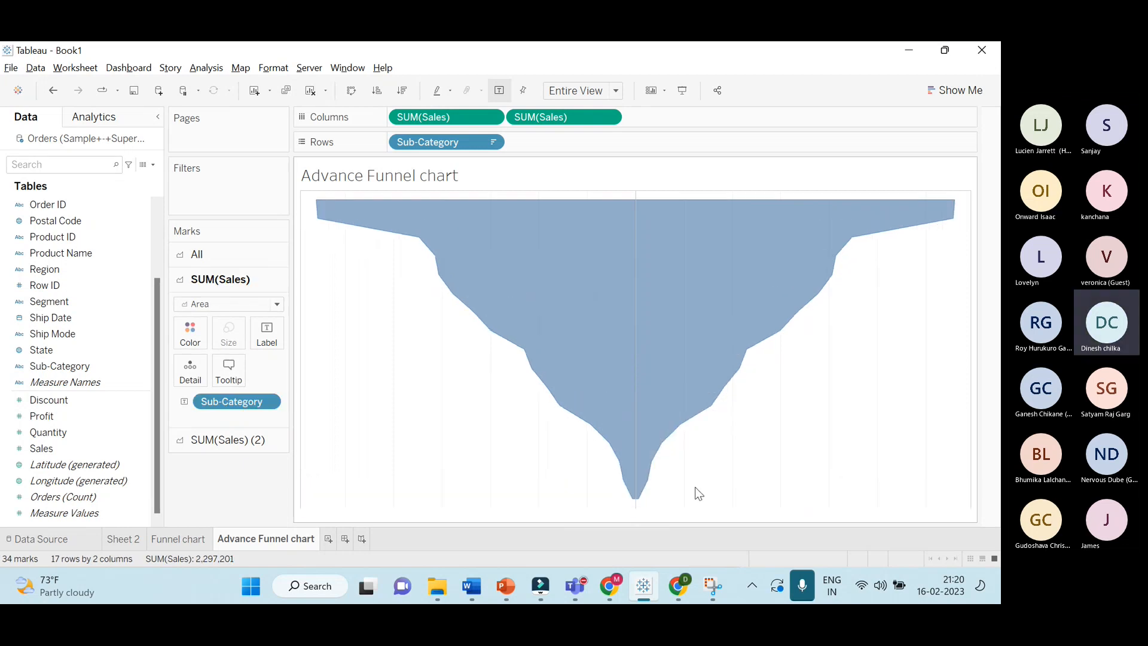
Format the worksheet title as centered, size 20 text in light pink
double_click(345, 178)
double_click(389, 267)
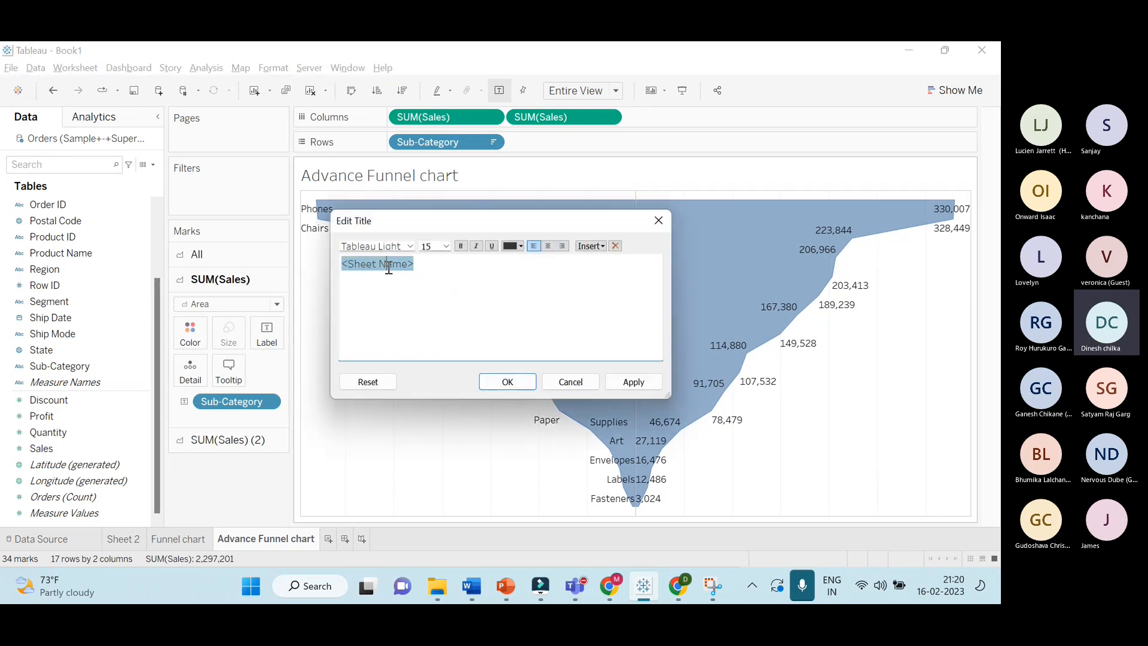
click(548, 246)
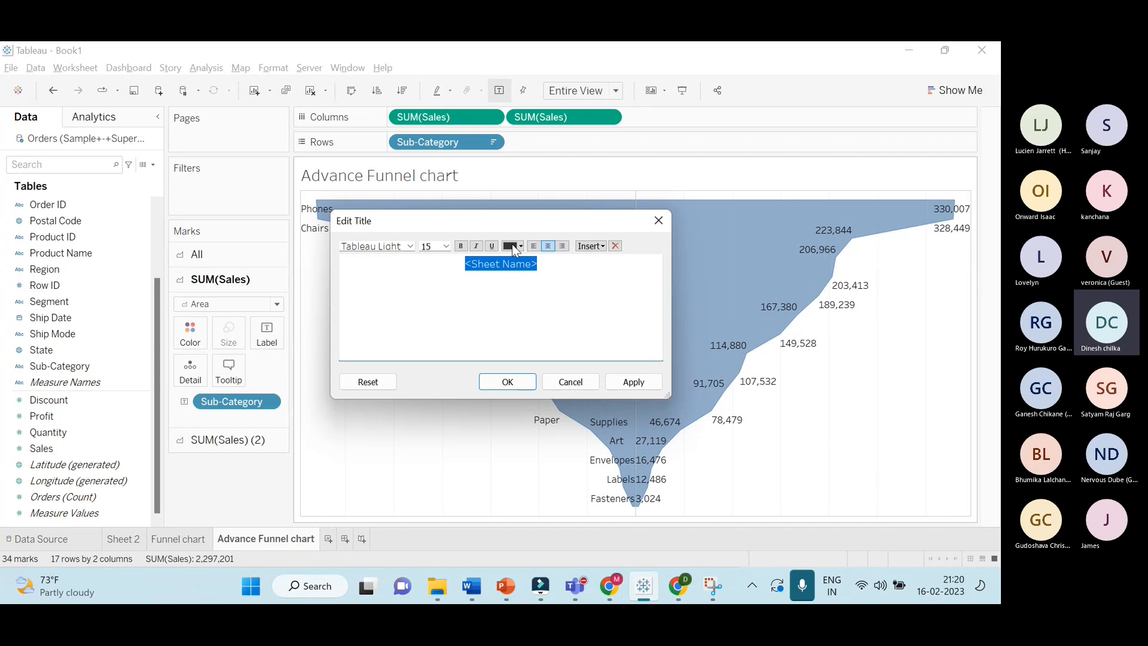
click(442, 247)
click(434, 346)
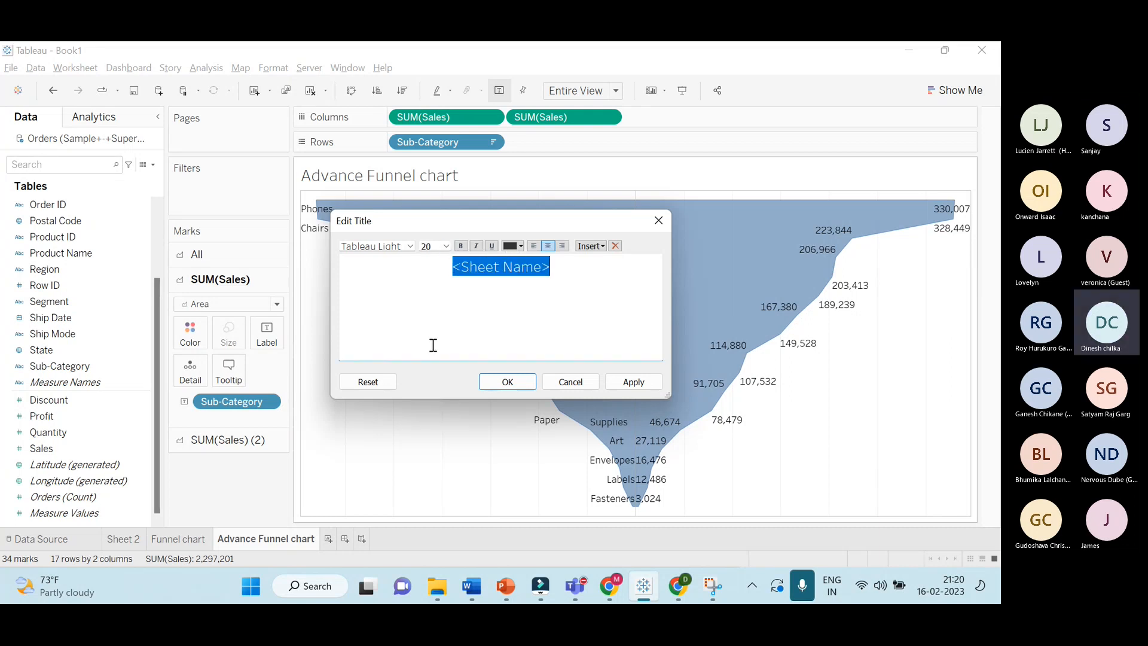
click(519, 247)
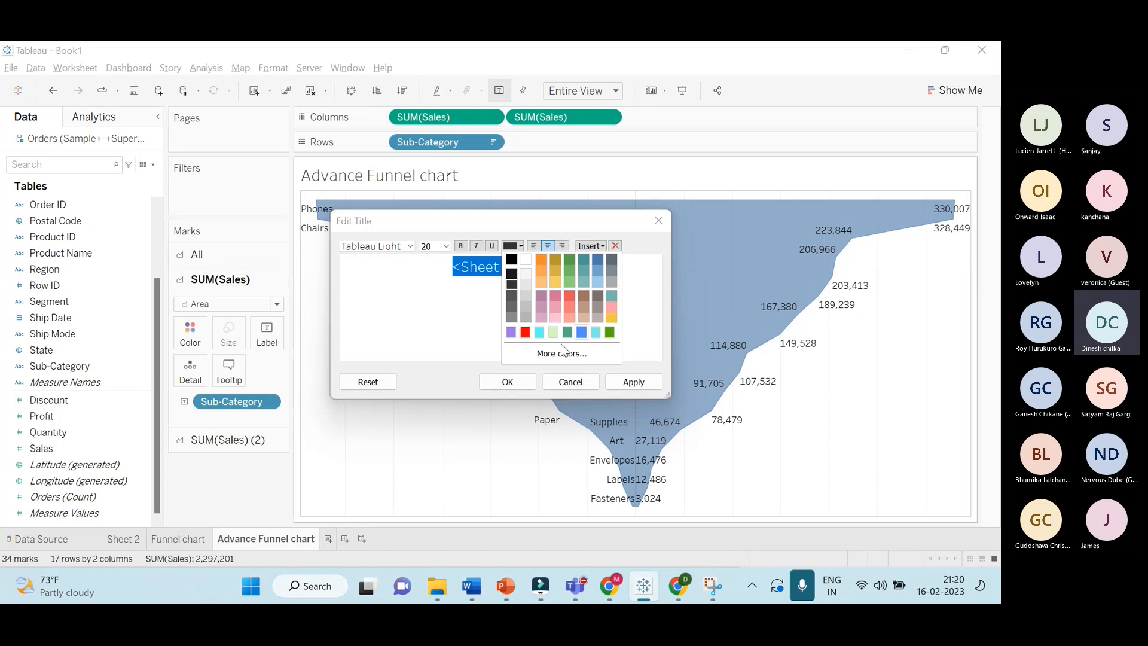
click(611, 308)
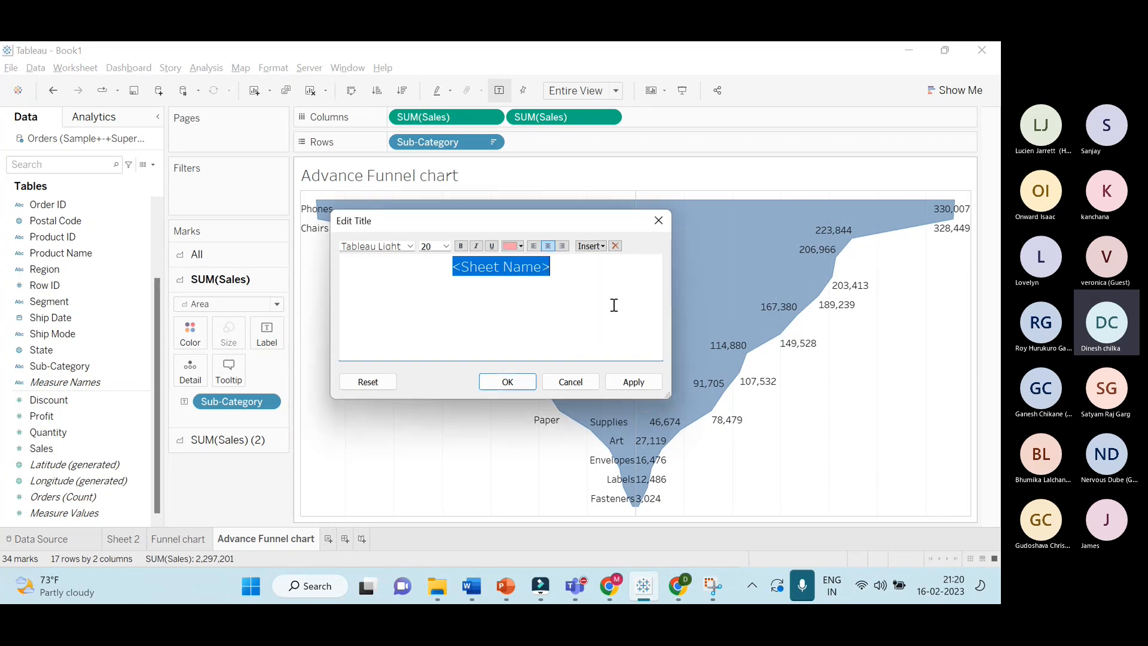
click(633, 382)
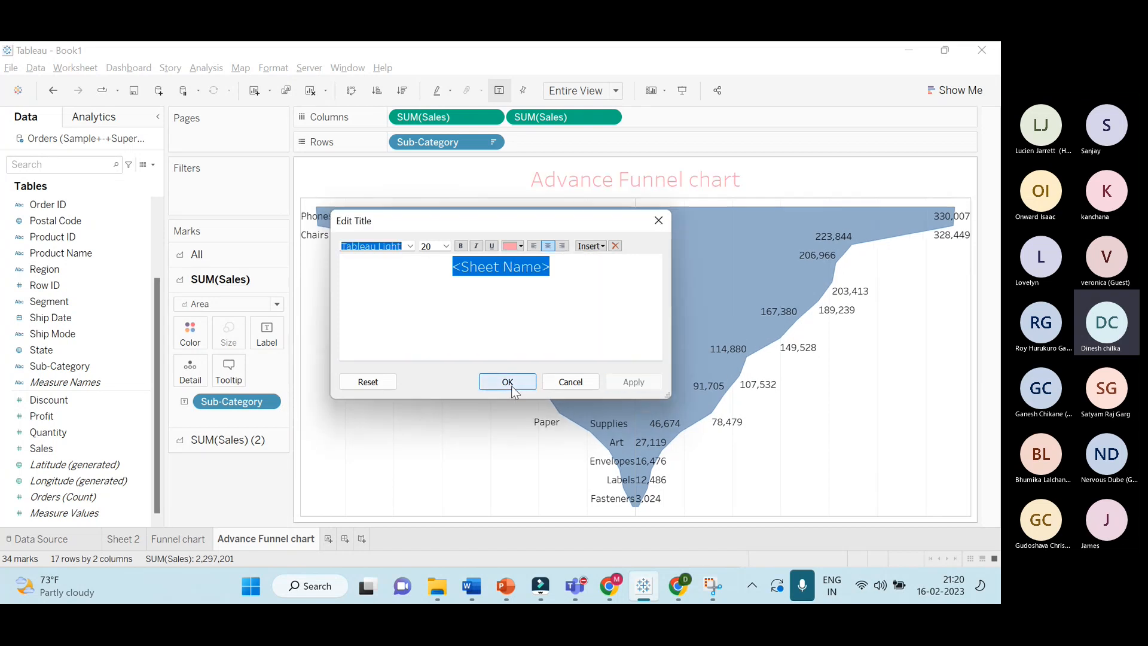
click(507, 381)
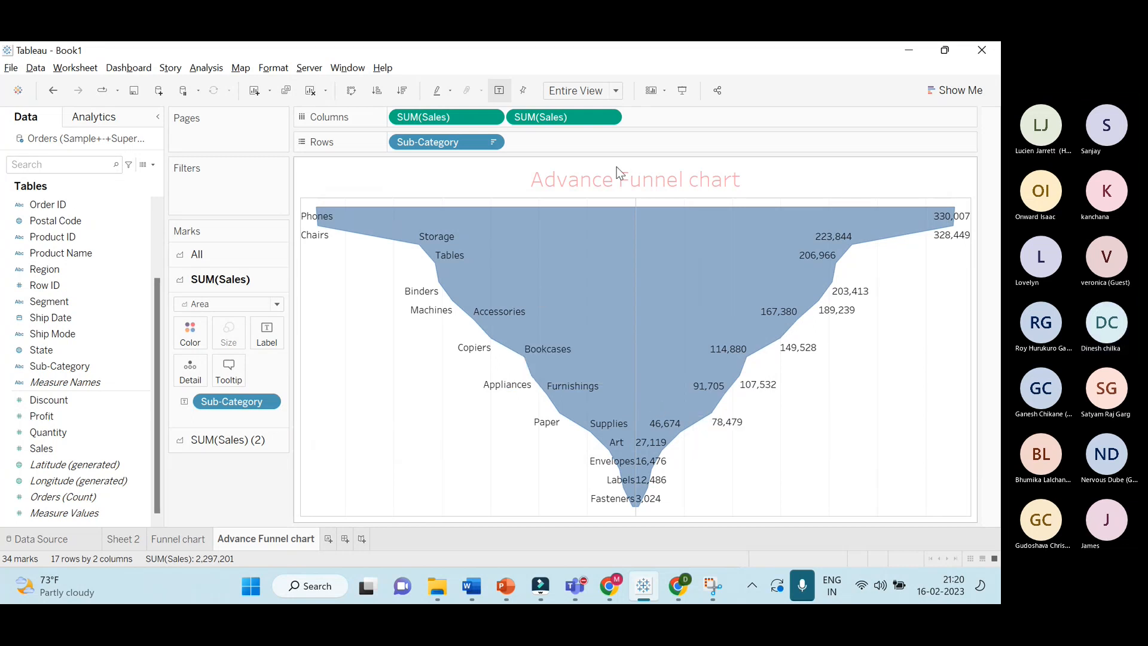
View the advanced funnel chart in presentation mode and return to the editing view
click(680, 92)
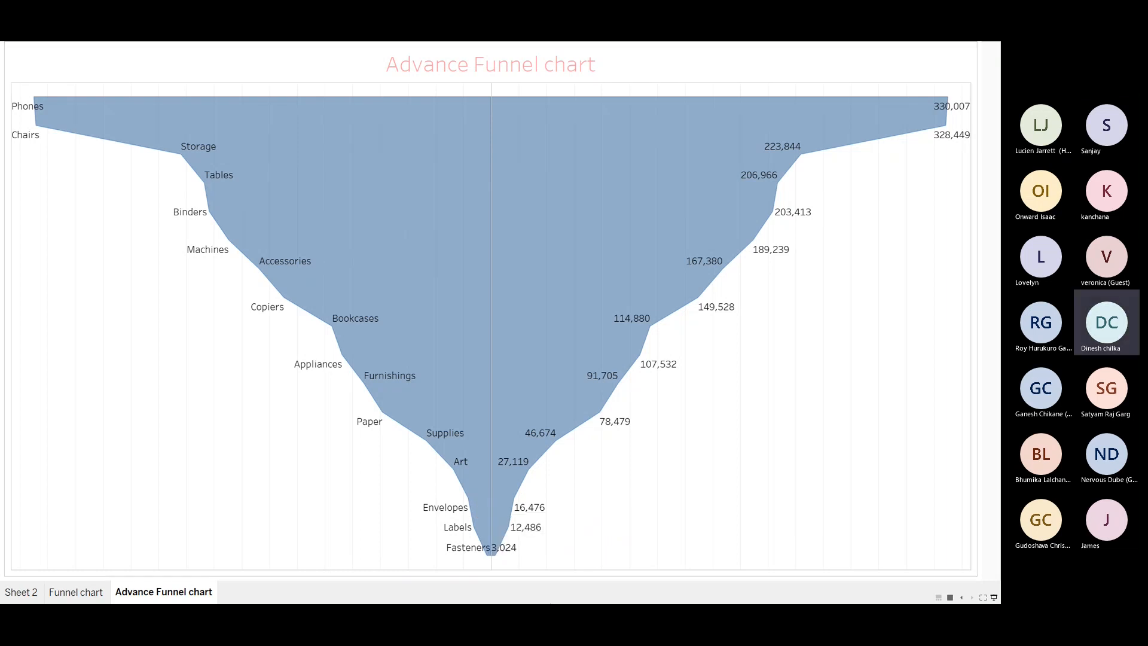
click(994, 597)
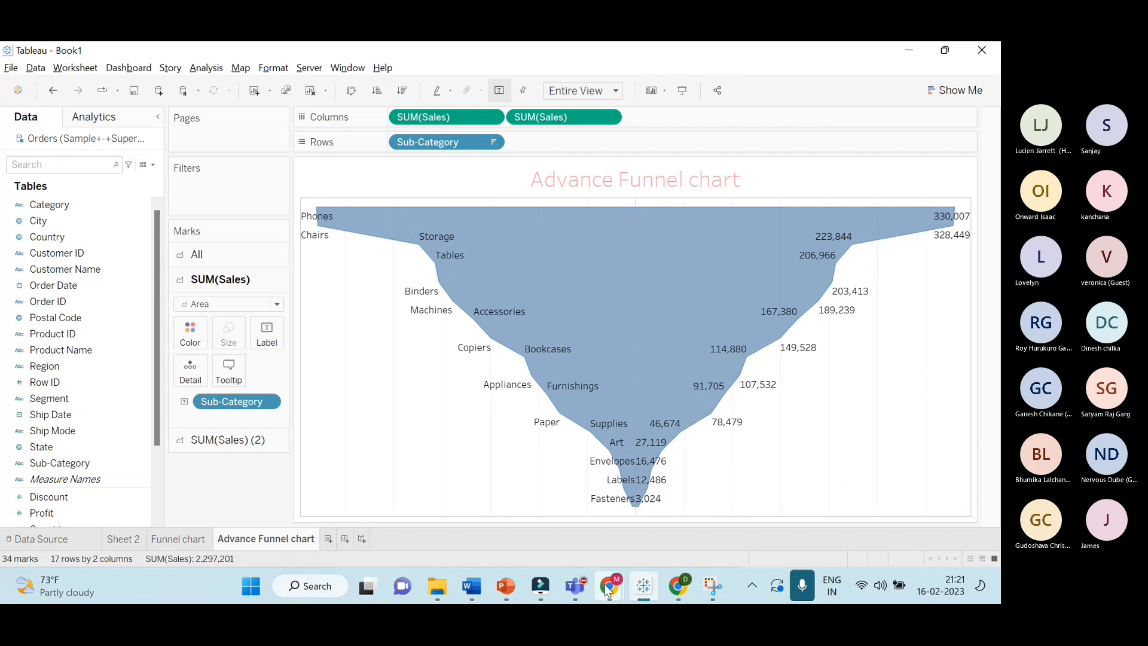
On the Funnel chart sheet, try coloring the marks by Category instead of Segment, and undo the change
click(178, 538)
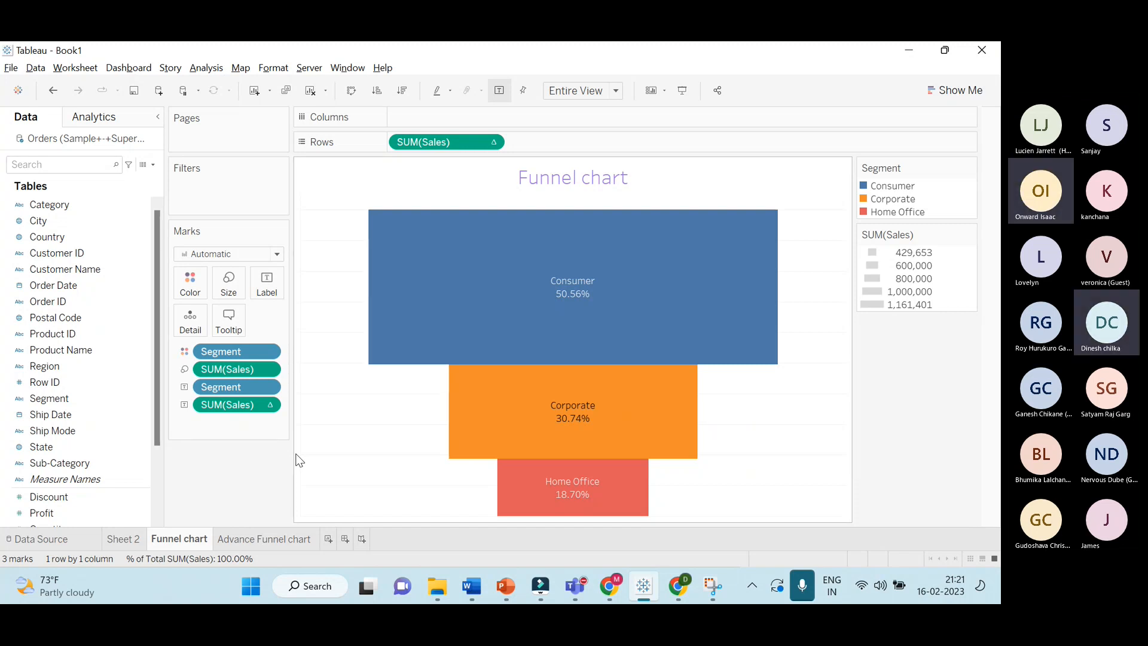
click(127, 540)
click(179, 539)
mouse_move(652, 217)
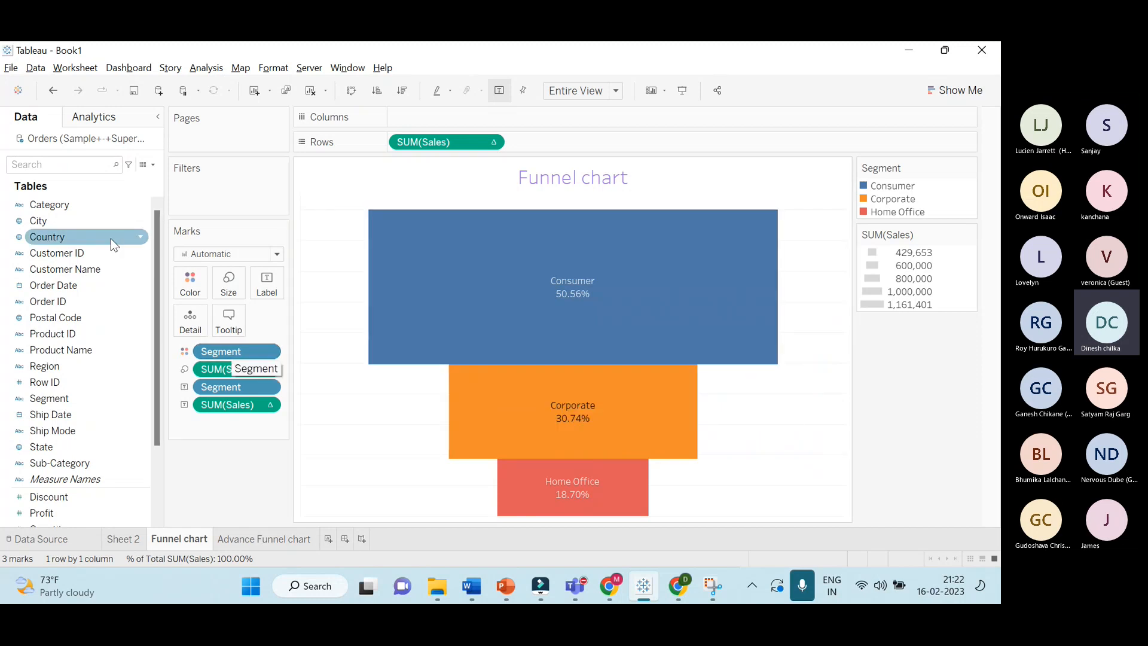
drag(245, 353, 239, 469)
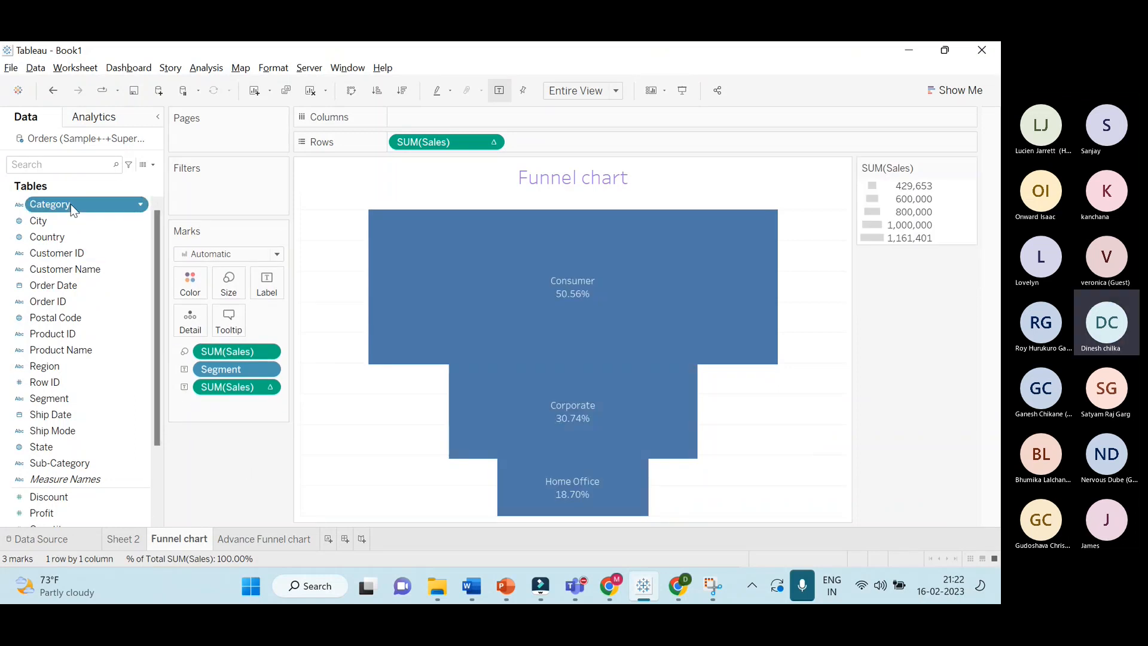
drag(70, 203, 193, 287)
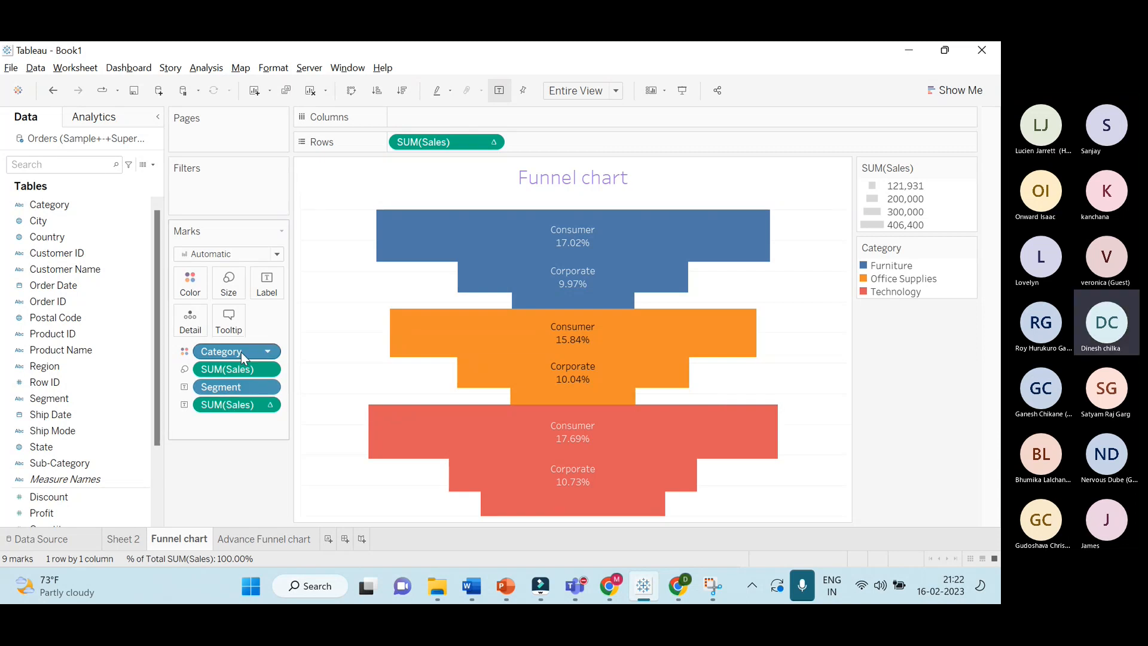
mouse_move(245, 351)
mouse_down()
mouse_move(258, 359)
mouse_move(242, 343)
mouse_up()
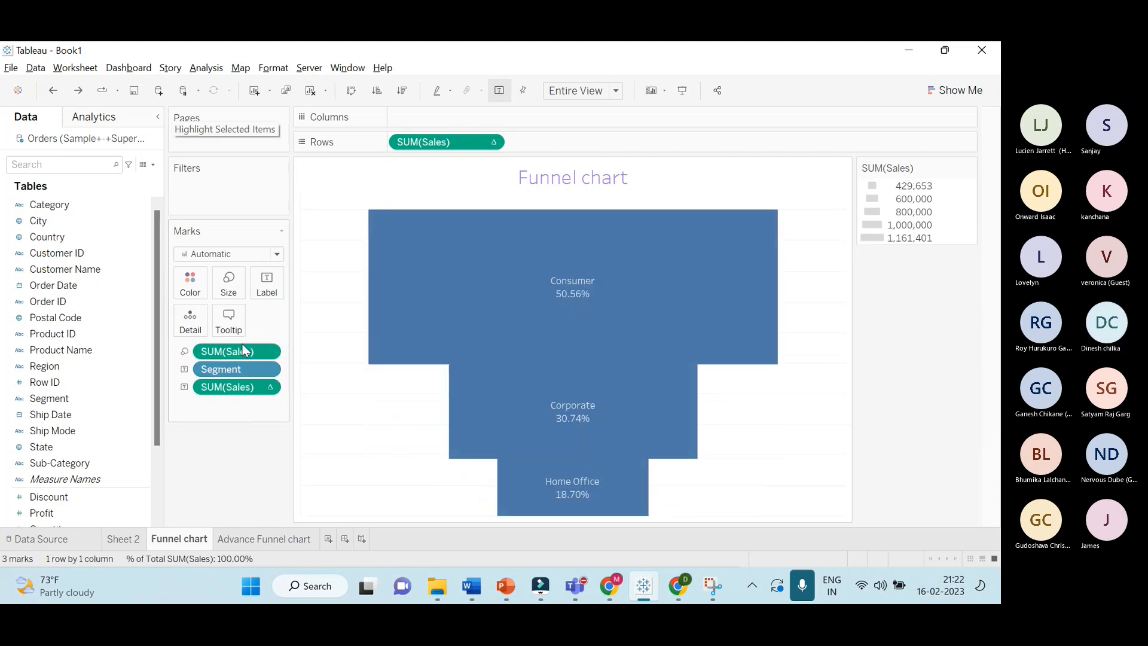
Inspect the tooltips of the Consumer, Corporate and Home Office bars in the funnel chart
mouse_move(515, 275)
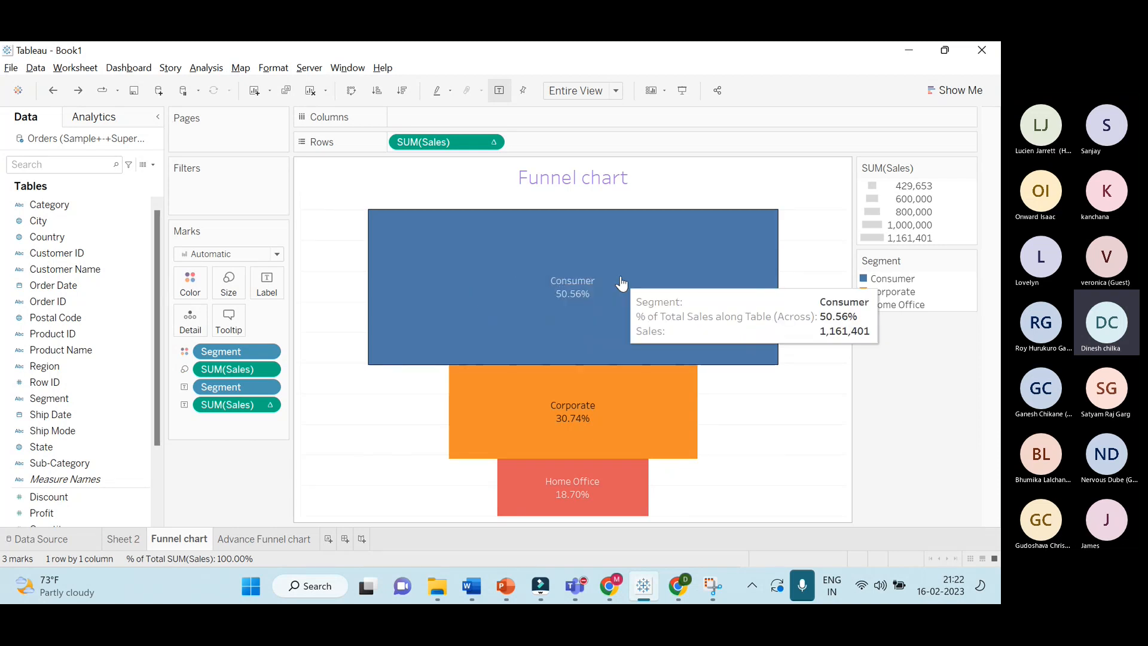
mouse_move(502, 368)
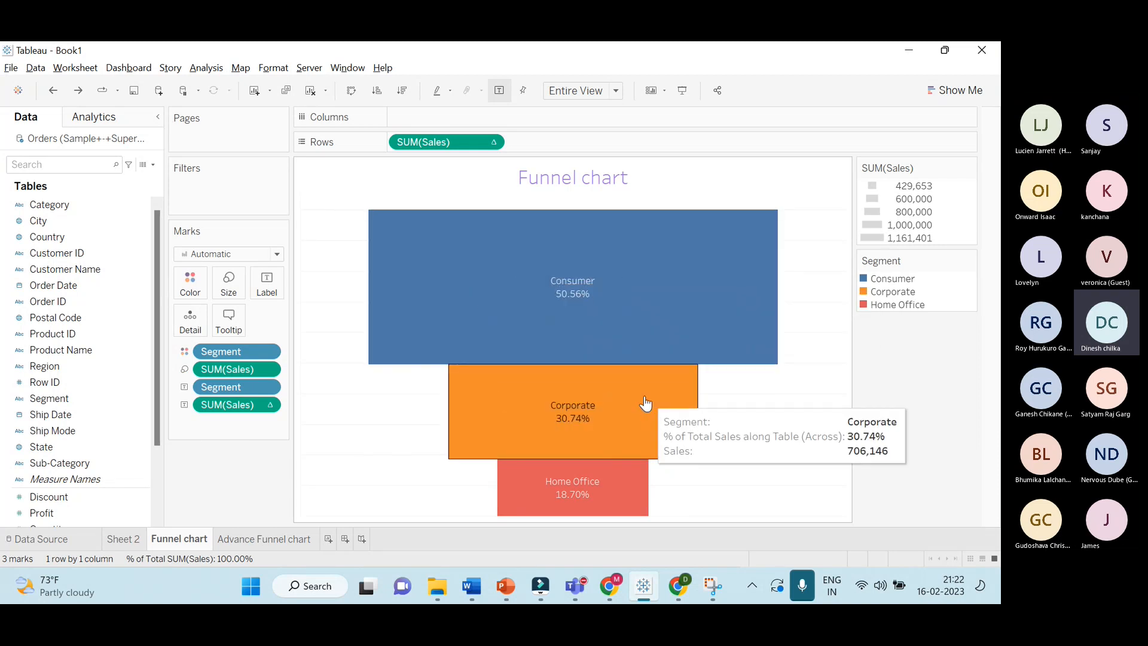
mouse_move(526, 469)
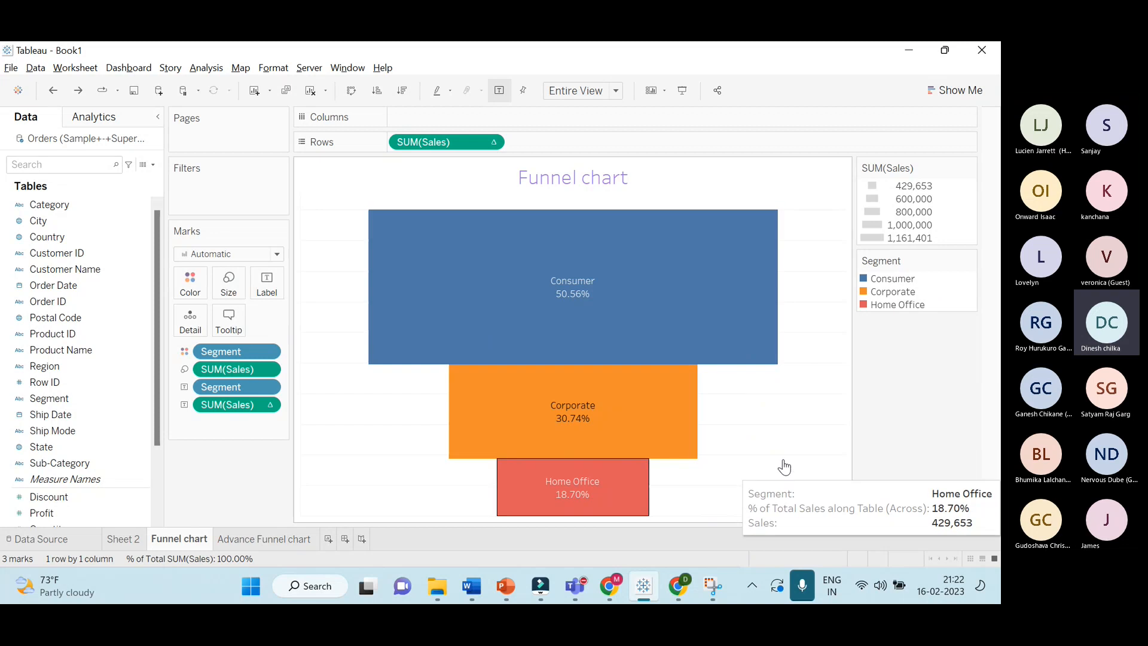
mouse_move(781, 444)
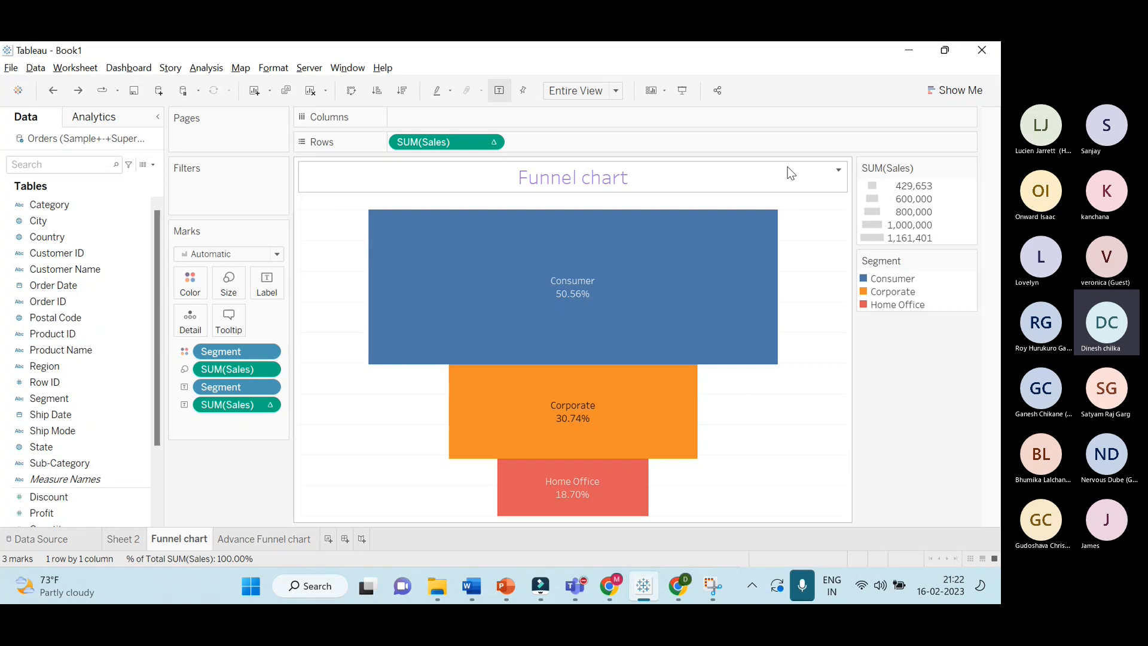
Revisit the Advance Funnel chart sheet, and switch to the PowerPoint deck to view the Word cloud Chart slide
click(286, 538)
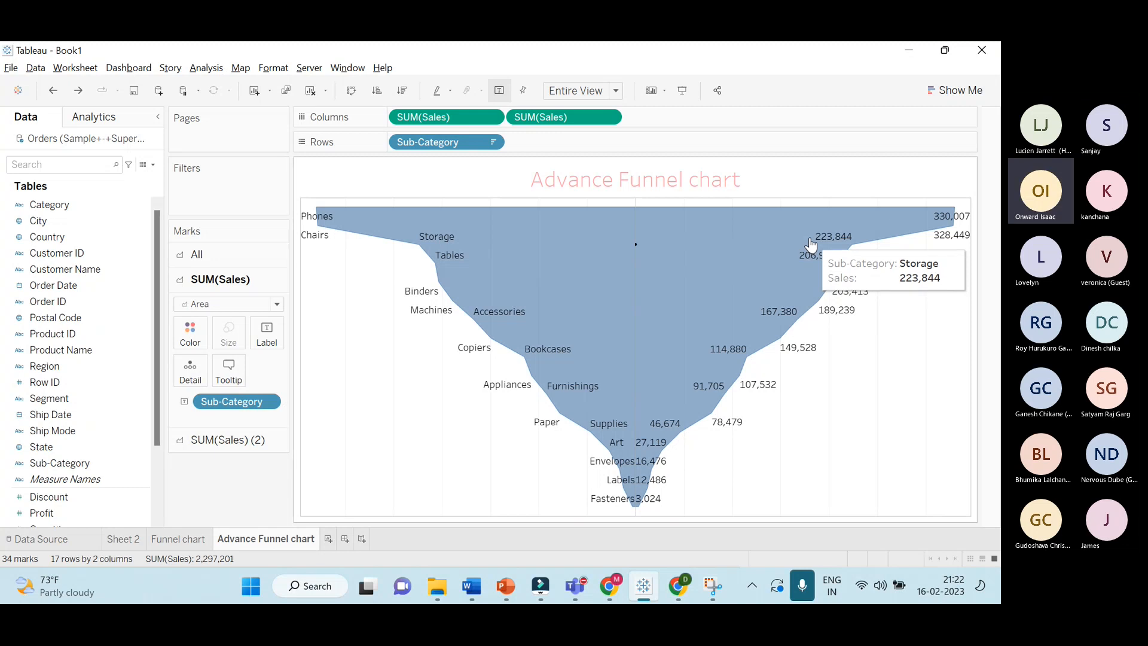
click(502, 588)
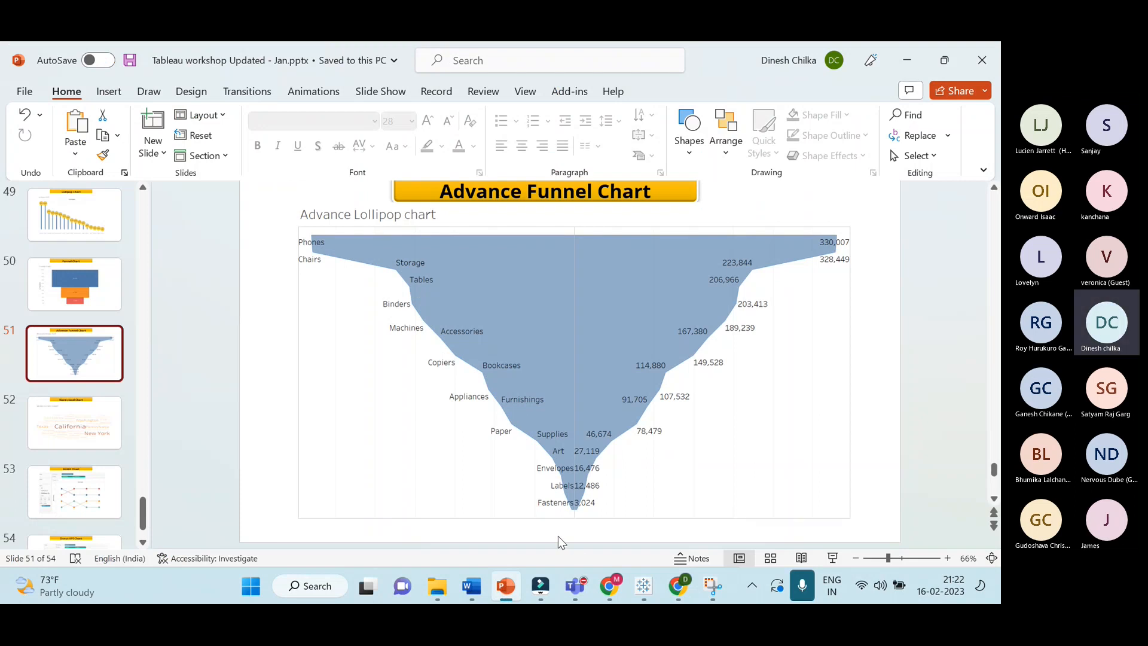
scroll(558, 536, down, 1)
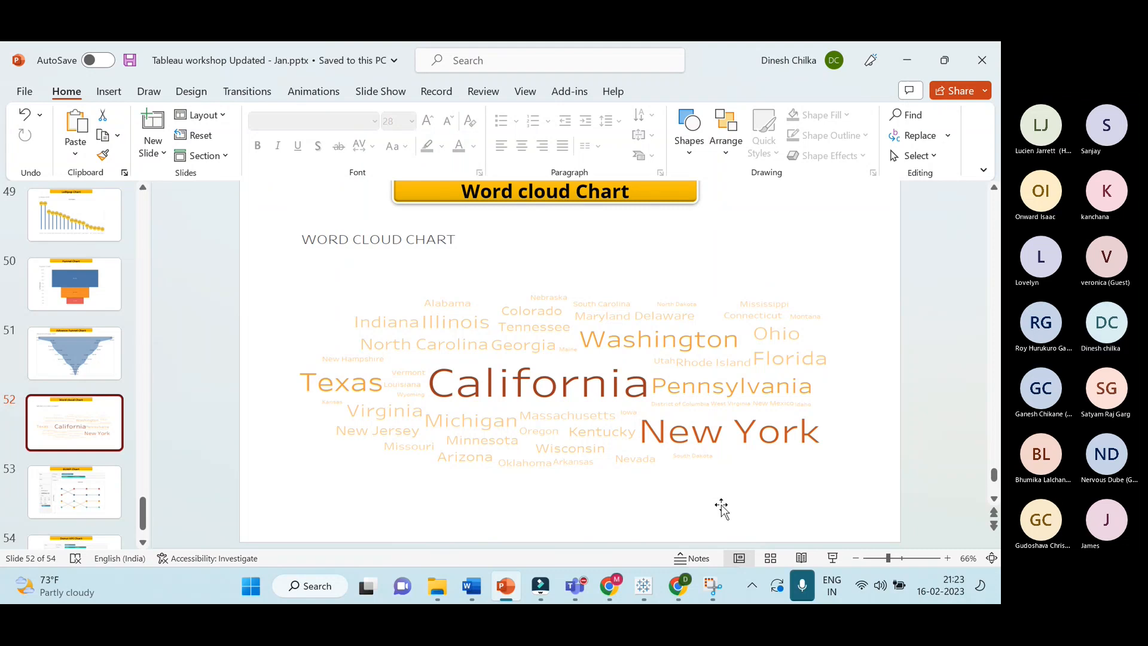
Switch to Chrome, load linkedin.com/feed/ in a new tab, and enlarge the banner image of the account's own profile
click(620, 593)
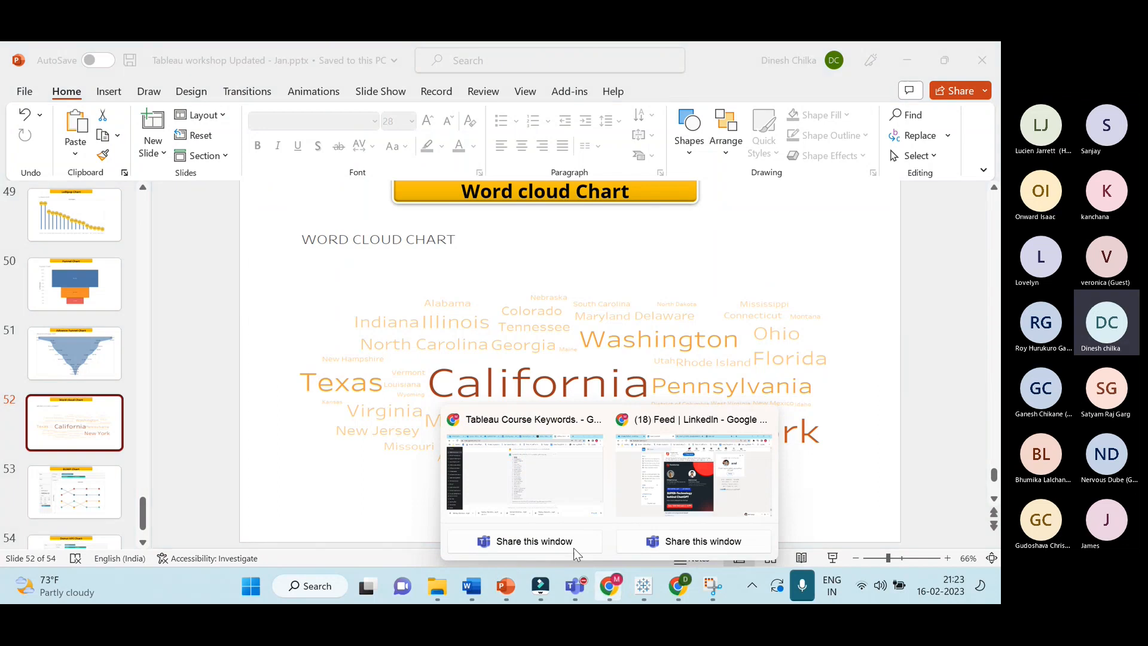
click(550, 518)
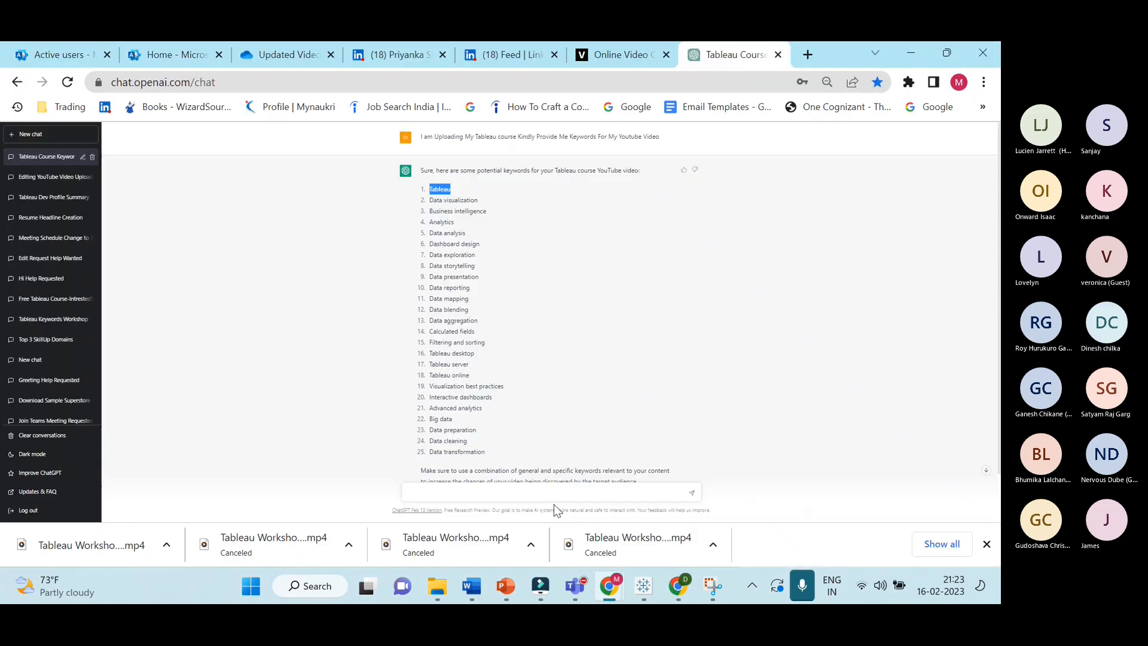
click(808, 55)
text(linkedin.com/feed/)
key(Return)
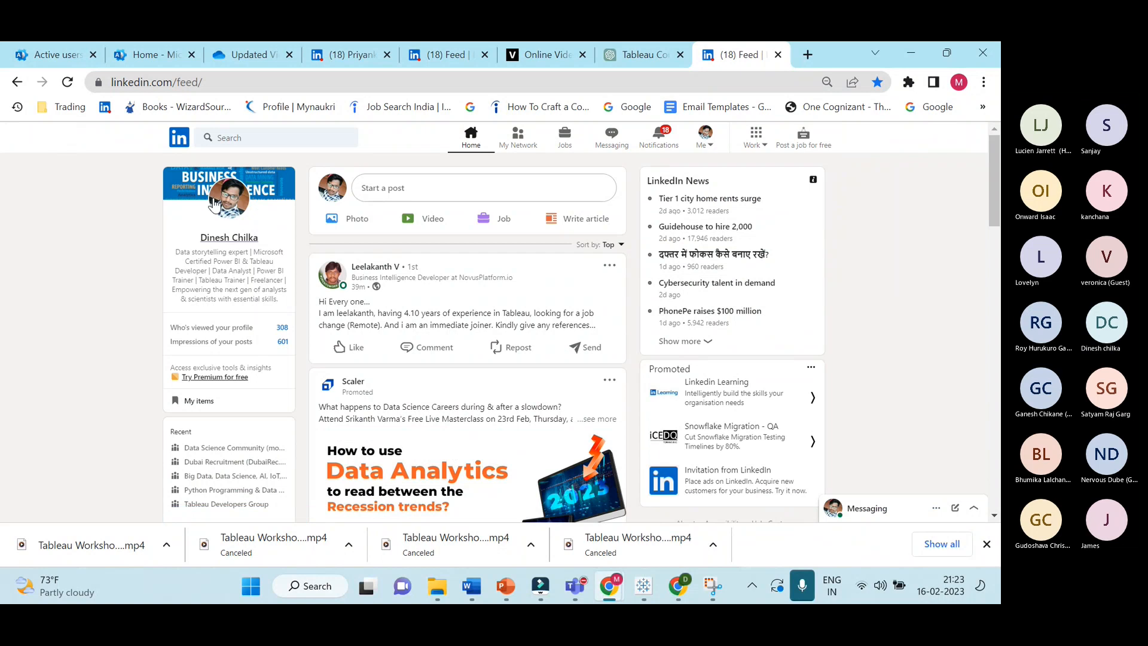
click(230, 213)
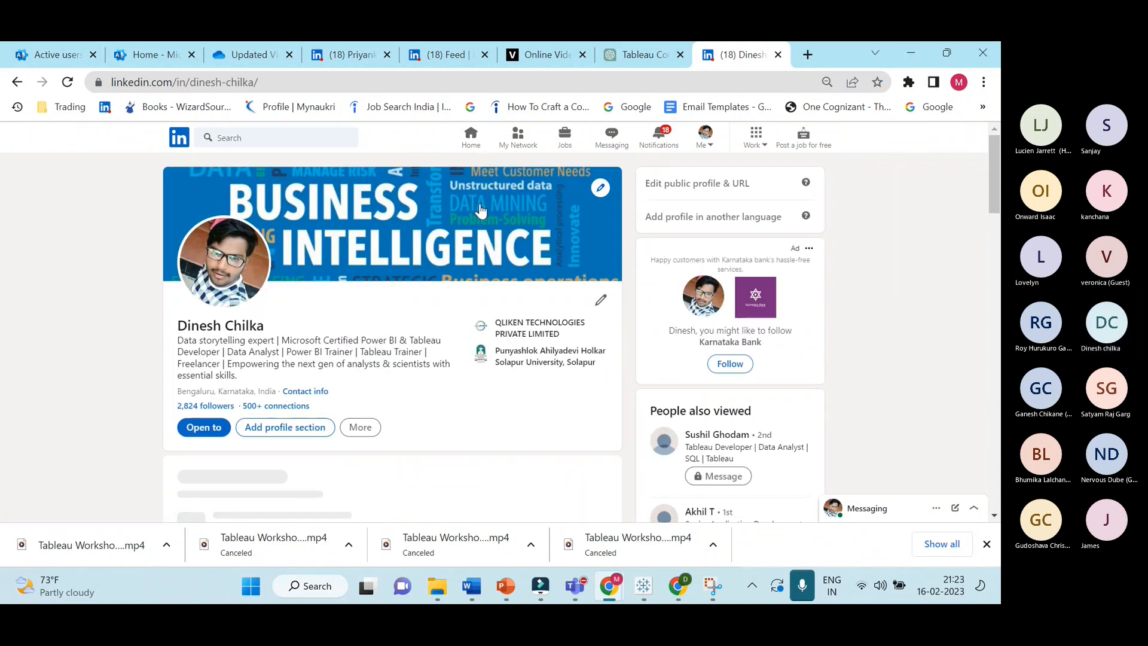
click(480, 204)
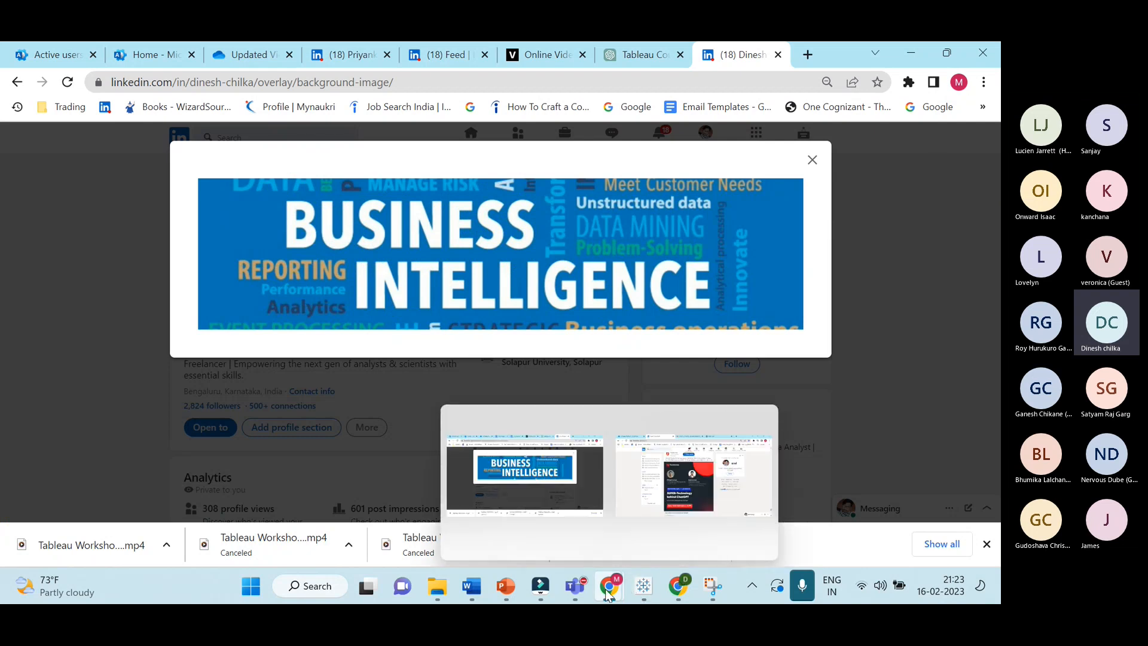
Review the Word cloud Chart slide in PowerPoint again, and return to Chrome to close the enlarged profile banner
mouse_move(505, 589)
click(521, 508)
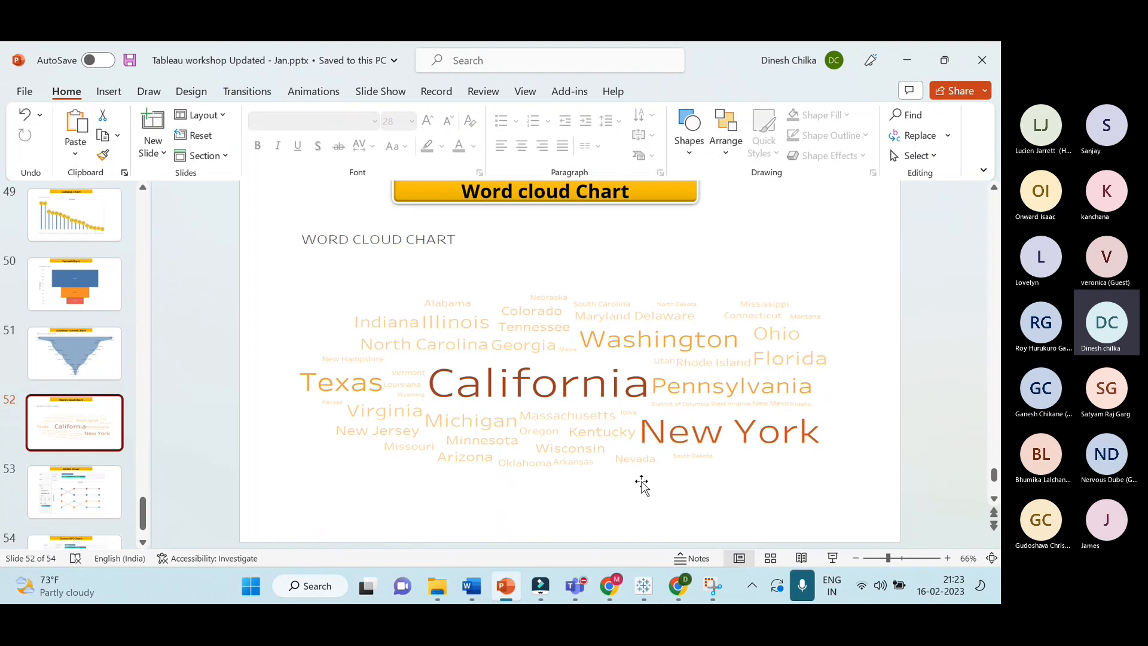
click(907, 60)
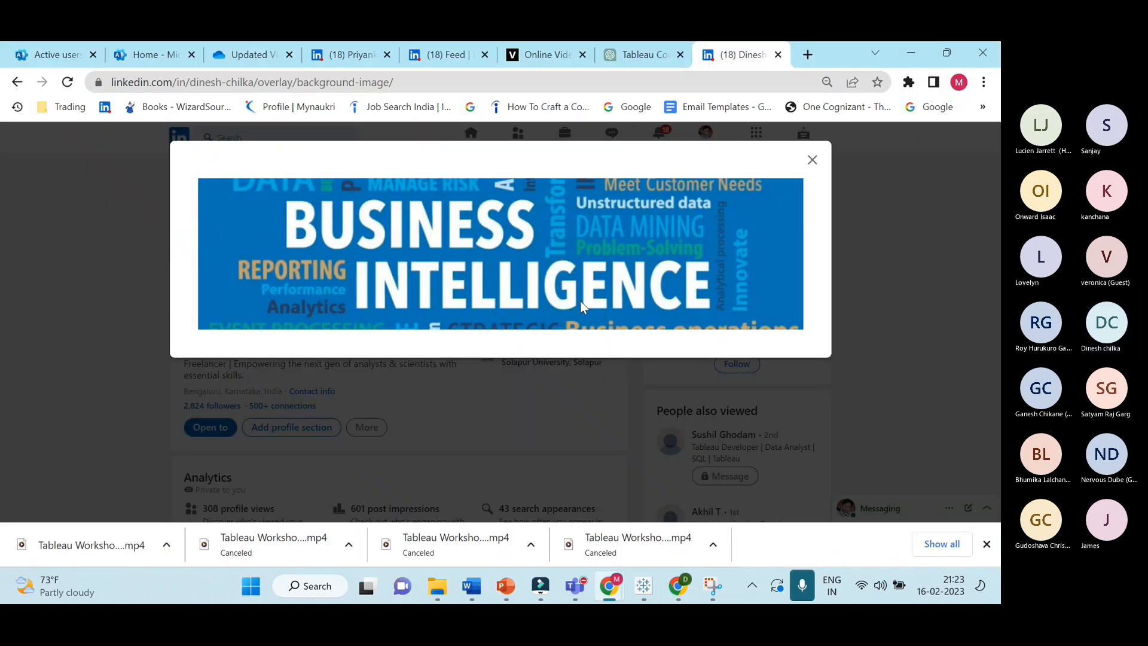
click(812, 161)
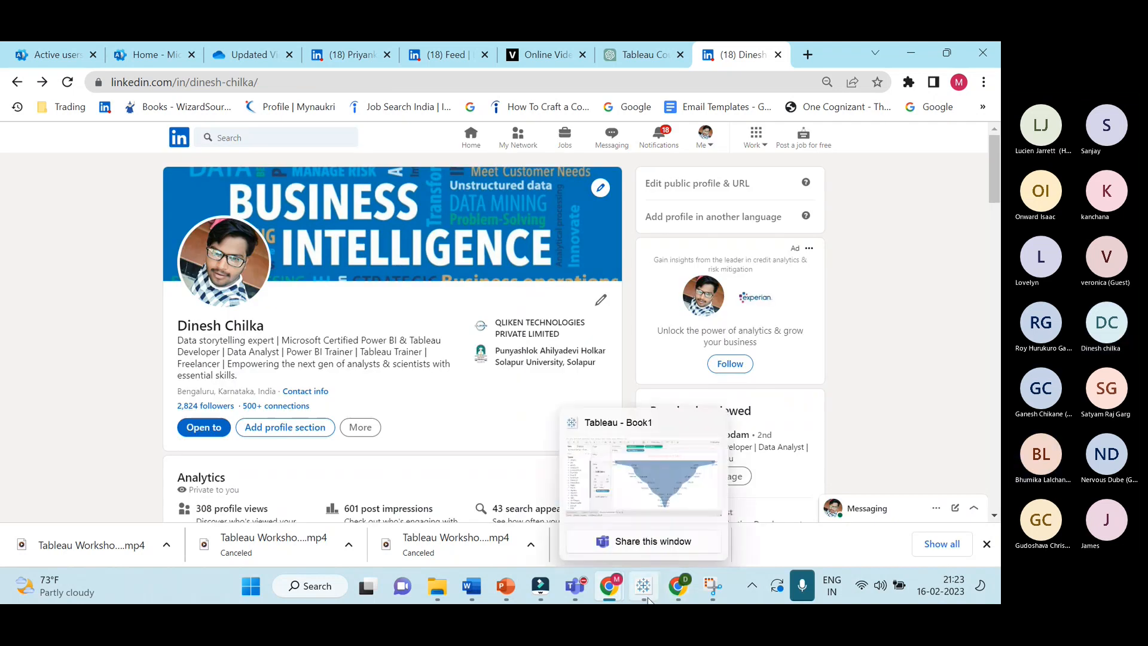
Switch to Tableau, add a new worksheet after the Advance Funnel chart sheet, and rename it "Word cloud chart"
click(647, 599)
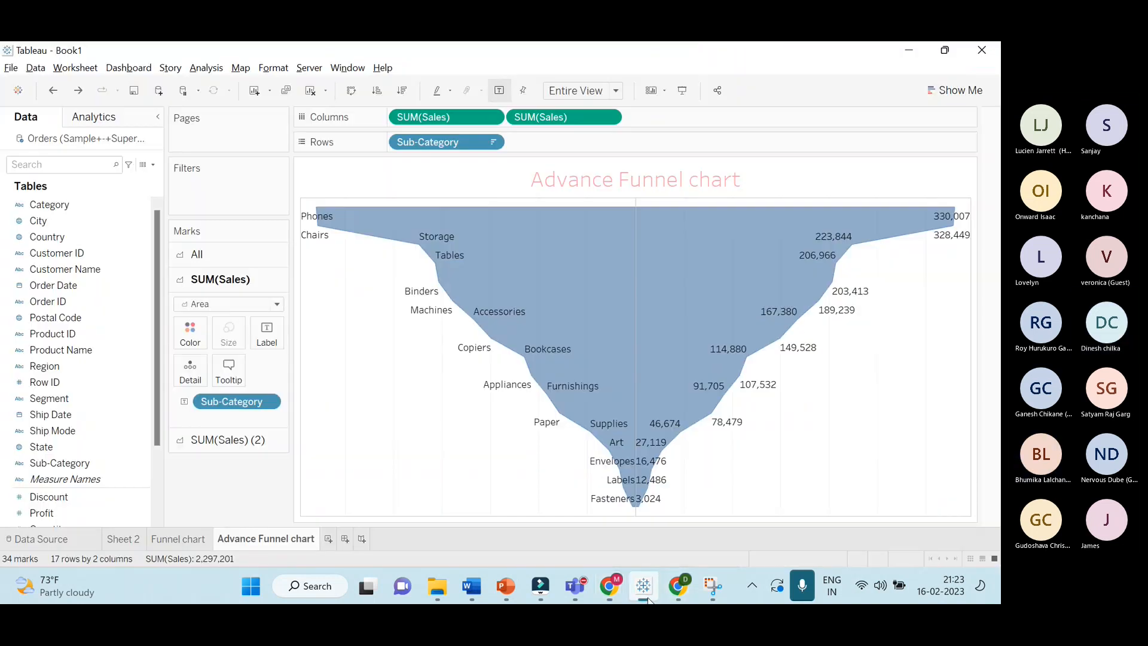
click(329, 539)
right_click(329, 542)
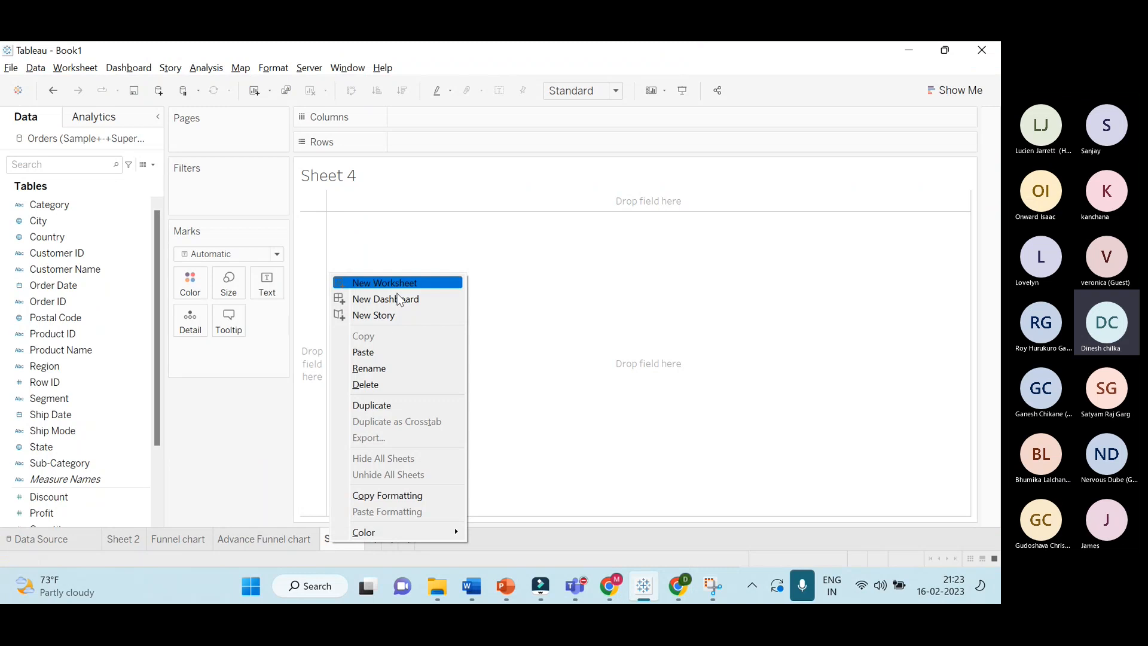
click(380, 368)
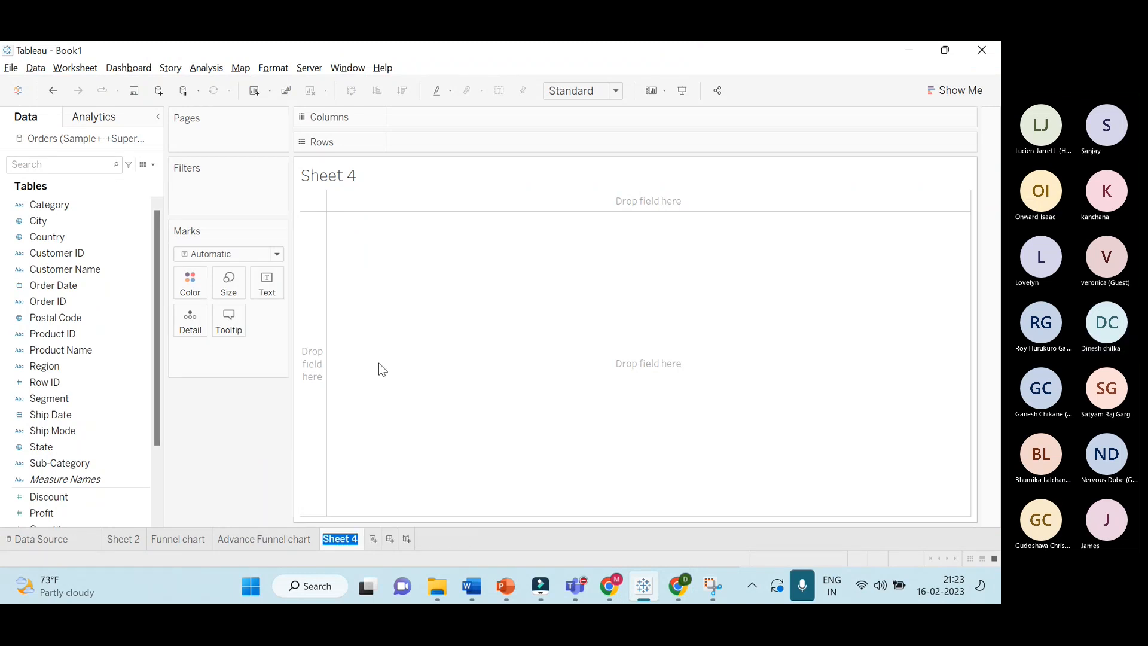
key(BackSpace)
text(W)
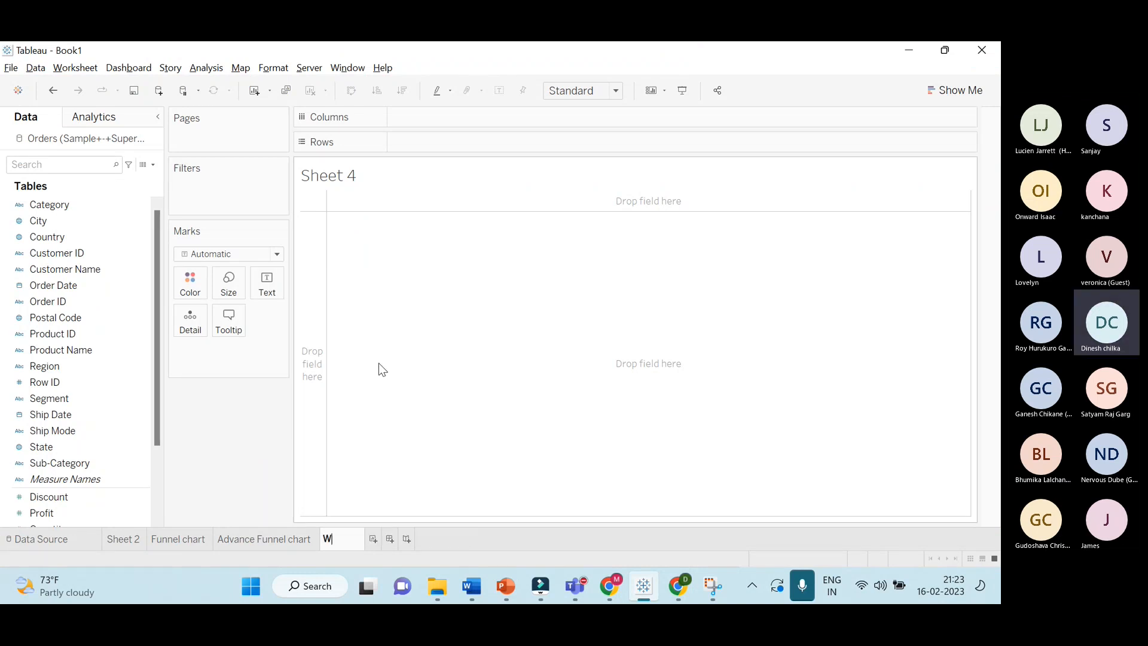
text(ord cl)
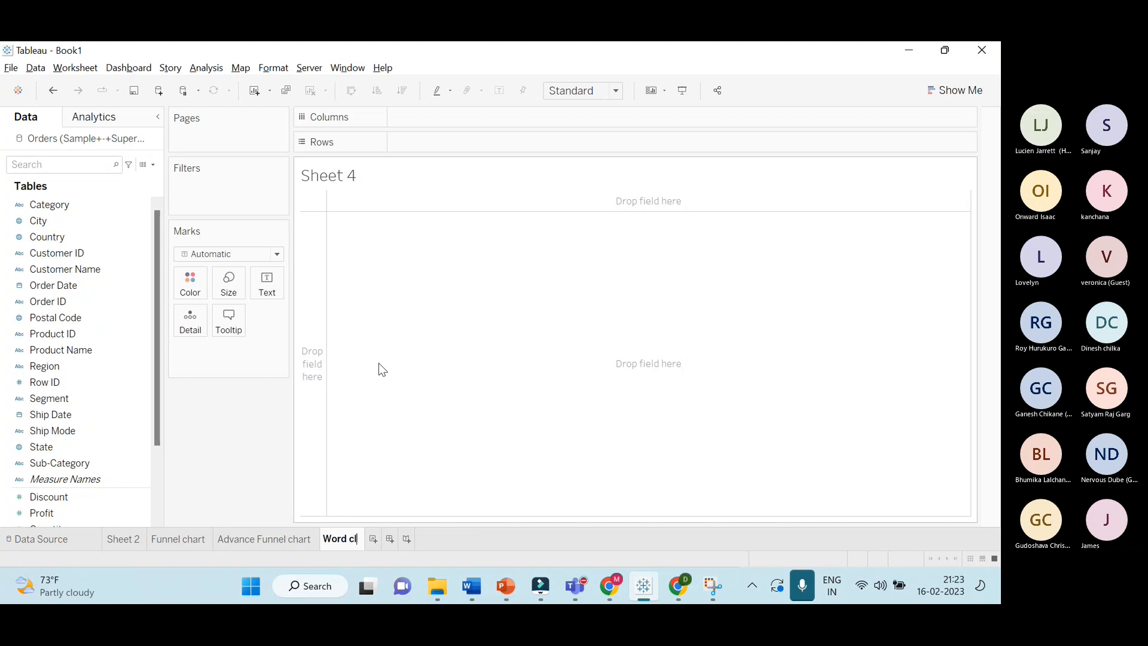
text(oud chart)
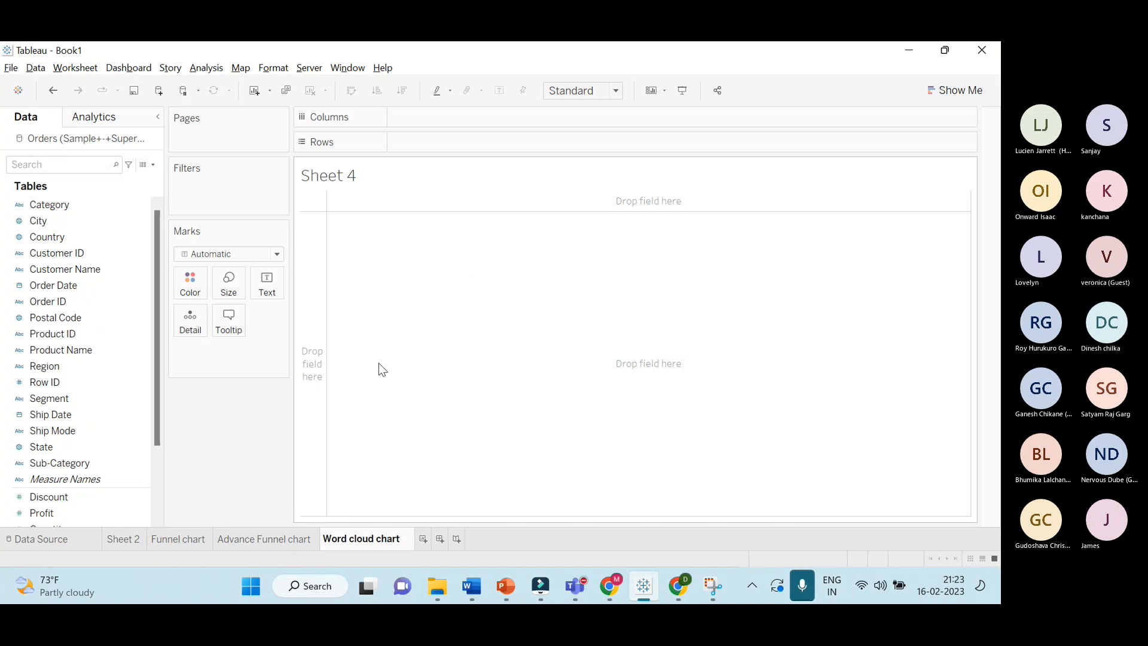
key(Return)
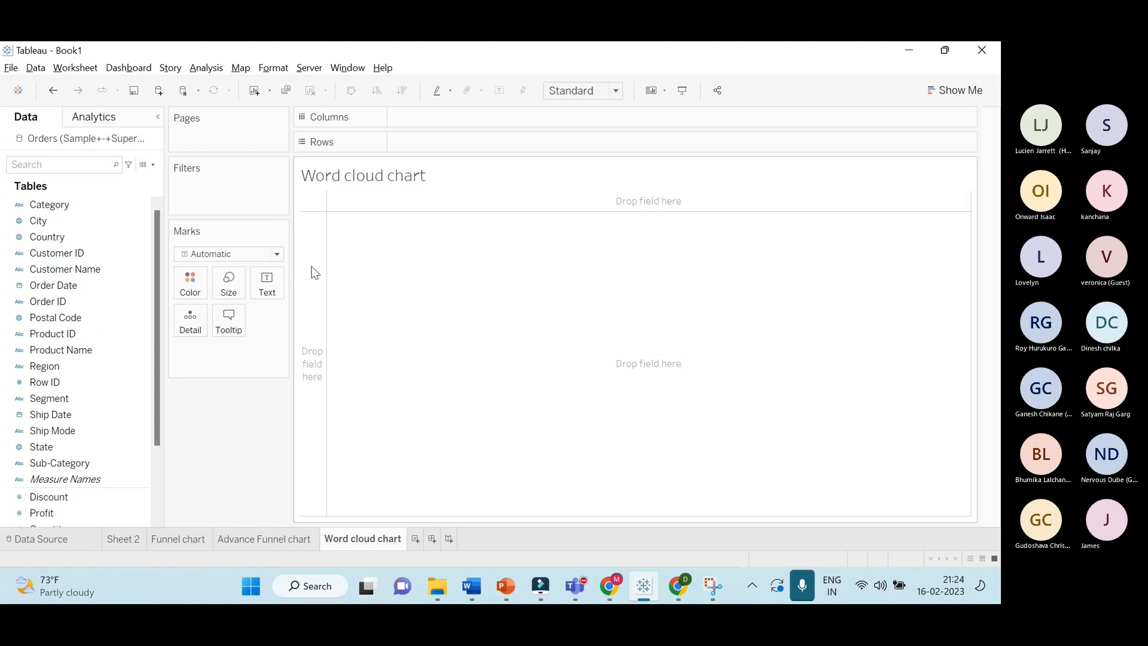
Set the mark type of the Word cloud chart sheet to Text
click(277, 255)
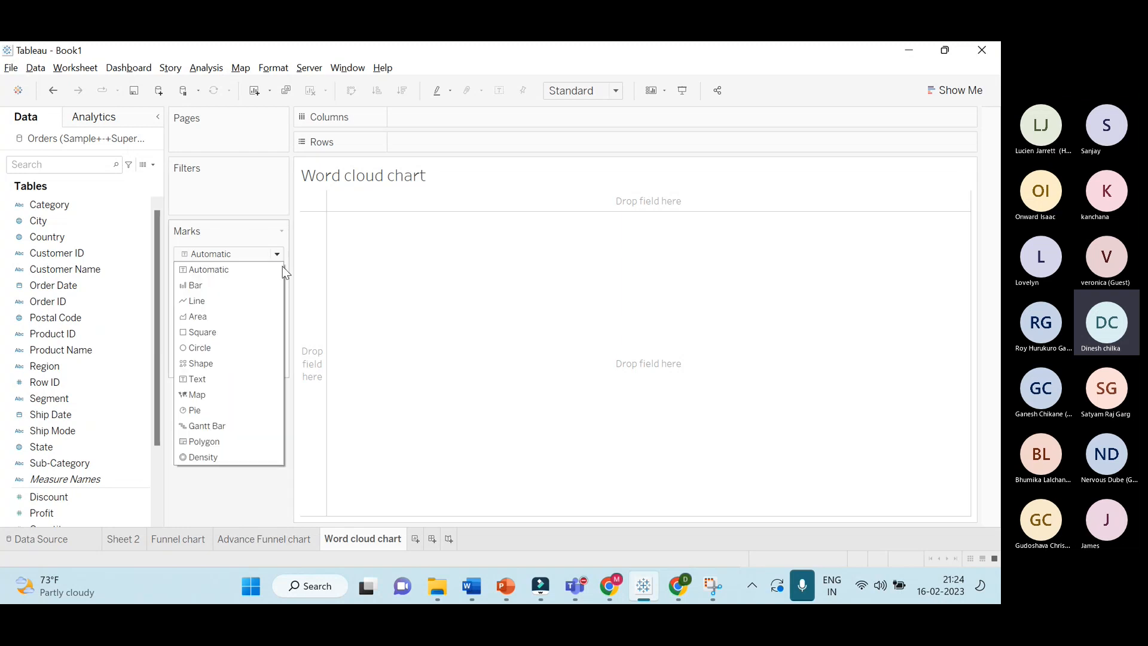
click(244, 380)
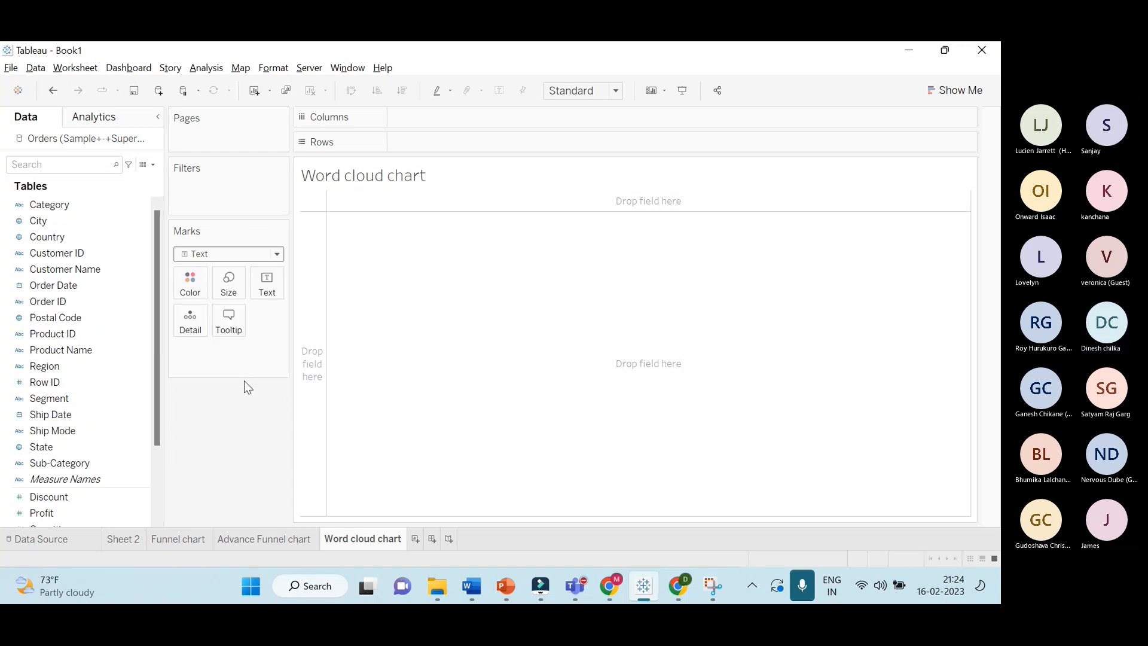
click(279, 254)
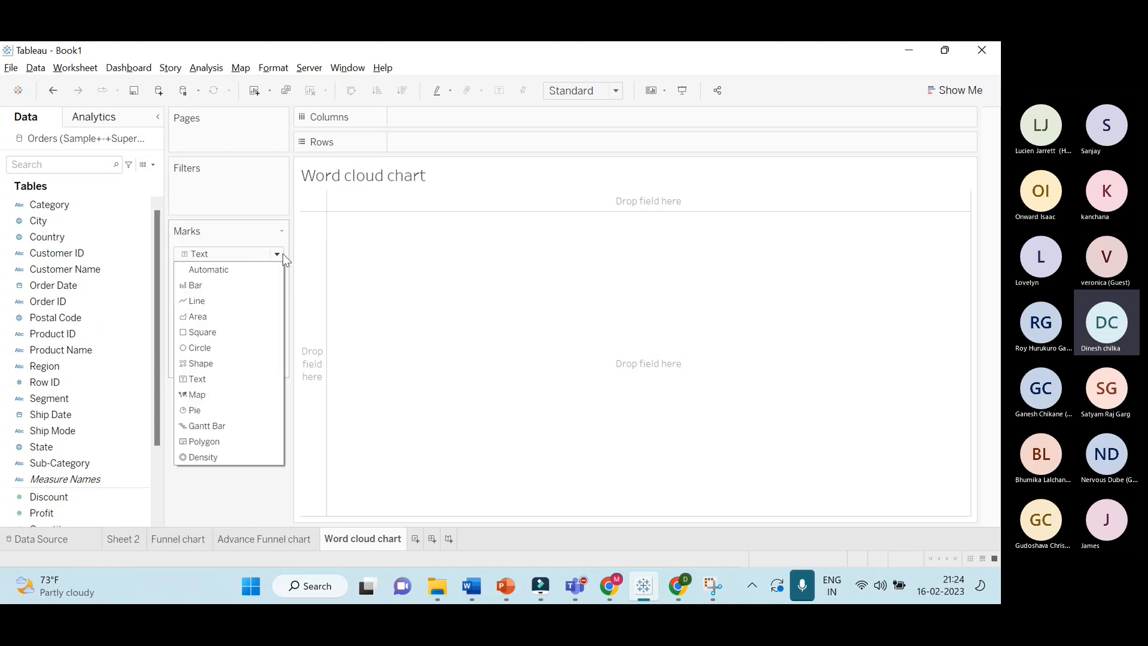
click(220, 380)
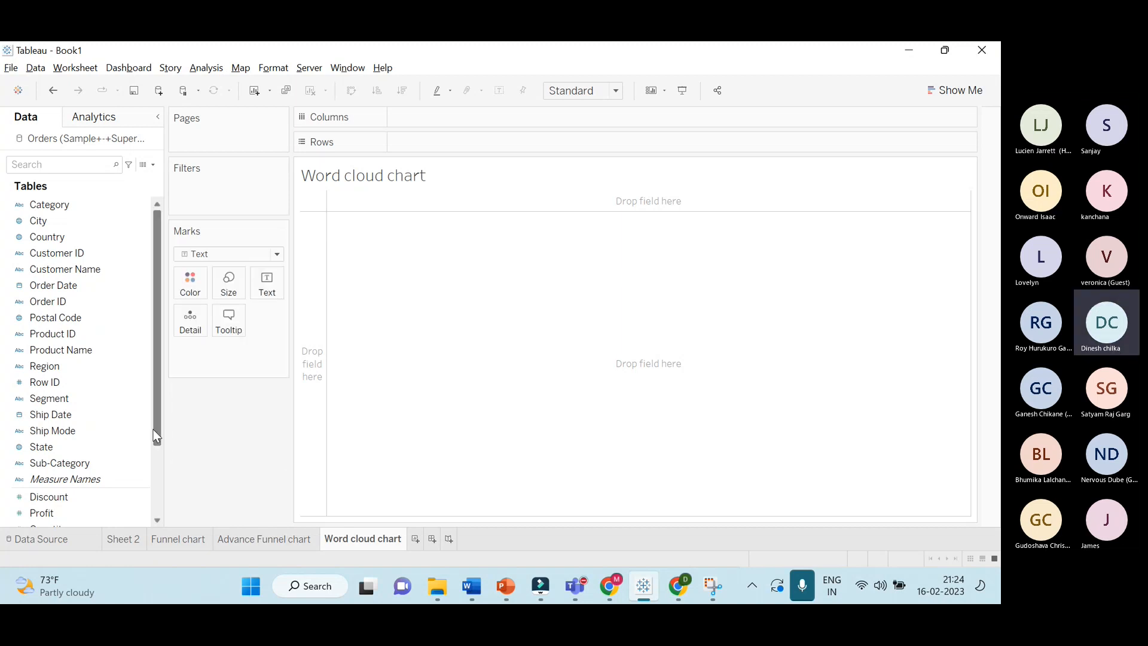
Switch to PowerPoint to check the example on the Word cloud Chart slide, and return to Tableau
key(alt+Tab)
key(alt+Tab)
key(alt+Tab)
key(alt+Tab)
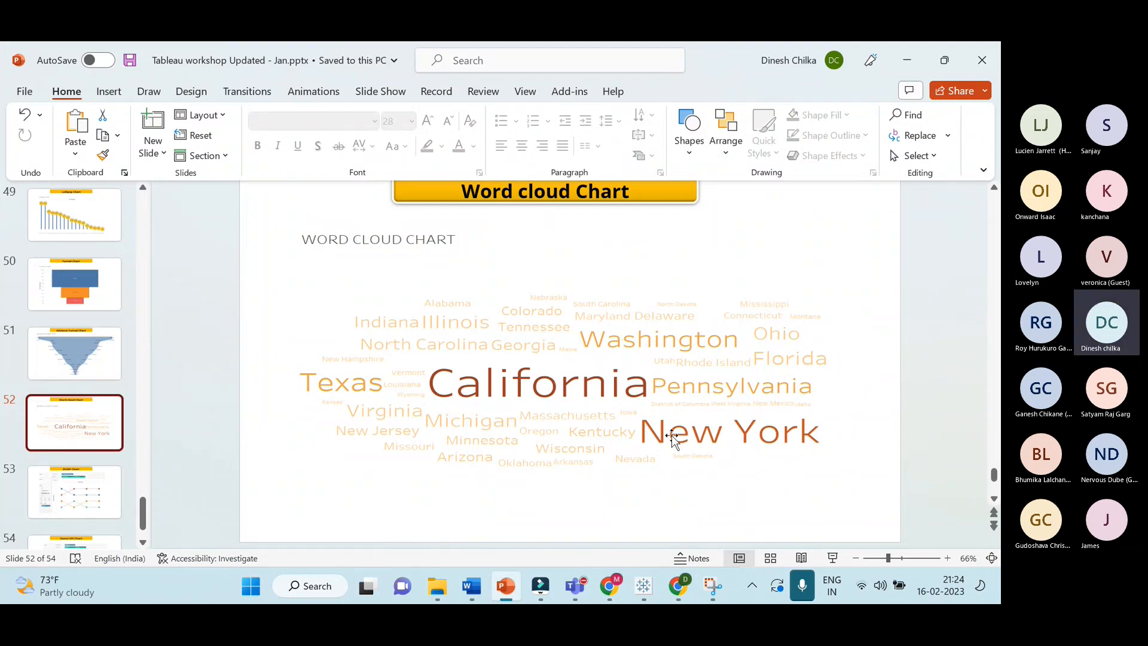
key(alt+Tab)
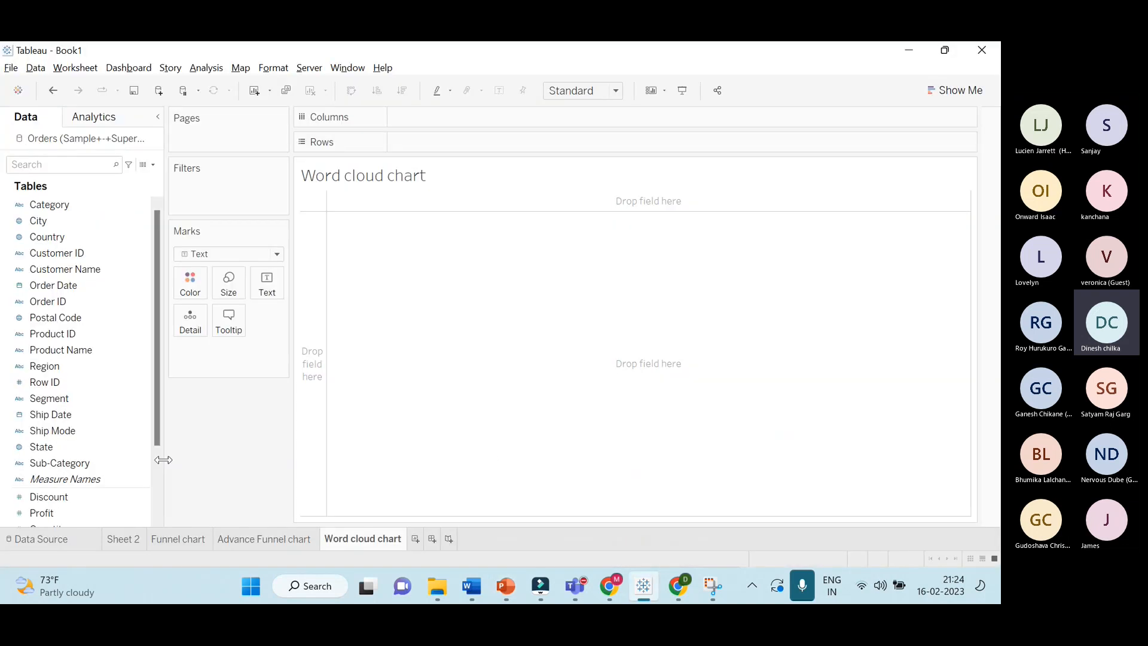
Build the word cloud with State as the text and Sales controlling both the size and the color of the marks
drag(101, 450, 282, 293)
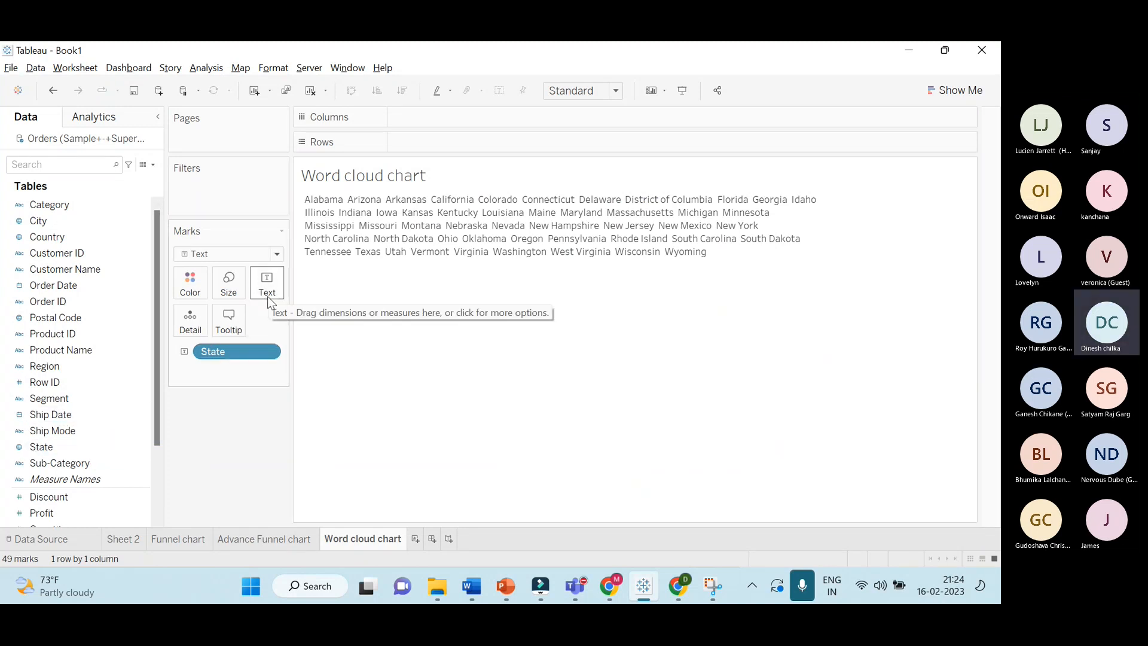
scroll(84, 430, down, 3)
scroll(82, 424, down, 3)
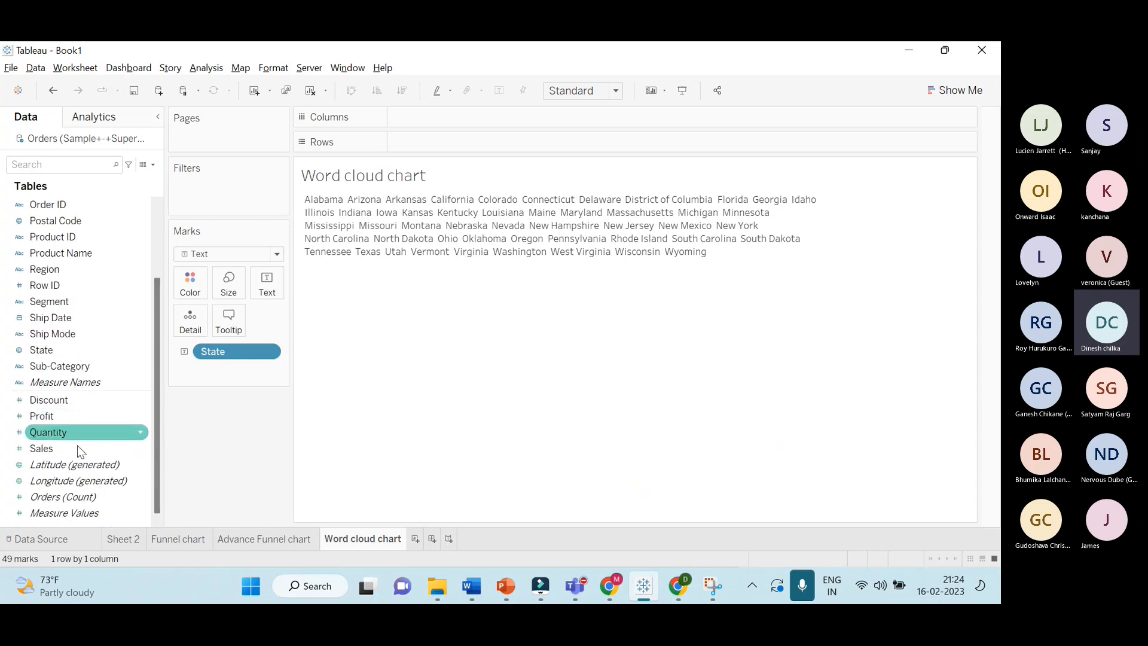
drag(76, 448, 220, 298)
drag(107, 452, 199, 293)
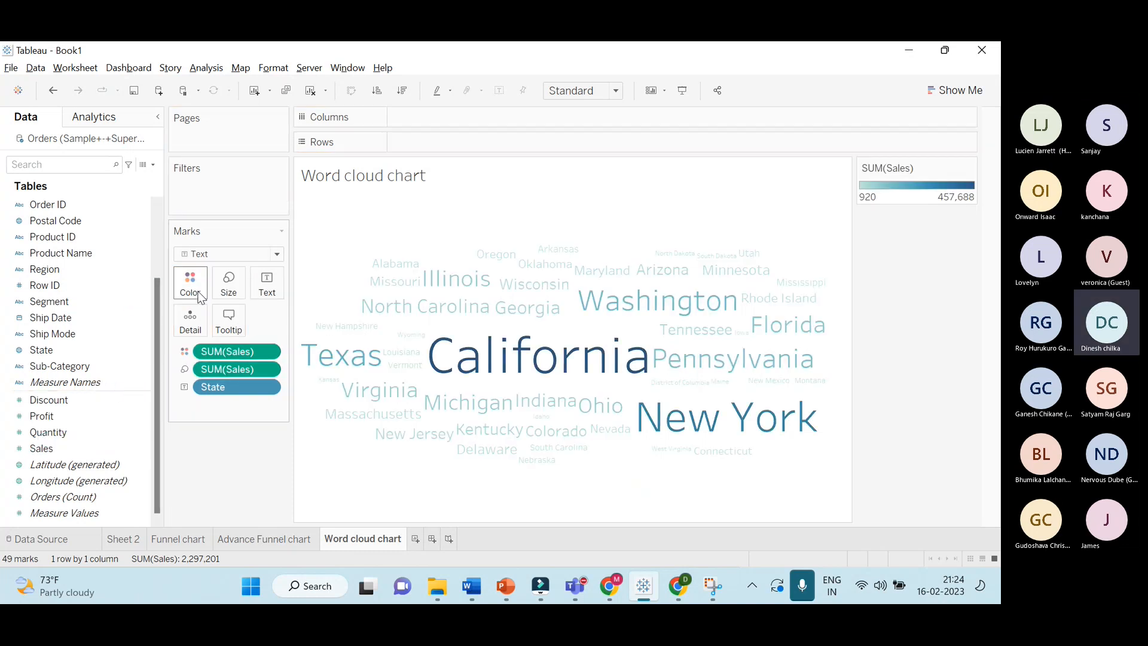
Edit the Sales colors of the word cloud to use stepped color with 10 steps
click(197, 293)
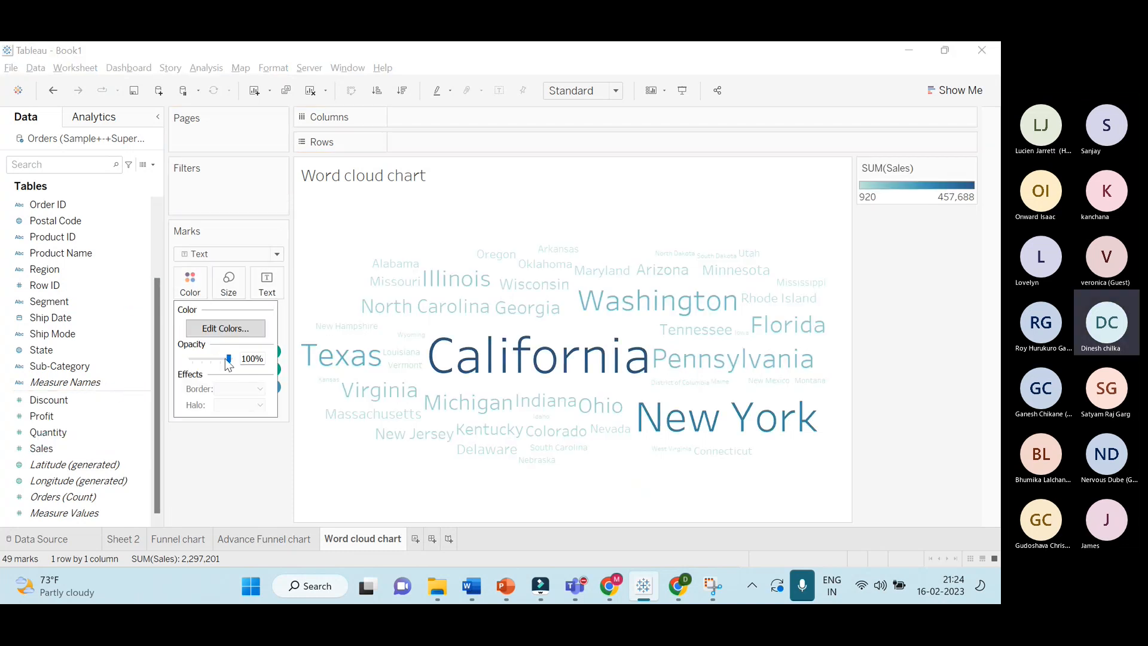
click(228, 325)
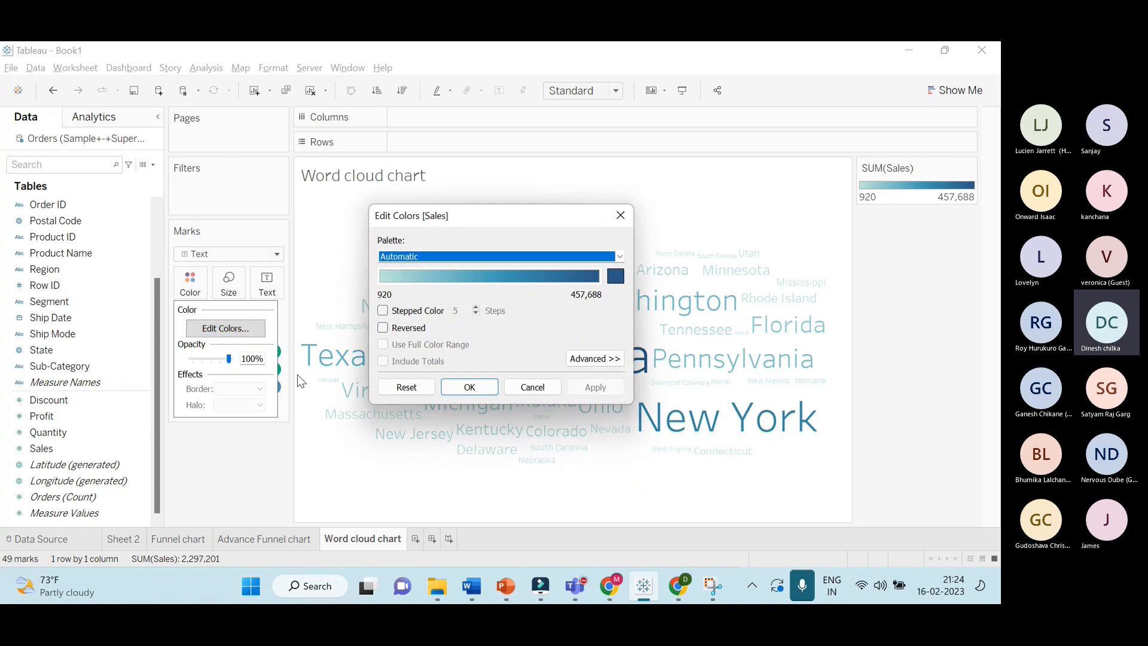
click(615, 276)
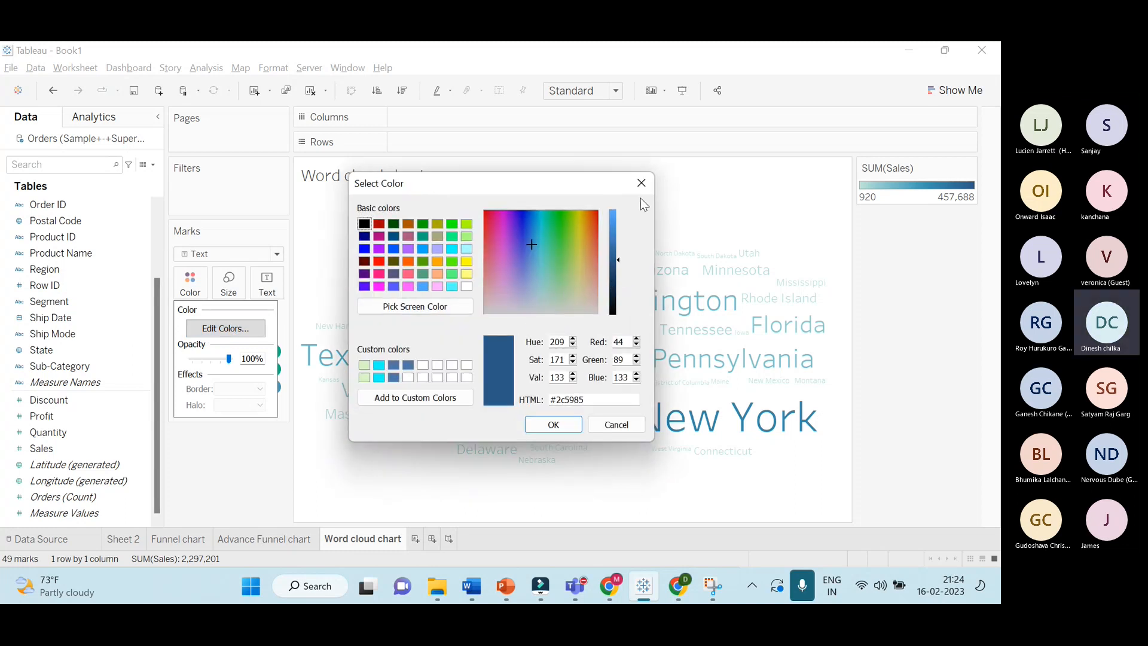
click(641, 183)
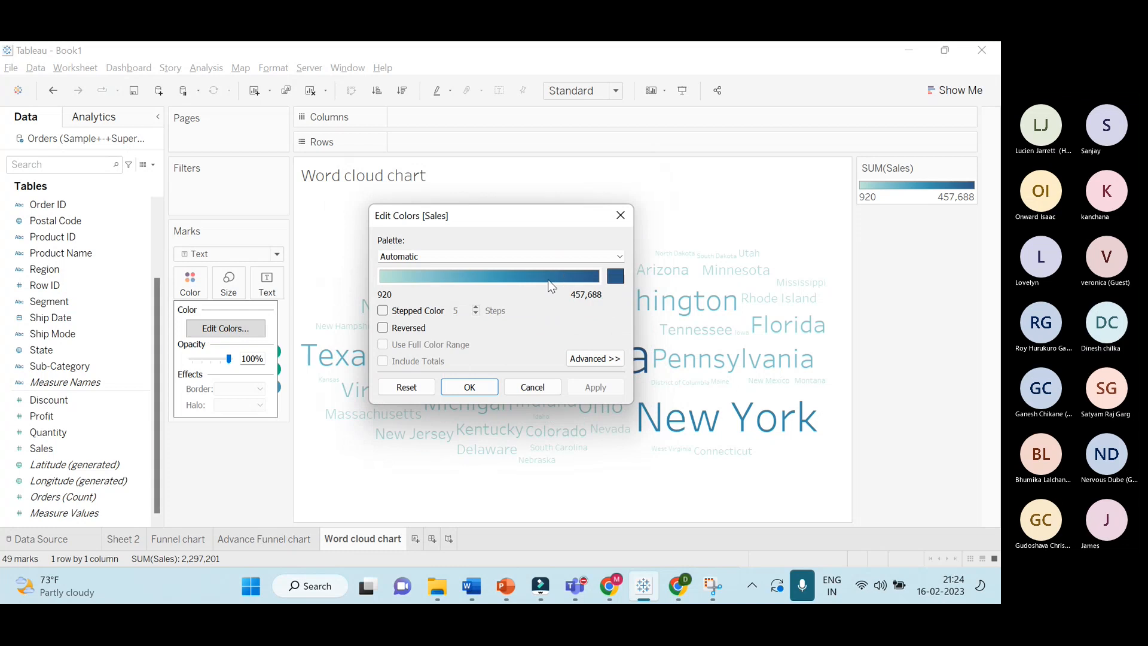
click(384, 311)
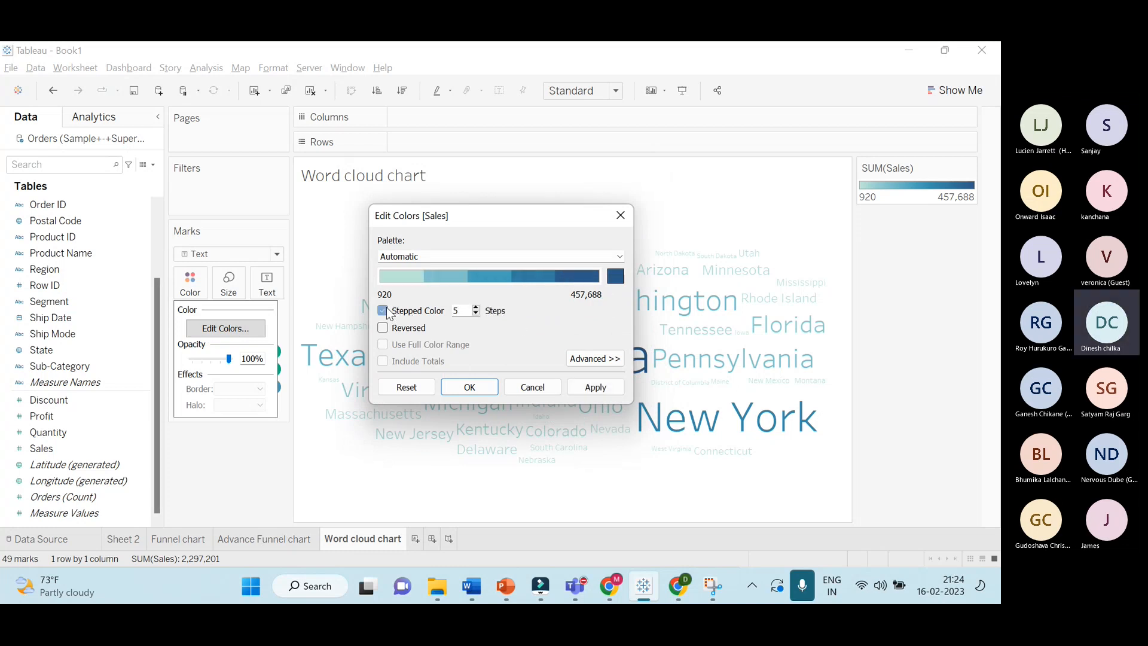
click(476, 307)
click(476, 307)
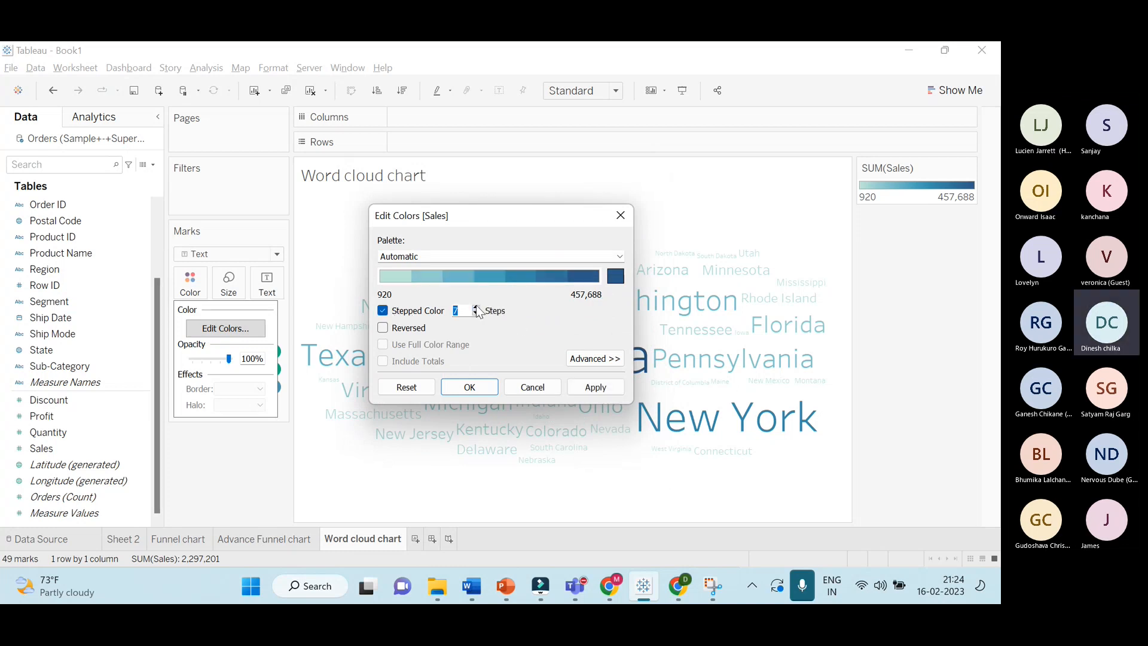
click(476, 307)
click(476, 307)
click(476, 307)
click(476, 307)
Check the advanced range options of the Sales color scale, and apply the stepped colors to the word cloud
click(618, 364)
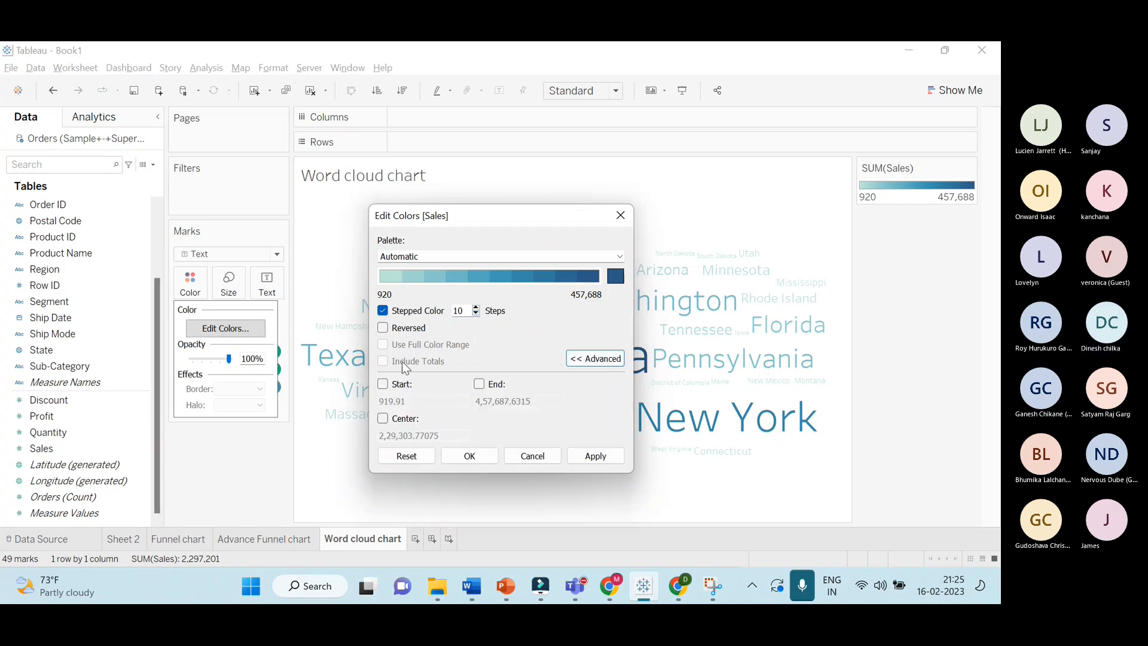
click(597, 358)
click(605, 393)
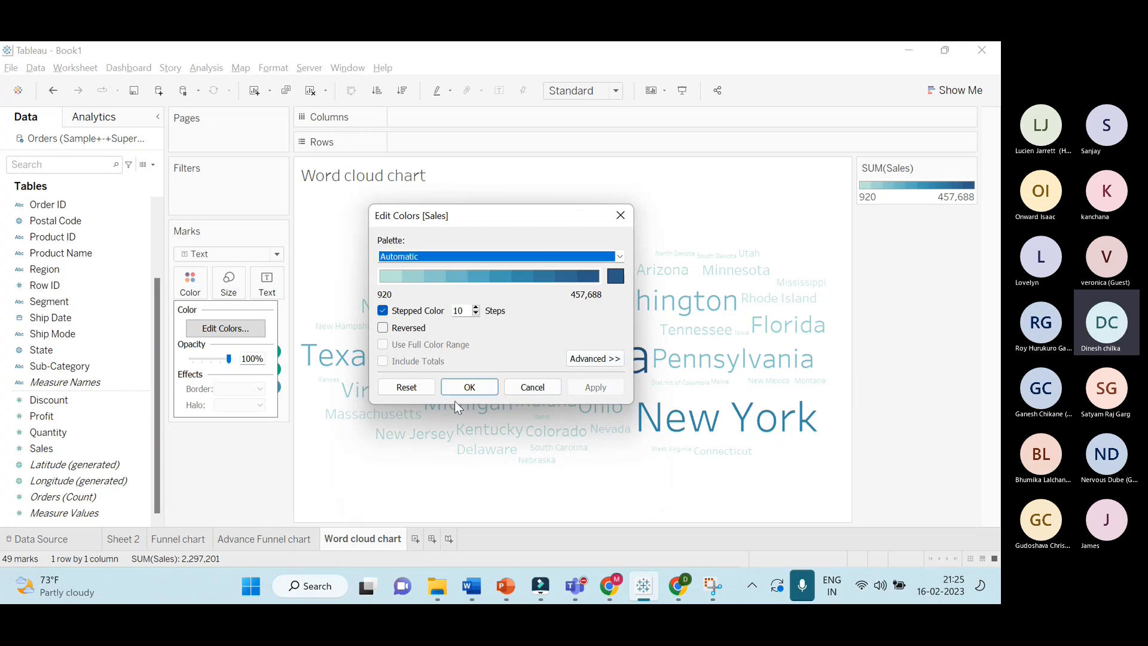
click(469, 388)
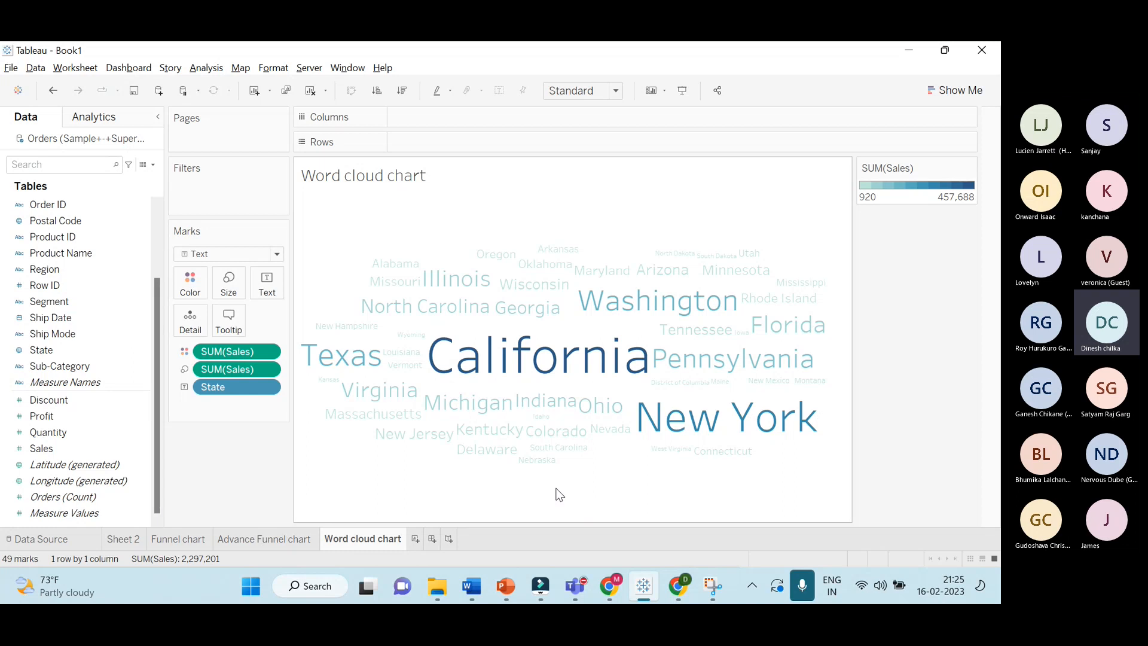
Inspect the tooltips of states such as California, Washington and Virginia in the word cloud, and view the sheet in presentation mode
mouse_move(548, 366)
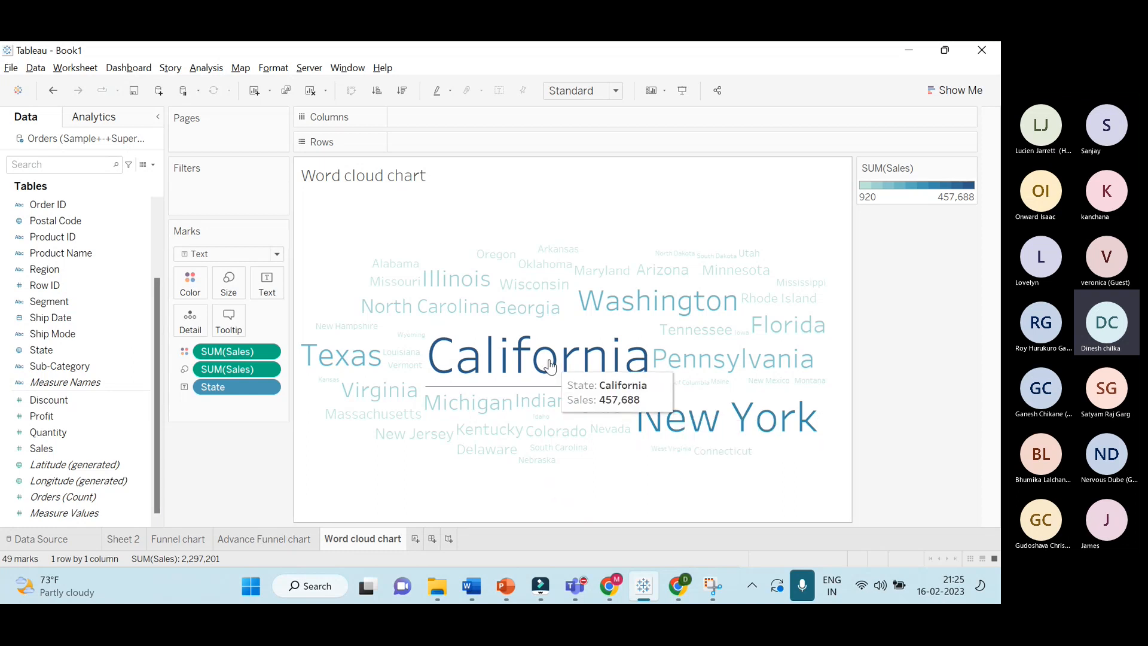
mouse_move(775, 425)
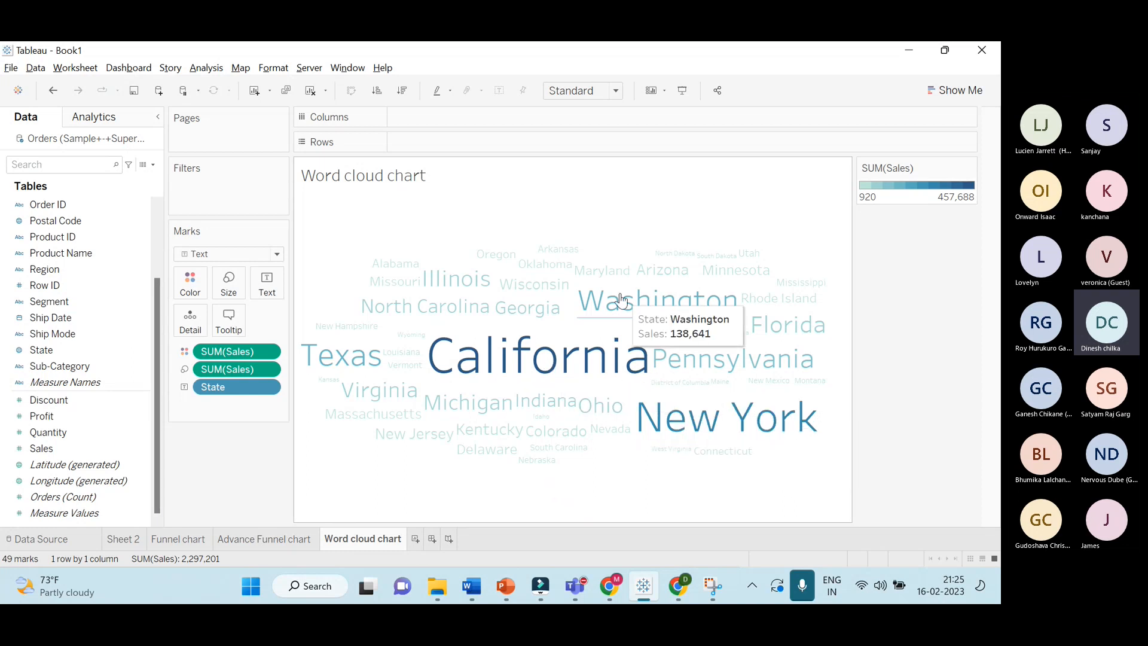
mouse_move(491, 375)
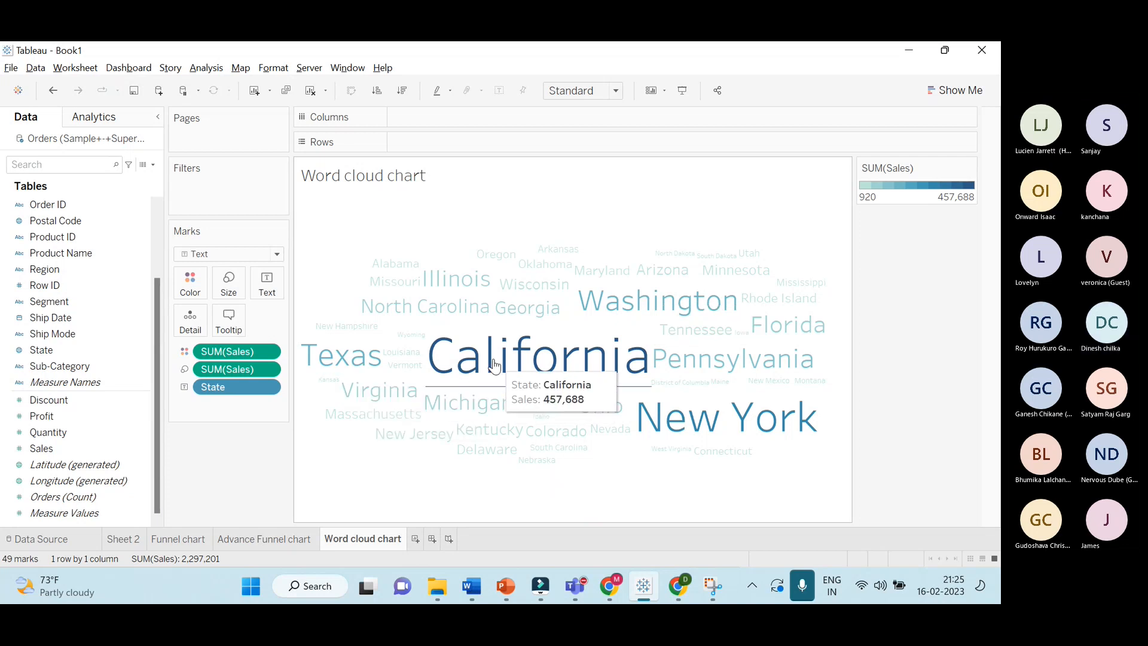
mouse_move(572, 300)
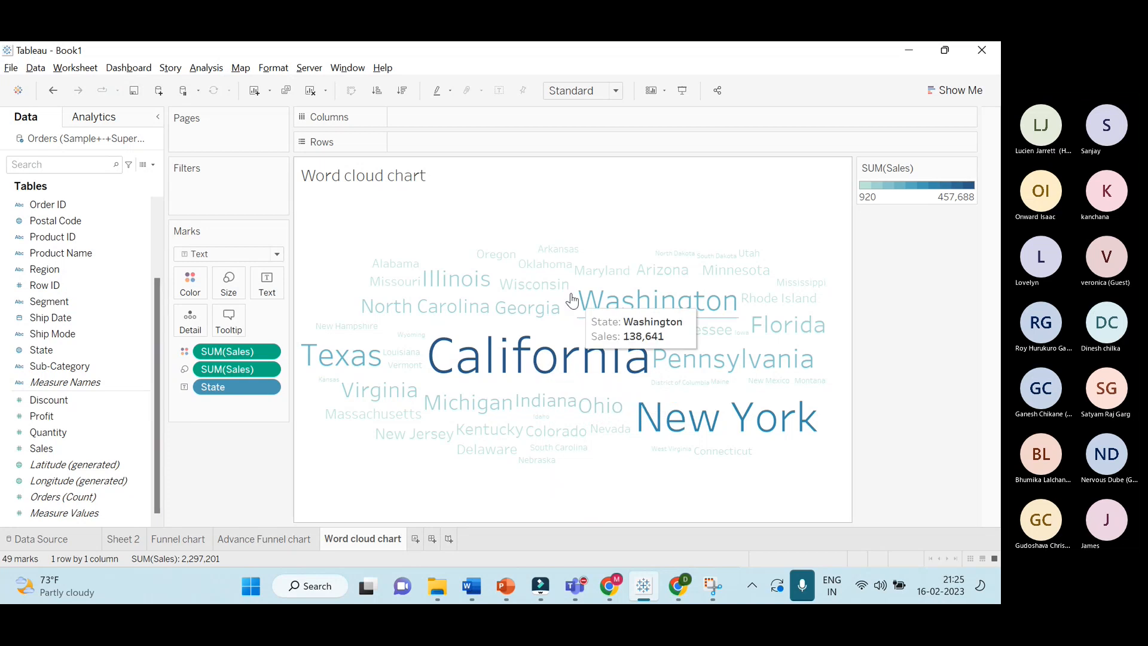
mouse_move(536, 313)
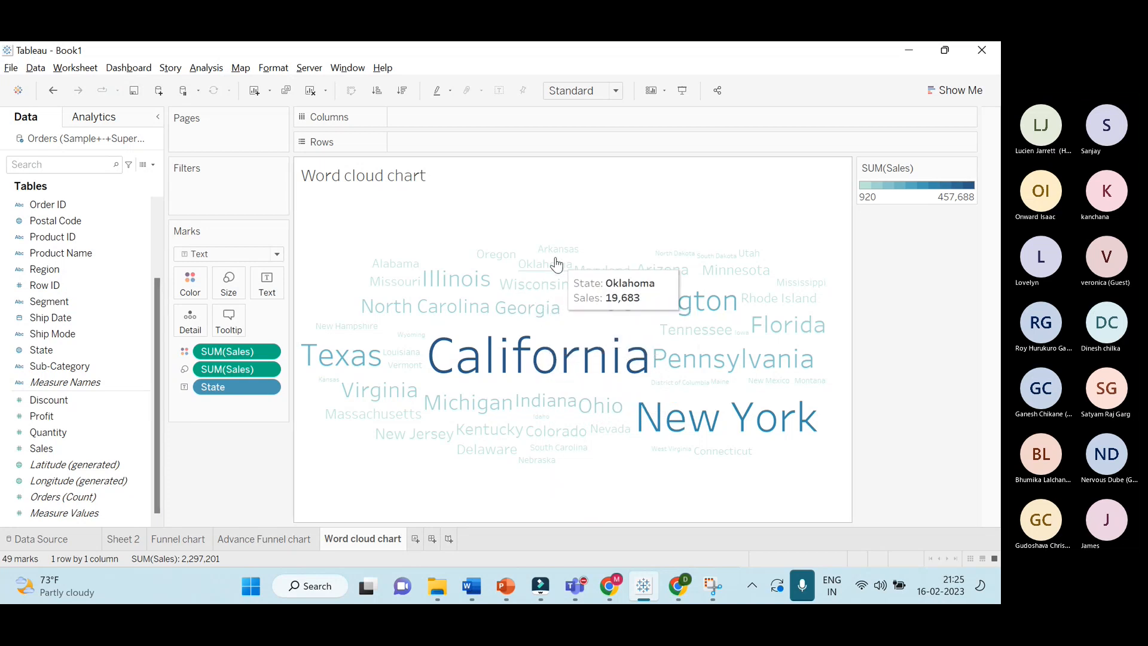
mouse_move(622, 353)
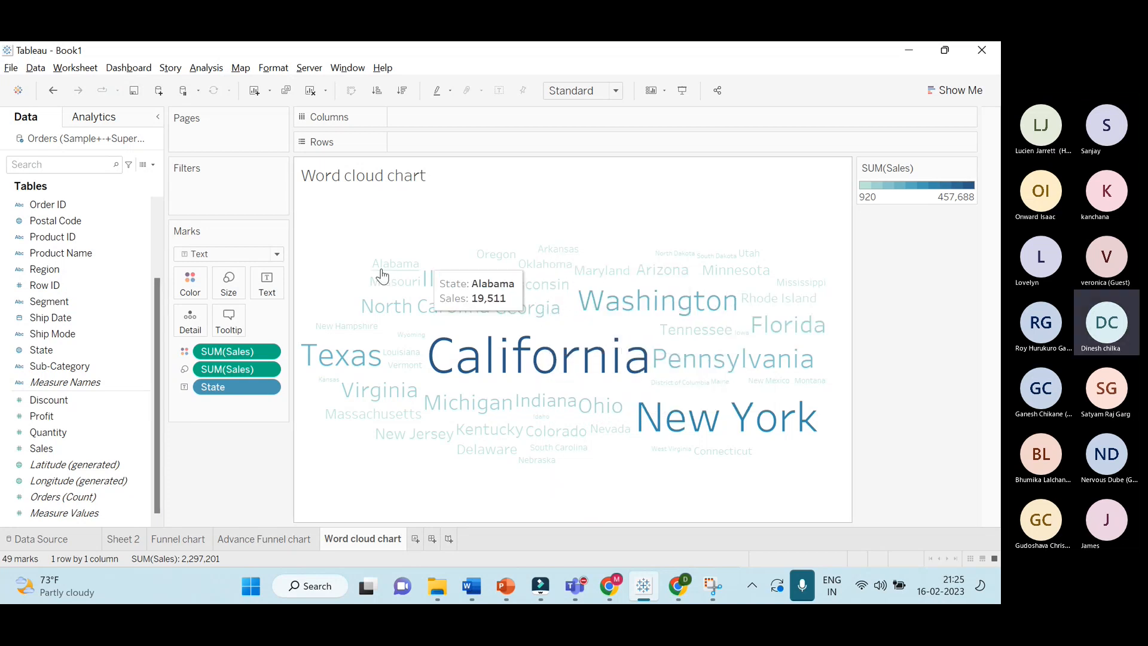
mouse_move(524, 466)
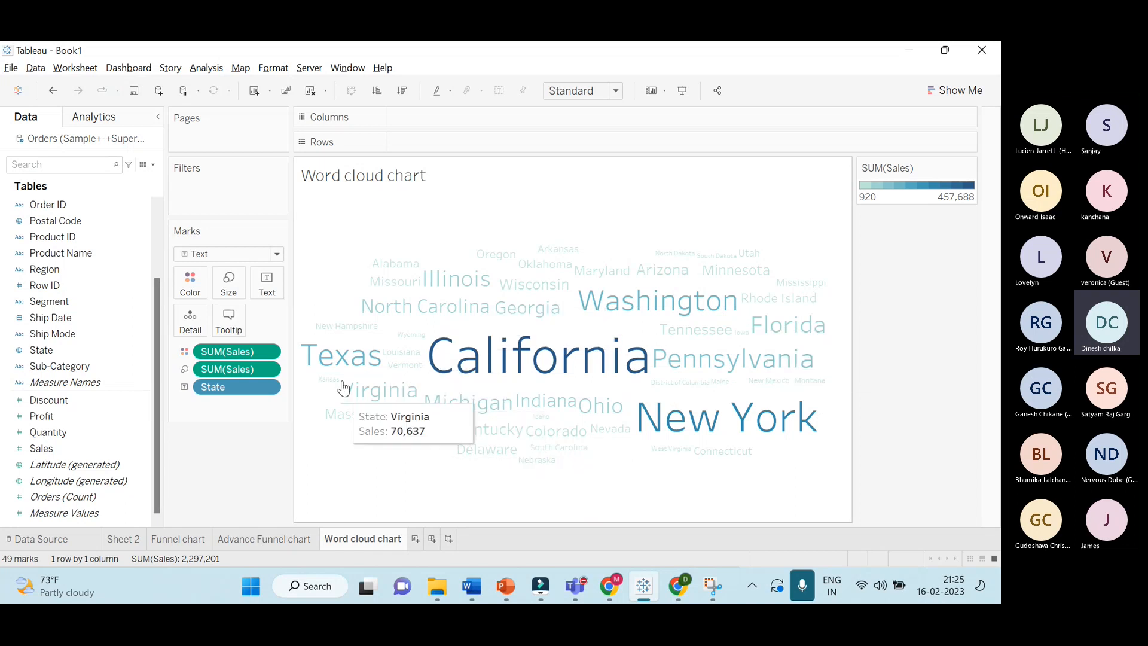
mouse_move(344, 358)
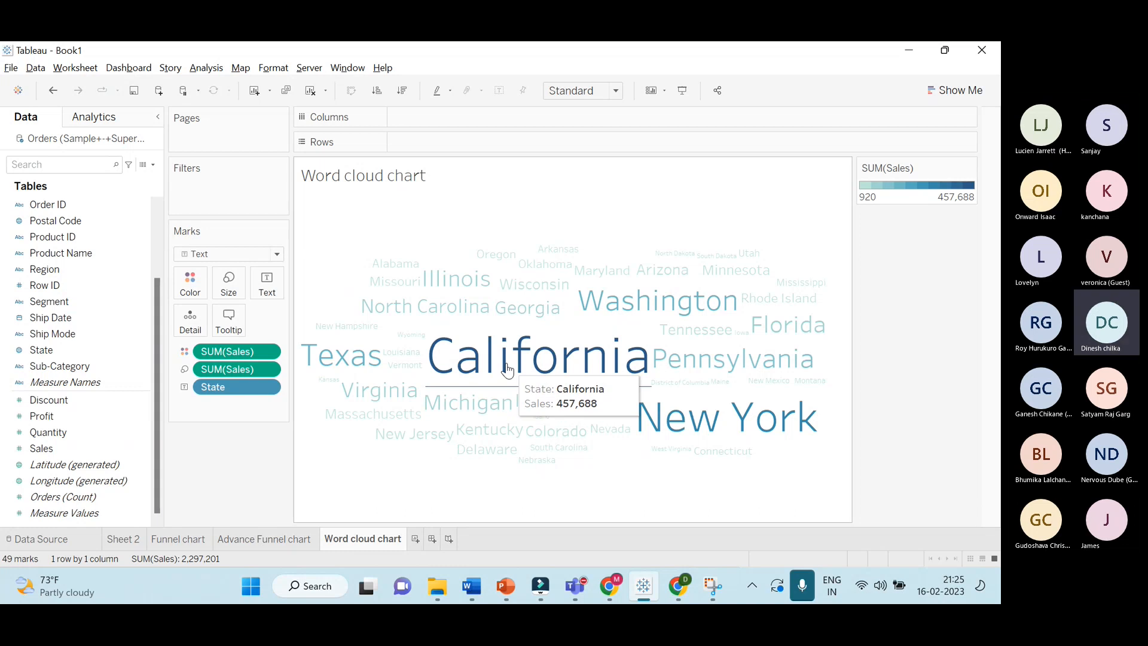
mouse_move(710, 423)
mouse_move(804, 323)
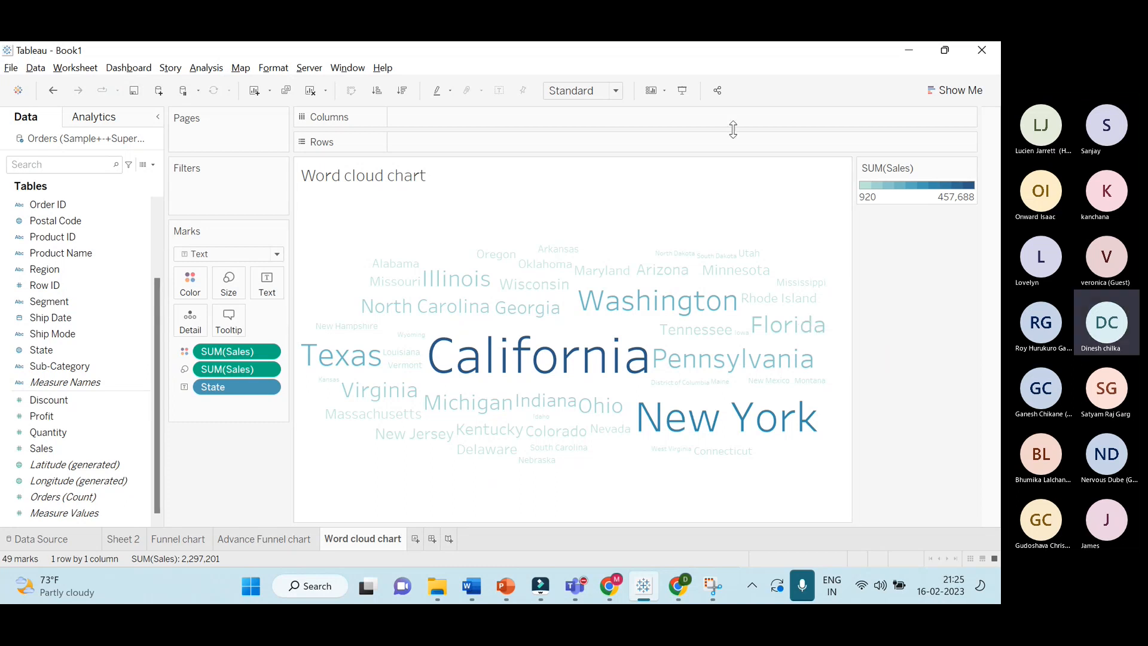
click(682, 91)
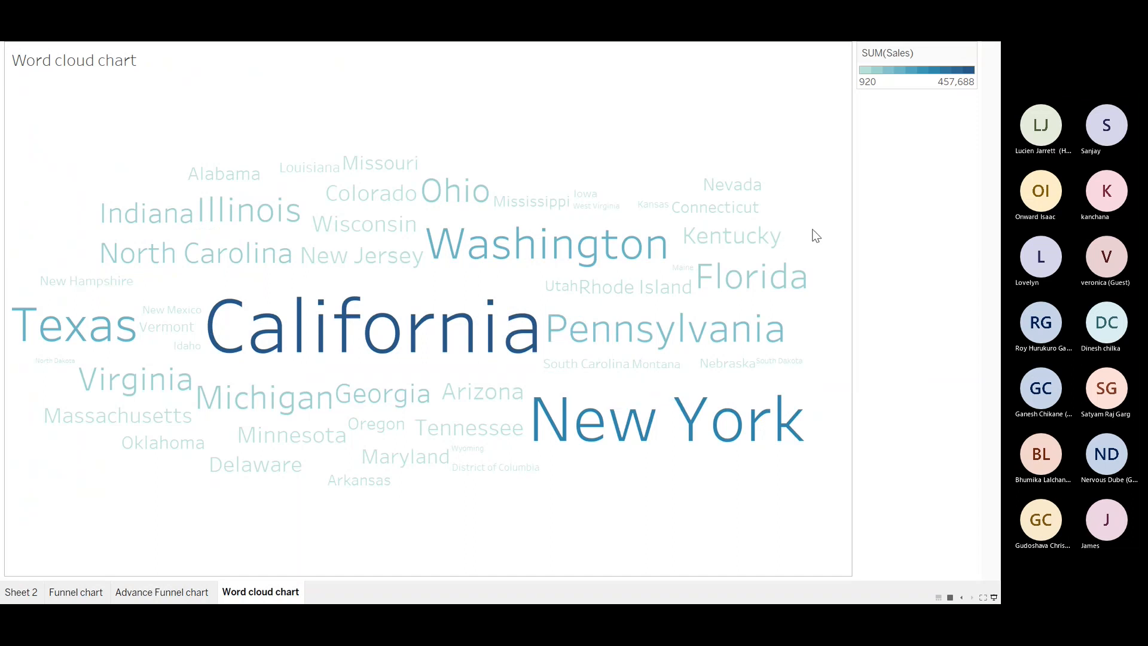
Leave presentation mode, color the word cloud by State instead of Sales, and look through the State color legend
click(995, 597)
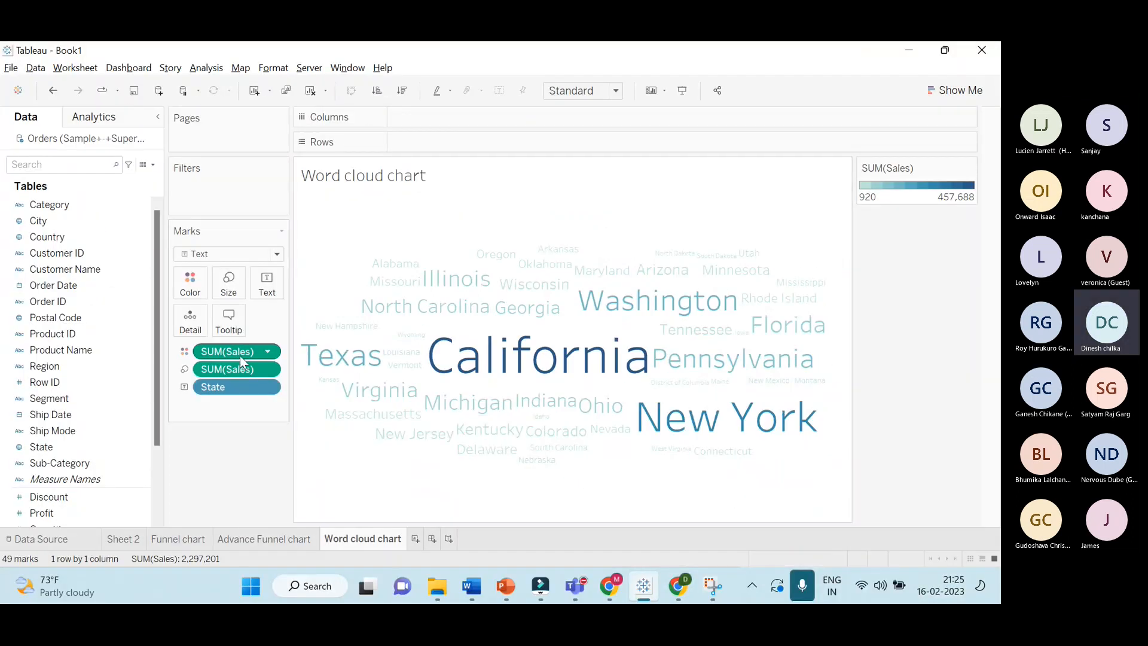
drag(234, 350, 225, 429)
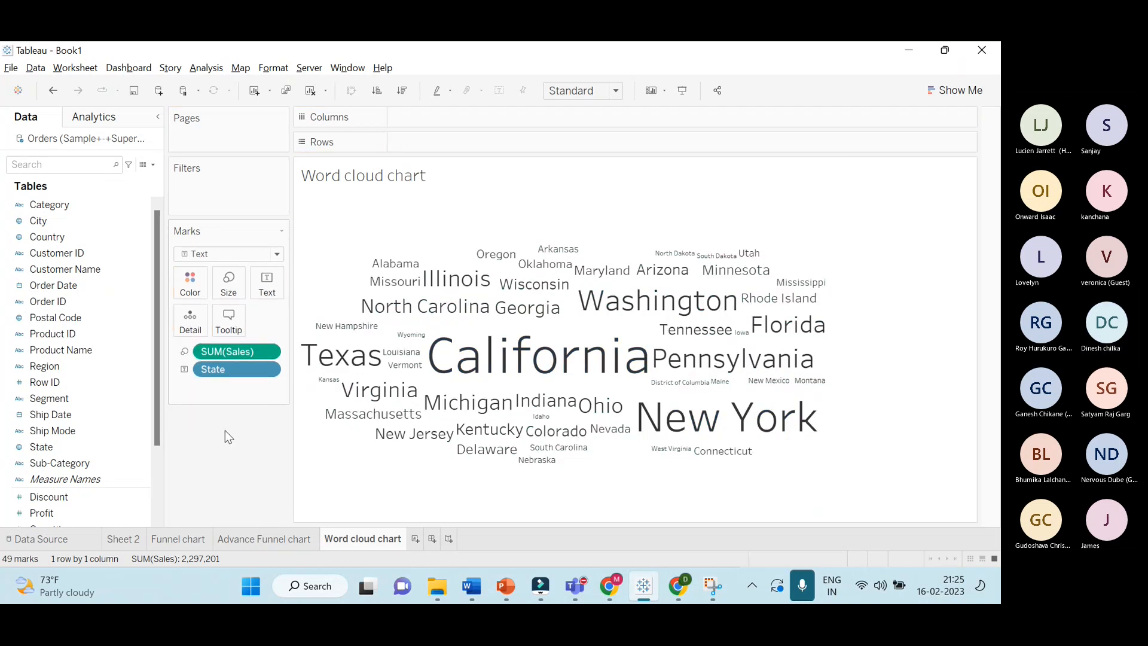
scroll(98, 482, down, 2)
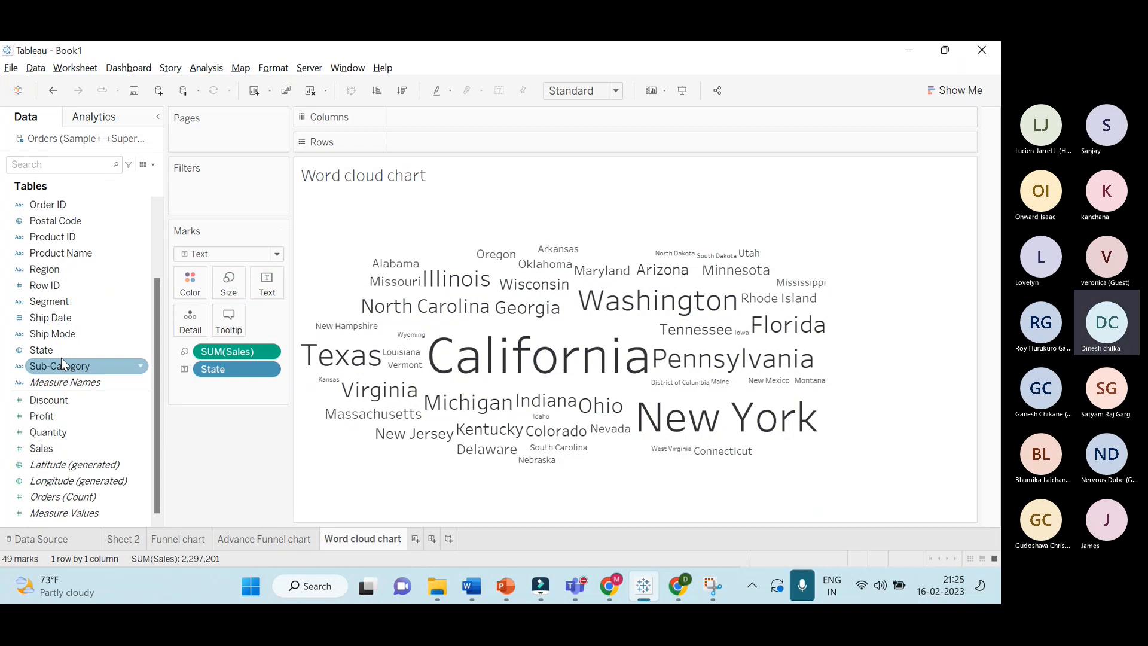
drag(56, 350, 190, 282)
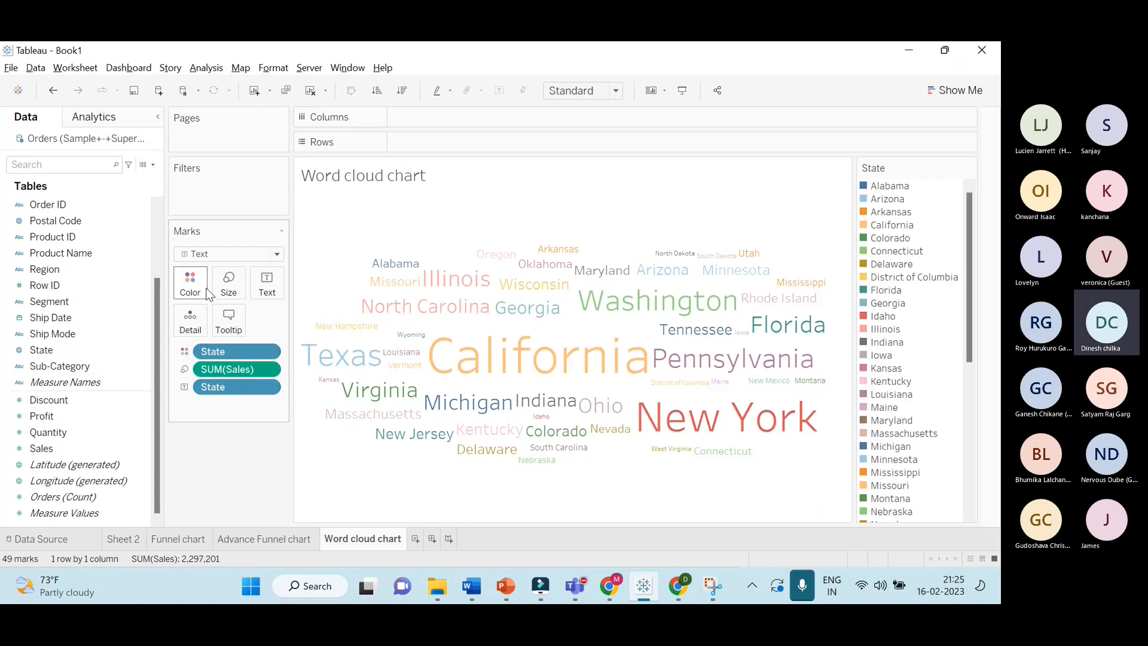
scroll(884, 353, down, 8)
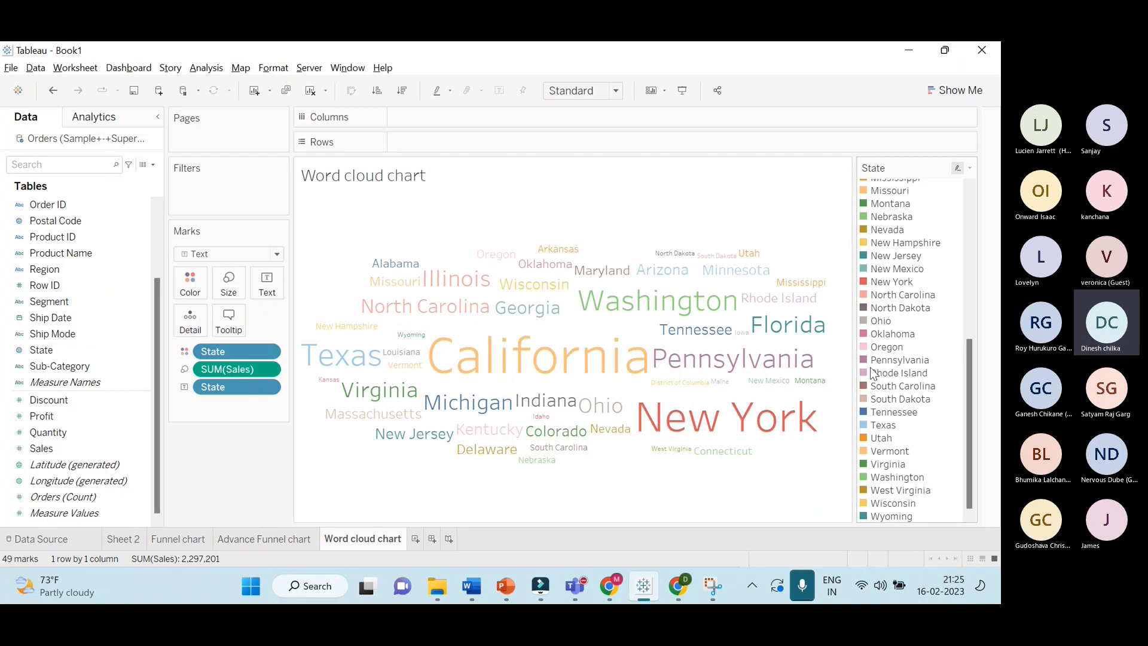
scroll(881, 343, up, 7)
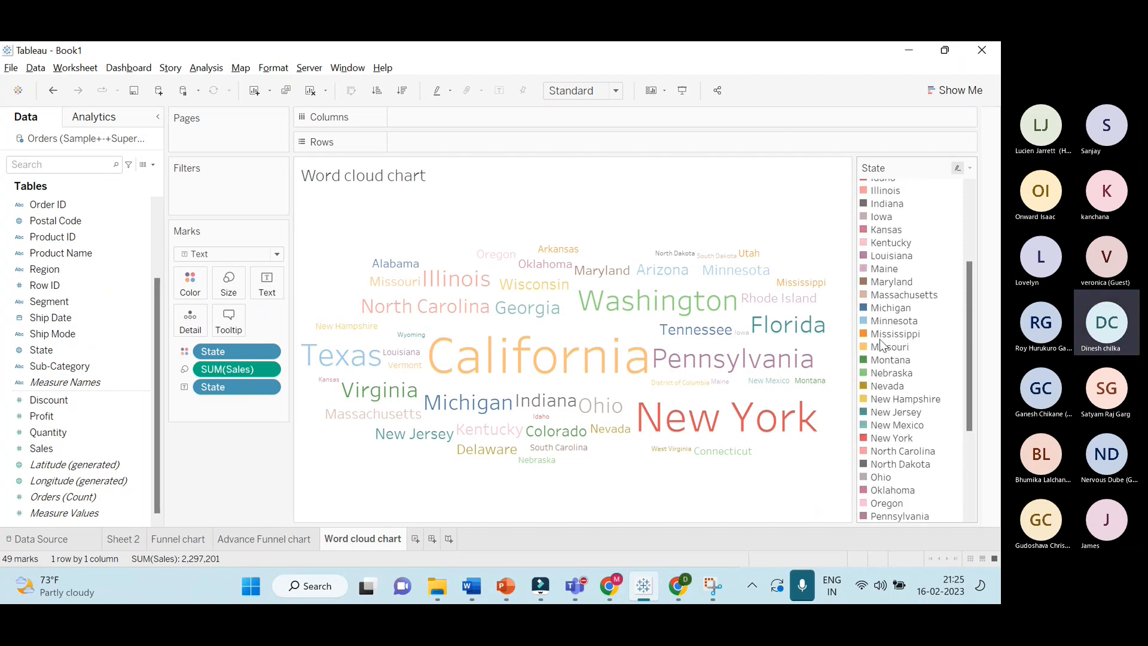
scroll(881, 344, up, 1)
scroll(885, 347, down, 3)
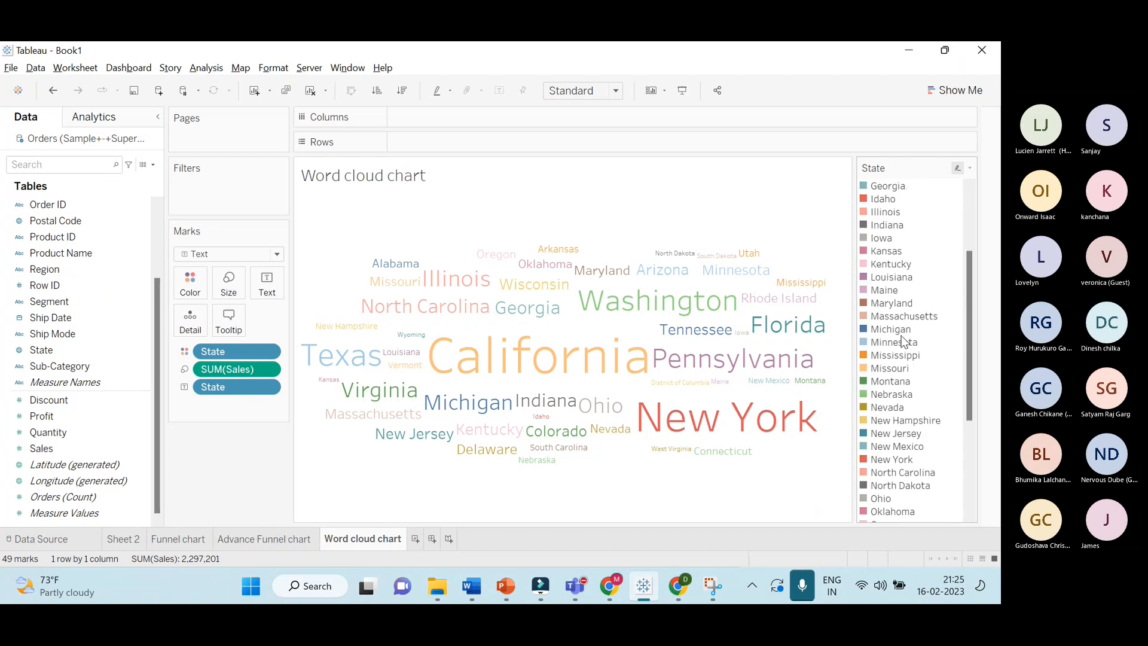
scroll(901, 337, down, 4)
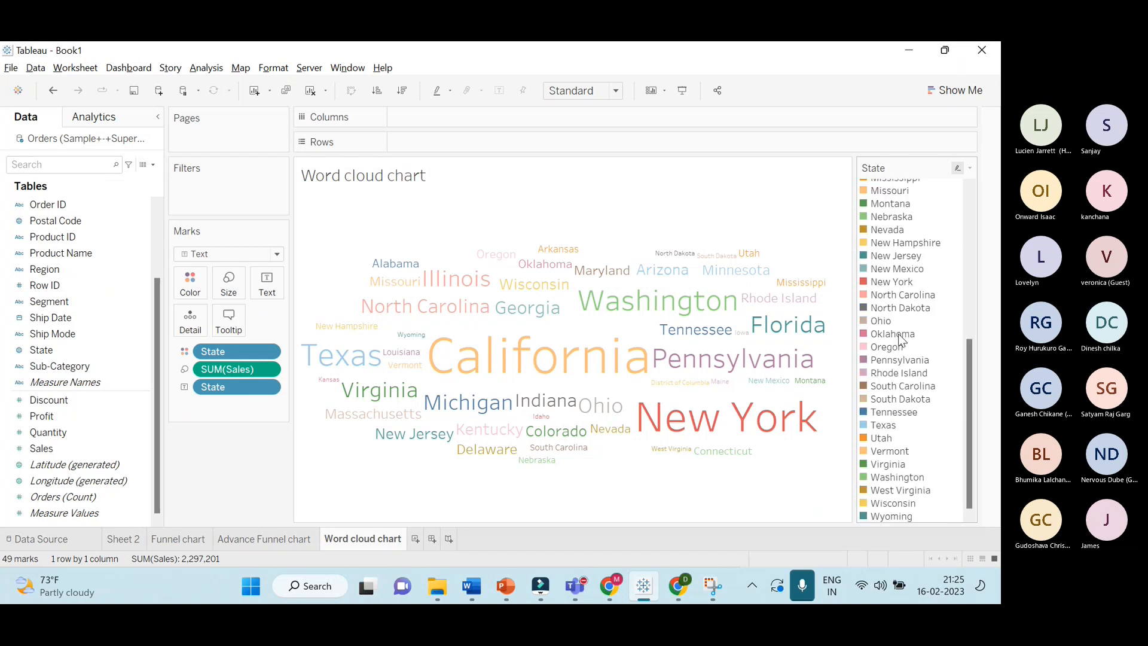
Edit the State colors so that New York is shown in light yellow (#ffff7f), and apply the change to the word cloud
click(885, 282)
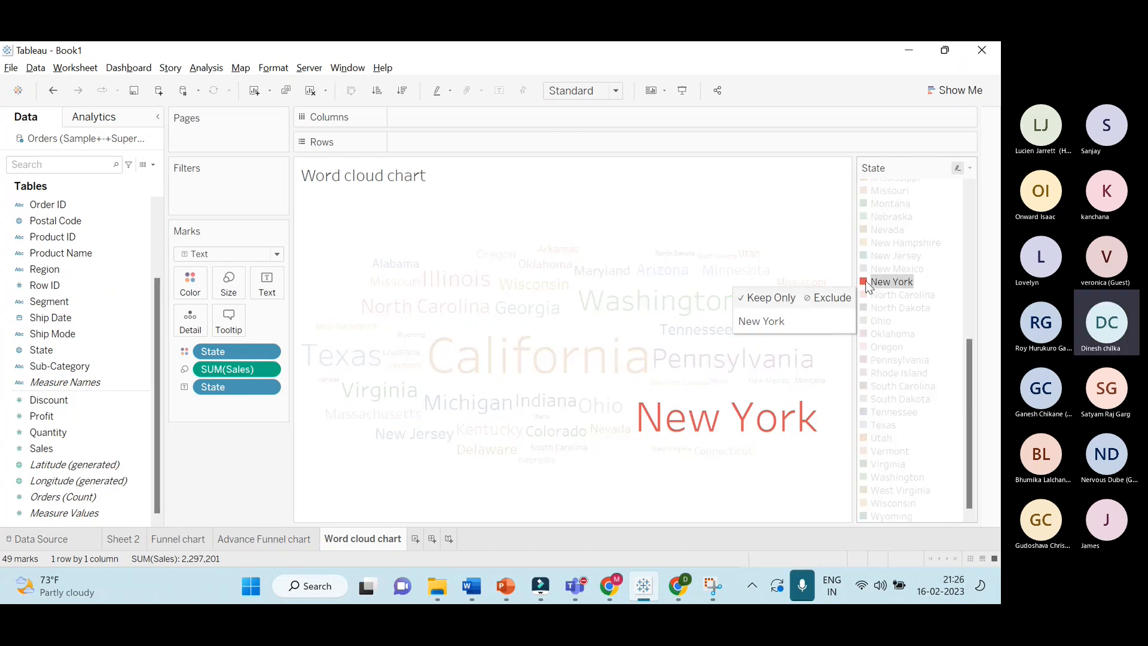
double_click(868, 286)
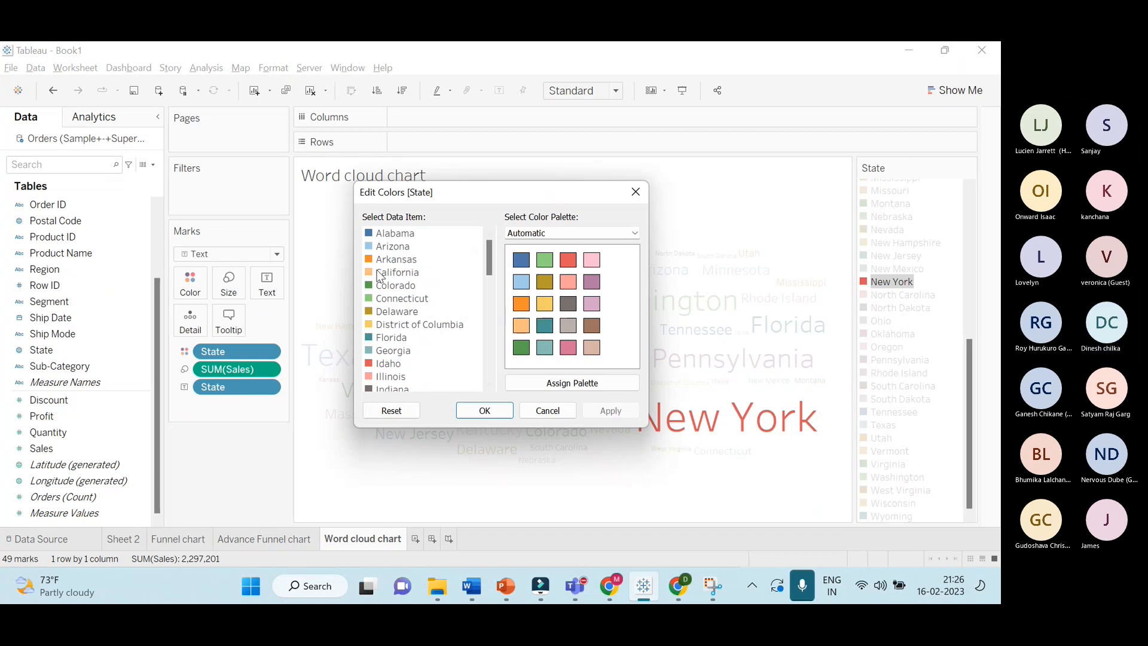
click(599, 236)
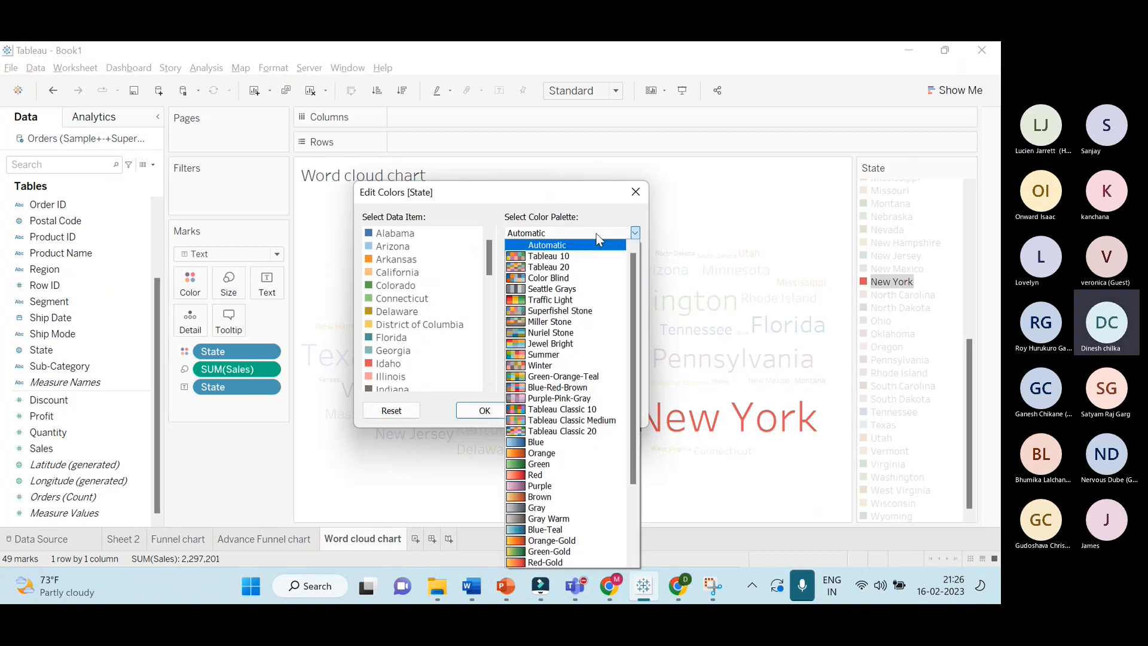
click(599, 238)
scroll(458, 344, down, 8)
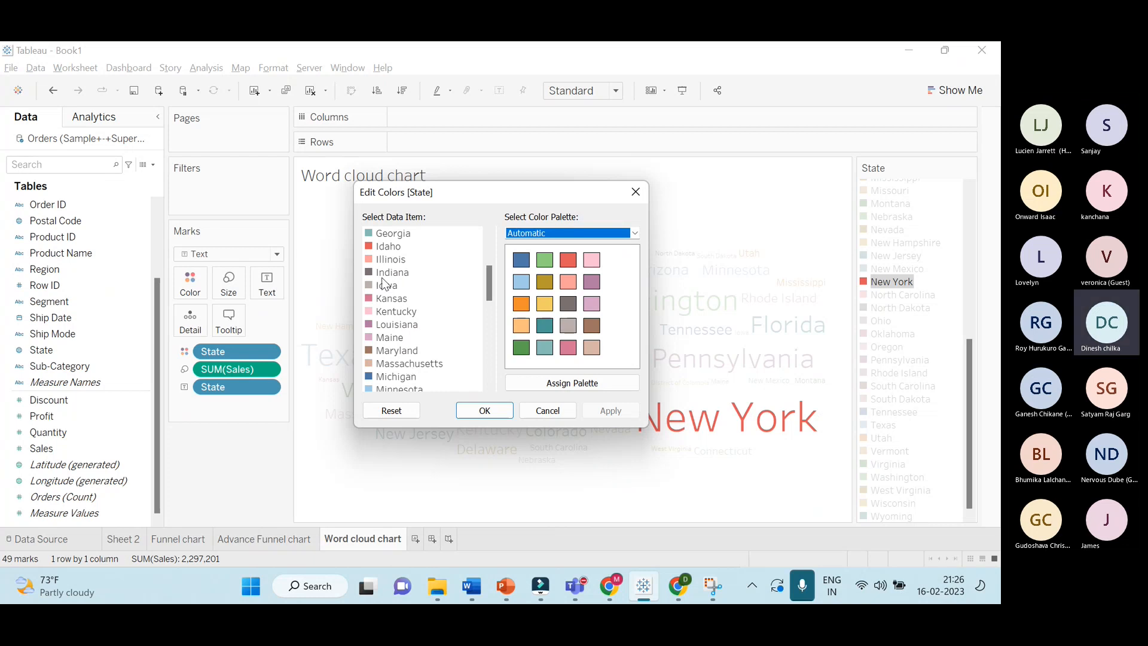
double_click(370, 315)
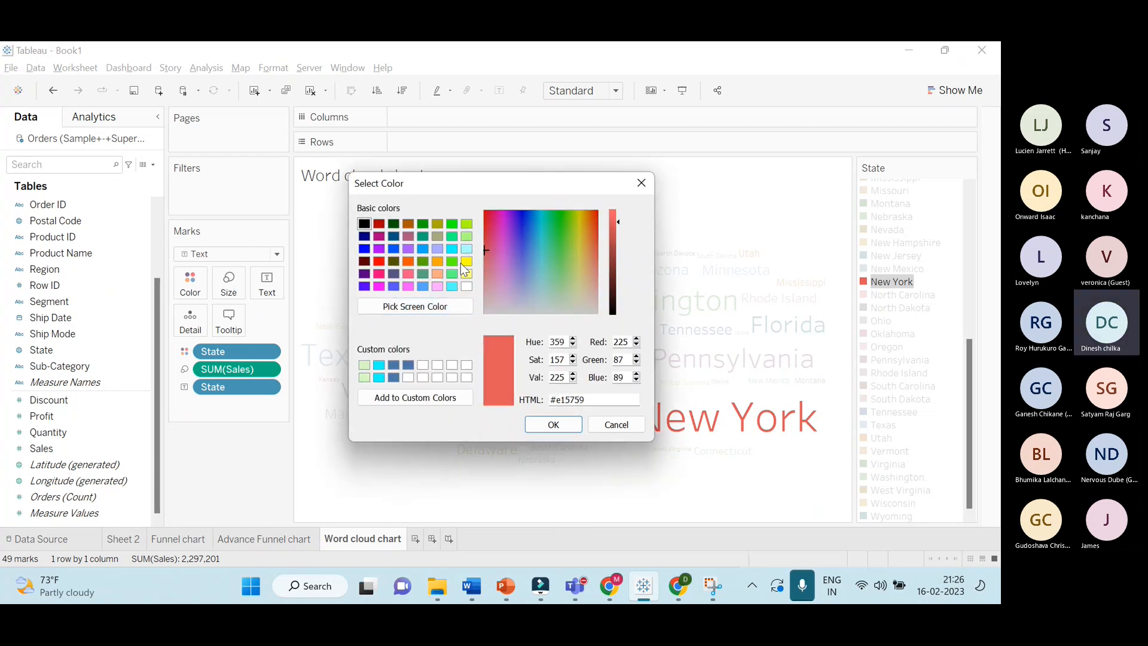
click(469, 274)
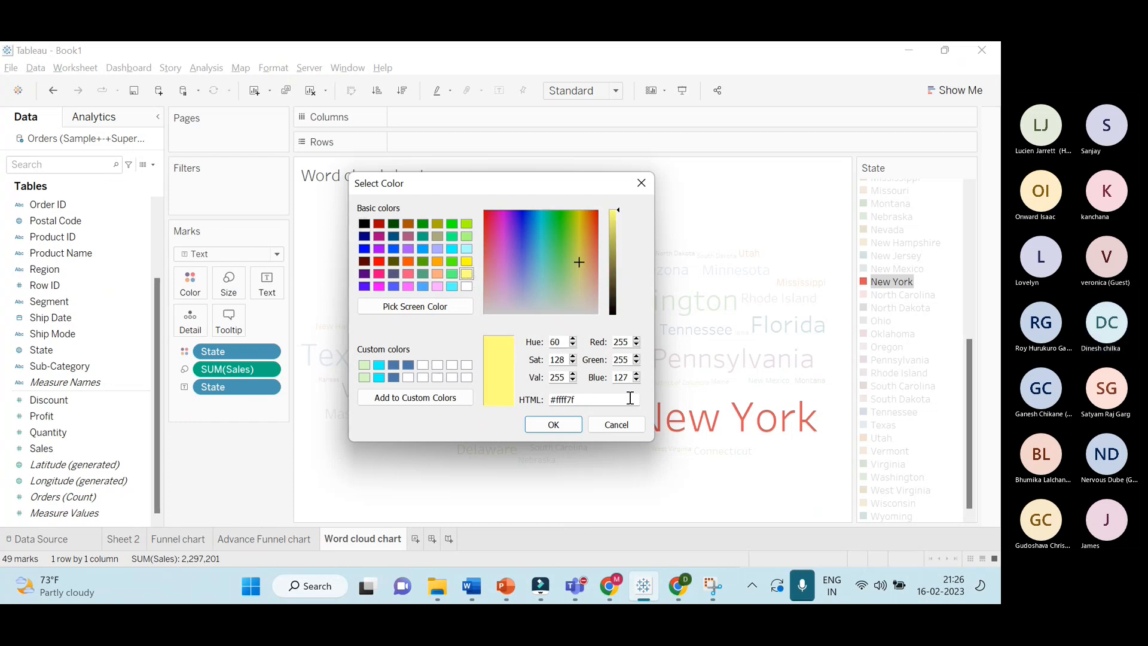
click(553, 425)
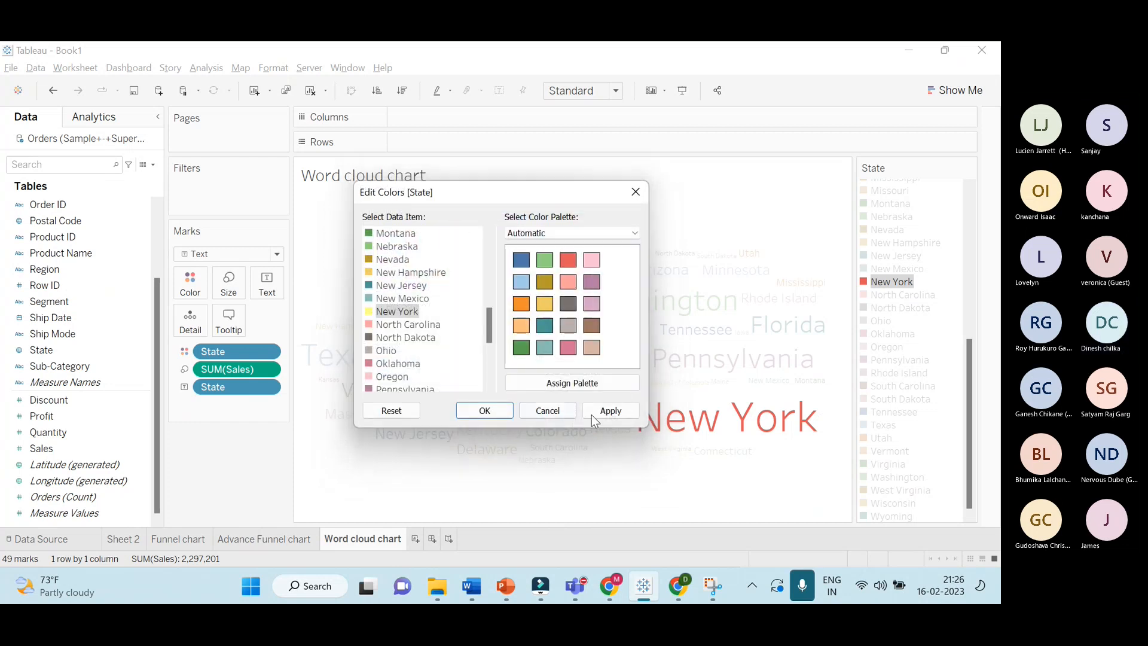
click(599, 410)
click(511, 407)
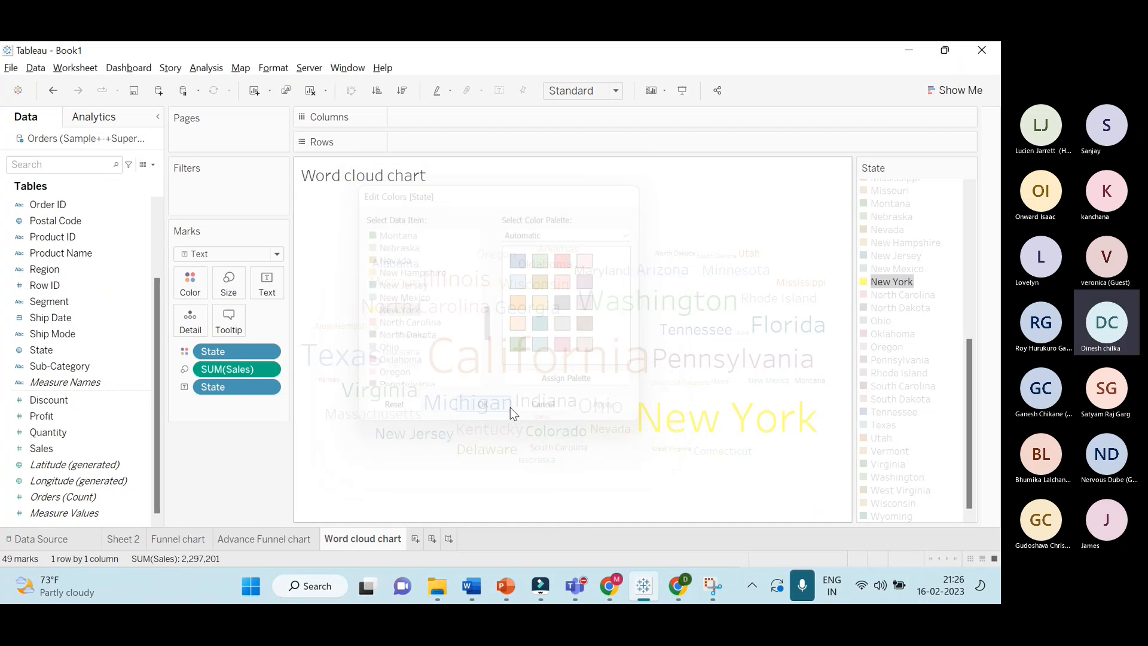
click(644, 457)
mouse_move(791, 448)
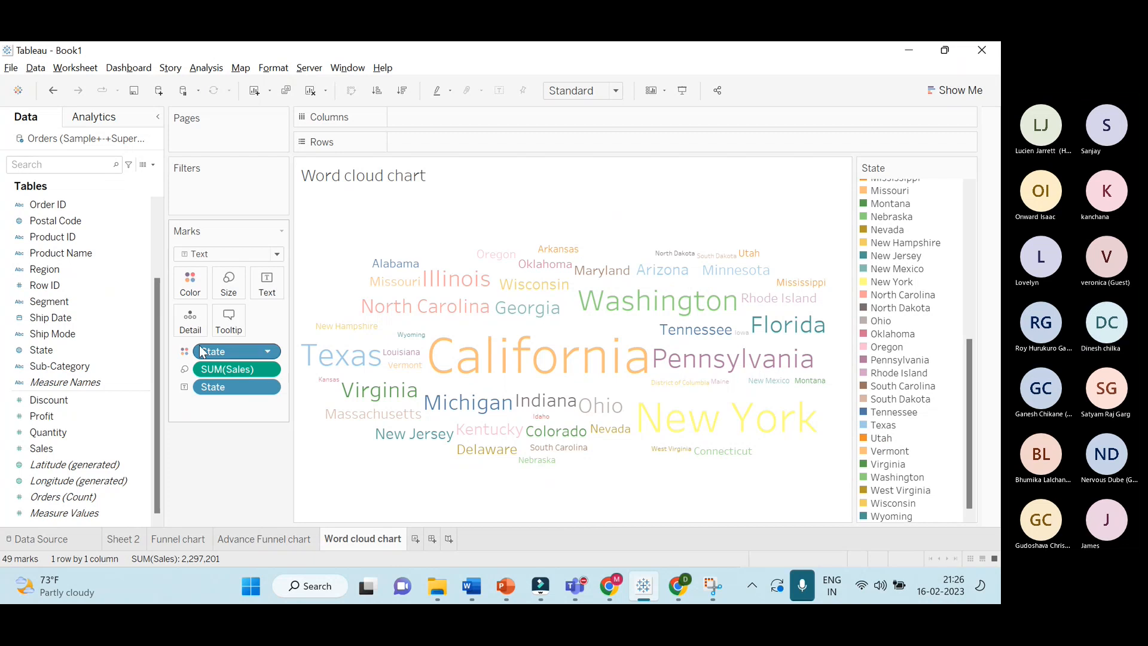
Replace State with Sales as the field that colors the word cloud
drag(209, 351, 210, 449)
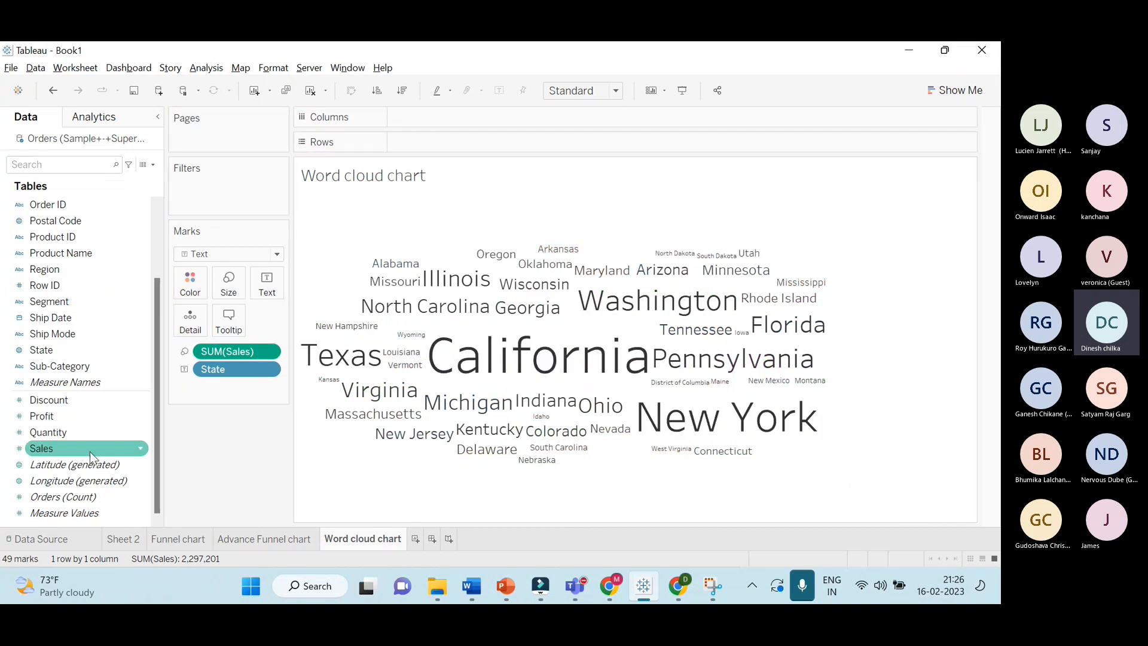
drag(89, 450, 187, 284)
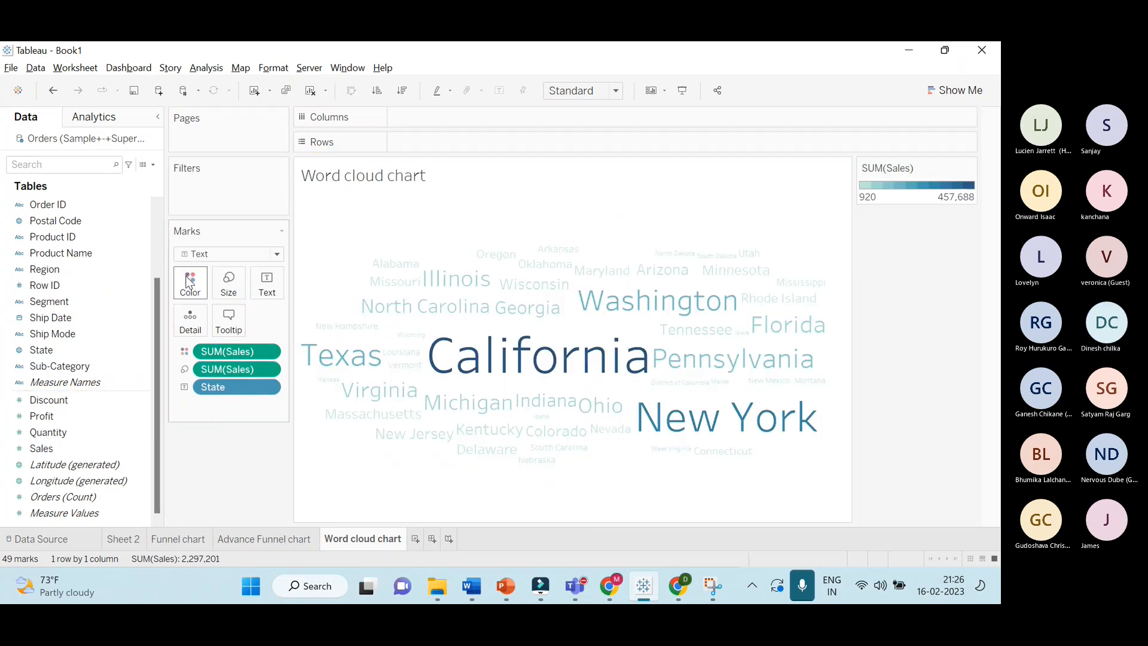
mouse_move(772, 341)
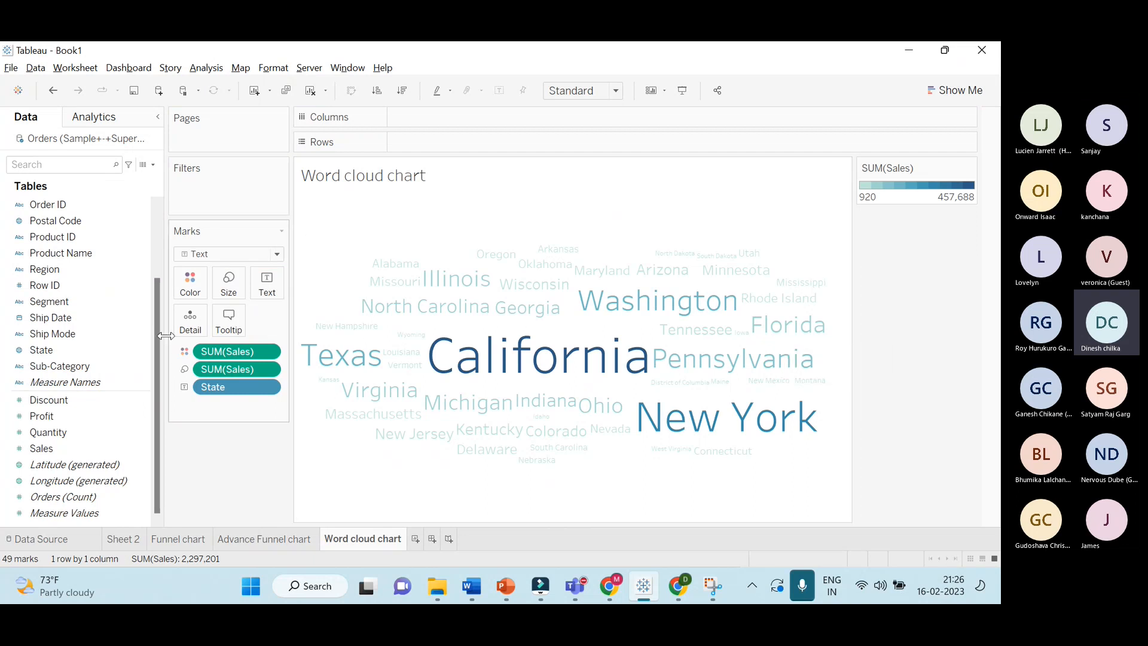
Color the word cloud by Sub-Category instead of Sales, and check a single Virginia mark in the view
drag(201, 351, 234, 444)
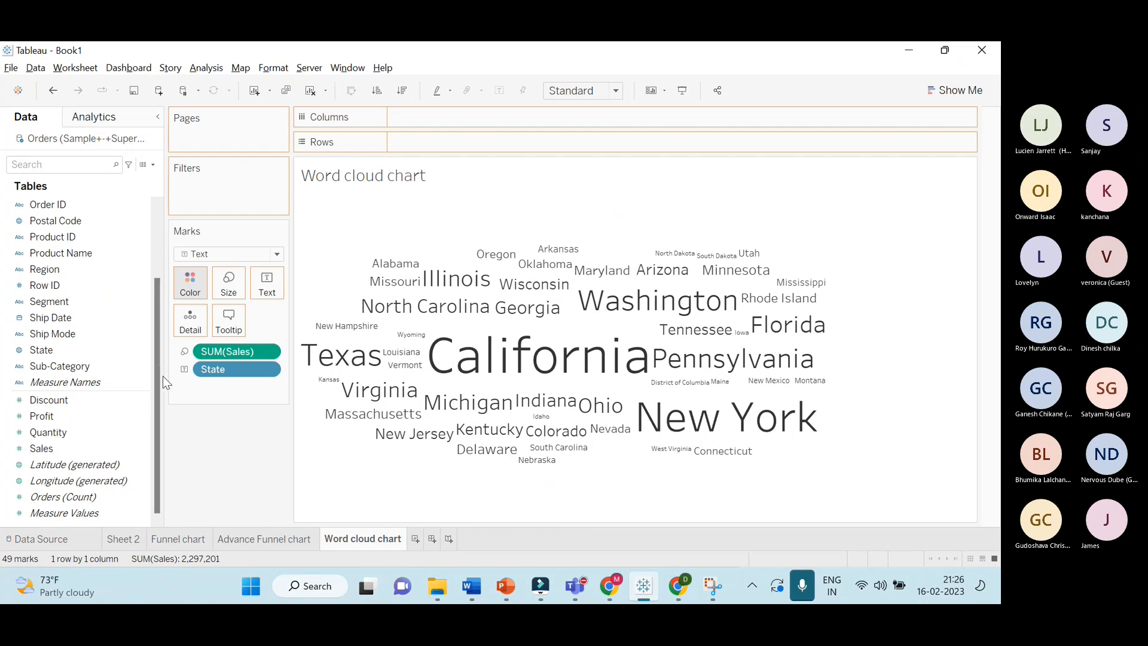
drag(60, 366, 190, 284)
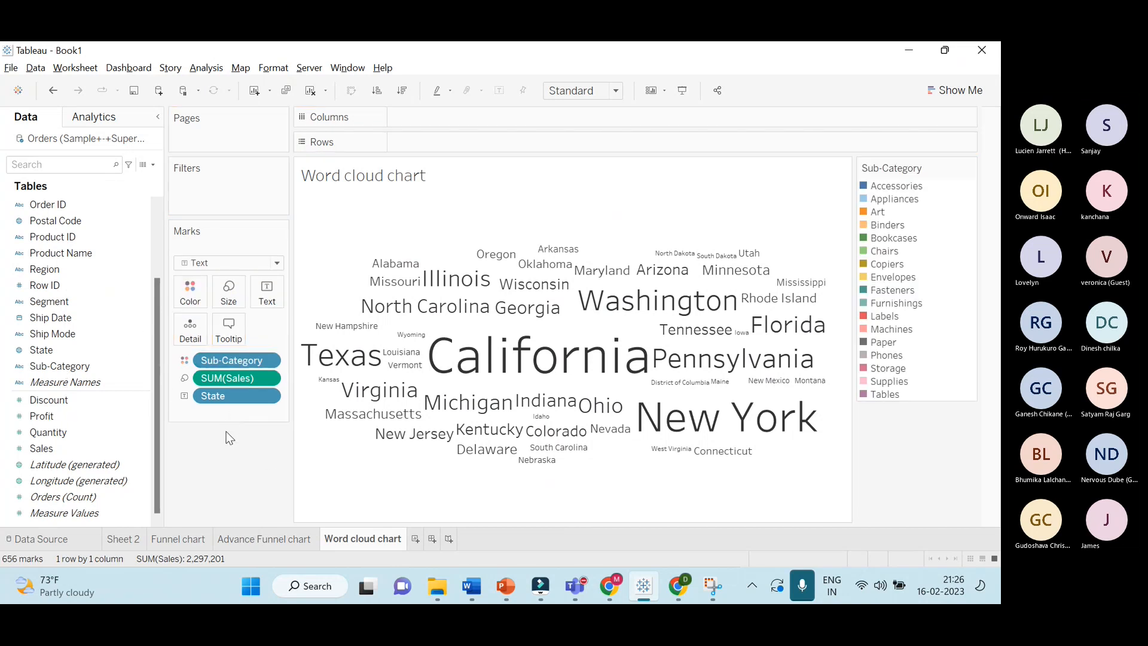
click(465, 354)
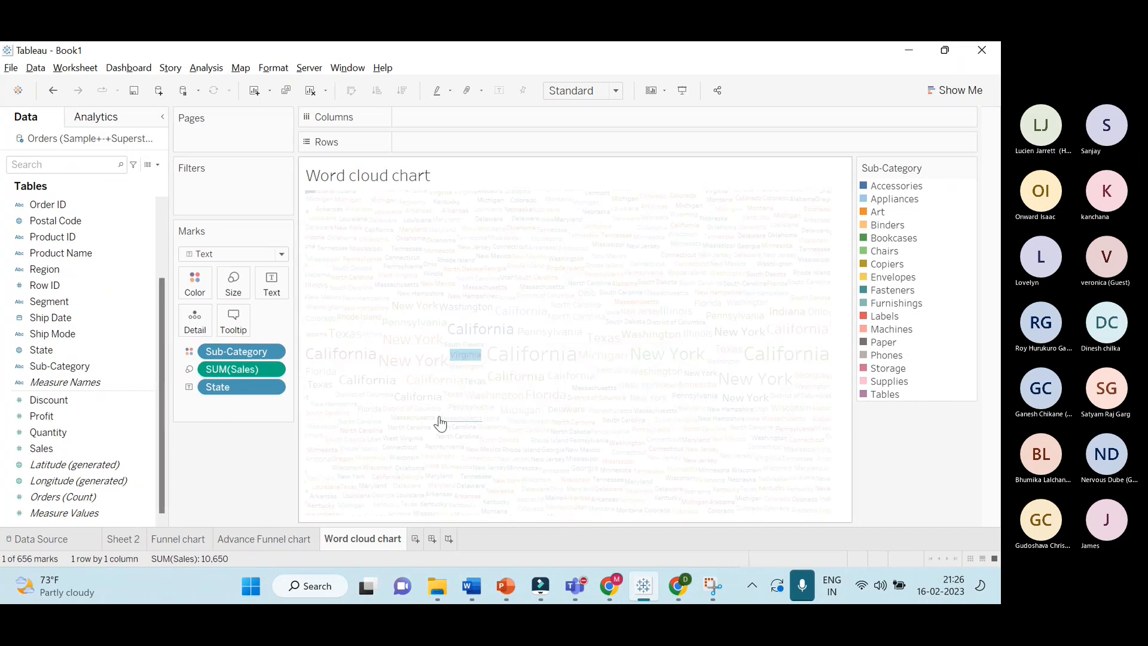
click(201, 468)
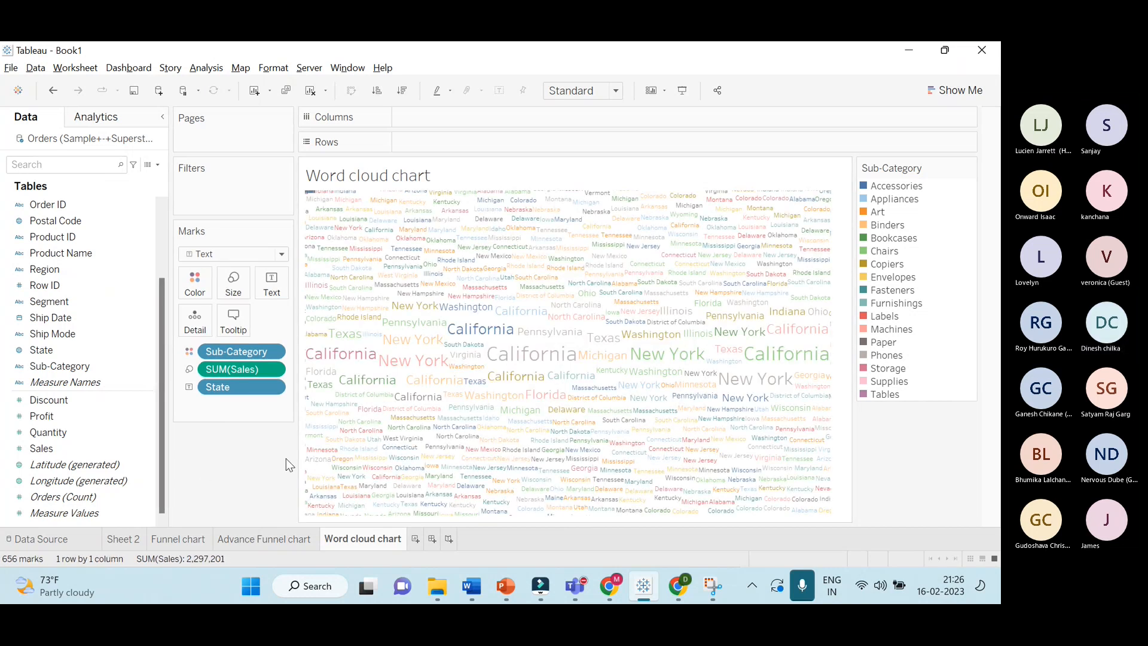
Undo the Sub-Category coloring and reapply it several times to compare the word cloud with and without it
key(ctrl+z)
drag(60, 366, 195, 293)
mouse_move(731, 408)
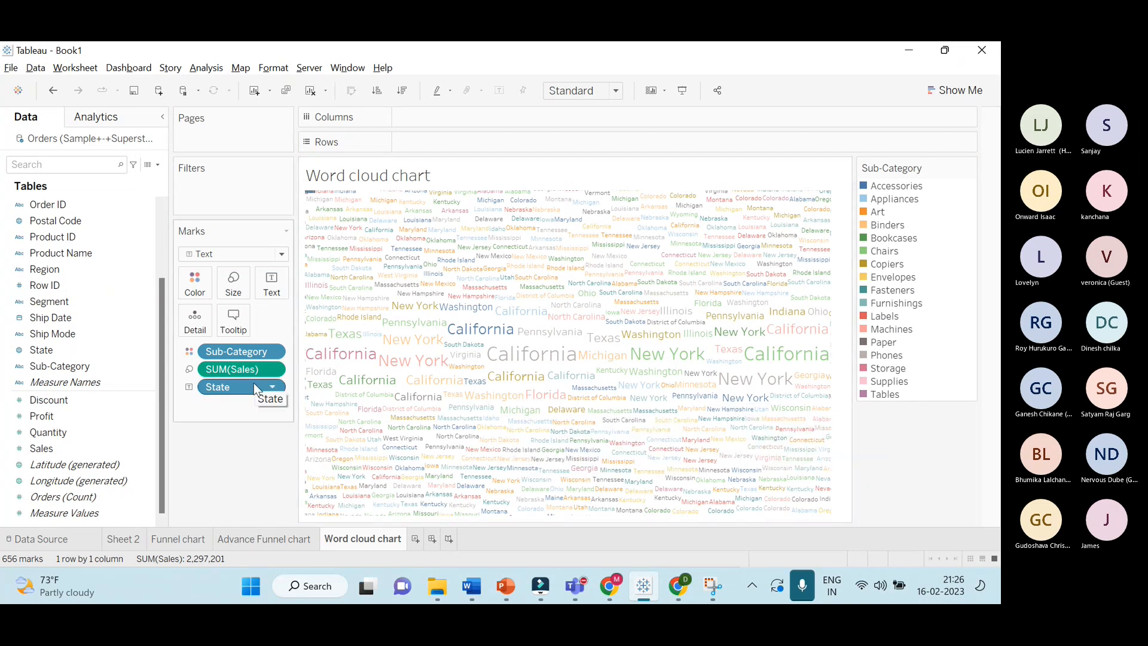
key(ctrl+z)
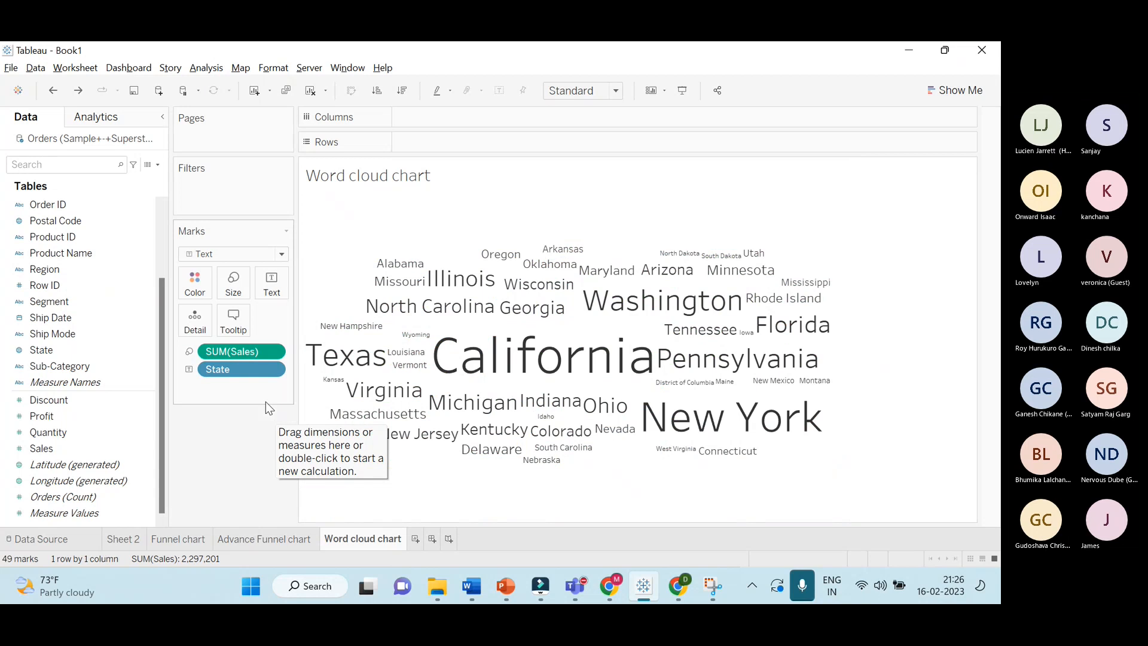
drag(110, 369, 199, 296)
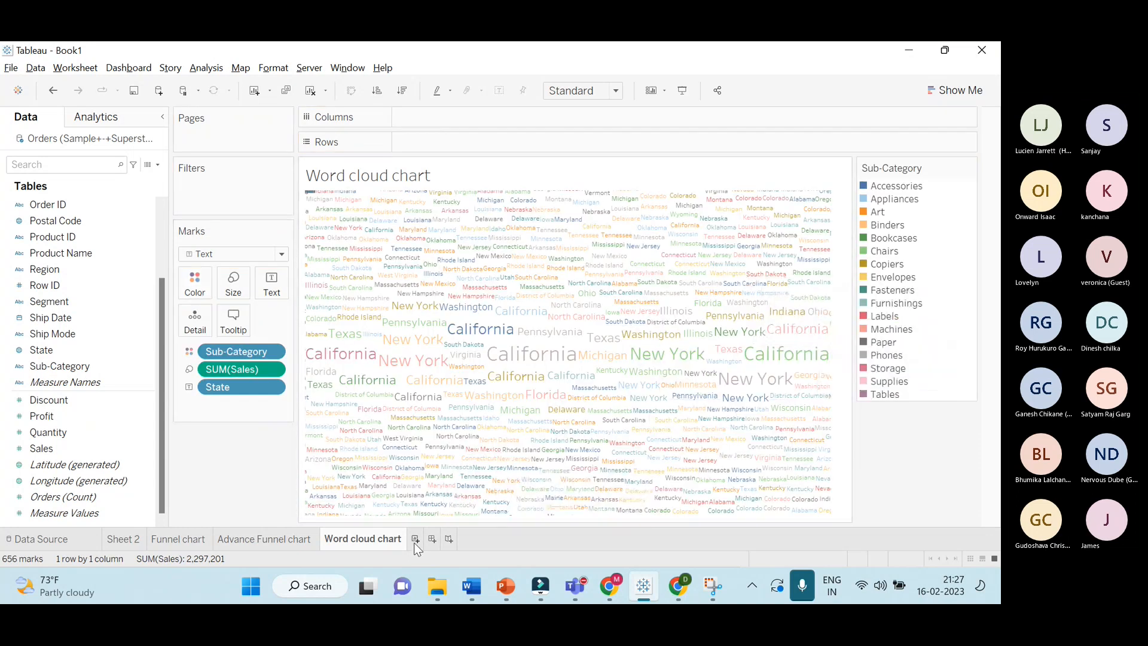
key(ctrl+z)
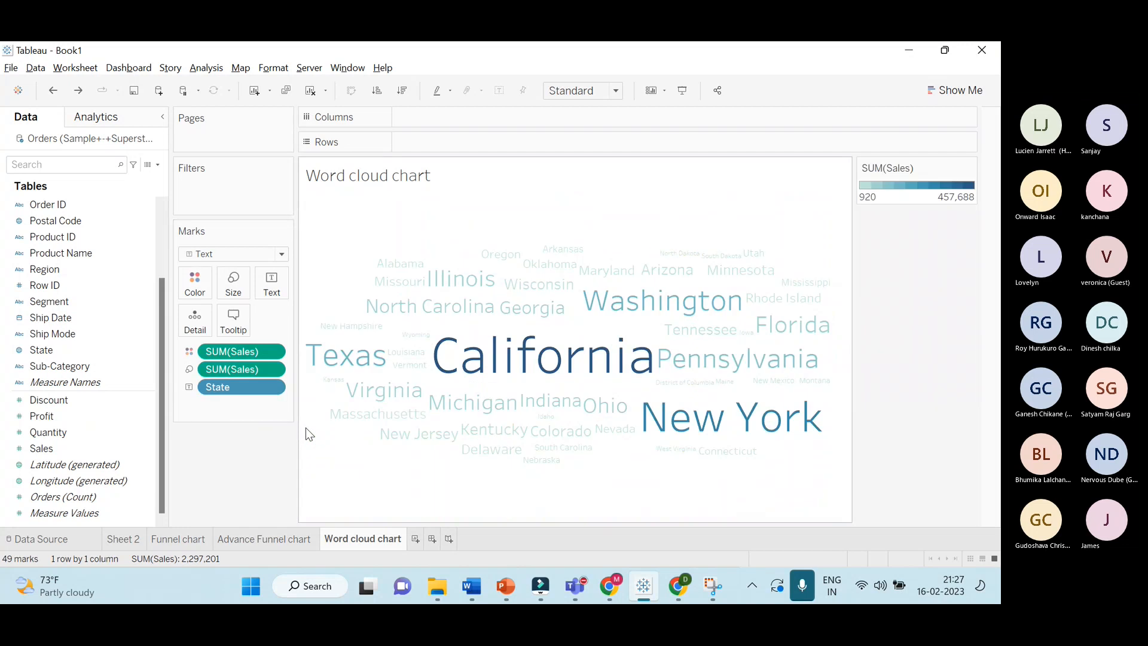
key(ctrl+z)
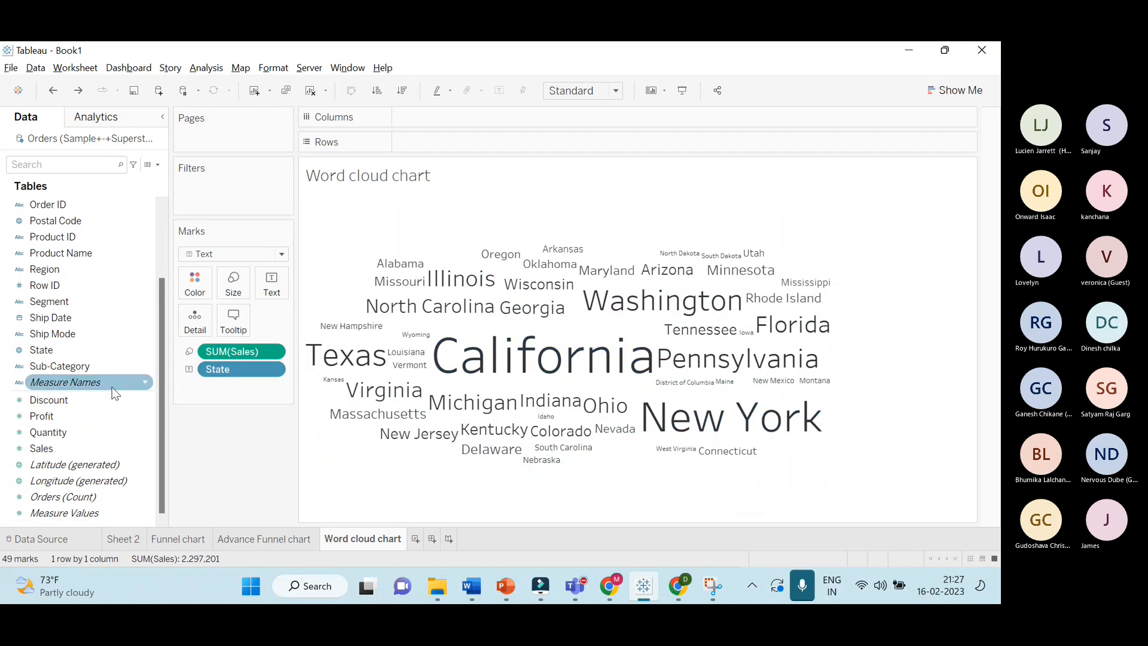
drag(83, 365, 191, 297)
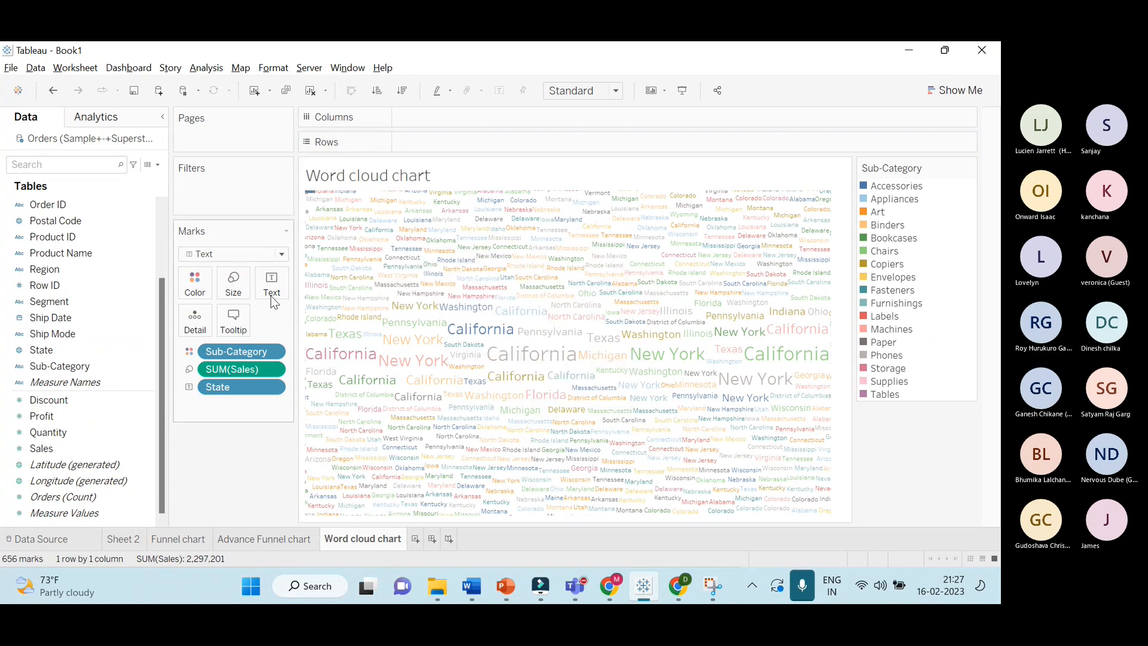
Strip the marks down to State, and rebuild the word cloud with Sales on size and Sub-Category on color
drag(242, 369, 240, 450)
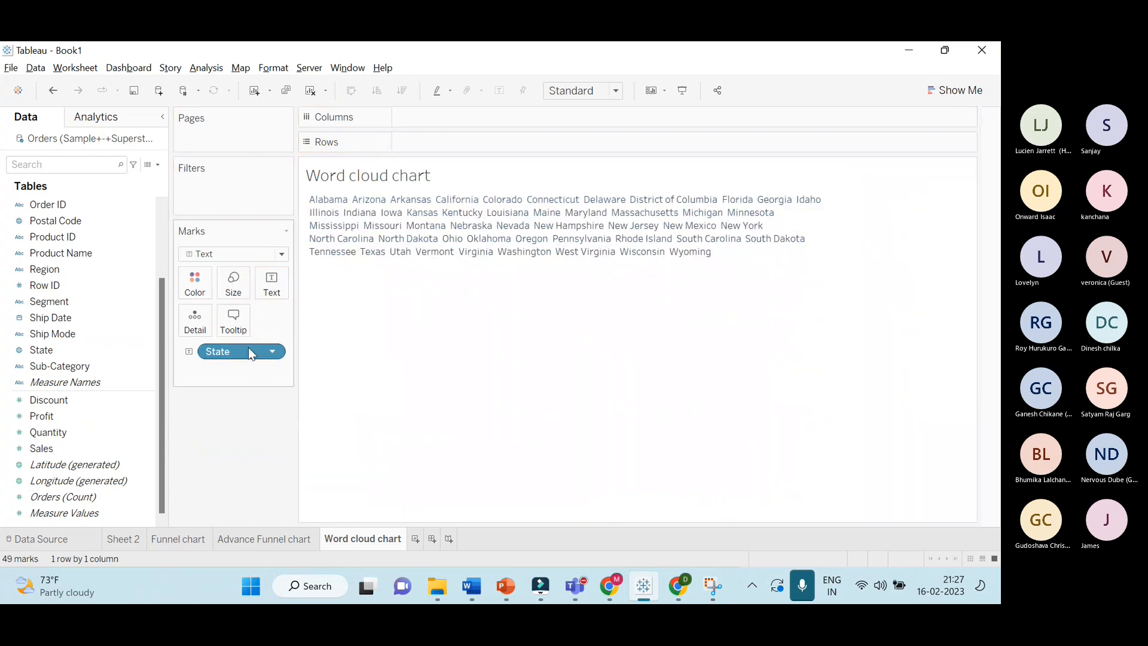
drag(57, 451, 232, 285)
drag(48, 363, 190, 286)
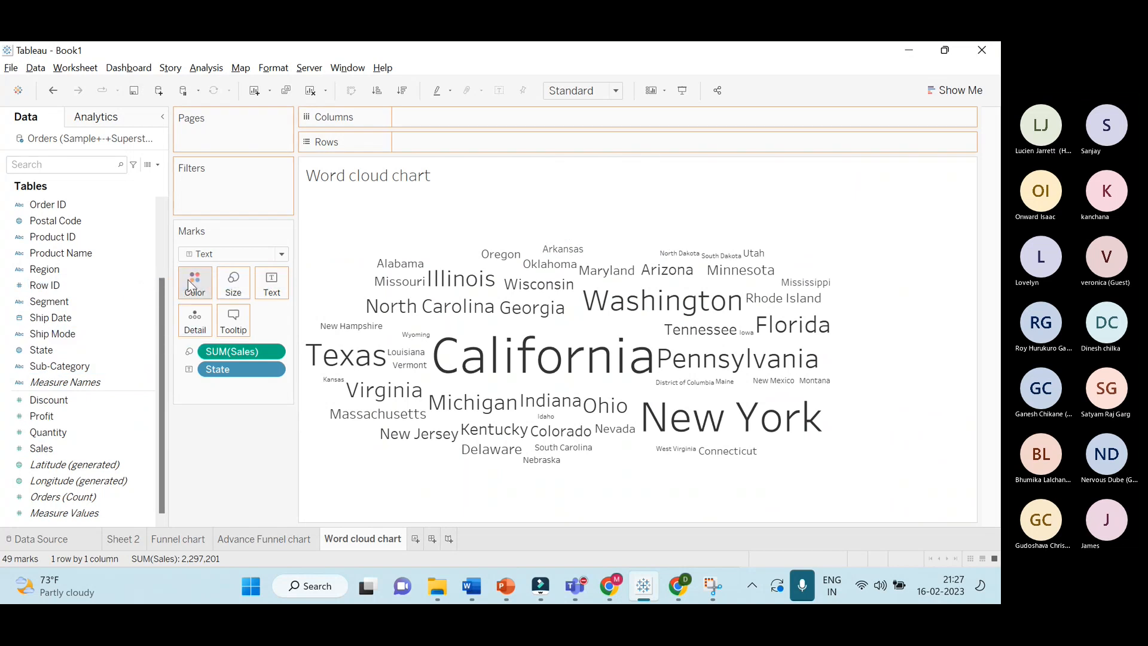
drag(191, 286, 190, 286)
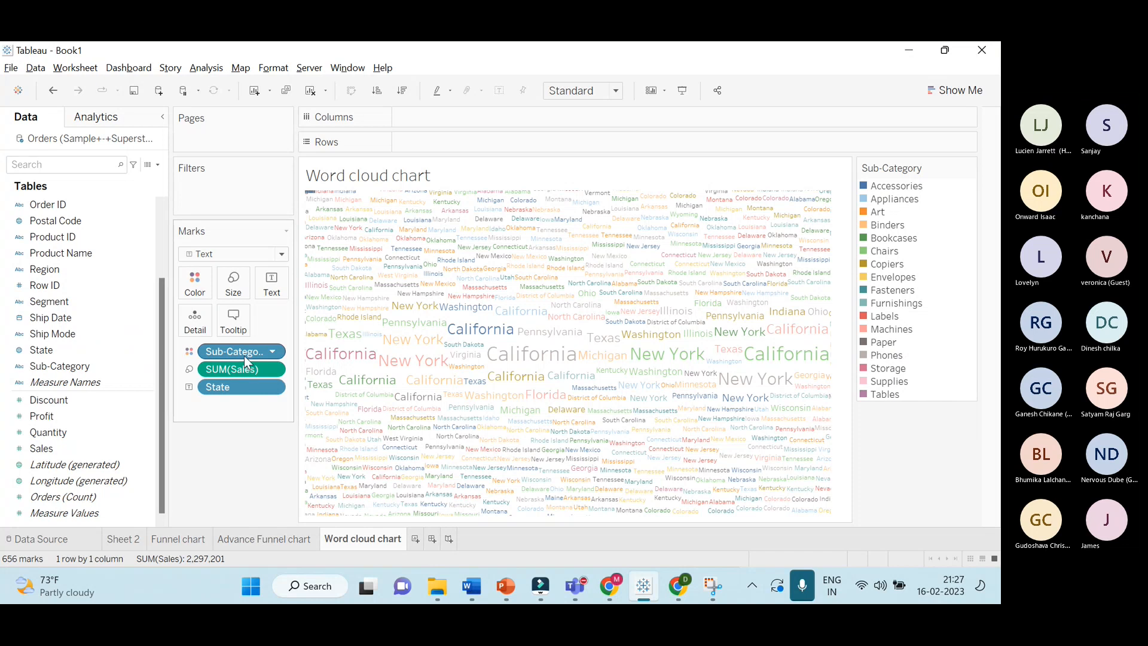
Remove Sub-Category, Sales and State from the marks to empty the word cloud sheet
drag(236, 351, 73, 445)
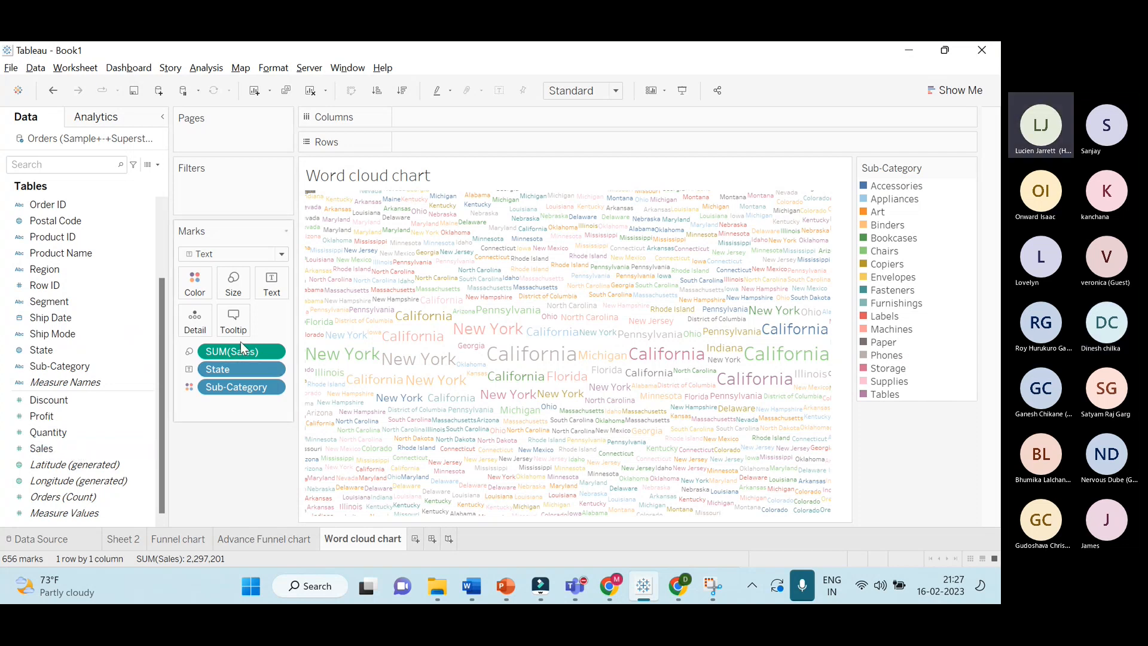
drag(240, 350, 233, 431)
drag(241, 357, 234, 455)
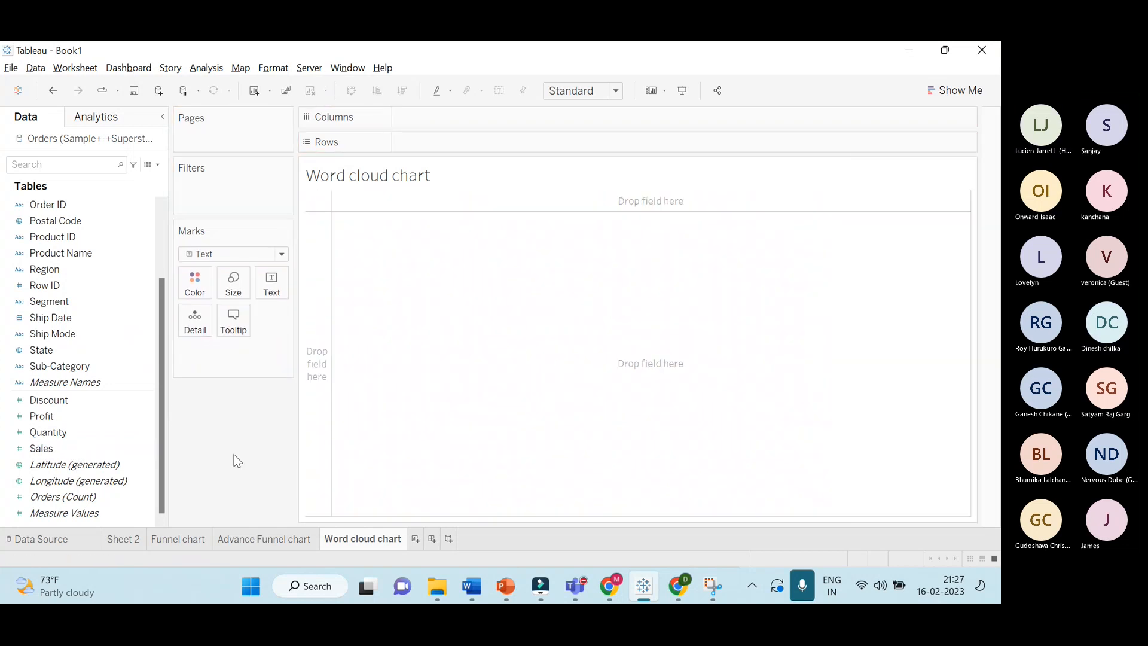
Add a new worksheet and set its mark type to Text
click(417, 540)
click(132, 428)
click(72, 465)
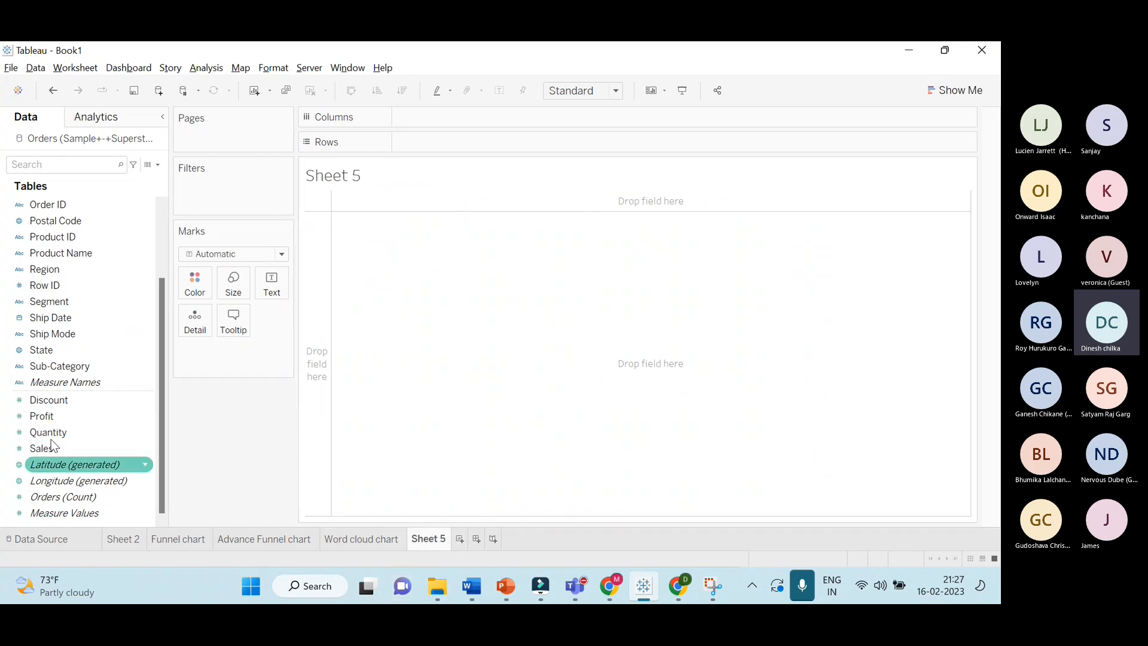
click(73, 429)
click(68, 404)
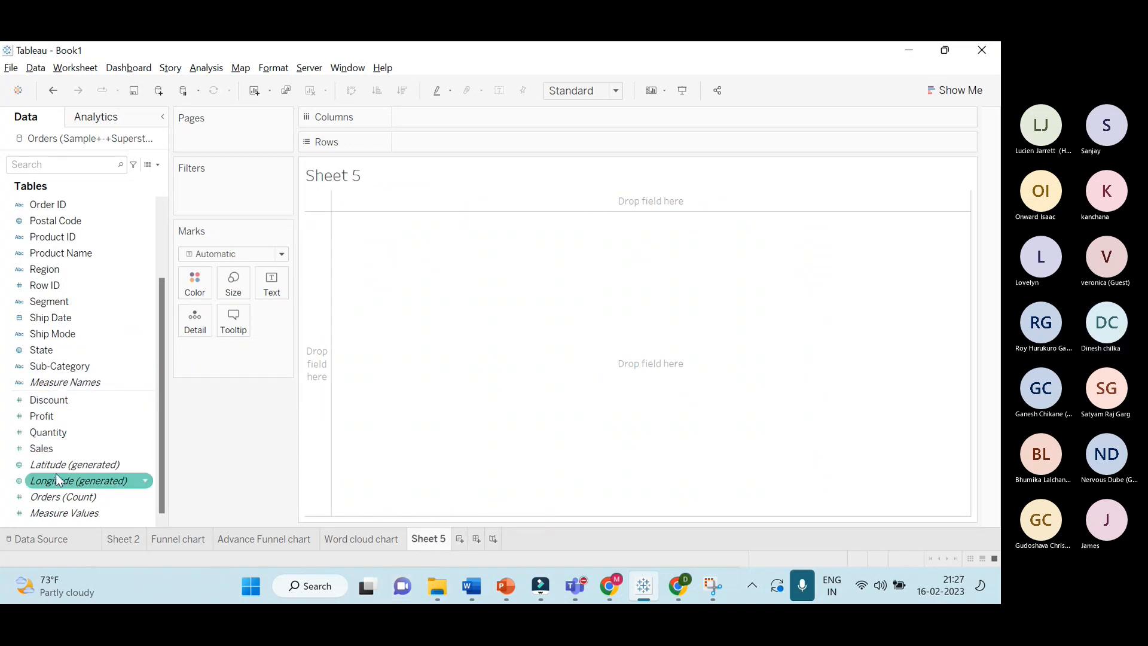
drag(60, 351, 246, 421)
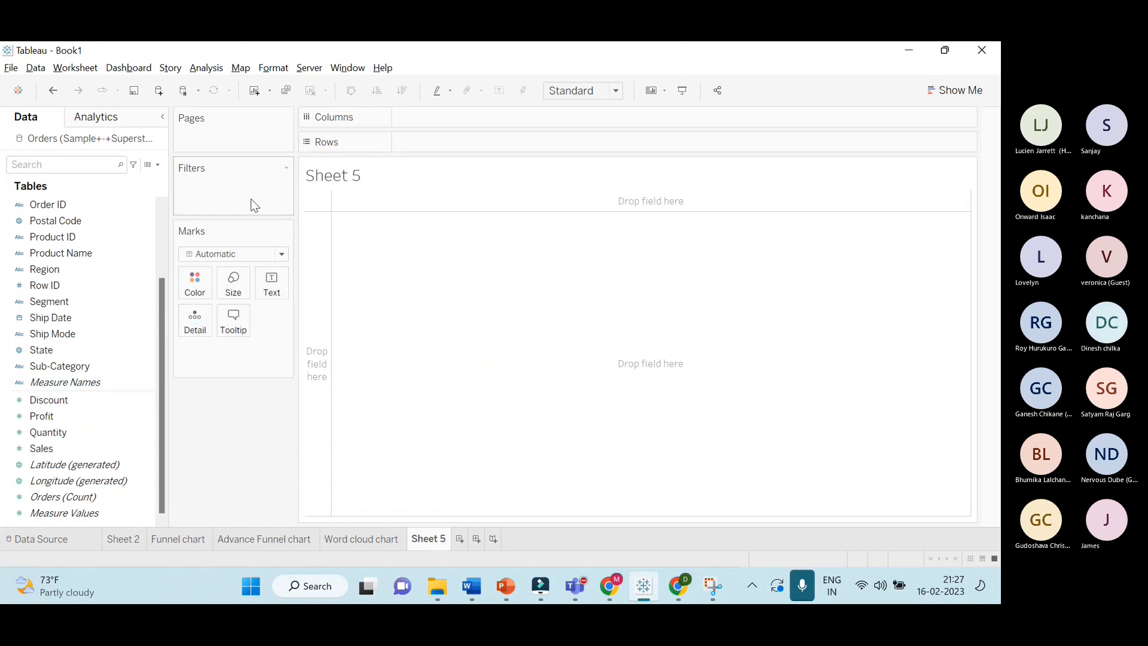
click(286, 253)
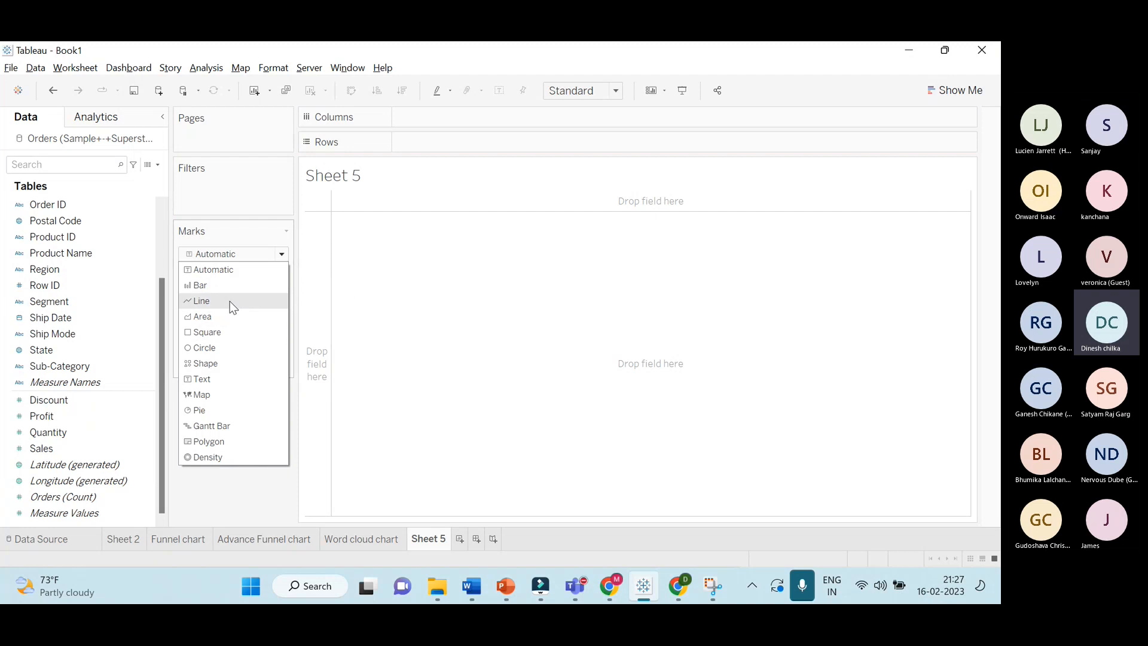
click(216, 380)
Build the word cloud on Sheet 5 with State as text and Sales as size
click(90, 432)
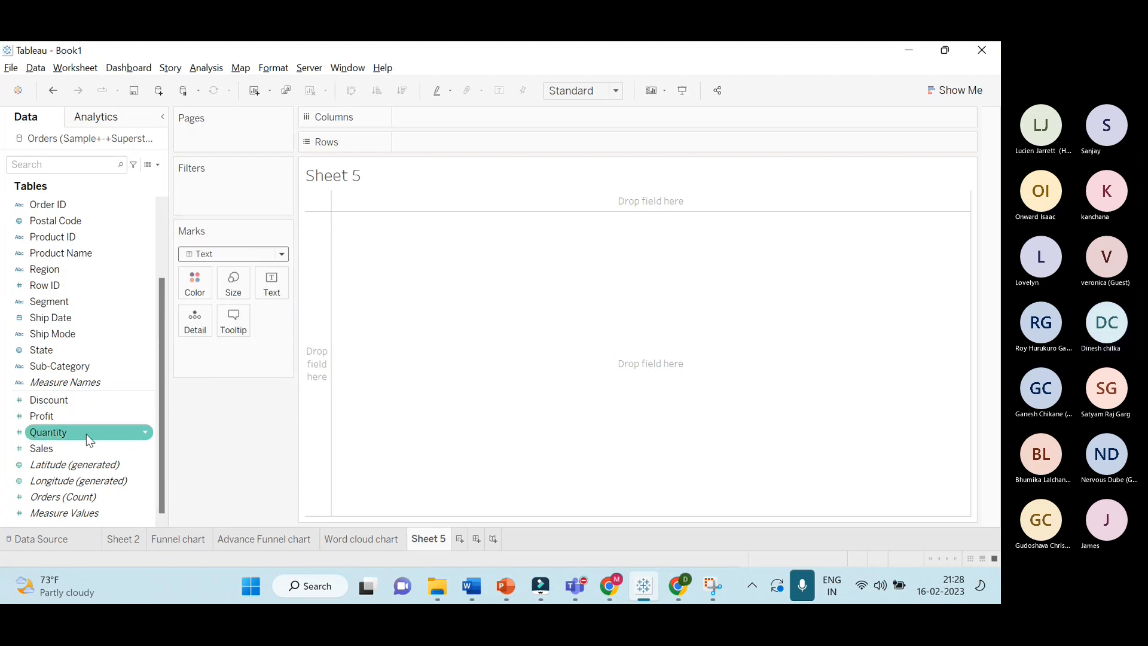
click(91, 365)
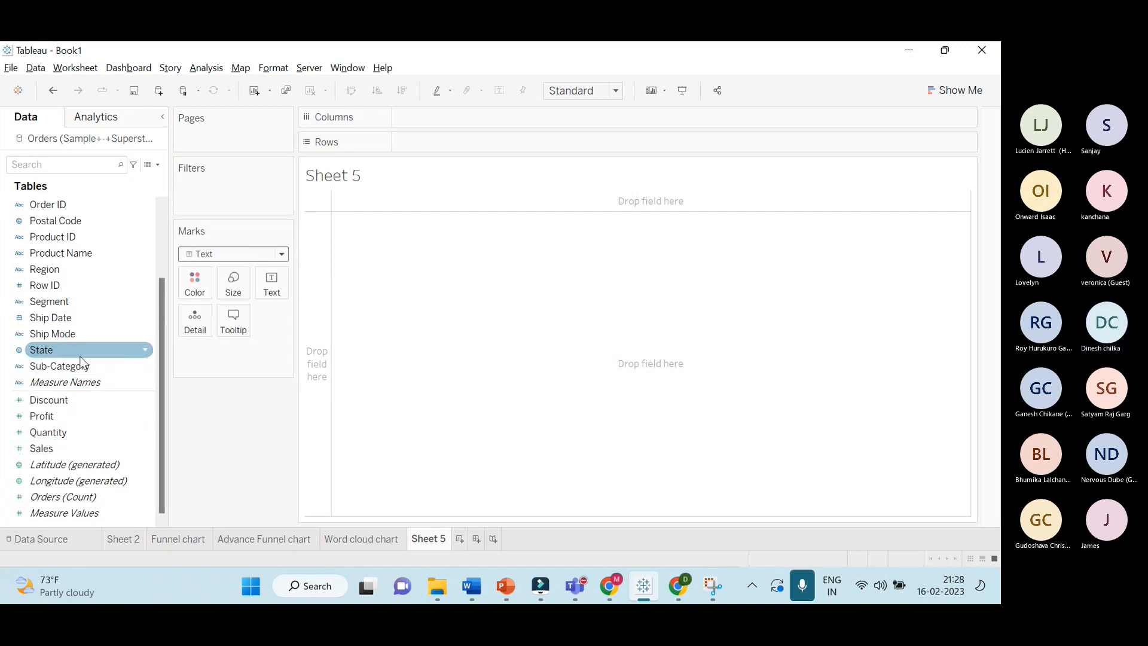
drag(84, 351, 284, 290)
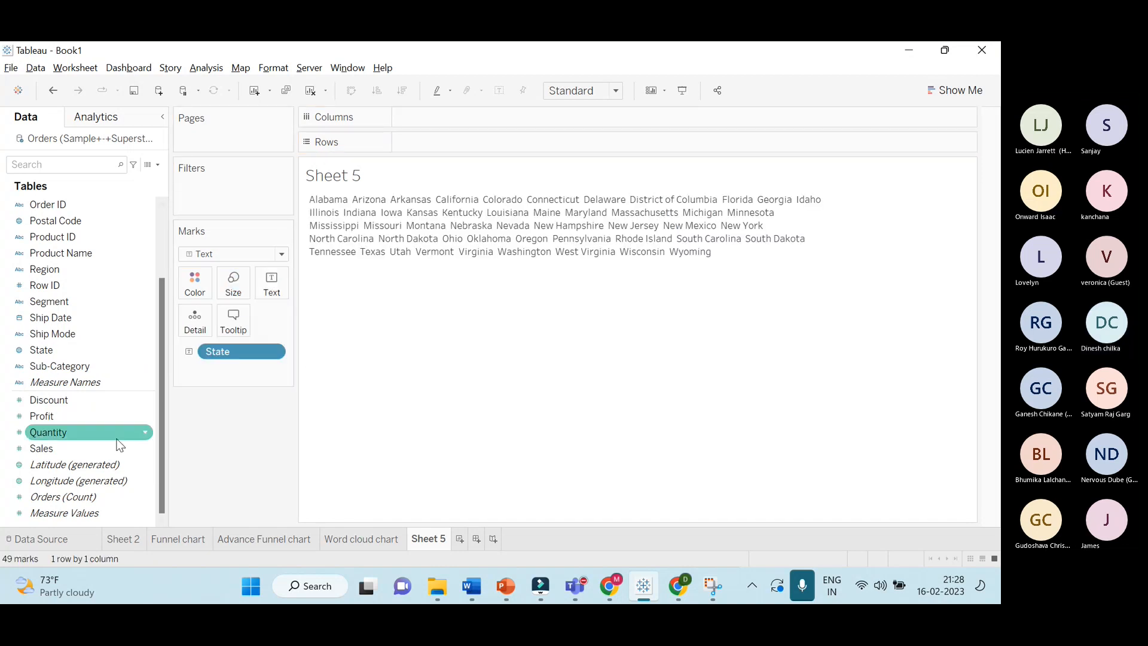
drag(96, 447, 233, 285)
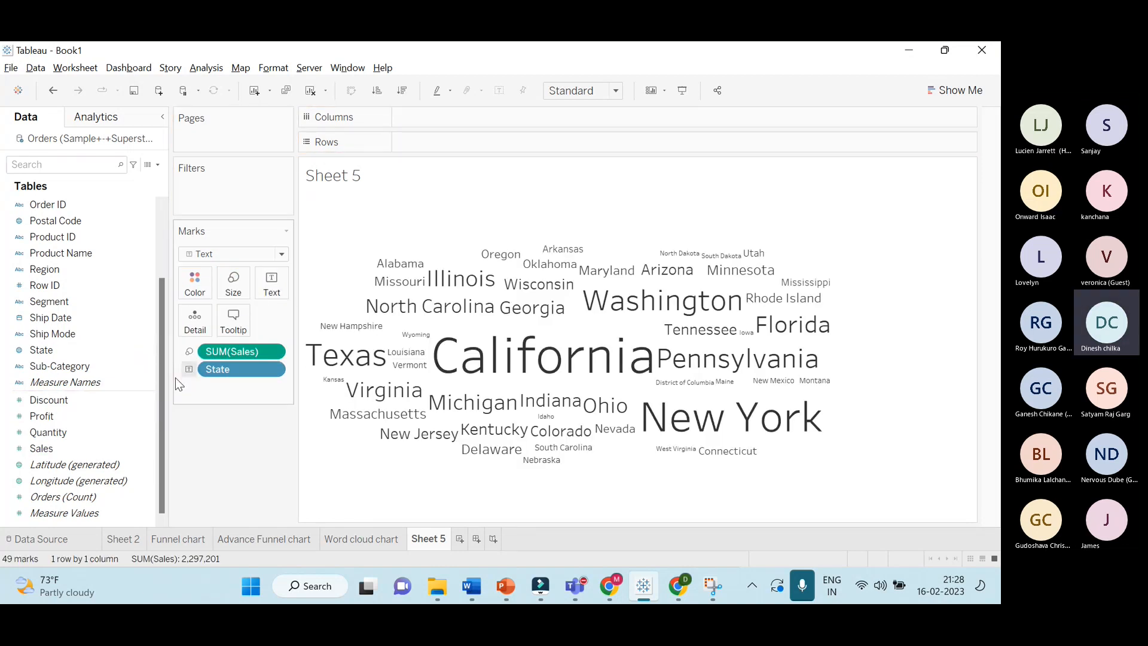
Try Sub-Category as the word cloud's color, undo it, and color the words by Sales instead
drag(60, 366, 189, 293)
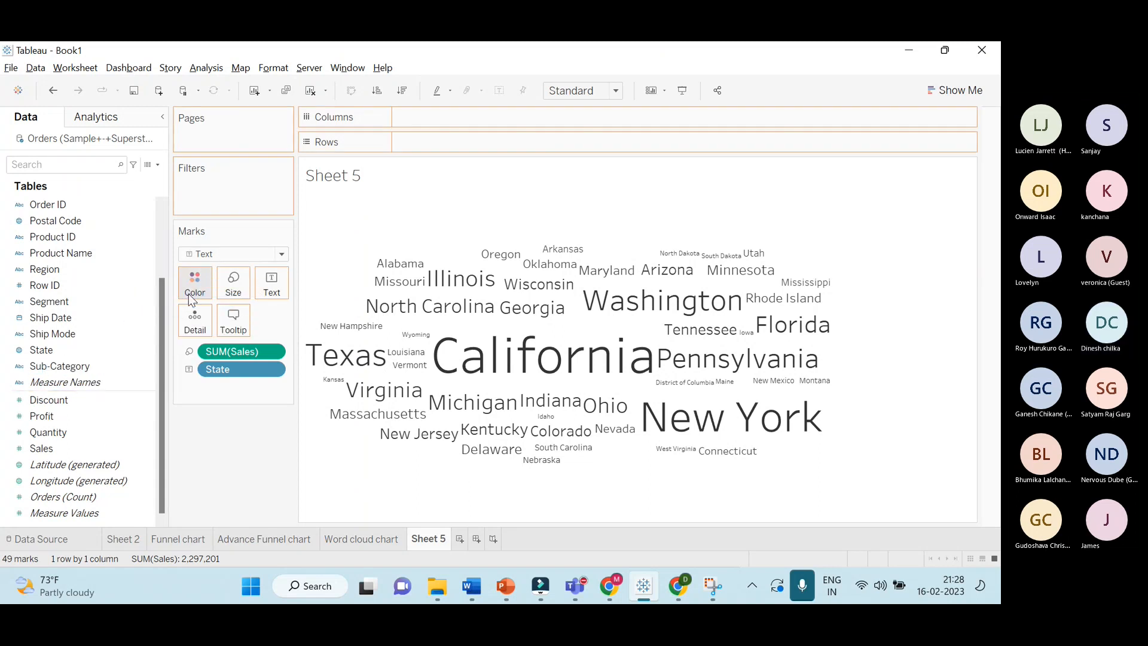
key(ctrl+z)
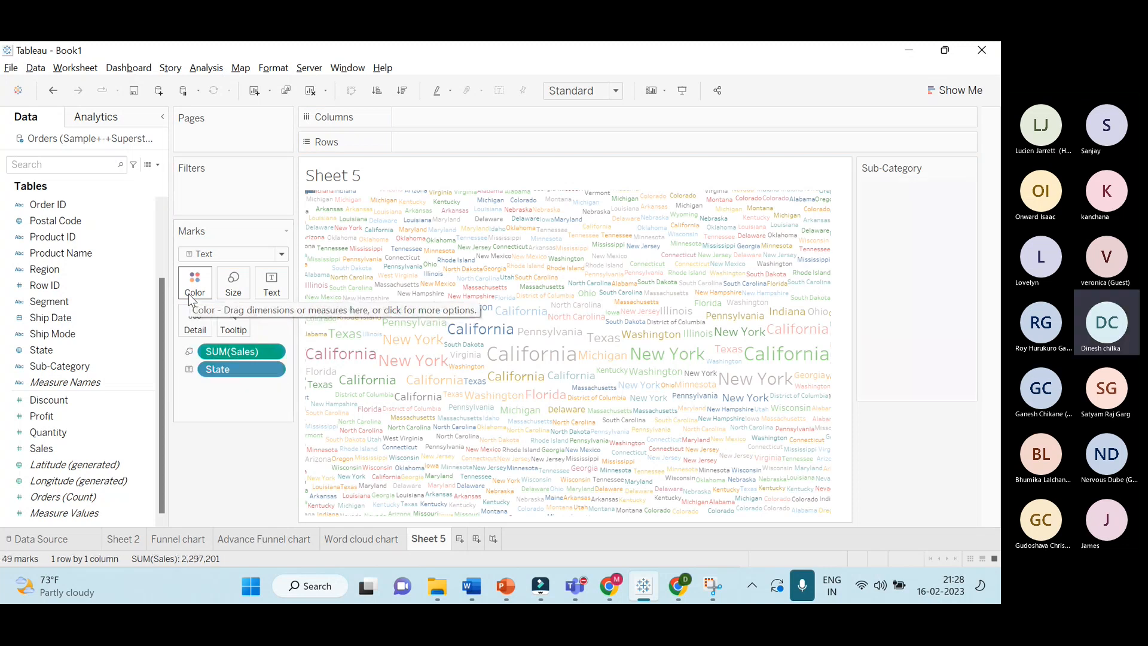
drag(69, 448, 194, 285)
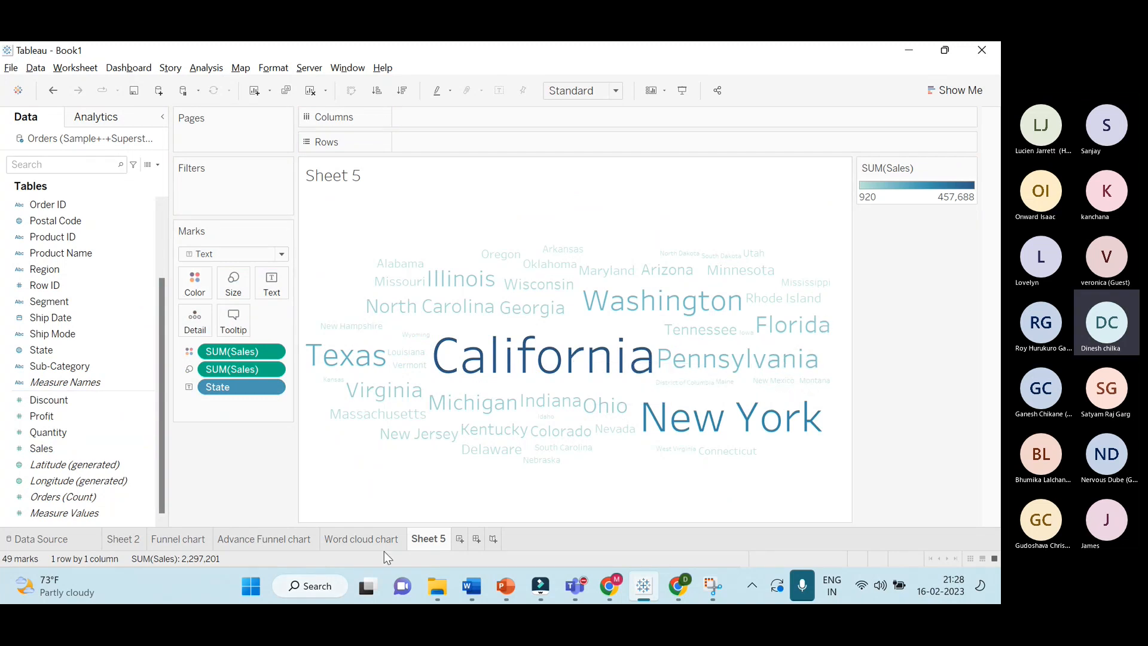
Switch to the Teams meeting, admit the guest waiting in the lobby, and return to the Tableau workbook
click(366, 540)
key(super+Tab)
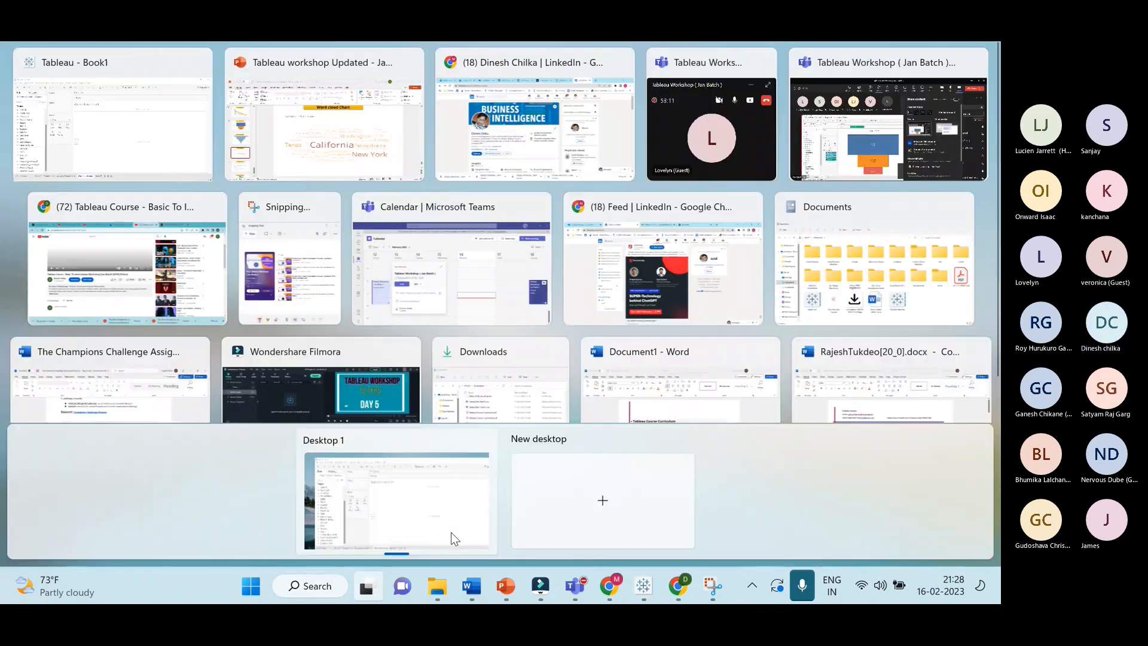
click(451, 532)
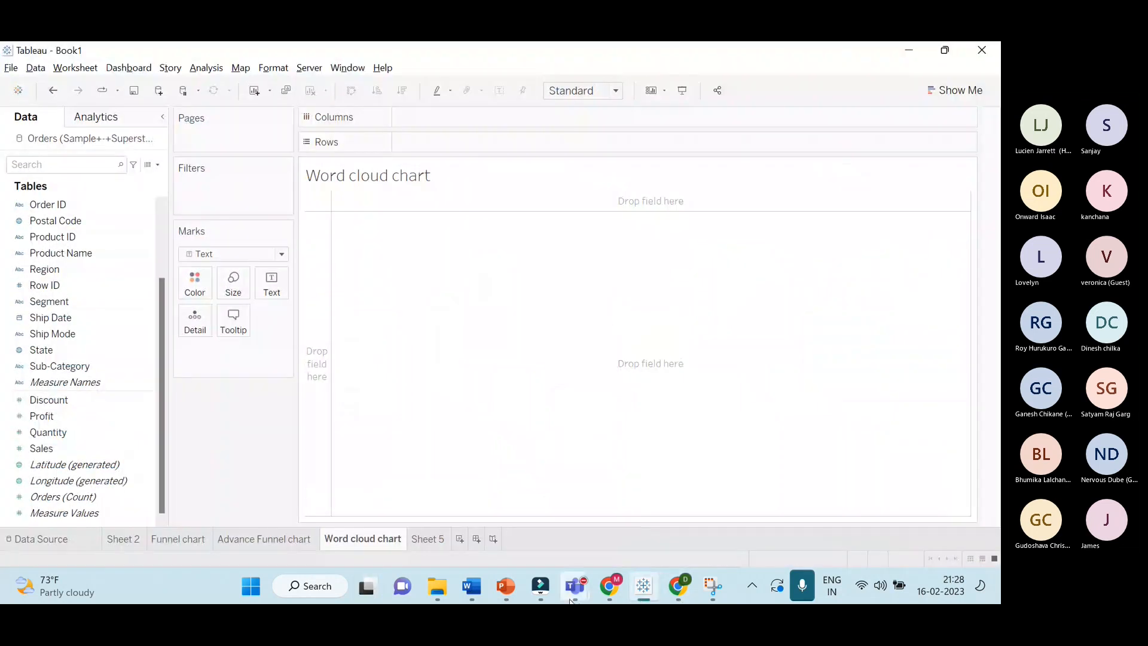
mouse_move(573, 589)
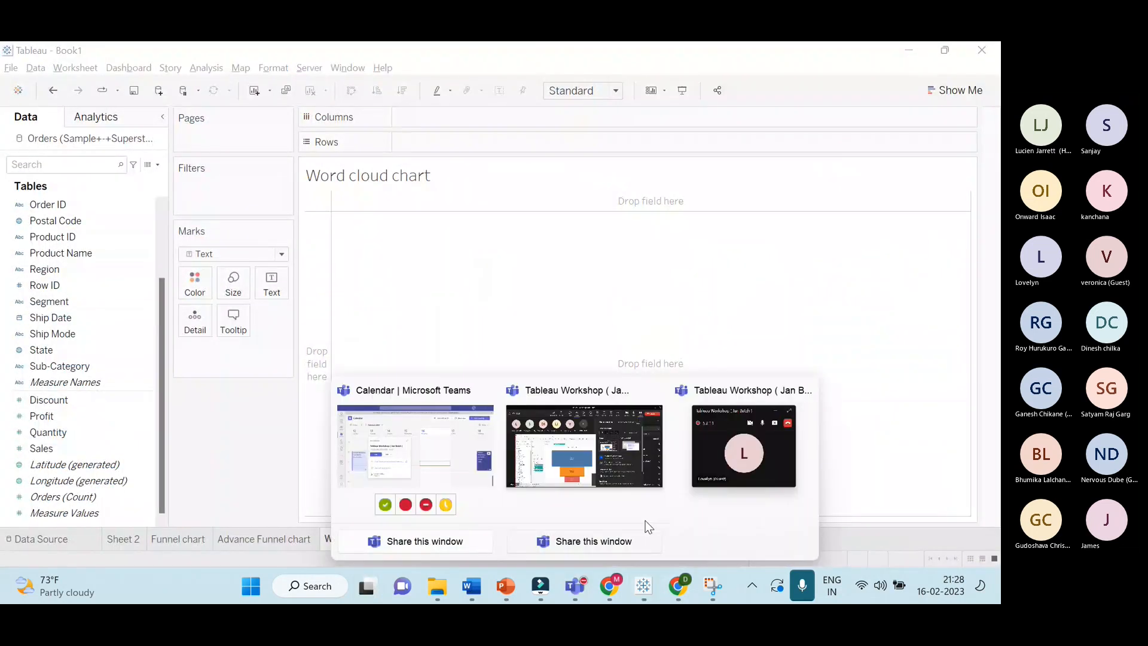
click(653, 478)
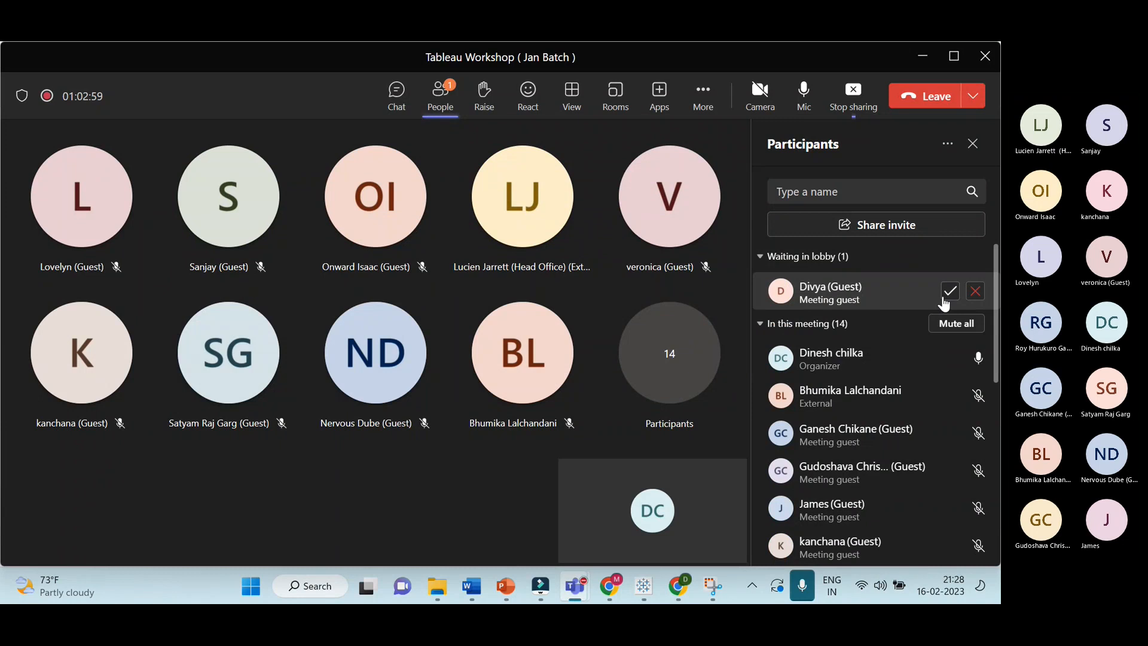
click(942, 295)
key(alt+Tab)
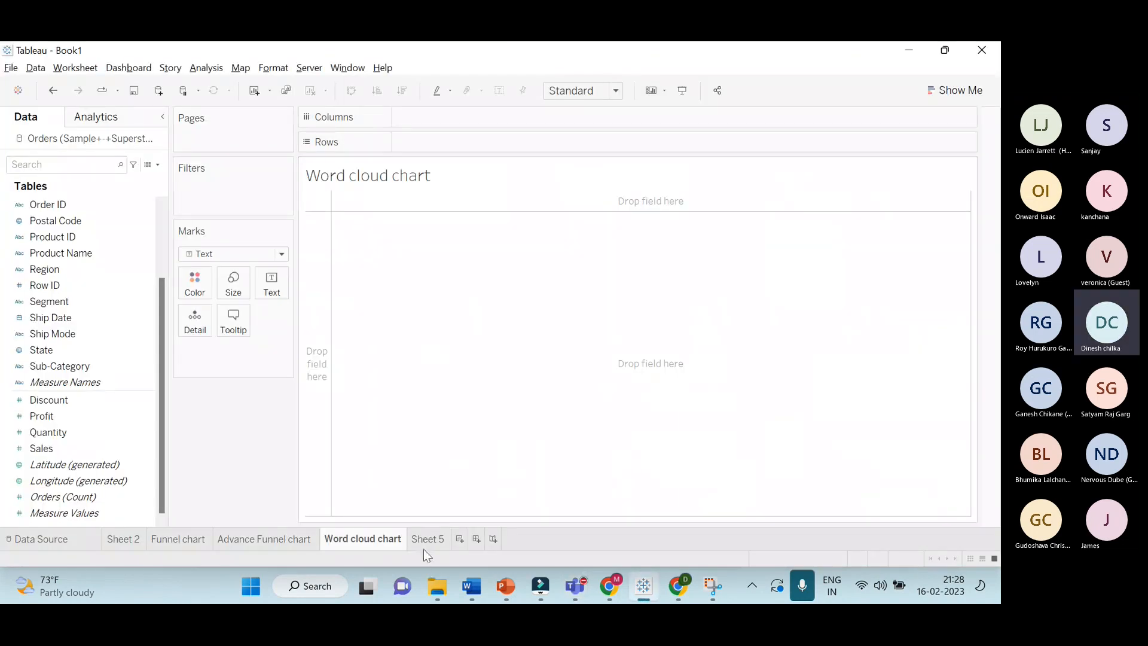
Remove State and both Sales fields from the marks on Sheet 5 to empty it
click(422, 541)
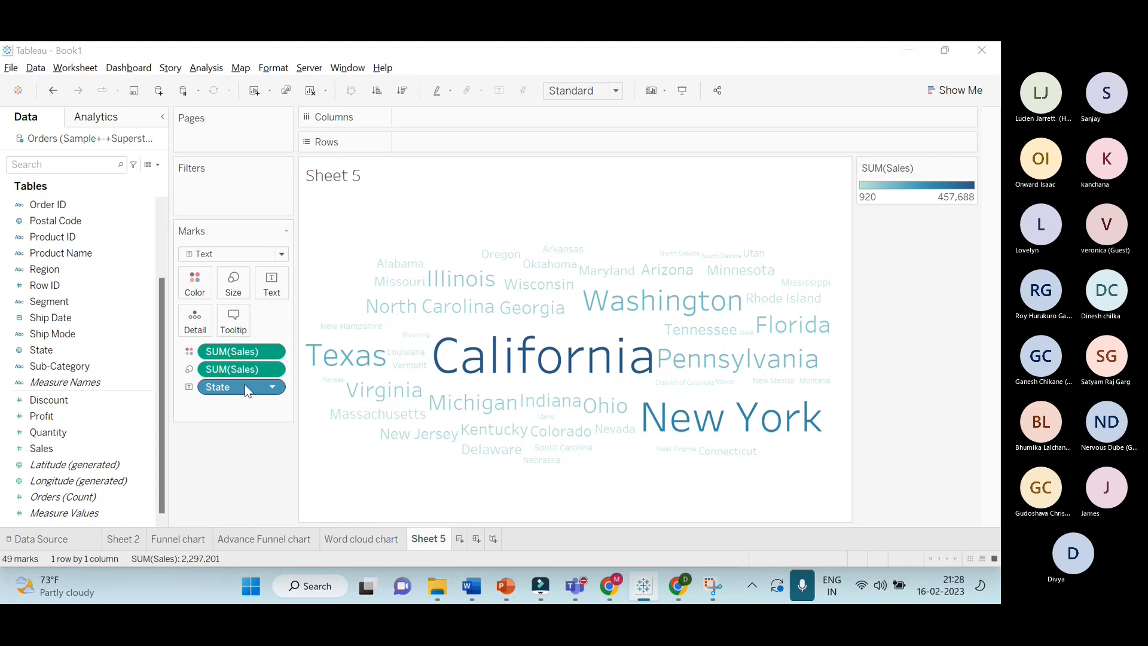
key(super+Tab)
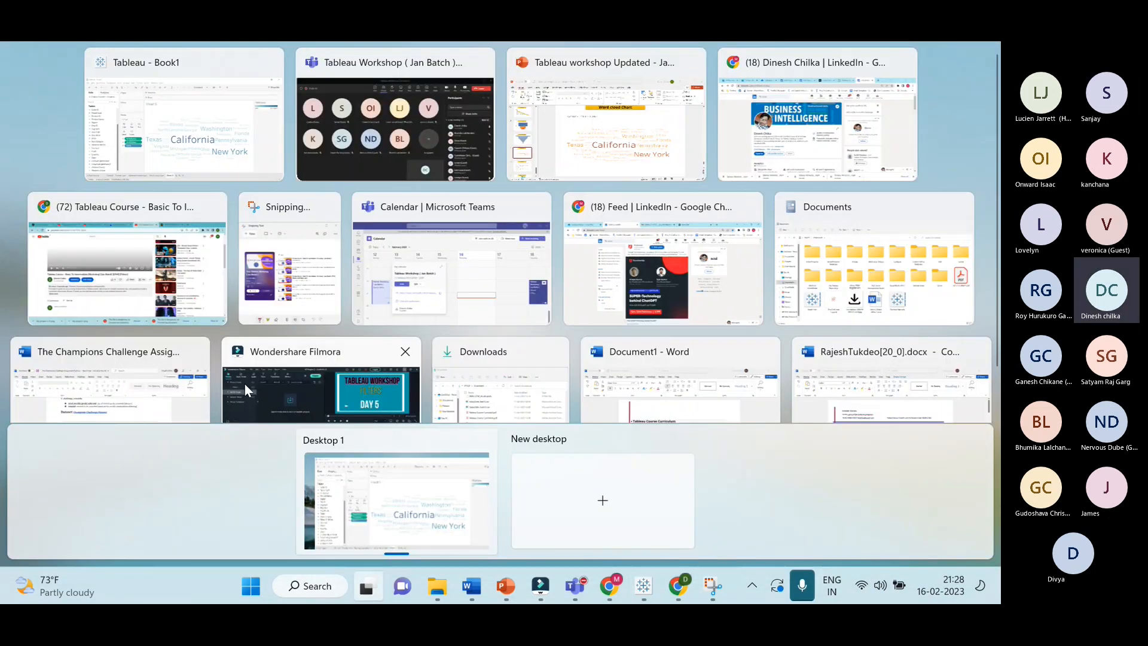
key(Escape)
key(Delete)
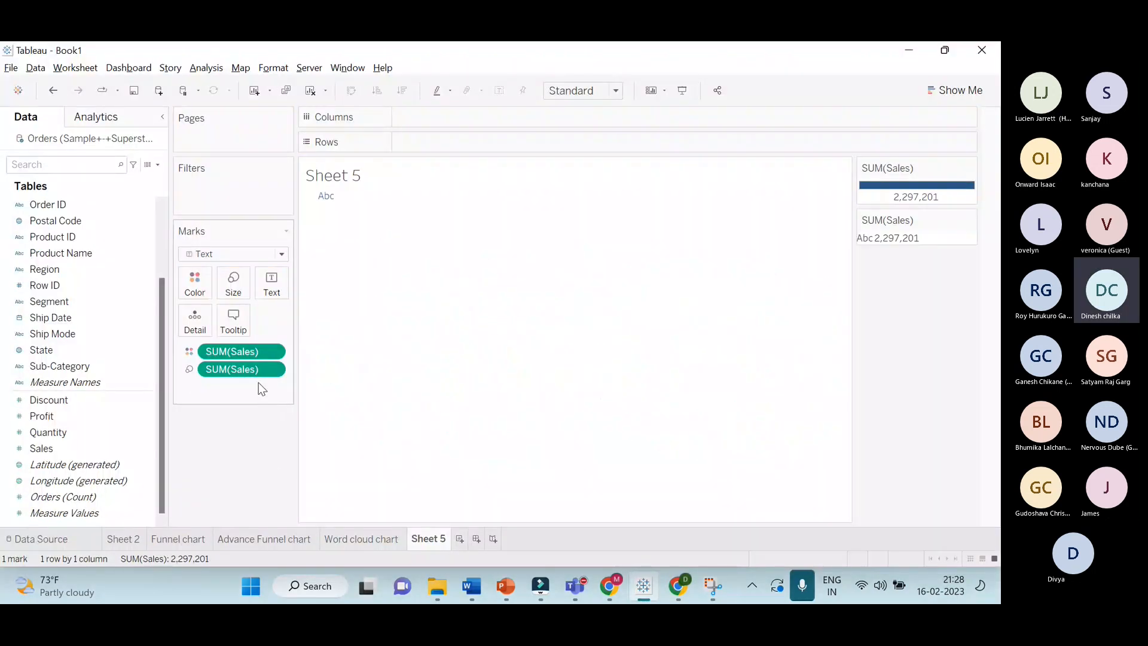
drag(251, 377, 258, 447)
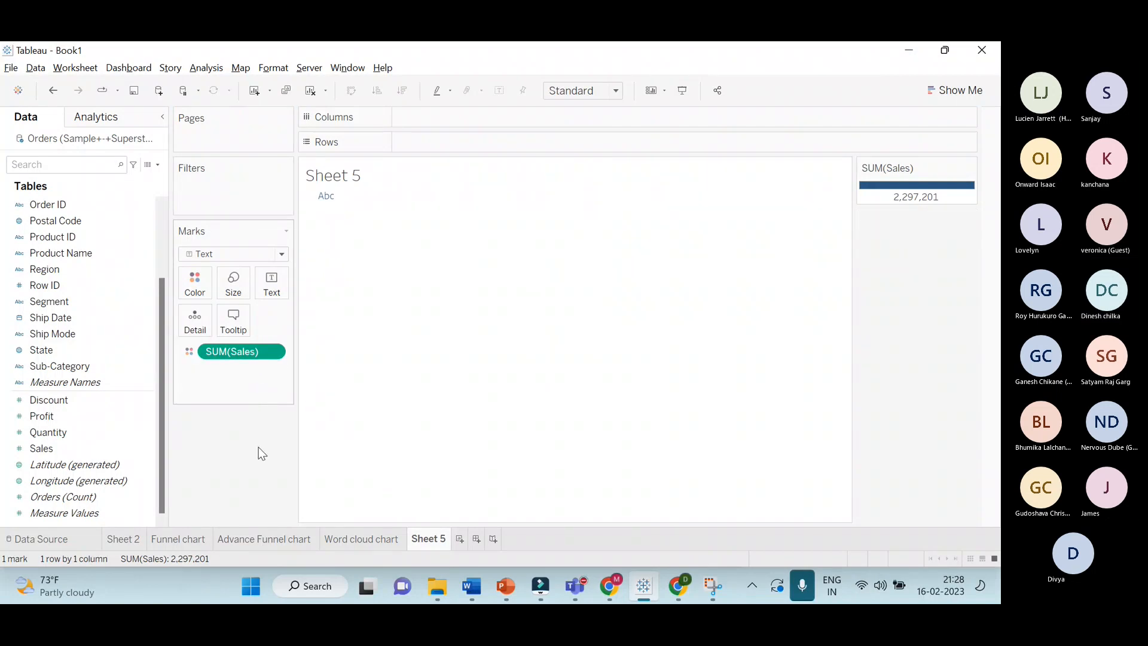
drag(250, 353, 257, 457)
click(111, 454)
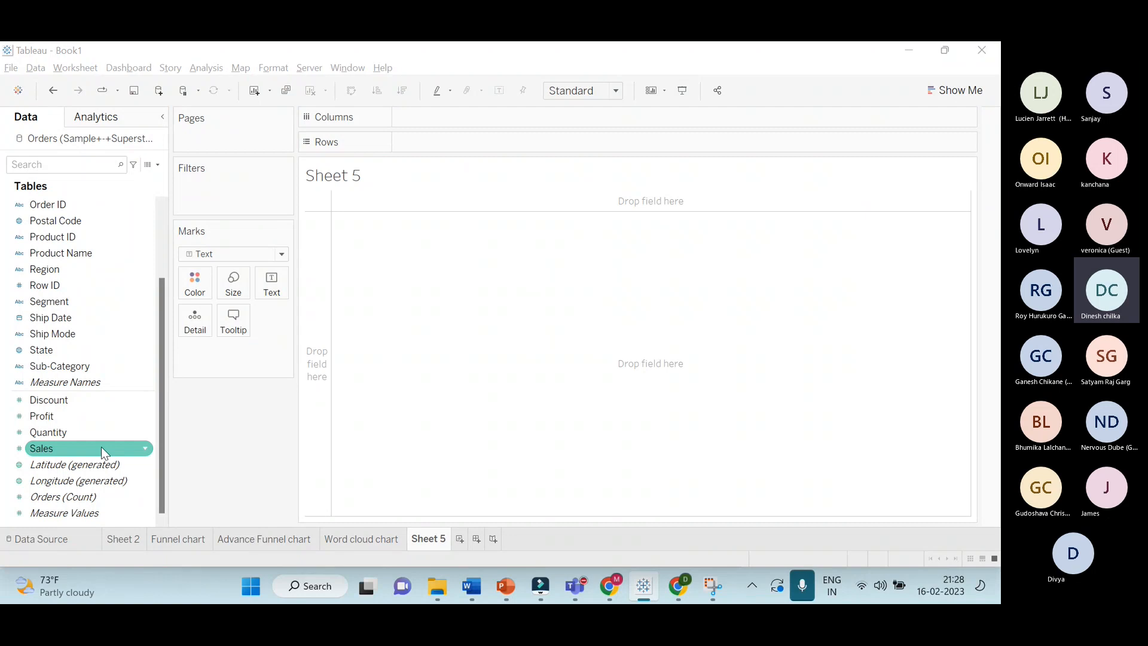
Switch to the shared workbook with Sheet 11, maximize its window, and color the word cloud by Sales instead of State
key(alt+Tab)
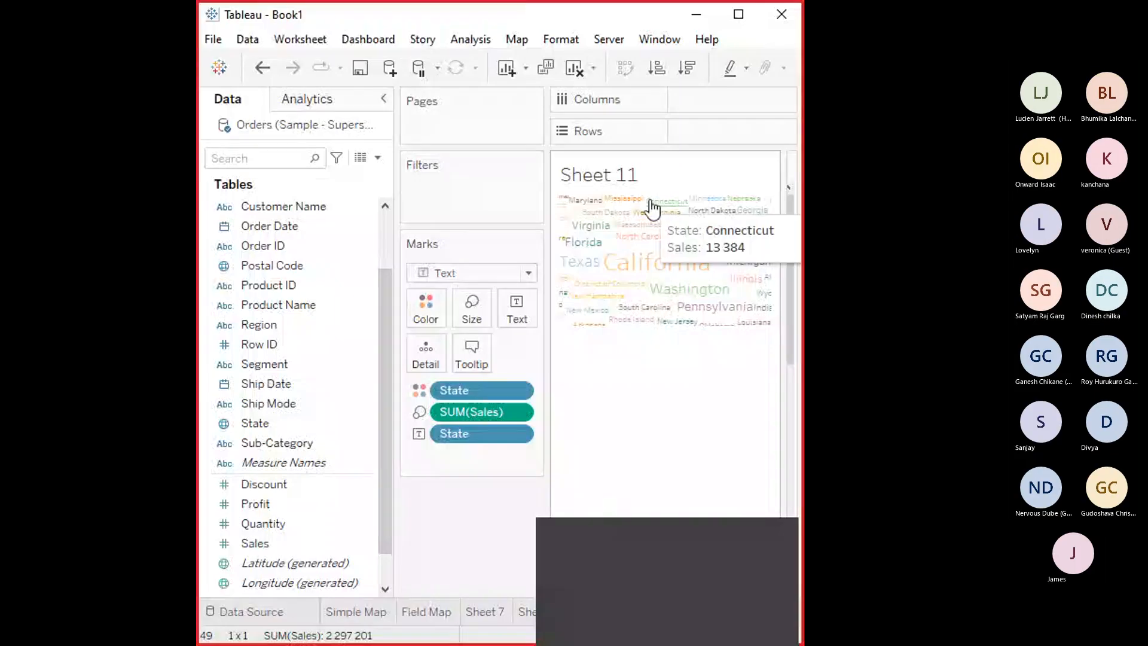
click(736, 9)
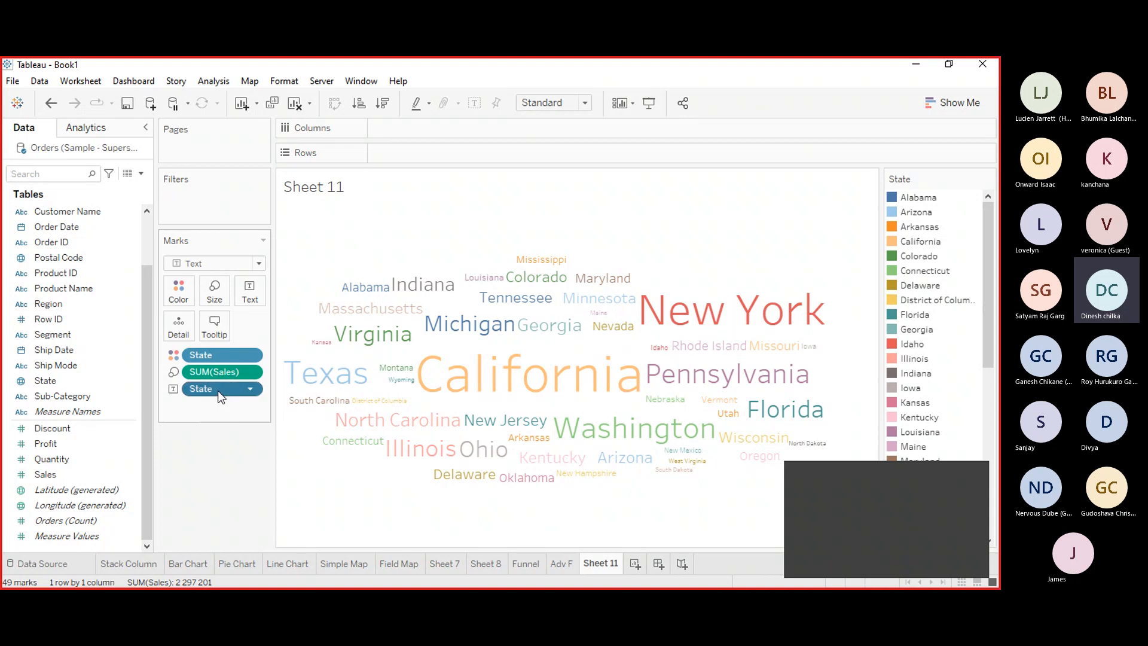
drag(218, 390, 50, 399)
drag(53, 474, 181, 295)
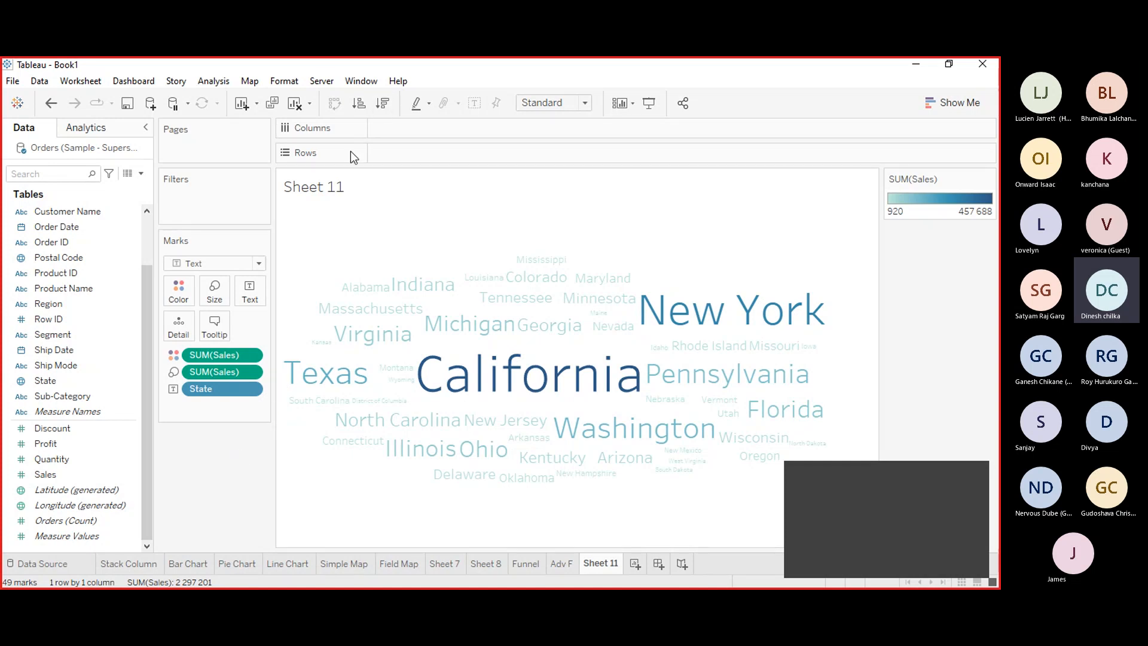
Rename Sheet 11 as Word Cloud Chart
right_click(604, 564)
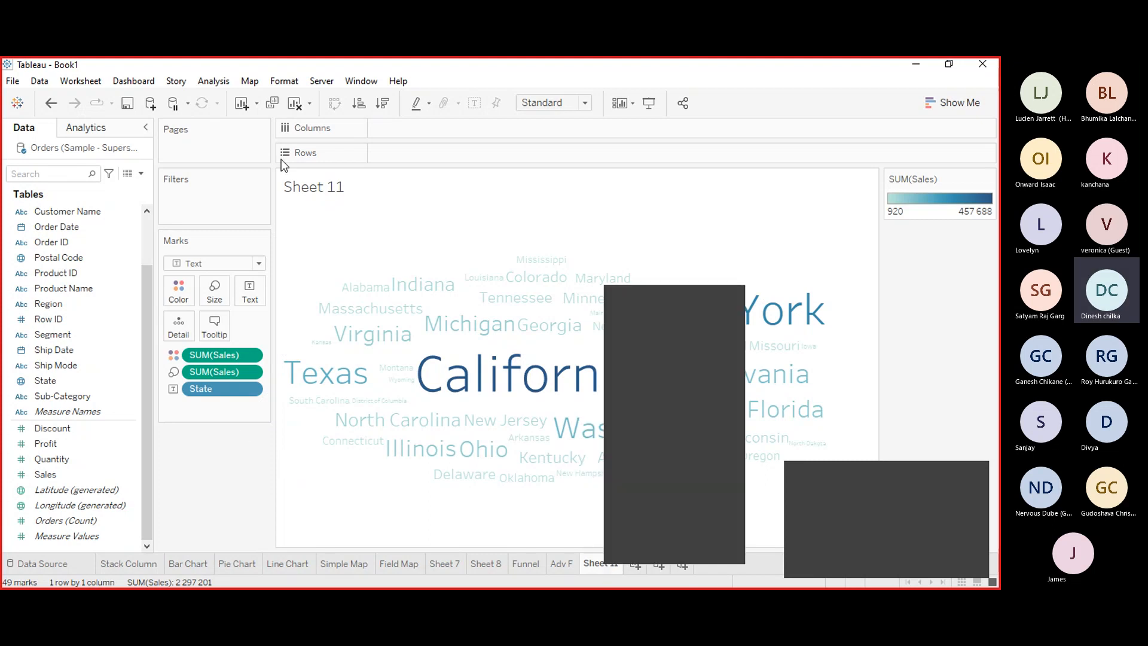
click(312, 192)
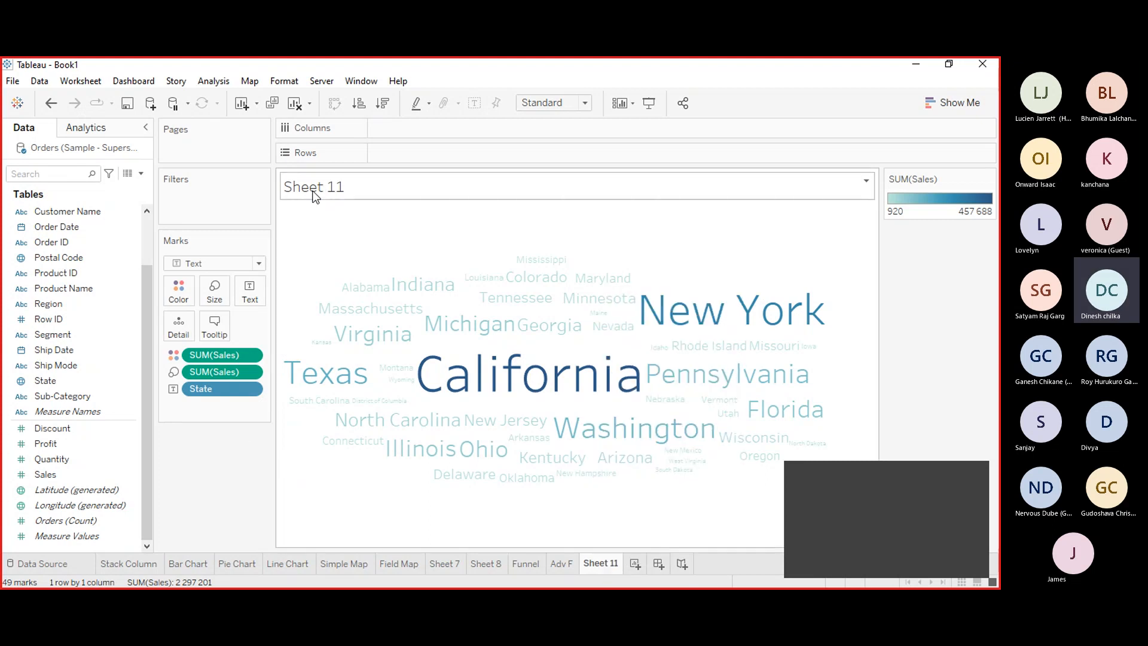
right_click(600, 565)
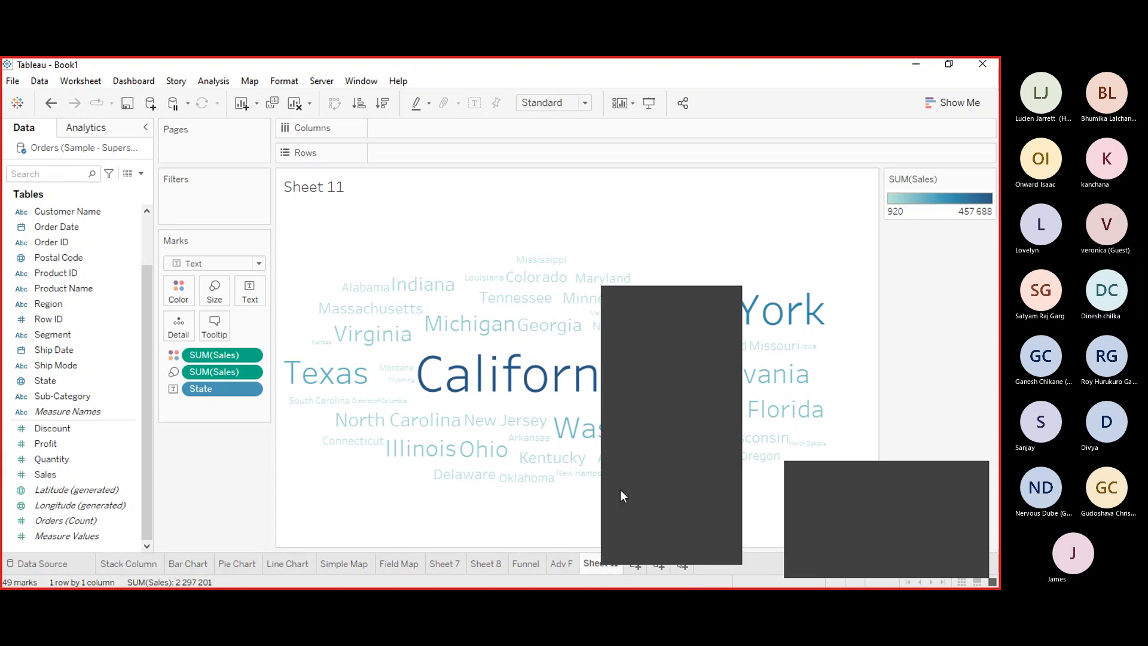
click(644, 385)
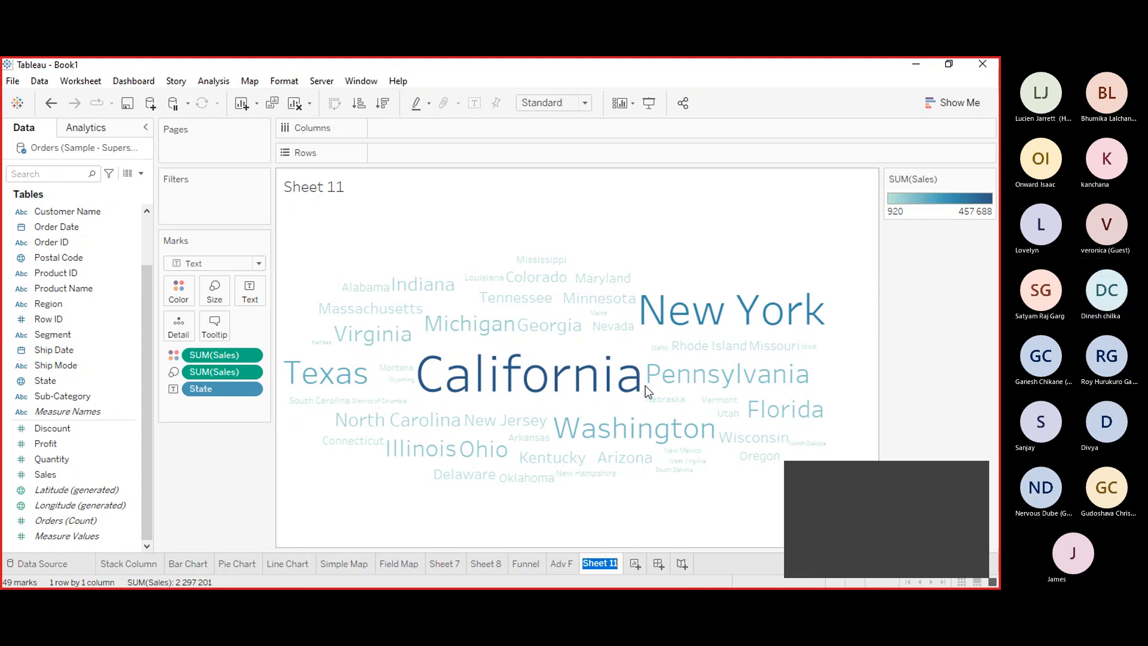
text(Word)
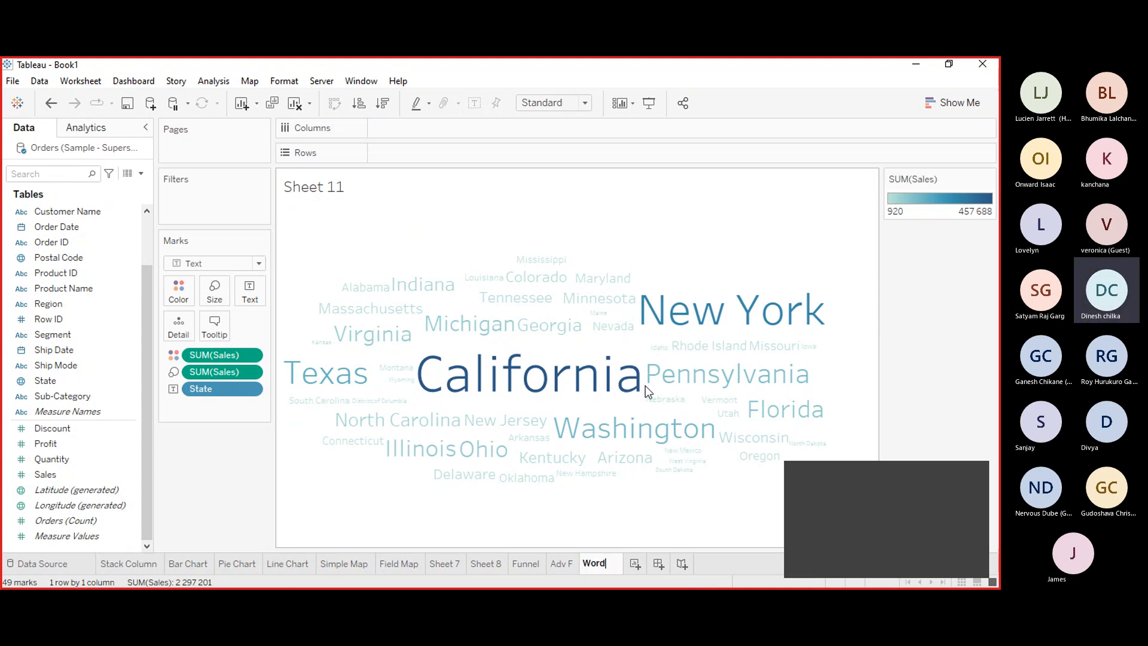
text( Clo)
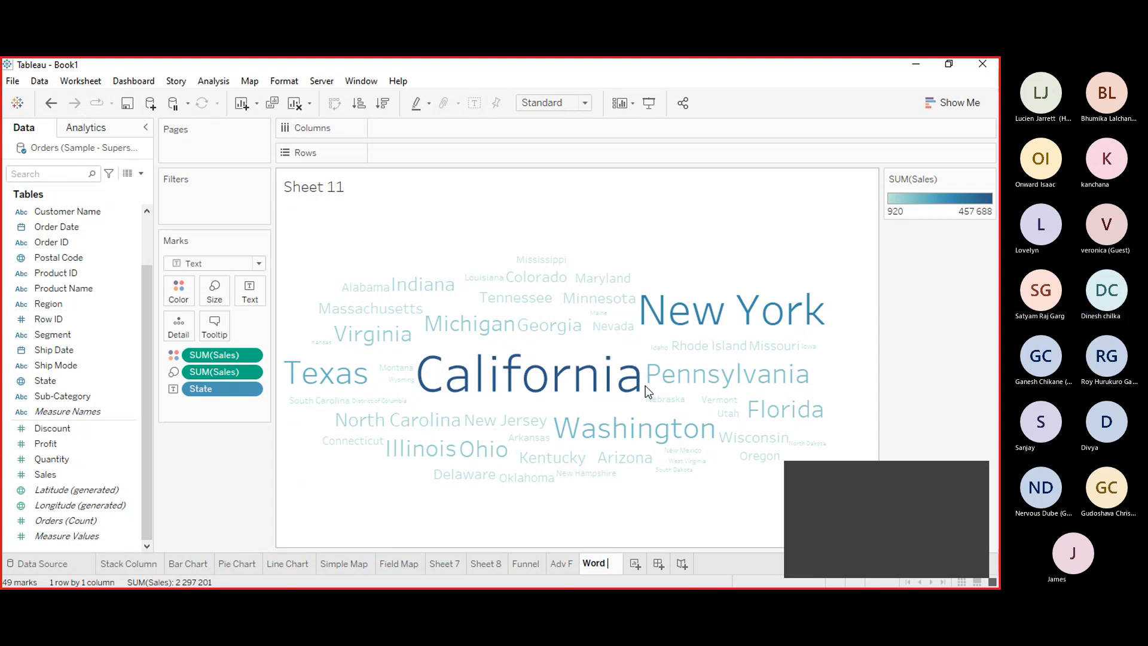
text(u)
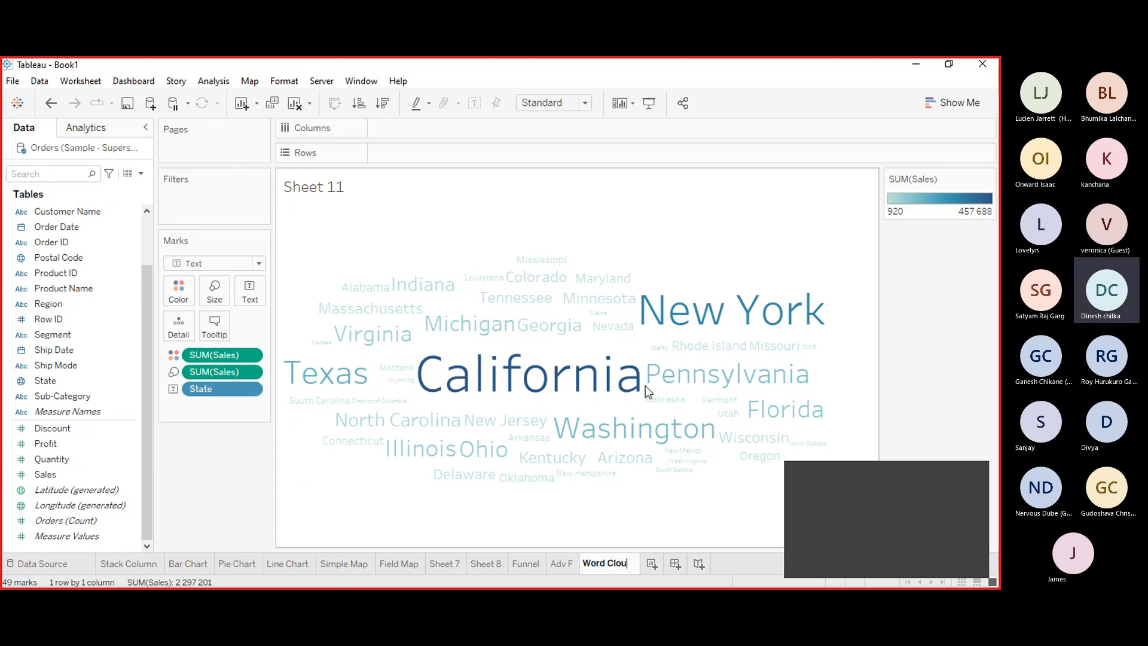
text(d Chart)
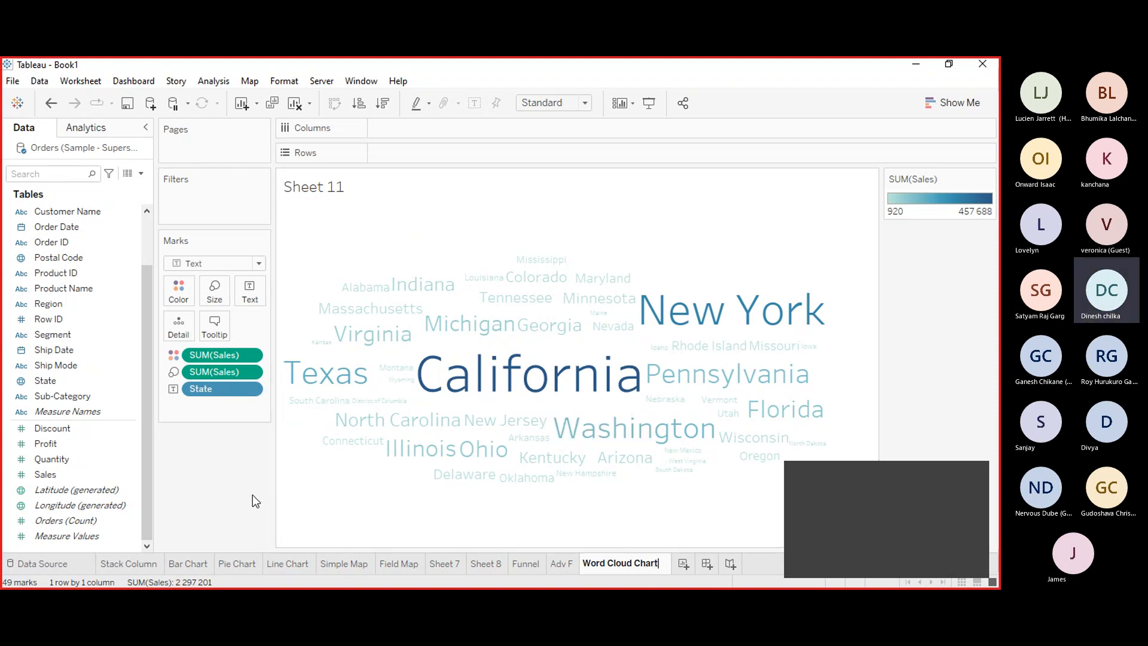
key(Return)
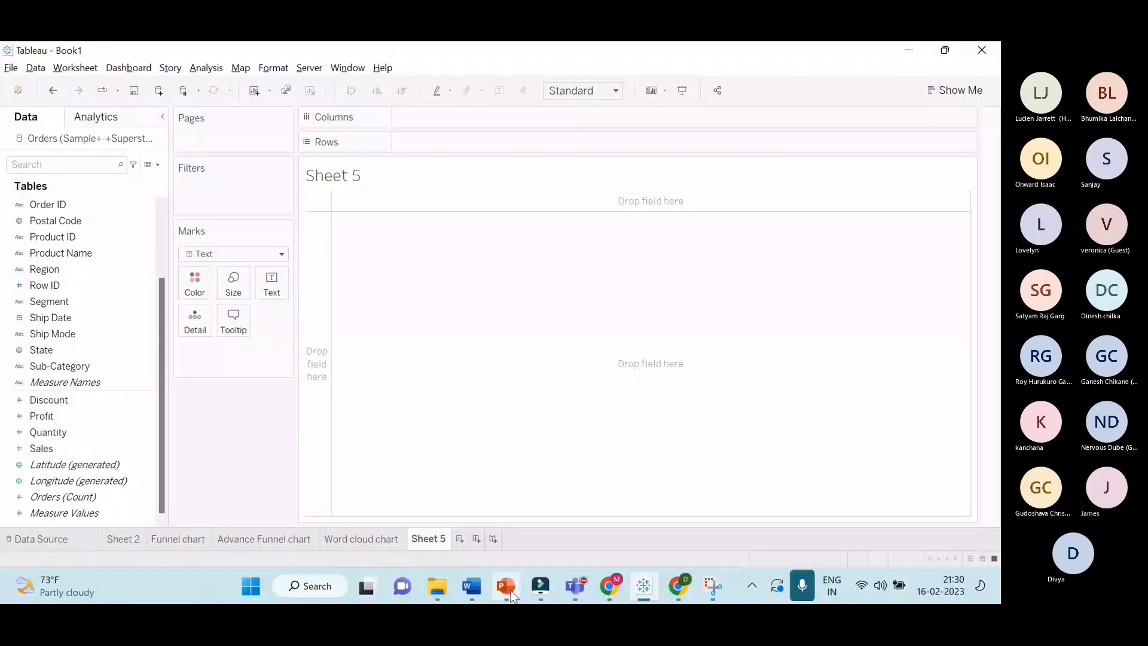
Switch to the PowerPoint workshop deck and show slide 53, the BUMP Chart example
click(511, 593)
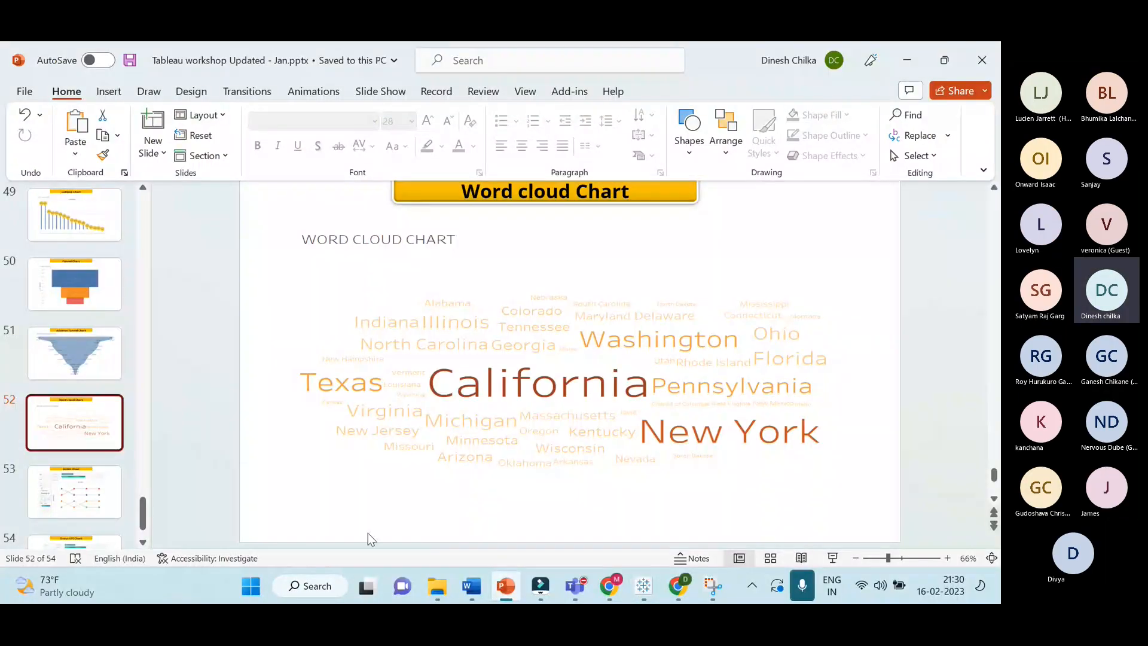
click(95, 491)
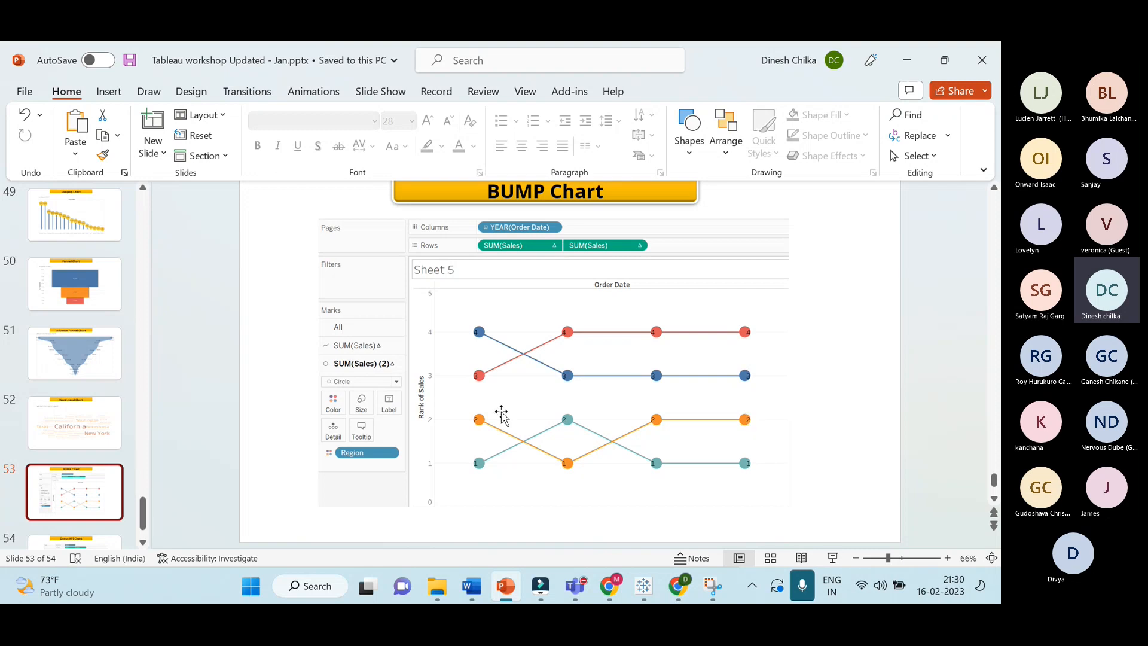
Switch to the Tableau Book1 workbook and rename Sheet 5 as Bump Chart
click(651, 595)
right_click(422, 543)
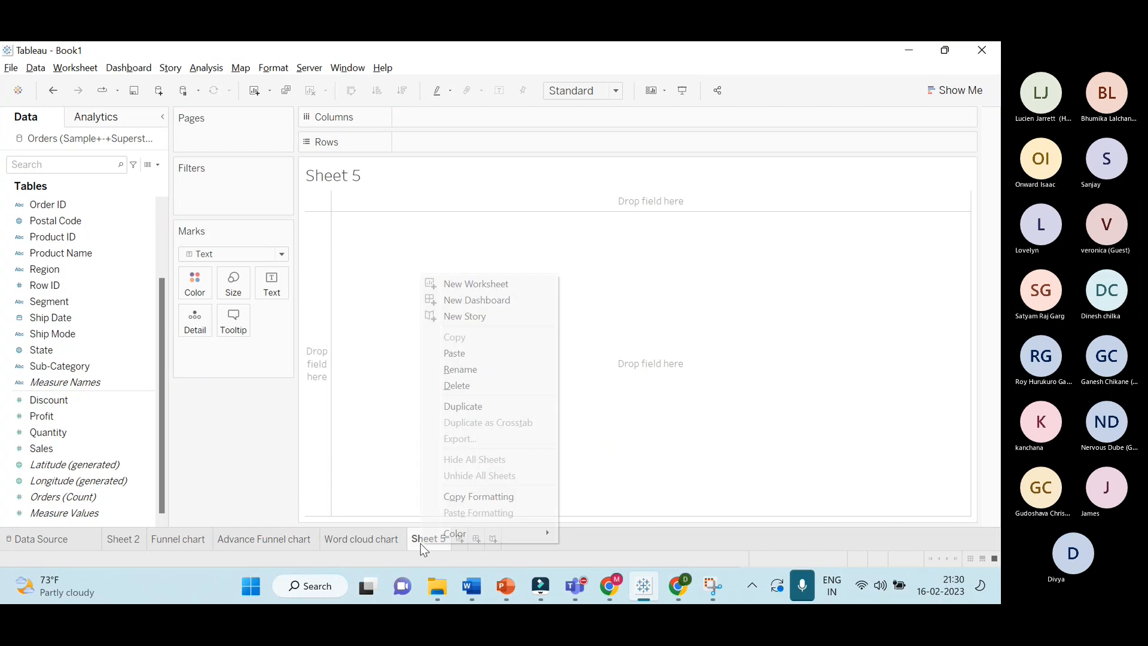
click(468, 370)
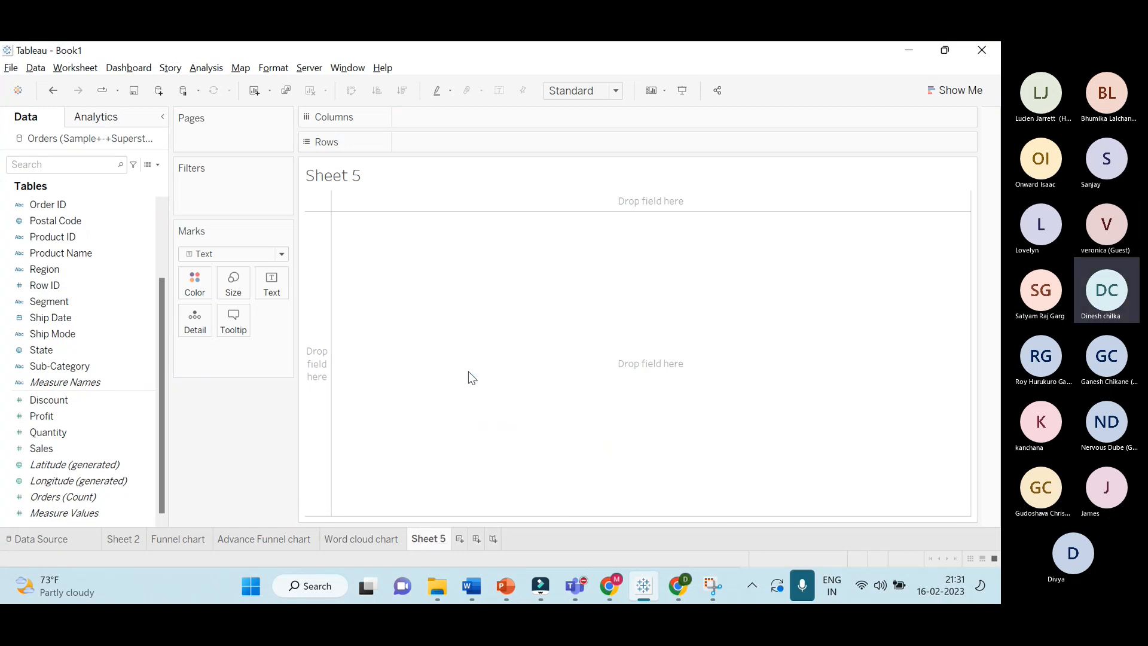
key(BackSpace)
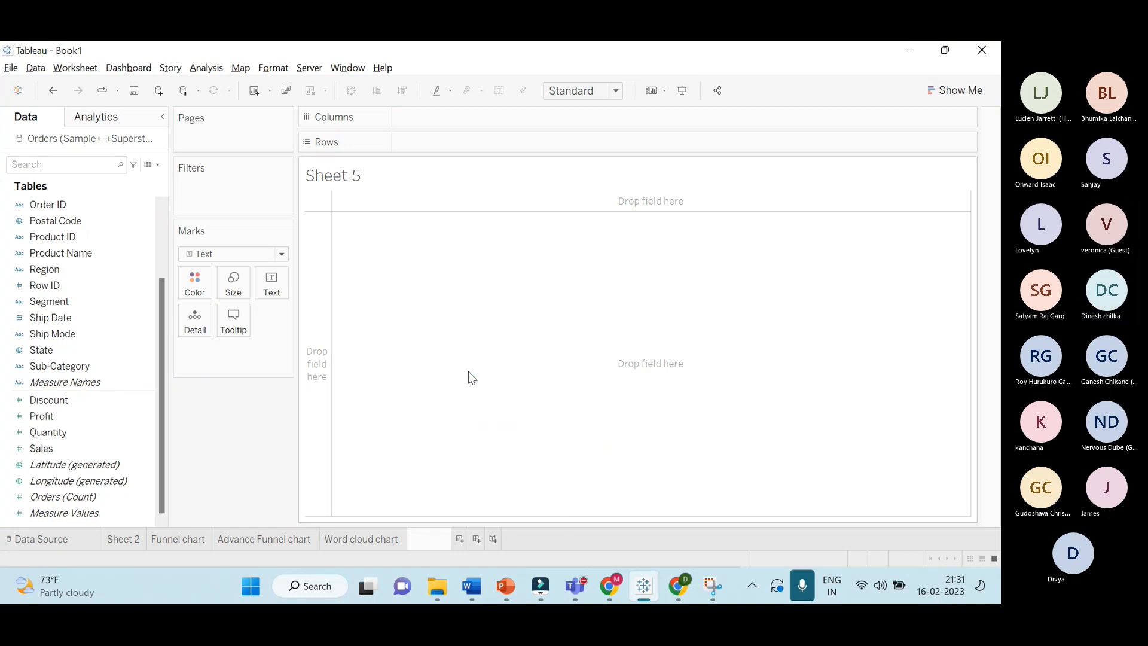
text(Bump Chart)
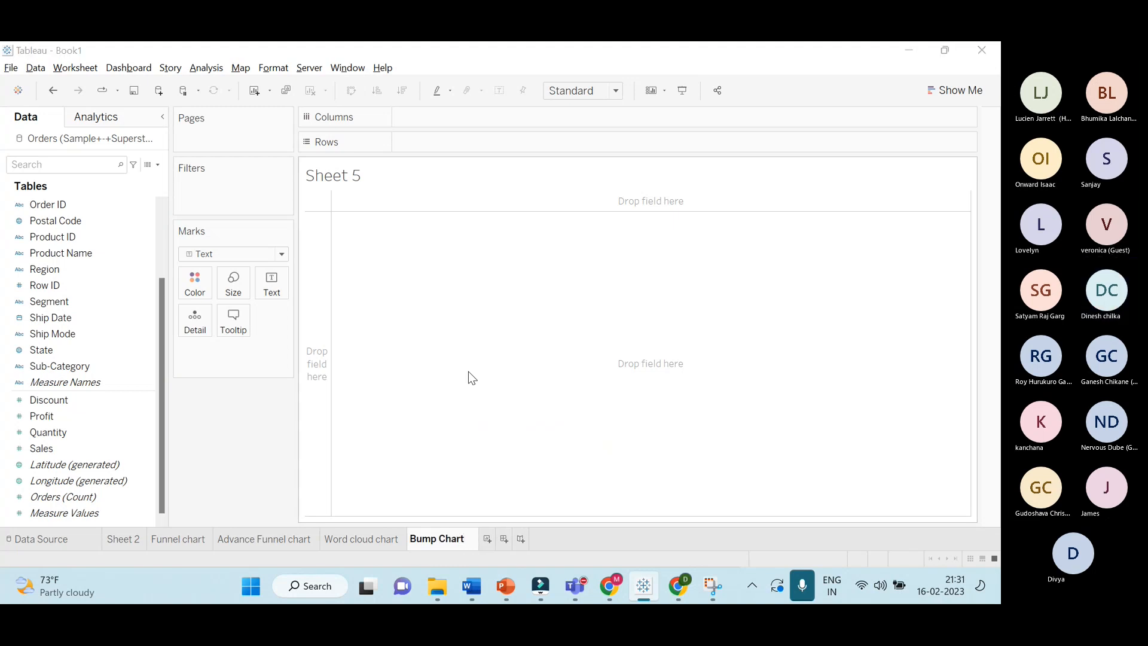
key(alt+Tab)
click(643, 585)
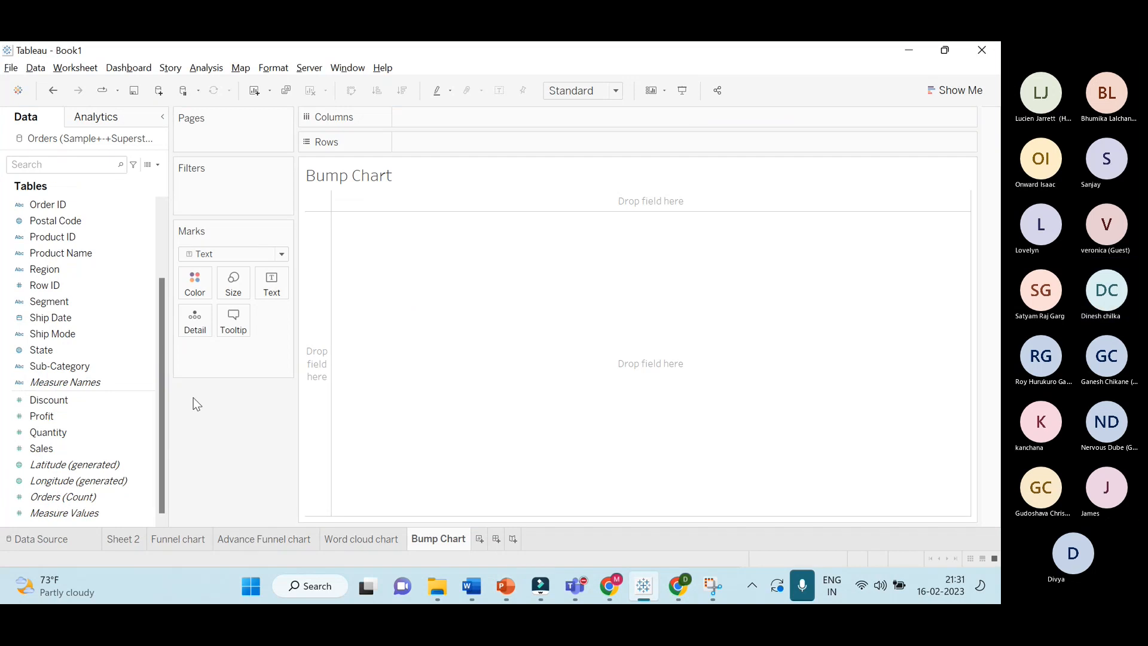
Place Order Date on Columns by year
scroll(126, 335, up, 2)
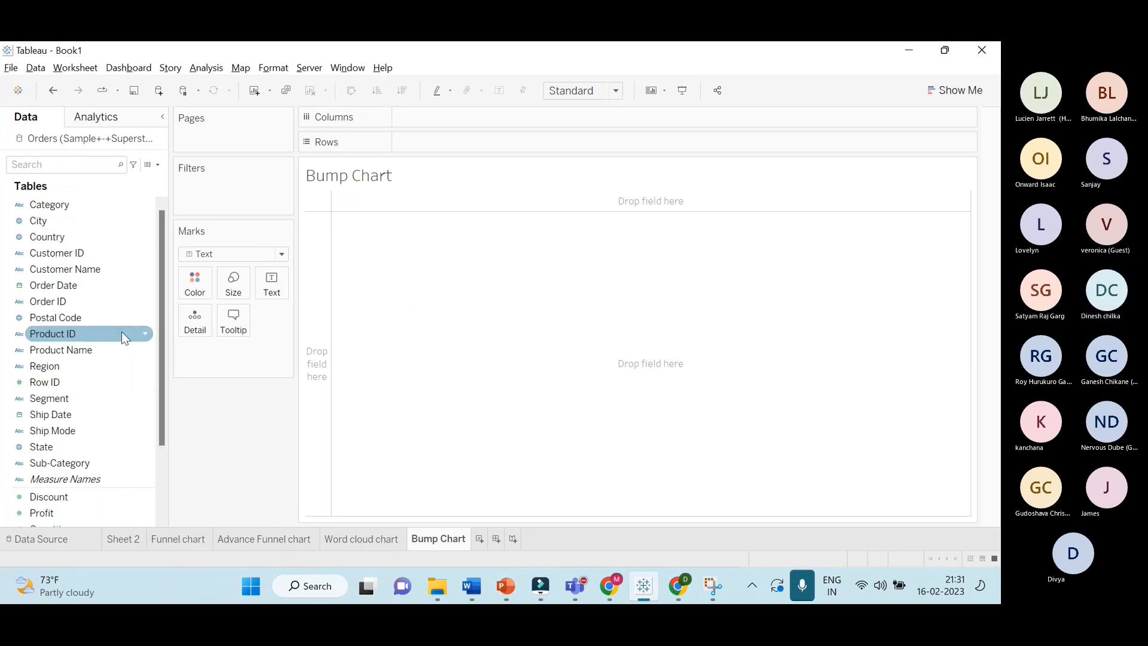
scroll(96, 329, down, 2)
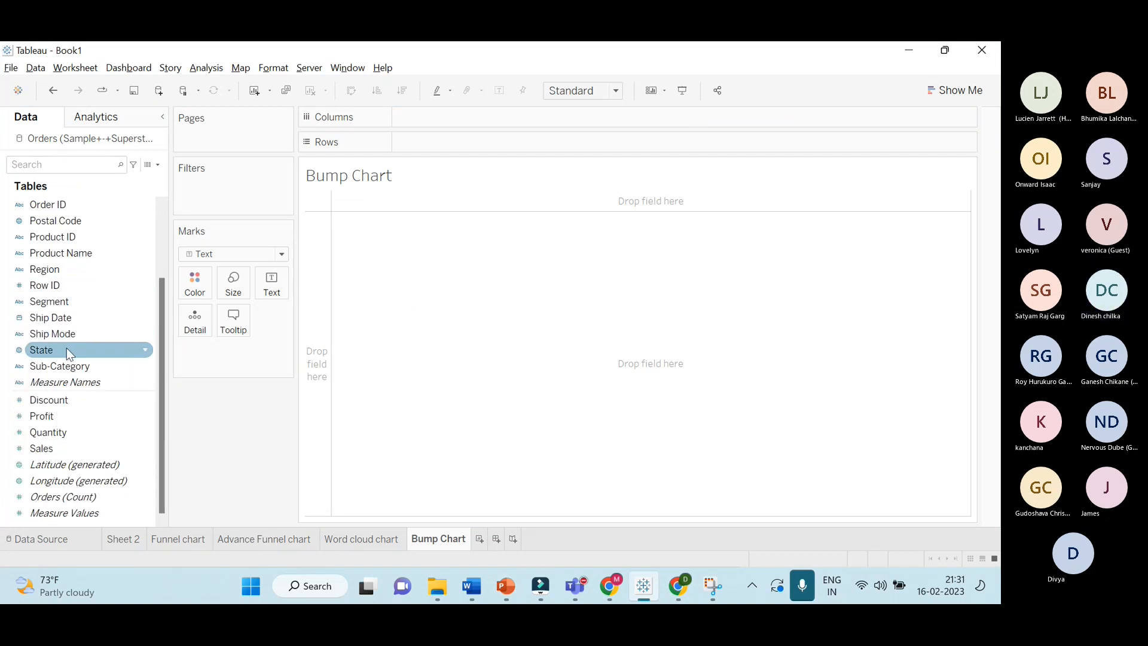
scroll(73, 359, up, 2)
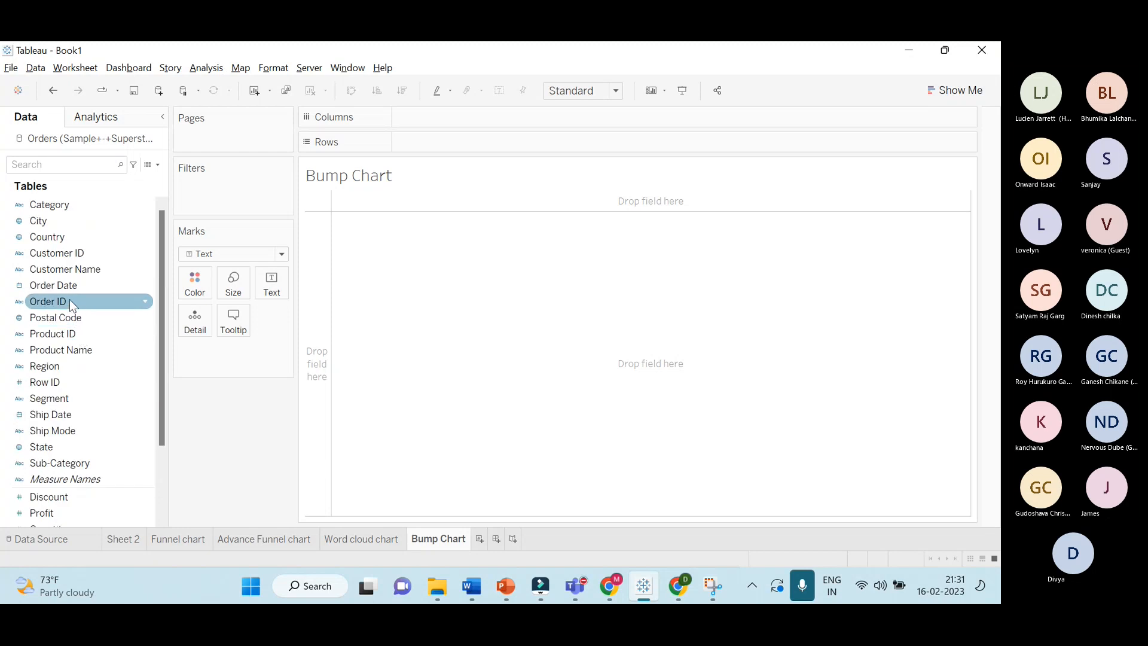
drag(67, 292, 471, 129)
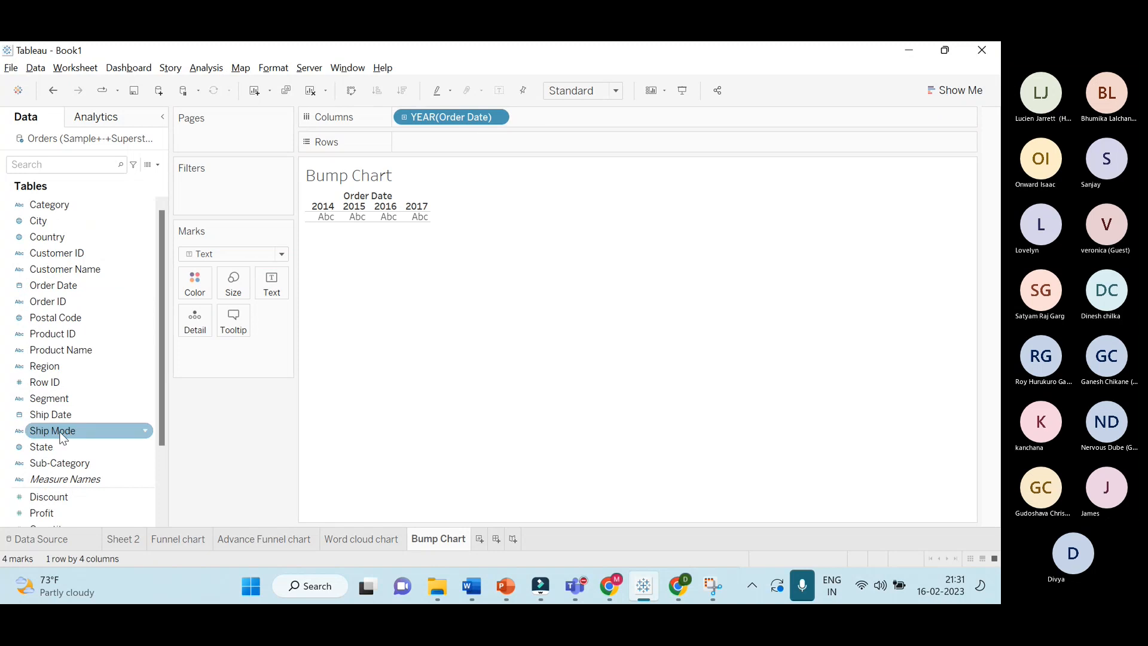
Add Sales to Rows and set the mark type to Line
scroll(56, 426, down, 1)
scroll(50, 436, down, 1)
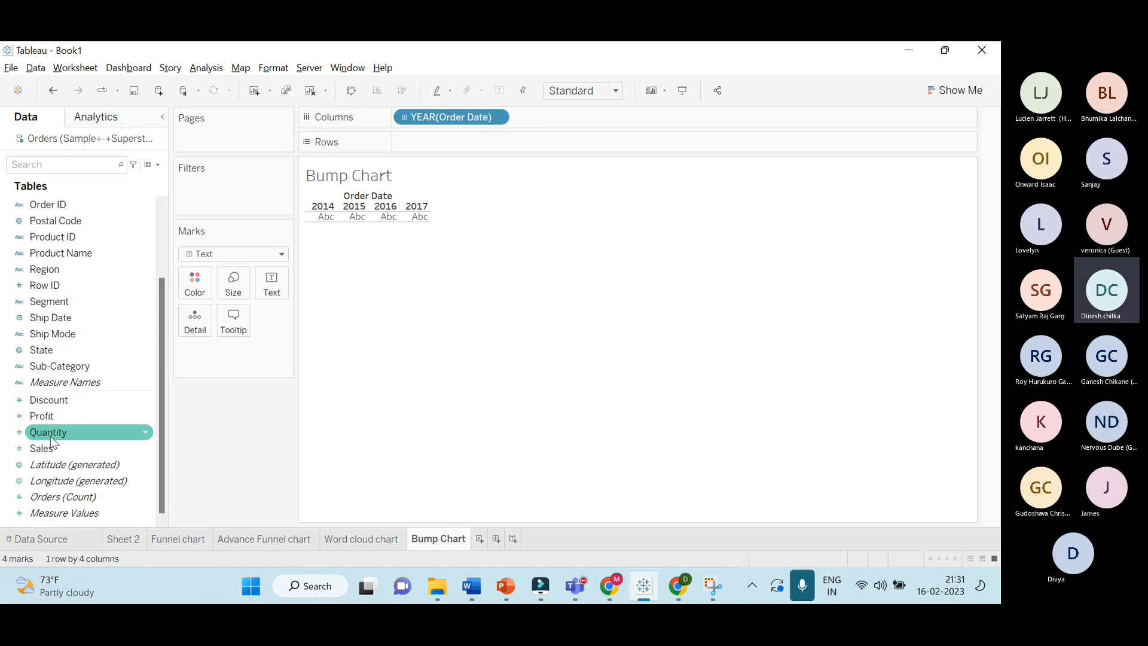
drag(51, 443, 445, 149)
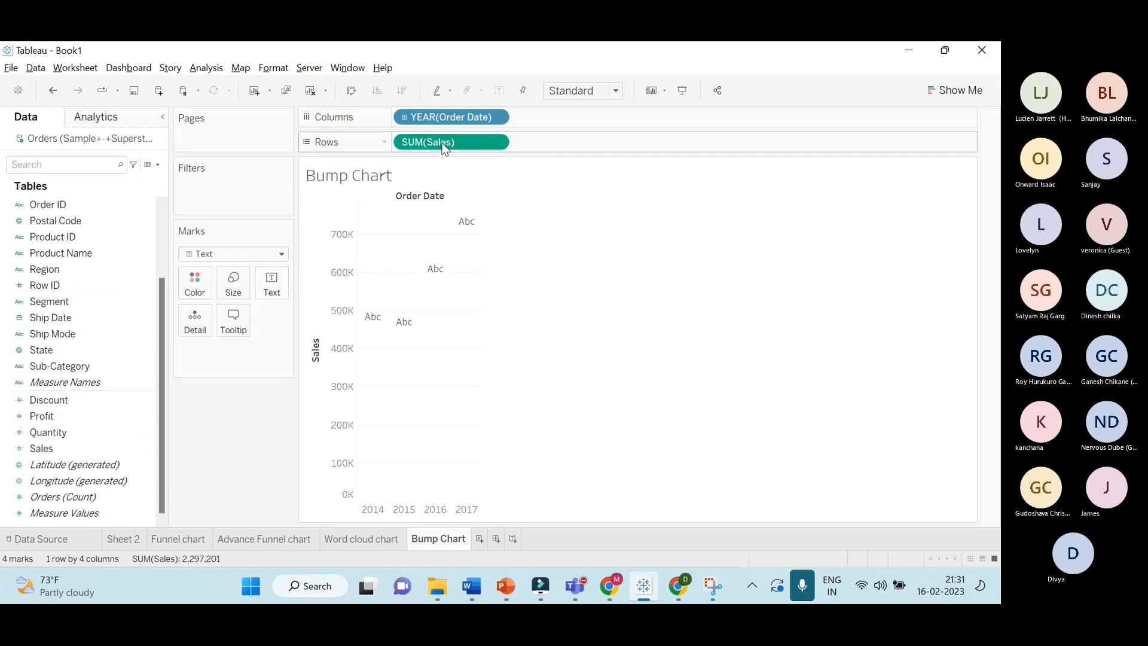
click(281, 255)
click(263, 302)
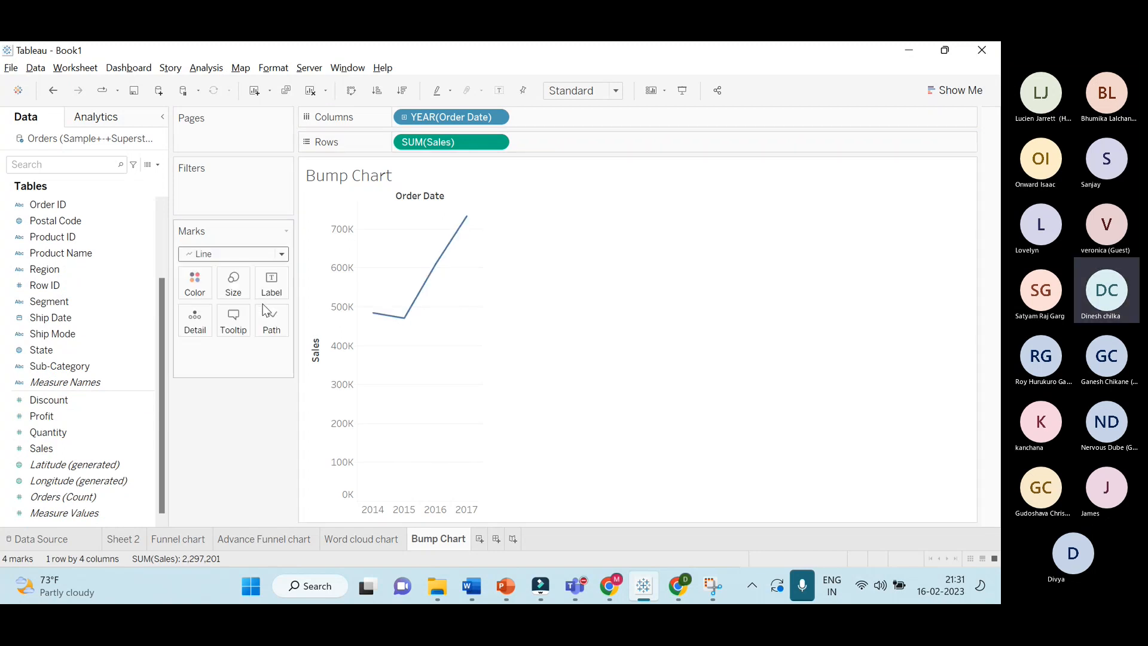
Fit the line chart to Entire View and show its mark labels
click(615, 91)
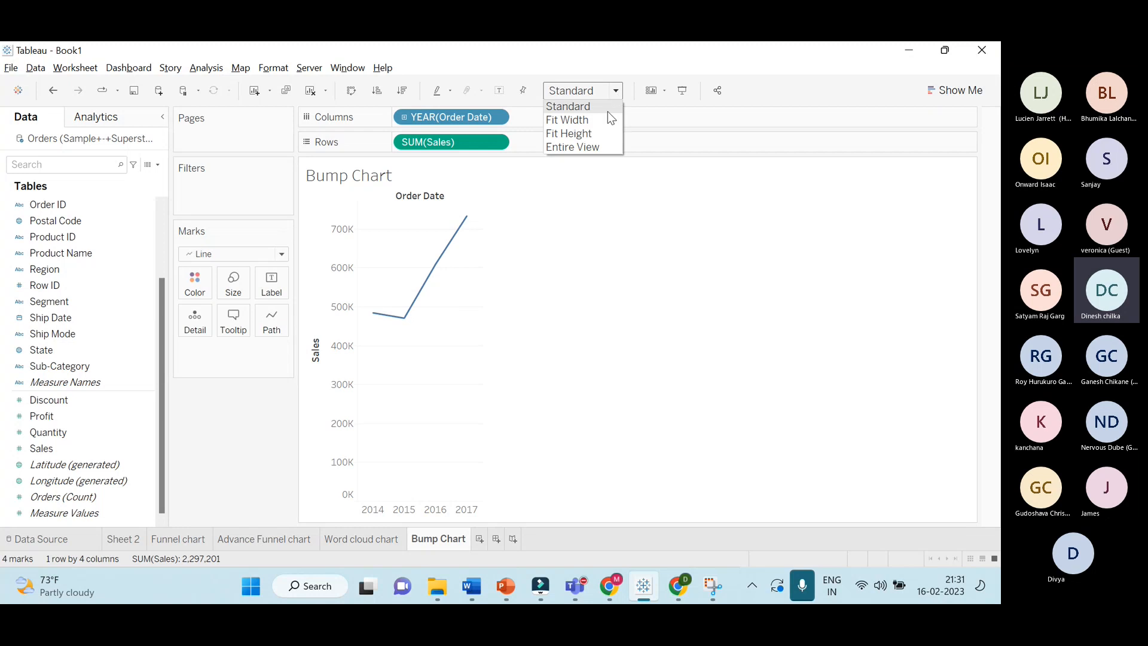
click(584, 147)
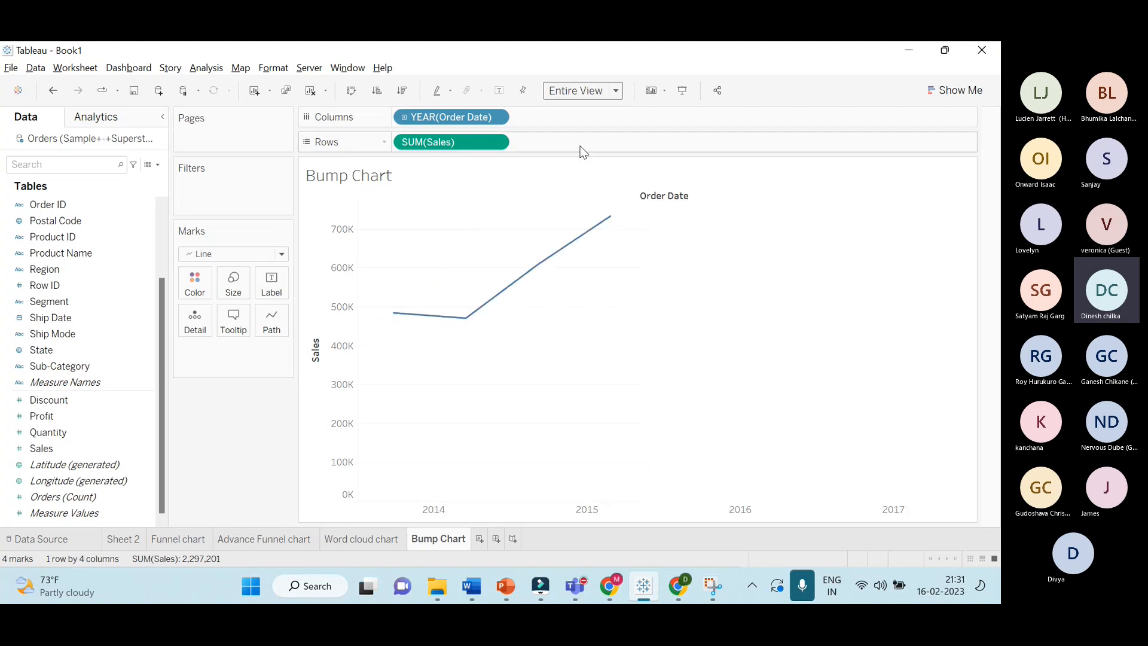
click(501, 92)
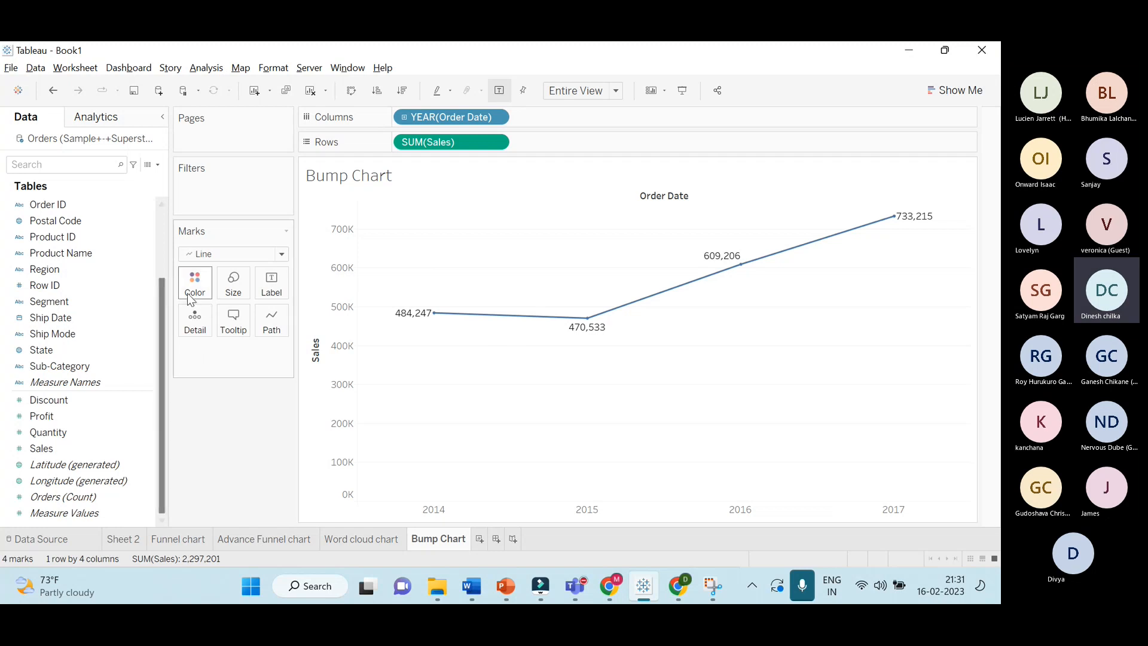
Add Sales a second time to Rows, after the existing Sales field
click(130, 273)
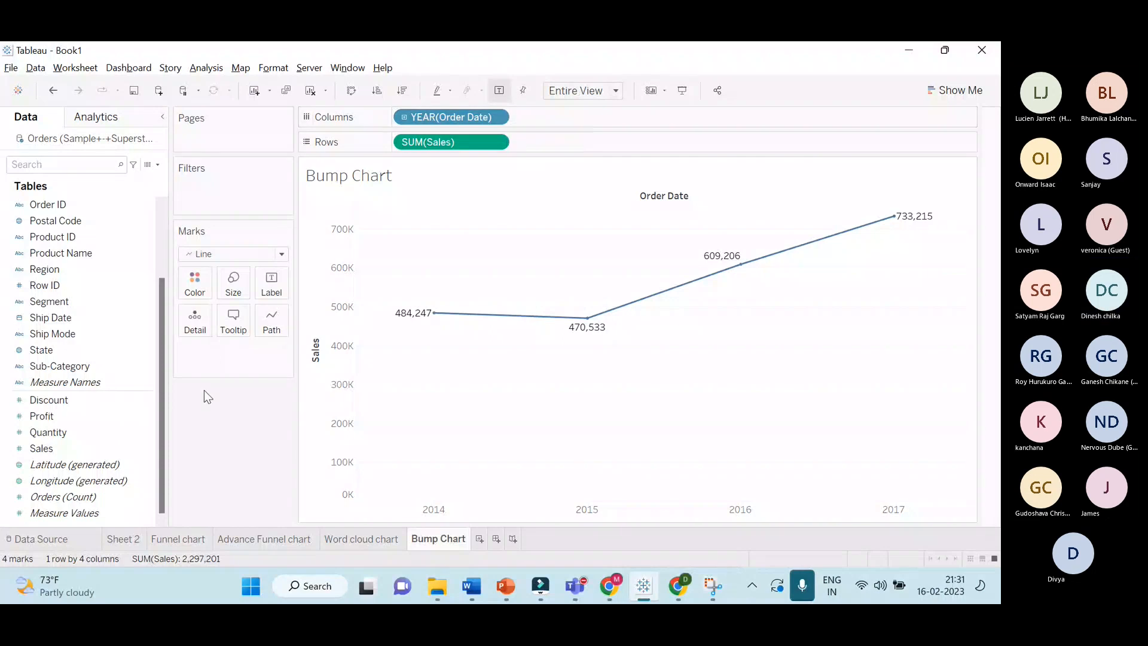
click(113, 448)
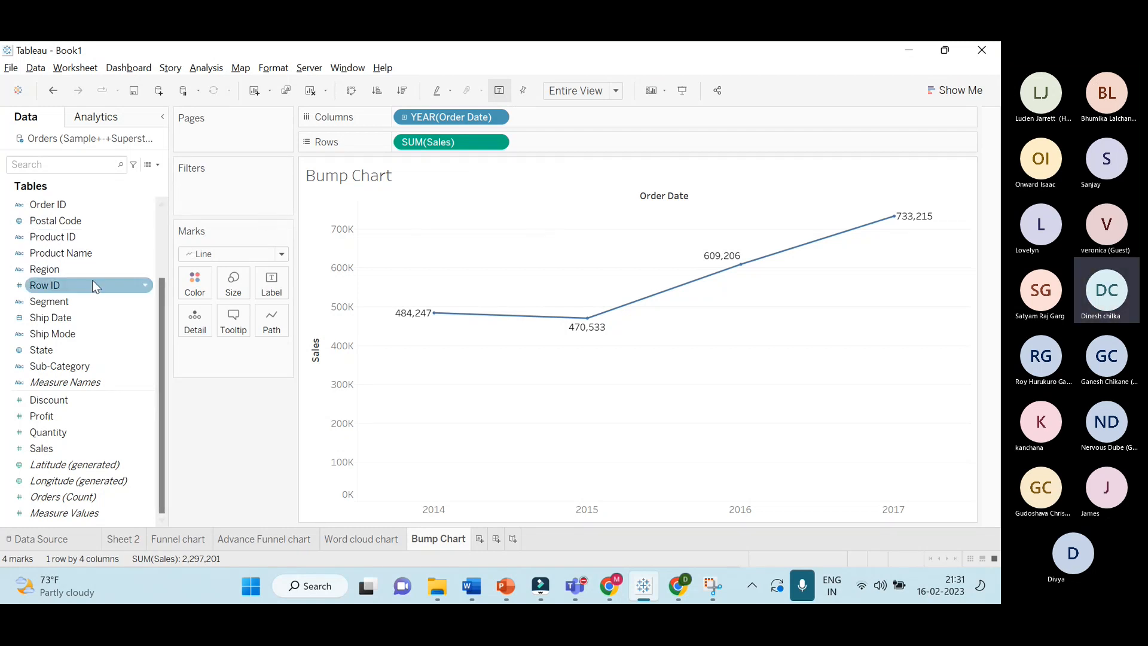
scroll(92, 280, up, 2)
scroll(118, 284, down, 2)
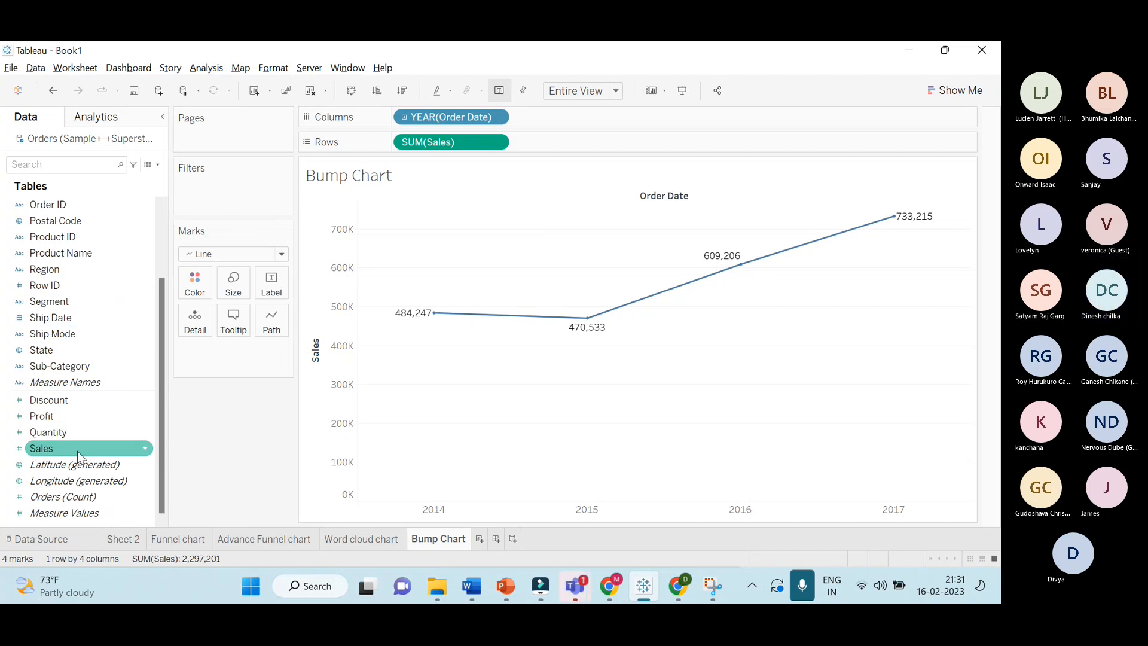
drag(77, 450, 674, 142)
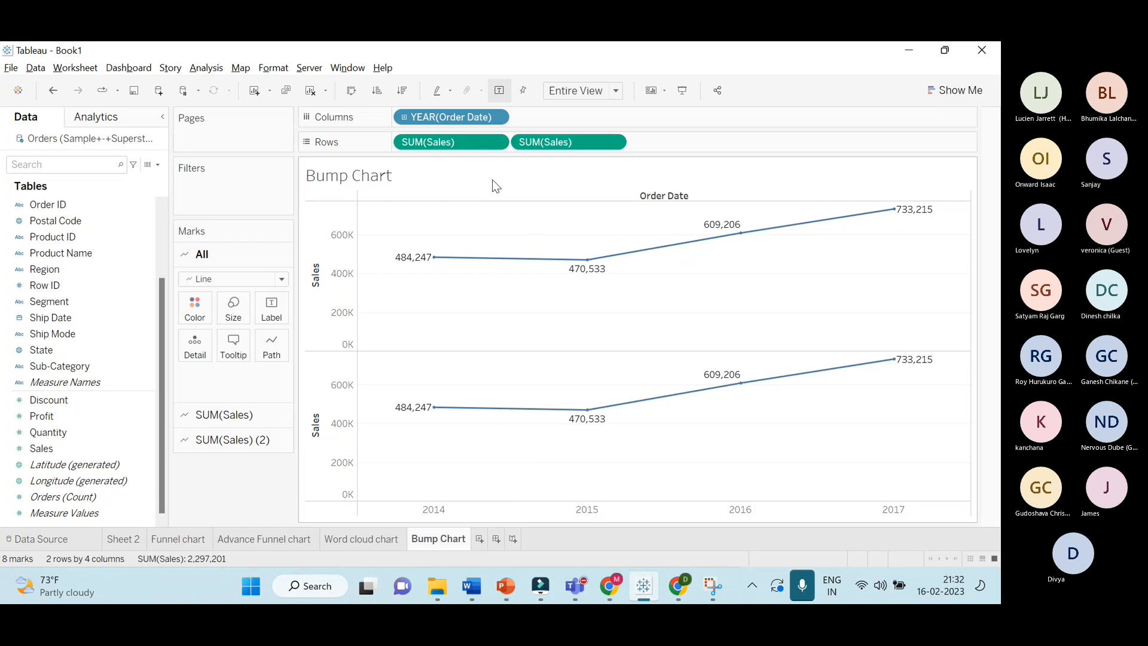
click(493, 144)
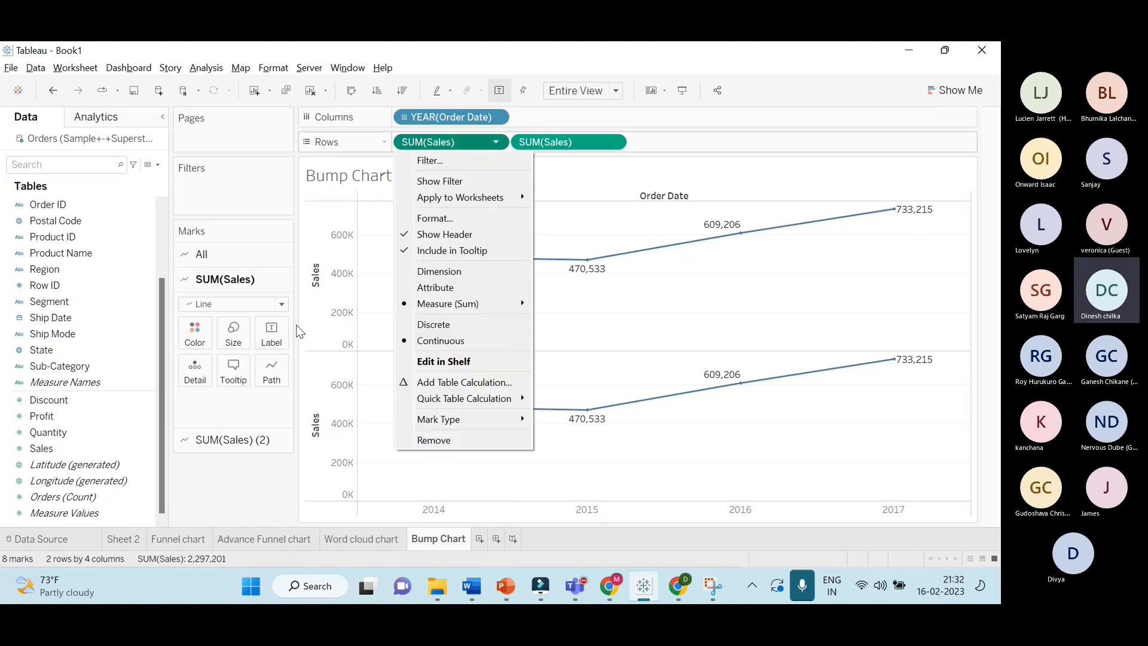
mouse_move(439, 401)
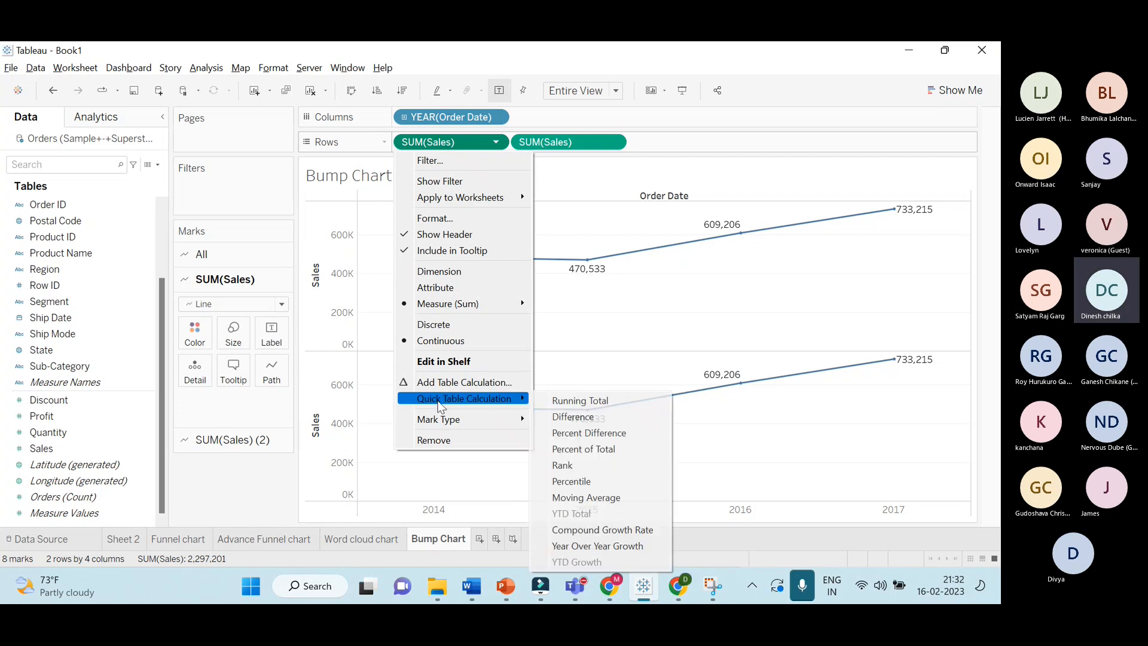
click(363, 210)
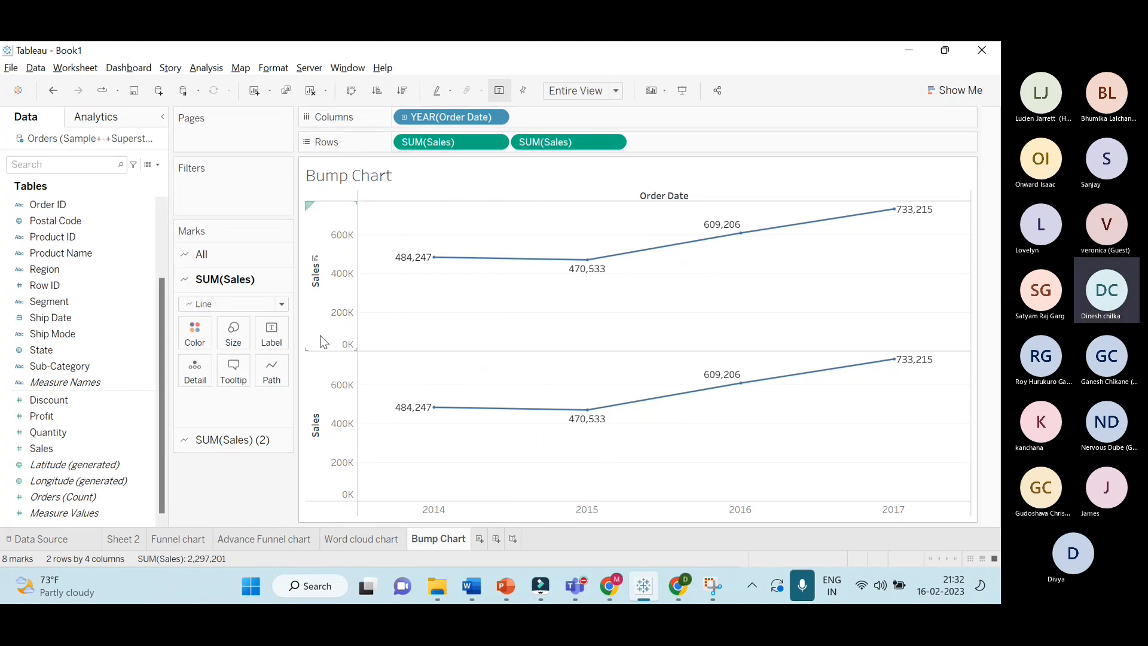
Color the lines by Region on both the first and the second Sales marks
scroll(162, 304, up, 2)
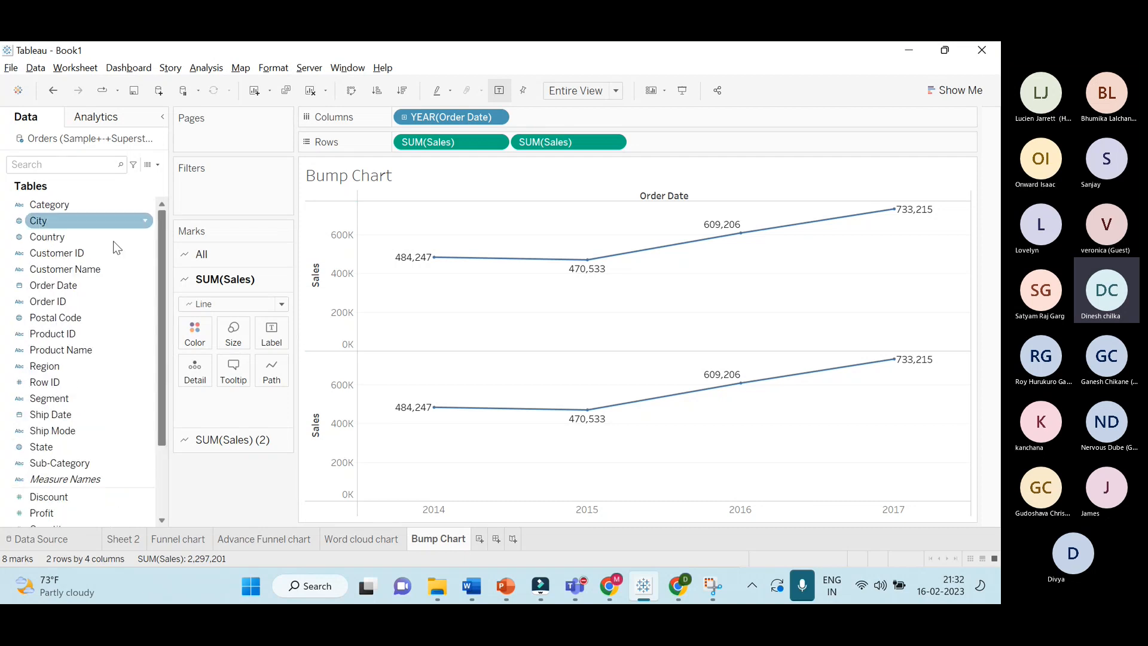
drag(45, 366, 202, 341)
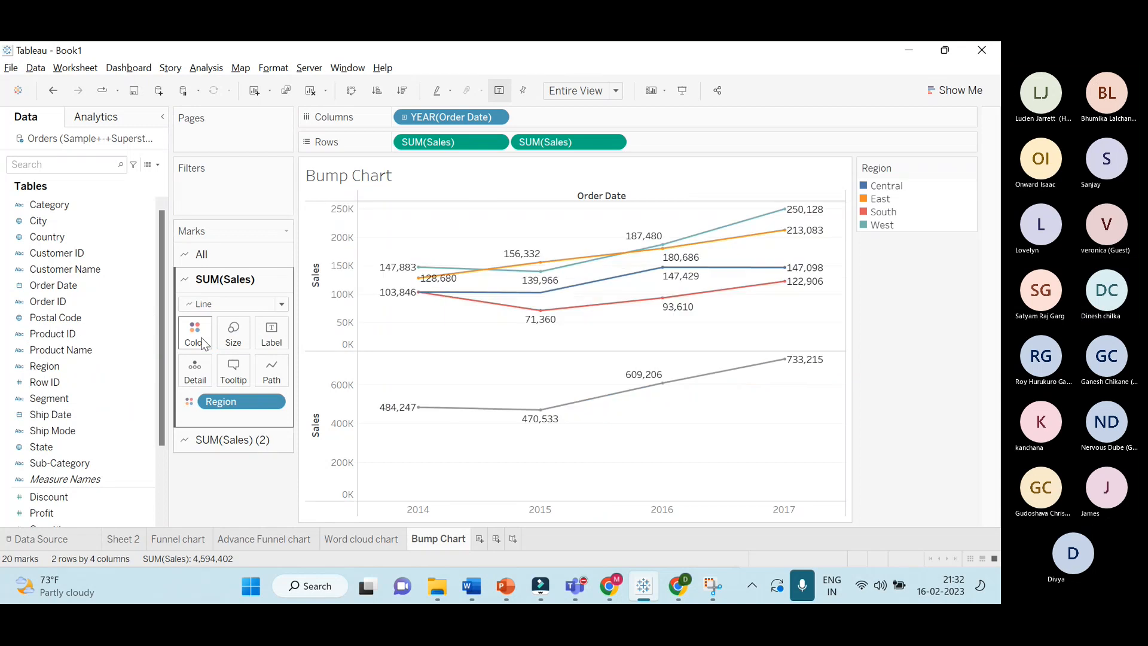
click(229, 440)
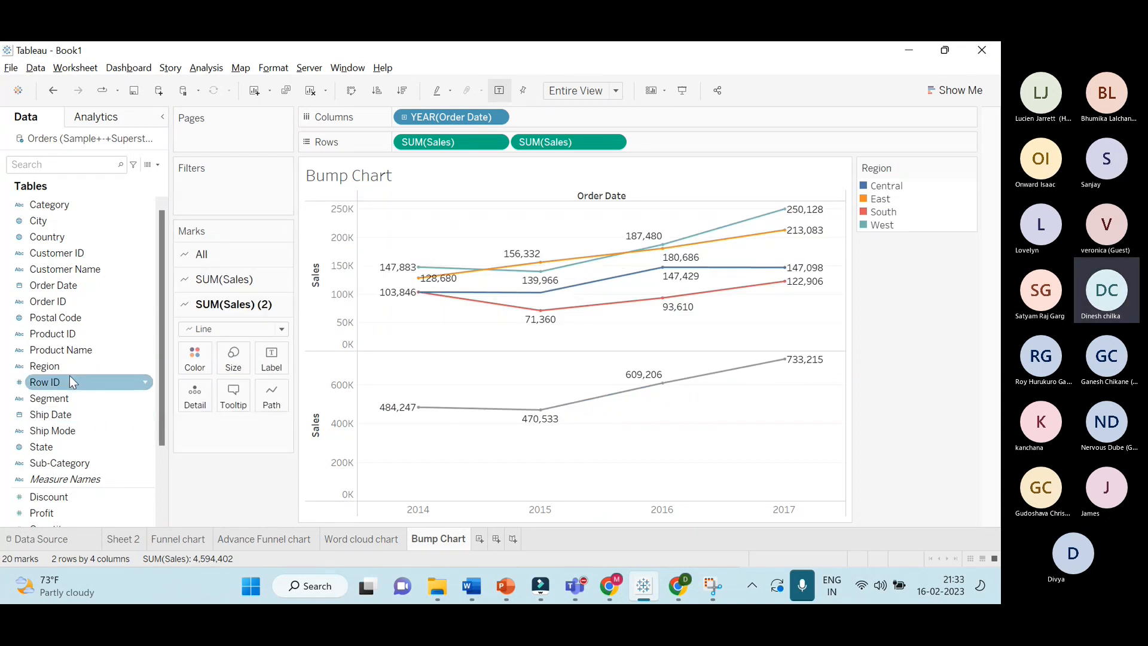
drag(68, 365, 201, 361)
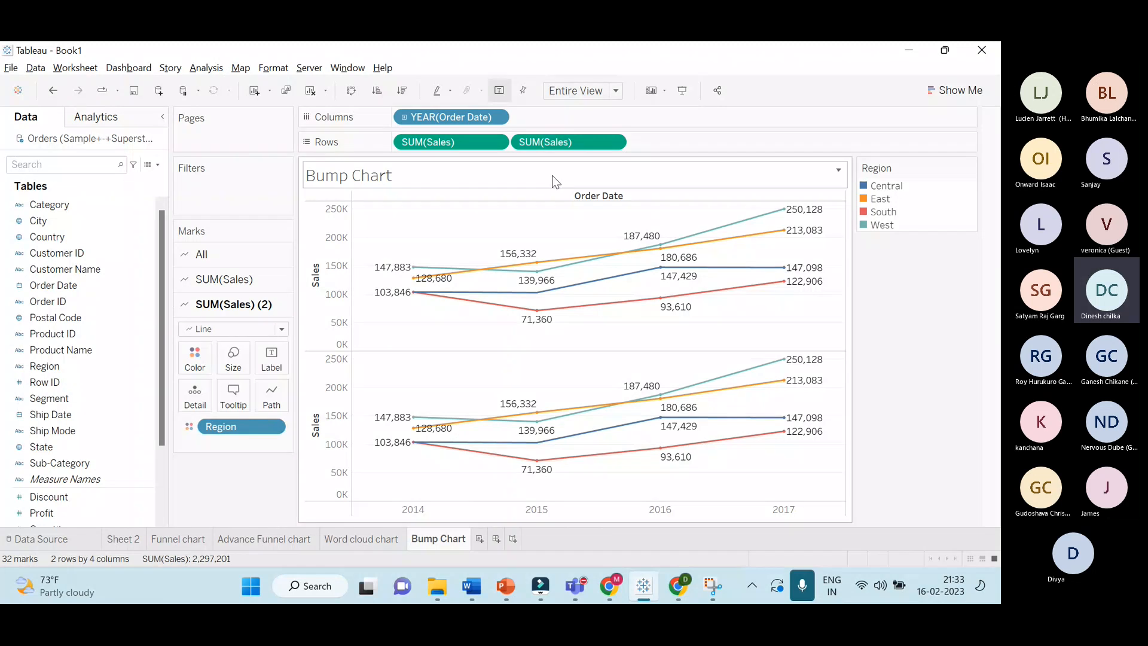
Apply the Rank quick table calculation to both Sales fields on Rows
click(496, 141)
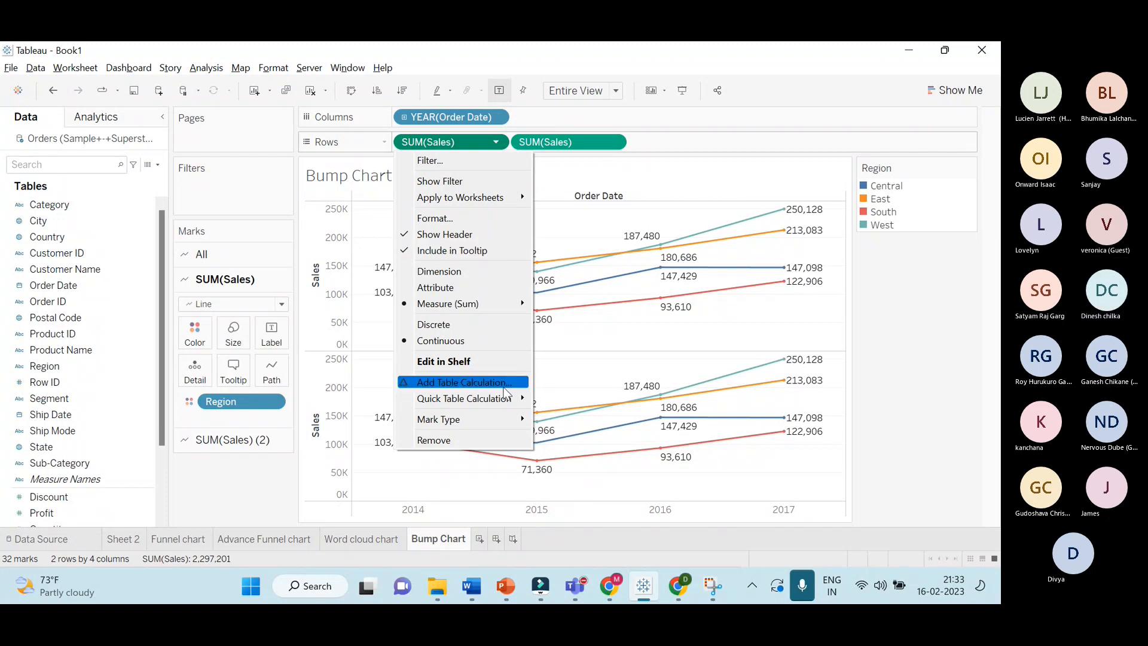
mouse_move(504, 400)
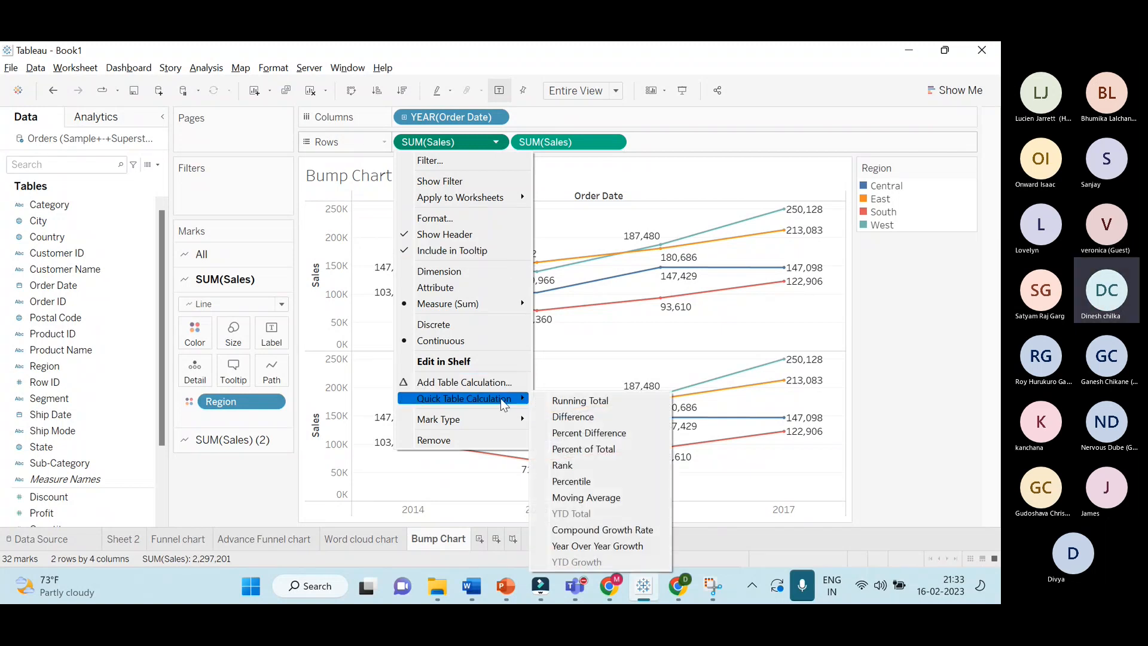
click(582, 464)
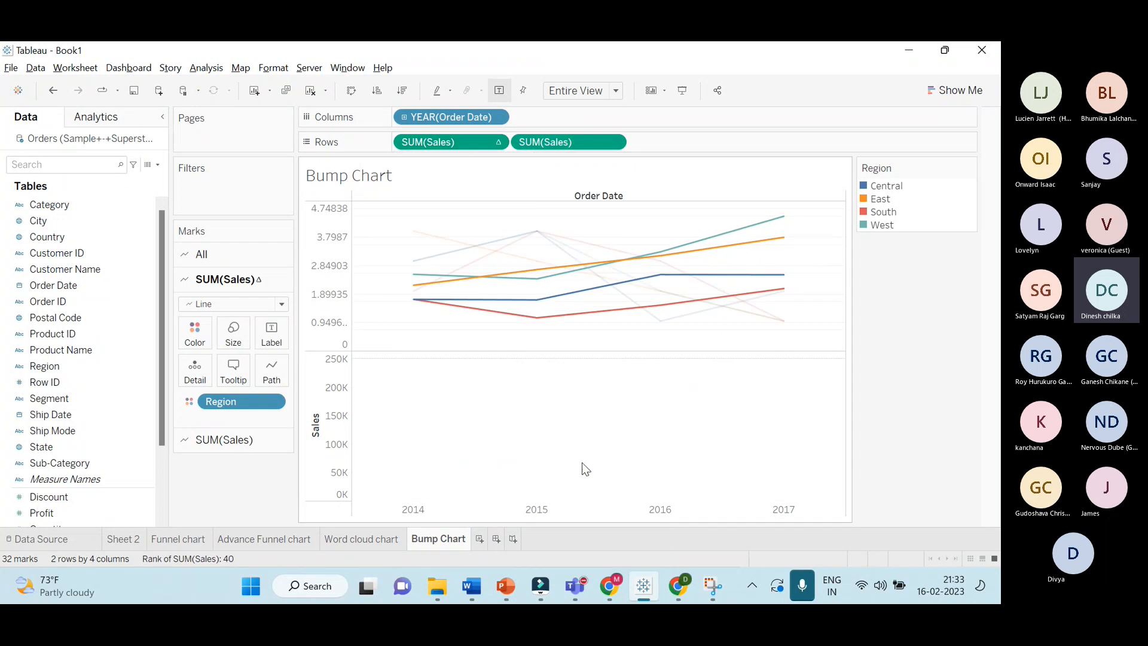
click(608, 146)
click(612, 144)
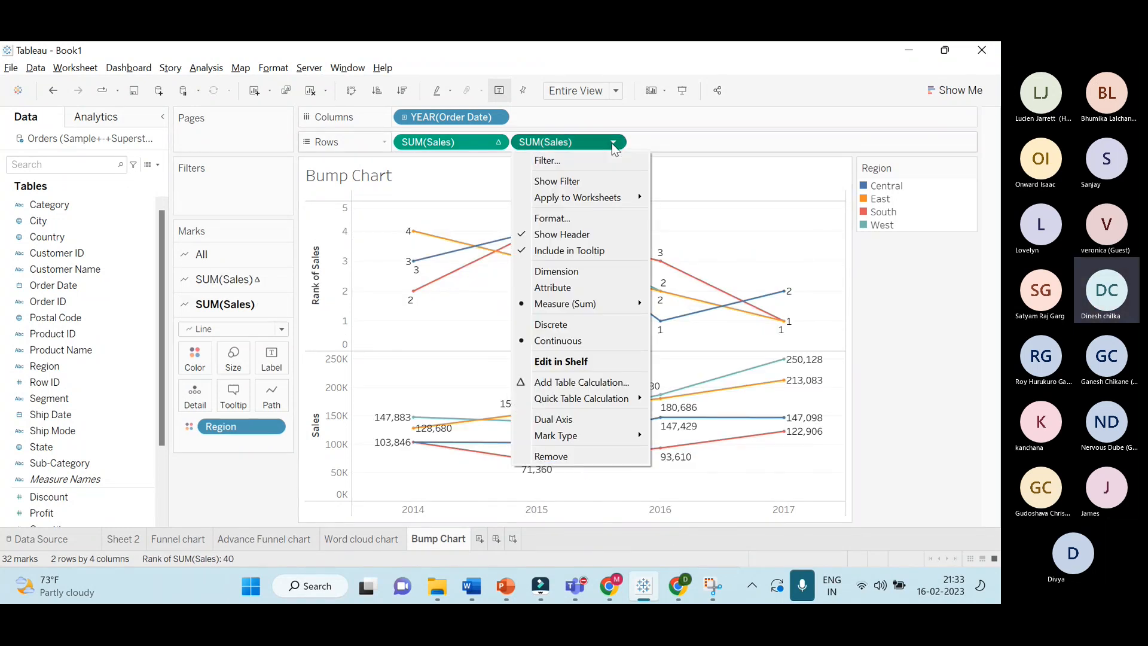
mouse_move(593, 407)
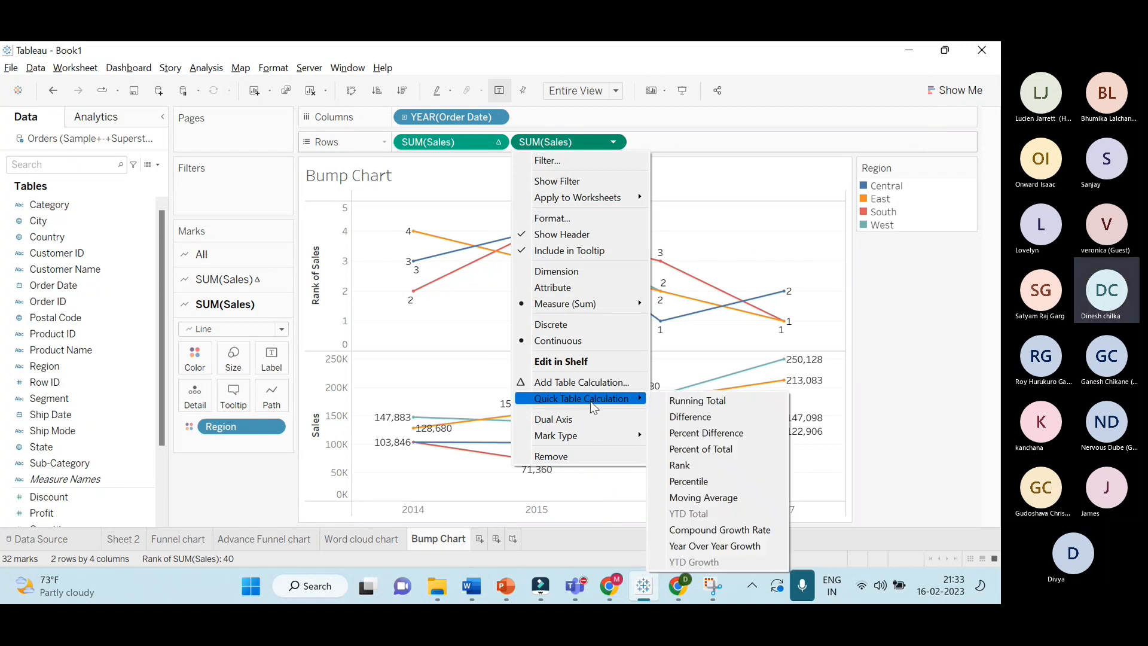
click(707, 464)
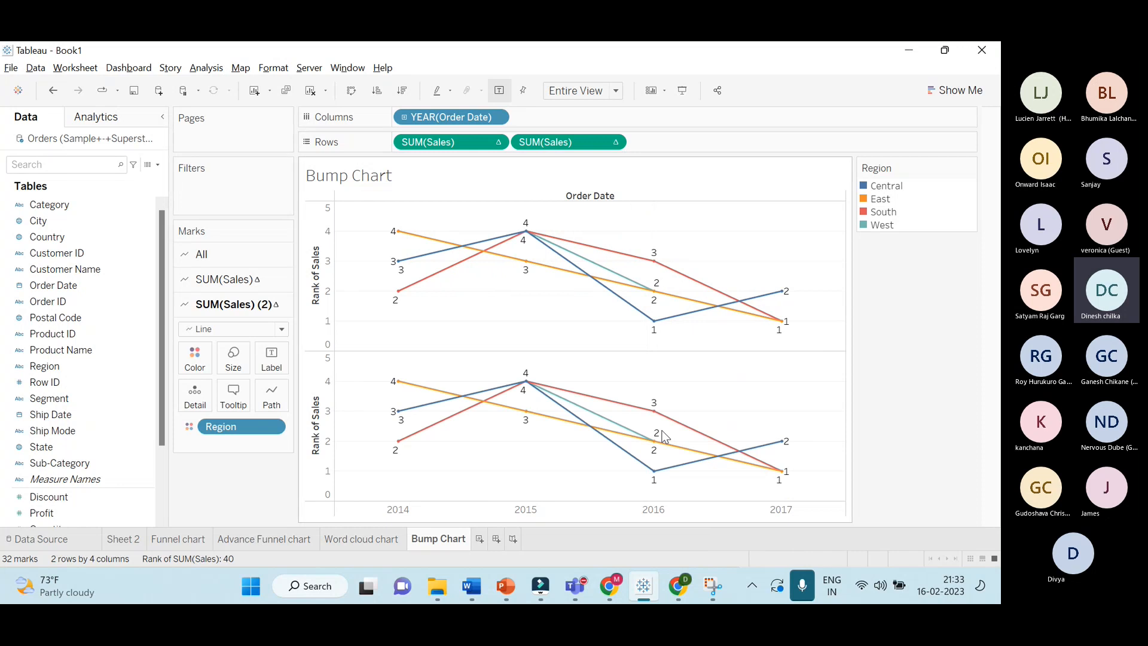
Review the marks of both Sales fields and the quick table calculation chosen for each field on Rows
click(254, 280)
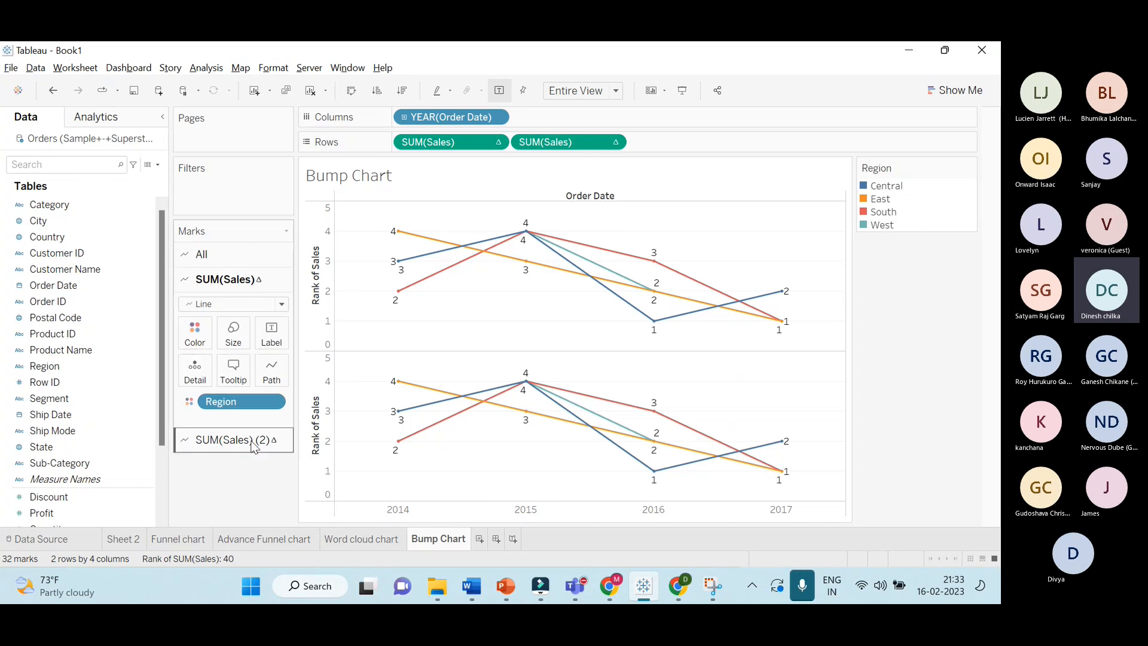
click(242, 439)
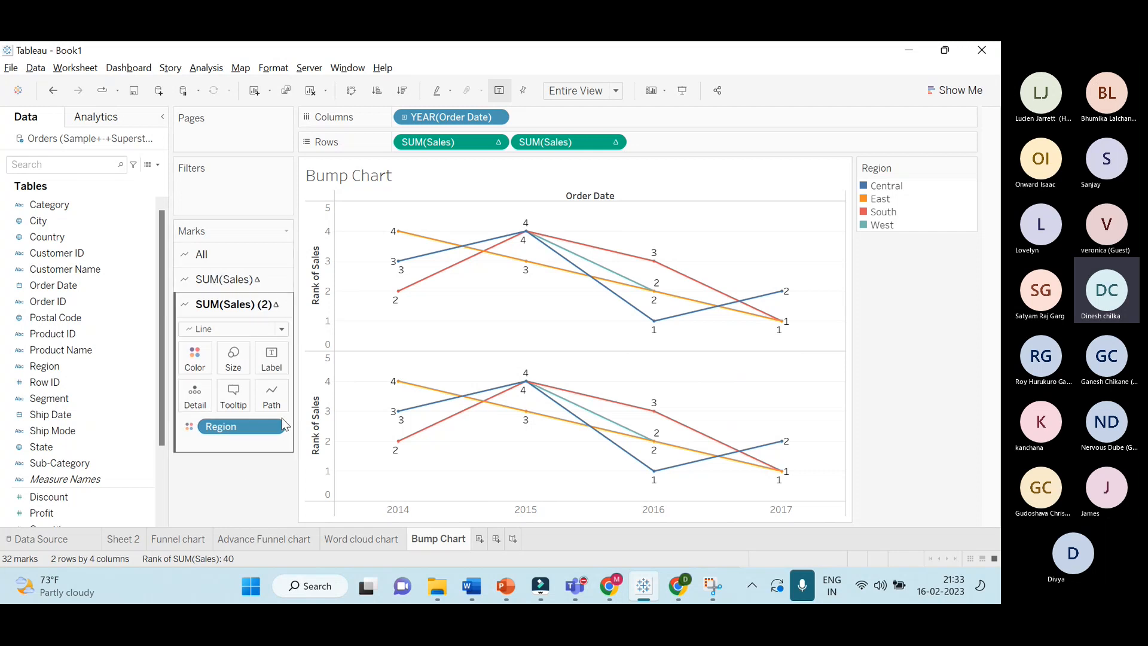
click(496, 142)
mouse_move(481, 413)
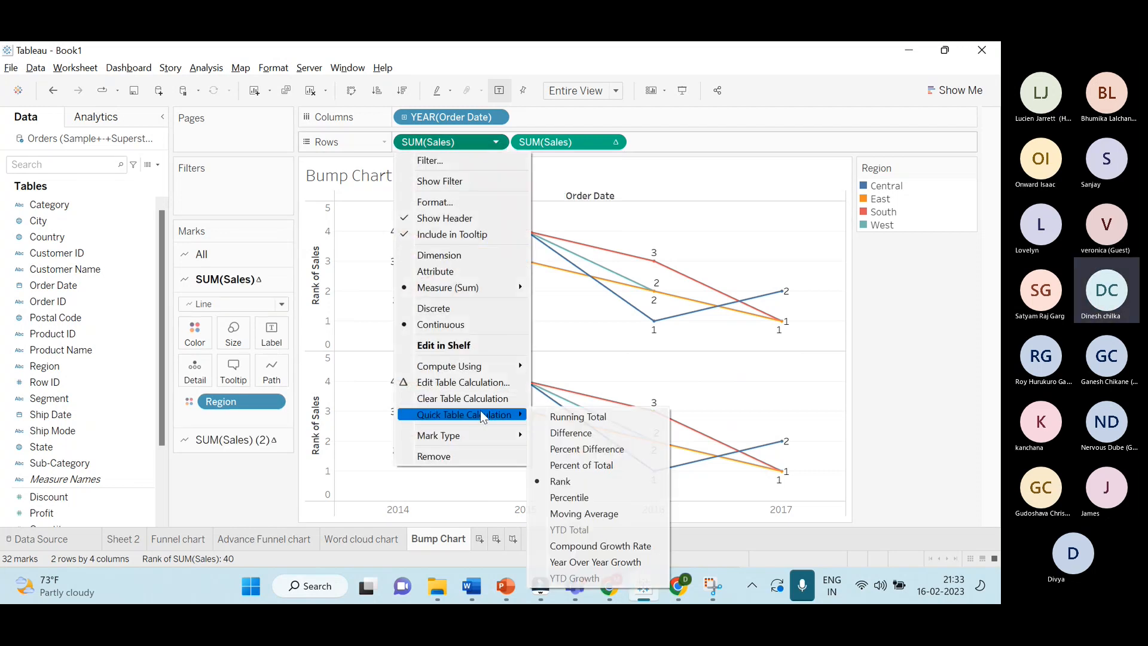
click(619, 149)
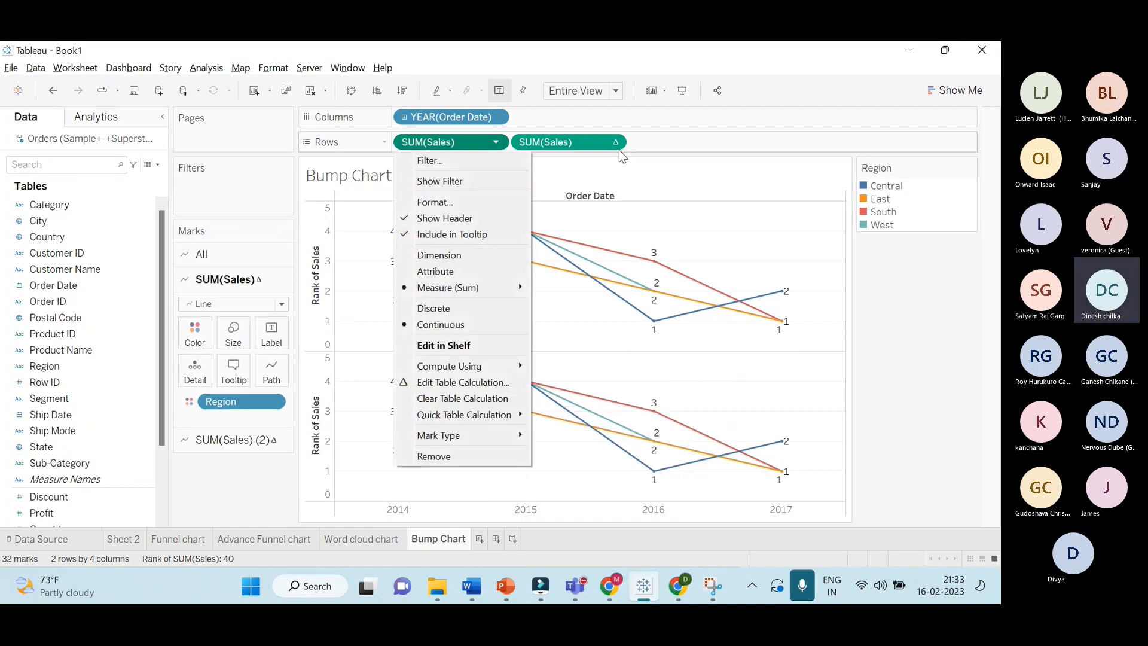
click(618, 149)
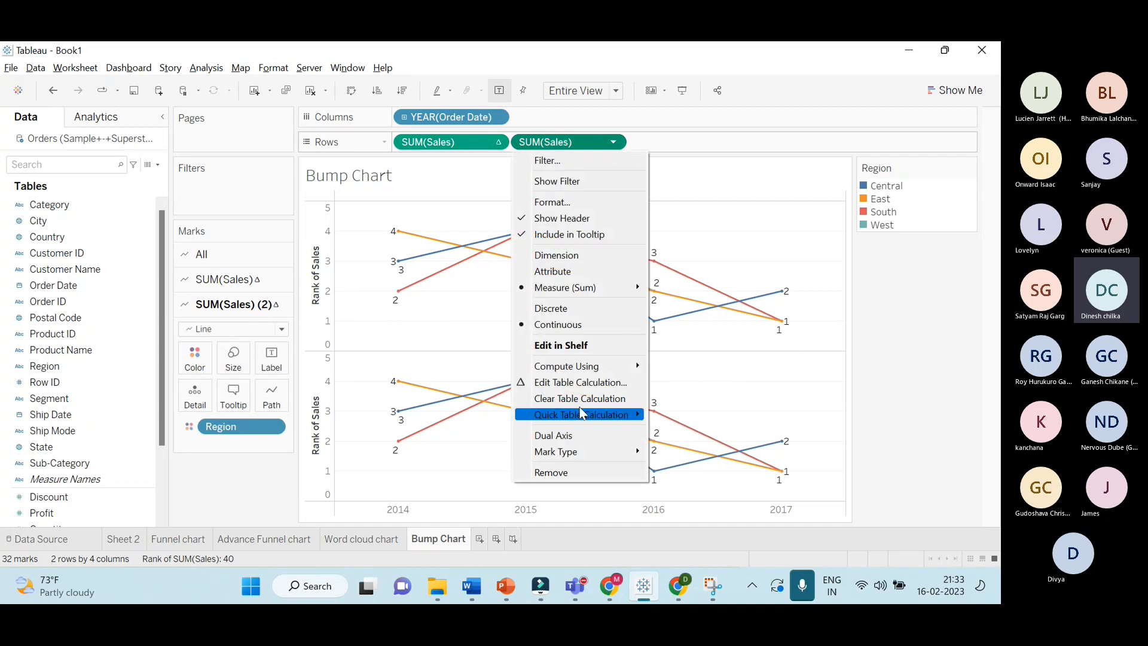
mouse_move(580, 413)
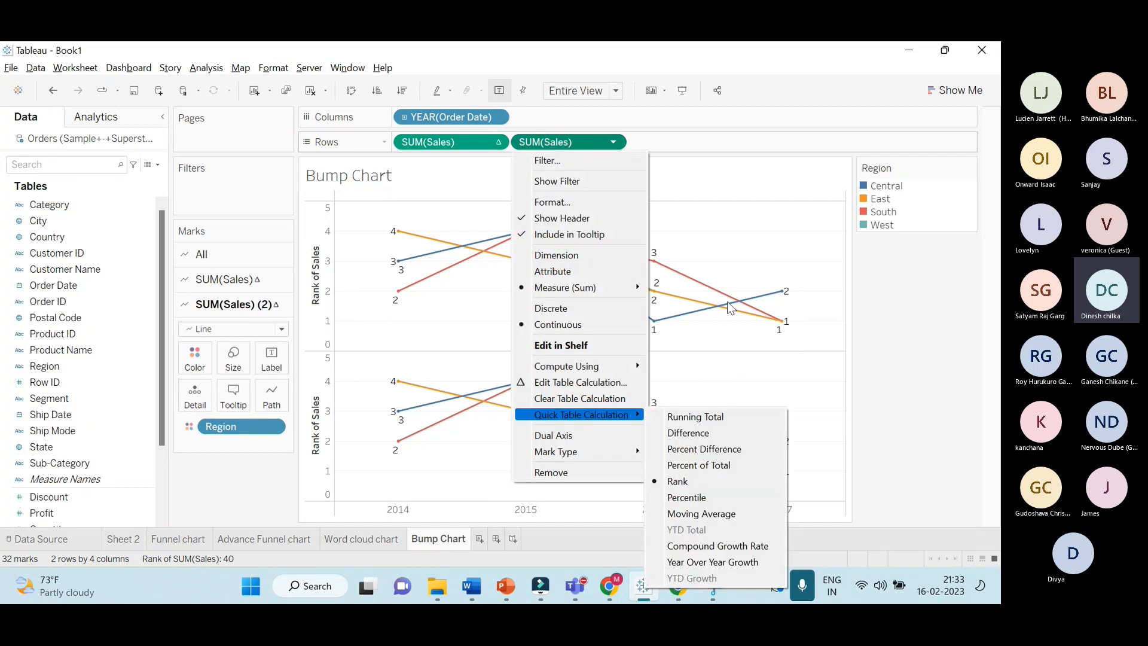
click(750, 239)
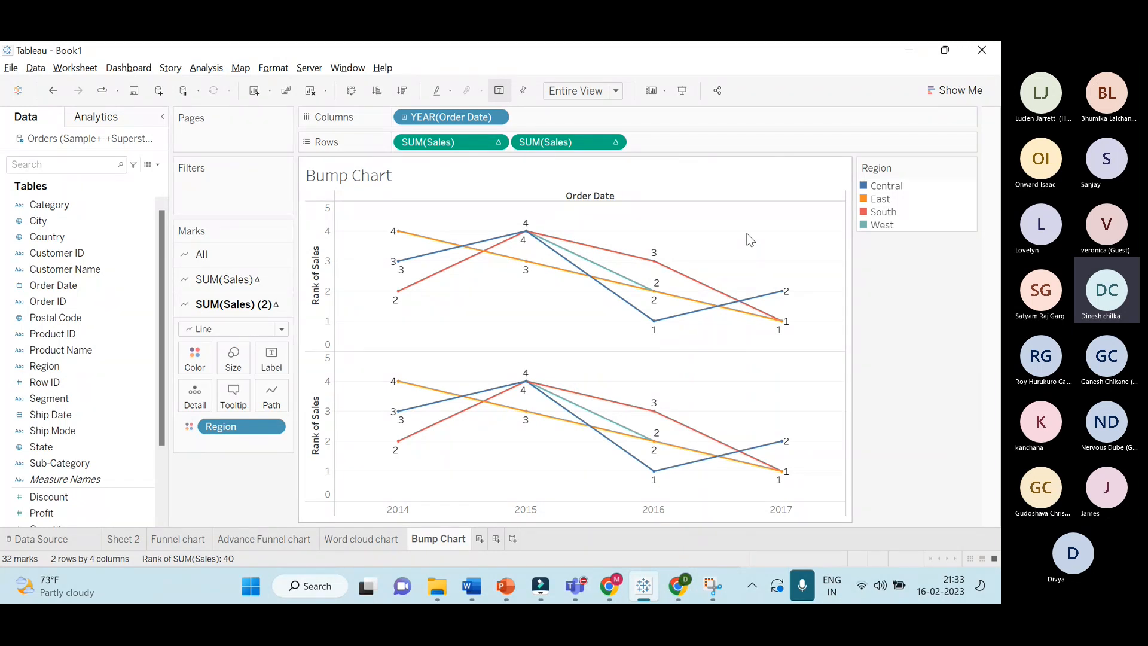
Set the rank calculation of both Sales fields on Rows to compute using Region
click(497, 142)
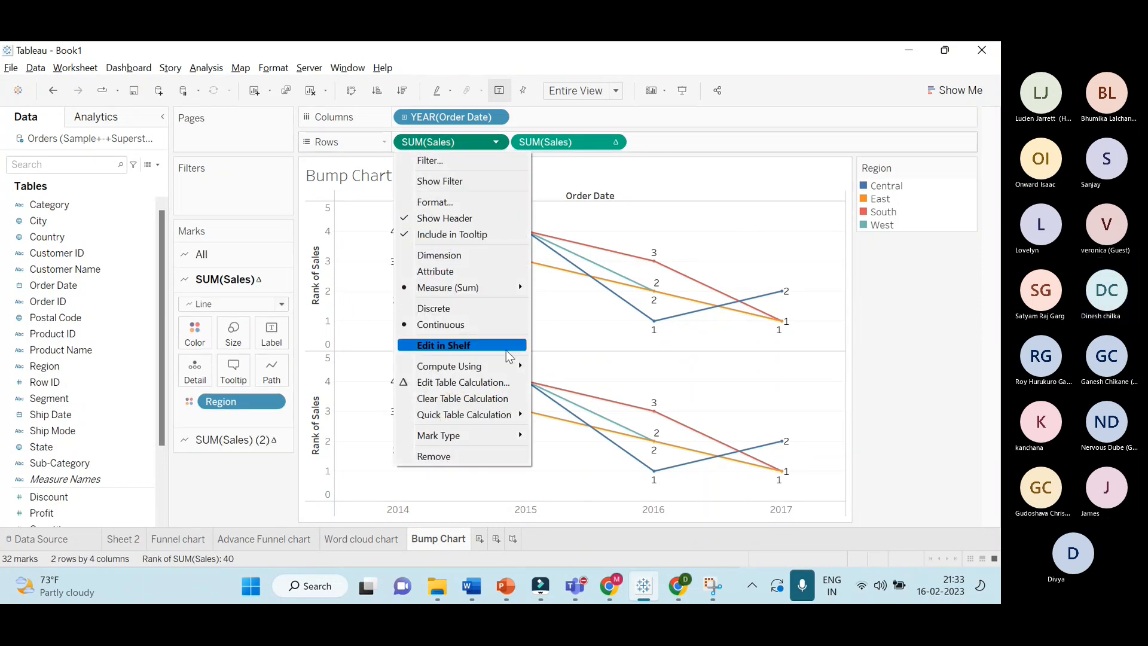
mouse_move(499, 368)
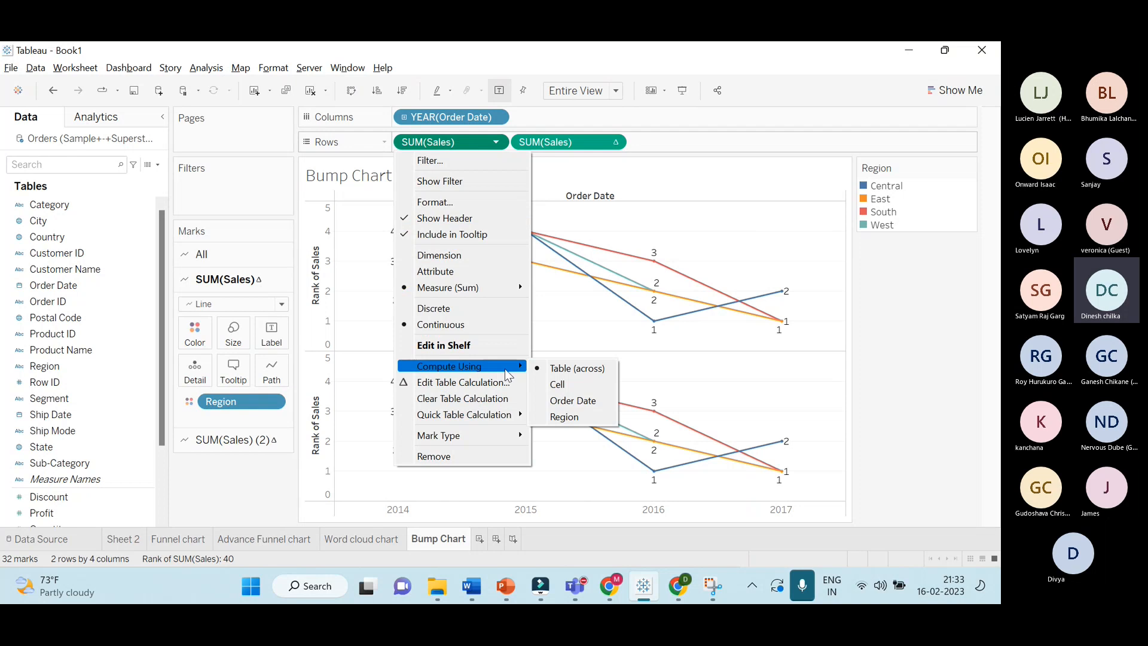
click(554, 416)
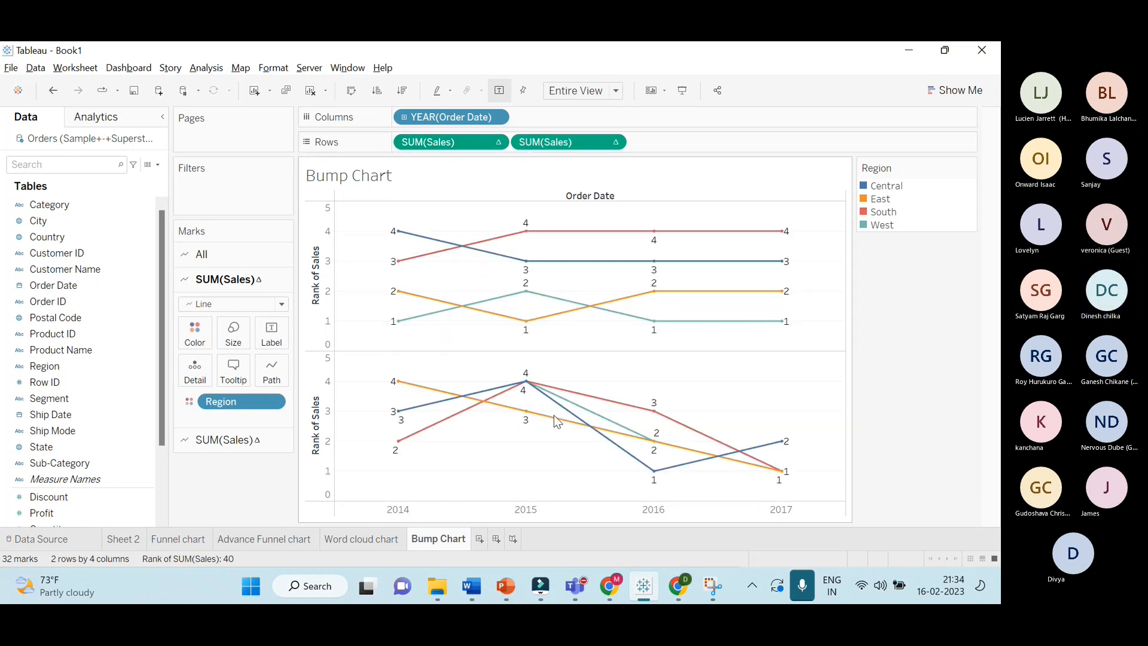
click(613, 144)
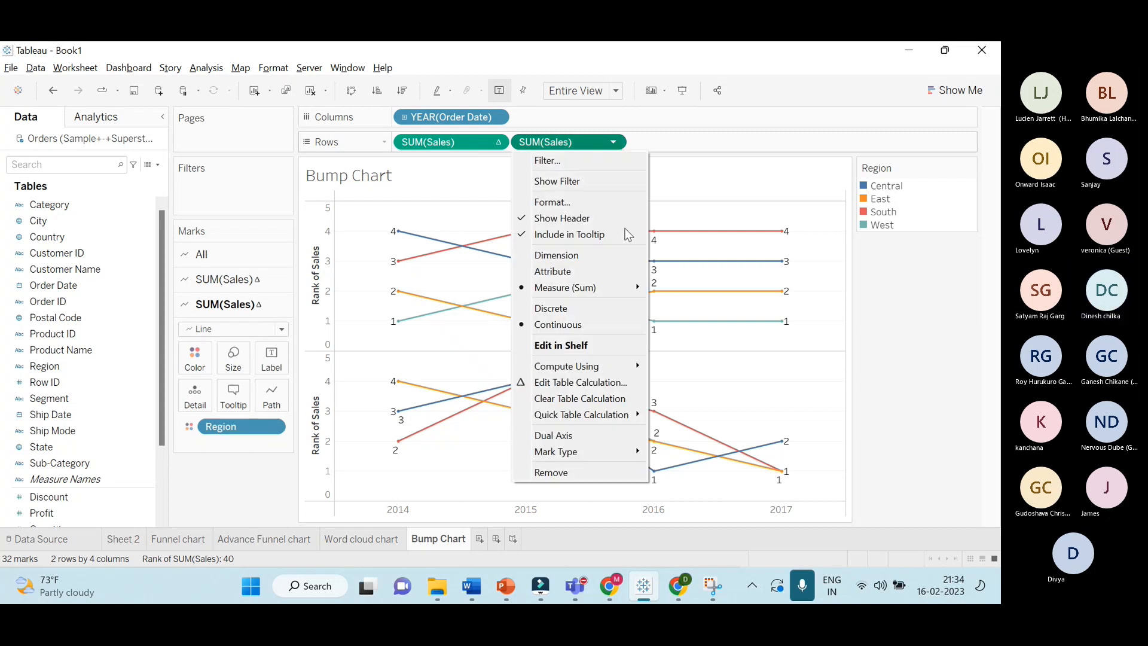
mouse_move(602, 367)
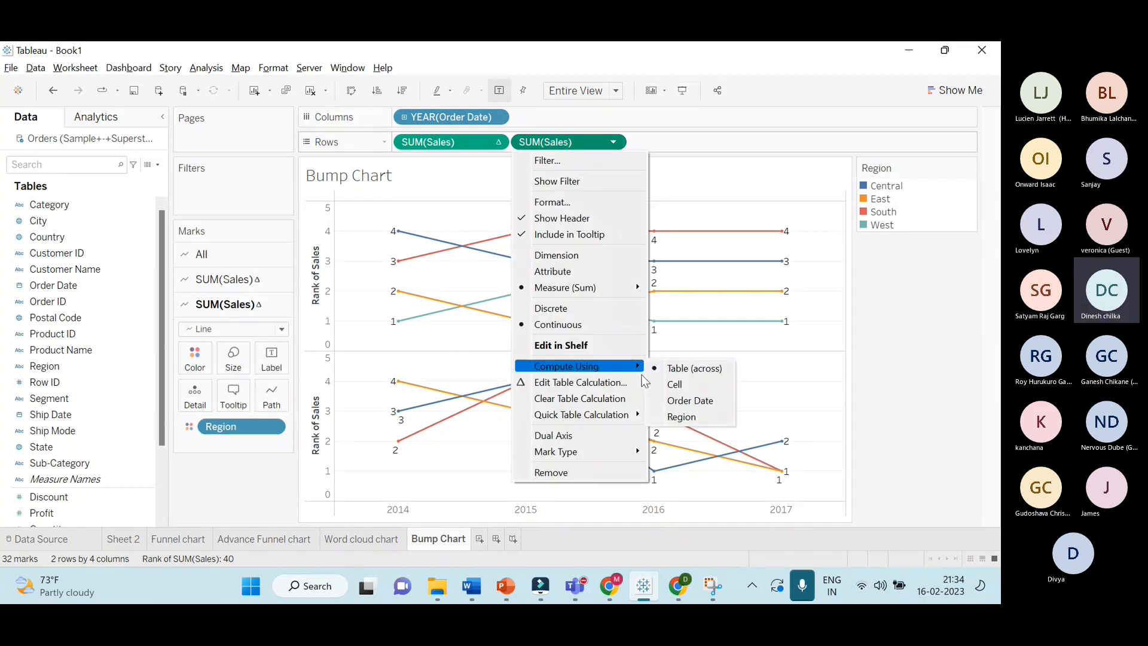
click(664, 416)
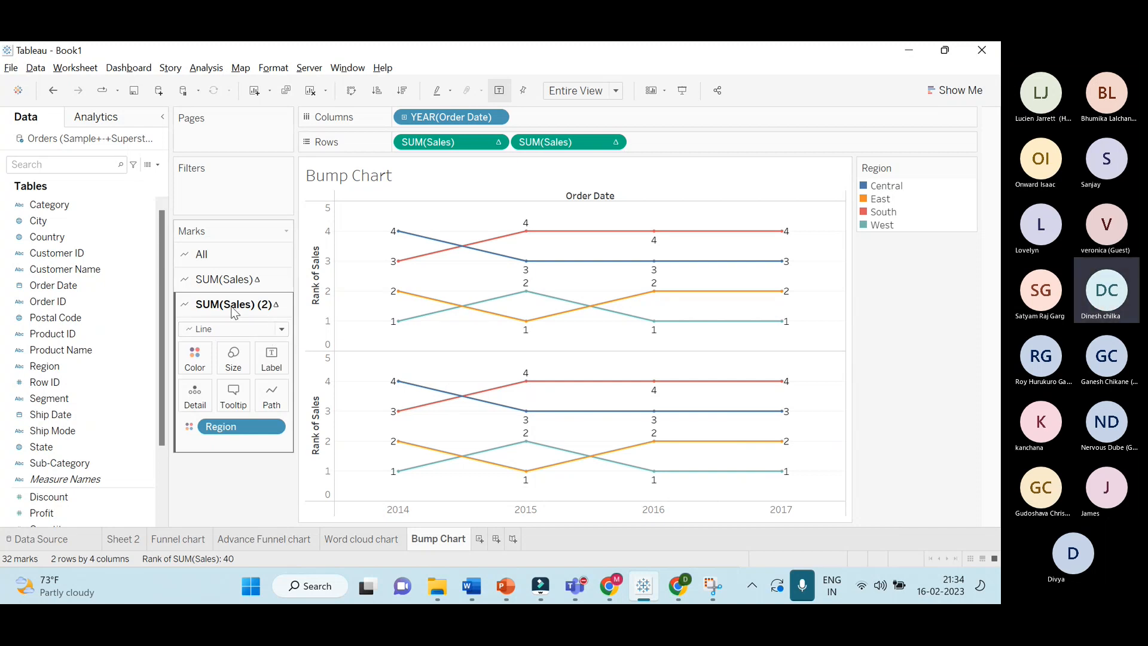
Change the second Sales marks to Circle and combine both Sales fields on a dual axis
click(282, 330)
click(256, 422)
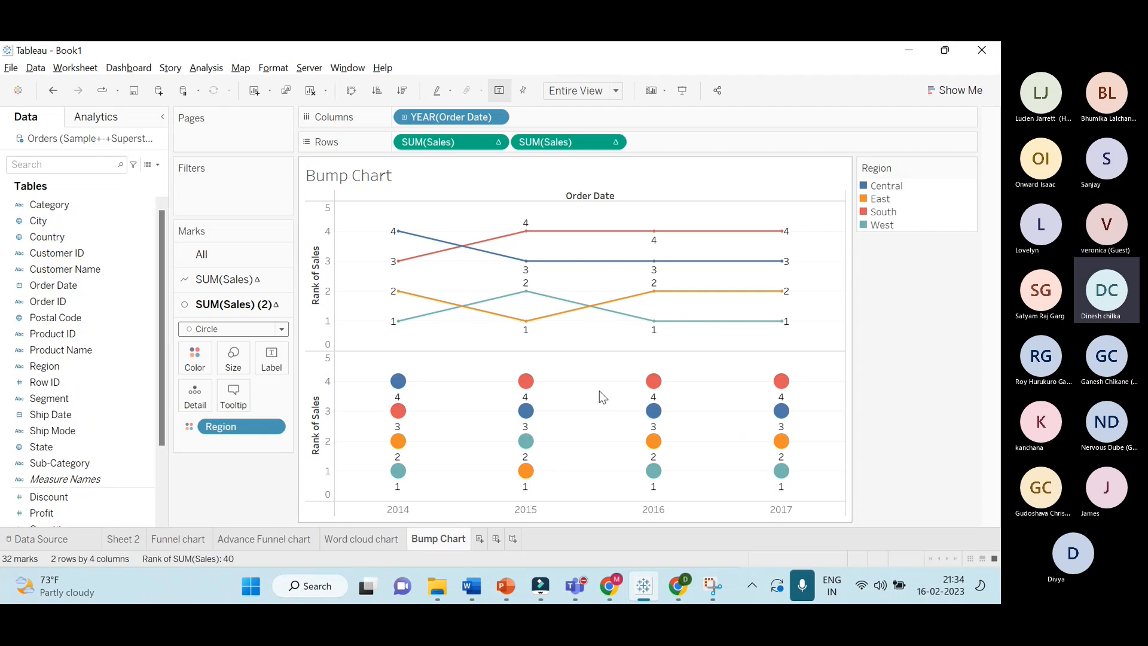
click(614, 142)
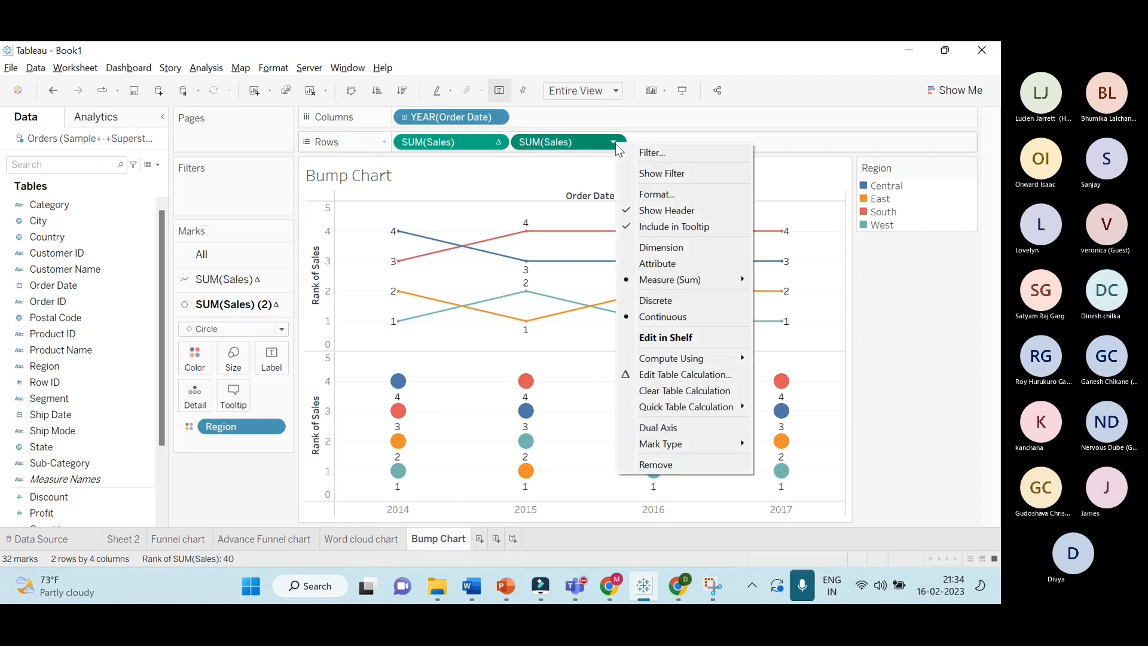
click(691, 422)
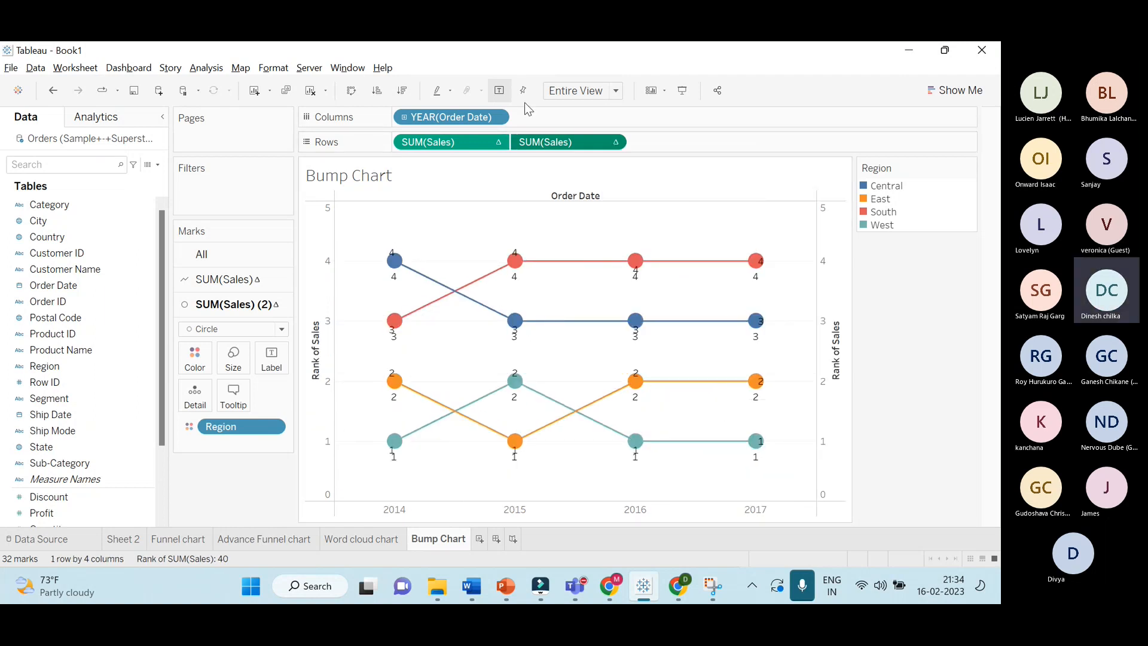
Turn off the mark labels for the whole chart, leaving the circle marks of the second Sales field unlabeled
click(501, 93)
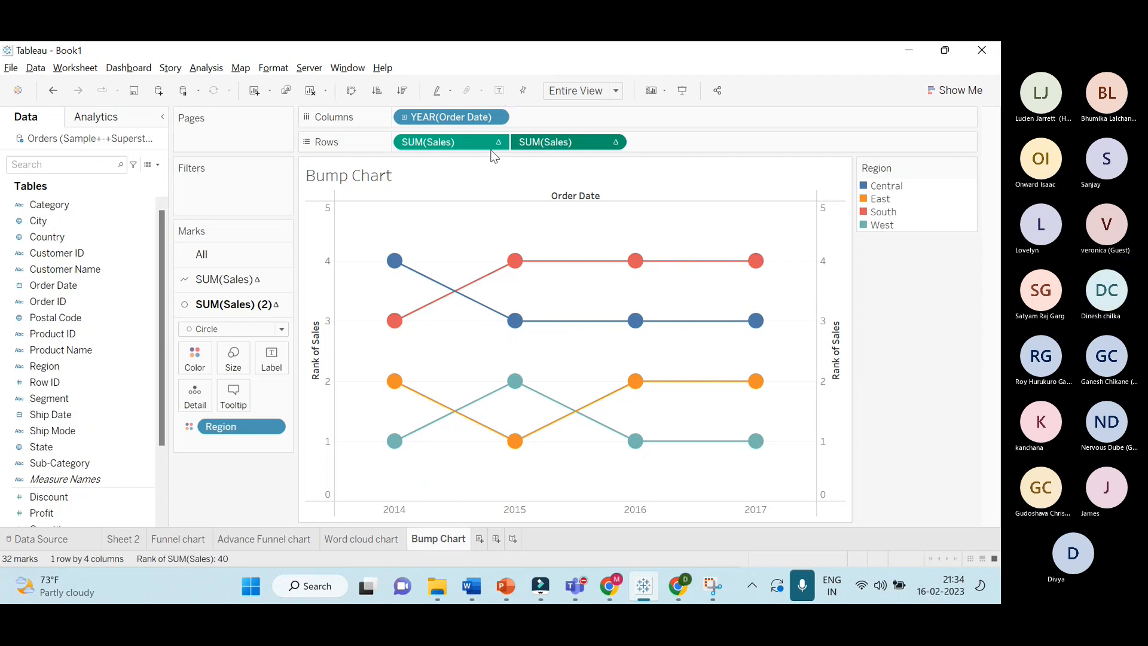
click(272, 357)
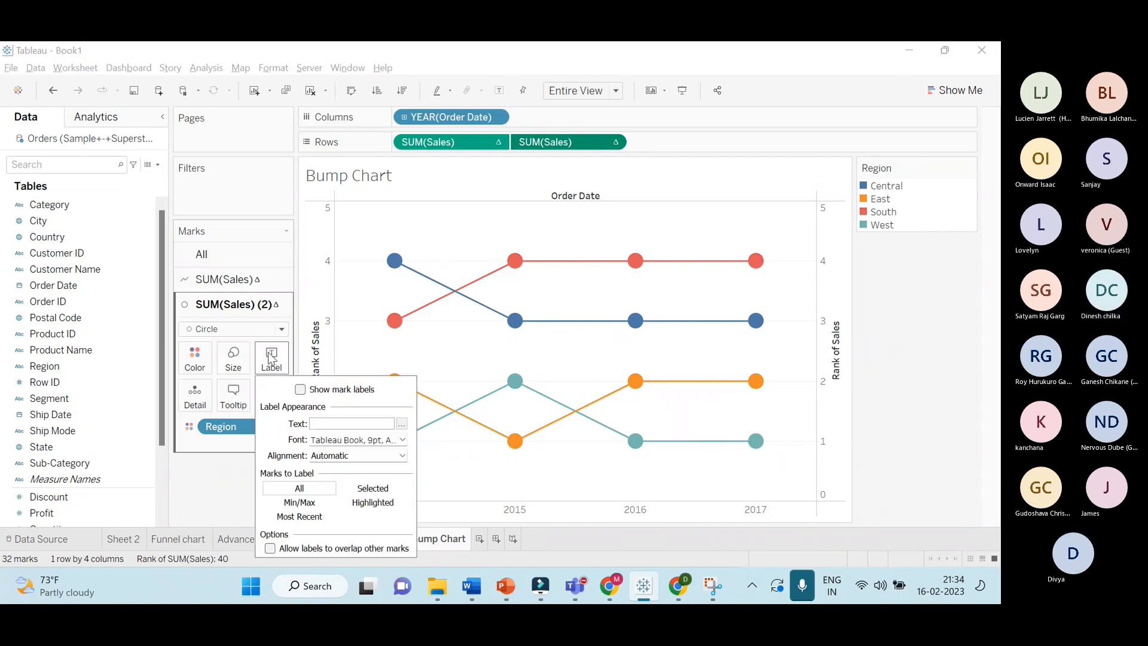
click(300, 389)
click(300, 389)
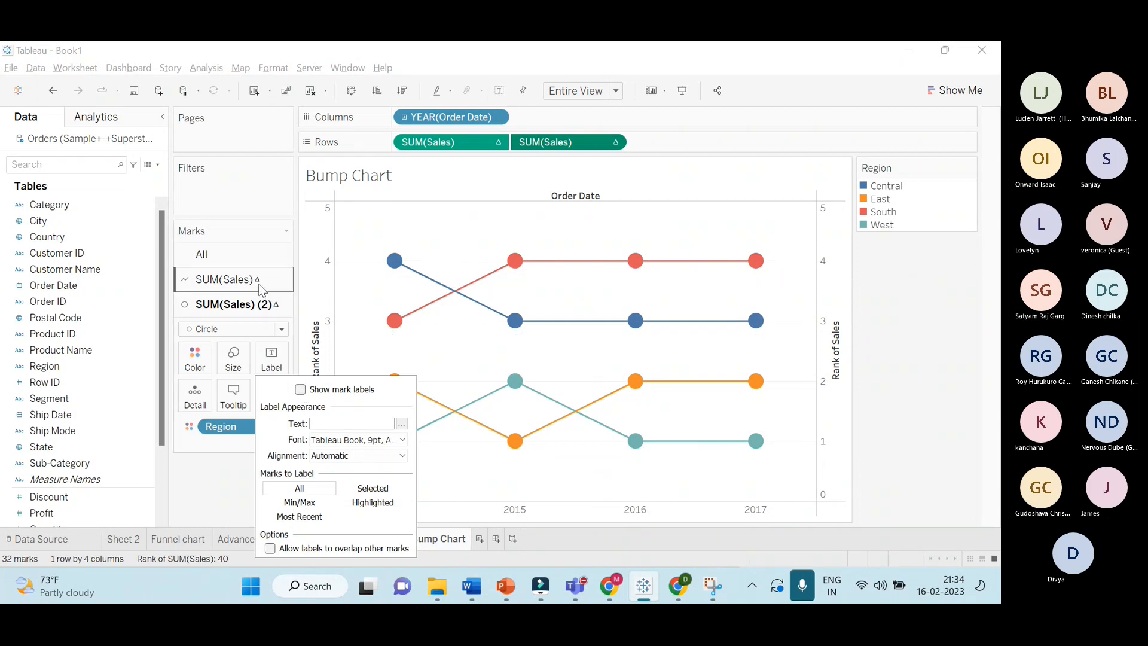
Show mark labels on the line marks of the first Sales field
click(227, 279)
click(281, 336)
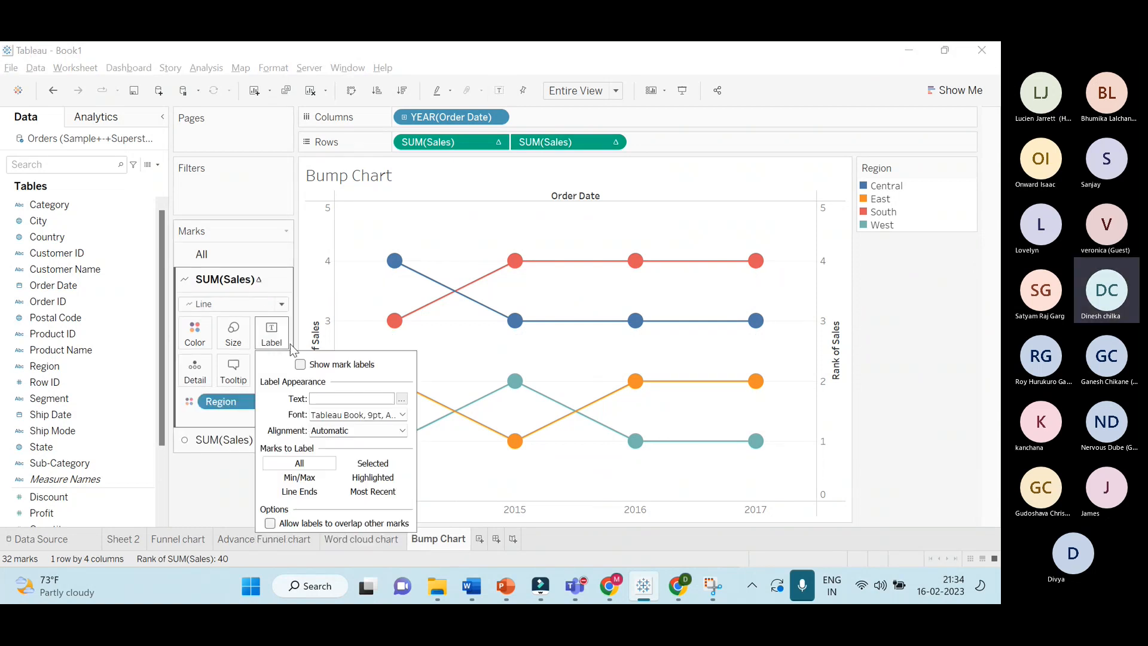
click(301, 364)
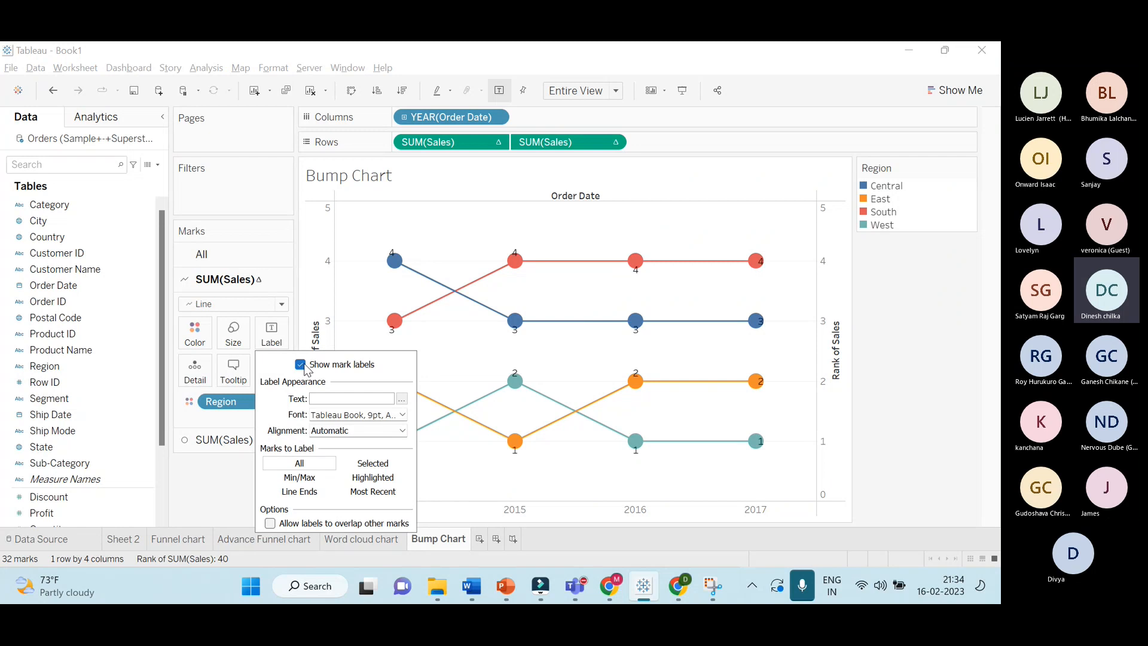
click(302, 366)
click(302, 365)
Align the line mark labels to the horizontal center and vertical middle so the ranks sit inside the circles
click(361, 434)
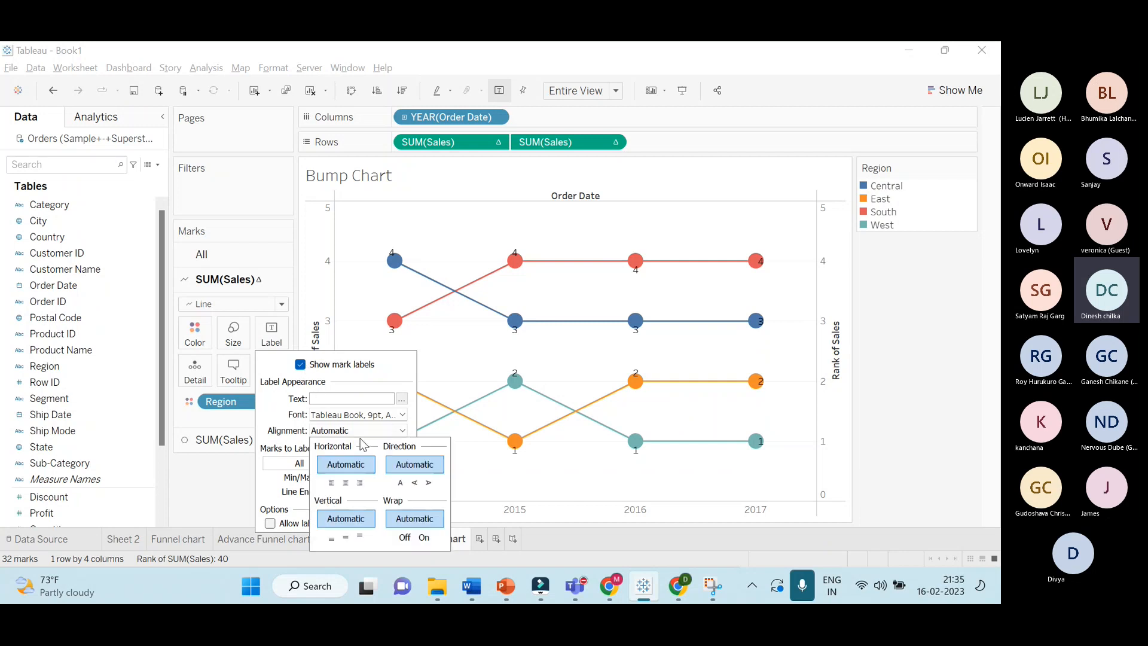
click(347, 482)
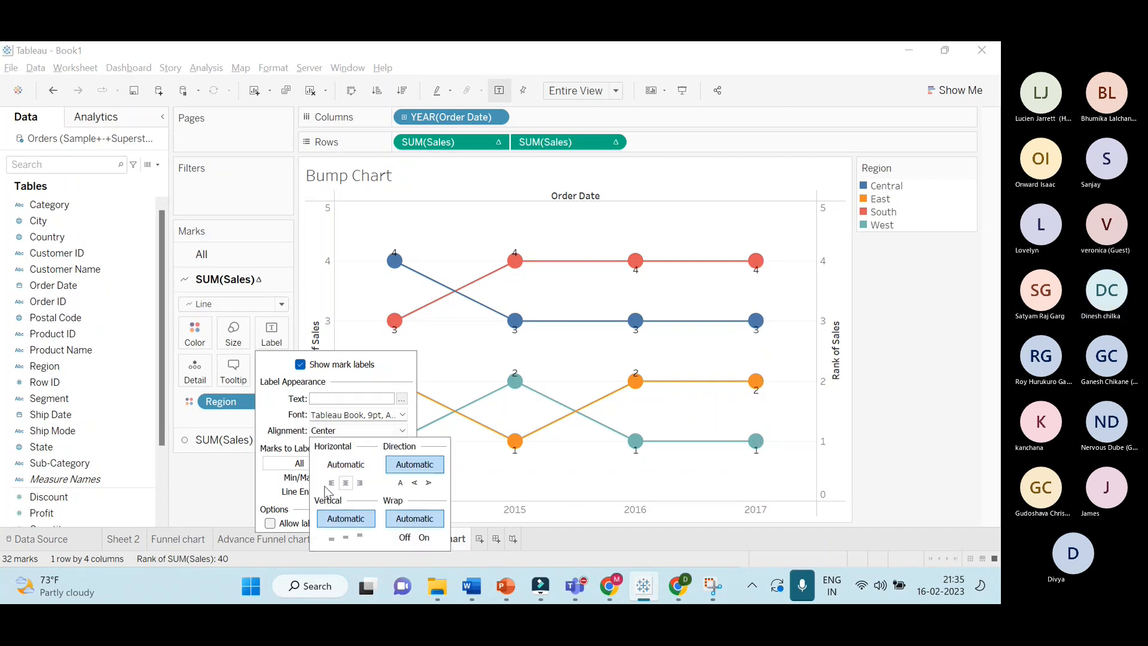
click(346, 536)
click(940, 376)
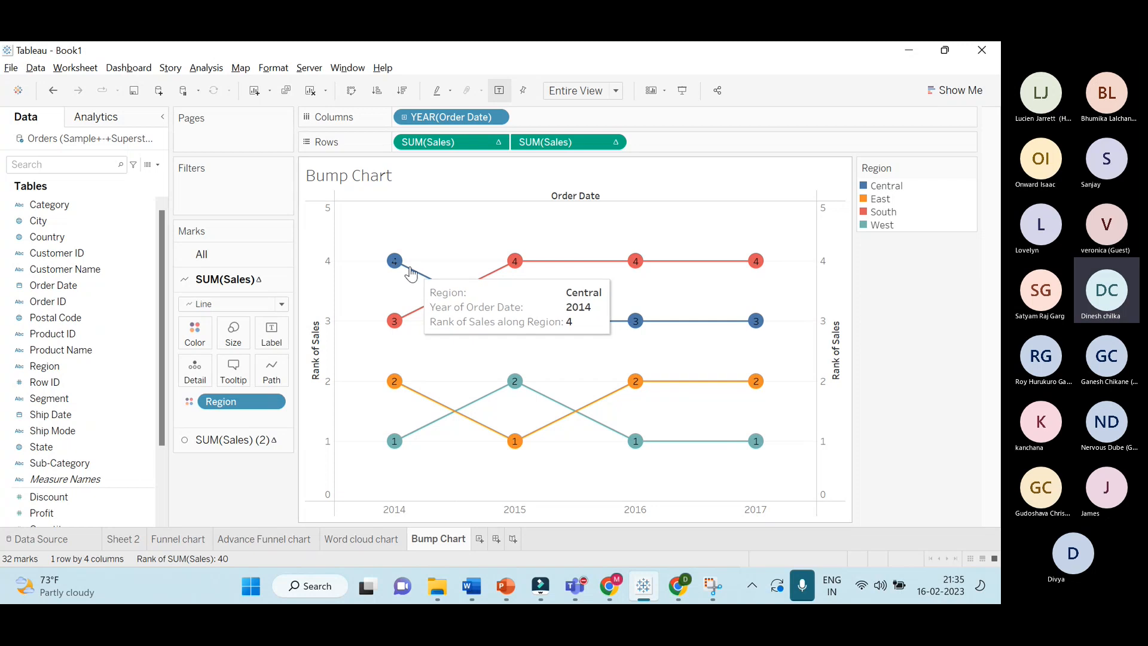
click(272, 342)
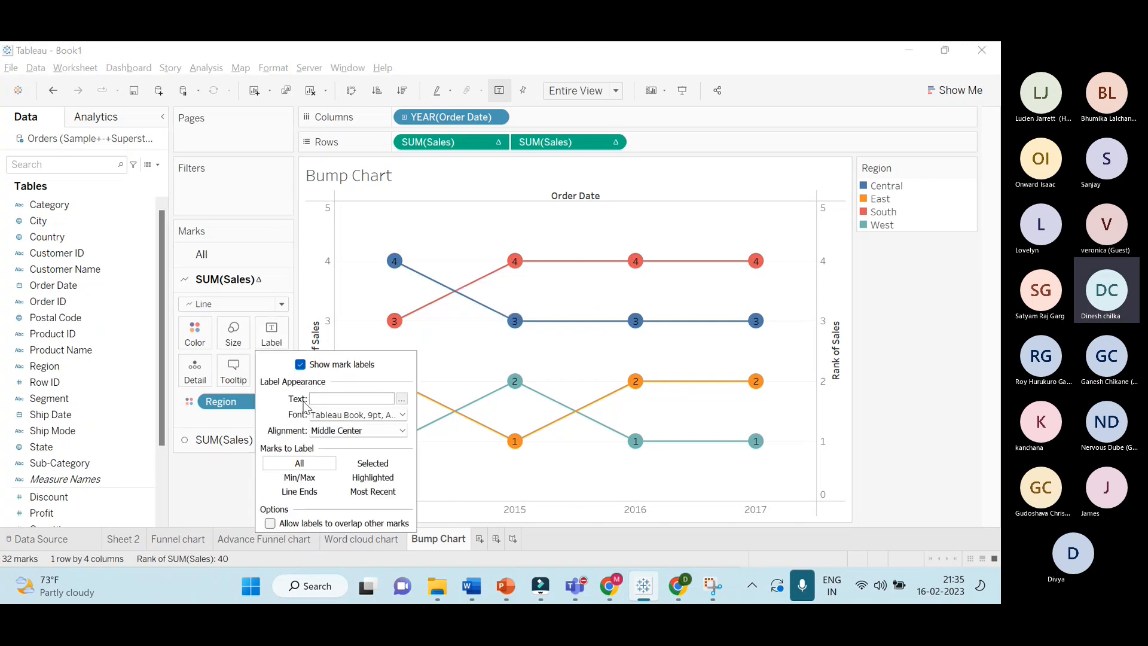
click(333, 431)
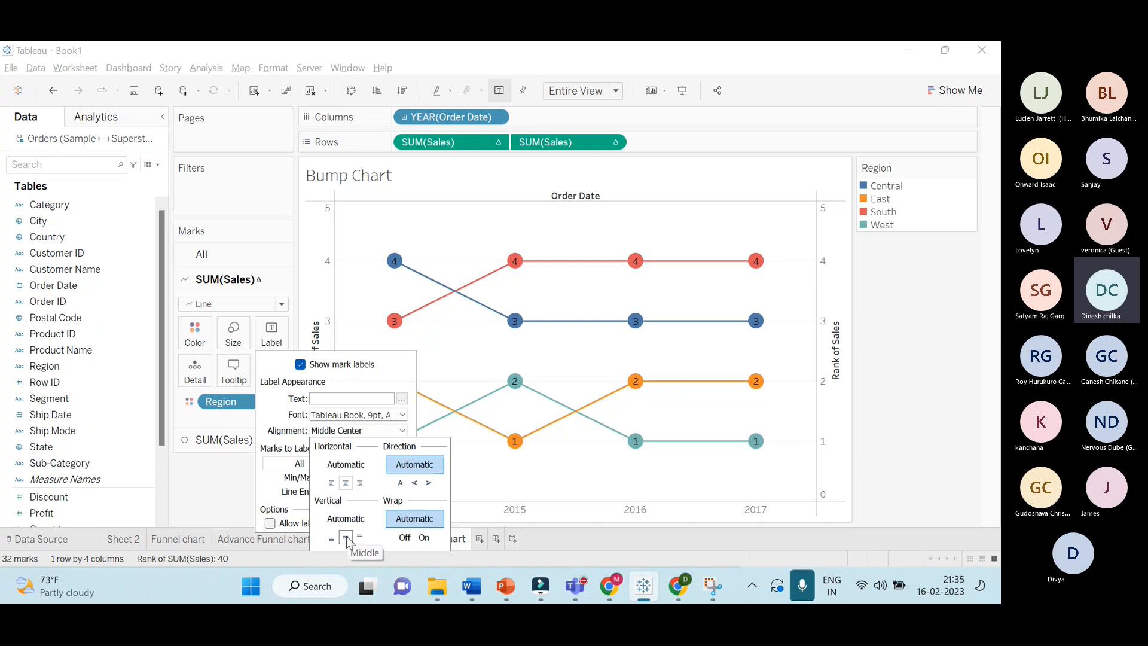
click(239, 505)
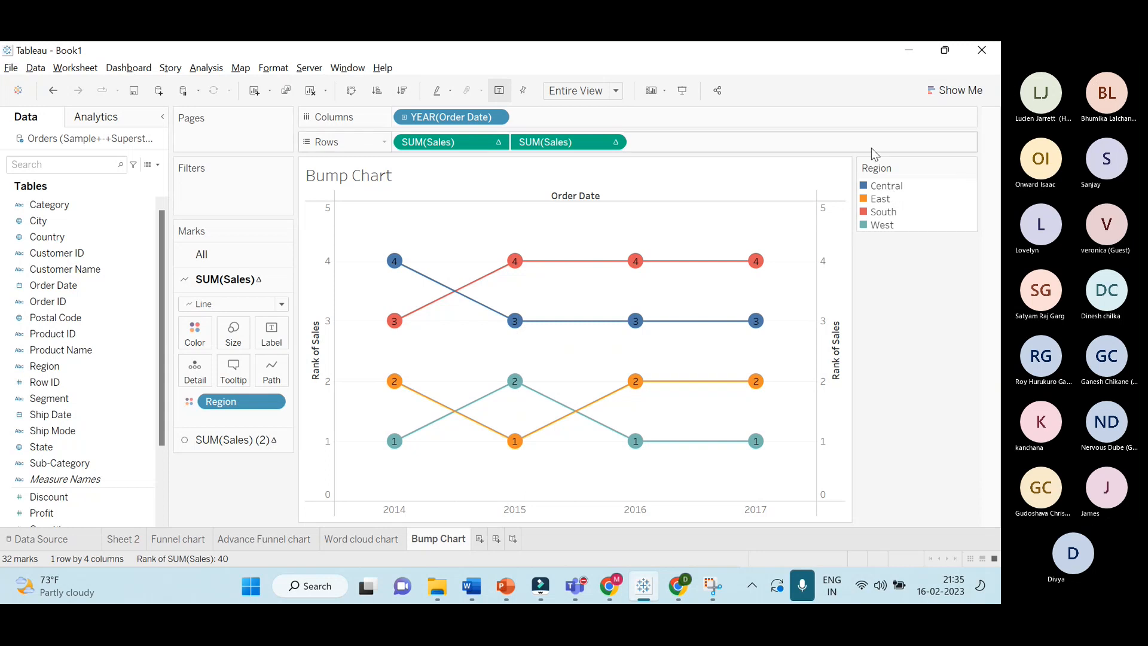
Examine how the Central and South regions' sales ranks change from 2014 to 2017 on the bump chart
mouse_move(618, 394)
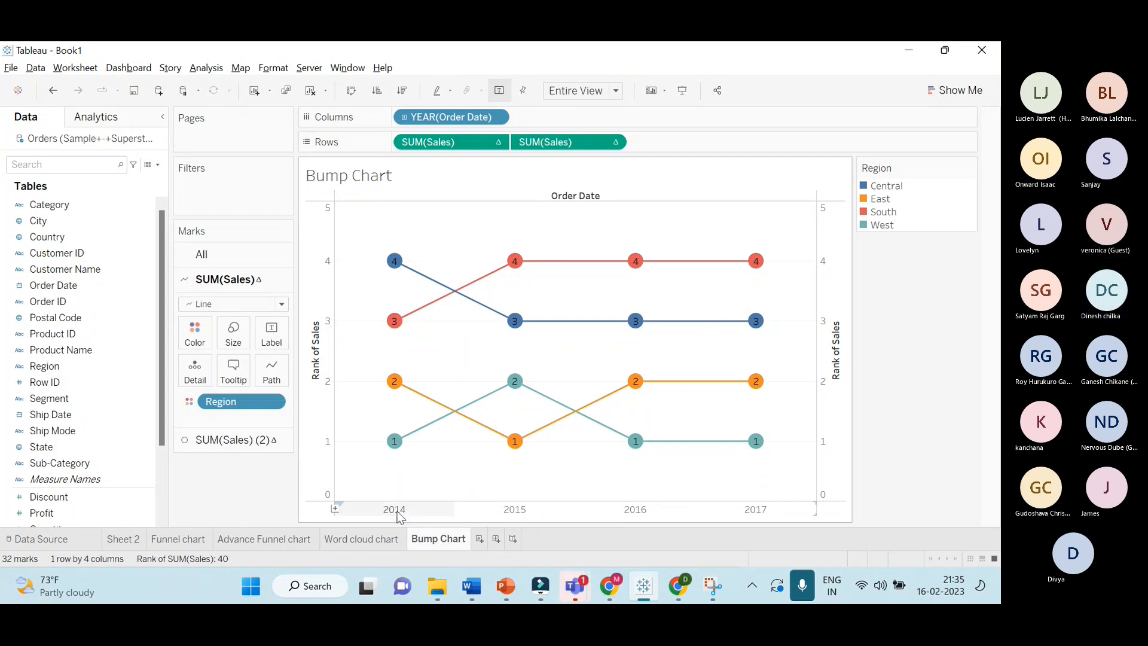
mouse_move(396, 270)
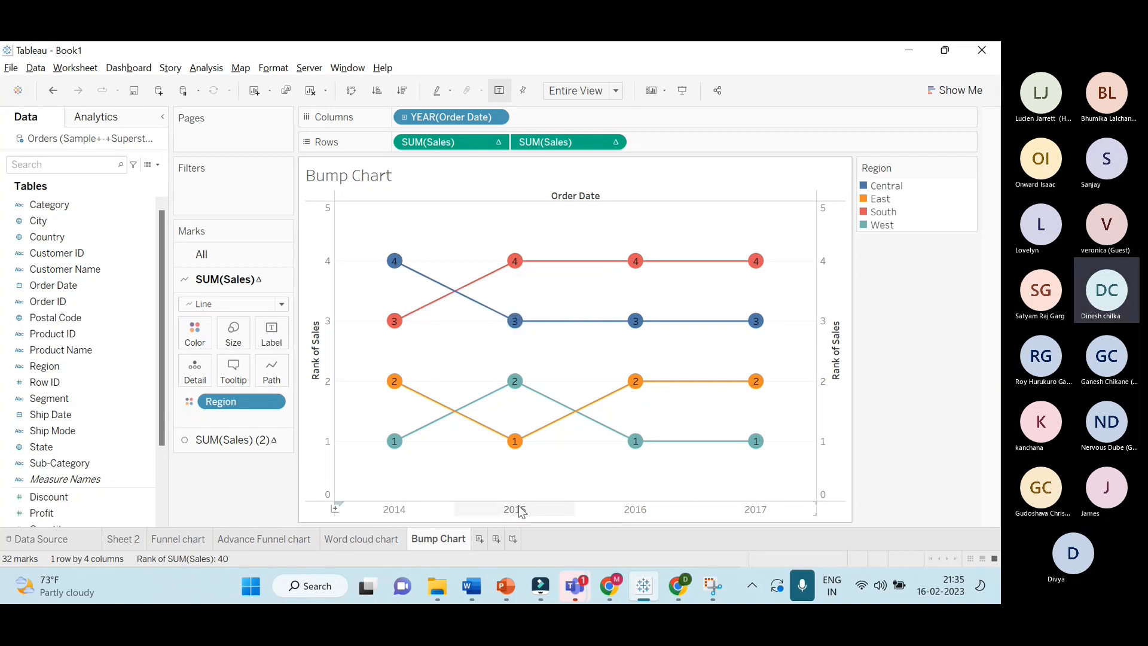
mouse_move(518, 333)
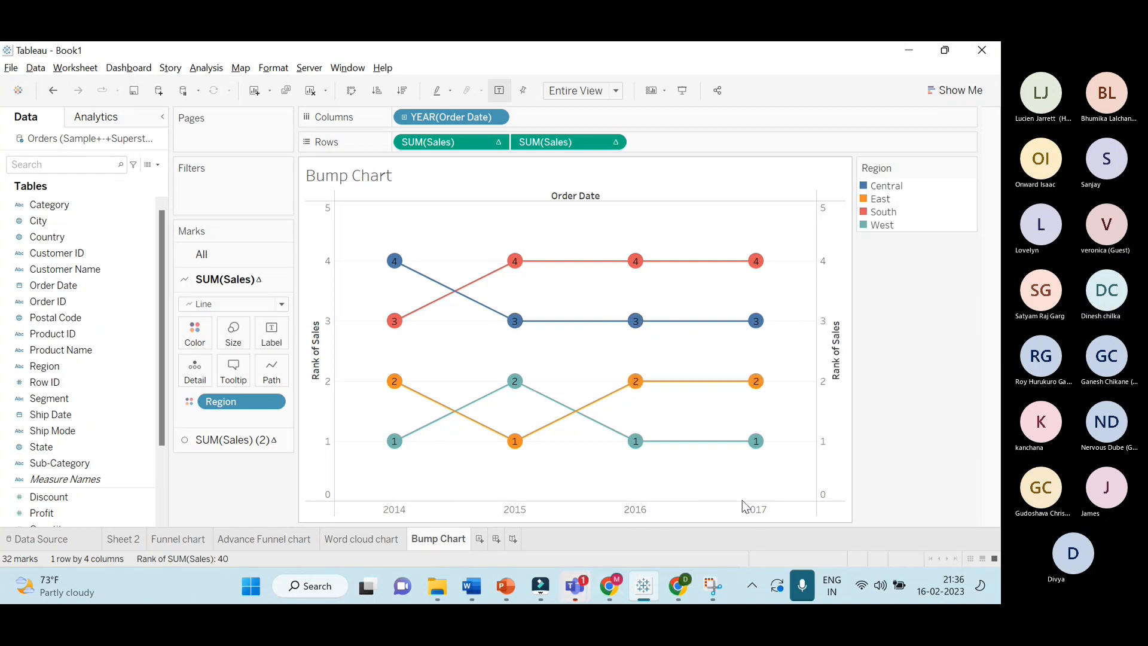
mouse_move(753, 328)
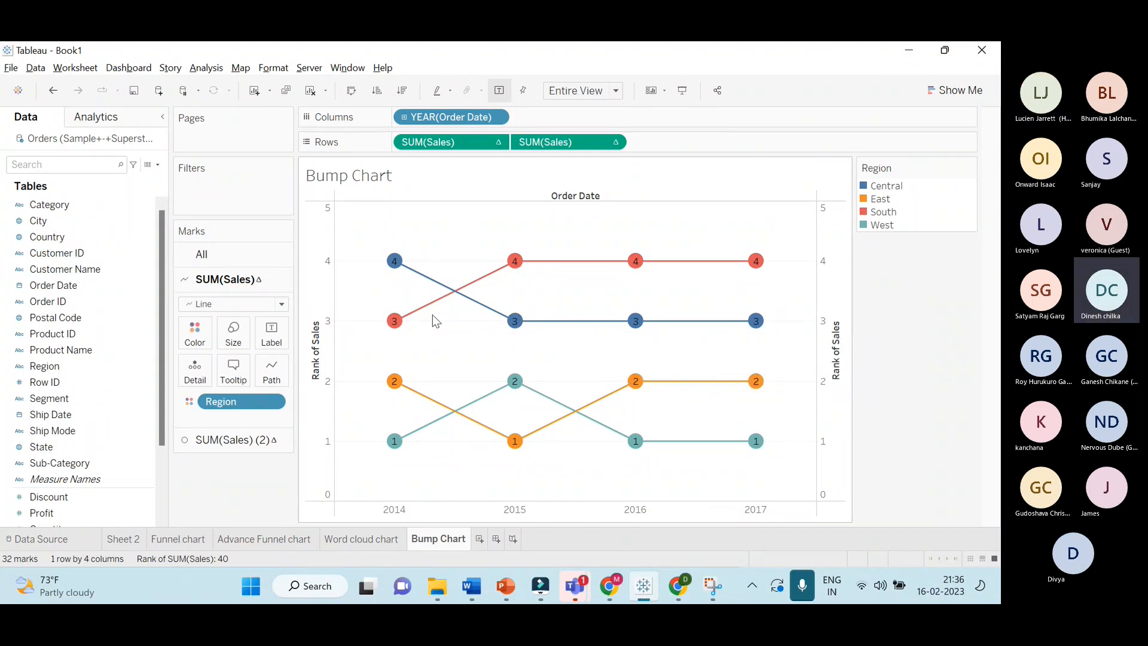
mouse_move(396, 329)
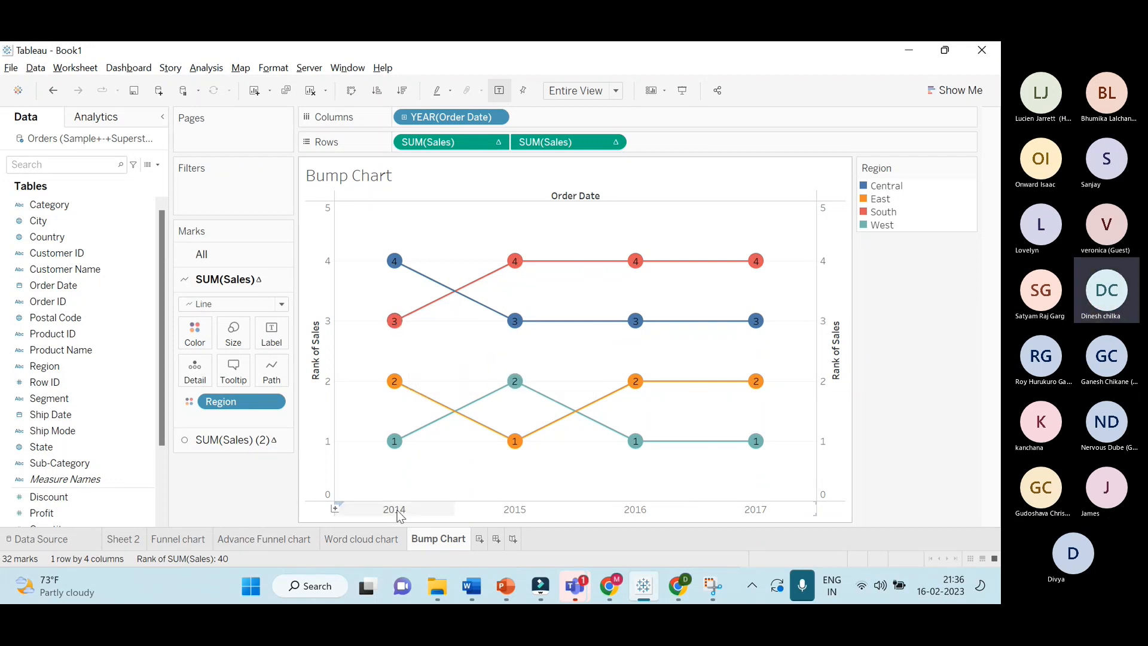
mouse_move(405, 330)
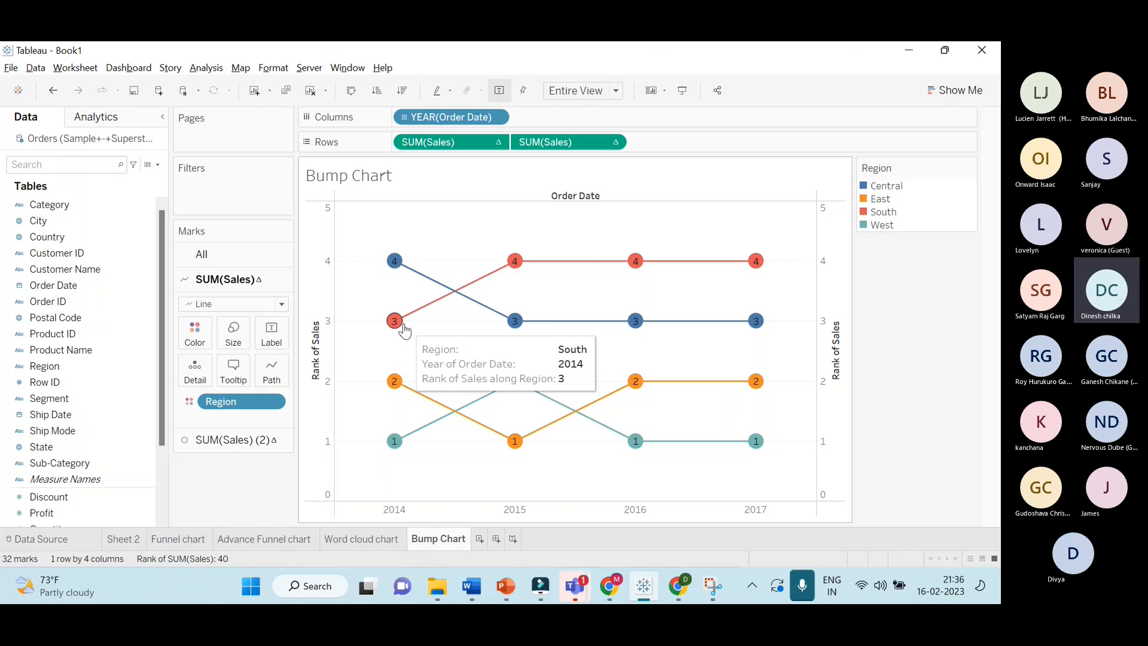
mouse_move(524, 304)
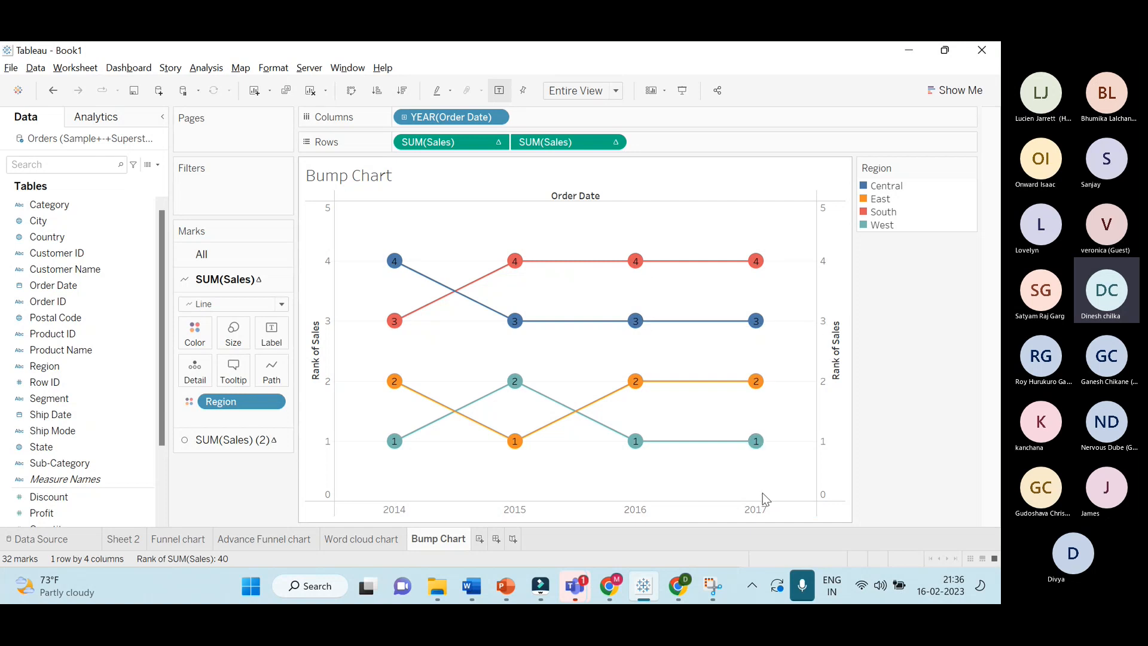
mouse_move(753, 269)
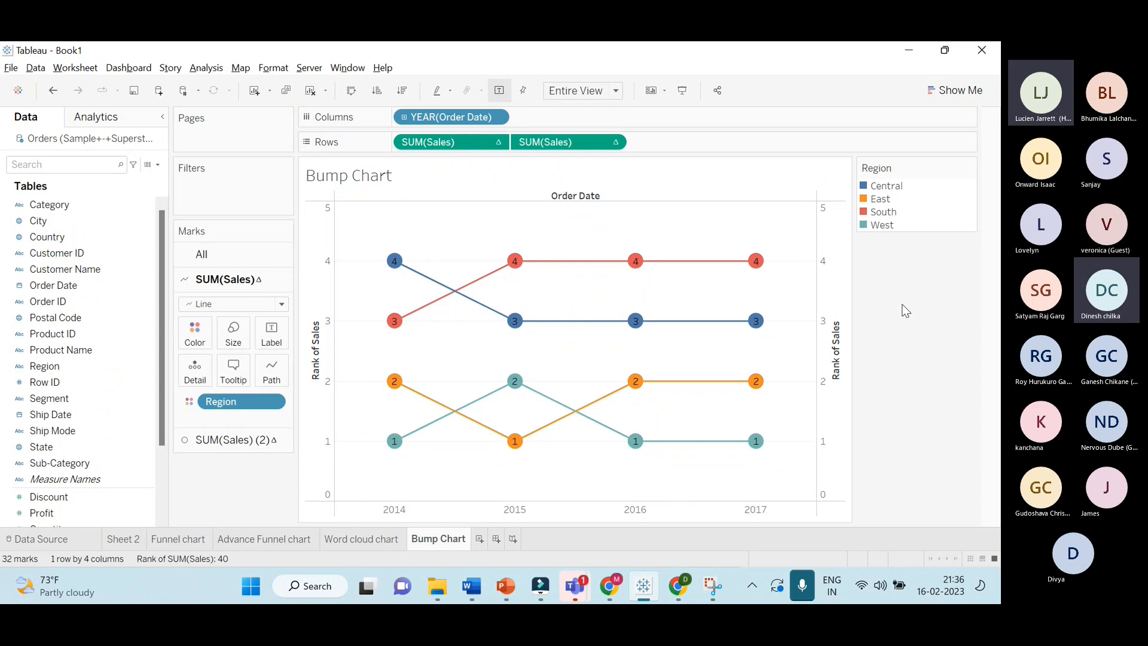
Highlight the West region on the bump chart, clear the highlight, and examine its sales ranks from 2014 to 2017
mouse_move(759, 446)
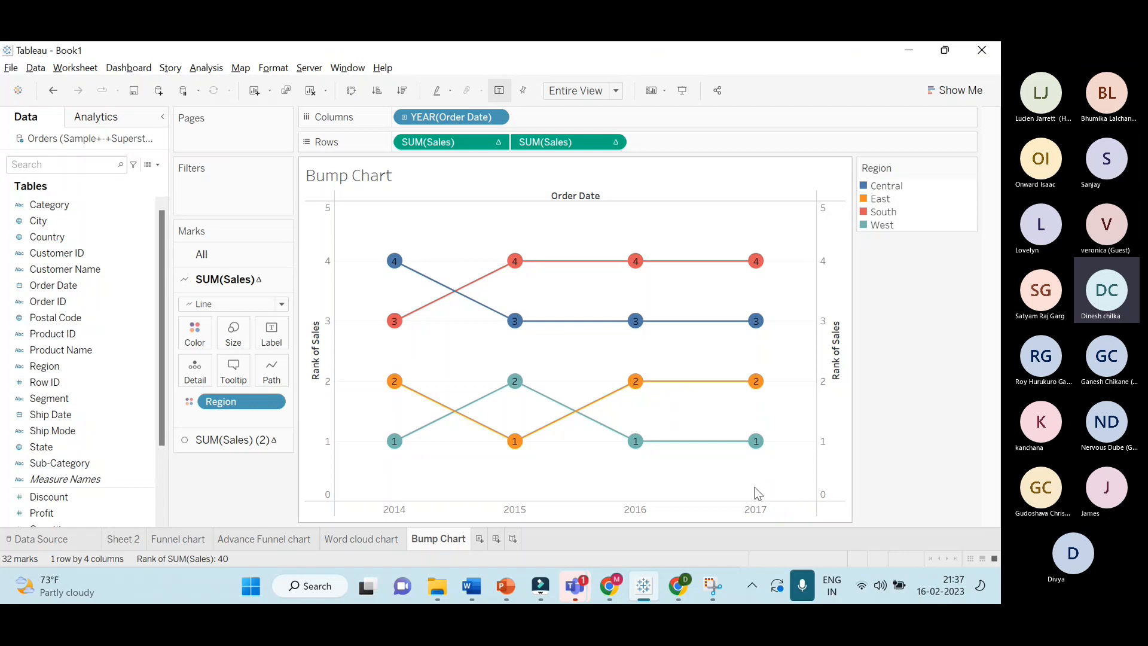
click(877, 229)
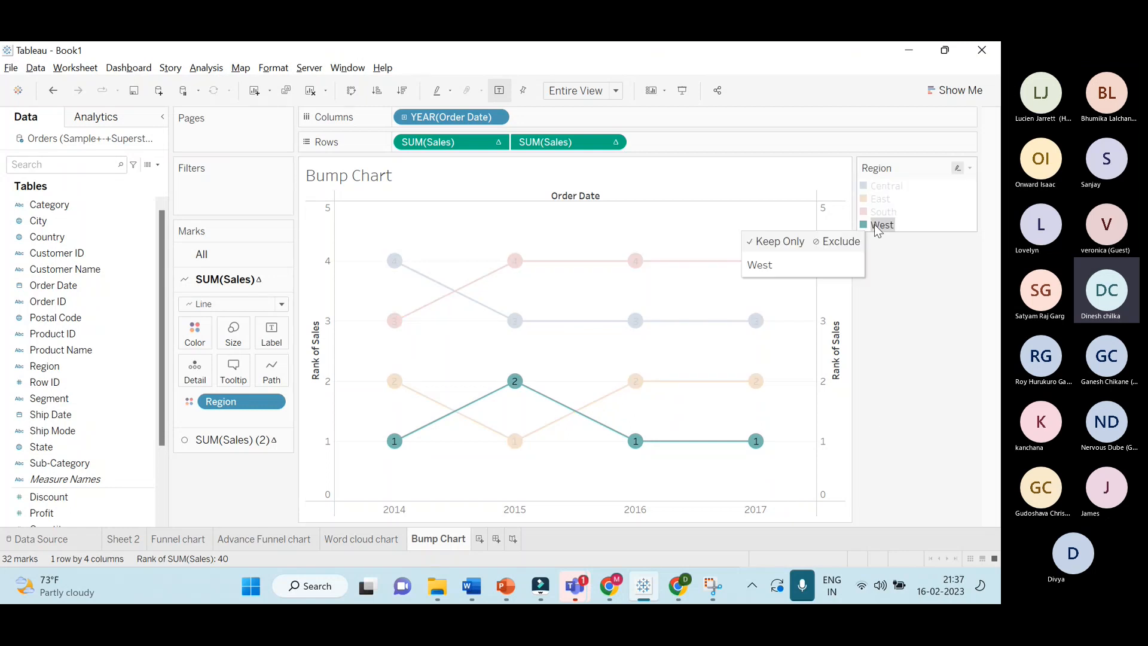
click(682, 456)
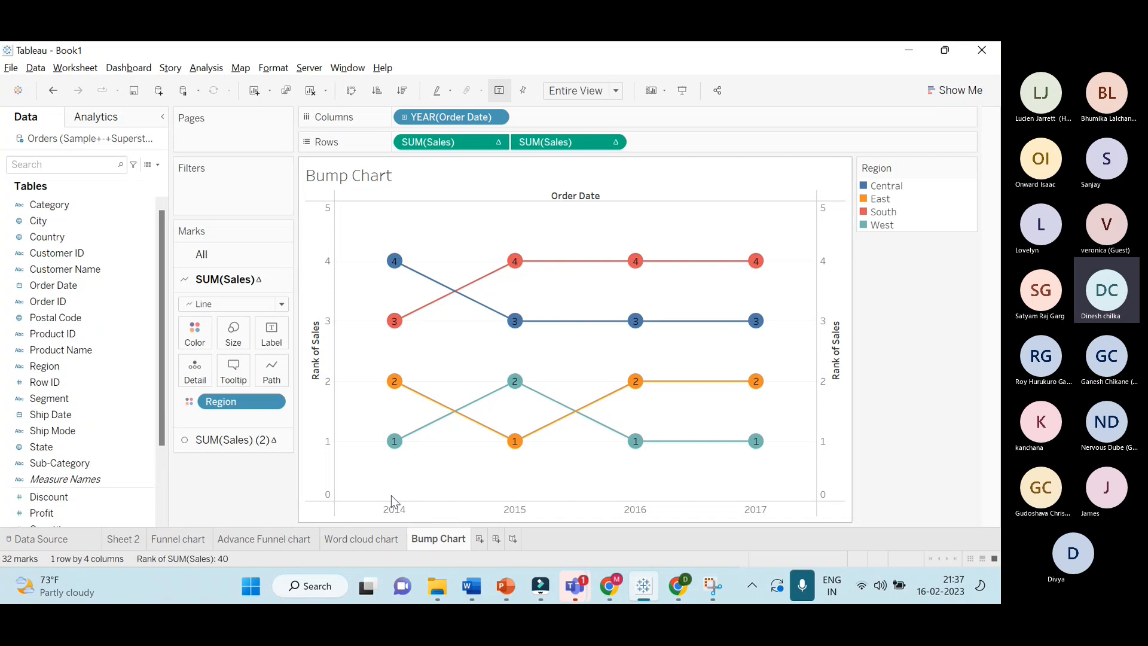
mouse_move(395, 446)
mouse_move(519, 387)
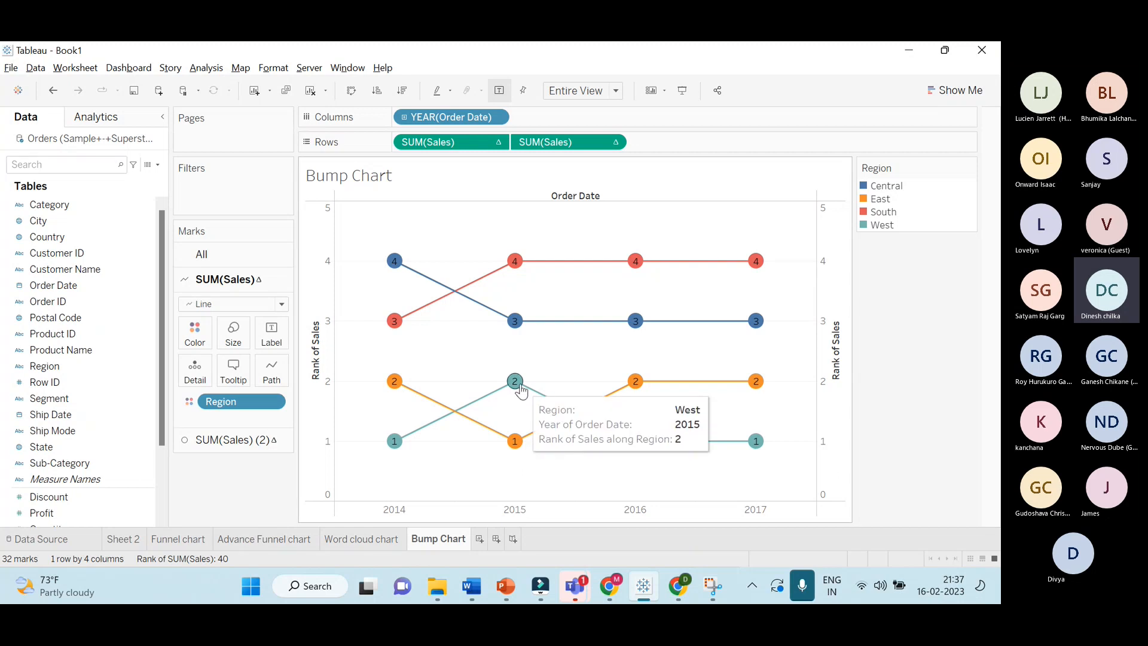
mouse_move(637, 443)
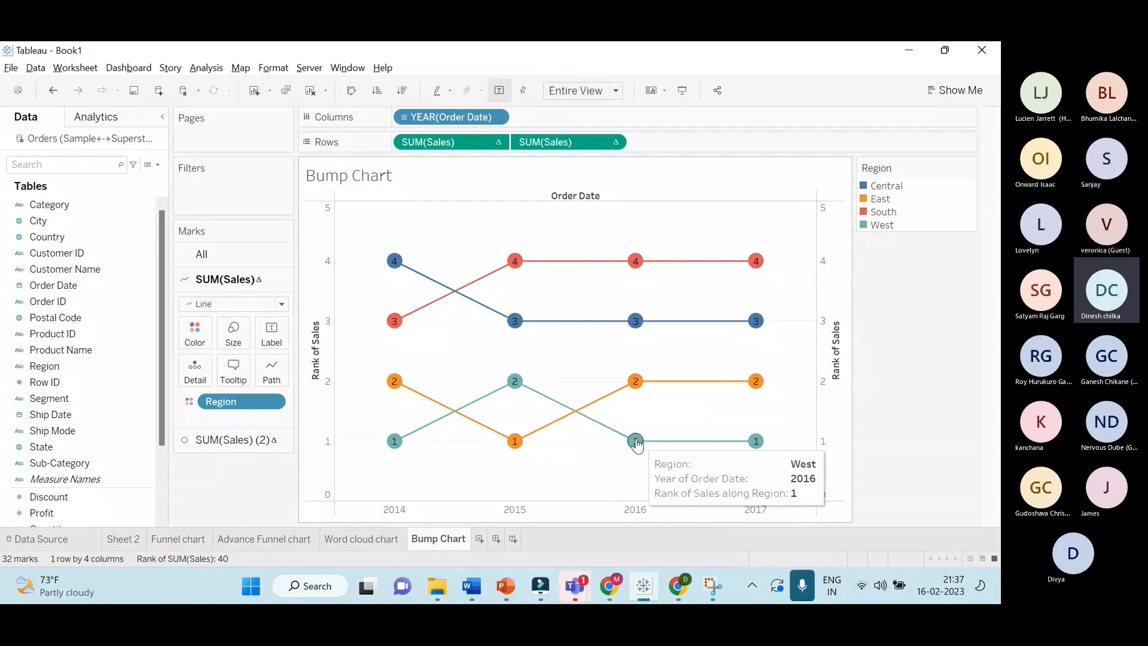
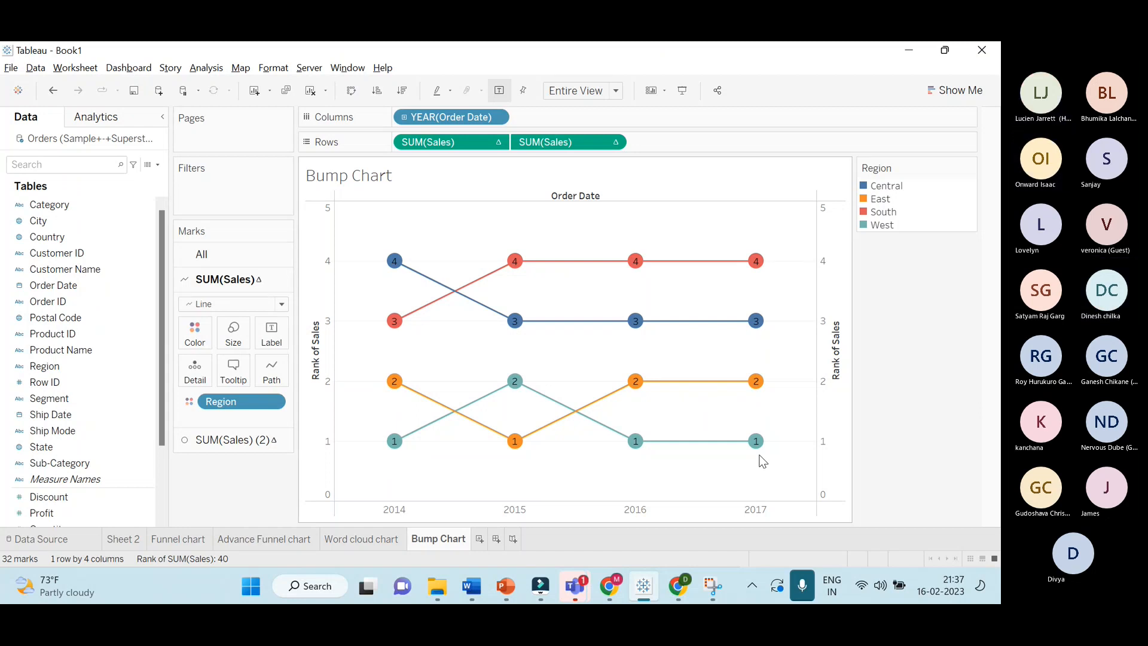
Switch to the PowerPoint workshop deck and go from the BUMP Chart slide to the Donut KPI Chart slide
key(alt+Tab)
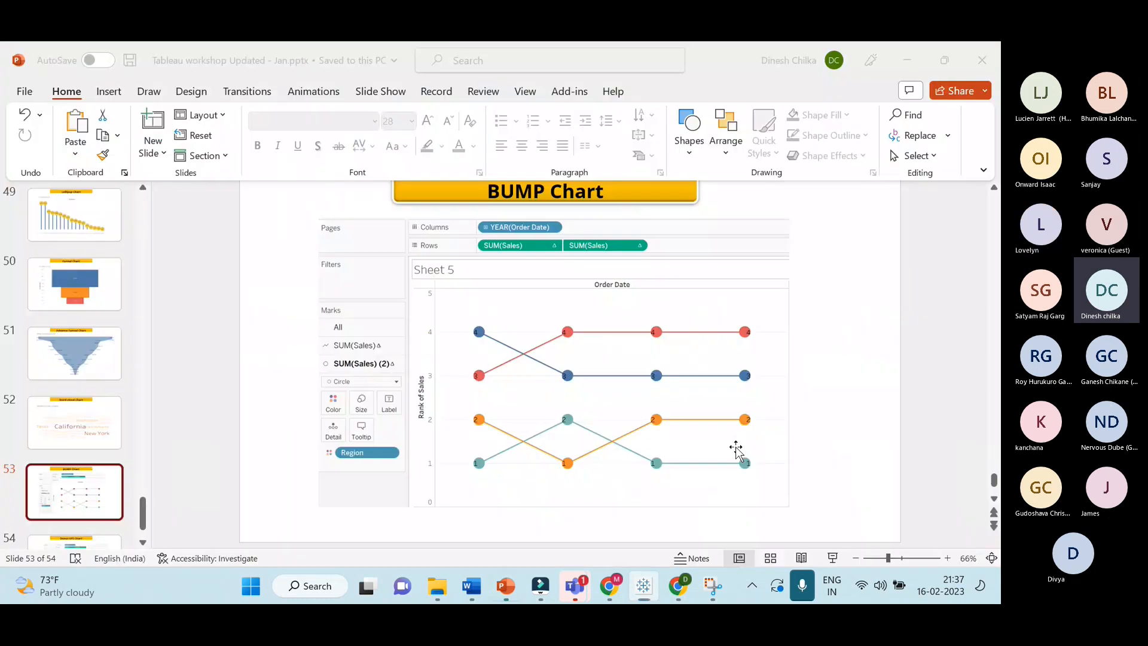
key(alt+Tab)
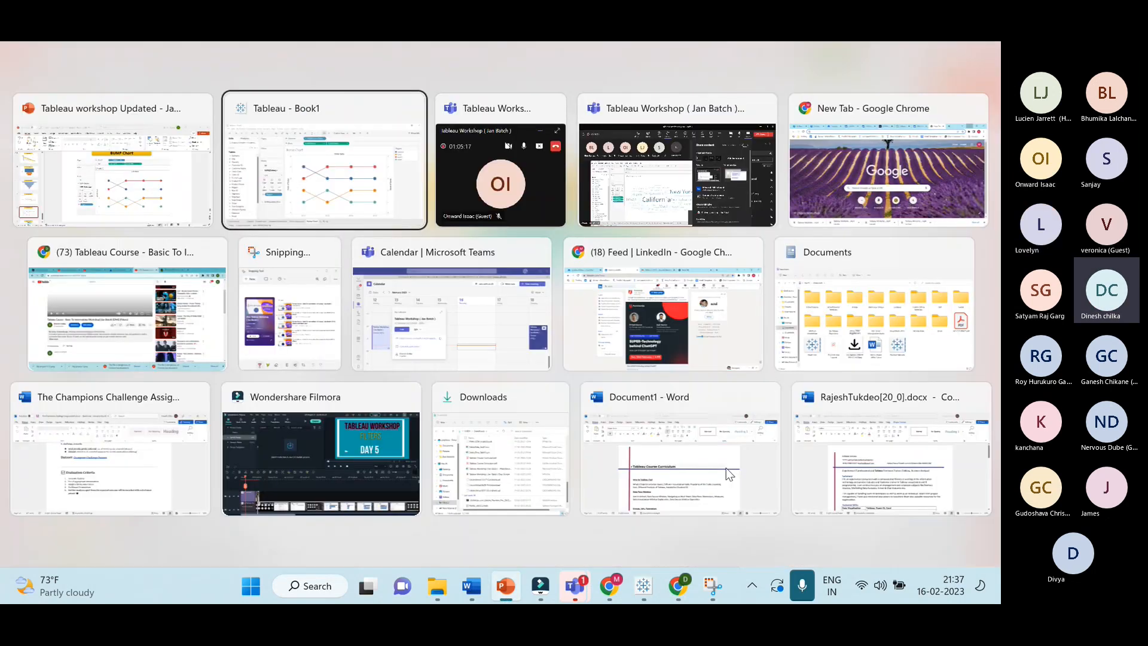
key(alt+Tab)
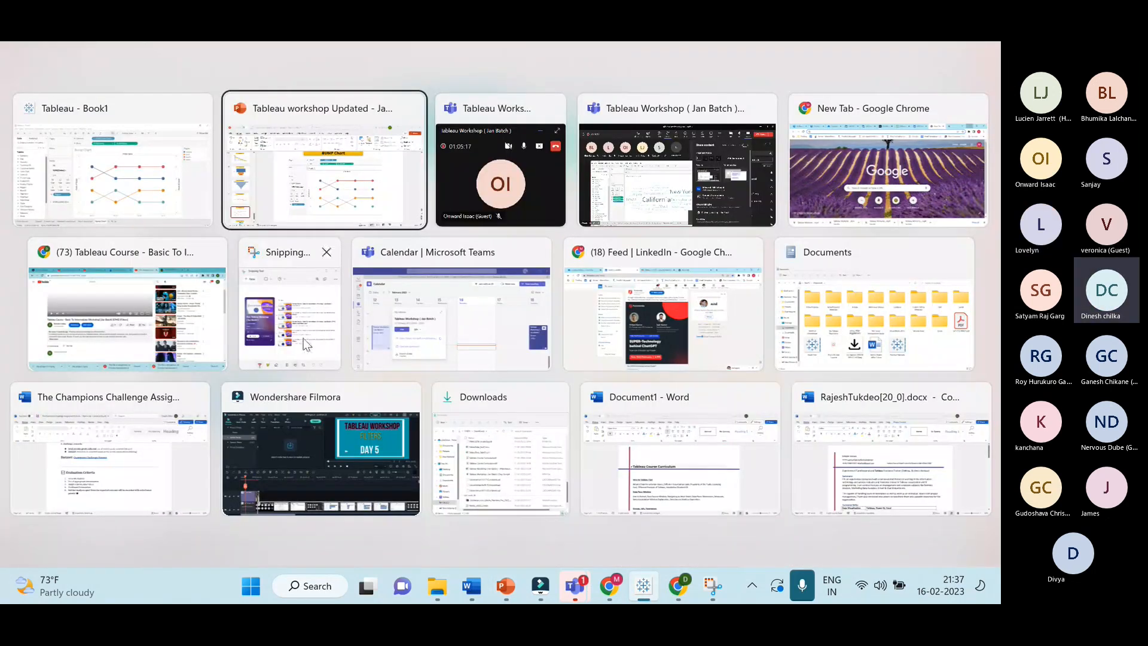
click(321, 200)
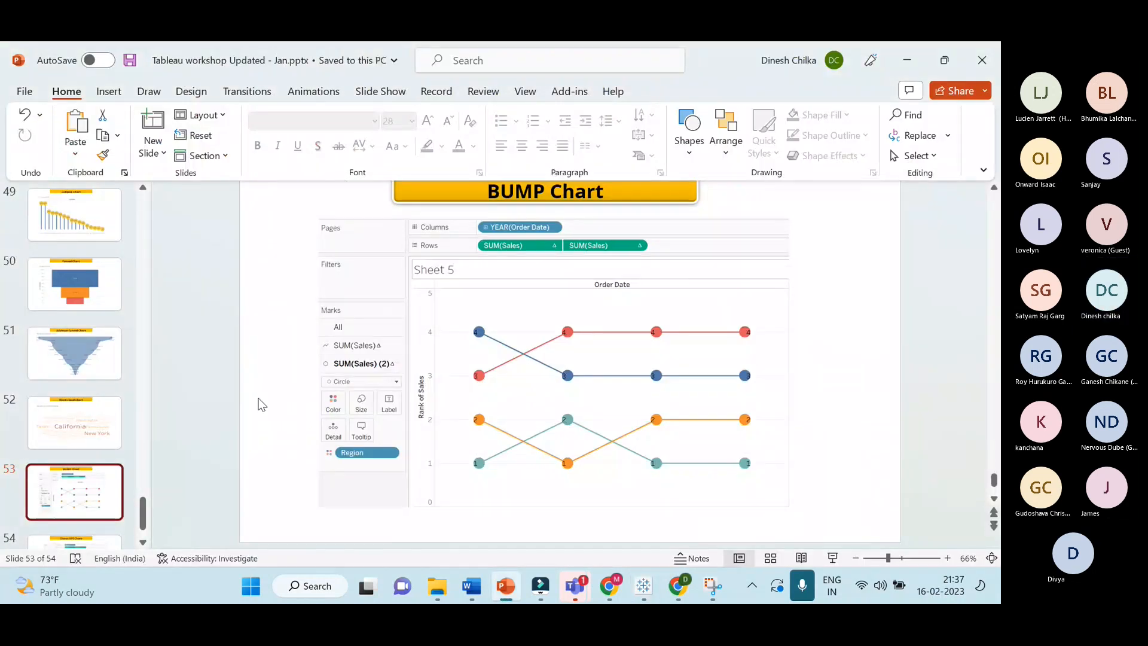
scroll(262, 405, down, 1)
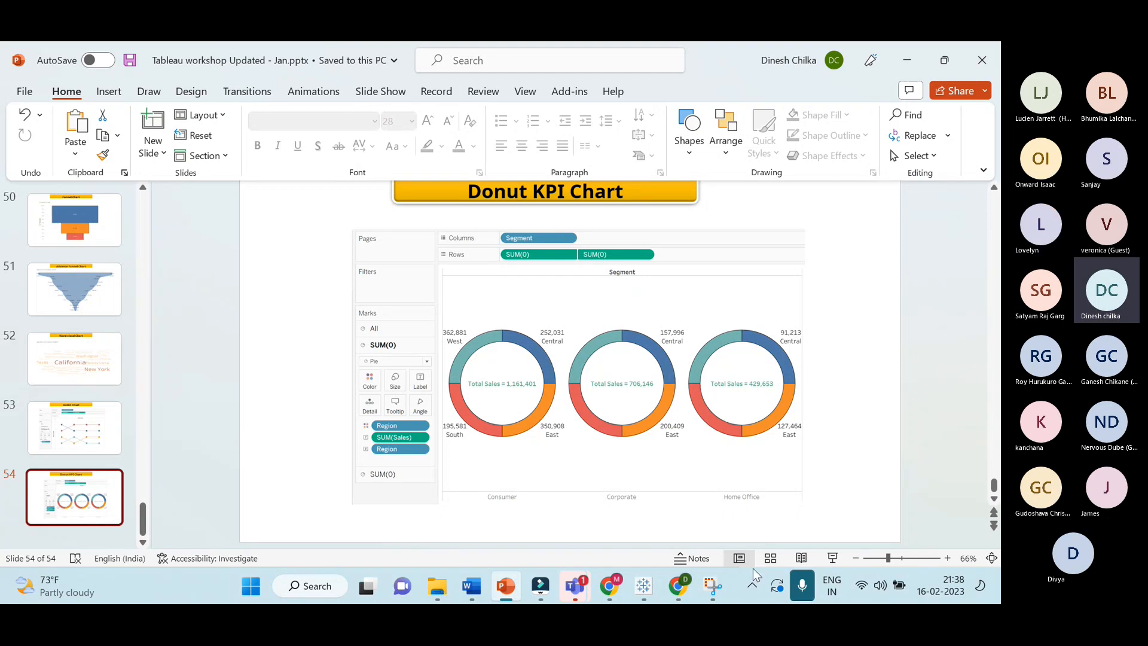
Switch back to Tableau, add a new worksheet after Bump Chart, and name it Donut Kpi Ch
click(643, 585)
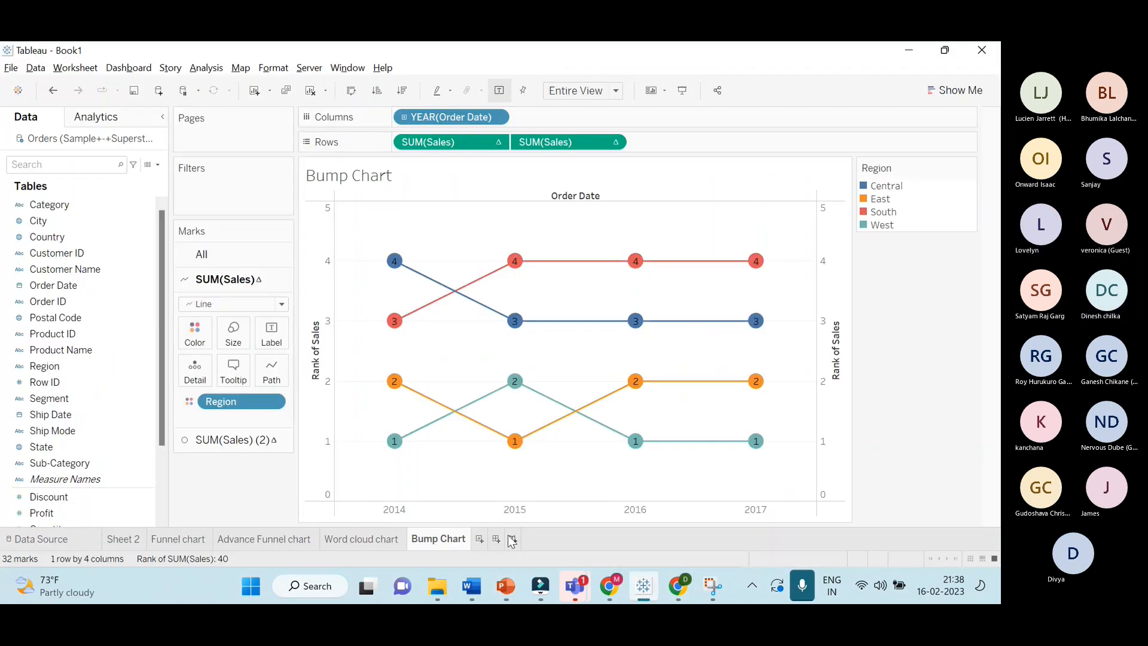
click(482, 539)
right_click(479, 541)
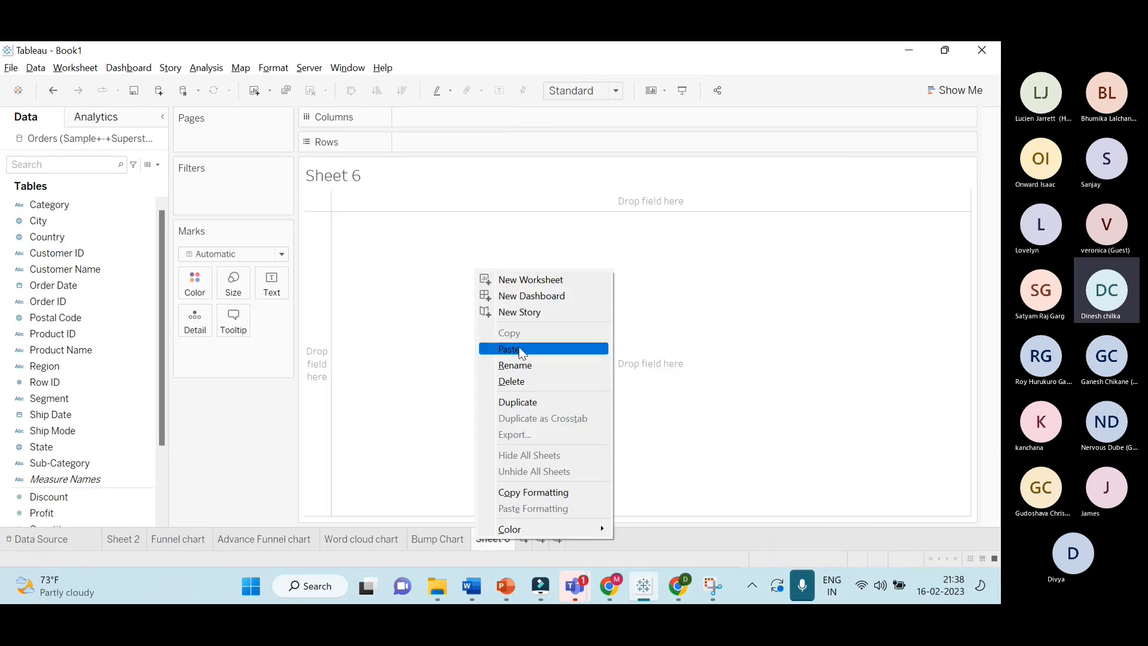
click(520, 366)
key(BackSpace)
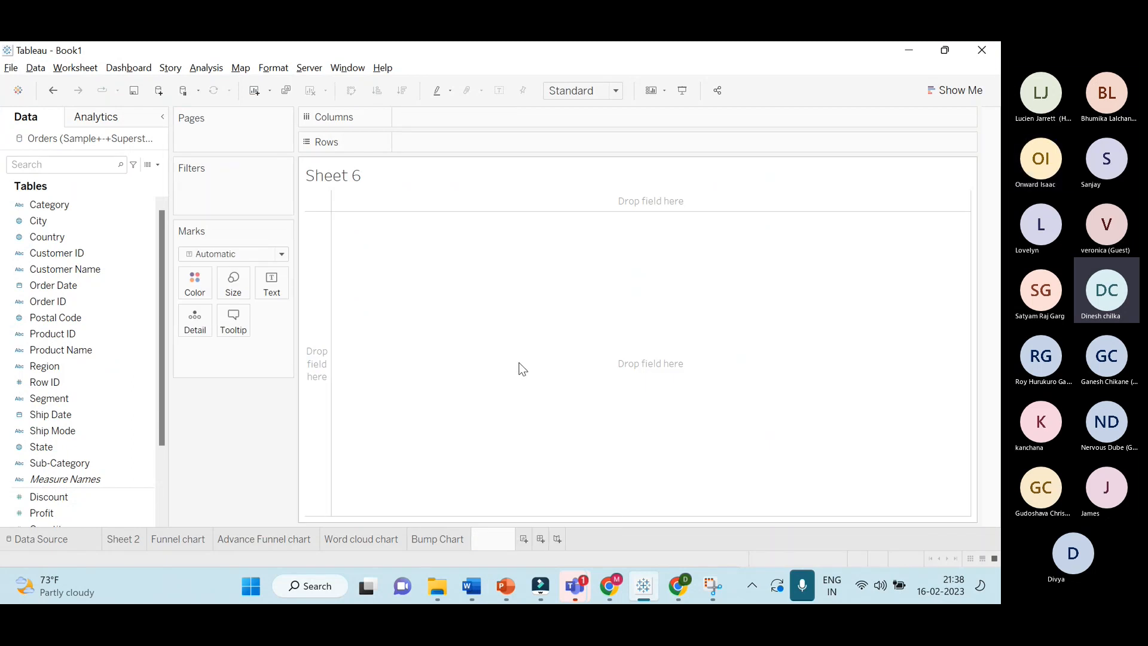
text(D)
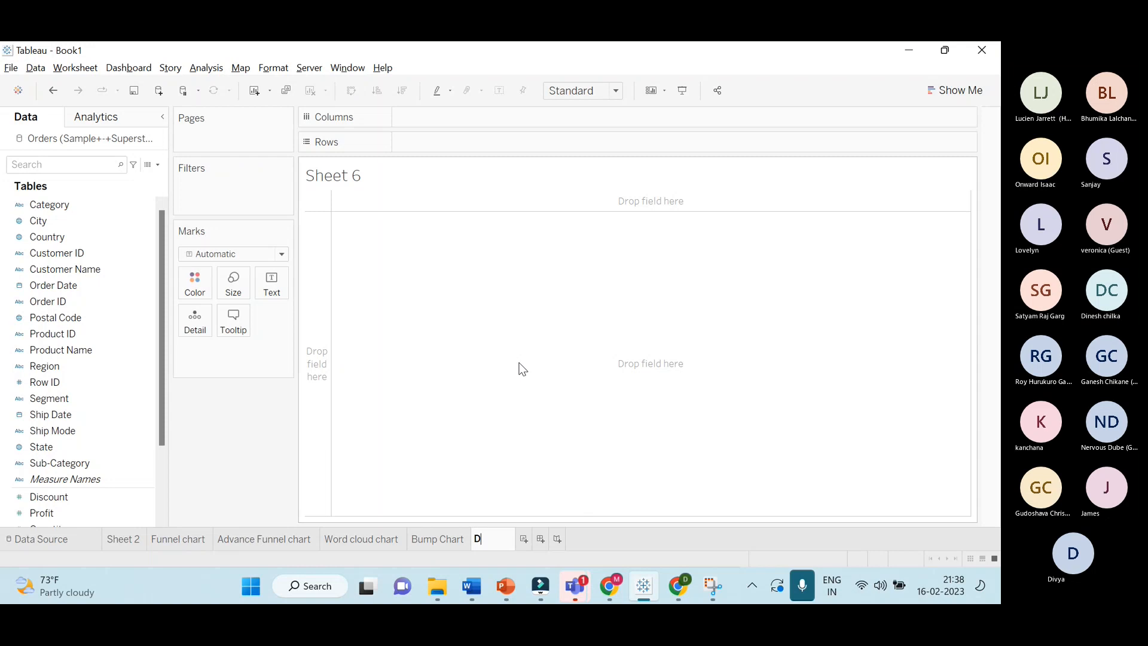
text(onut)
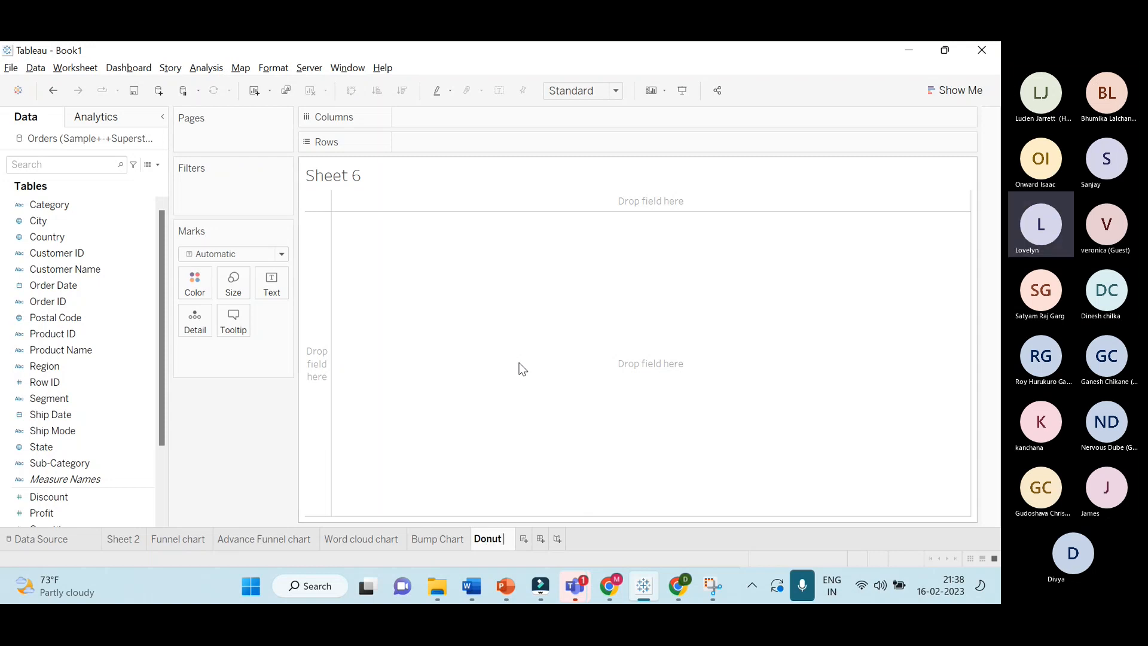
text( Kpi Ch)
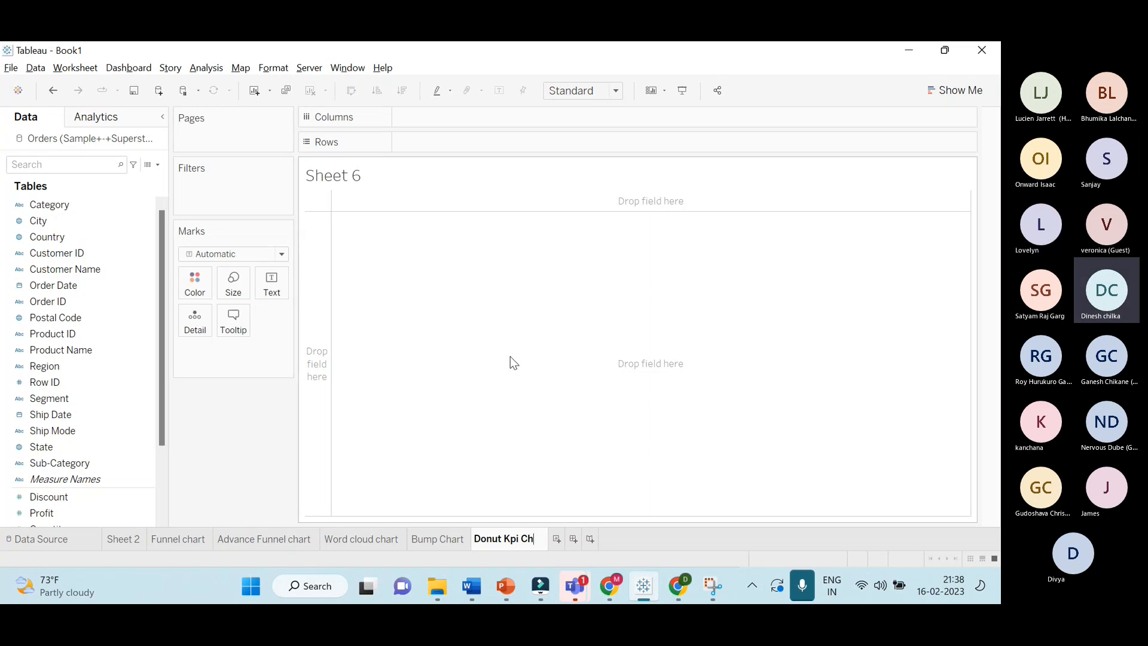
key(Return)
Check the Donut KPI Chart slide in PowerPoint and return to Tableau
key(alt+Tab)
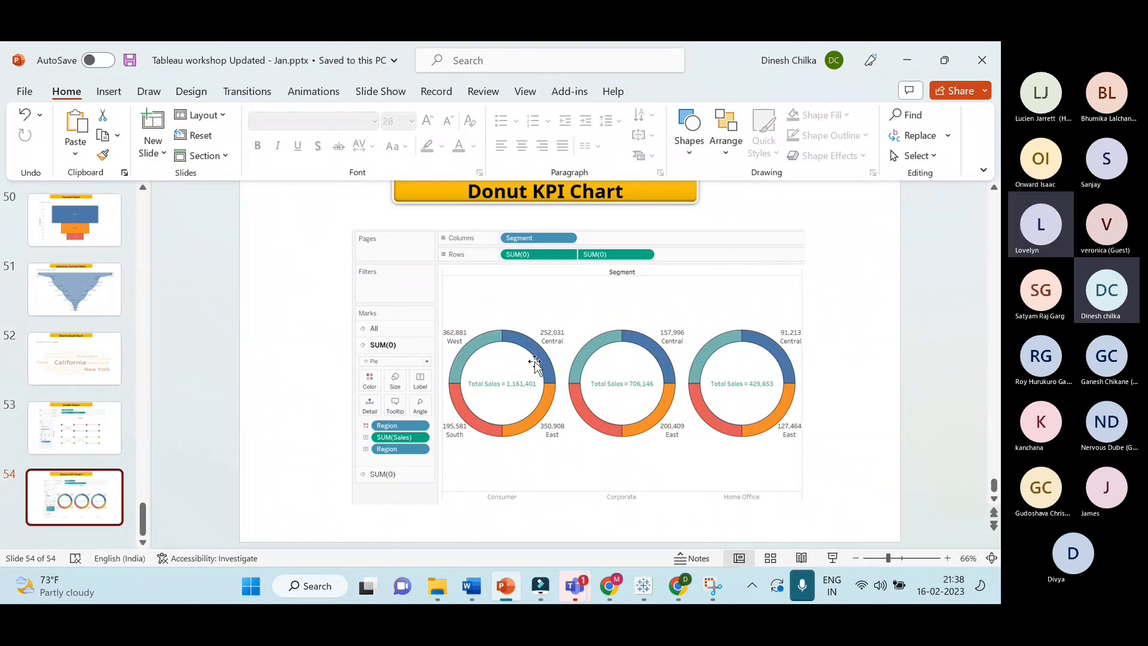
key(alt+Tab)
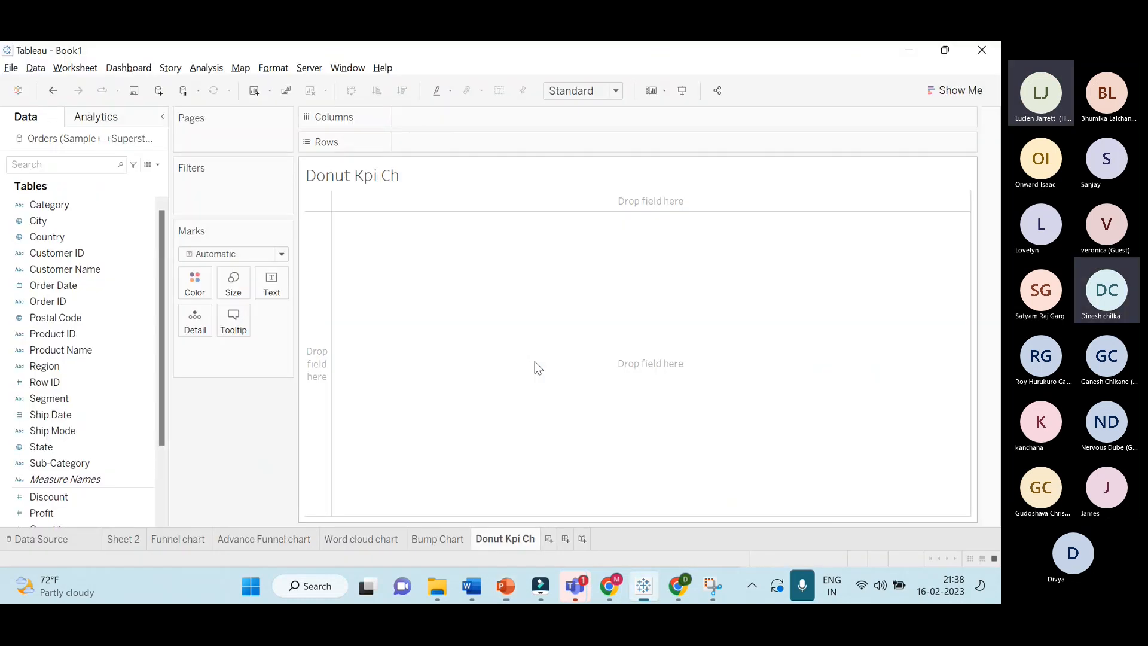
key(alt+Tab)
key(alt+Tab)
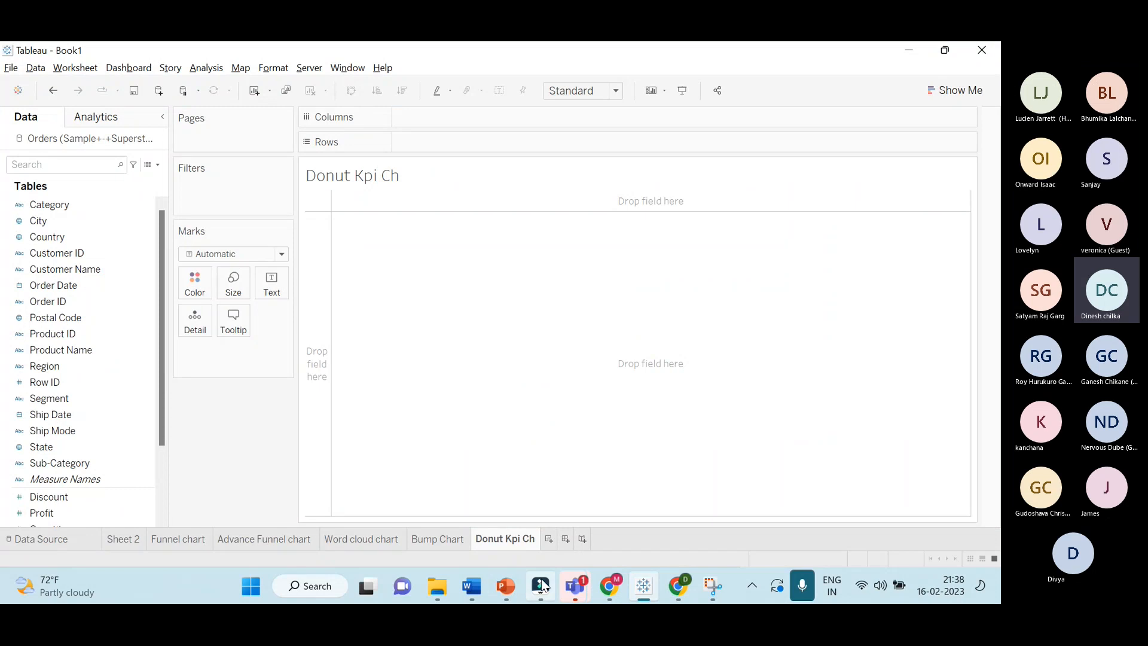
Complete the new worksheet's name as Donut Kpi Chart
right_click(533, 541)
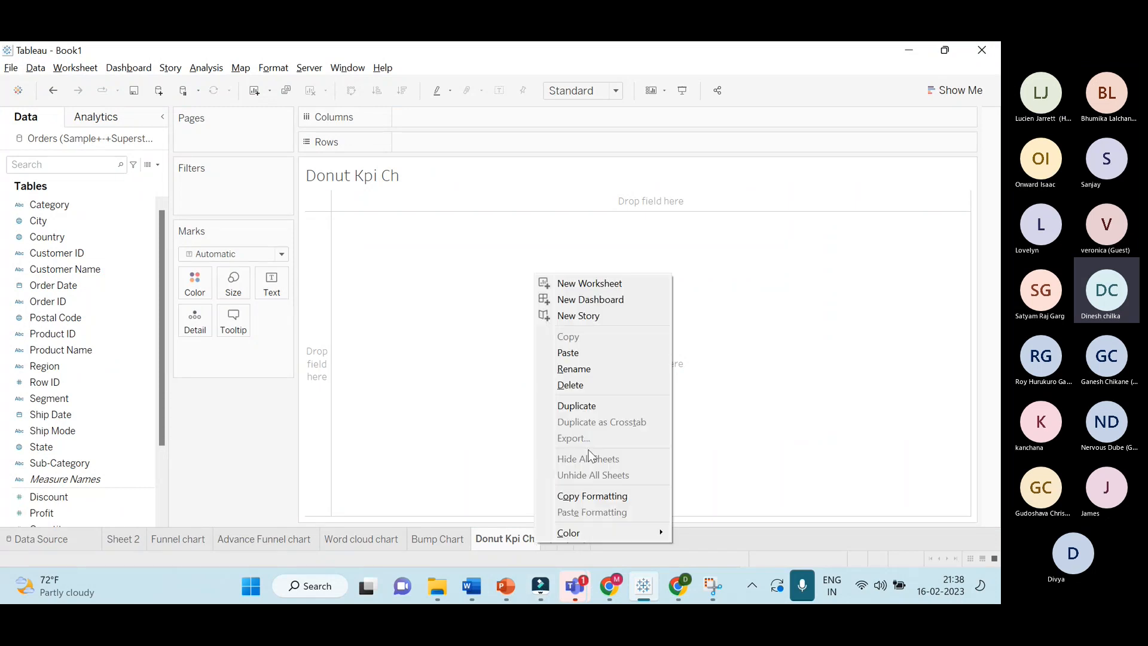
click(586, 368)
key(Return)
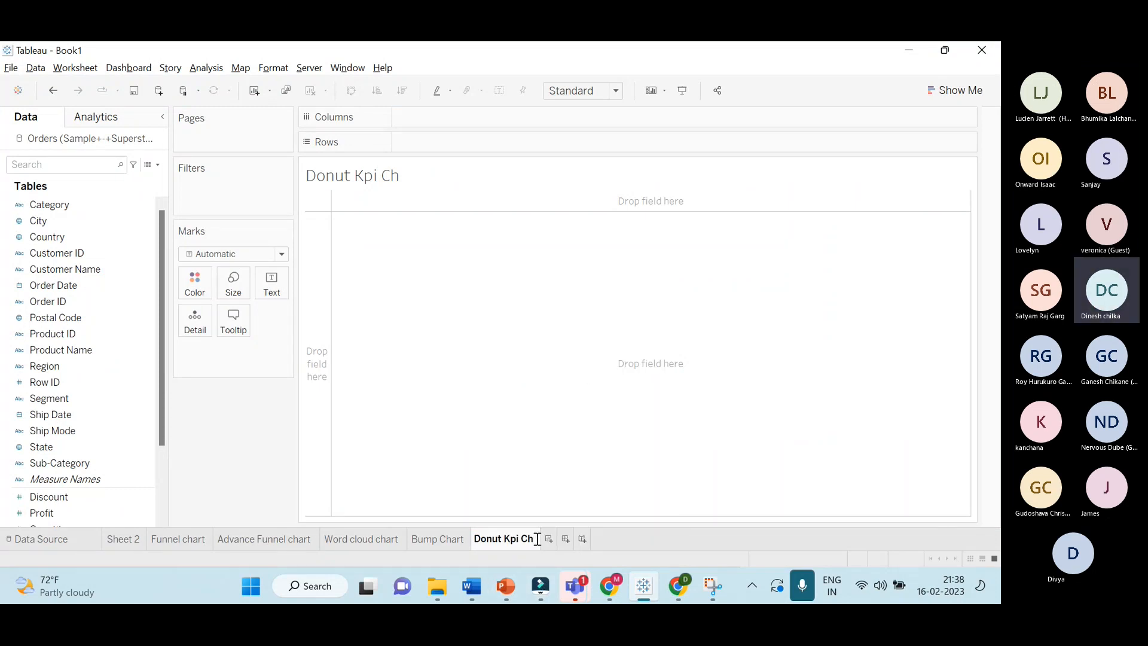
text(art)
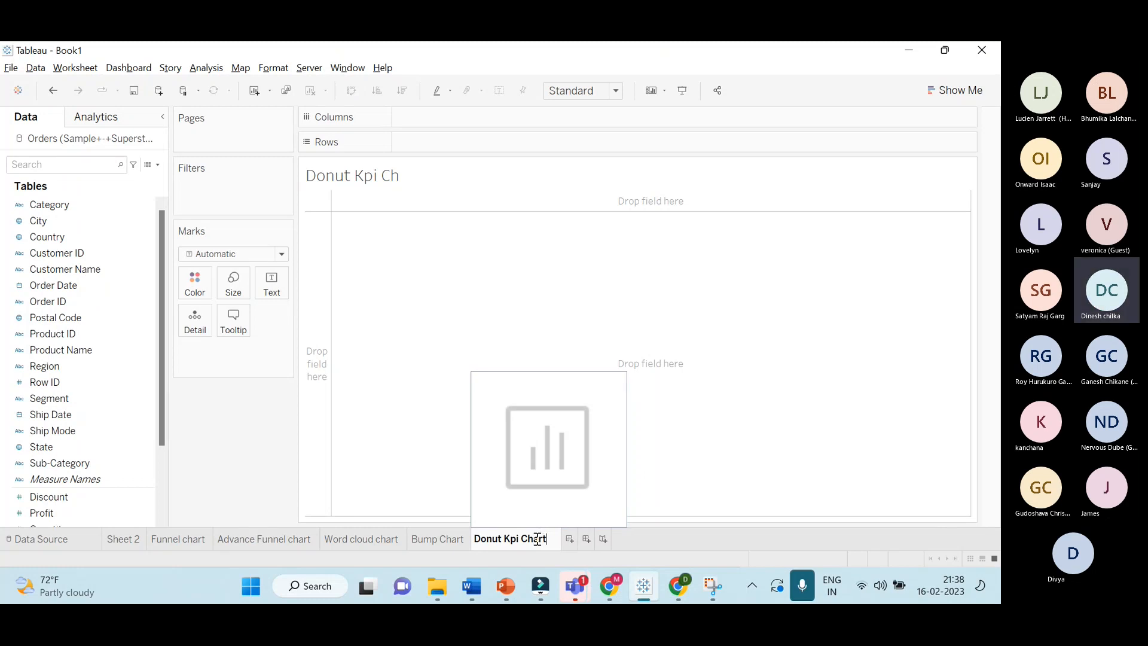
key(Return)
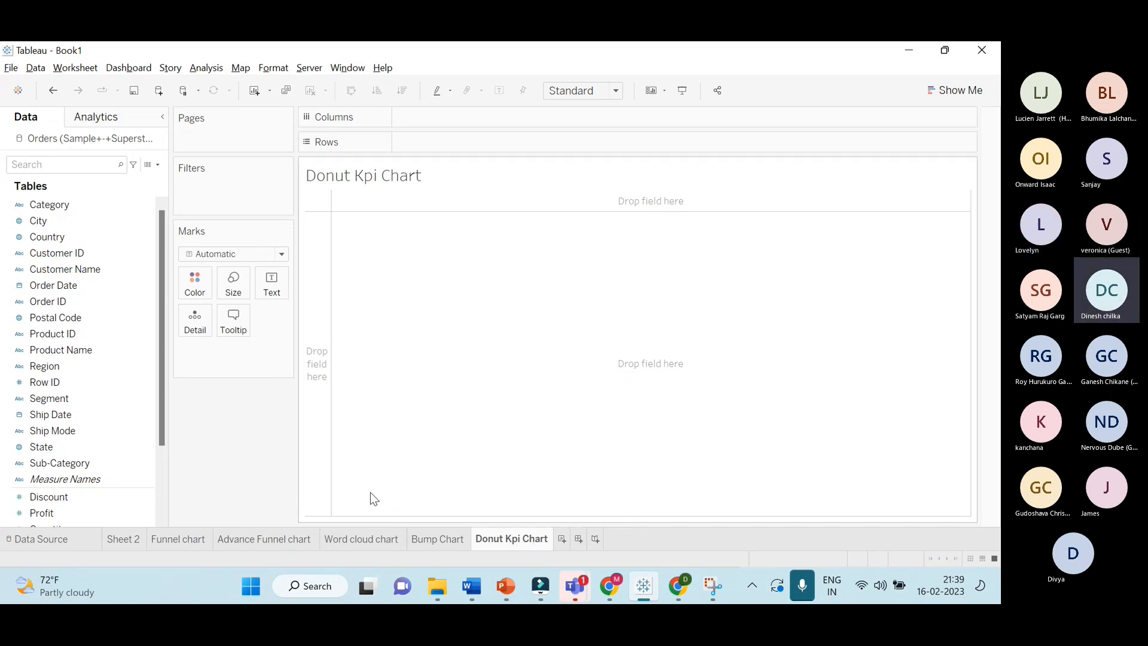
Add two ad hoc calculations with the value 0 side by side on Rows
mouse_move(531, 544)
double_click(443, 143)
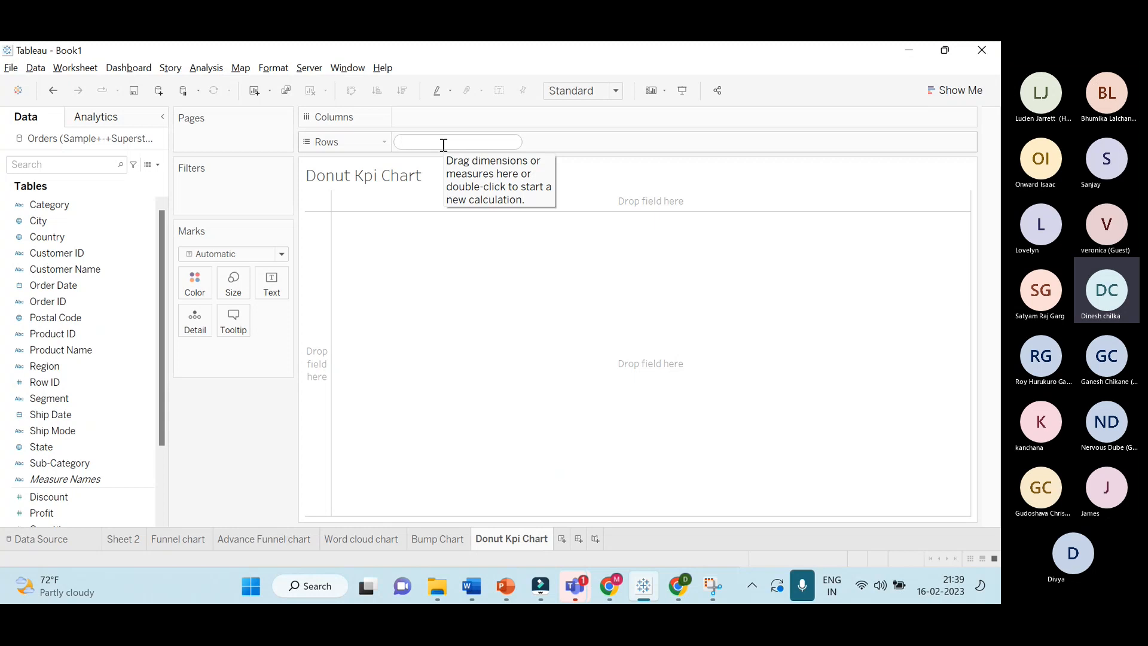
text(0)
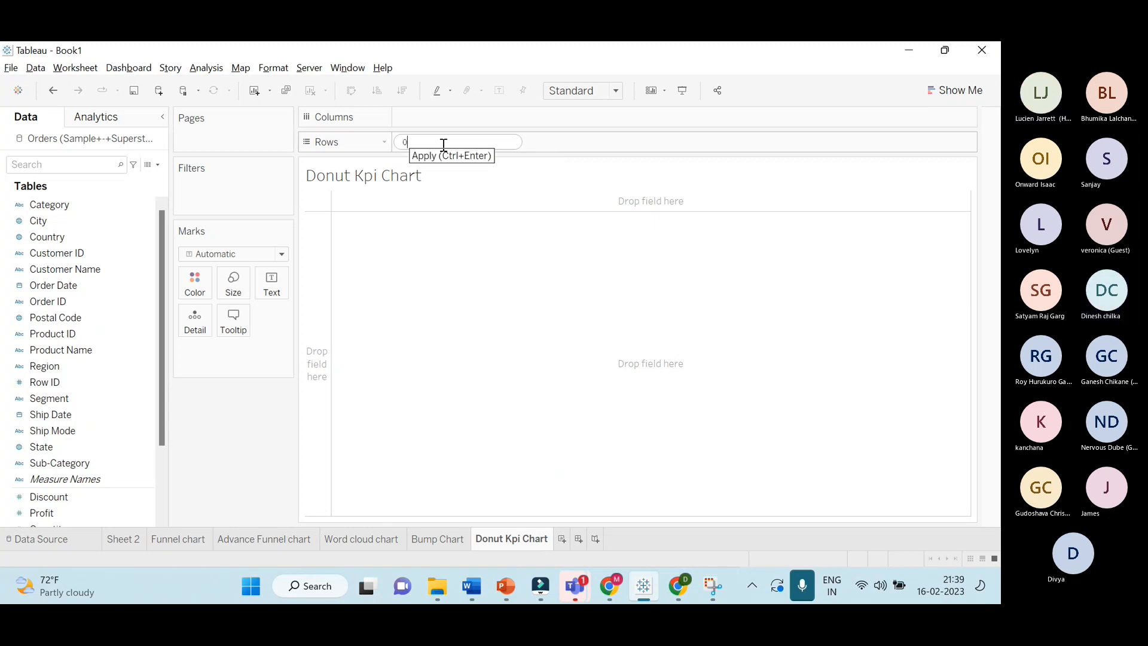
click(481, 246)
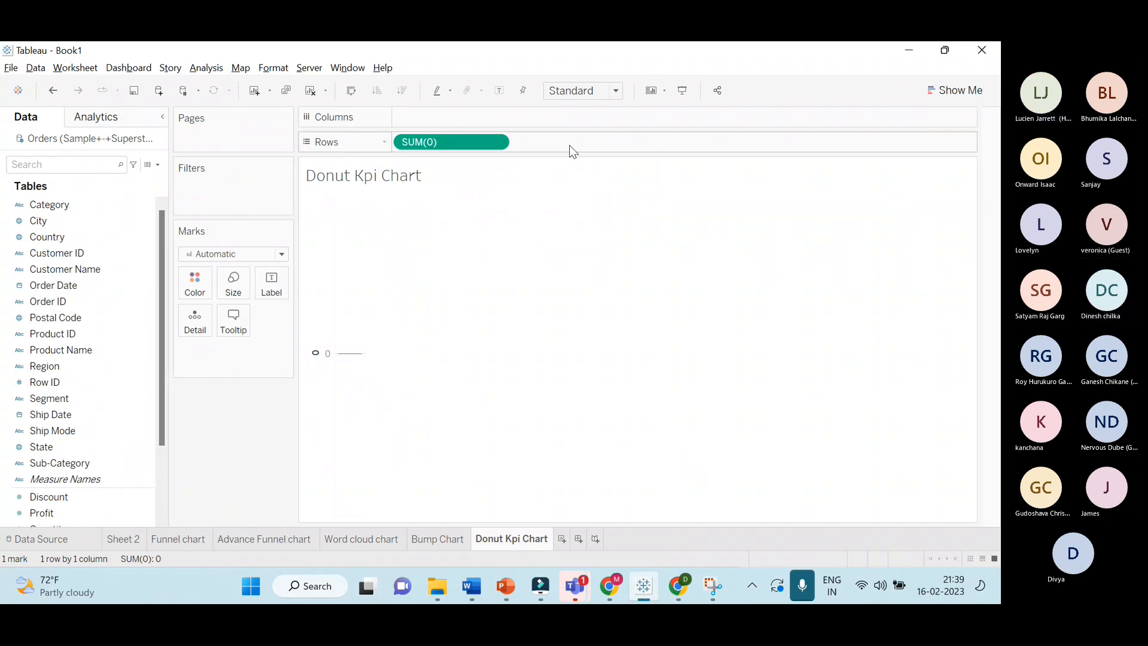
double_click(552, 141)
text(0)
key(Return)
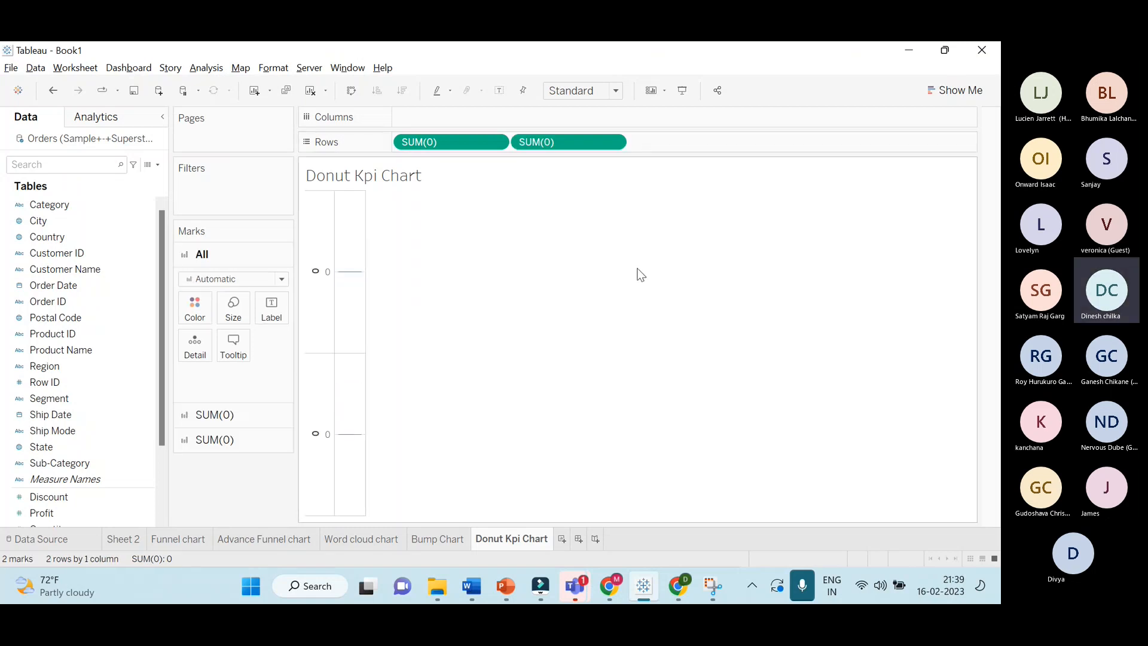
Set the mark type of all marks to Pie
click(282, 279)
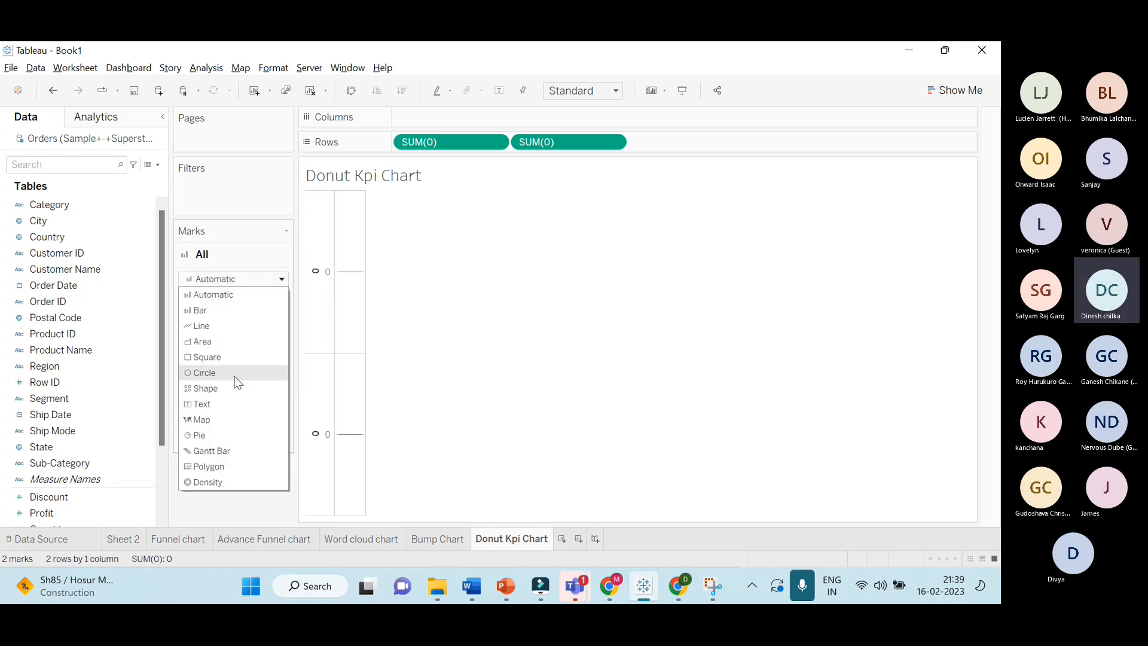
click(201, 435)
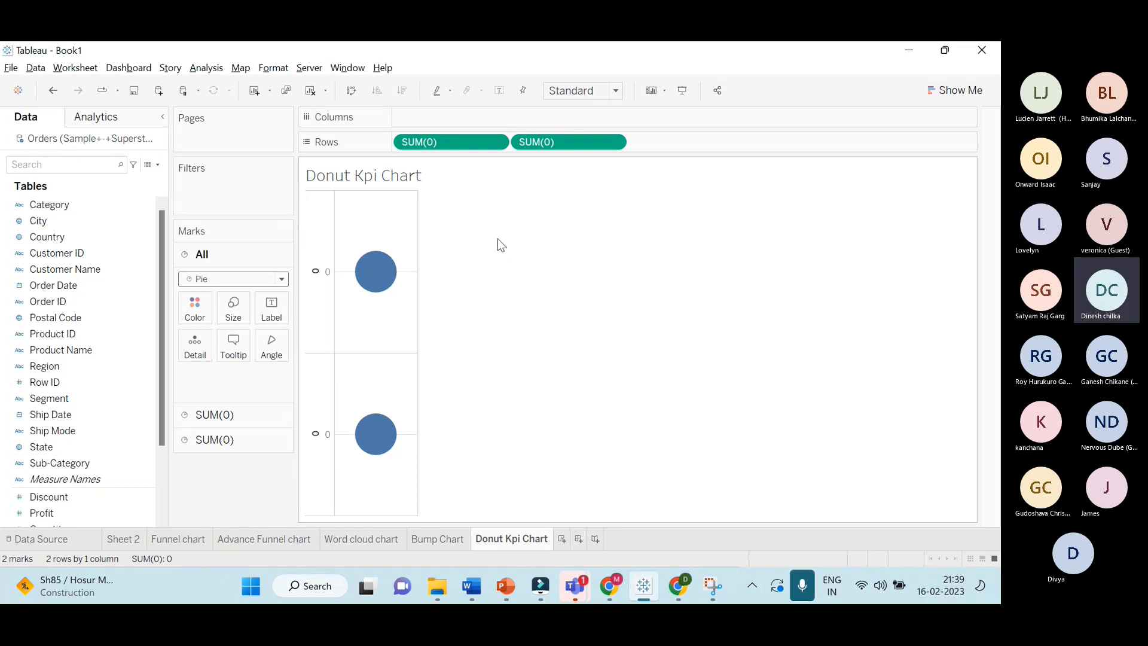
Remove both SUM(0) calculations from Rows
drag(436, 143, 293, 433)
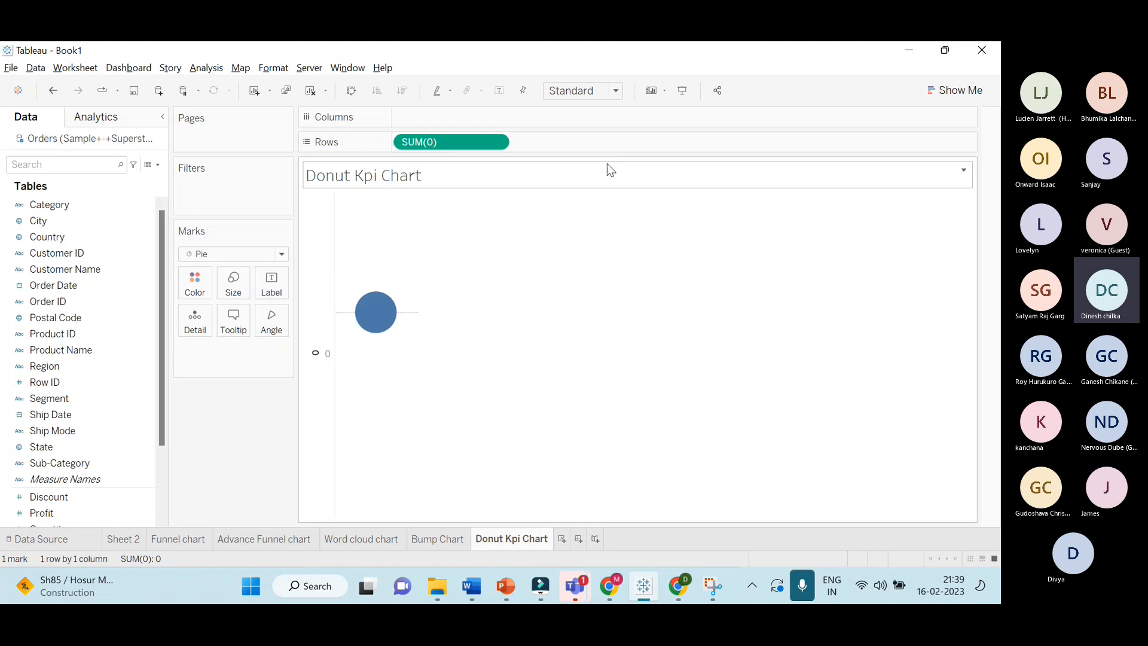
drag(464, 145, 209, 416)
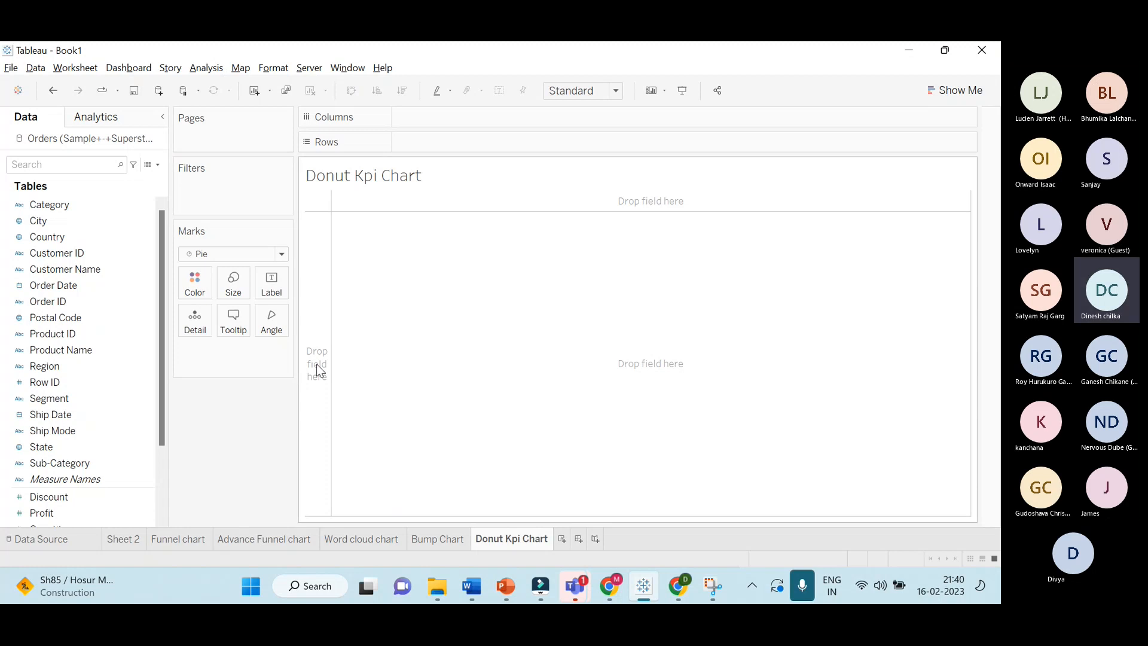
Add two separate ad hoc calculations with the value 0 to Rows
double_click(436, 141)
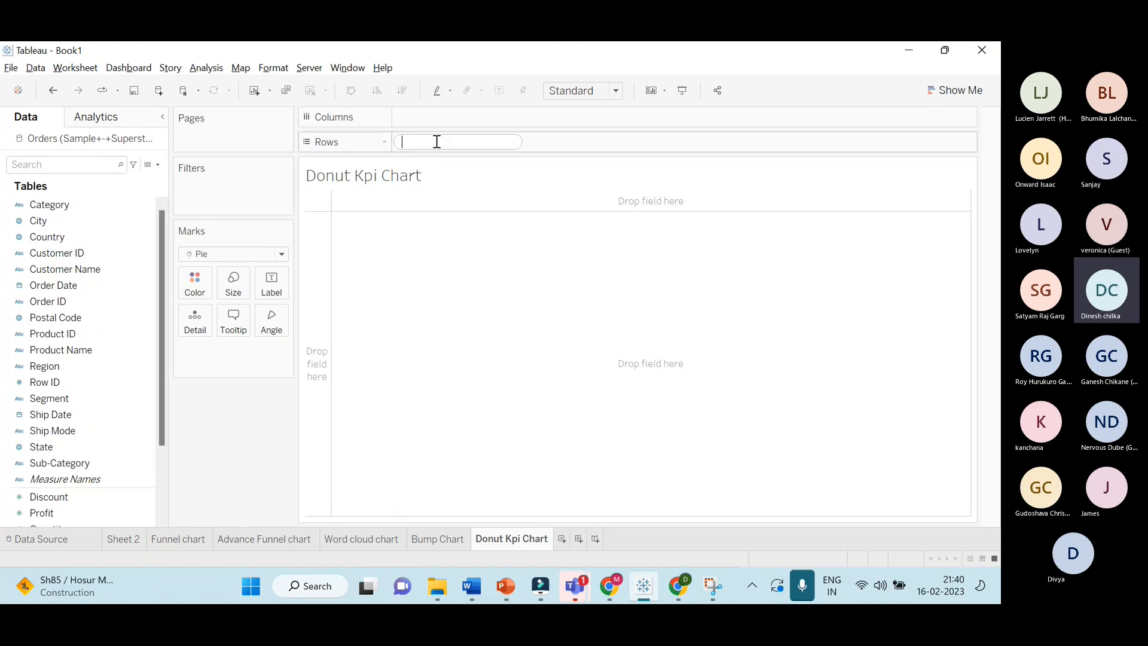
text(0)
key(Return)
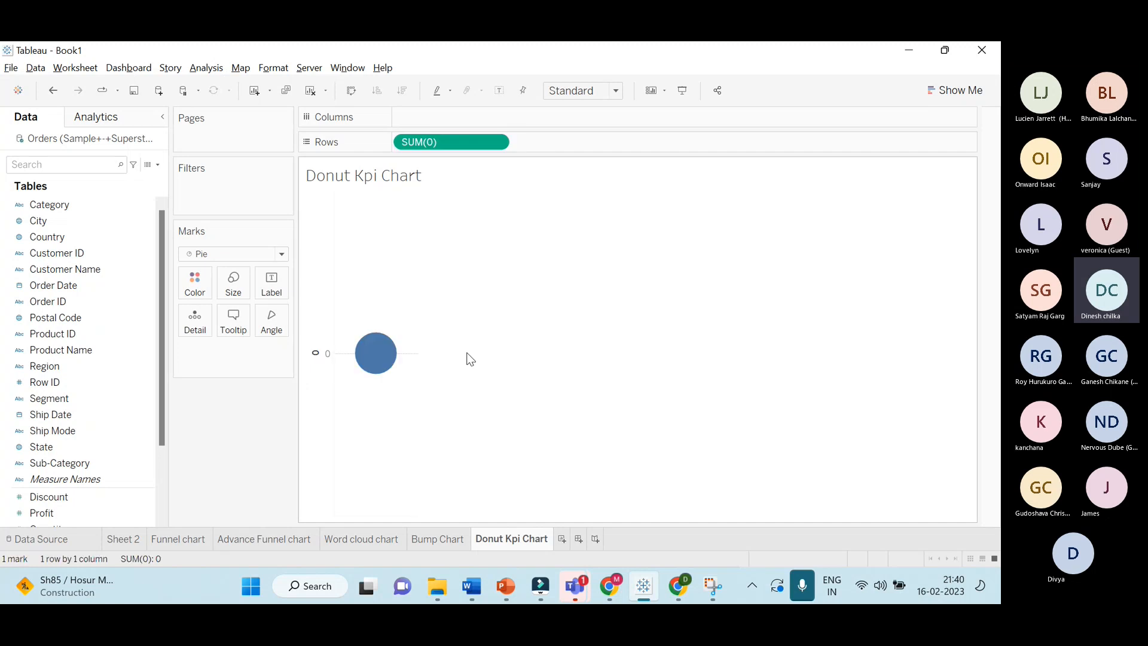
double_click(588, 144)
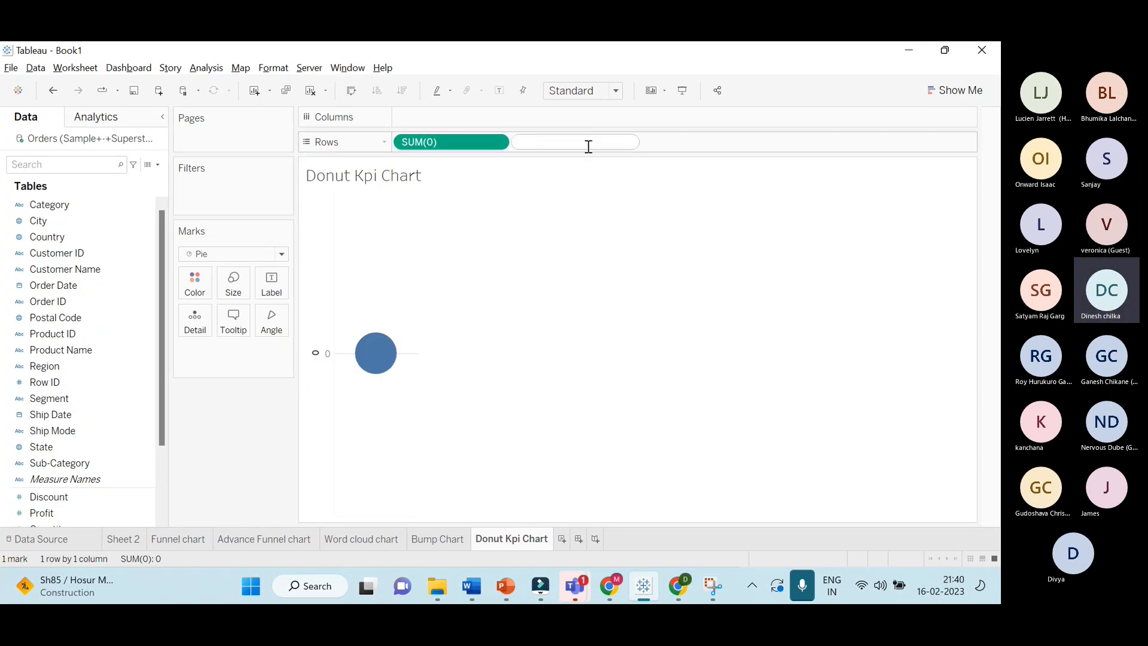
text(0)
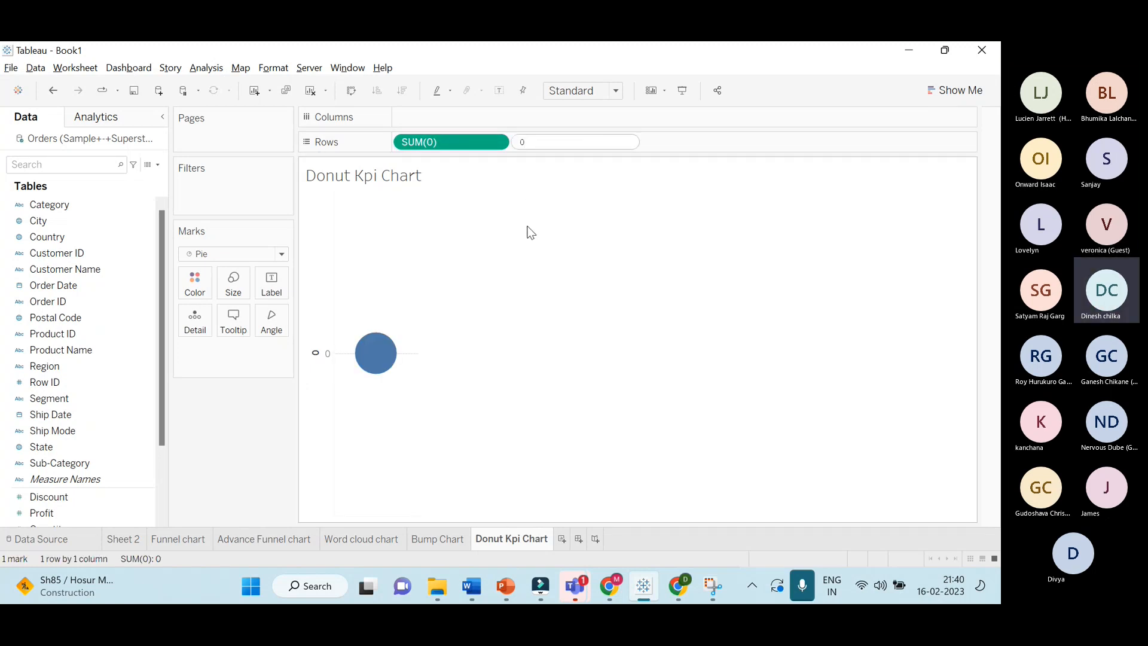
key(Return)
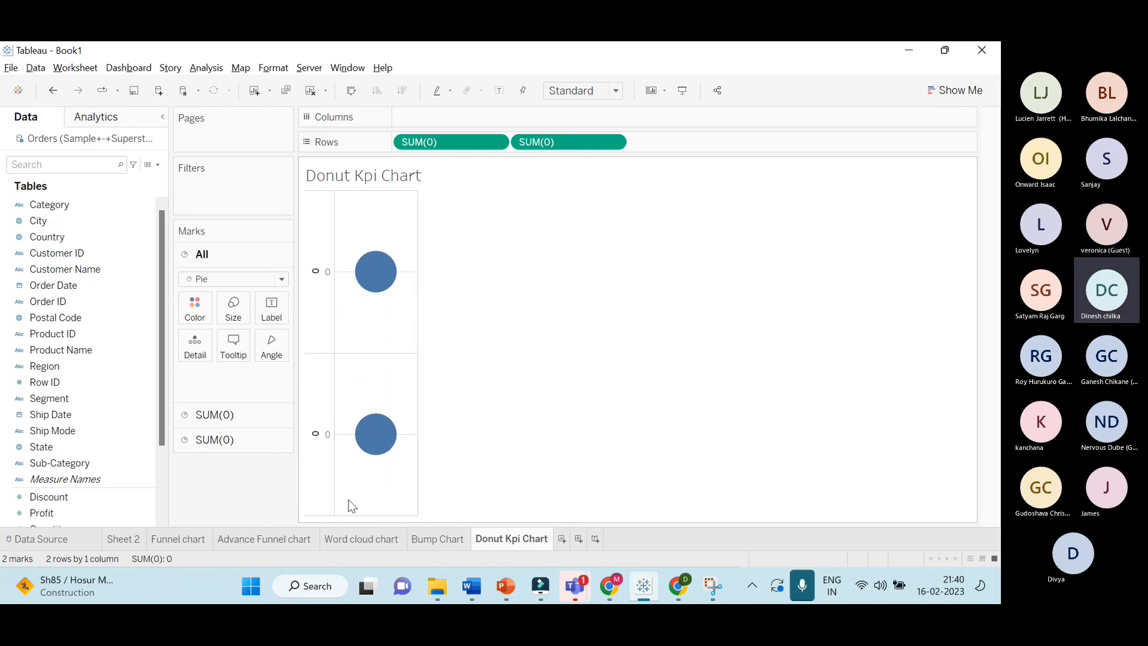
Shrink the pie of the second SUM(0) so that it is smaller than the first one
click(250, 440)
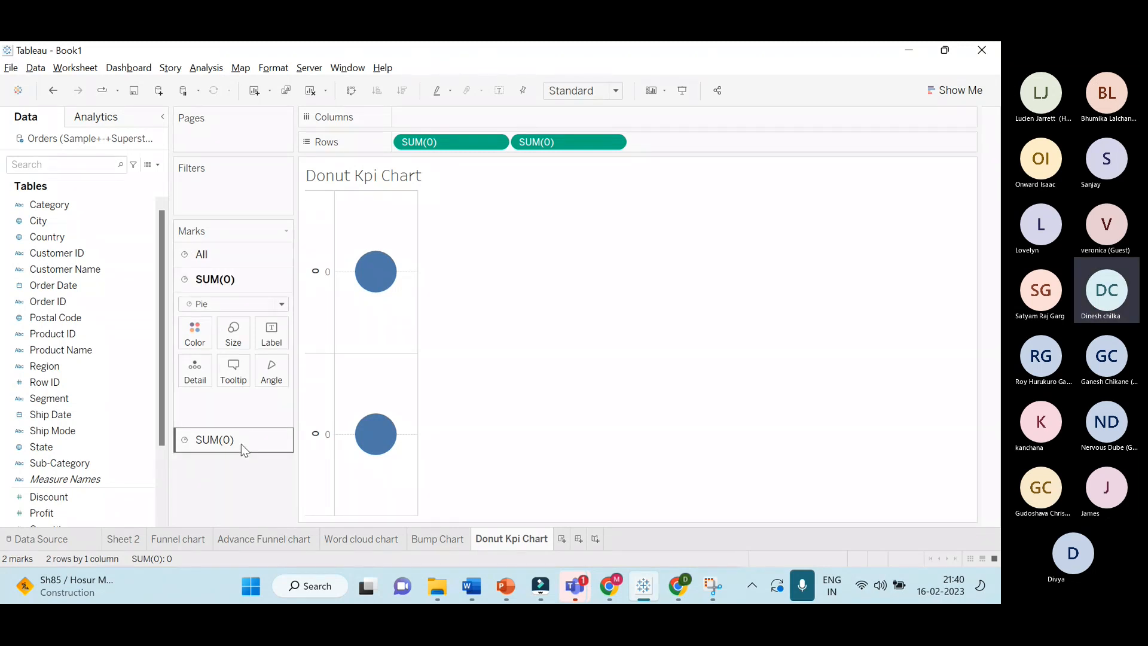
click(241, 444)
click(233, 358)
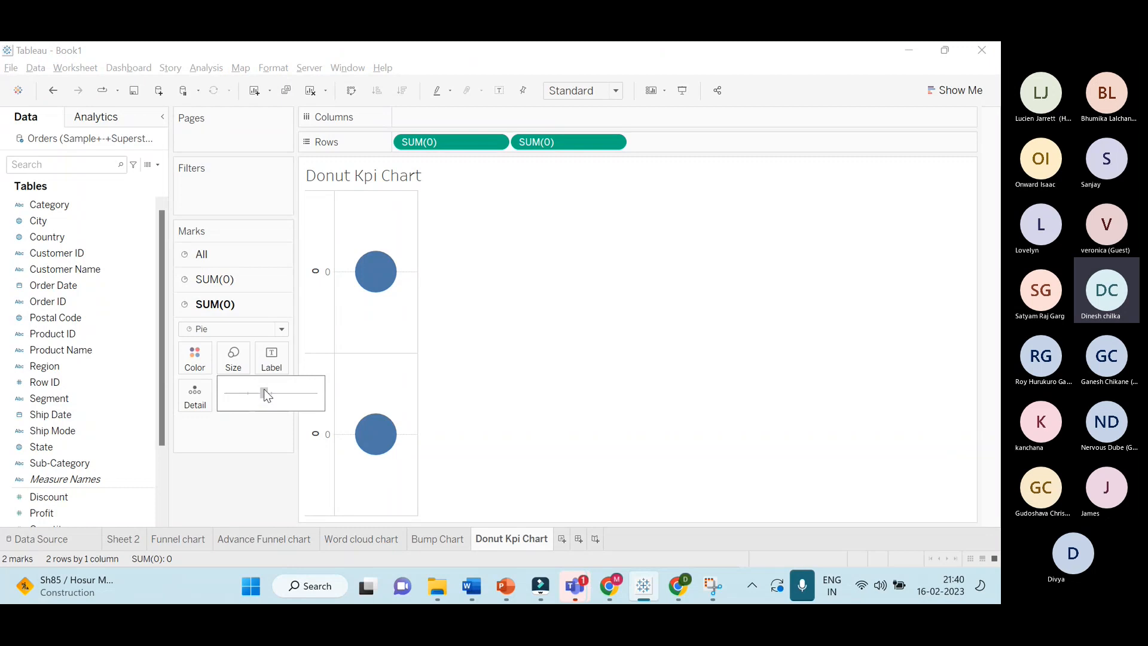
drag(263, 389, 264, 389)
click(244, 393)
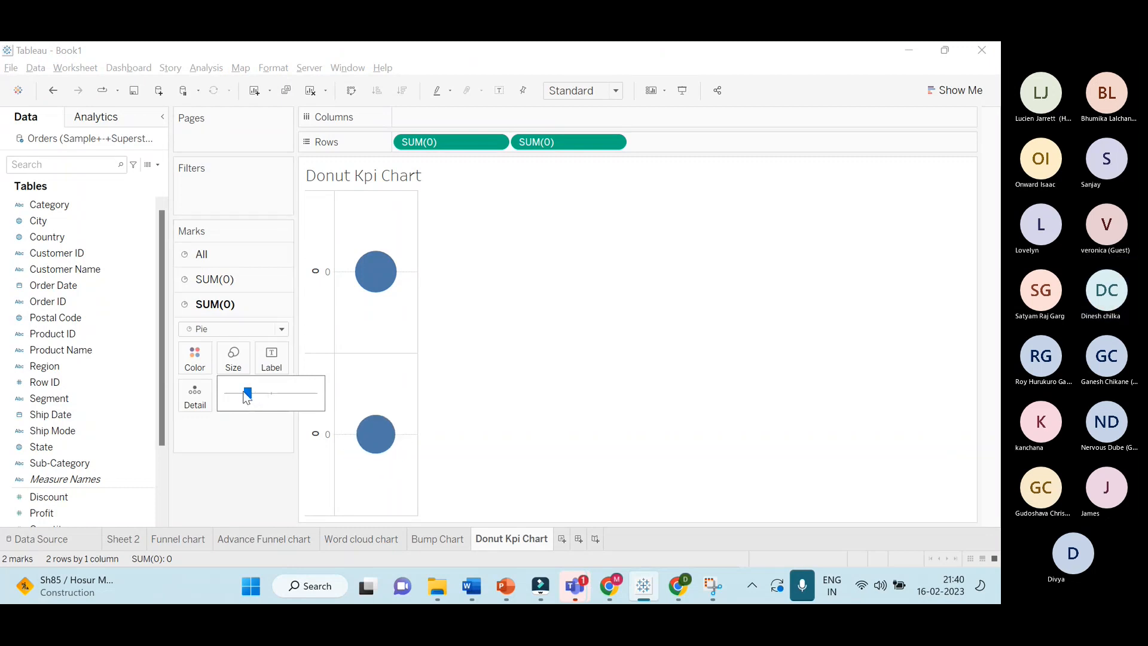
Enlarge the pie of the first SUM(0) to serve as the outer circle
click(256, 276)
click(256, 277)
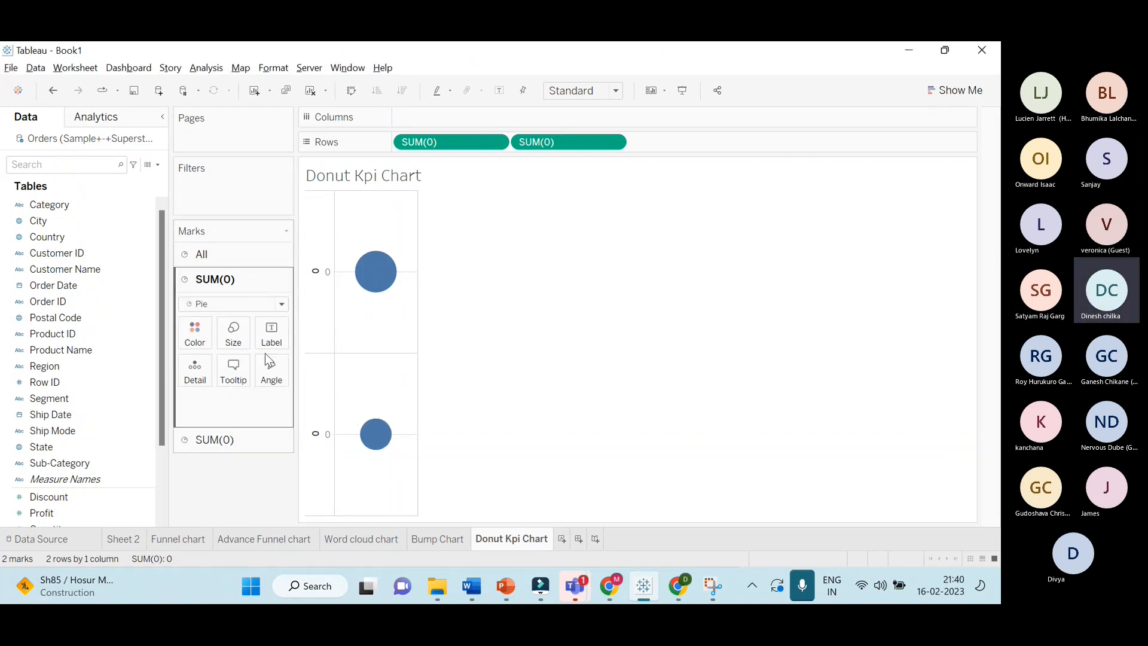
click(236, 335)
drag(260, 367, 272, 366)
Color the smaller pie of the second SUM(0) light pink
click(214, 441)
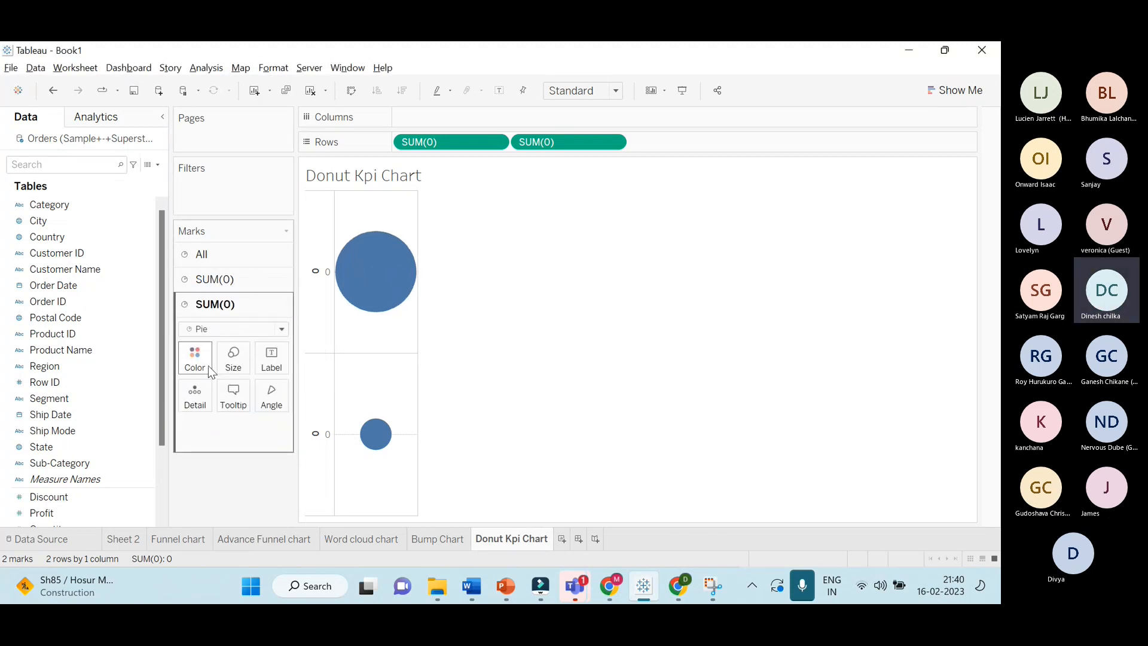
click(208, 365)
click(243, 211)
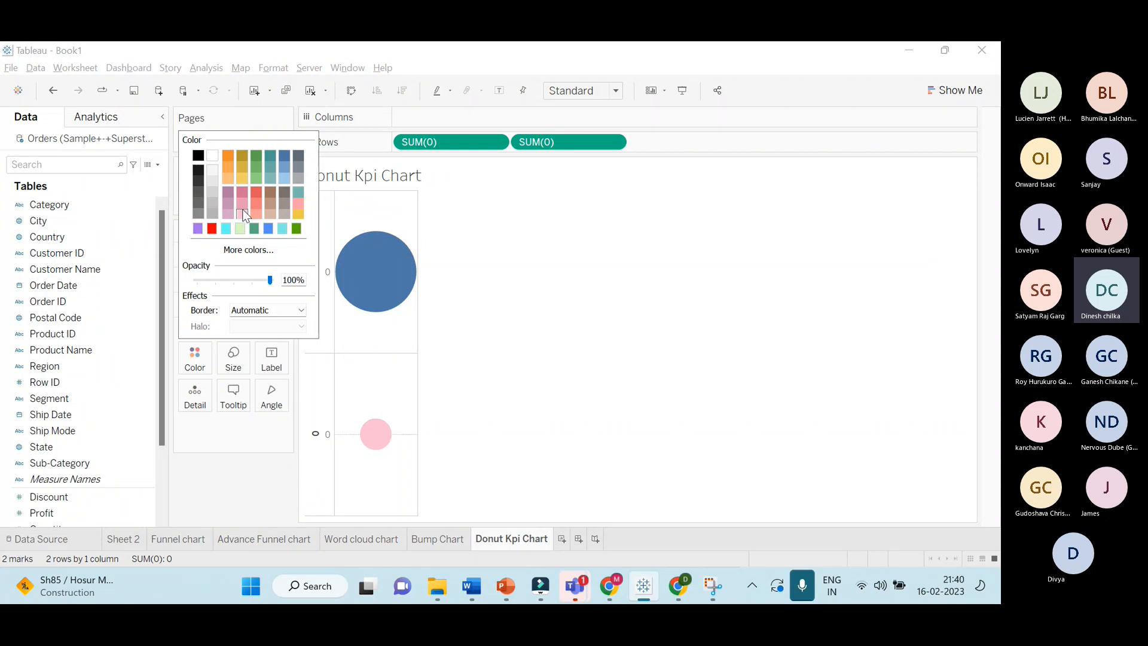
click(233, 483)
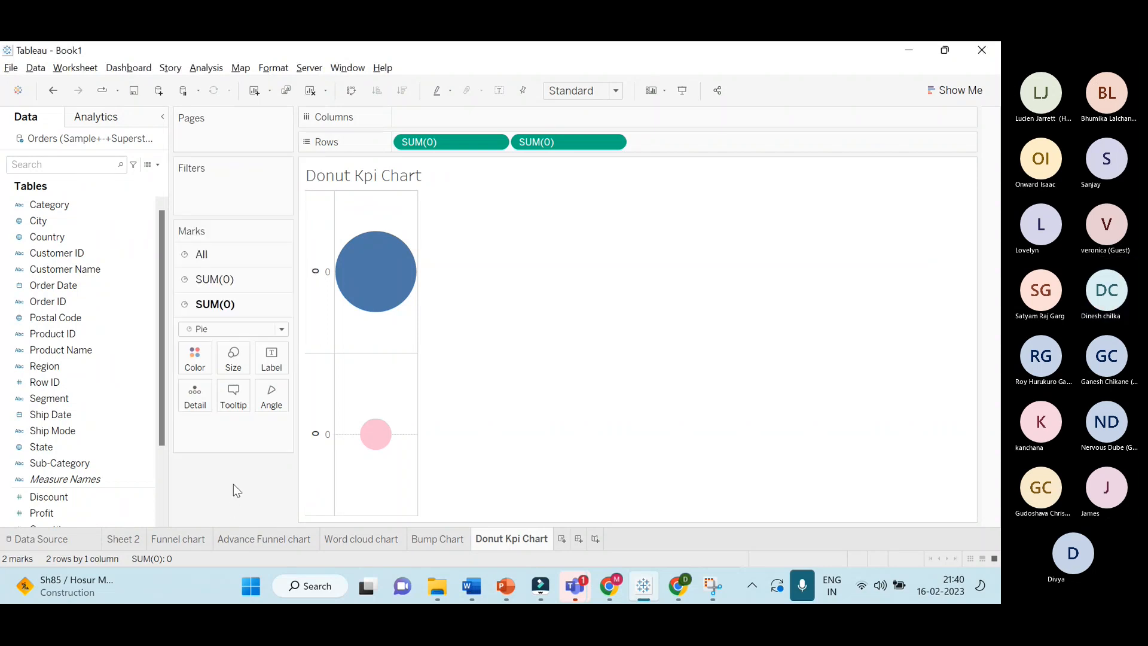
Overlay the two SUM(0) pies as a dual axis and fit the chart to Entire View
click(224, 279)
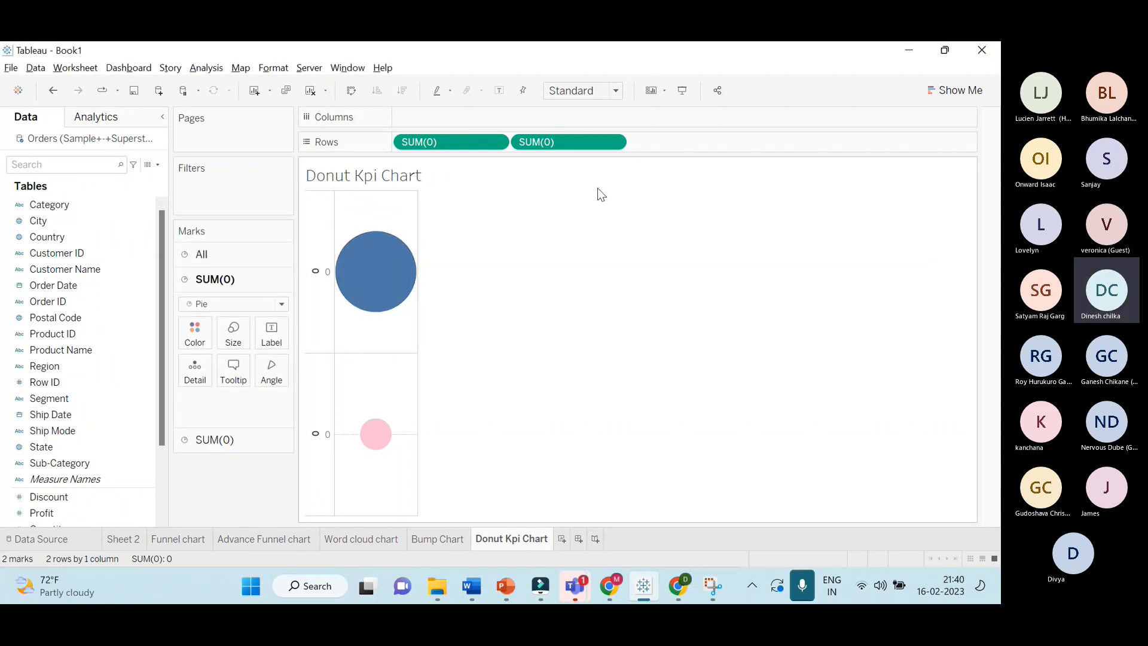
click(613, 141)
click(618, 366)
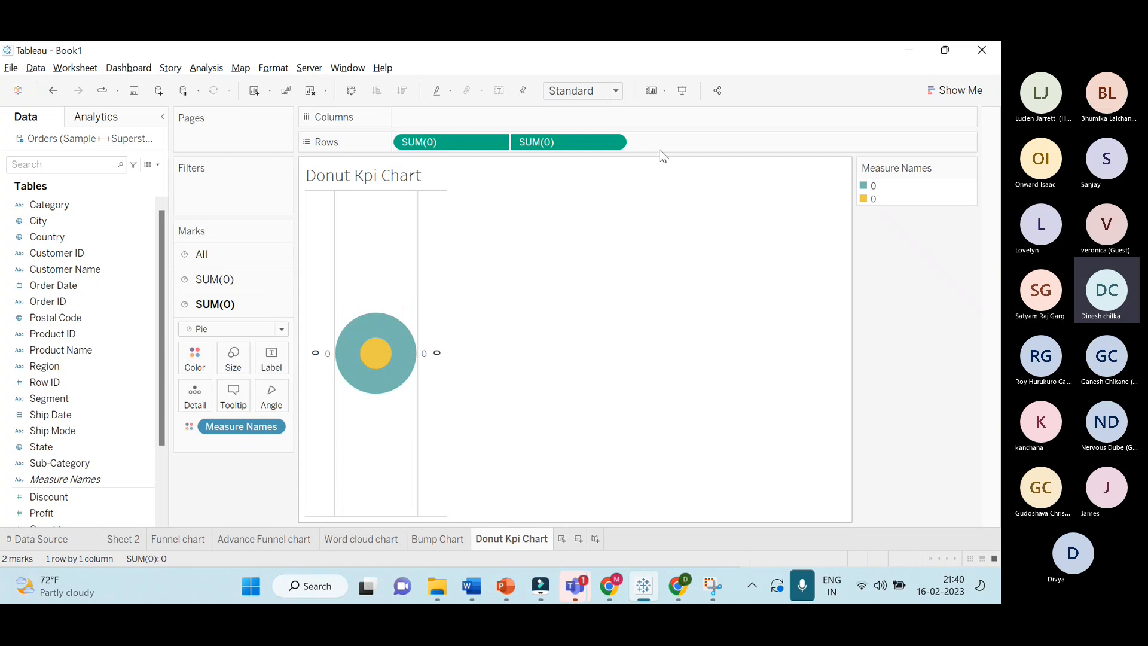
click(612, 93)
click(615, 144)
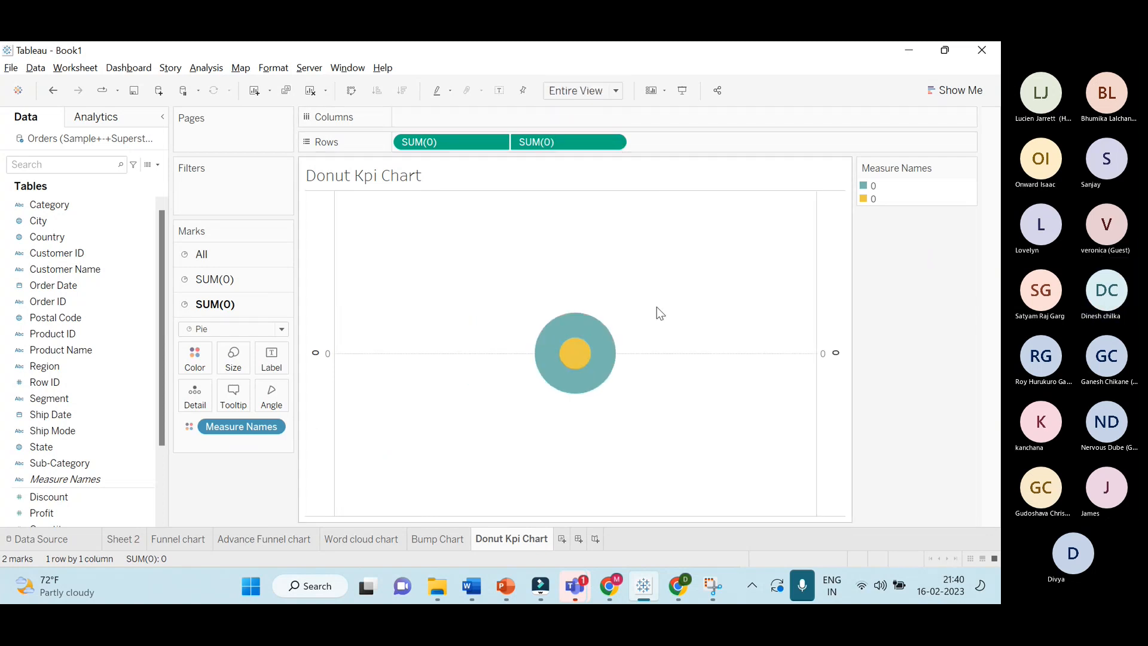
Enlarge the inner pie to narrow the ring, and make the outer pie slightly bigger
click(239, 363)
drag(245, 393, 257, 393)
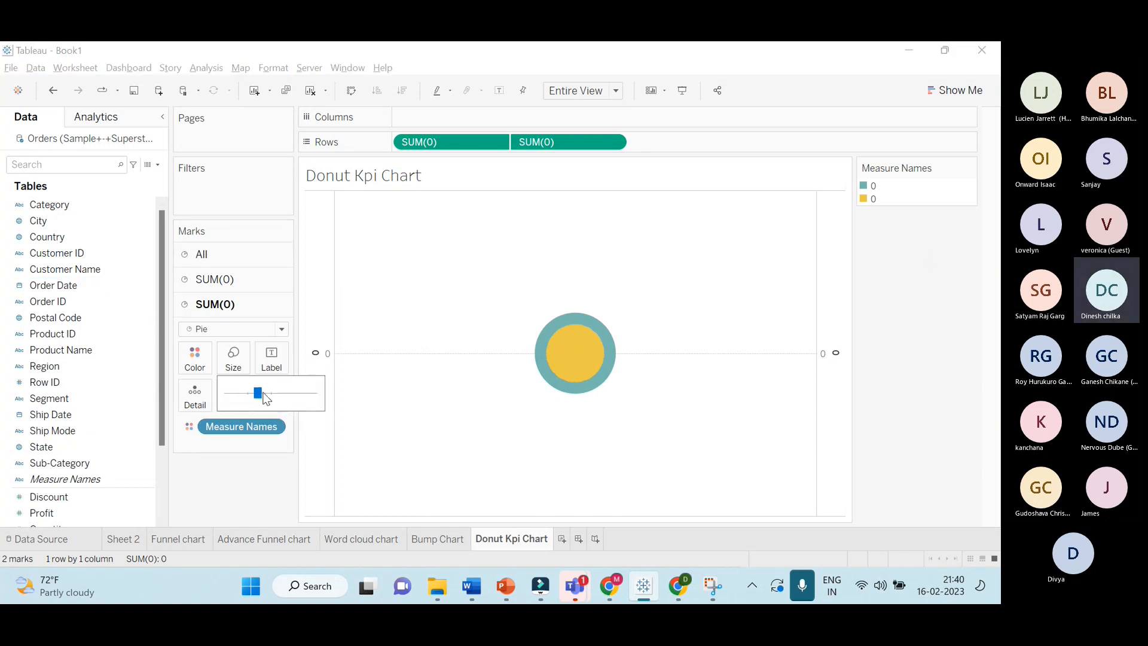
click(235, 280)
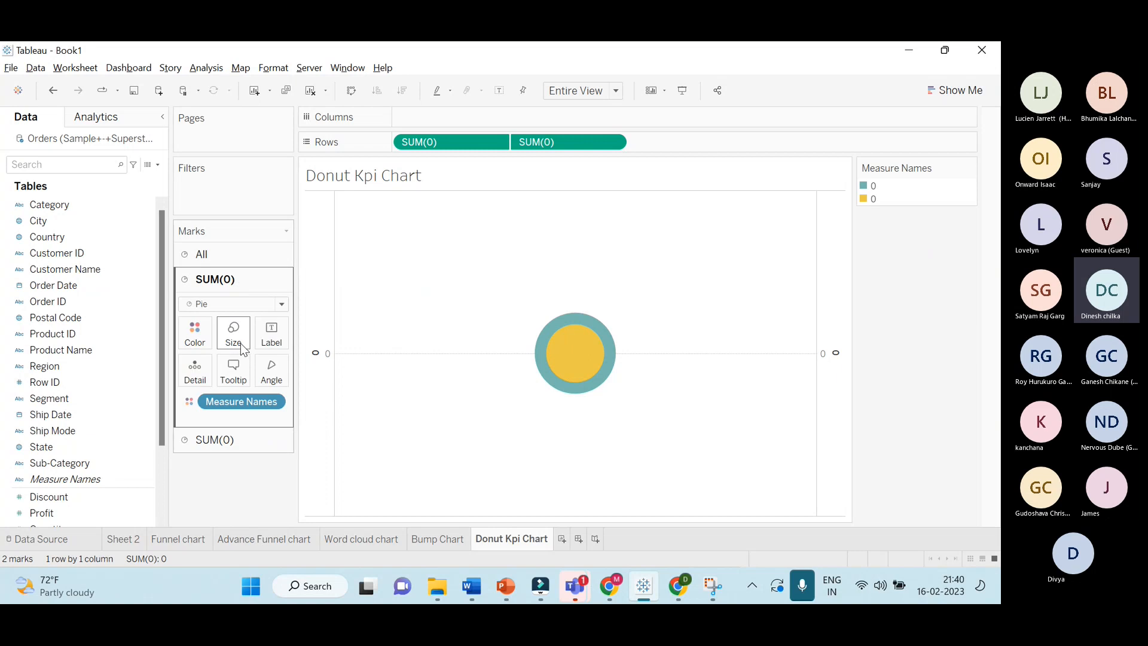
click(241, 346)
drag(270, 368, 272, 367)
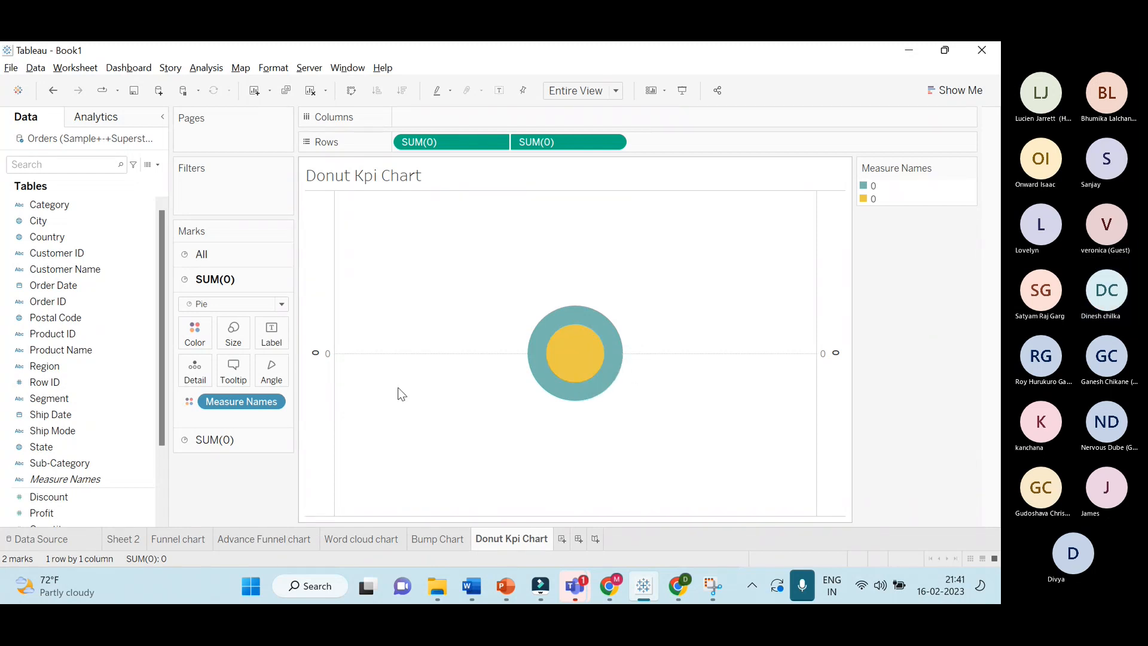
Change the inner pie's Measure Names color to white (#ffffff) to form the donut hole
click(250, 446)
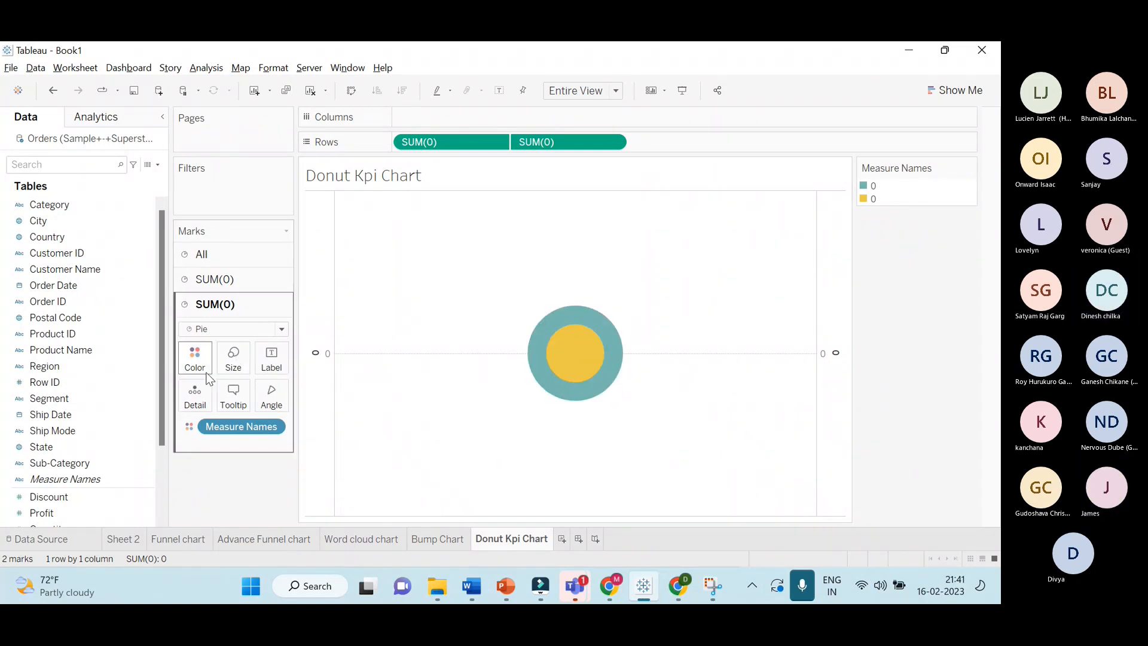
click(570, 365)
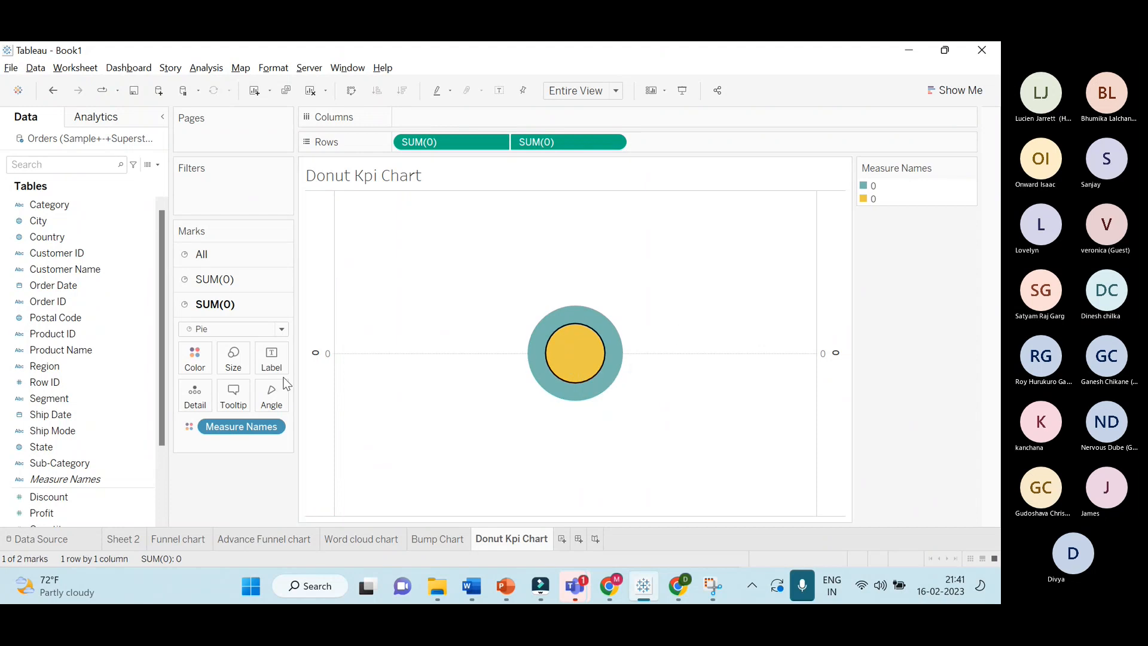
click(196, 362)
click(230, 403)
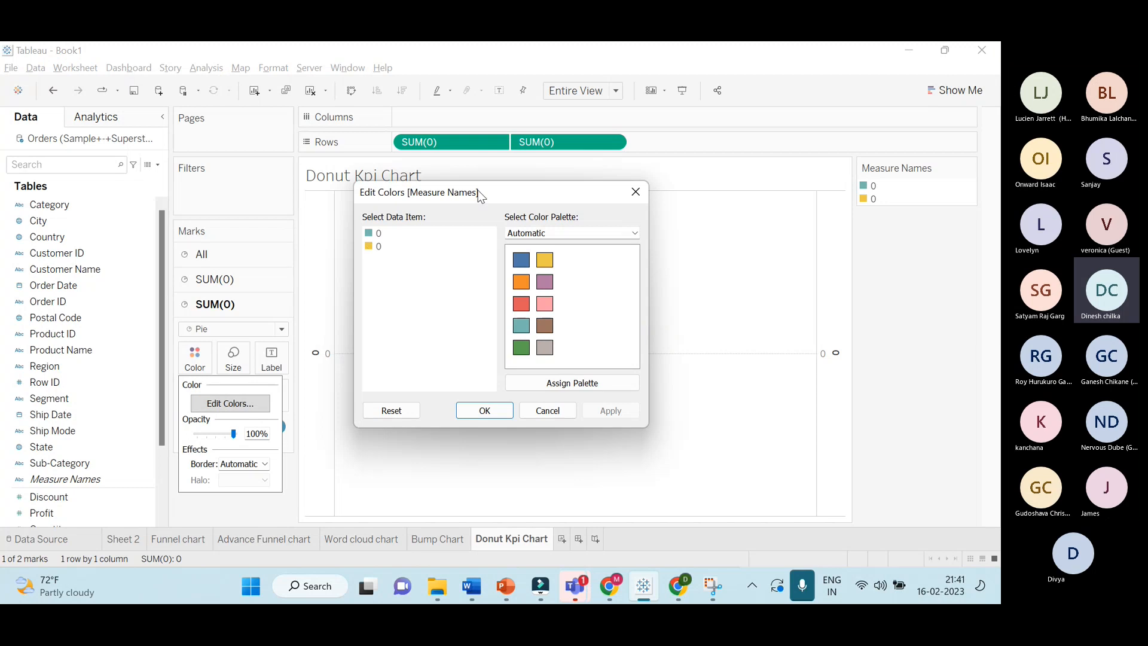
drag(481, 192, 329, 178)
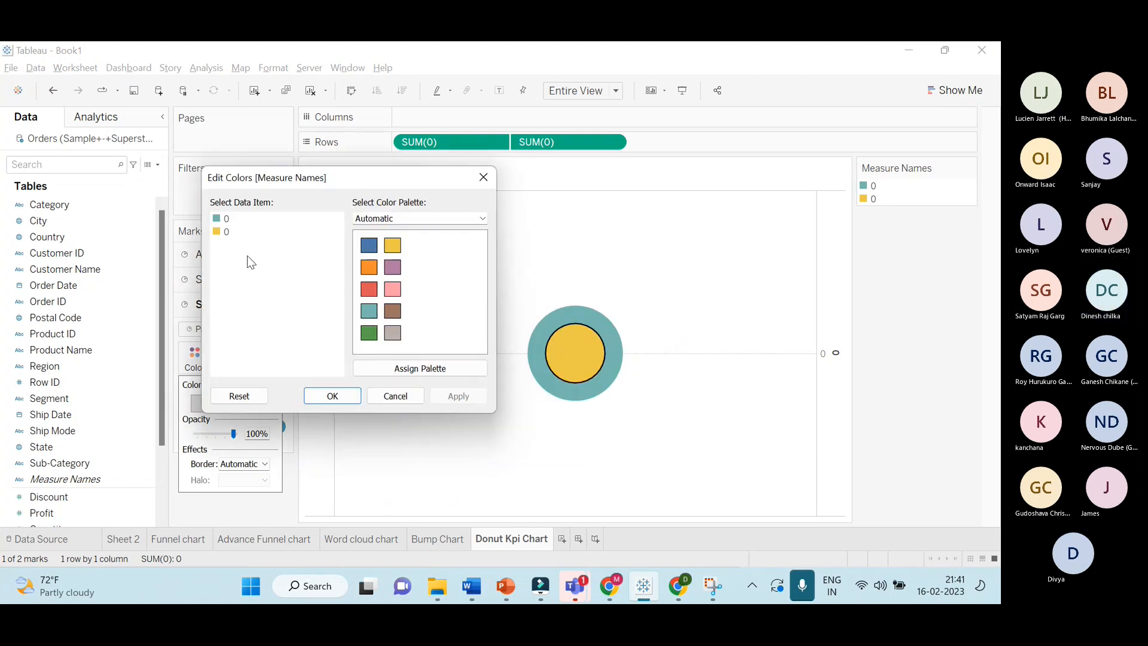
double_click(216, 232)
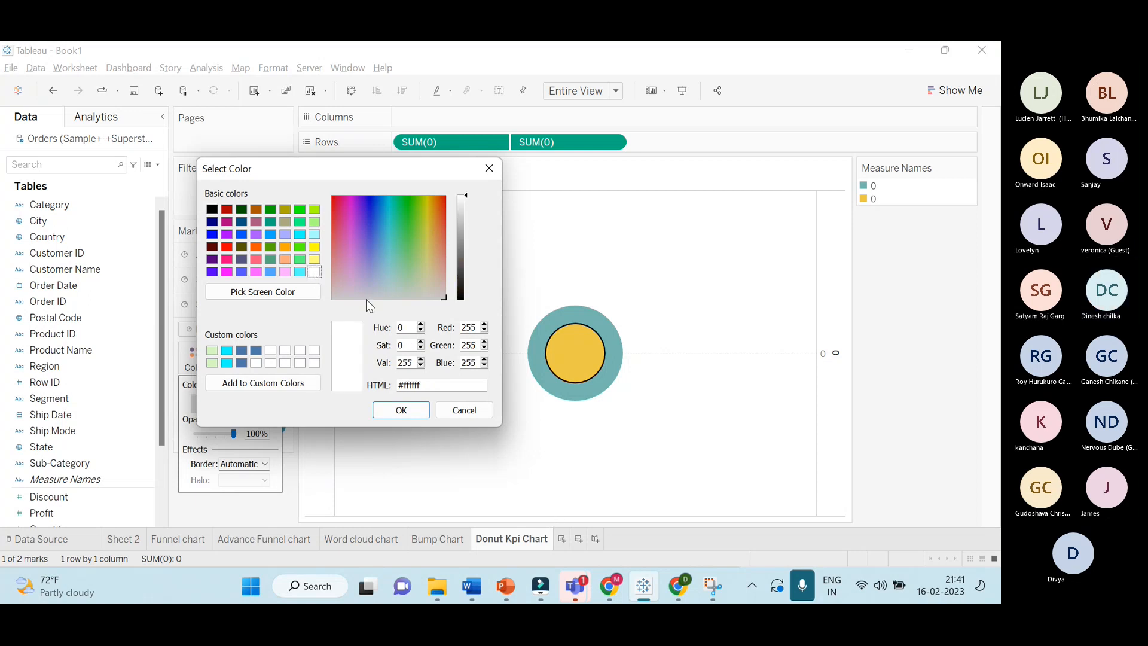
click(425, 410)
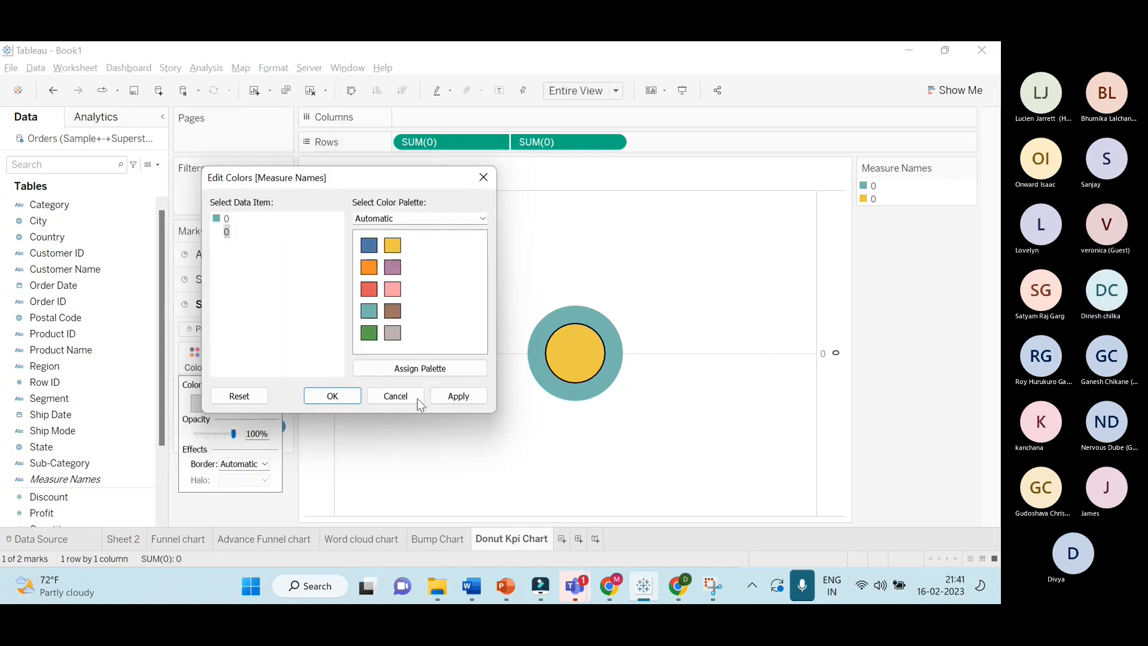
click(347, 399)
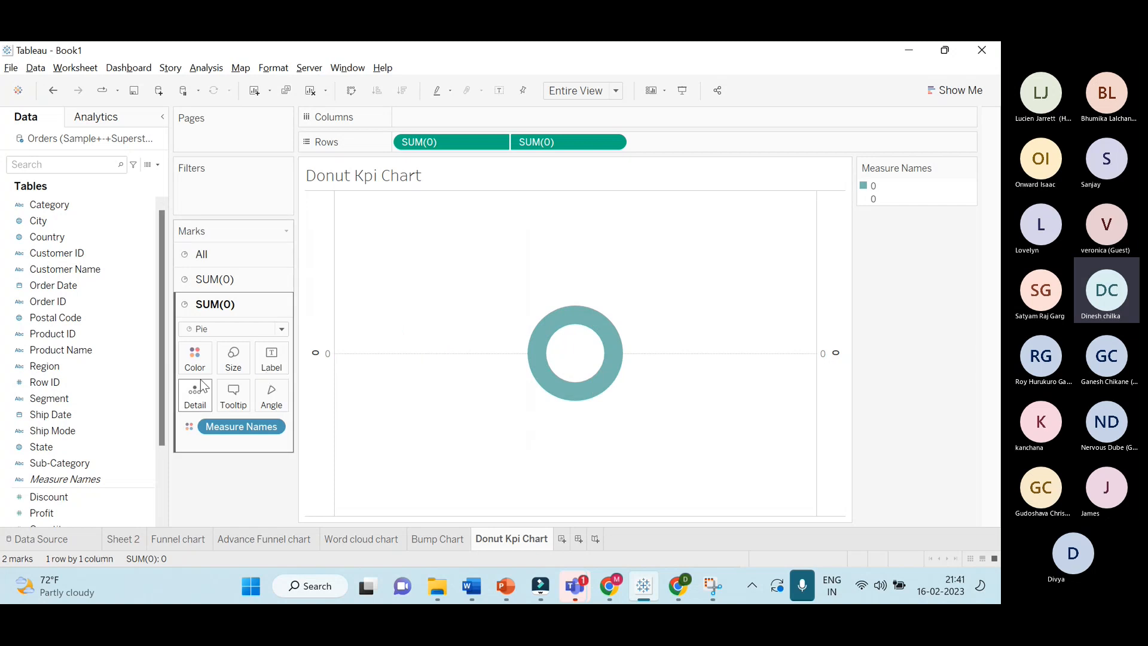
Give the white inner circle a black border
click(194, 359)
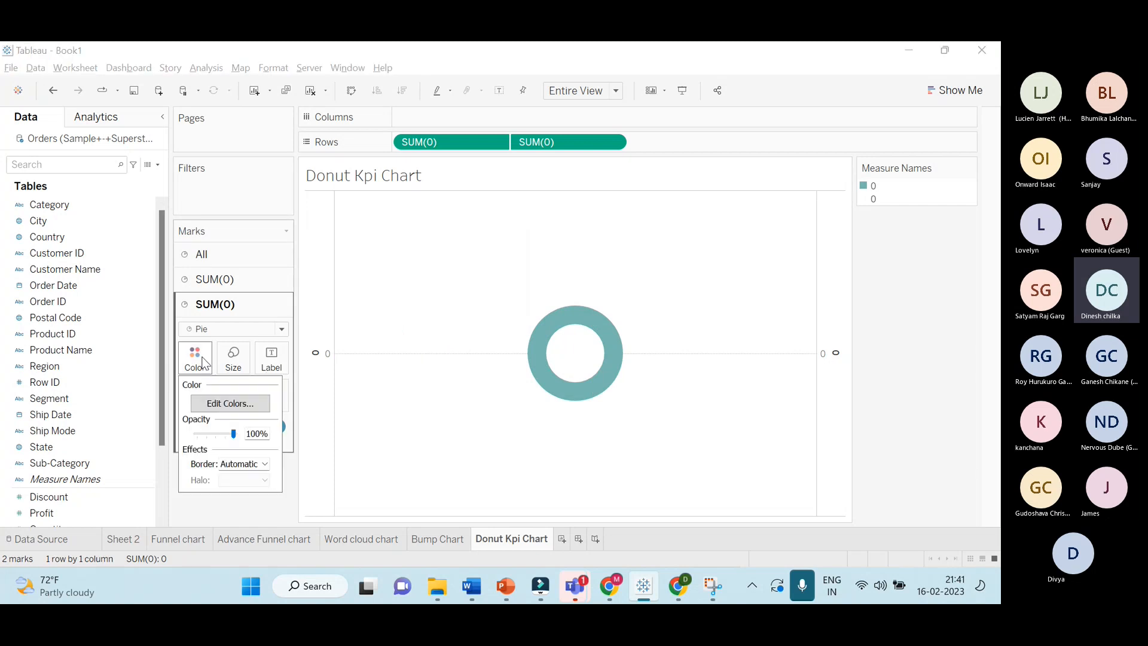
click(253, 470)
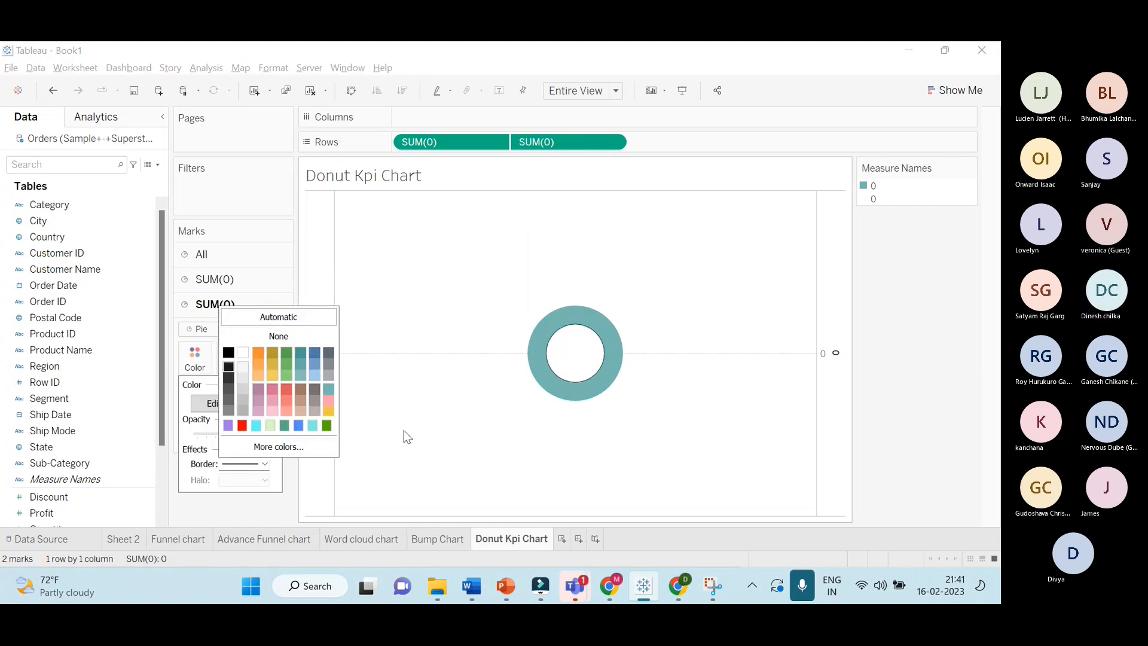
click(426, 436)
Give the outer pie of the first SUM(0) a black border
click(247, 278)
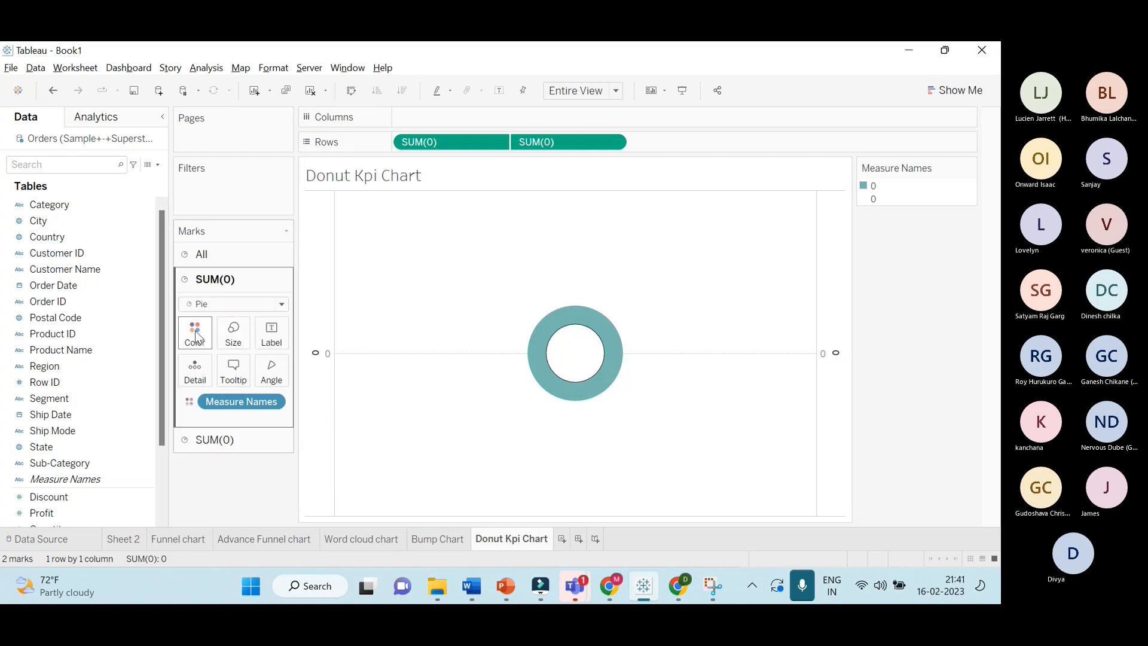
click(196, 336)
click(254, 440)
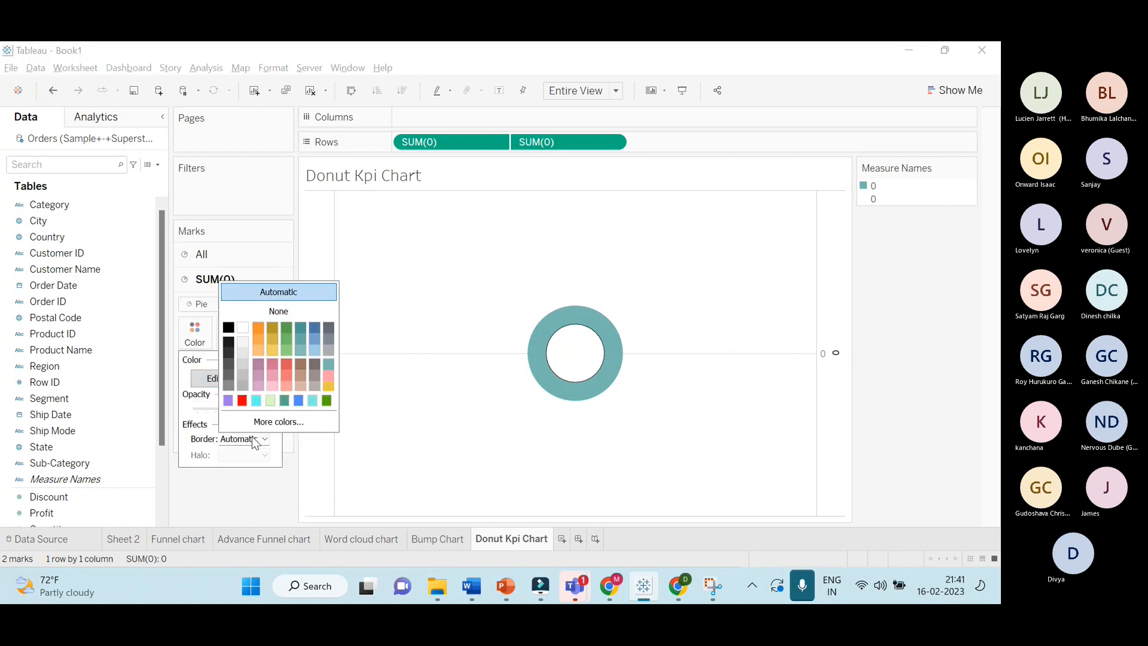
click(230, 339)
click(393, 389)
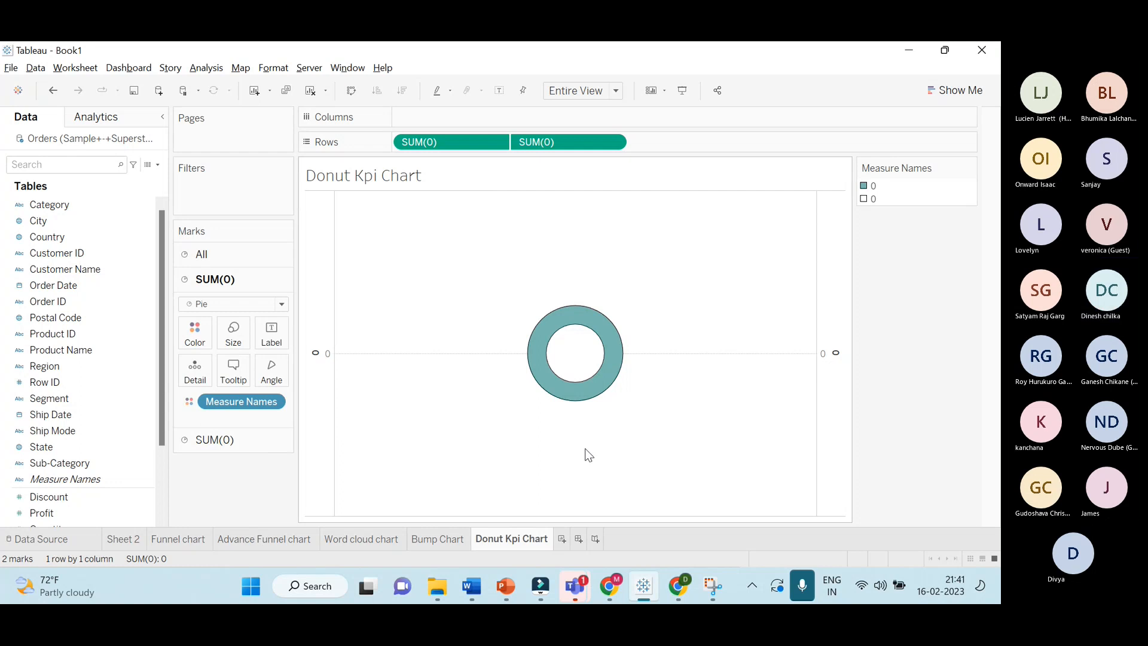
Change the outer ring's Measure Names color to bright green from the basic colors
mouse_move(603, 375)
click(195, 334)
click(249, 379)
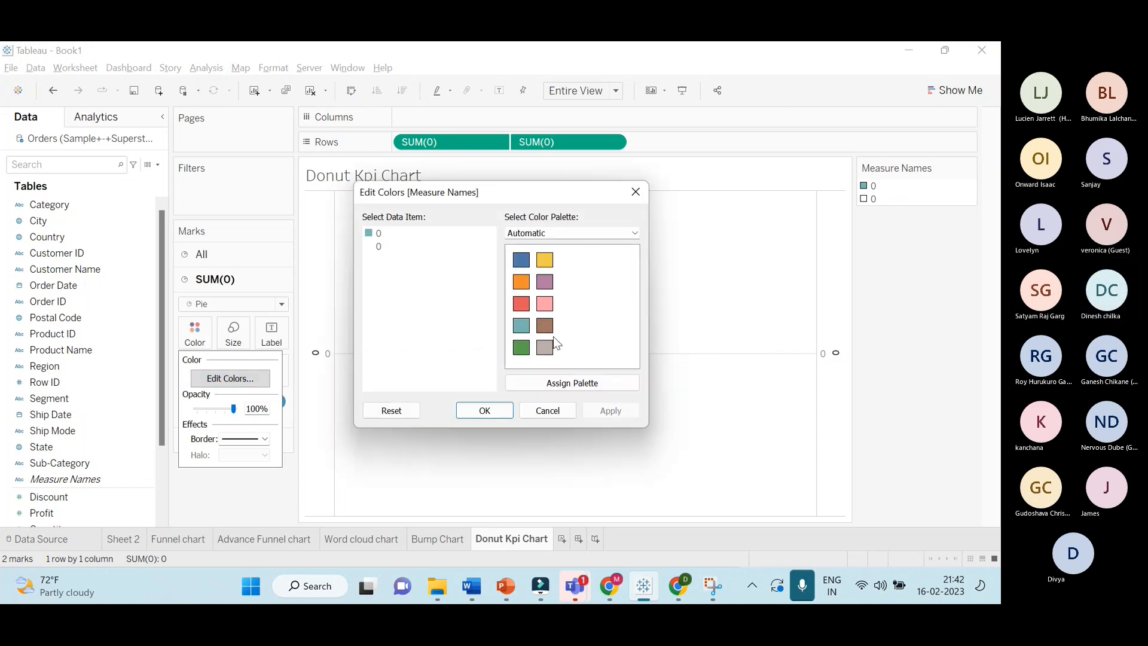
double_click(375, 233)
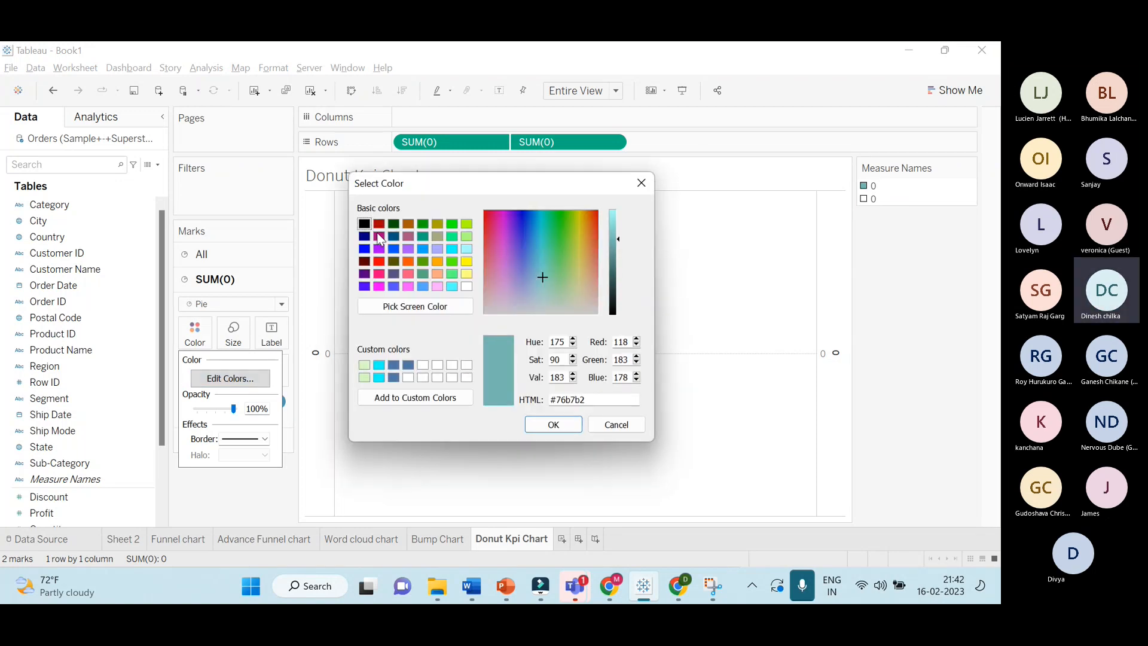
click(453, 261)
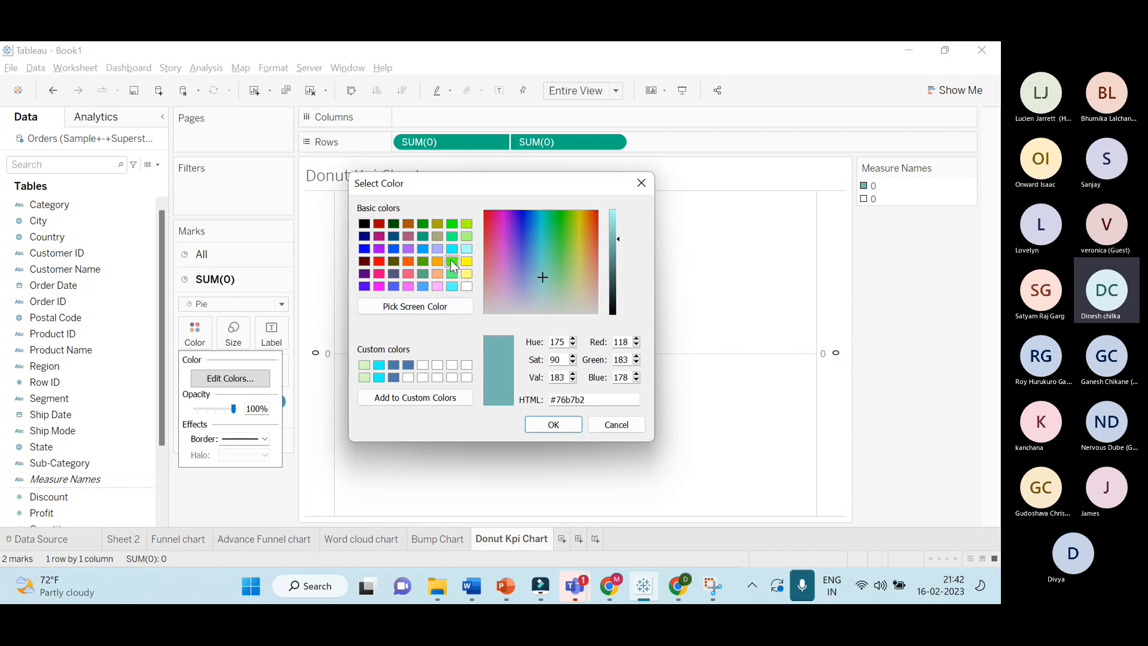
click(553, 424)
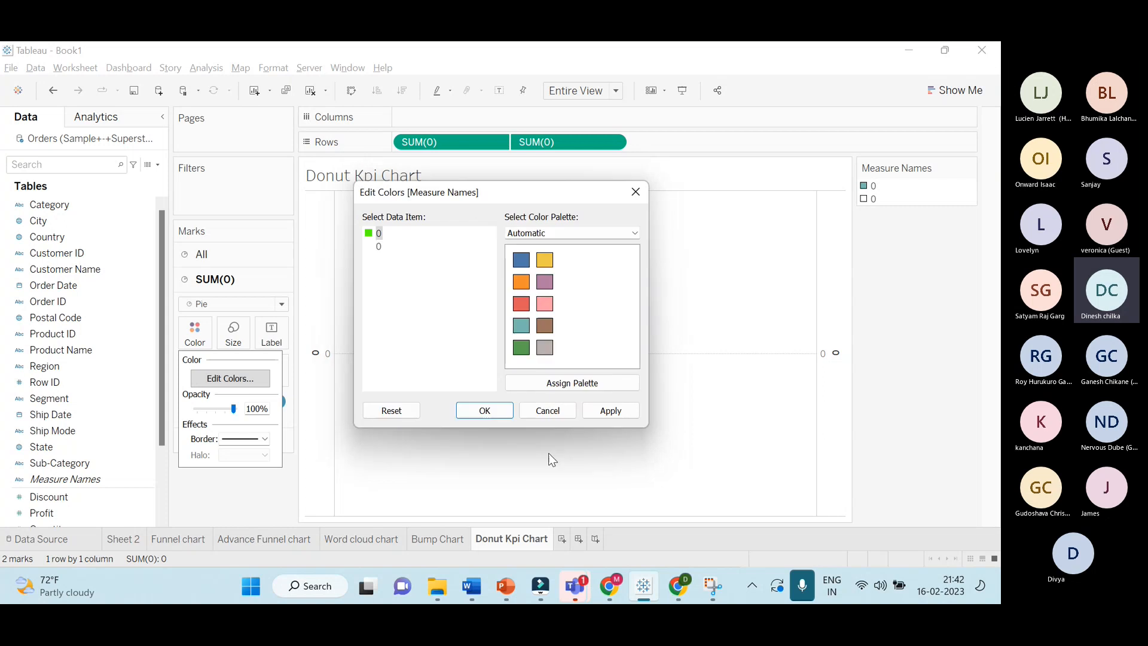
click(500, 412)
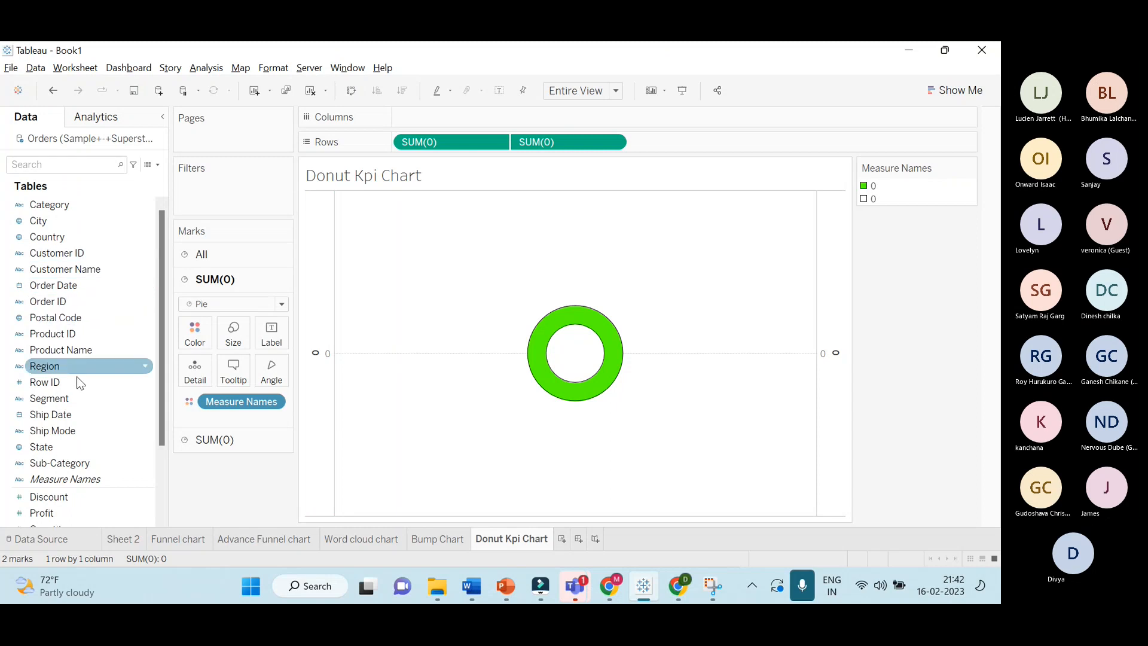
Make the All marks card active and split the donut into one per Segment across the columns
drag(73, 386, 190, 271)
click(206, 257)
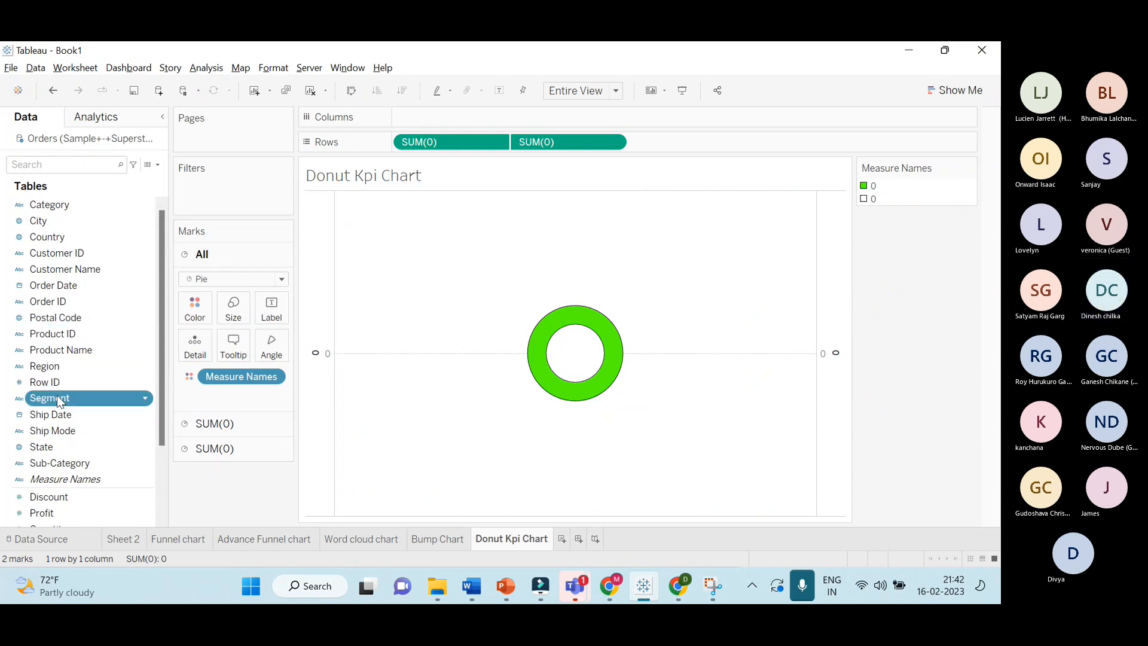
drag(57, 396, 436, 117)
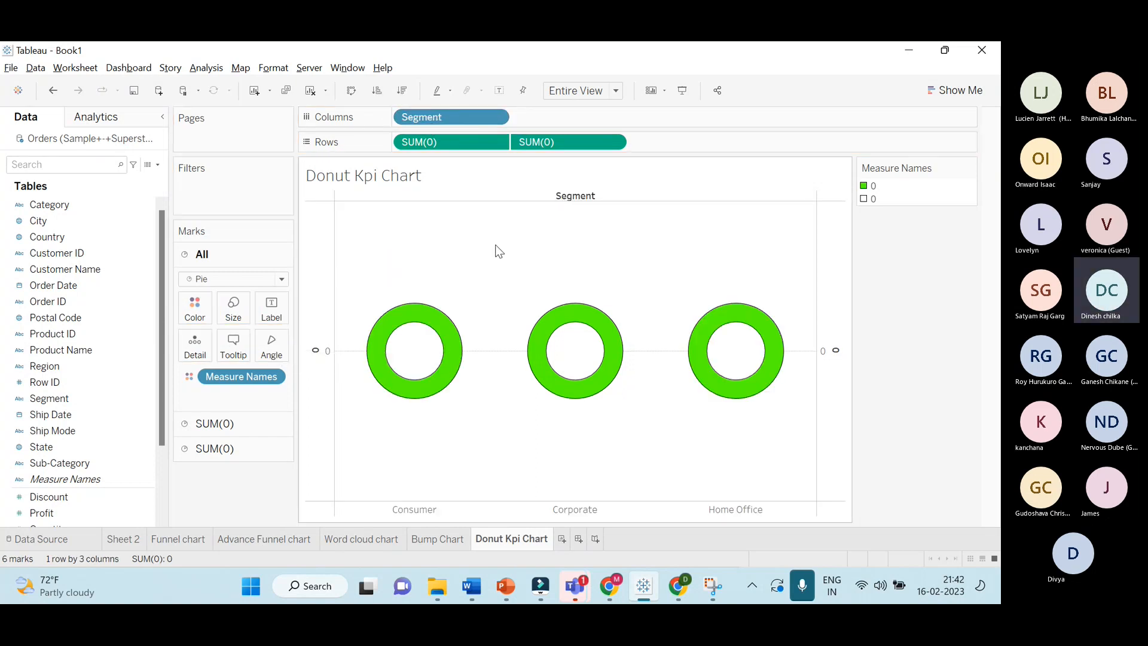
drag(450, 121, 185, 597)
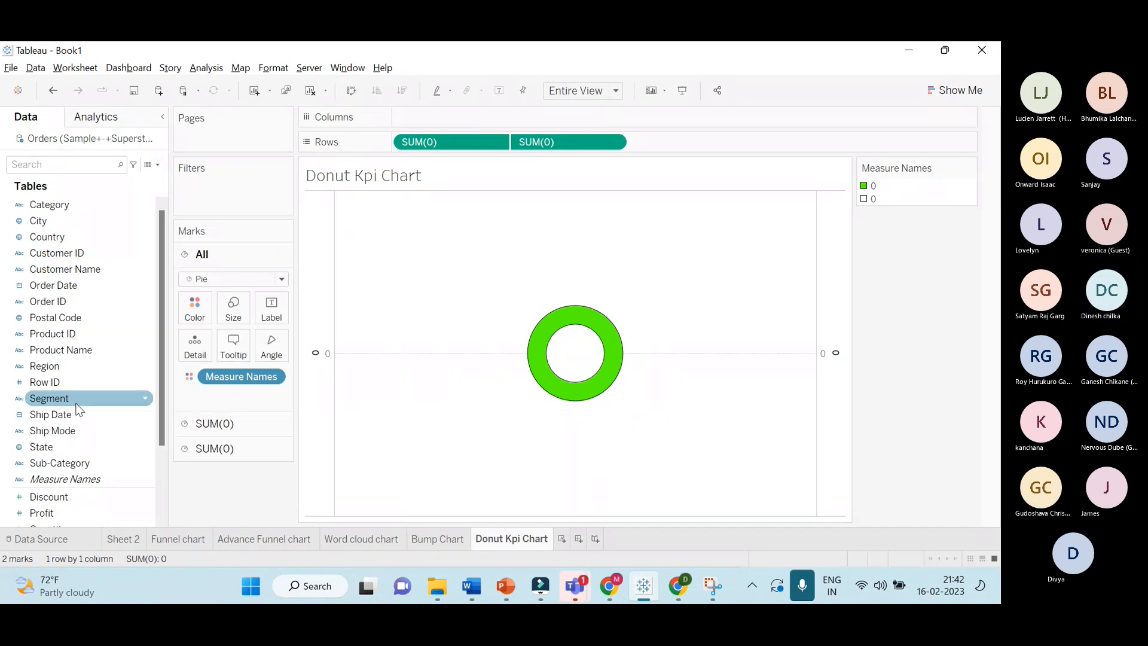
drag(59, 397, 443, 113)
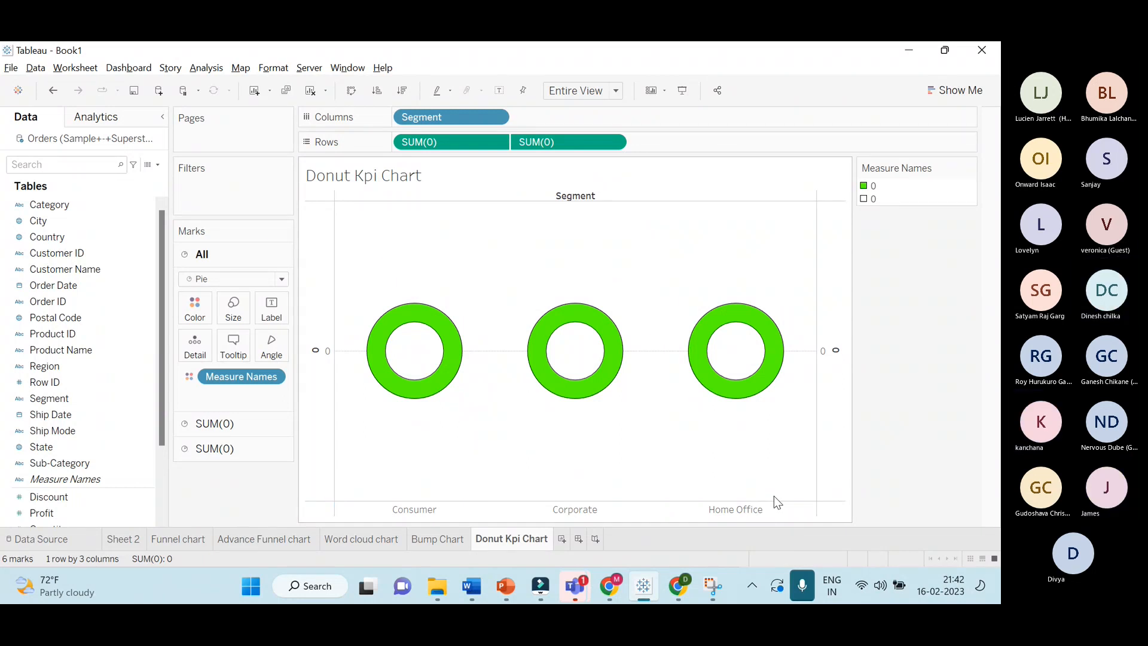
key(alt+Tab)
key(alt+Tab)
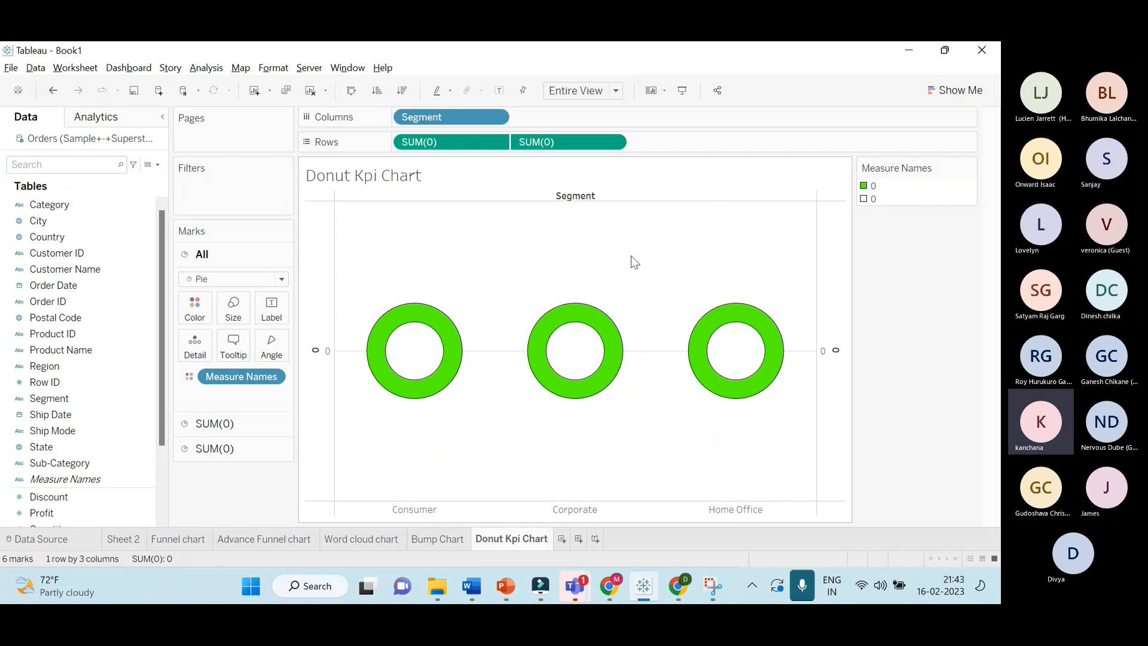
Turn off the dual axis on the second SUM(0) to show the two pies separately, and turn it back on
click(613, 143)
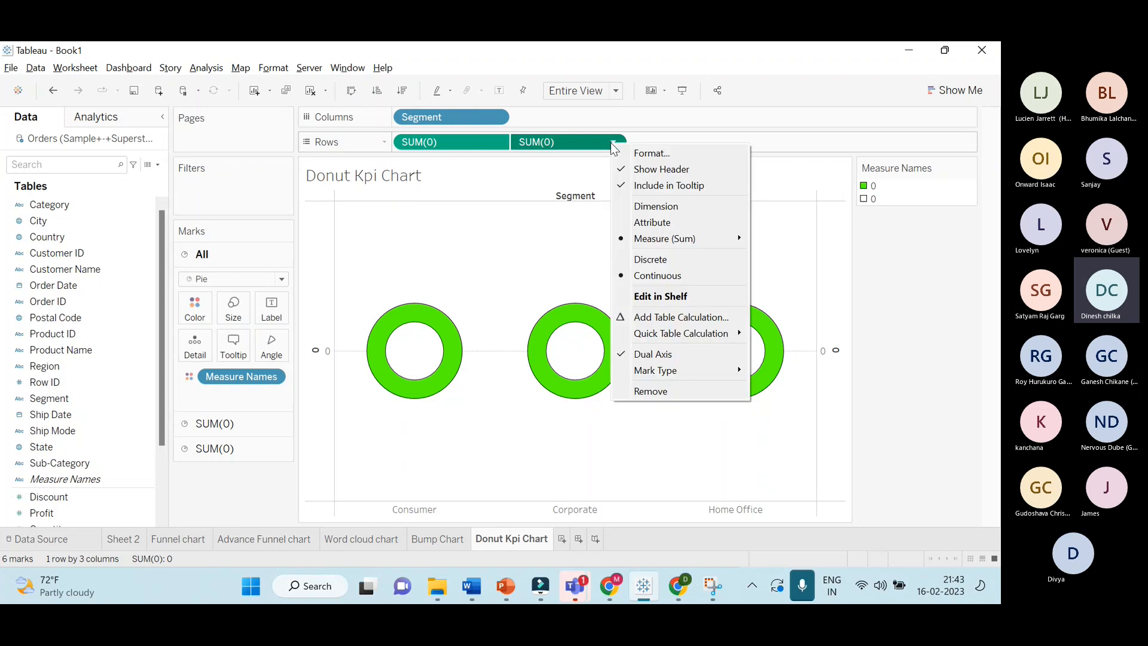
click(662, 358)
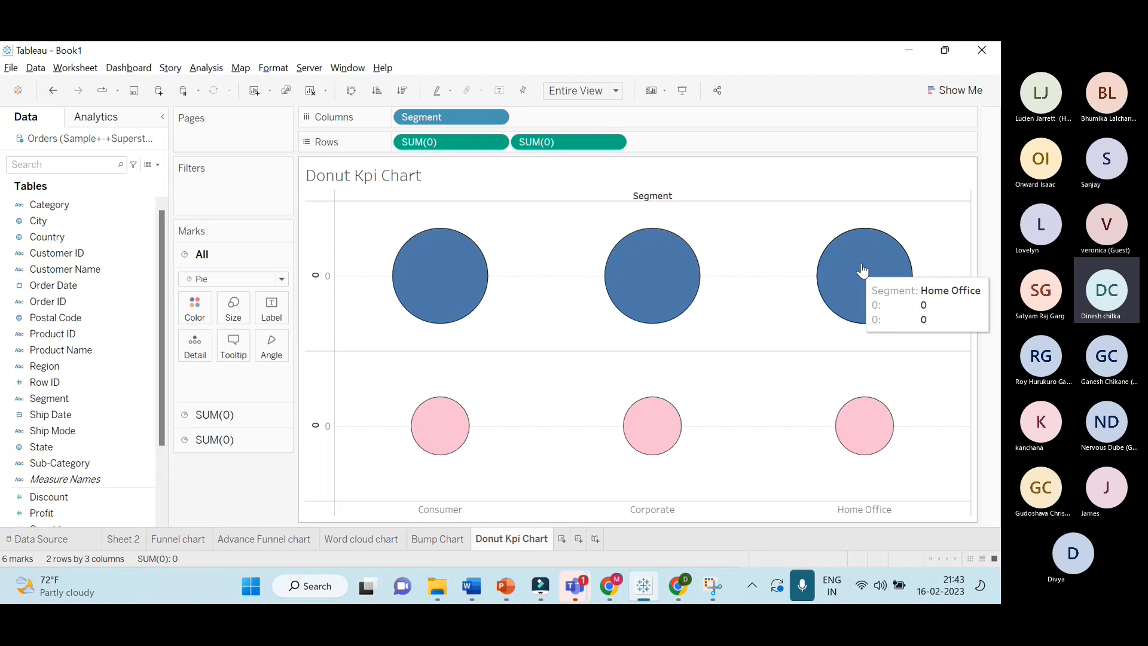
right_click(602, 146)
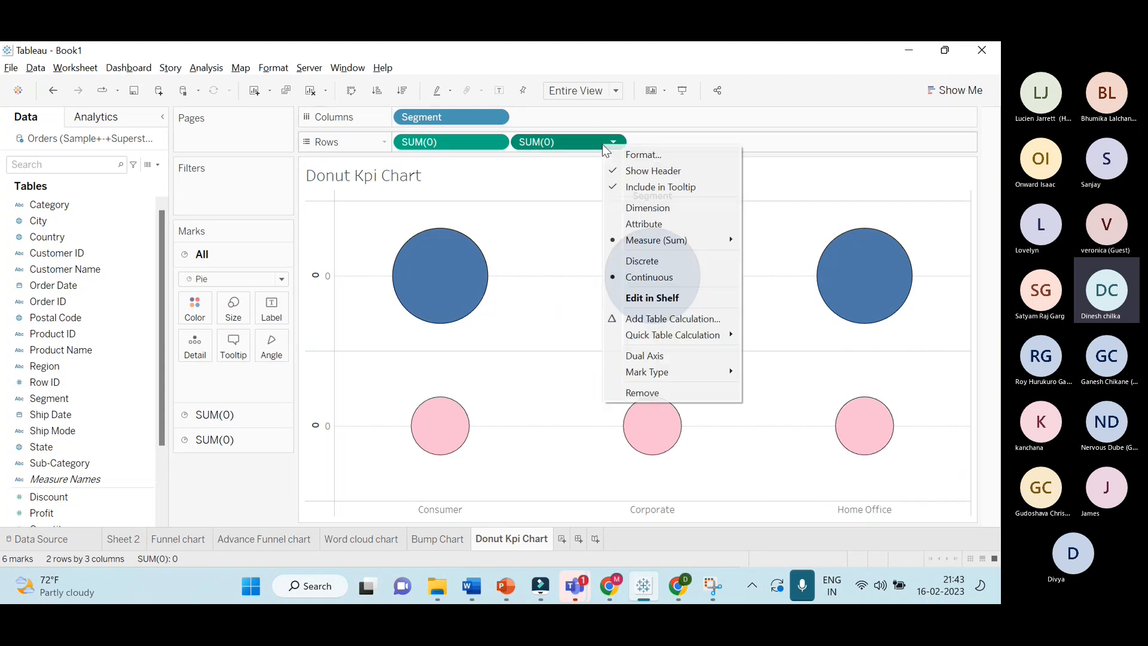
click(618, 357)
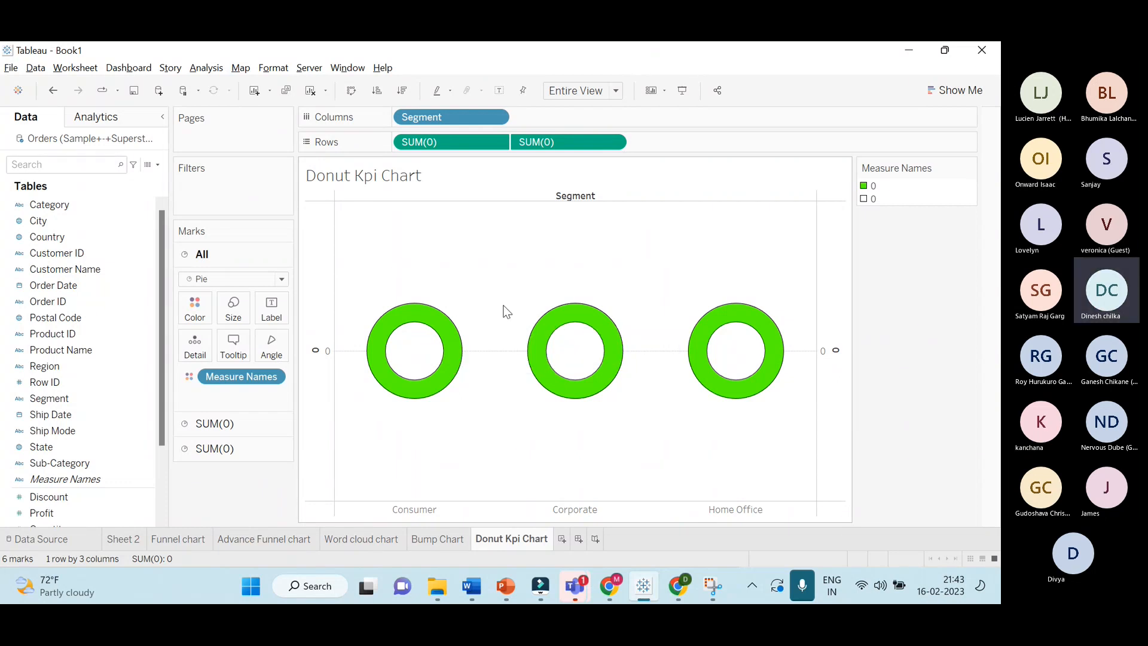
Label the white inner circles of the segment donuts with the sum of Sales
click(419, 352)
click(587, 351)
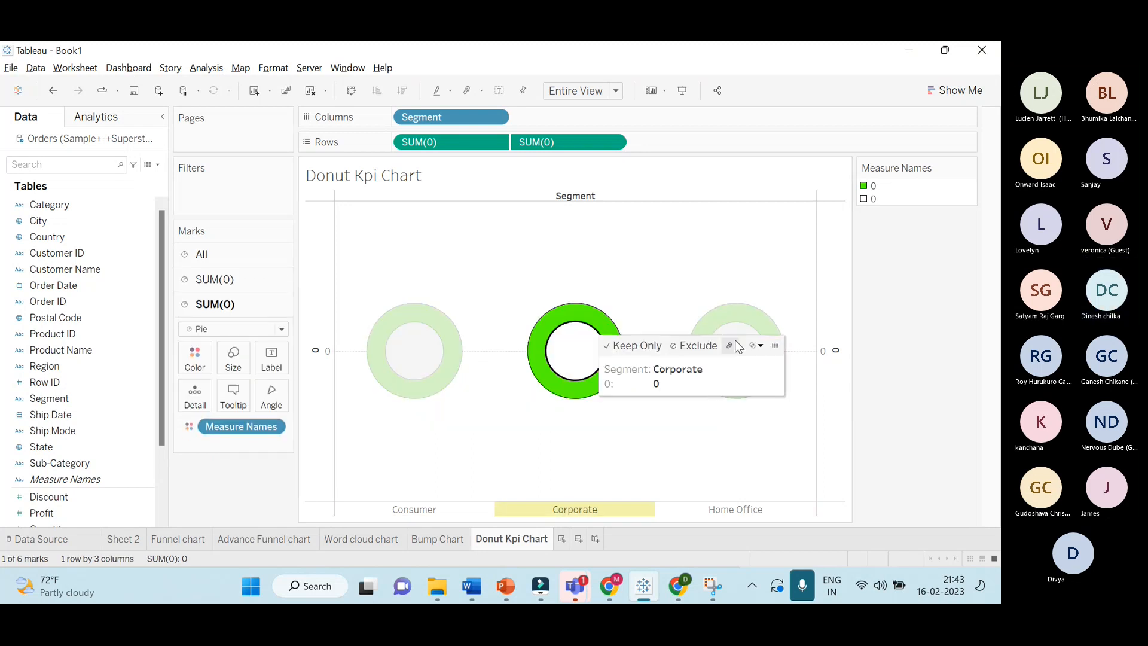
click(741, 335)
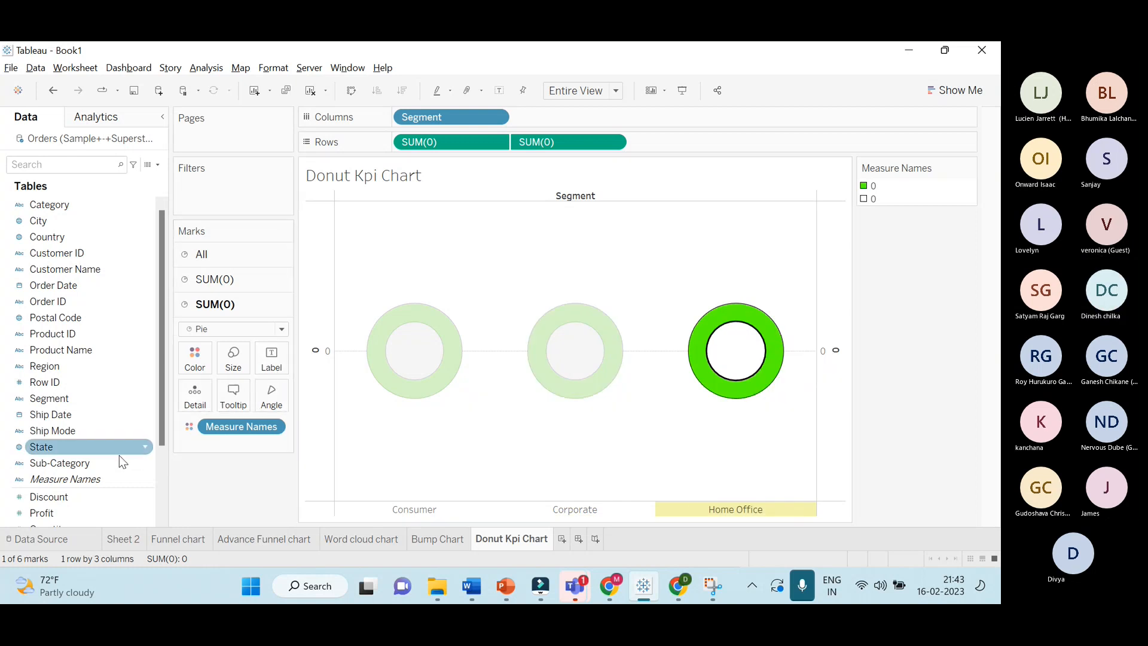
scroll(119, 454, down, 3)
drag(95, 447, 271, 362)
click(473, 433)
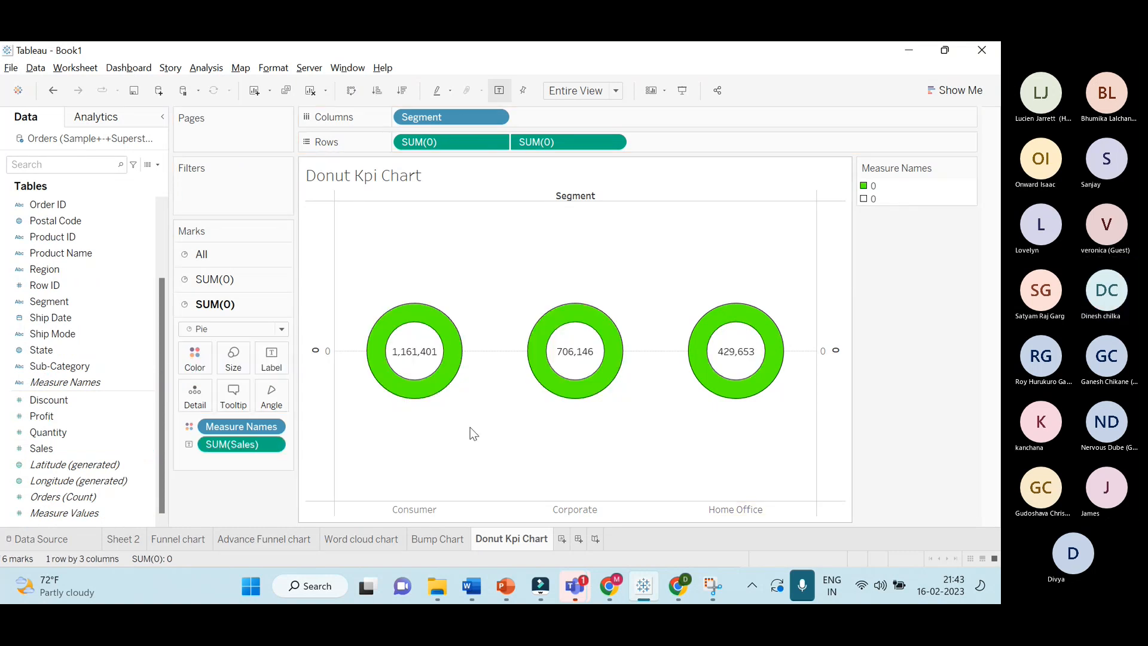
Make the <SUM(Sales)> text in the inner pie's label bold and light red
click(279, 369)
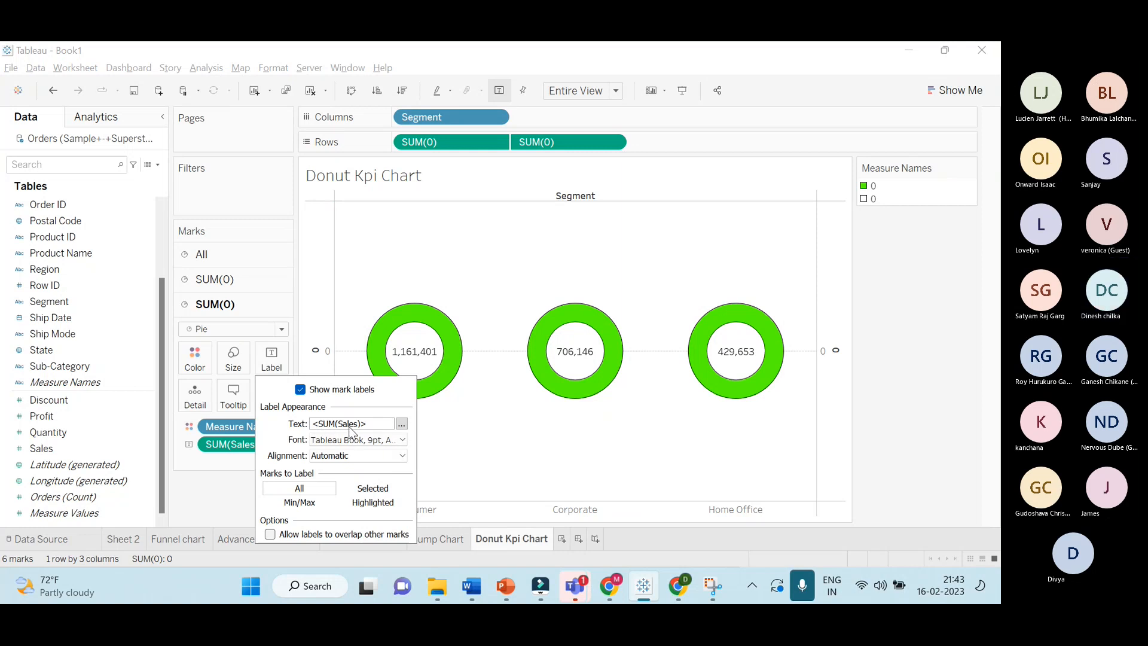
click(401, 424)
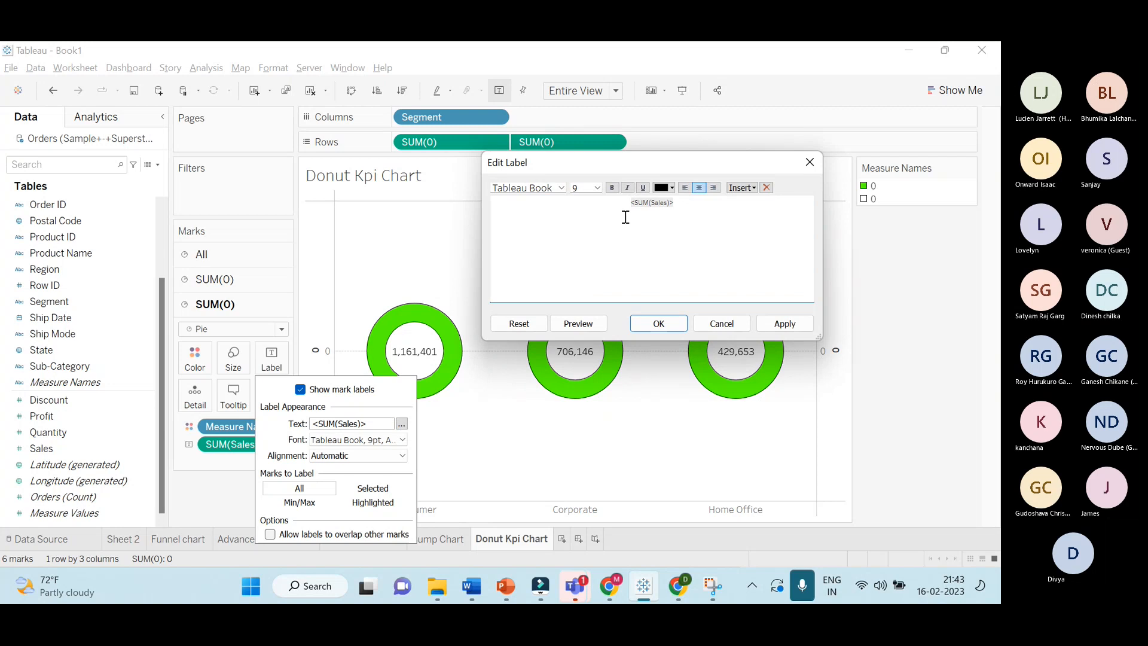
double_click(656, 208)
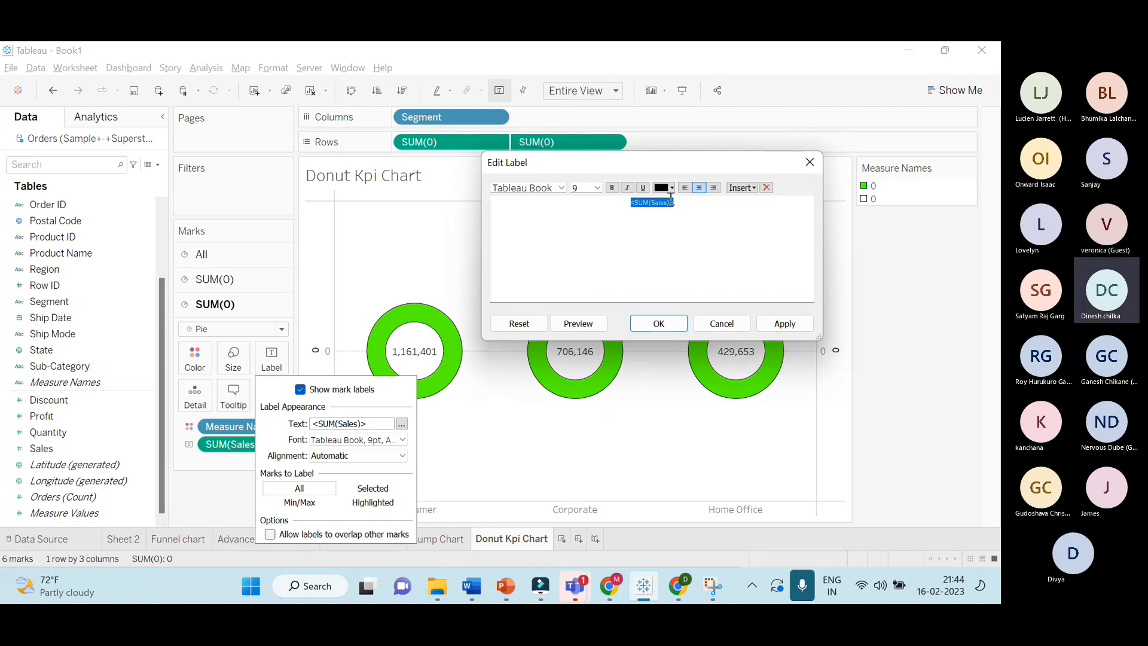
click(612, 188)
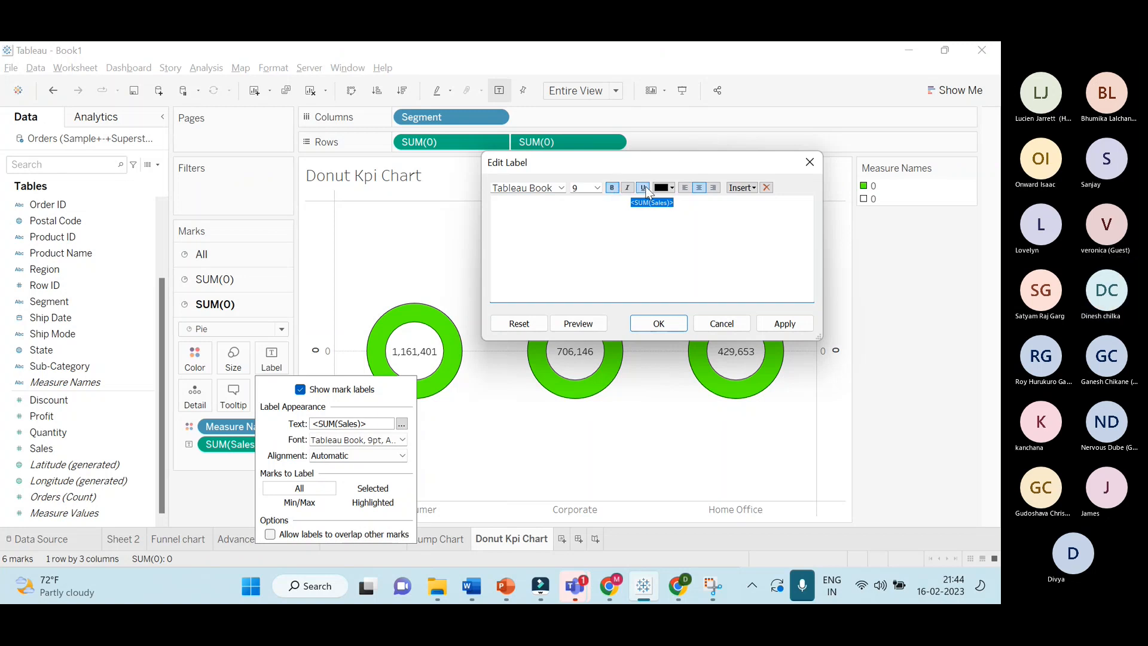
click(672, 188)
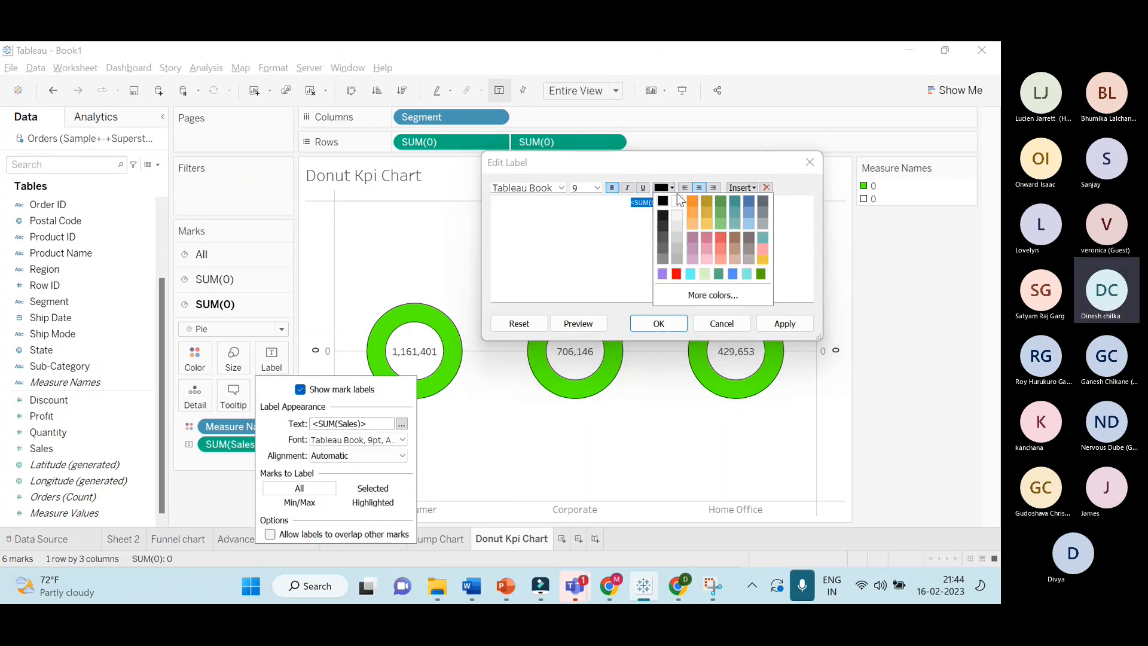
click(721, 259)
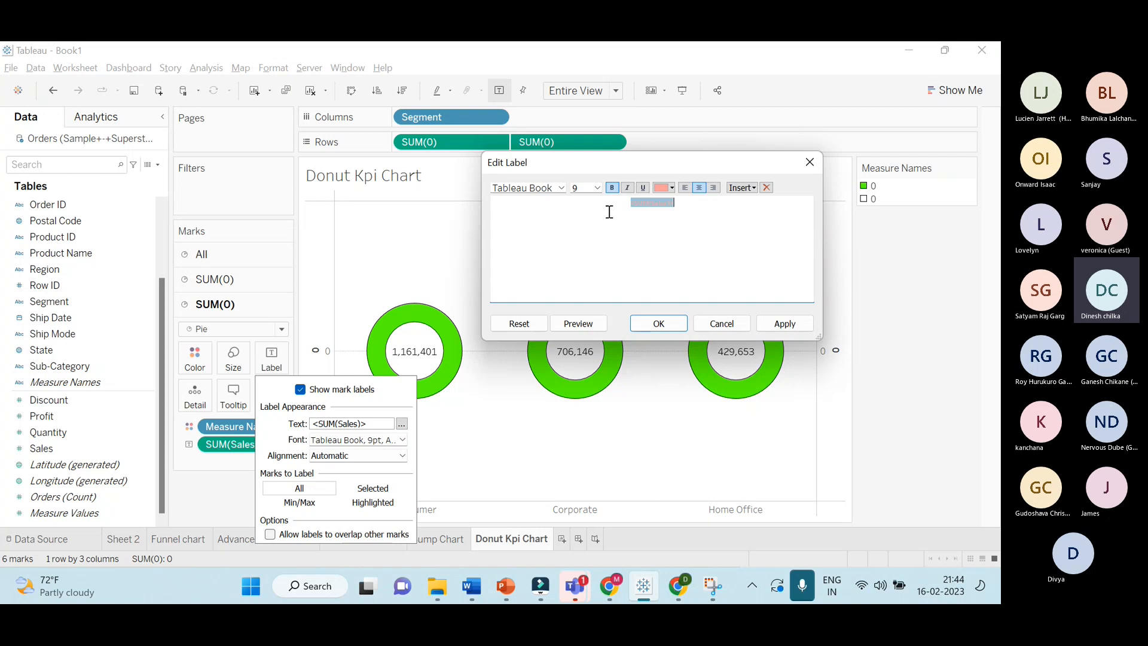
Insert the text "Total Sale =" before <SUM(Sales)> in the label and select that prefix
click(631, 203)
text(Total)
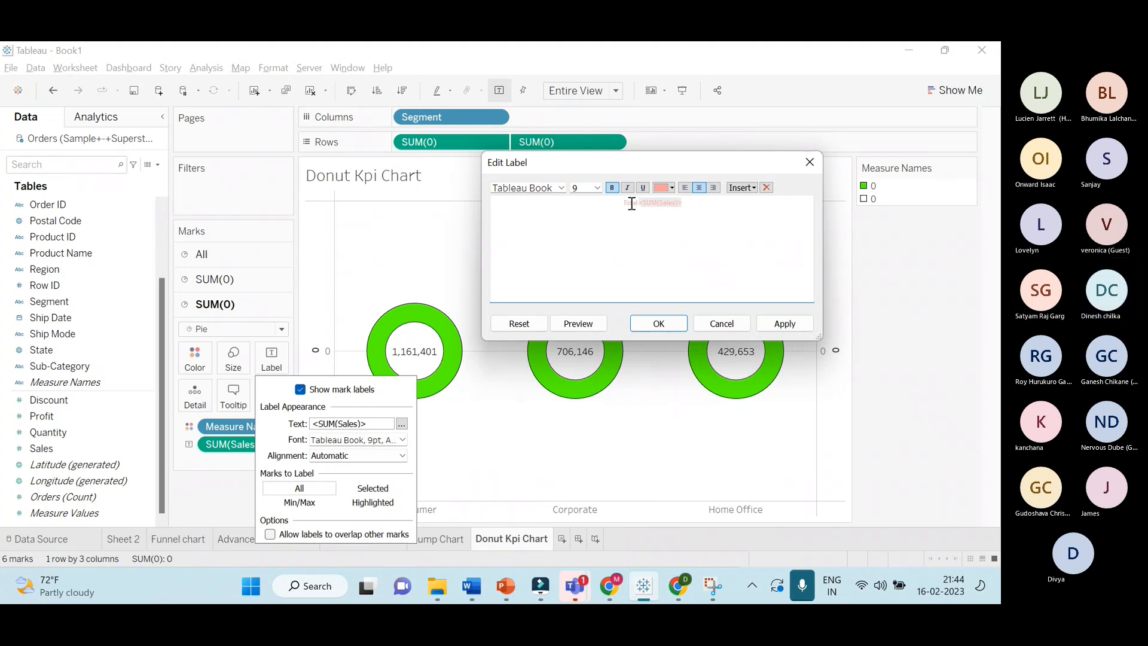
text( Sale =)
drag(608, 203, 650, 204)
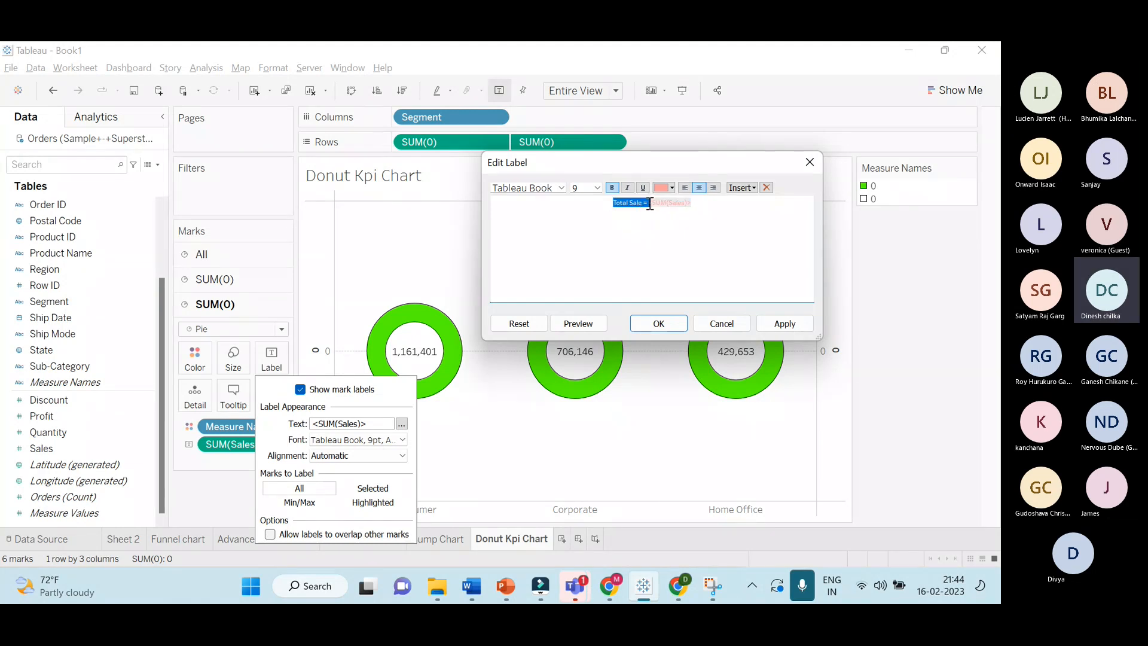
Color the words "Total Sale" bright red in the inner pie's label, preview the label, and apply it to the chart
click(672, 187)
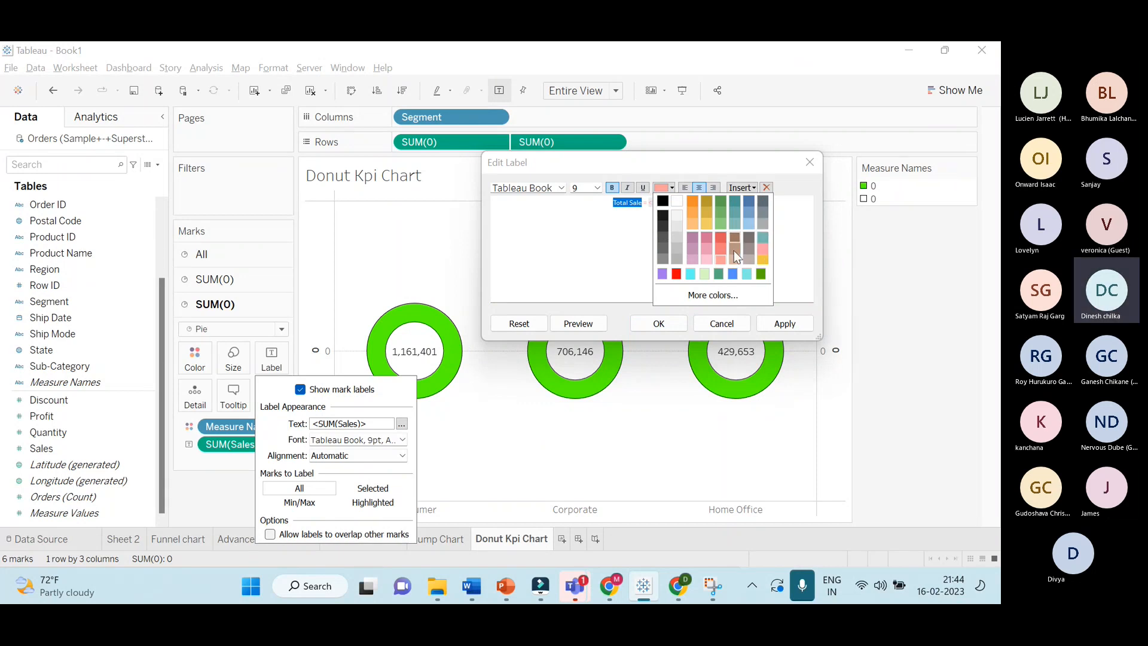
click(676, 273)
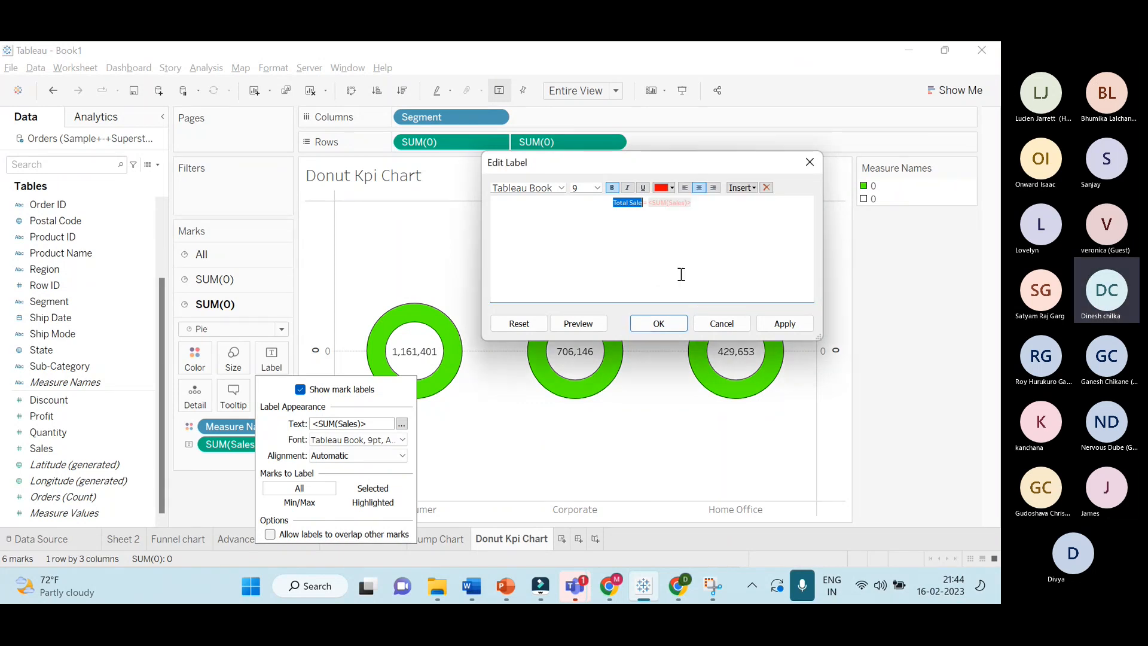
click(680, 274)
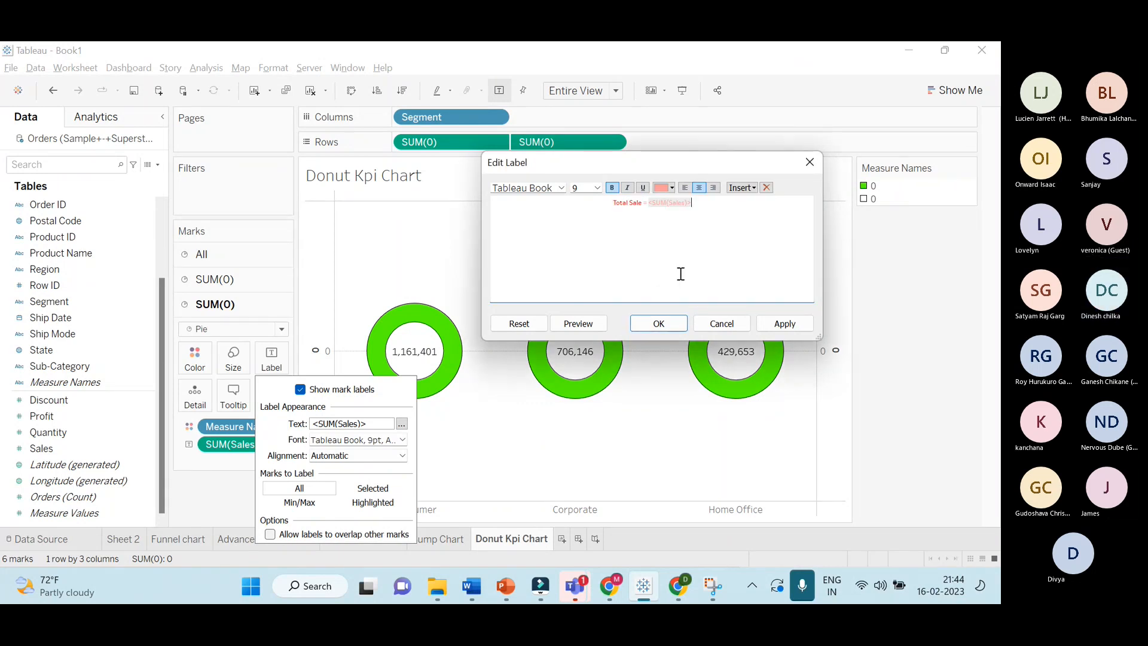
double_click(667, 205)
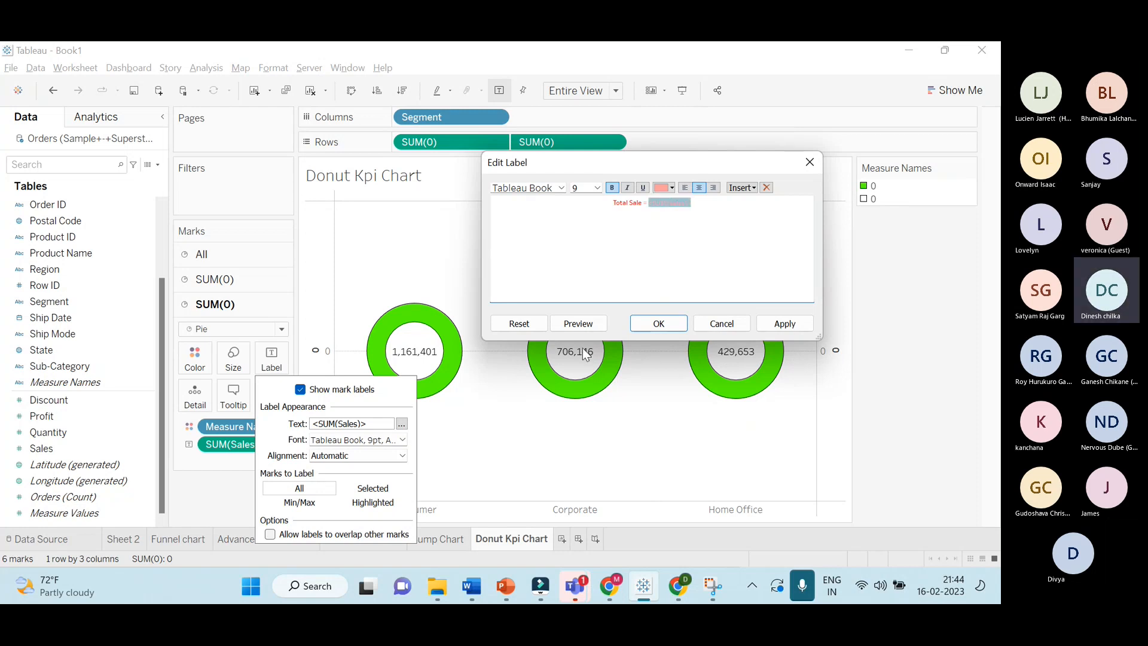
click(581, 324)
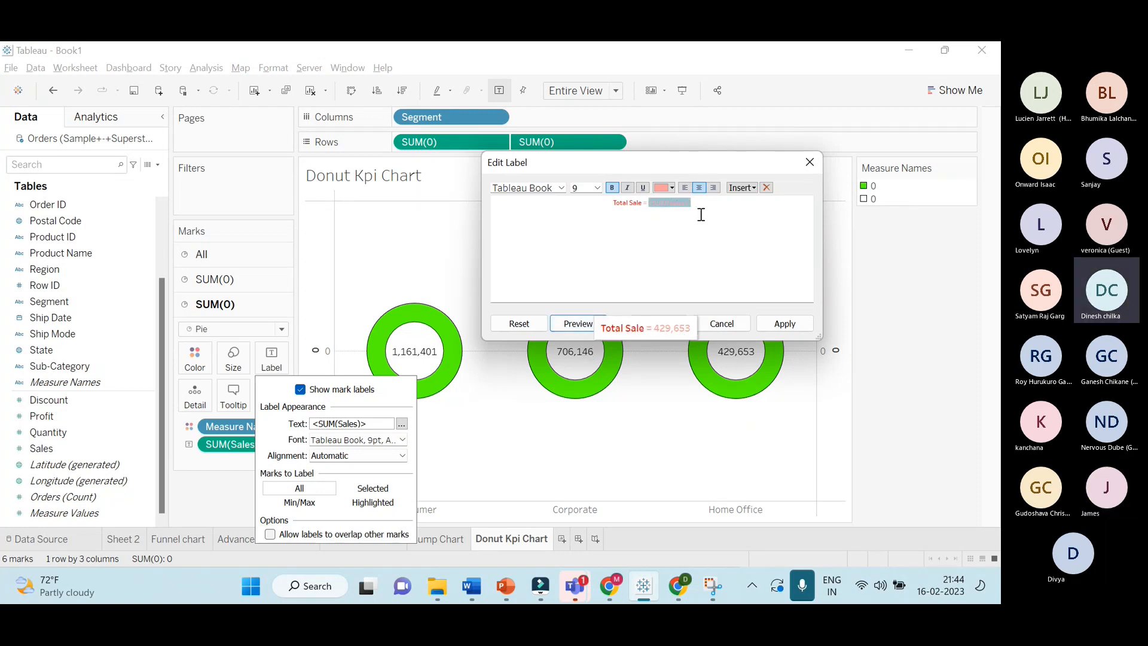
click(681, 206)
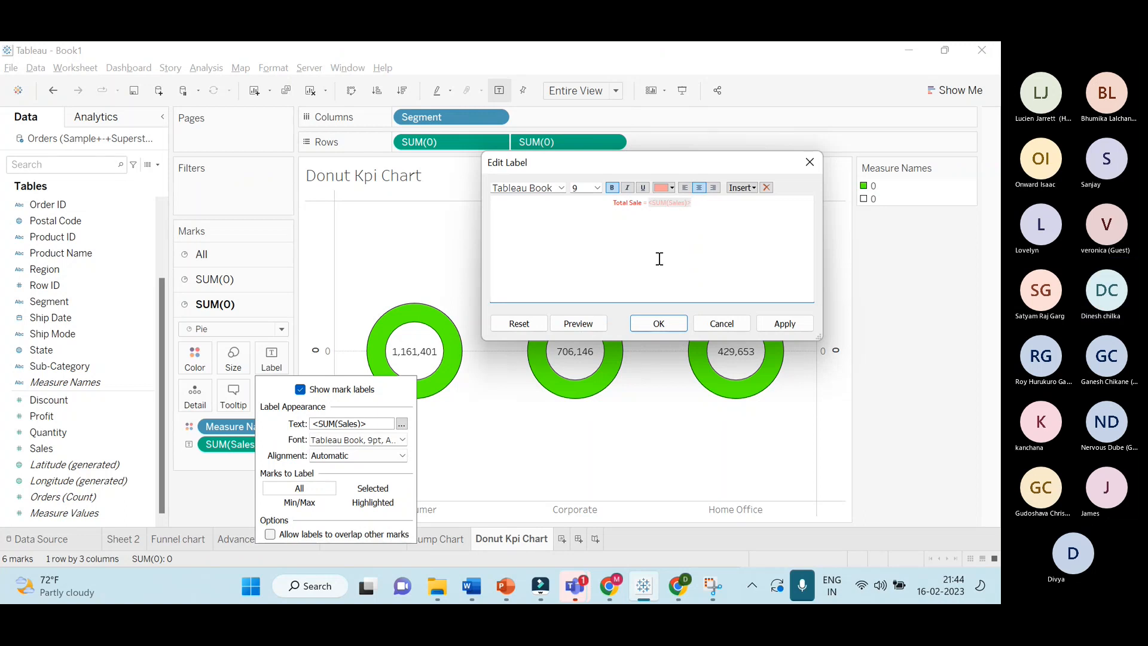
click(652, 326)
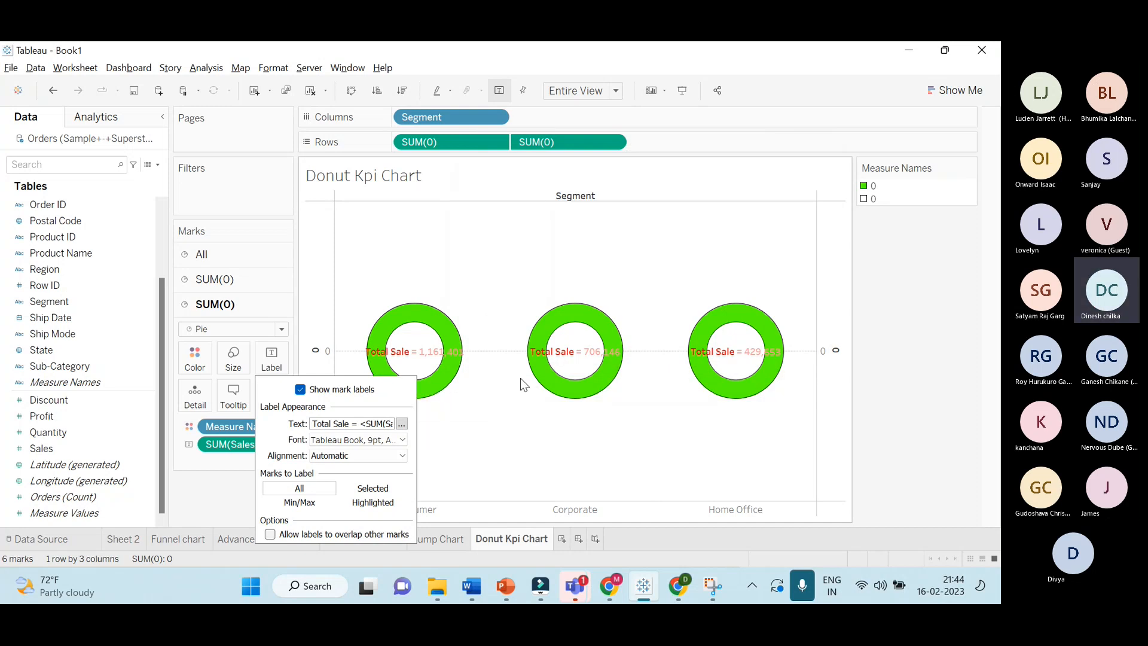
click(556, 441)
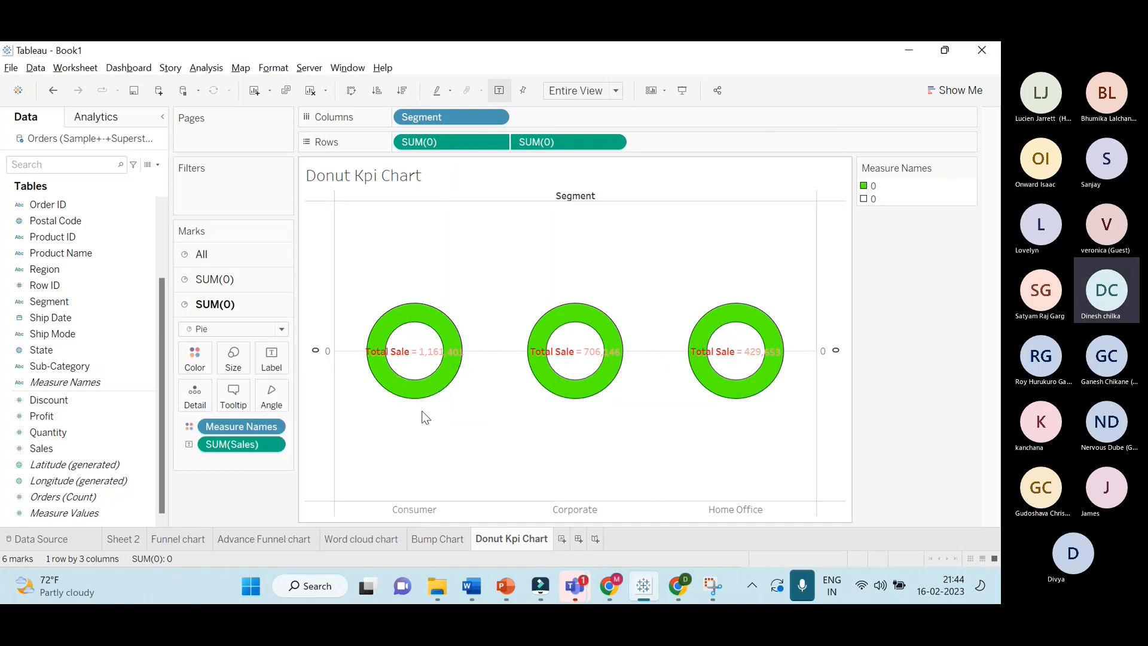
Enlarge the inner white pie of the second SUM(0) marks so the whole Total Sale label fits inside it
click(242, 273)
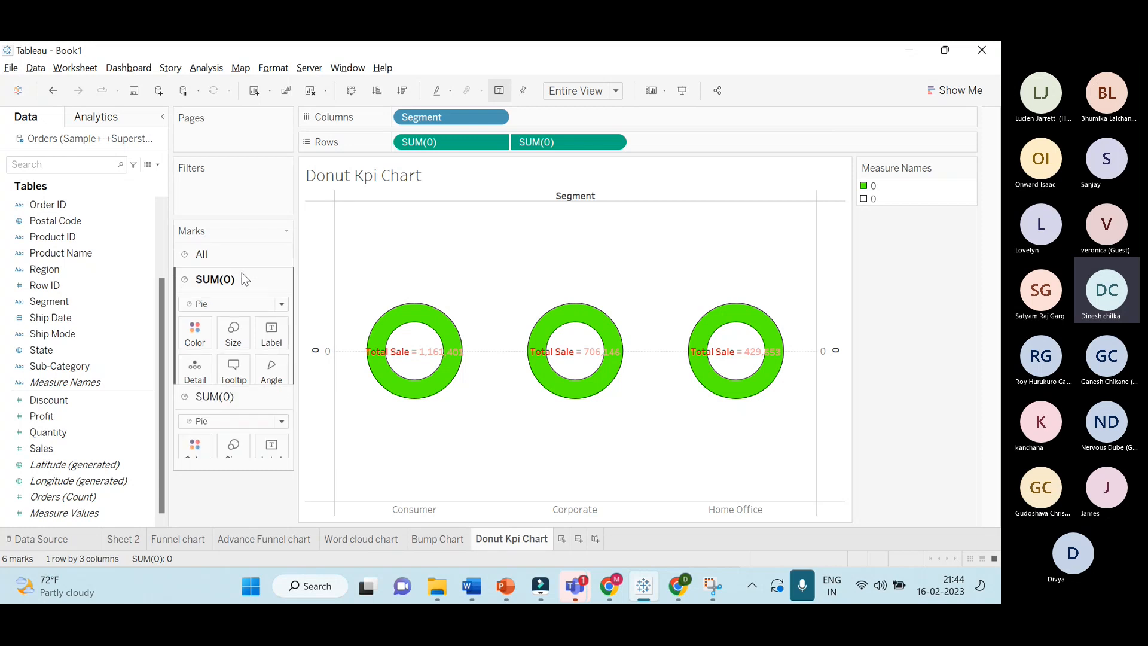
click(256, 440)
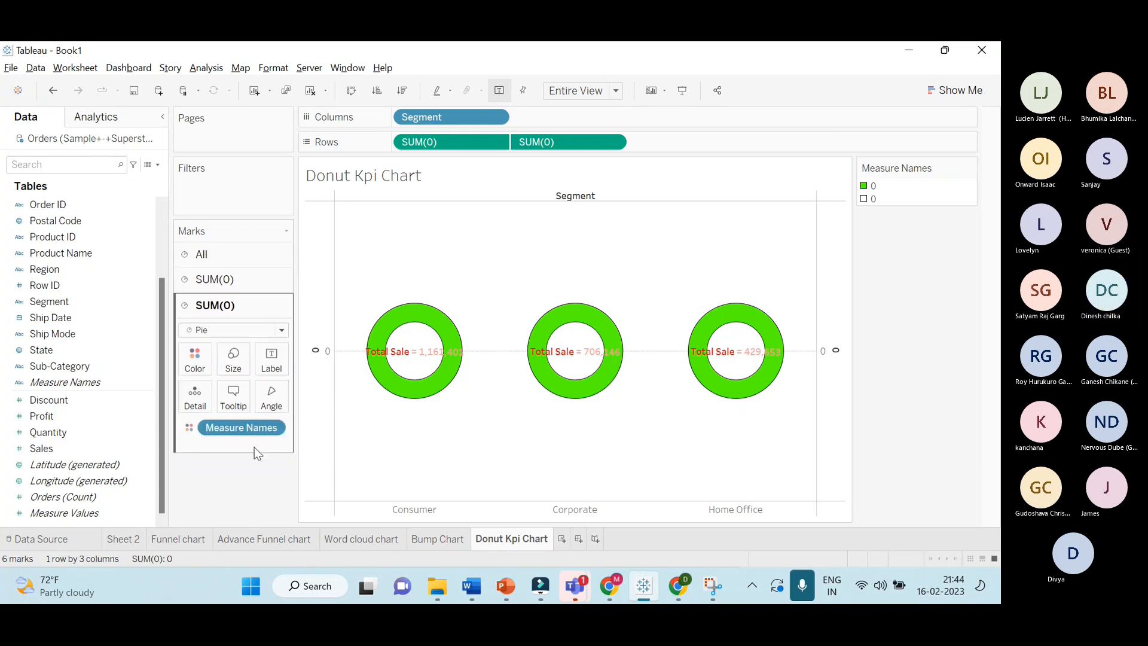
click(239, 362)
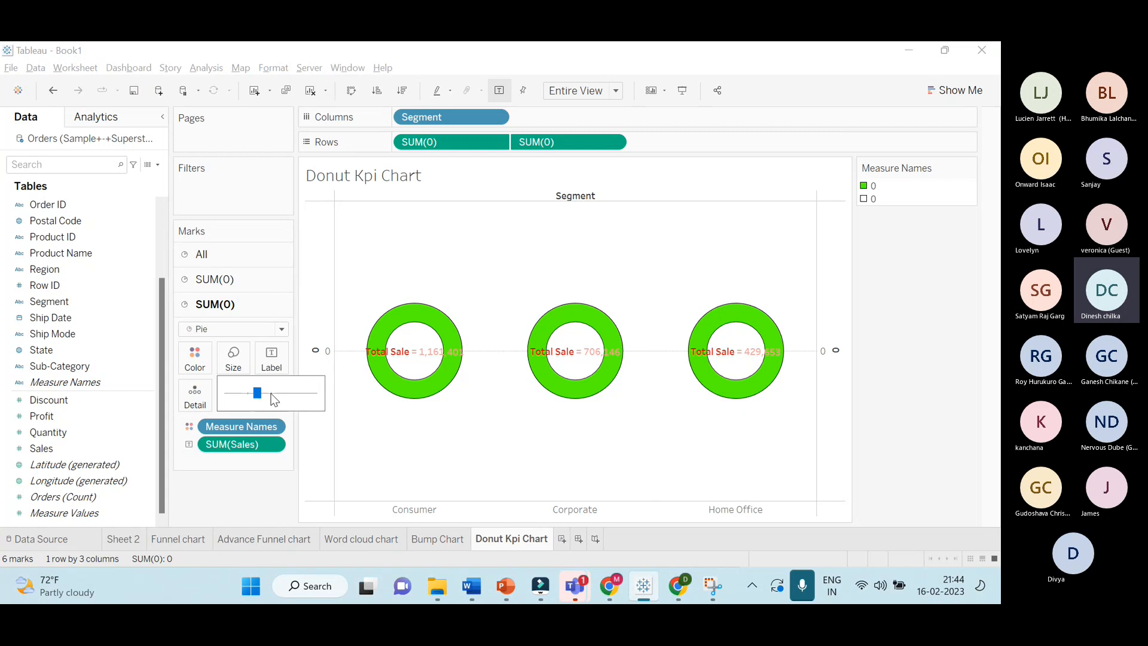
click(272, 393)
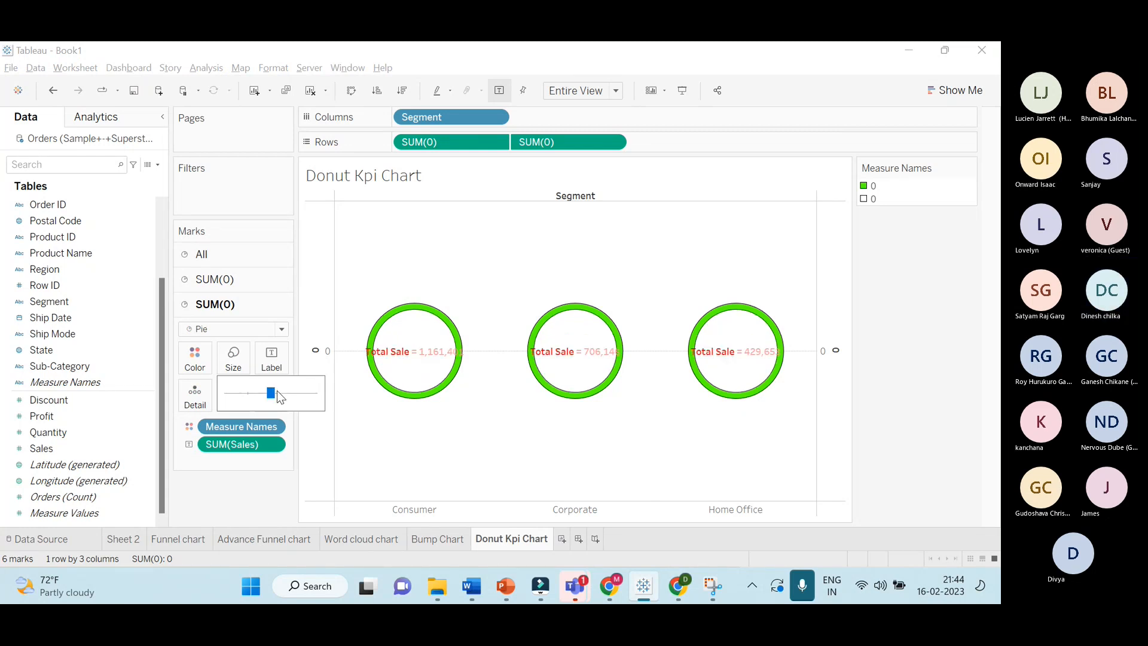
click(278, 393)
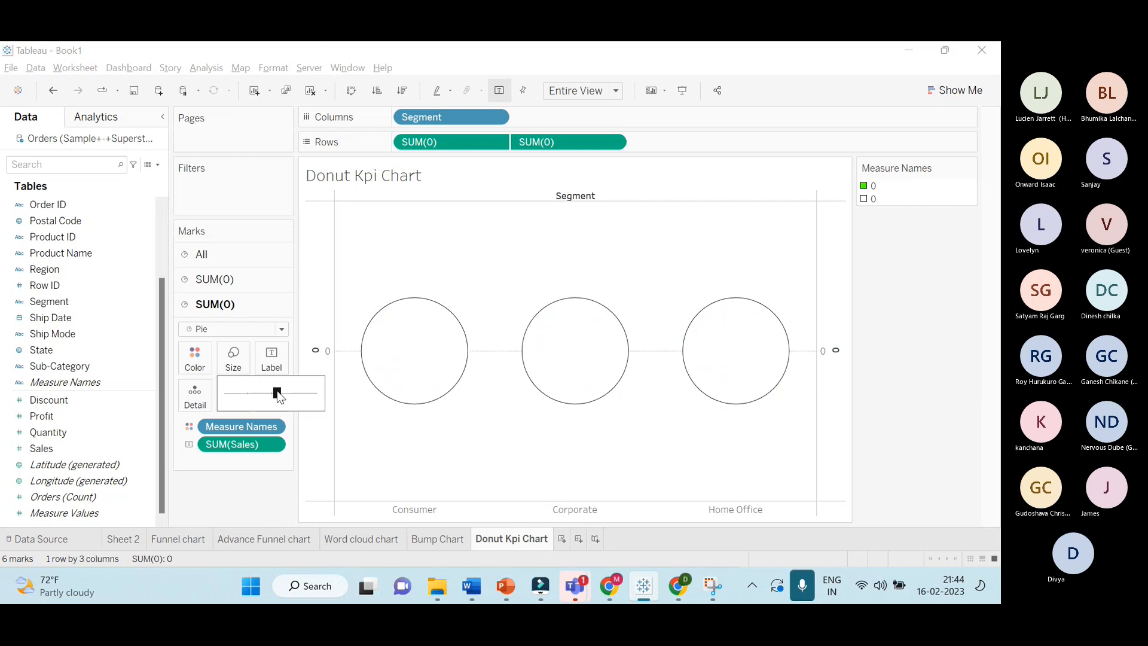
Enlarge the outer green pie of the first SUM(0) marks until it forms a ring around the white circle
click(235, 279)
click(233, 333)
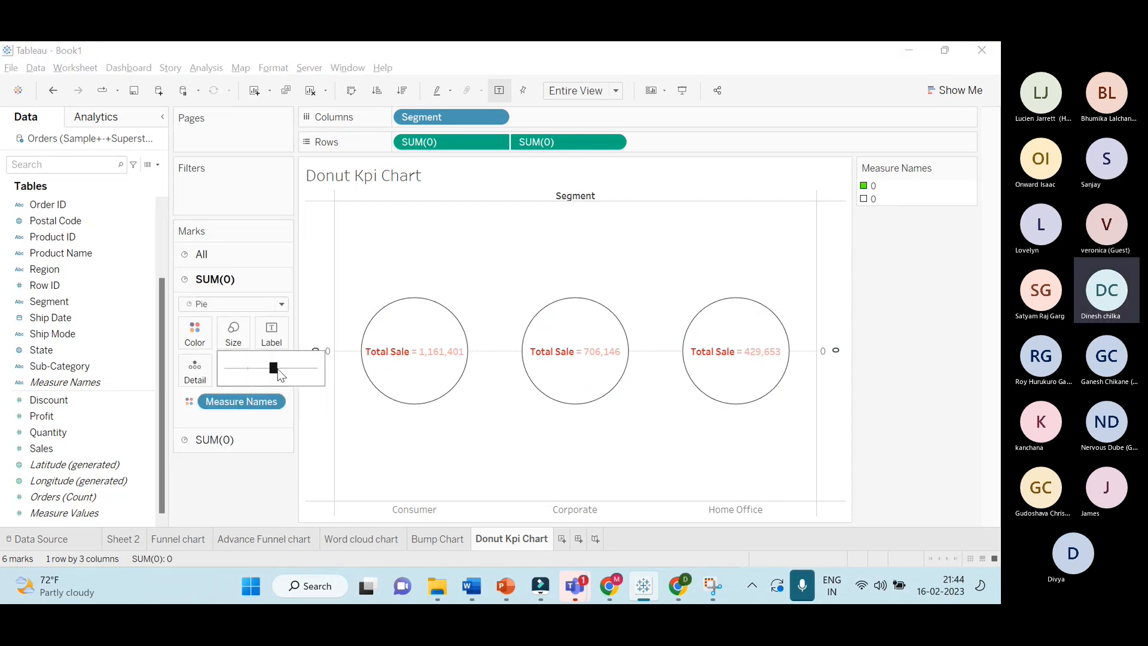
drag(278, 369, 290, 368)
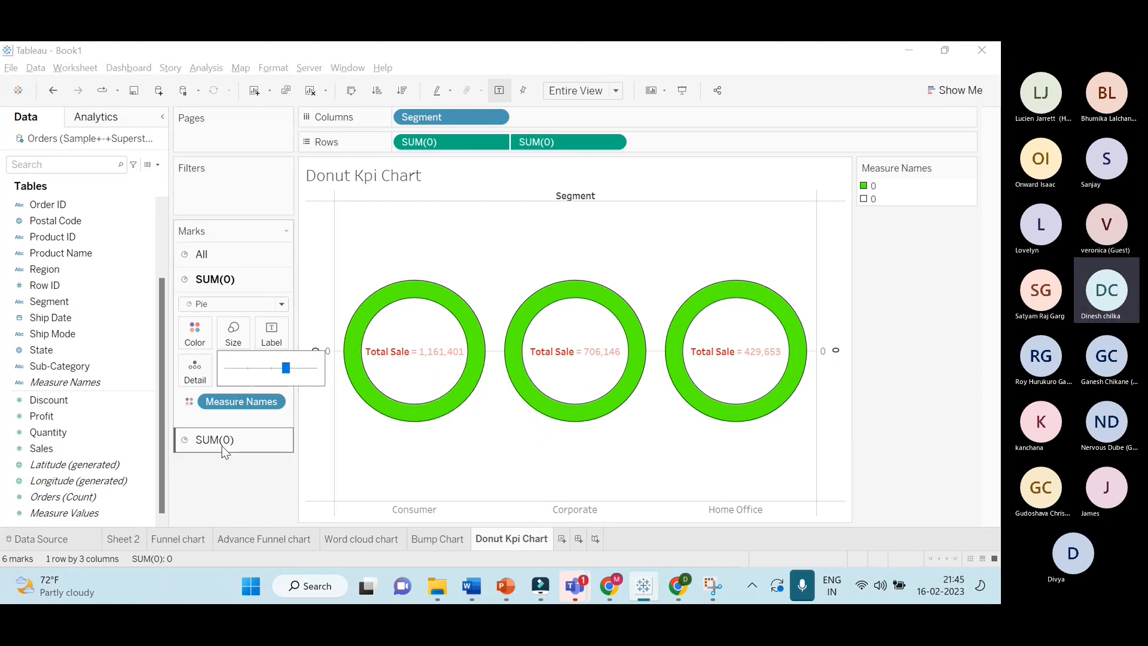
Recolor the <SUM(Sales)> value in the inner pie's label dark gray and apply the label
click(225, 446)
click(273, 358)
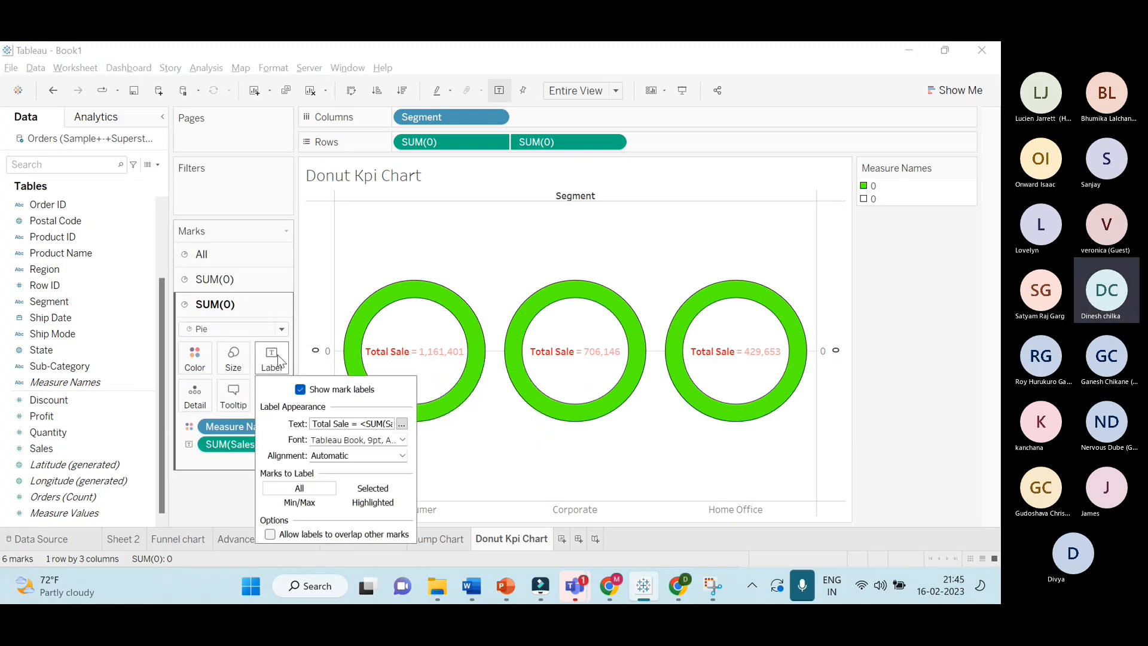
click(402, 423)
double_click(674, 202)
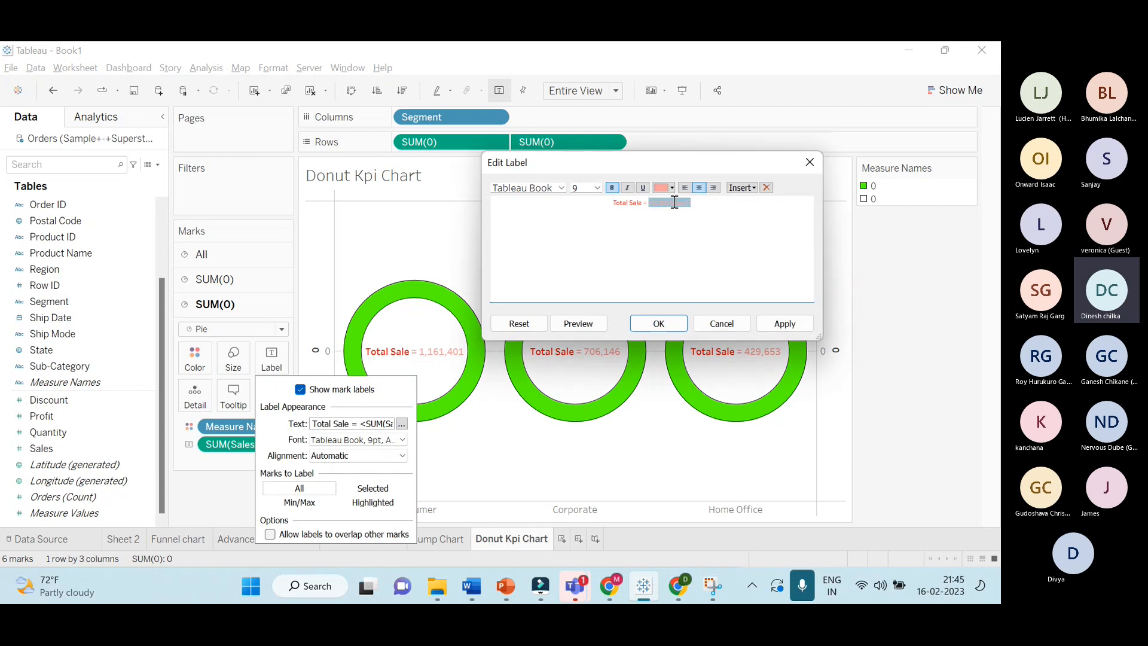
click(671, 189)
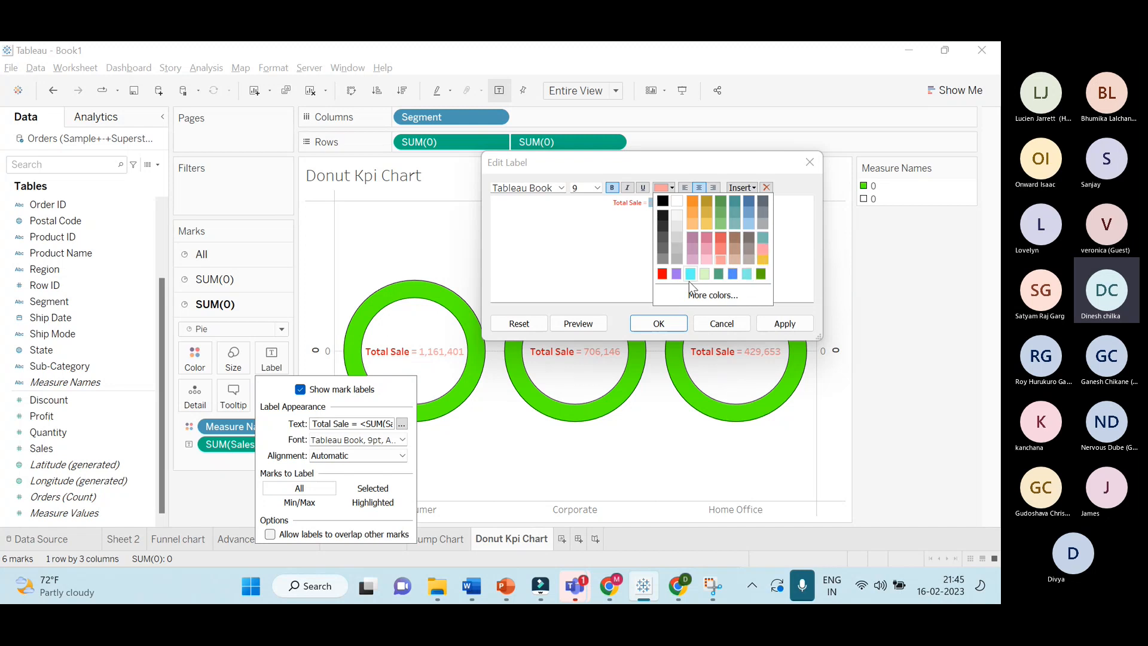
click(765, 204)
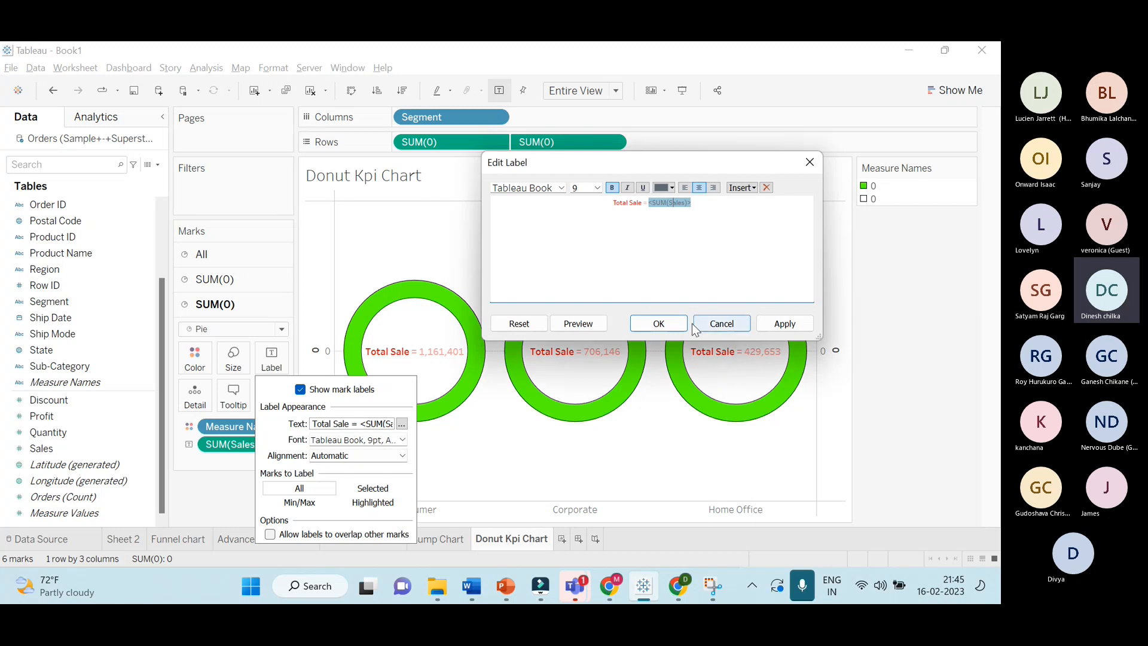
click(657, 326)
click(624, 425)
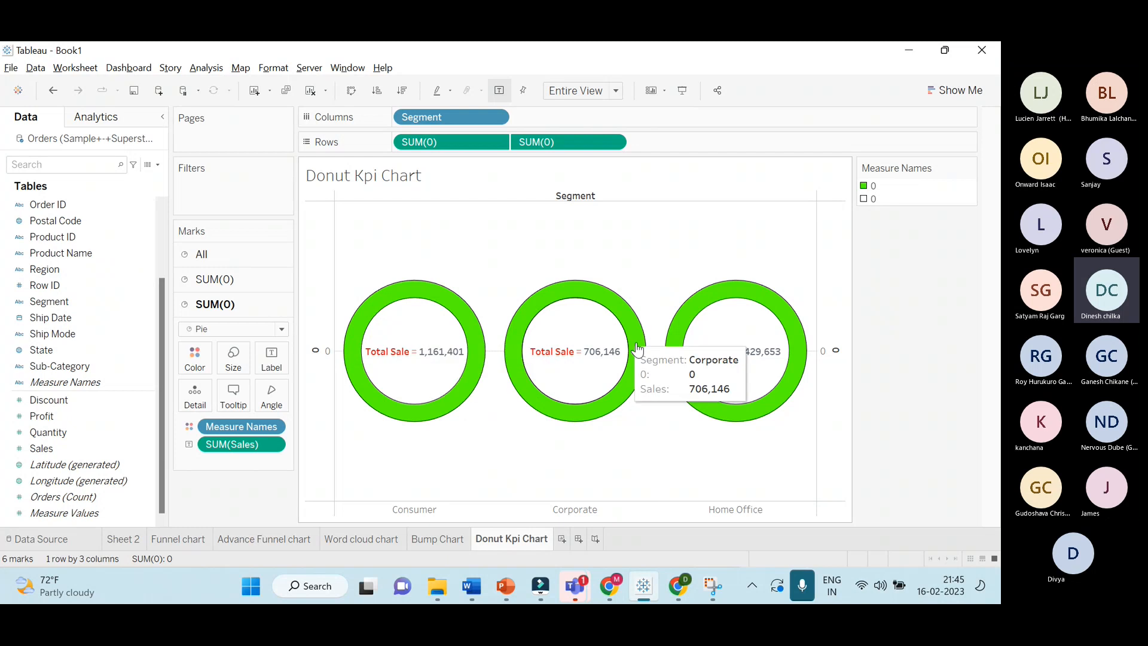
Try coloring all the pie marks by Region, and undo the change
click(236, 262)
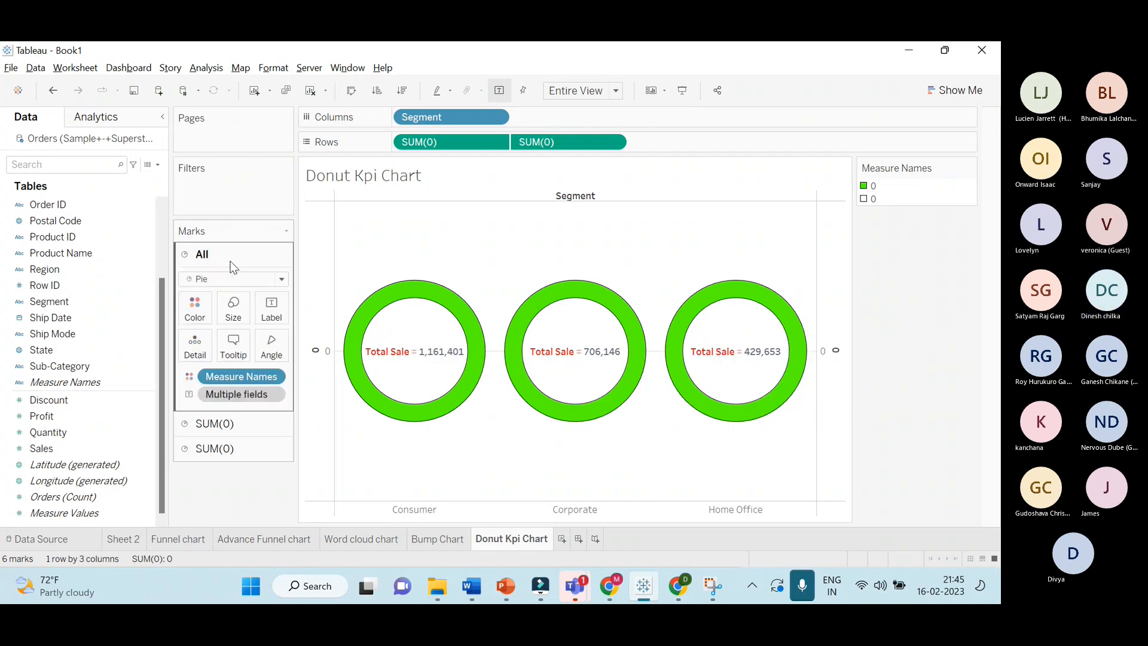
click(41, 269)
drag(40, 270, 190, 317)
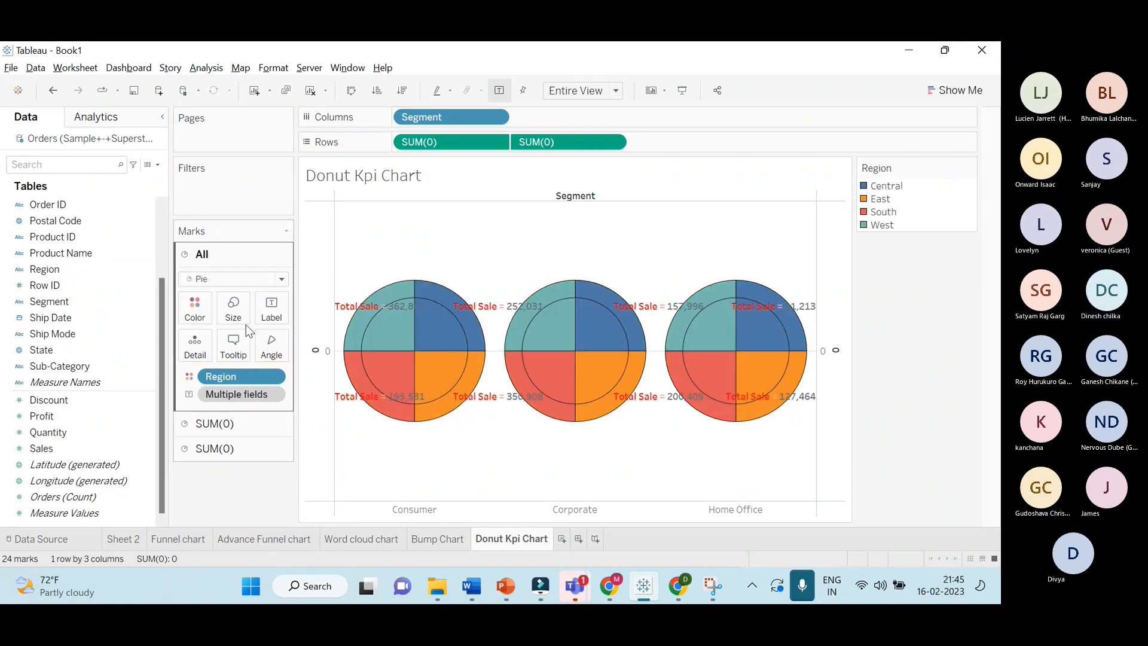
key(ctrl+z)
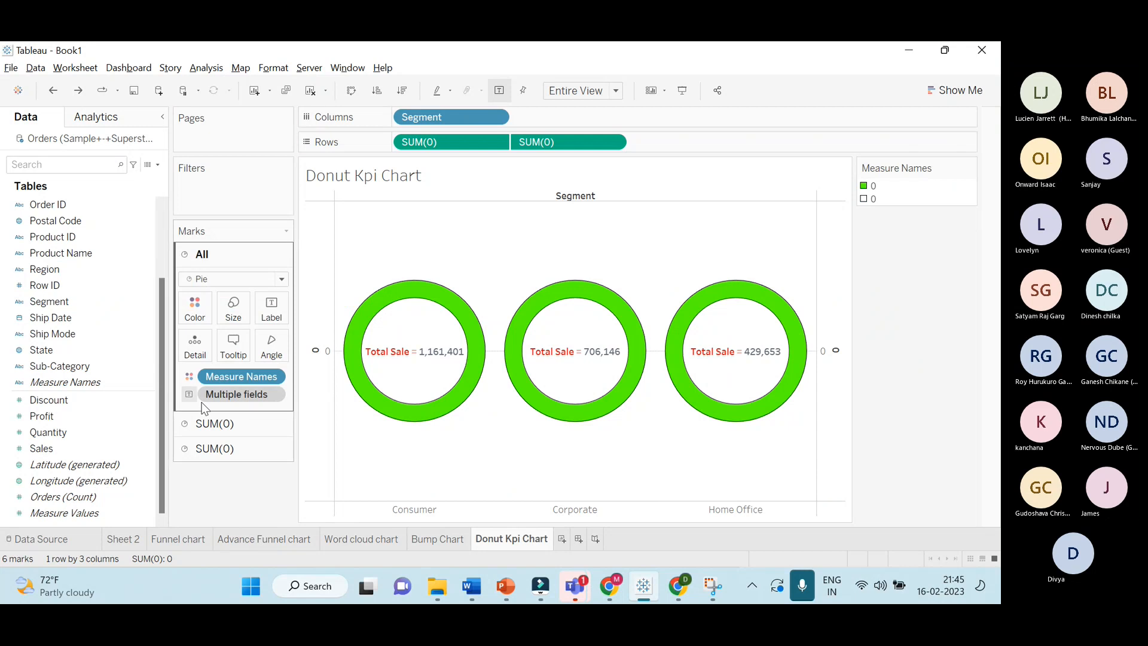
click(248, 428)
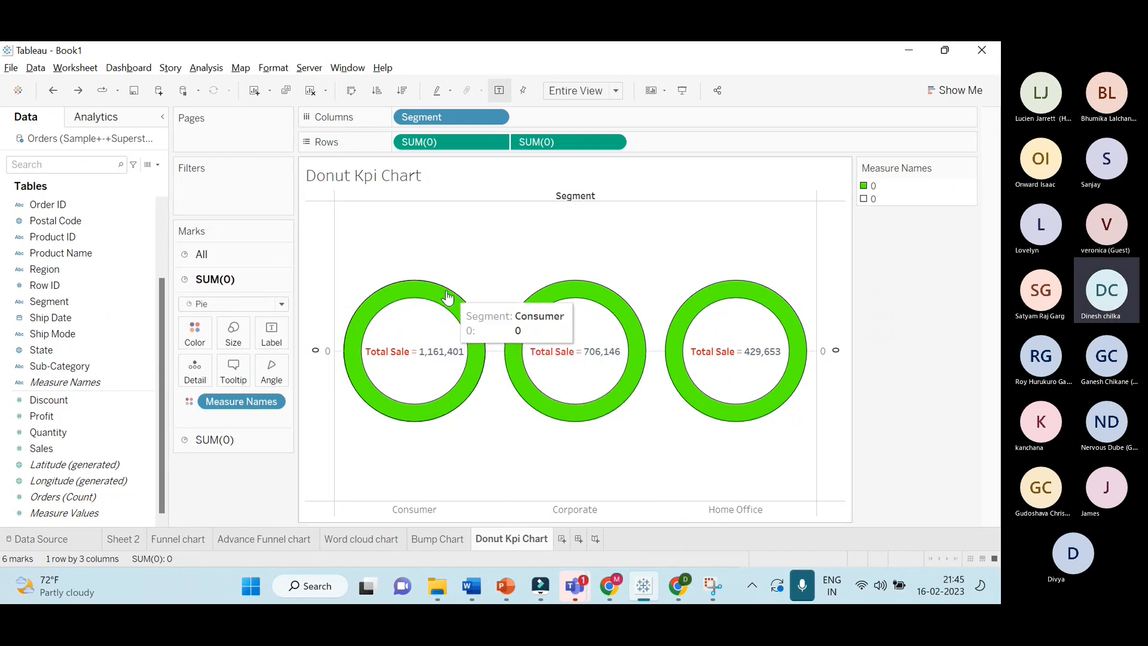
click(257, 443)
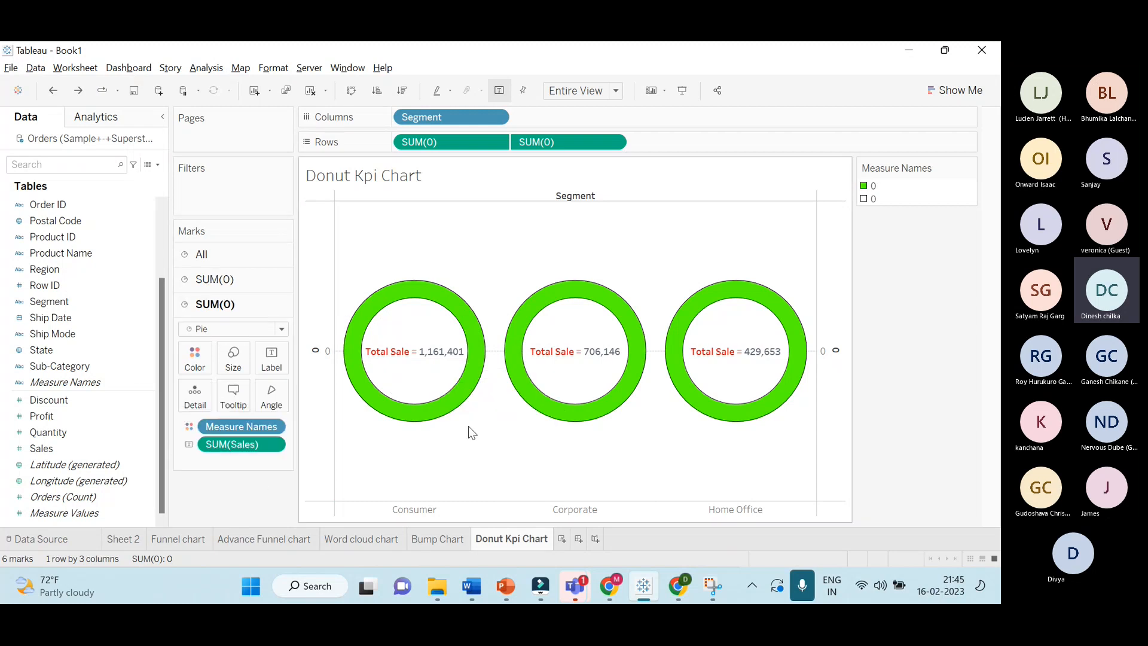
click(388, 350)
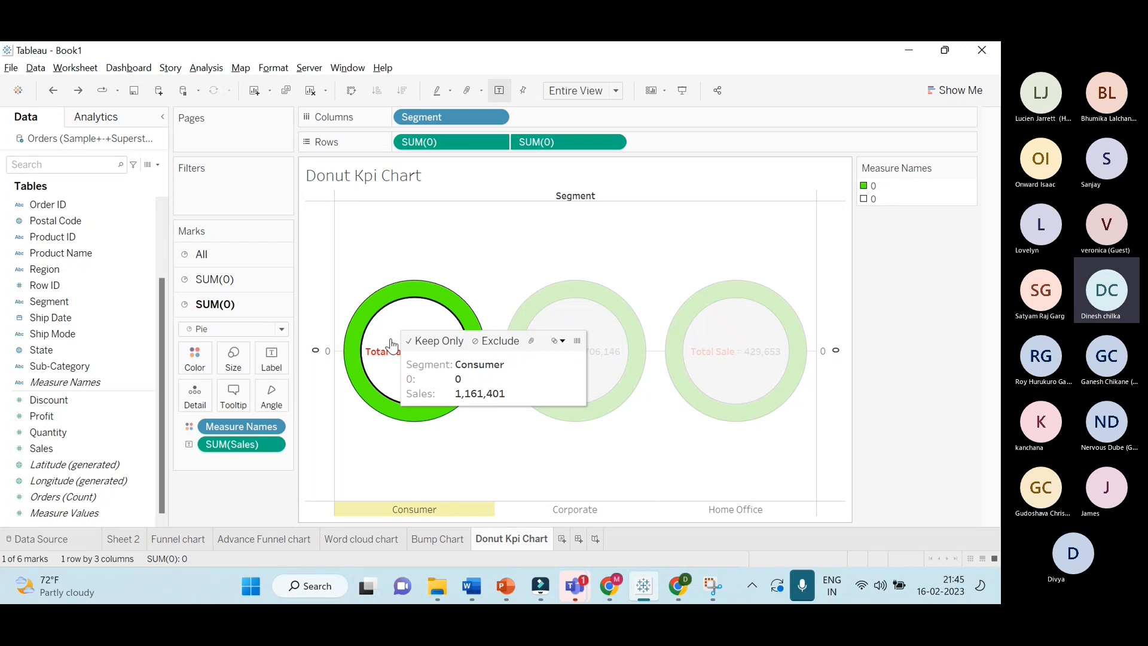
Fine-tune the size of the outer green pie of the first SUM(0) marks, keeping a thin ring around each label
click(272, 290)
key(Escape)
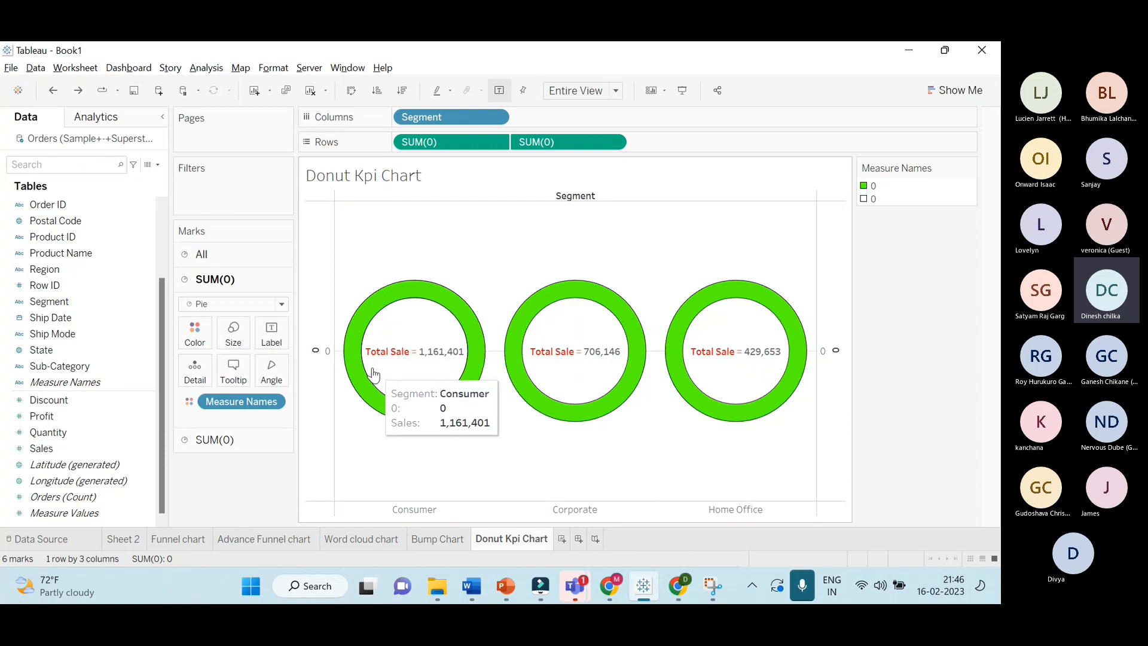
click(234, 335)
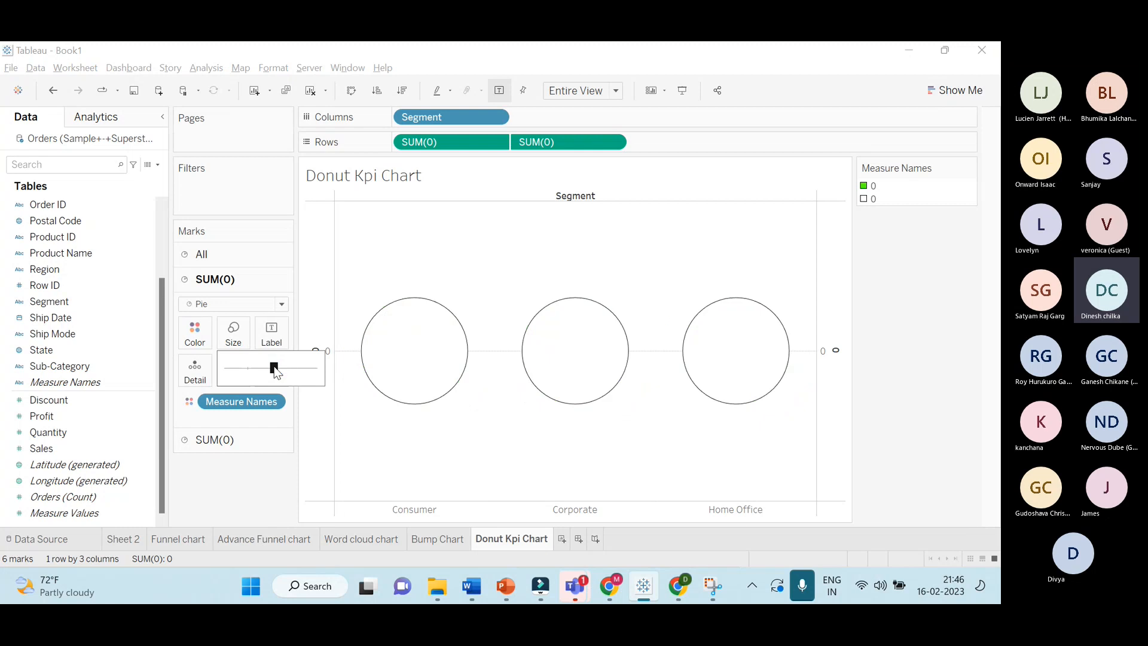
click(277, 371)
click(289, 368)
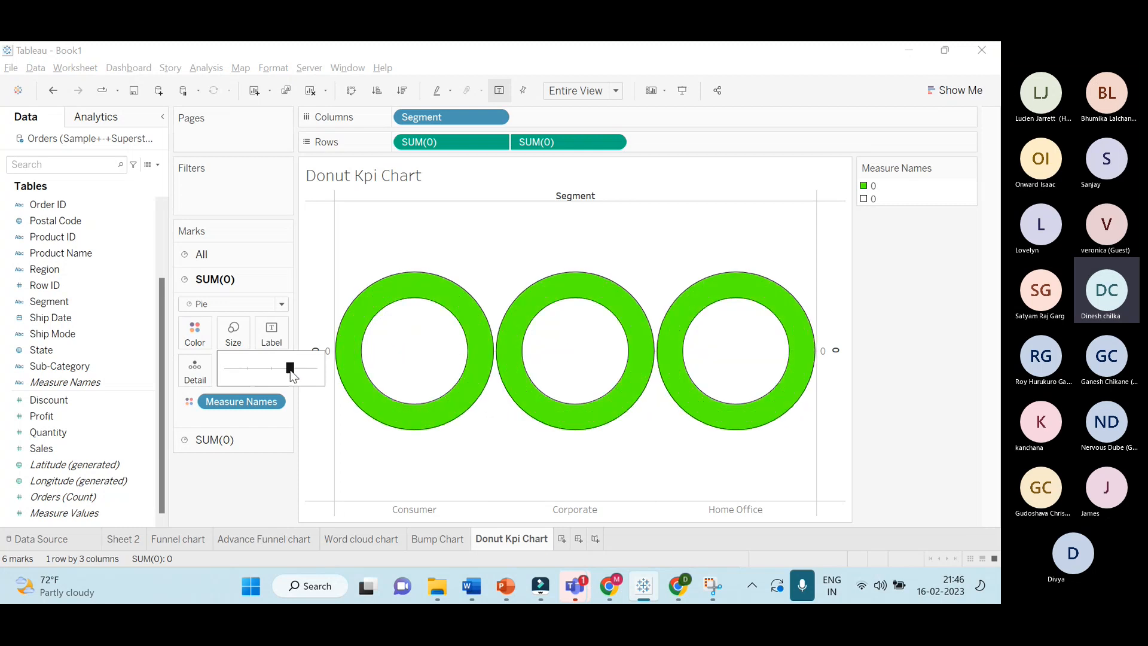
drag(288, 370, 285, 369)
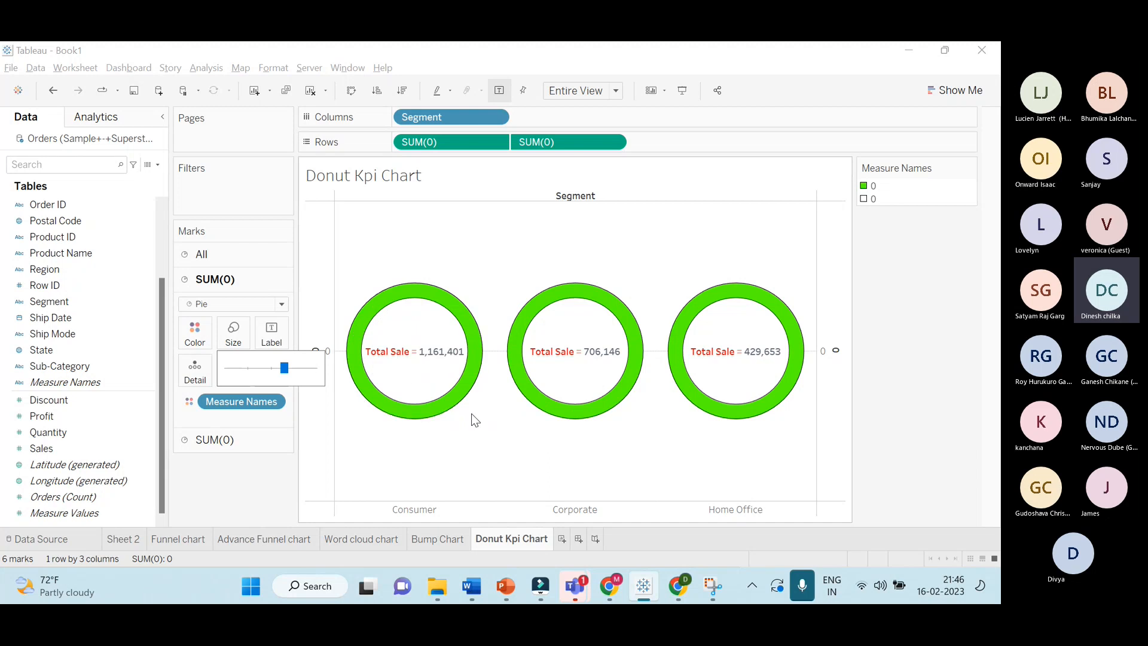
drag(284, 368, 293, 367)
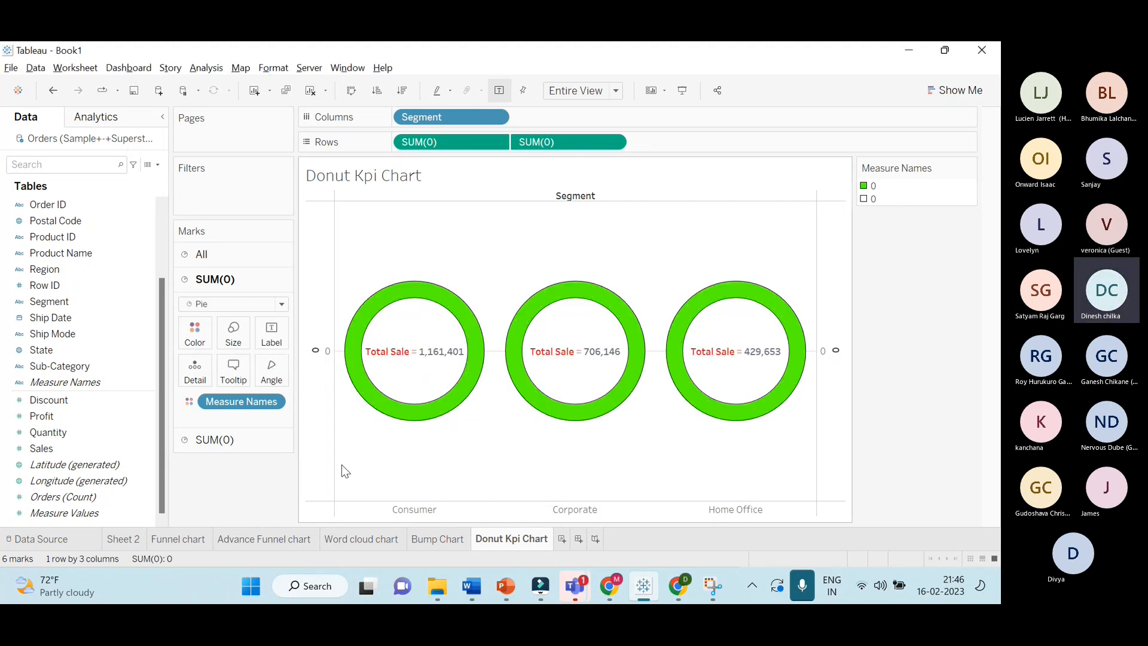
Shrink the inner white pie of the second SUM(0) marks, and enlarge it again until the Total Sale label fits inside
click(271, 440)
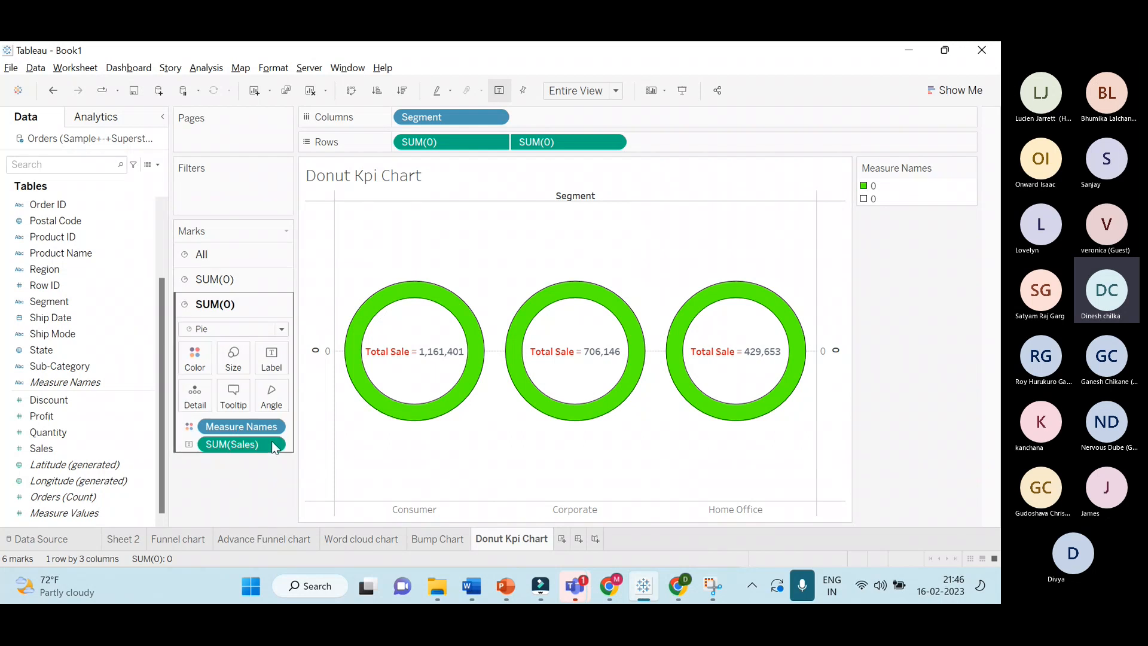
click(436, 339)
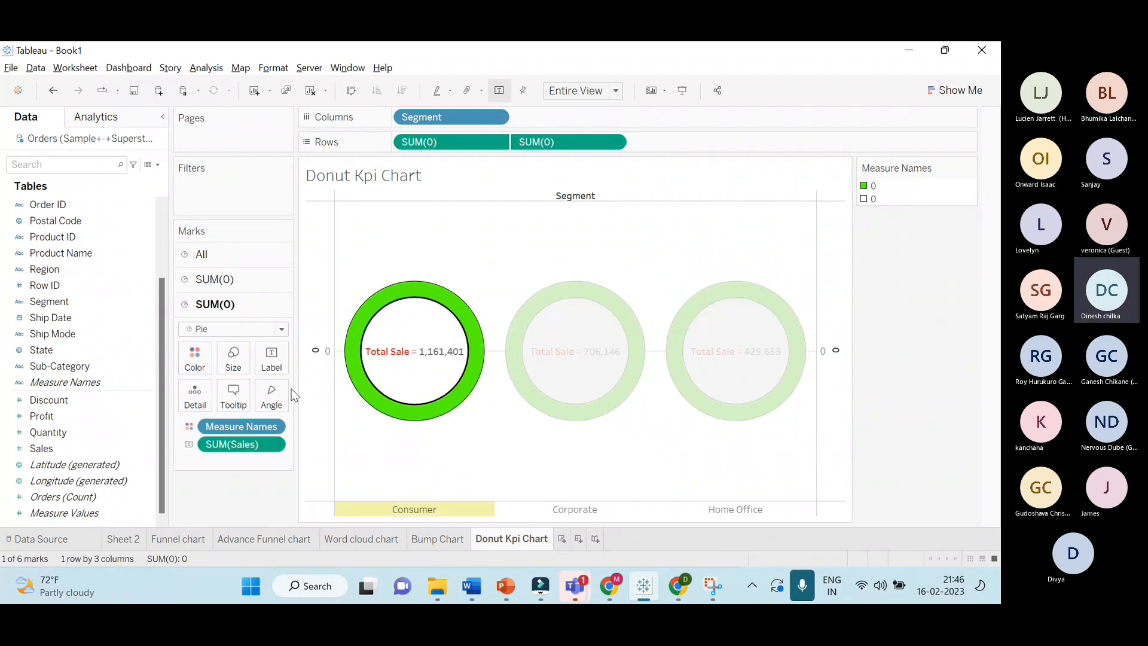
click(243, 369)
click(266, 390)
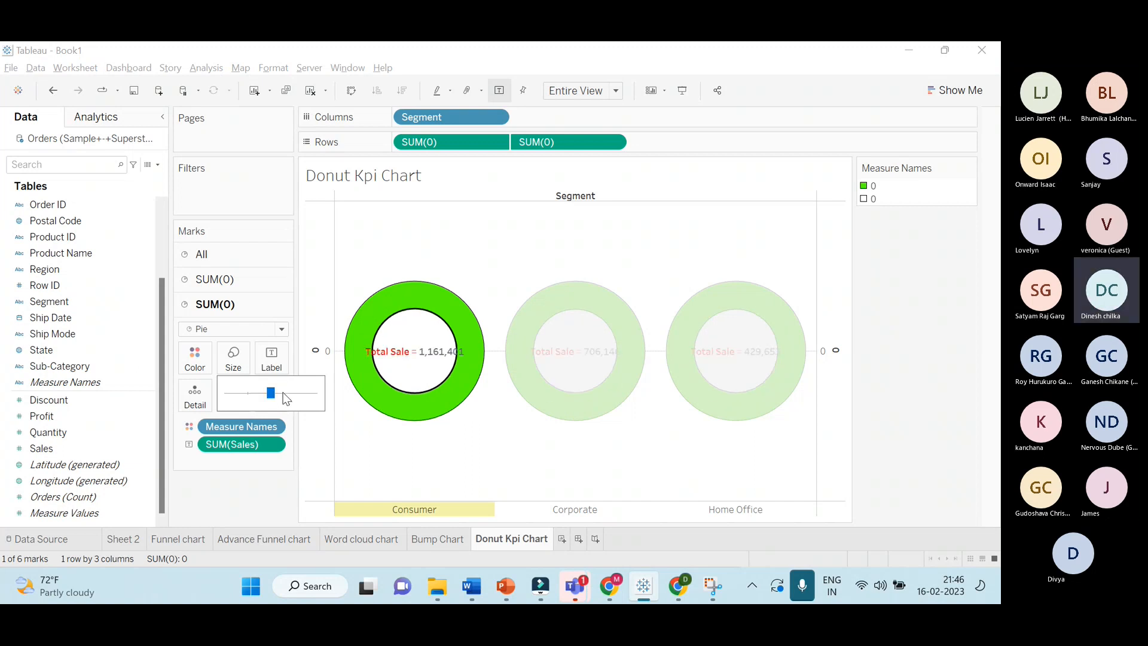
click(278, 391)
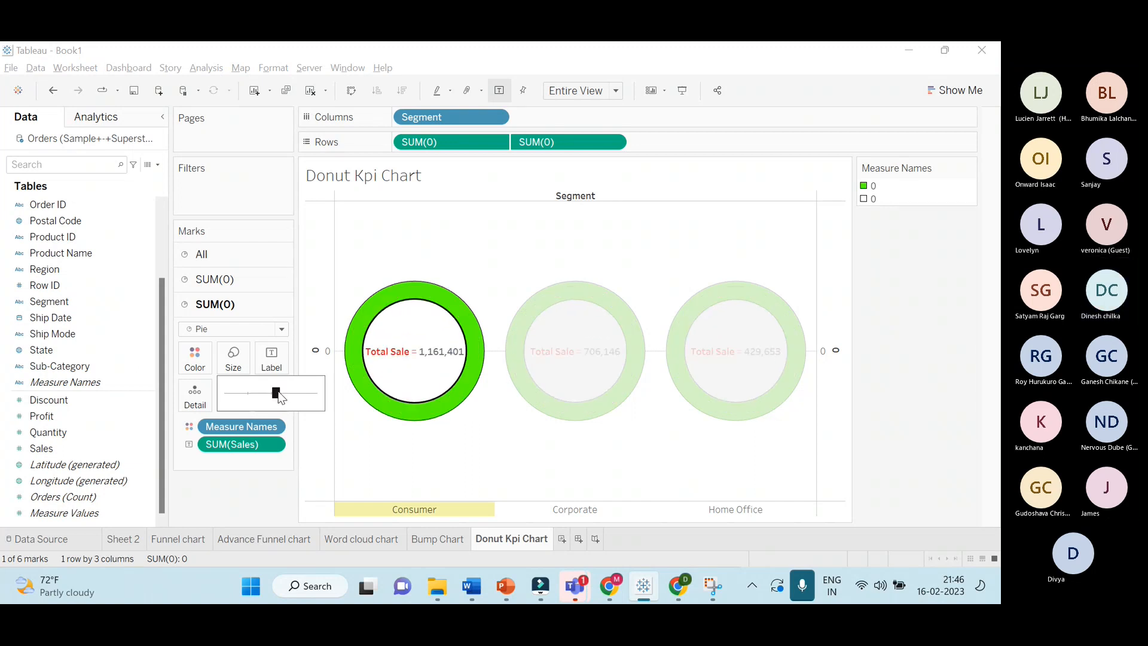
Color the outer pie of the first SUM(0) marks by Region
click(390, 442)
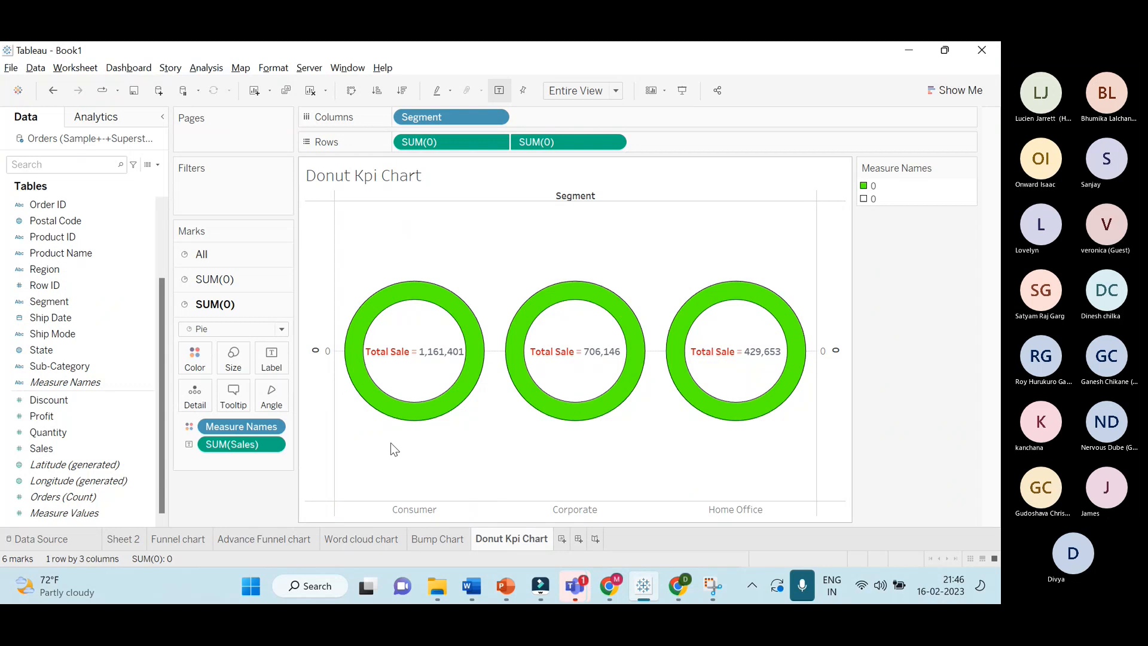
click(227, 286)
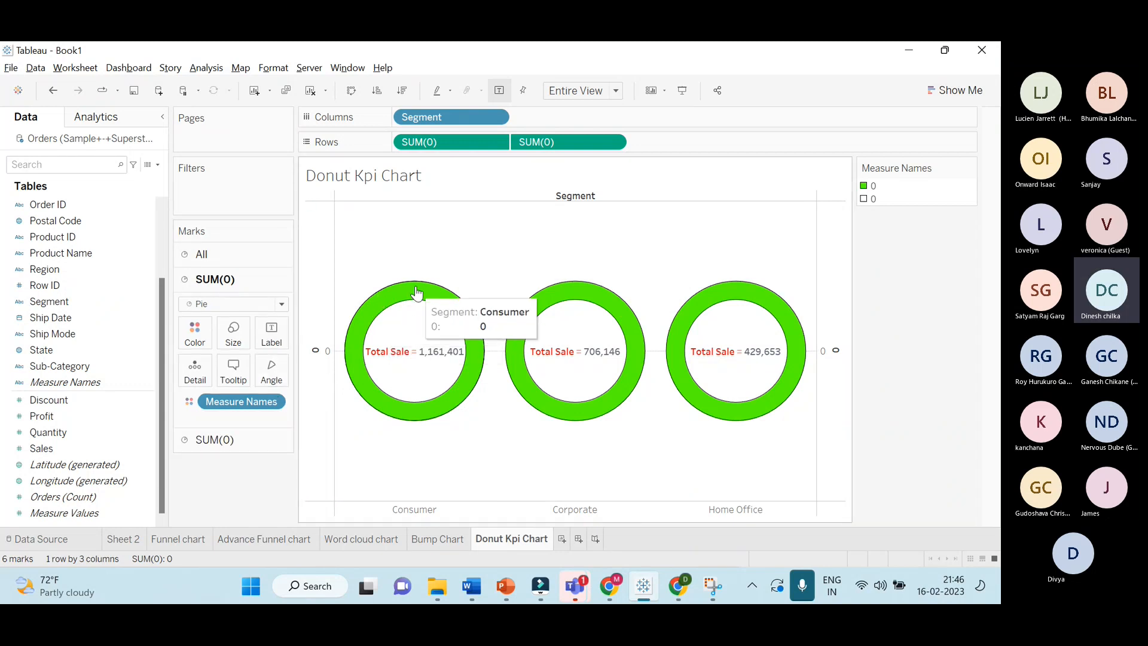
click(221, 440)
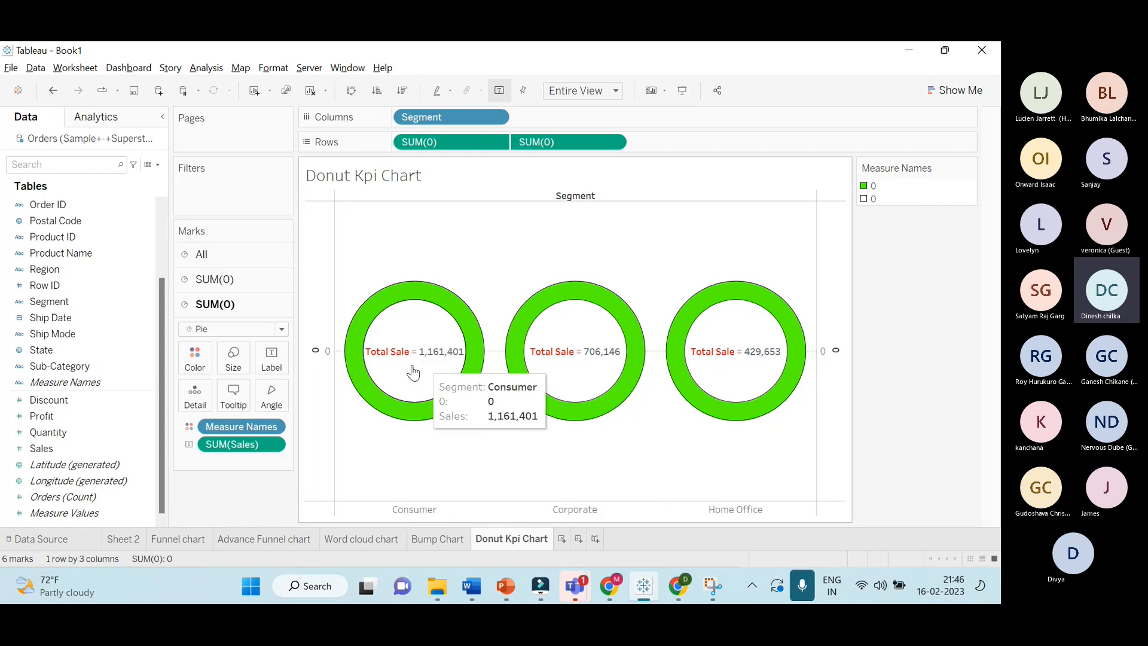
click(235, 284)
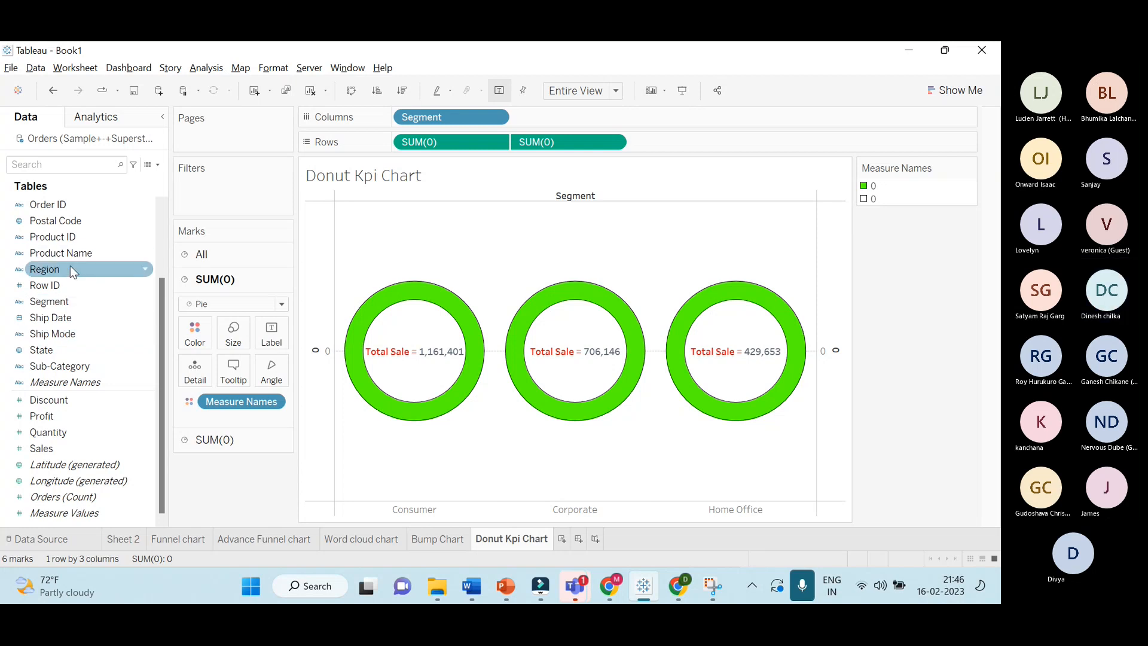
drag(70, 269, 203, 337)
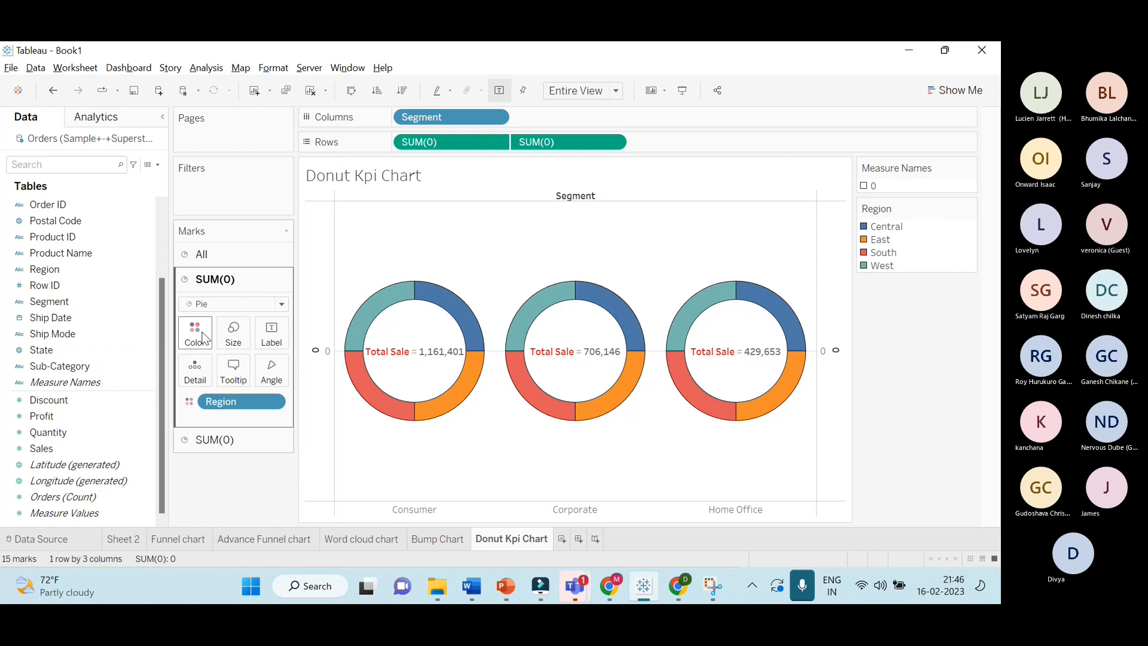
Label the slices of the outer pie with Region and SUM(Sales)
click(90, 432)
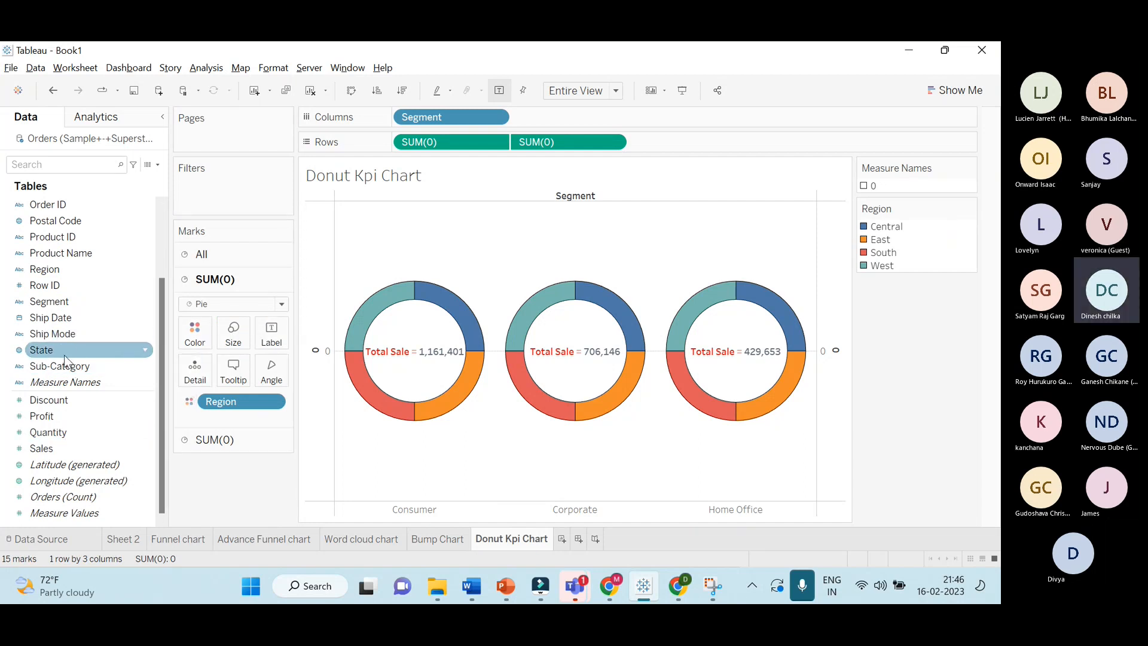
drag(72, 275, 279, 337)
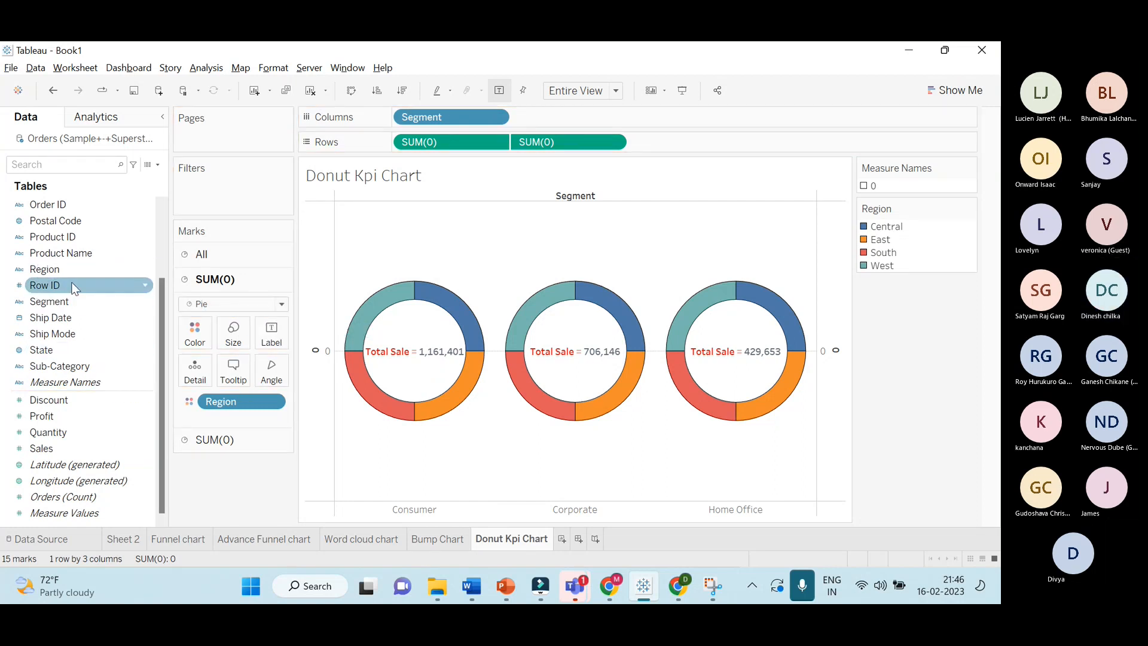
drag(68, 276, 272, 333)
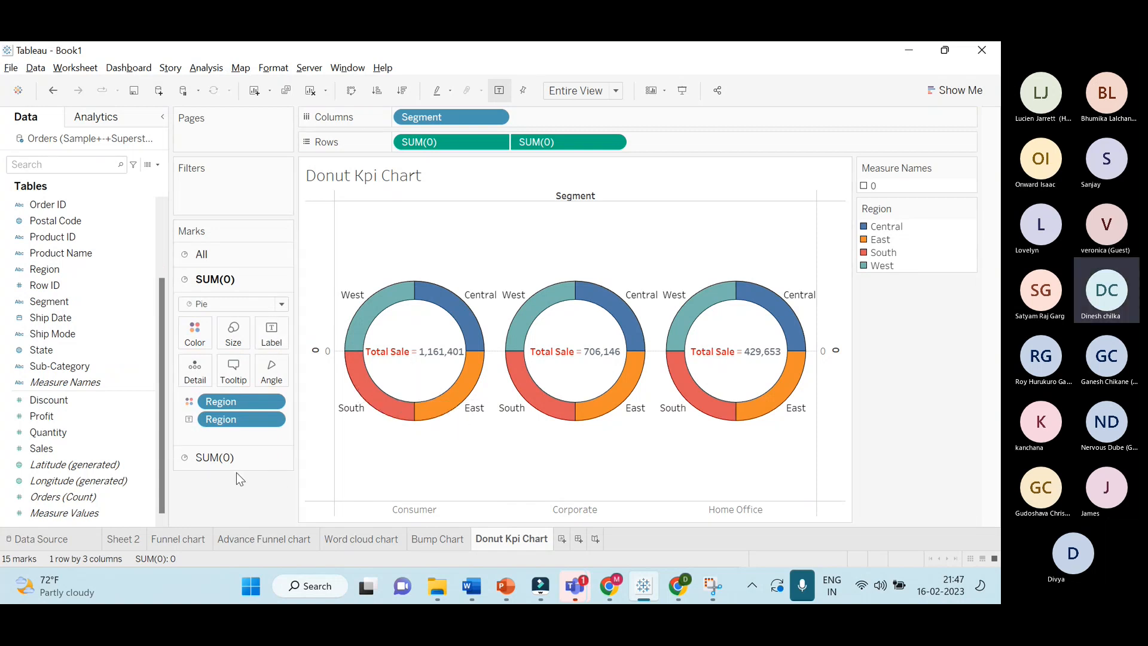
click(85, 450)
drag(86, 450, 274, 347)
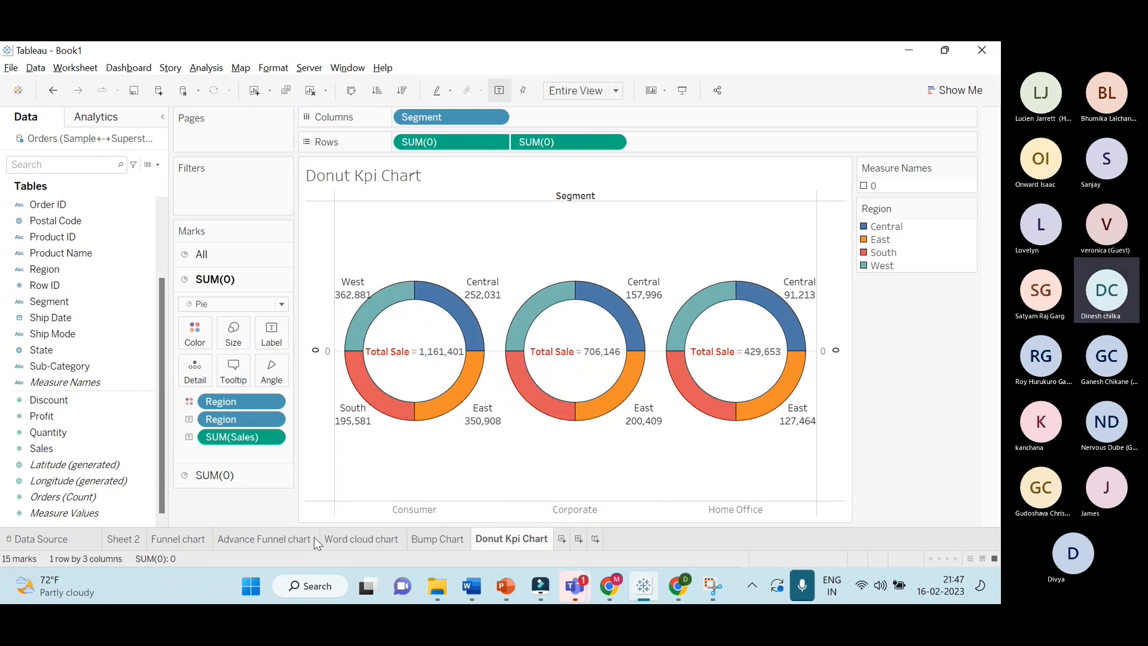
Apply the Percent of Total quick table calculation to the SUM(Sales) label of the outer pie
right_click(276, 440)
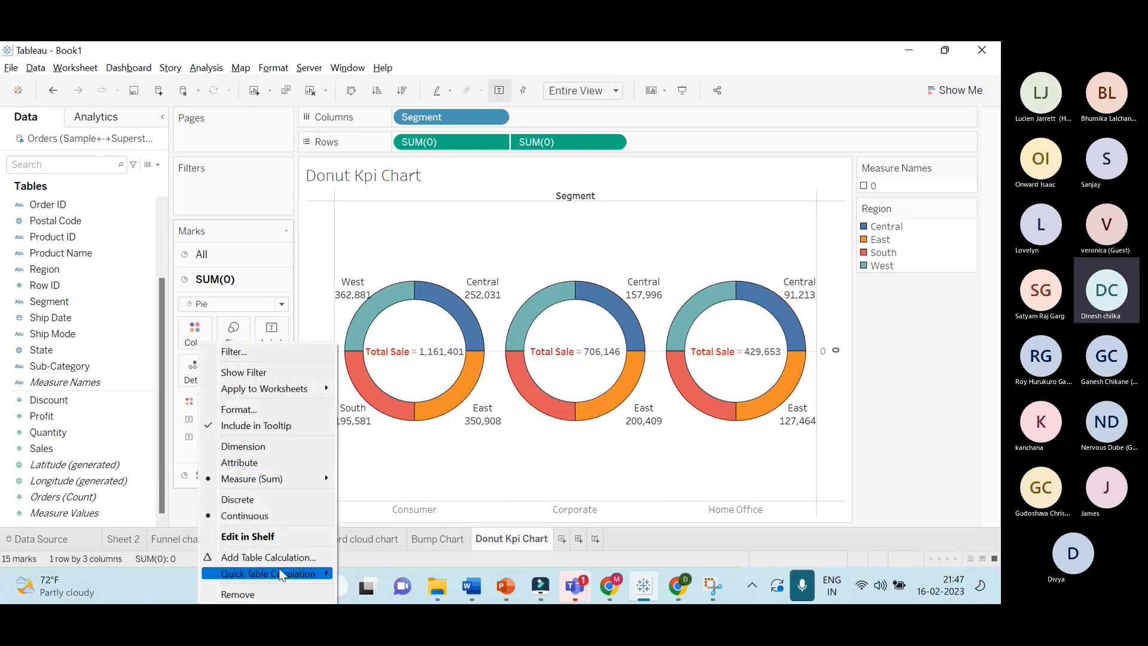
mouse_move(278, 579)
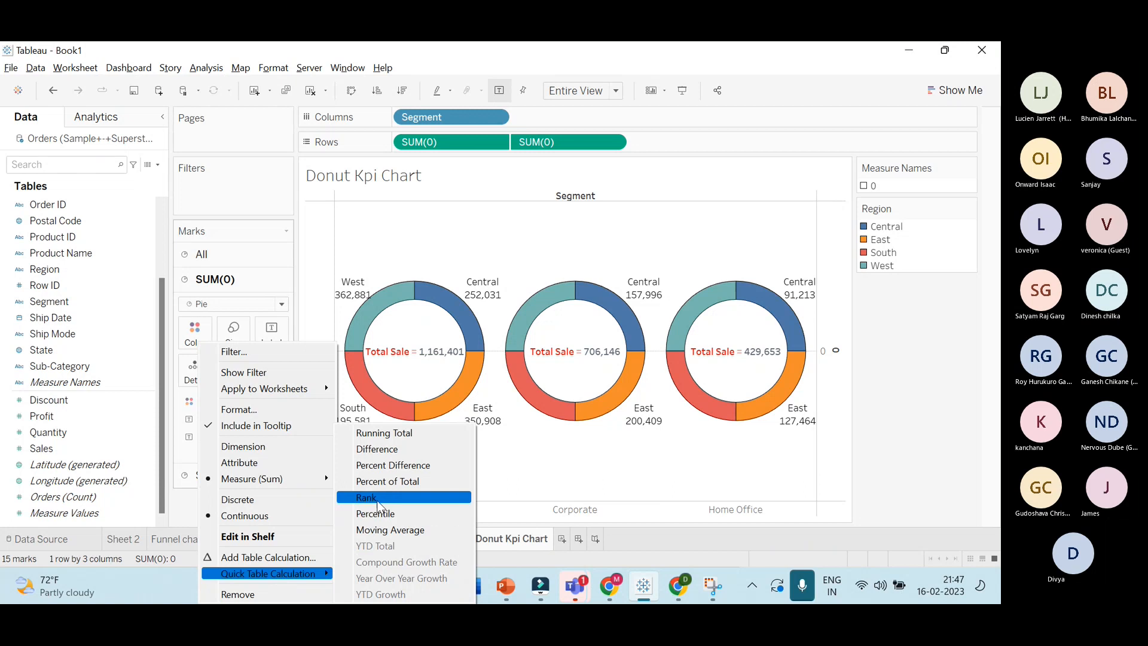
click(380, 482)
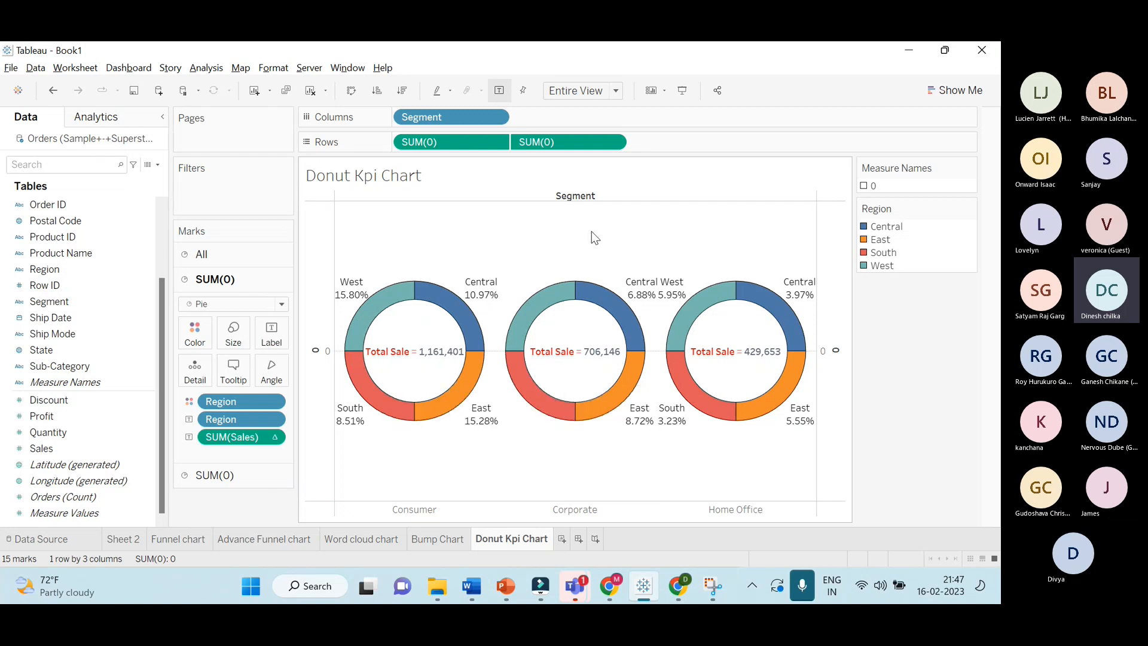
Format the worksheet's lines, setting the zero lines, trend lines and reference lines to None
right_click(348, 242)
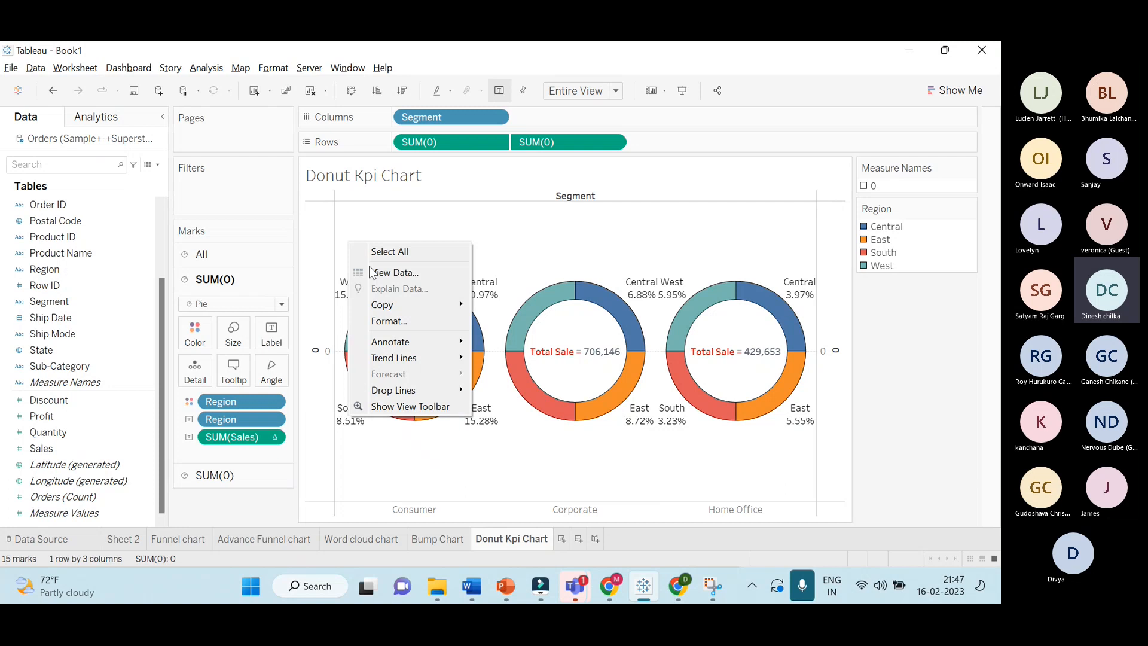
click(399, 321)
click(100, 145)
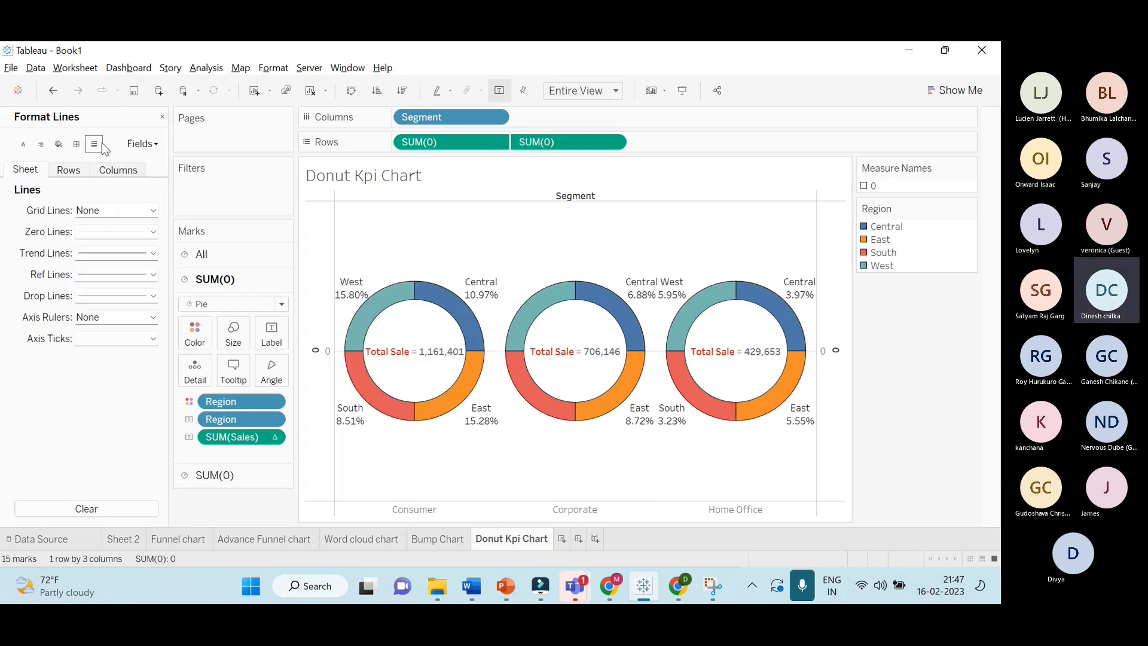
click(110, 233)
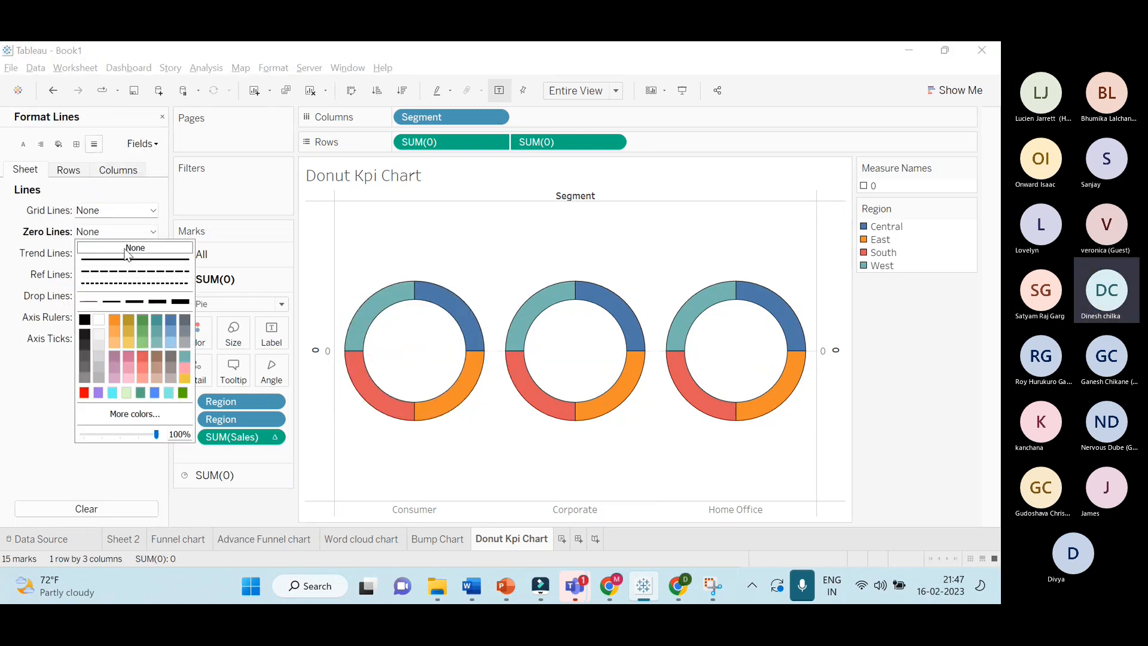
click(43, 261)
click(122, 258)
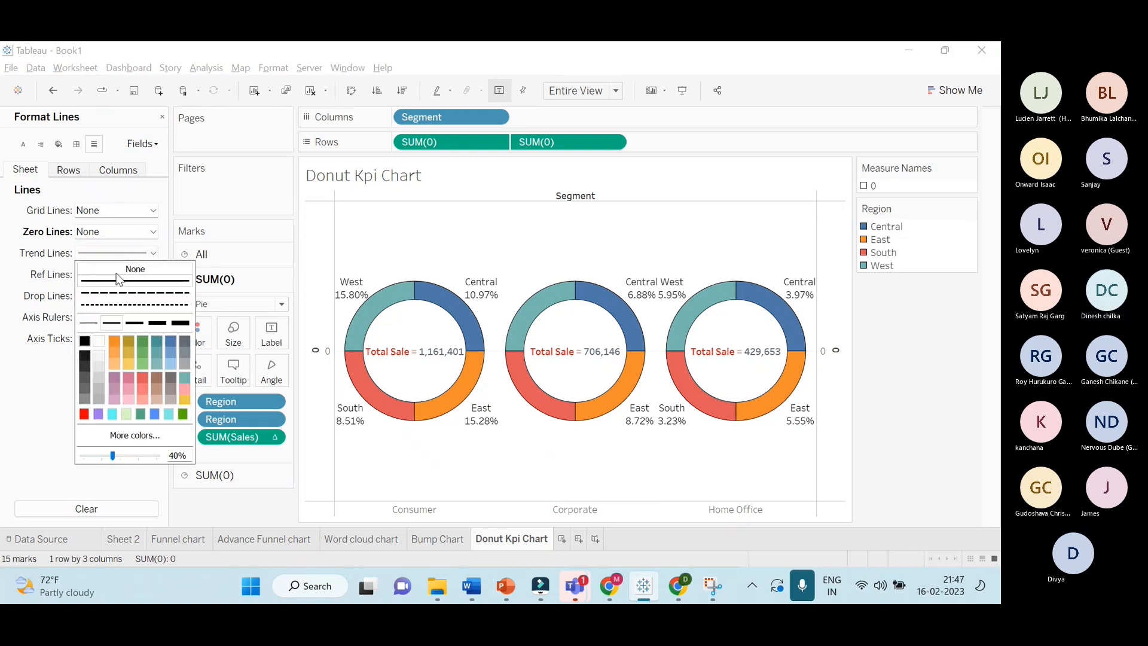
click(42, 277)
click(117, 276)
click(135, 290)
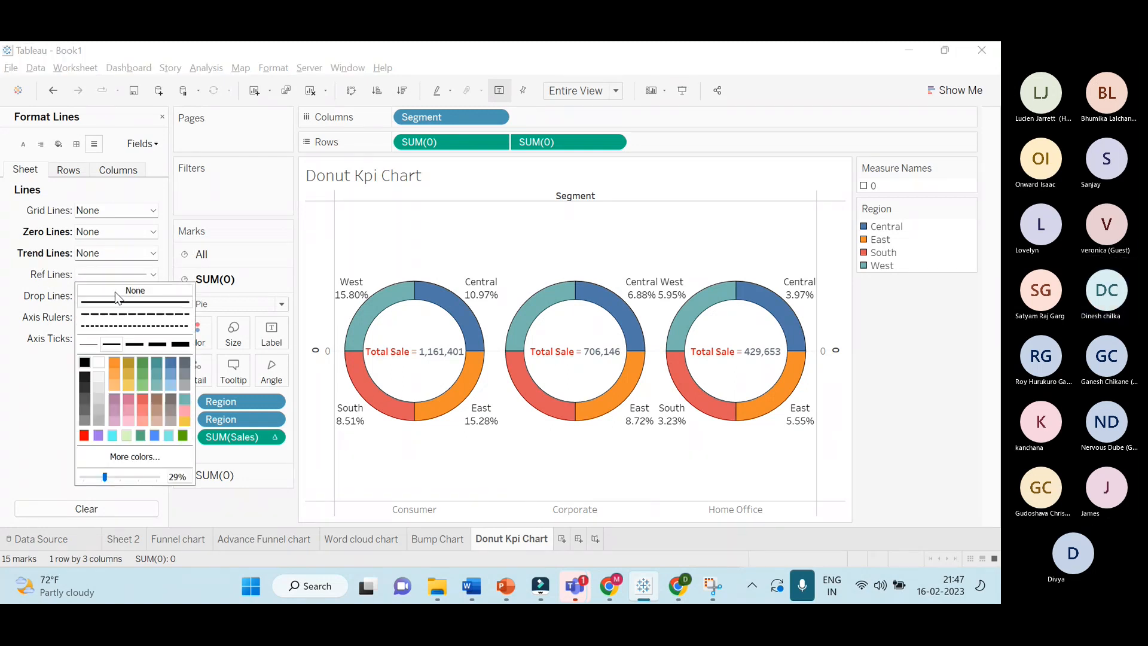
Set the worksheet's drop lines, axis rulers and axis ticks to None
click(53, 298)
click(101, 297)
click(103, 312)
click(33, 313)
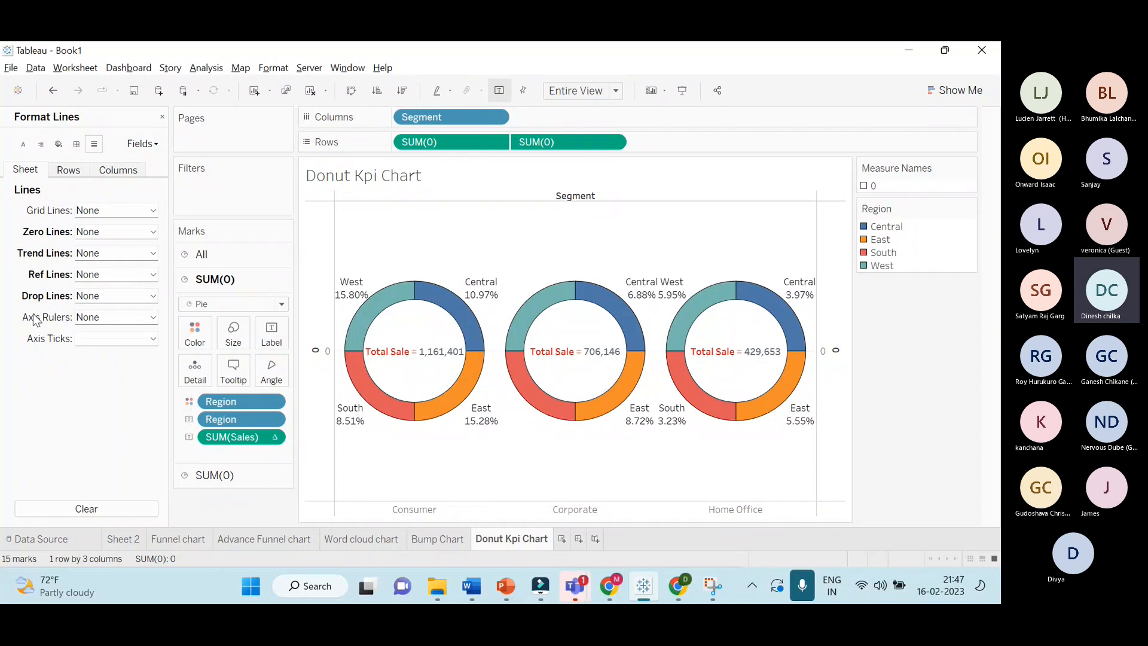
click(90, 317)
click(97, 332)
click(60, 336)
click(79, 340)
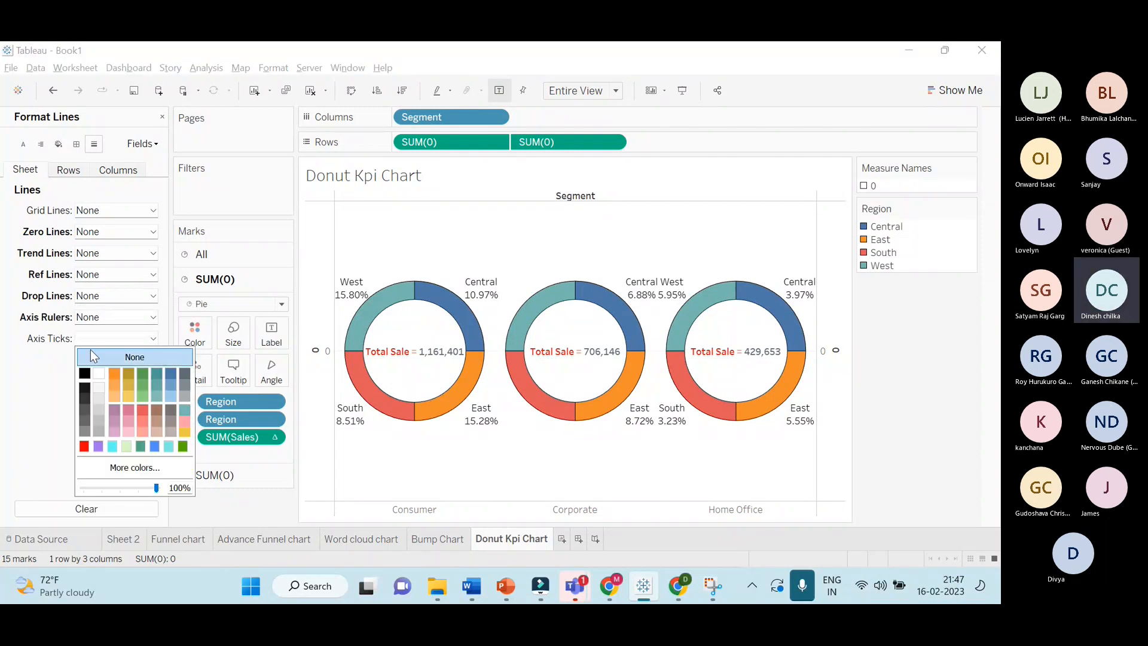
click(97, 354)
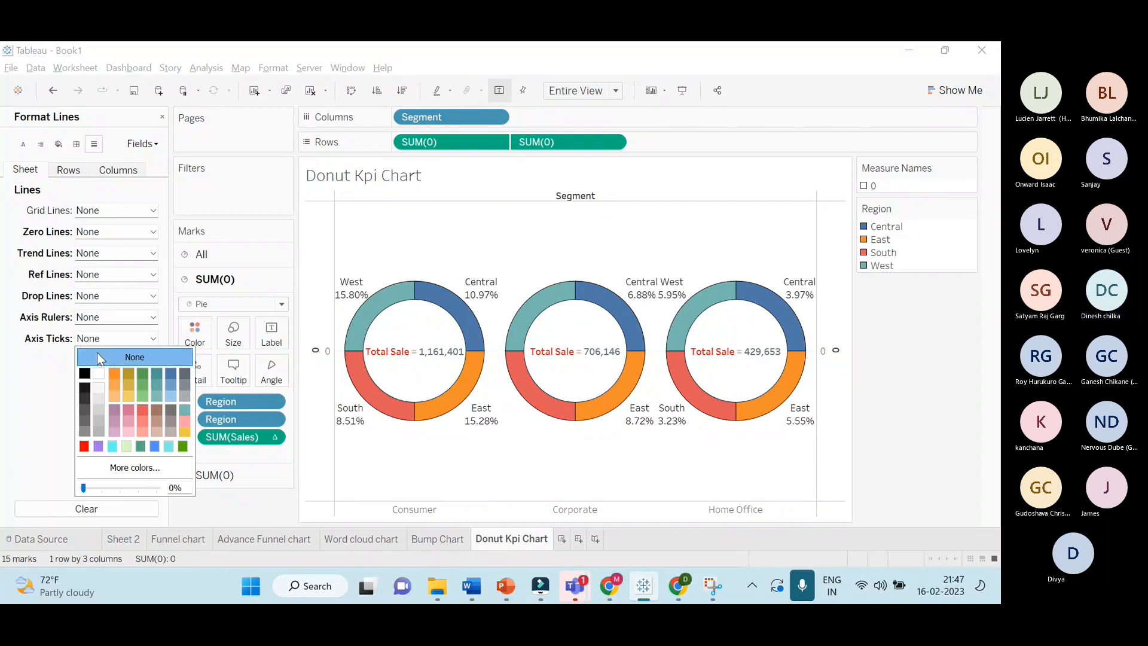
click(394, 474)
right_click(391, 200)
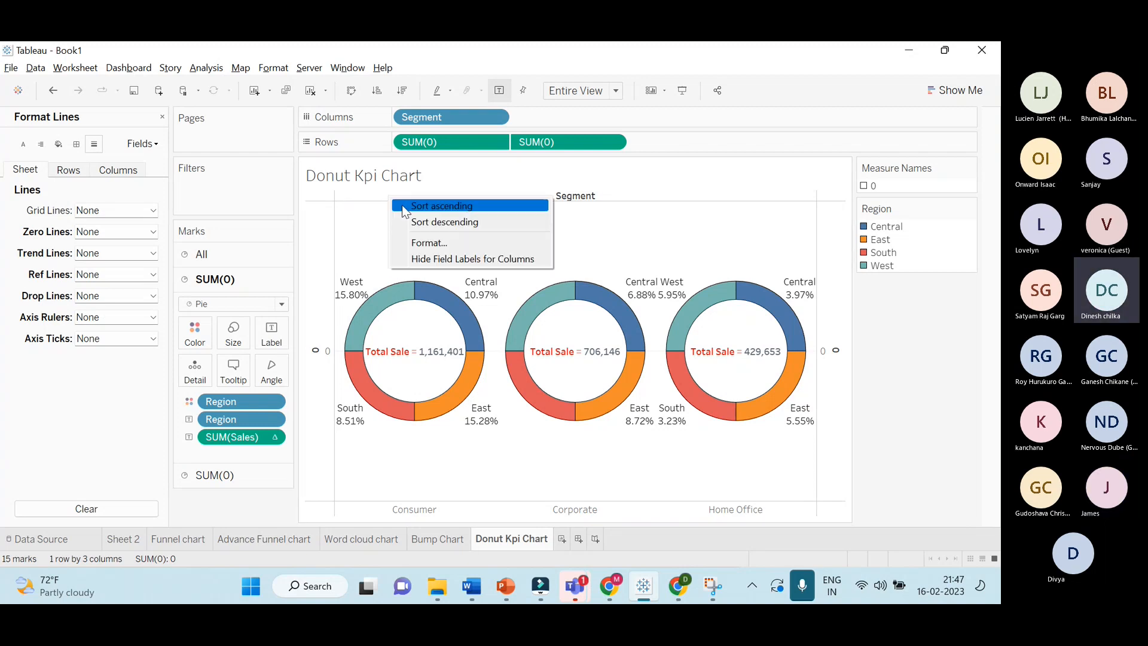
click(443, 241)
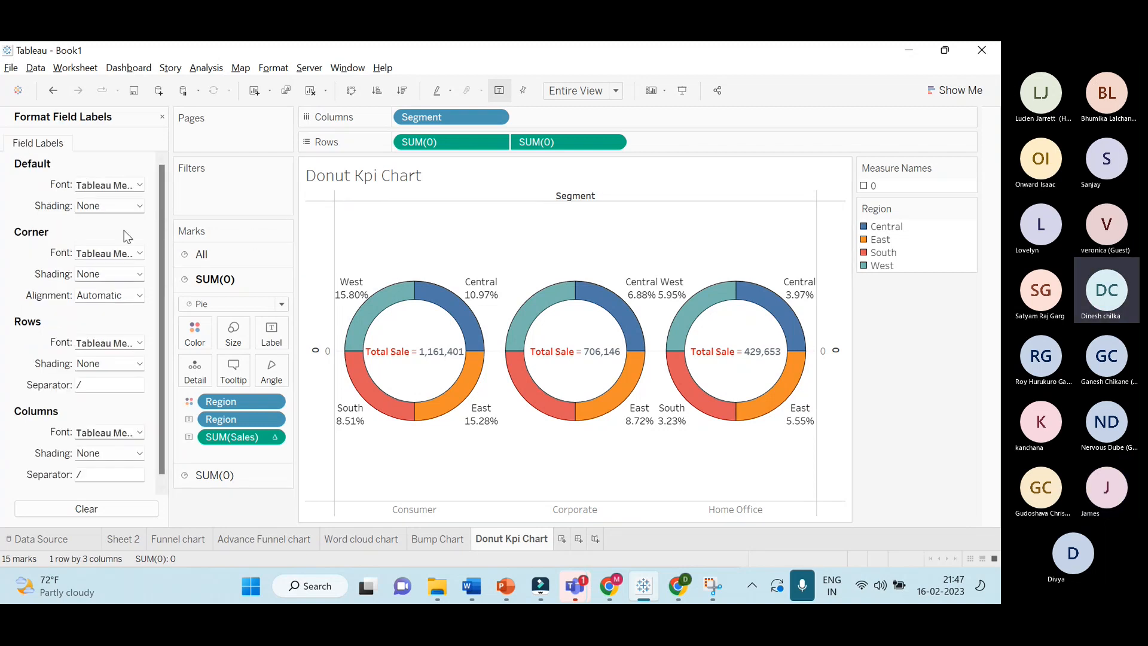
click(120, 205)
click(119, 185)
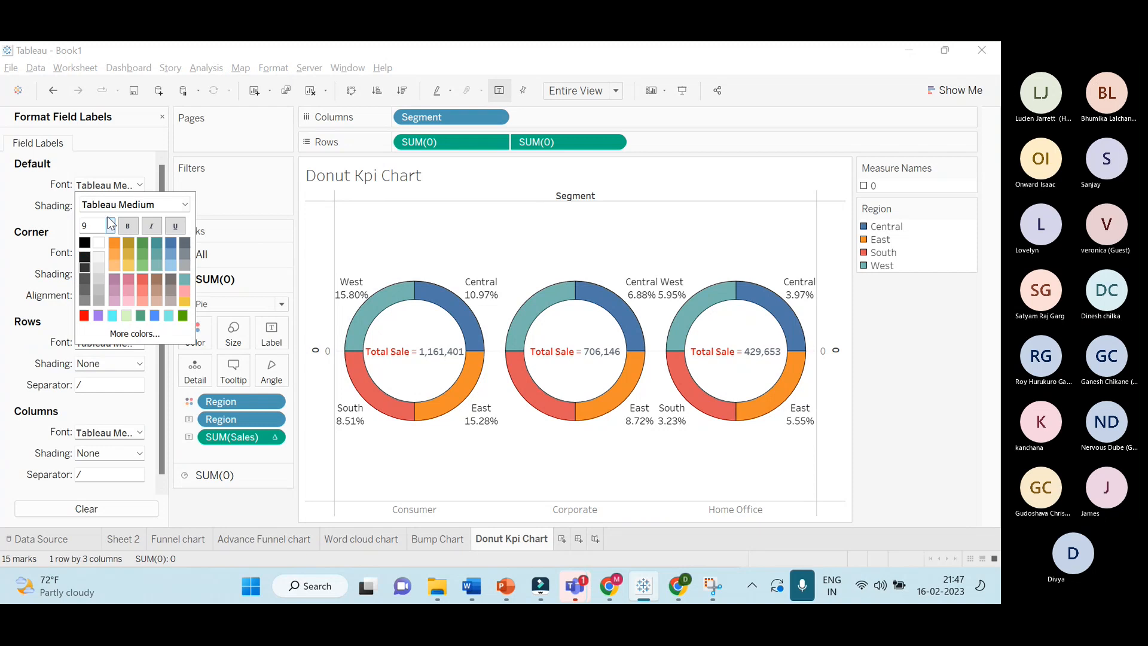
click(48, 203)
scroll(46, 178, down, 1)
scroll(45, 178, up, 1)
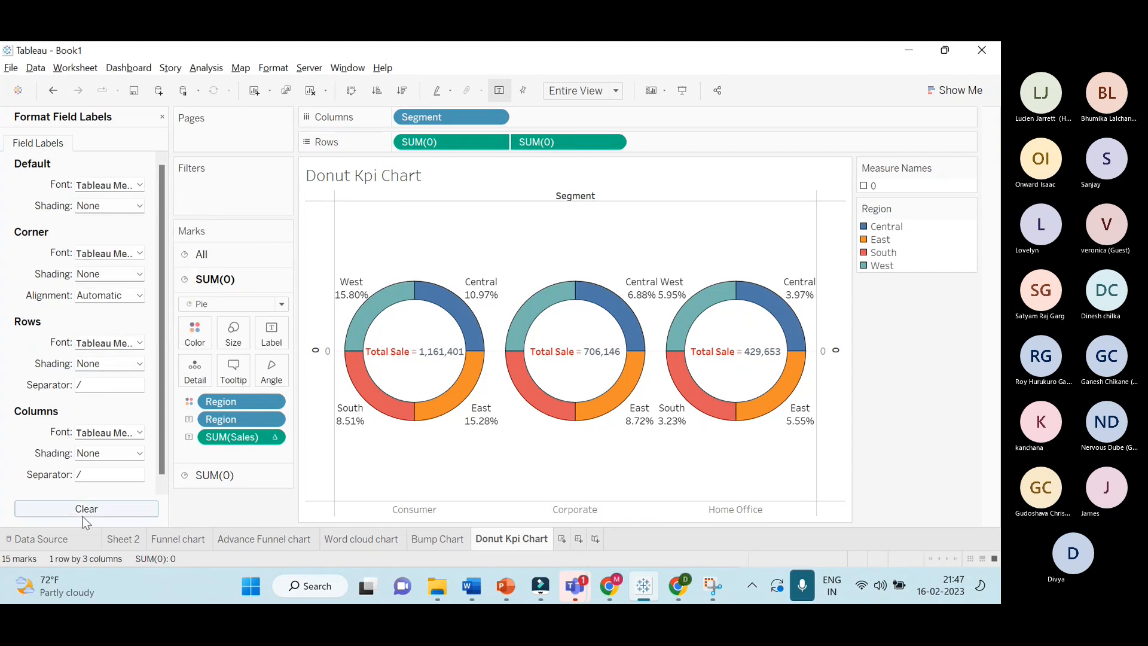
Center the <Sheet Name> title of the worksheet and apply the change
double_click(356, 178)
double_click(391, 265)
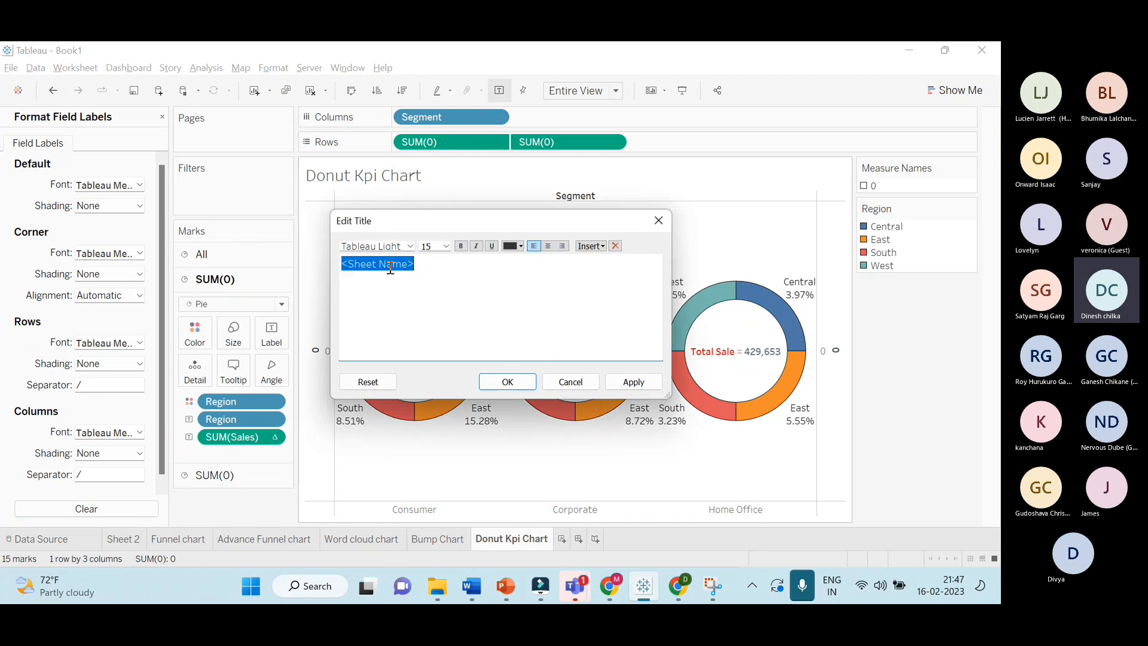
click(548, 246)
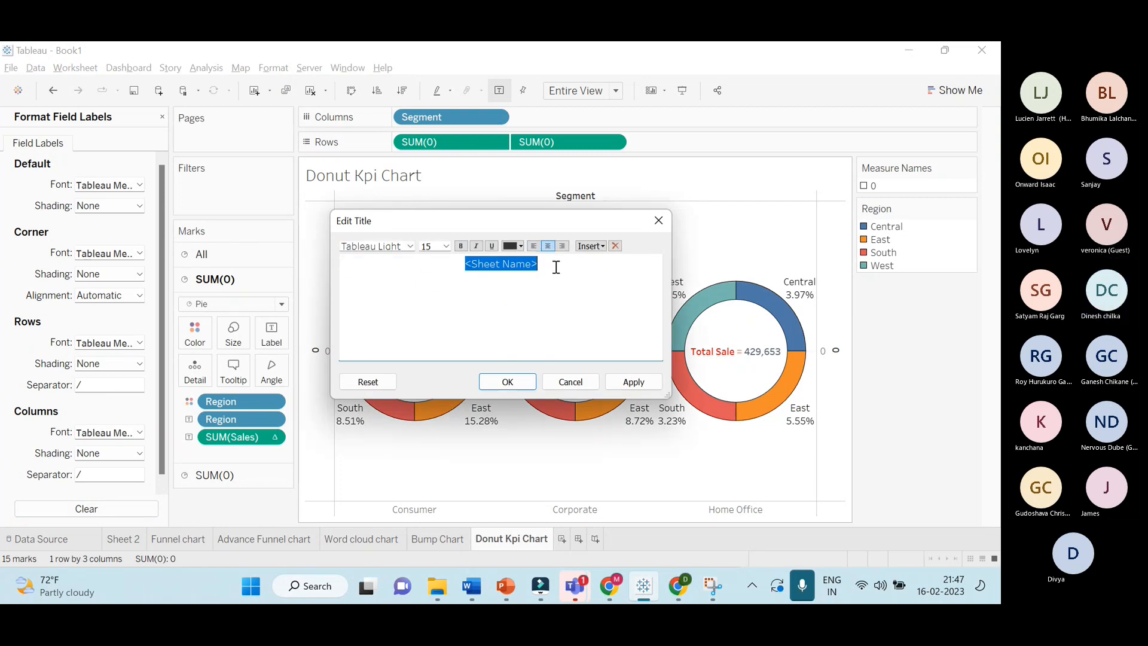
click(507, 383)
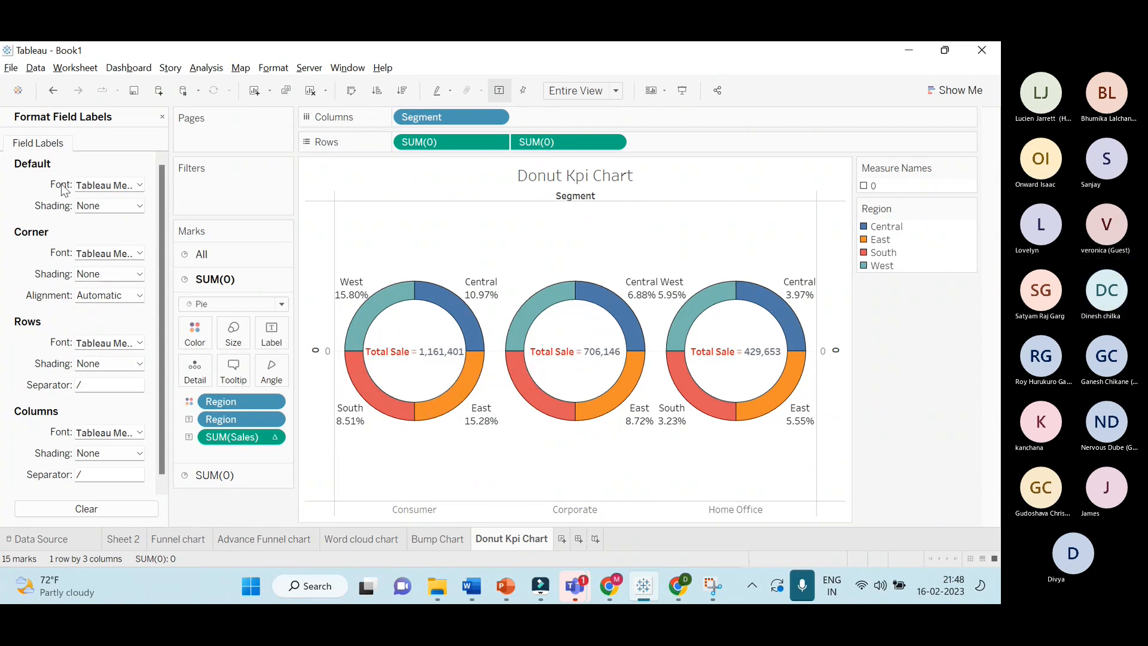
Close the field label formatting and add Segment to the label of the outer pie
click(162, 117)
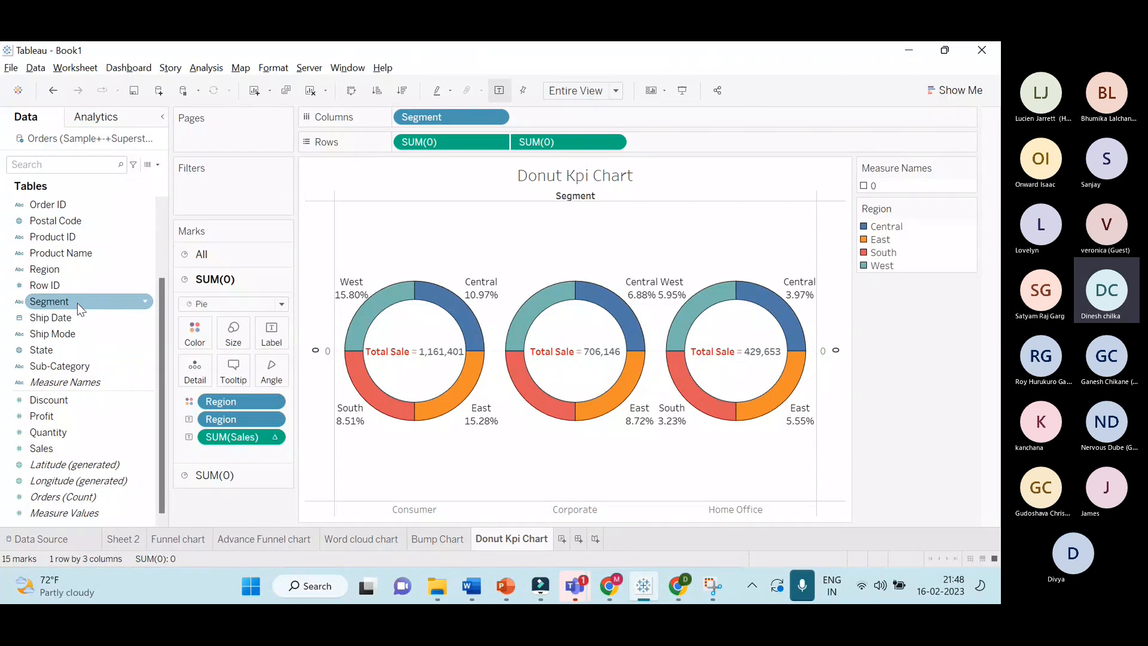
drag(77, 303, 271, 338)
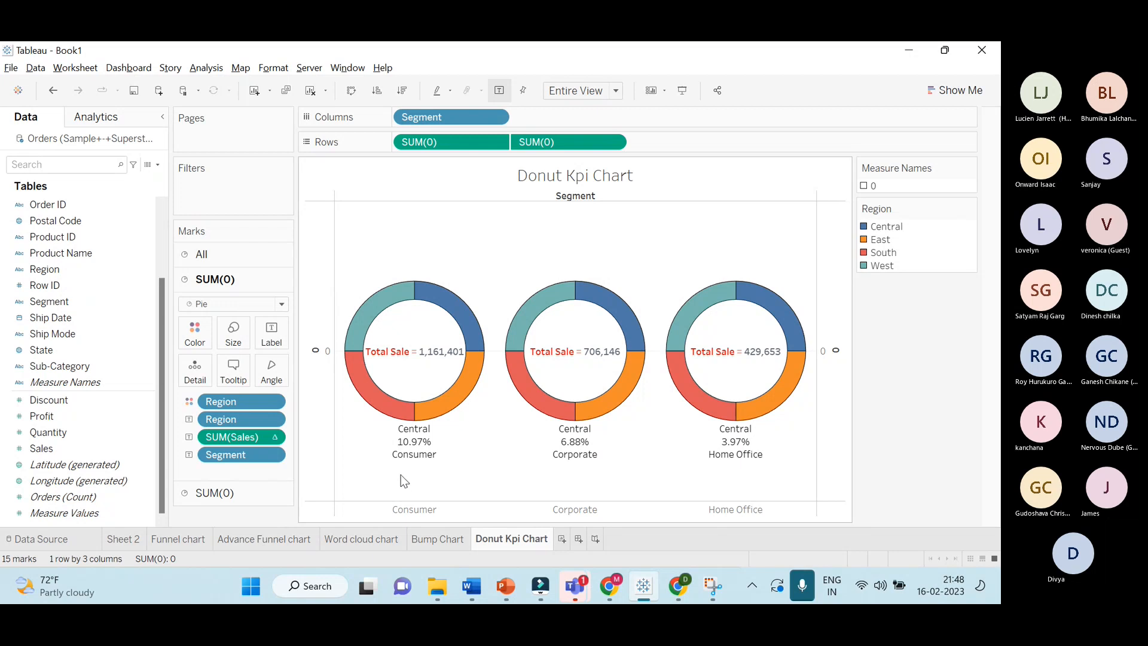
right_click(267, 458)
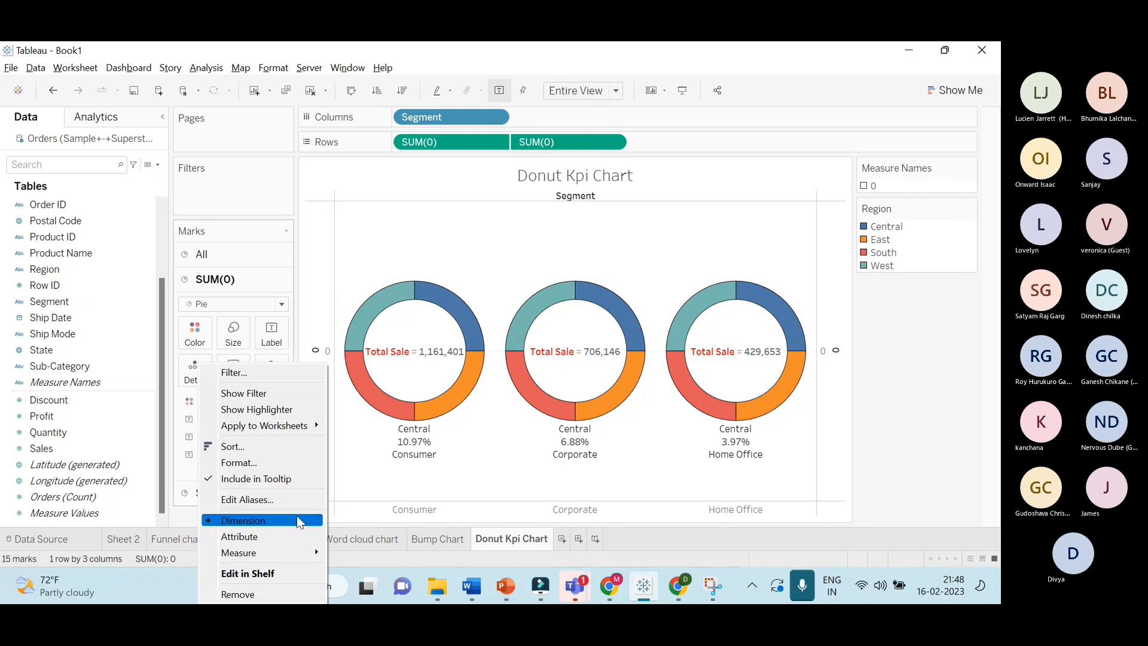
click(236, 464)
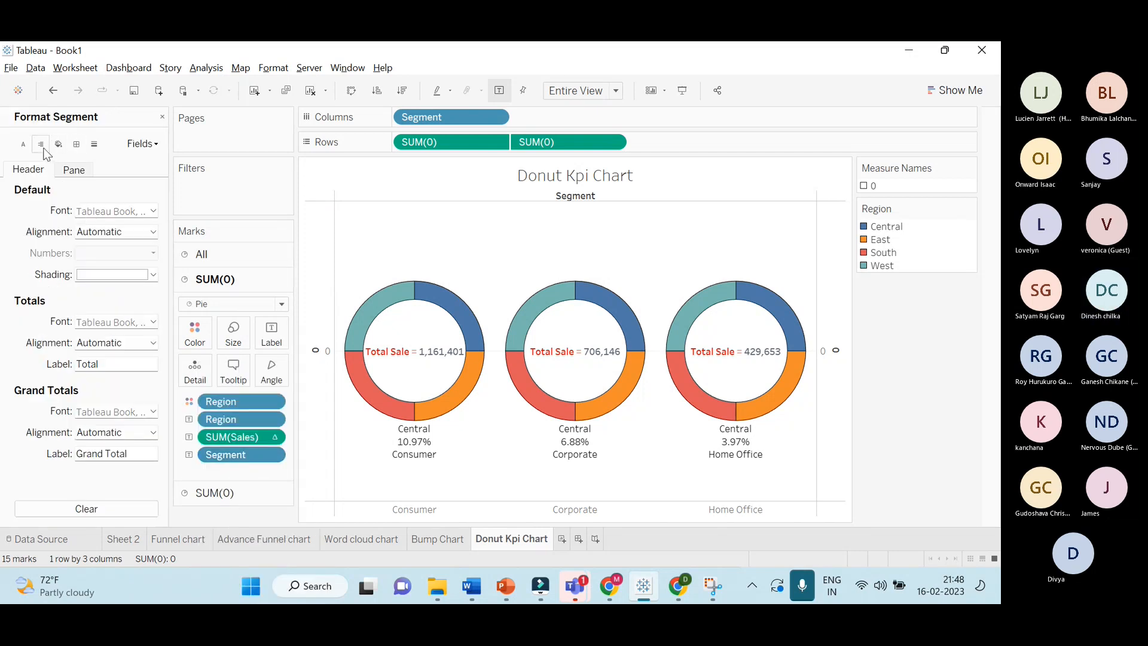
click(20, 145)
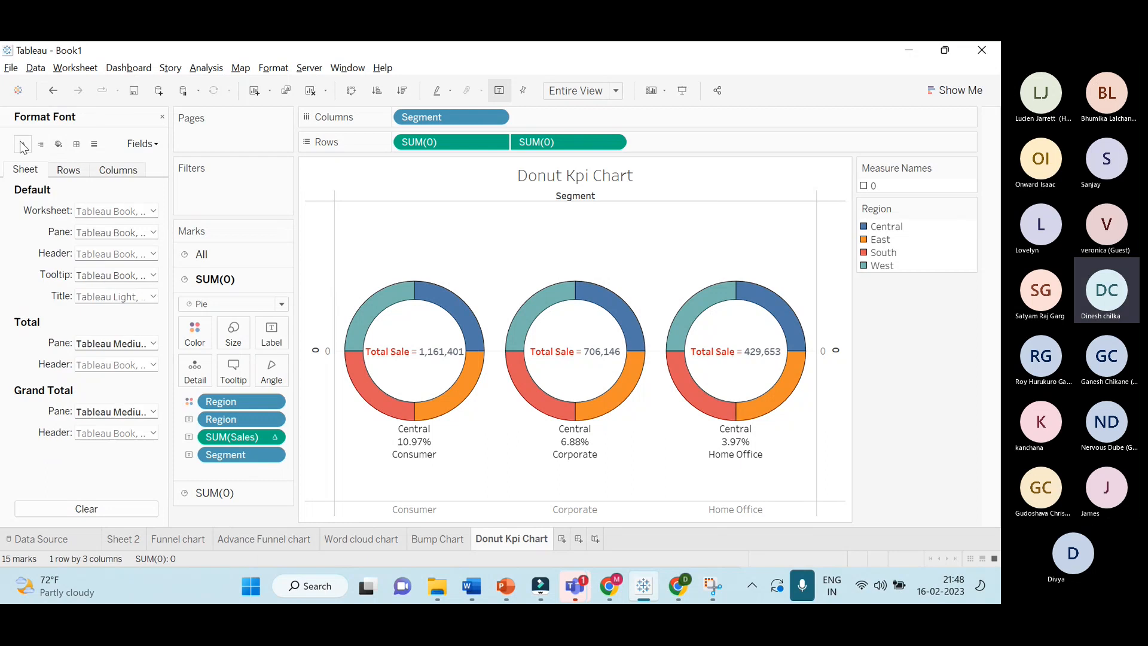
click(272, 456)
click(281, 446)
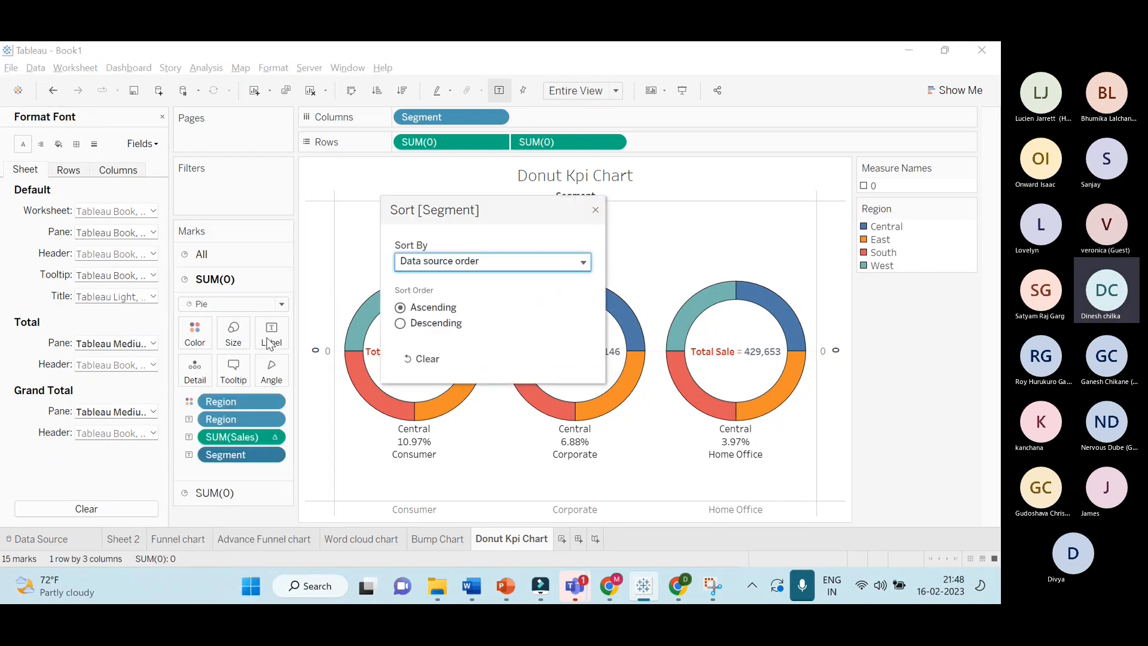
click(596, 209)
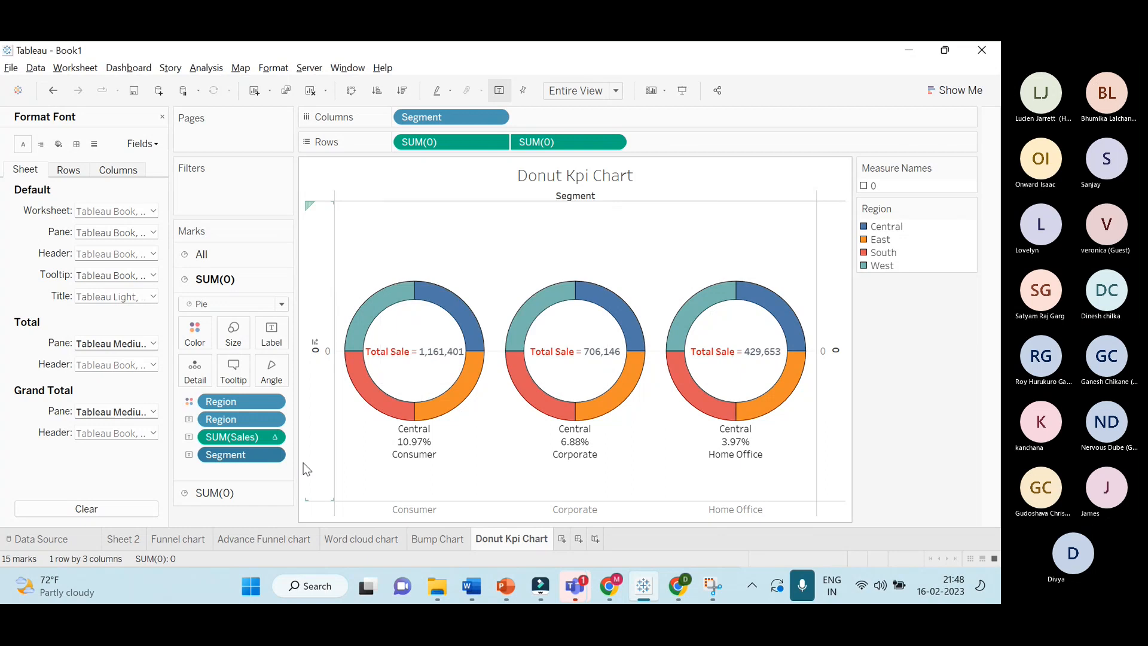
click(277, 455)
click(261, 464)
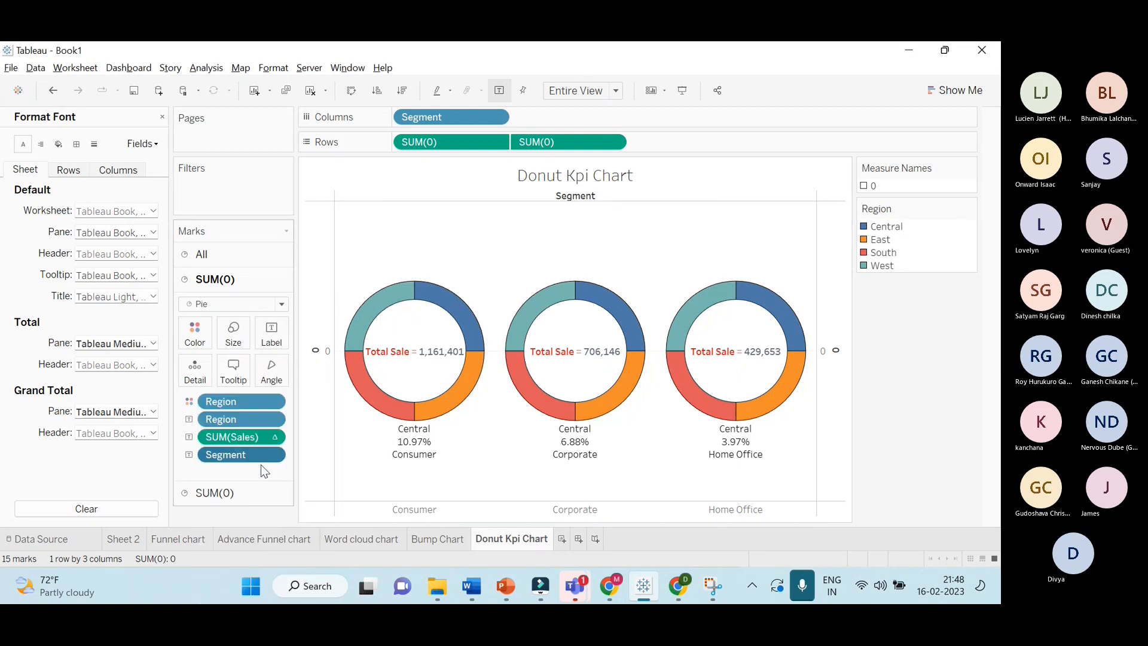
Try aligning the Segment header to the center horizontally and the middle vertically
click(153, 232)
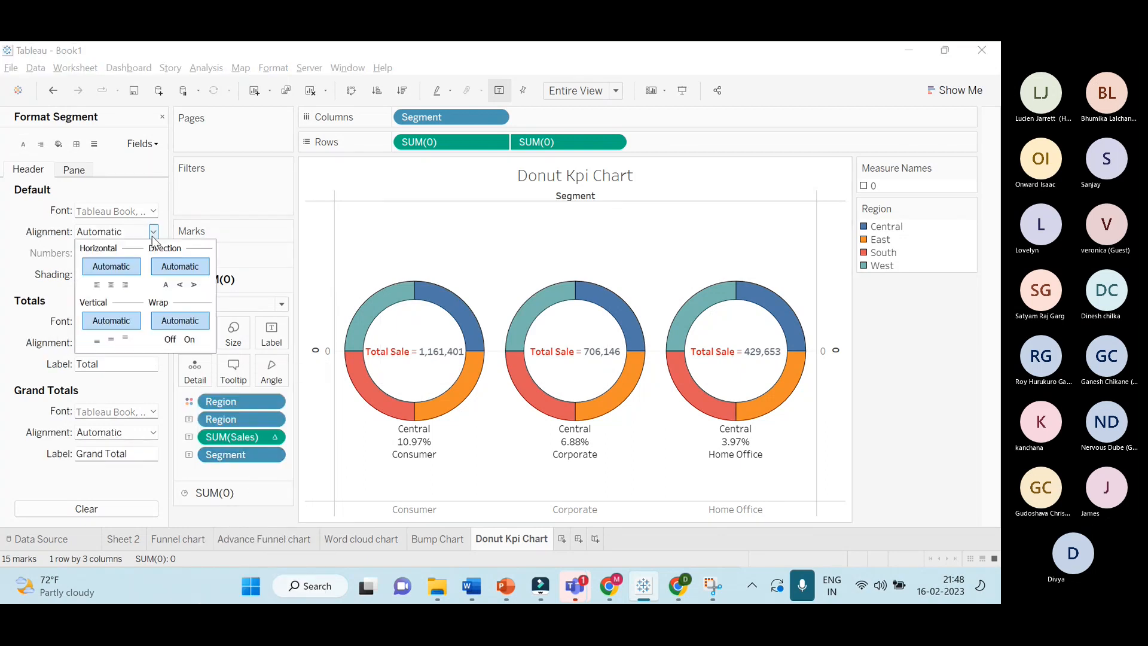
click(115, 286)
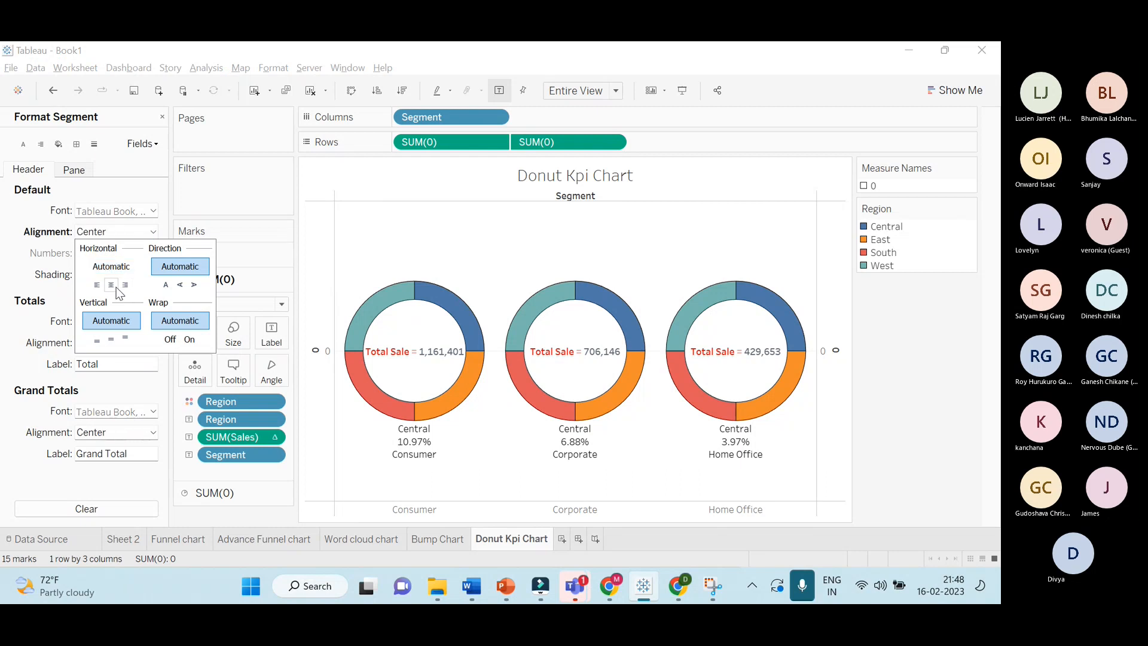
click(112, 341)
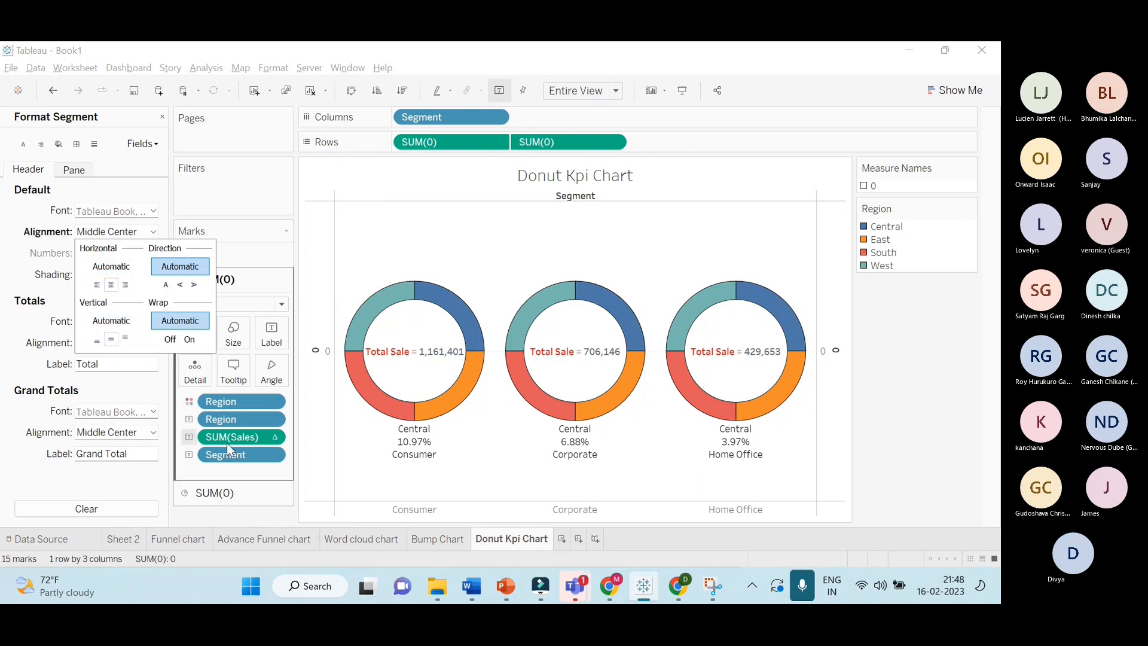
click(492, 491)
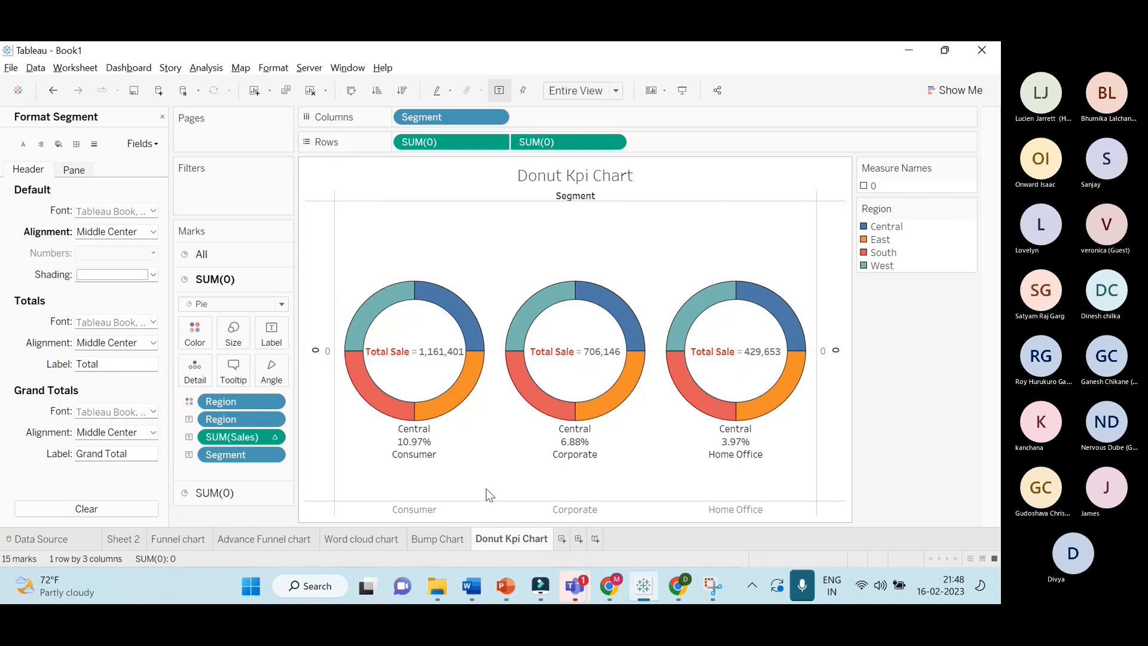
Undo the header alignment changes and the addition of Segment to the outer pie's label, and close the Segment formatting
key(ctrl+z)
key(ctrl+z)
key(ctrl+z)
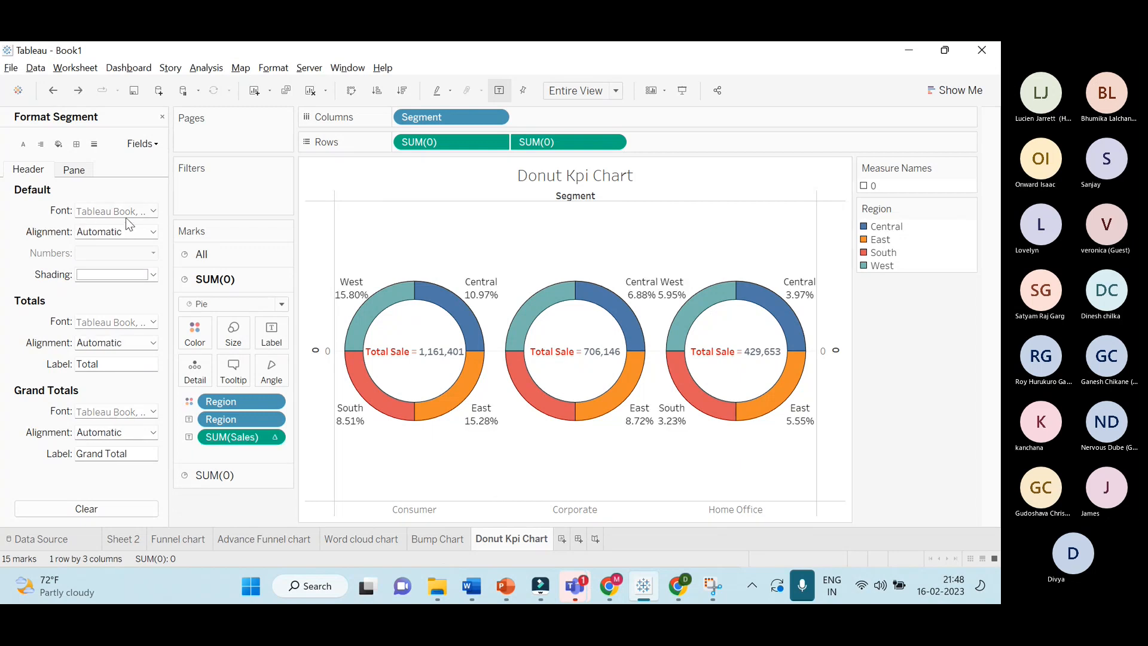
click(162, 117)
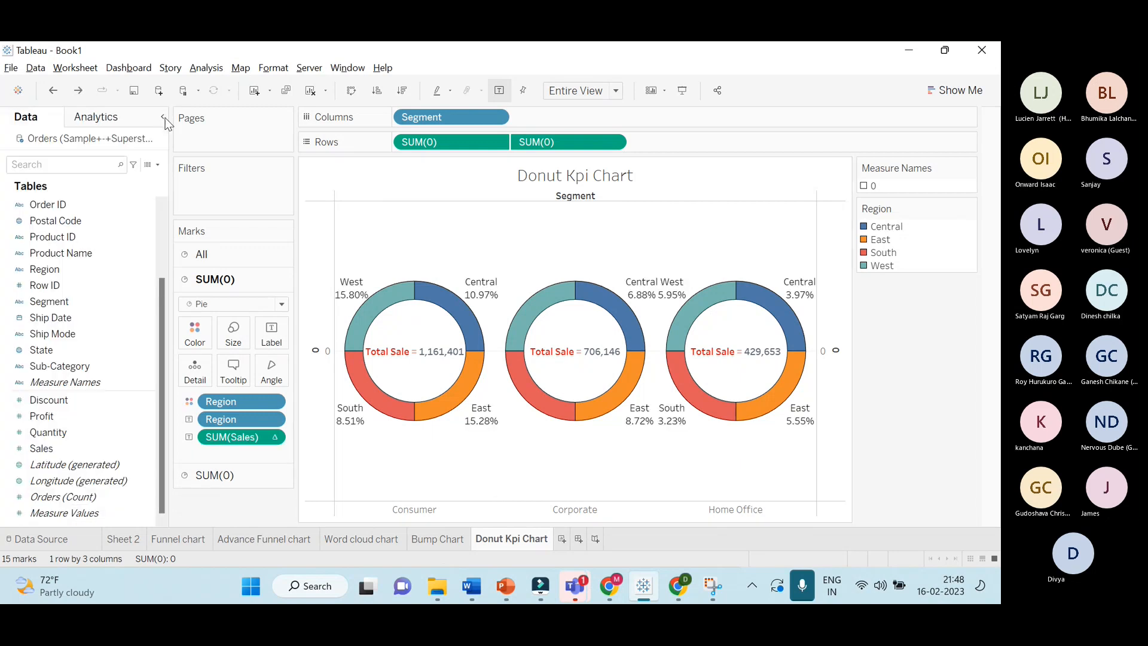
Try adding Segment to the label of all marks at once
click(220, 251)
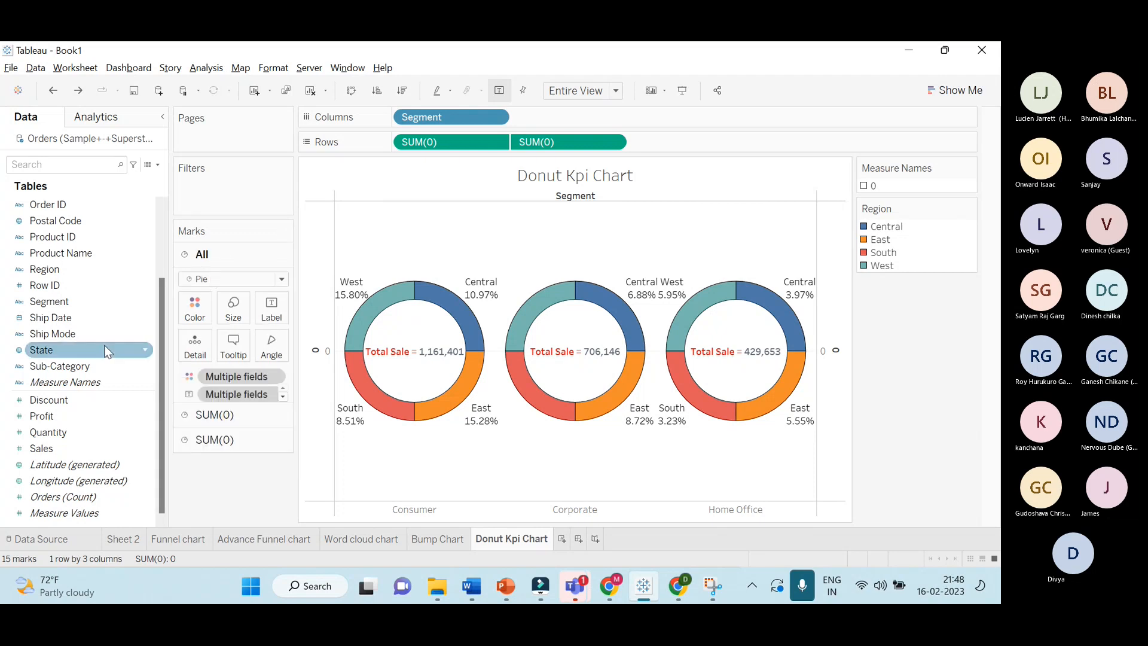
scroll(75, 281, up, 3)
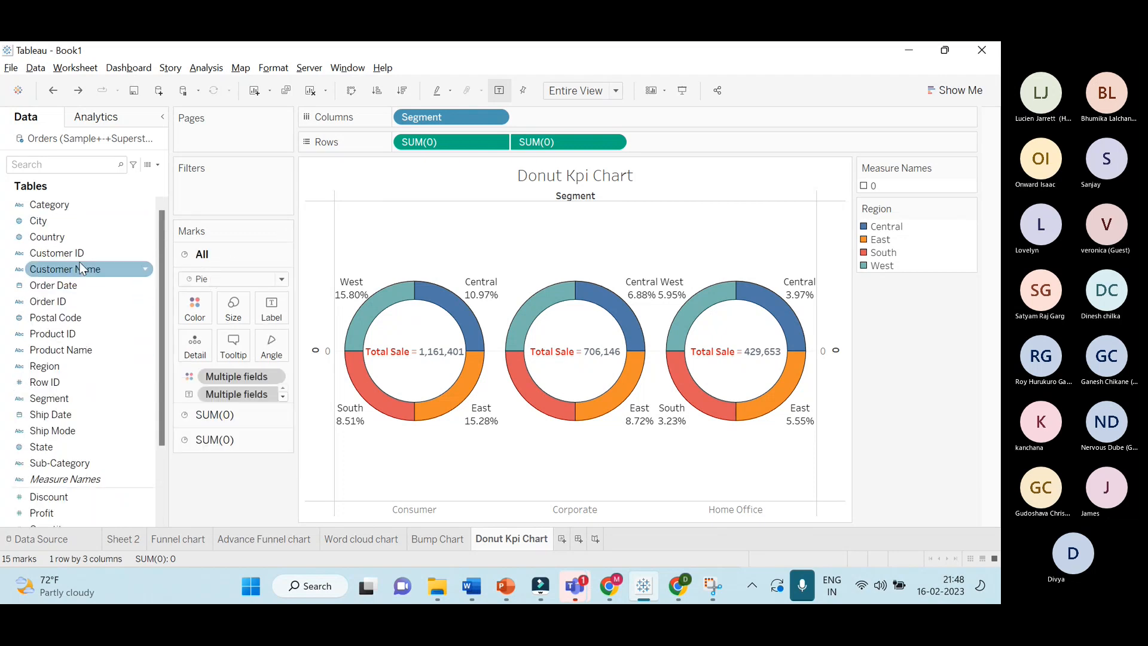
scroll(78, 316, down, 3)
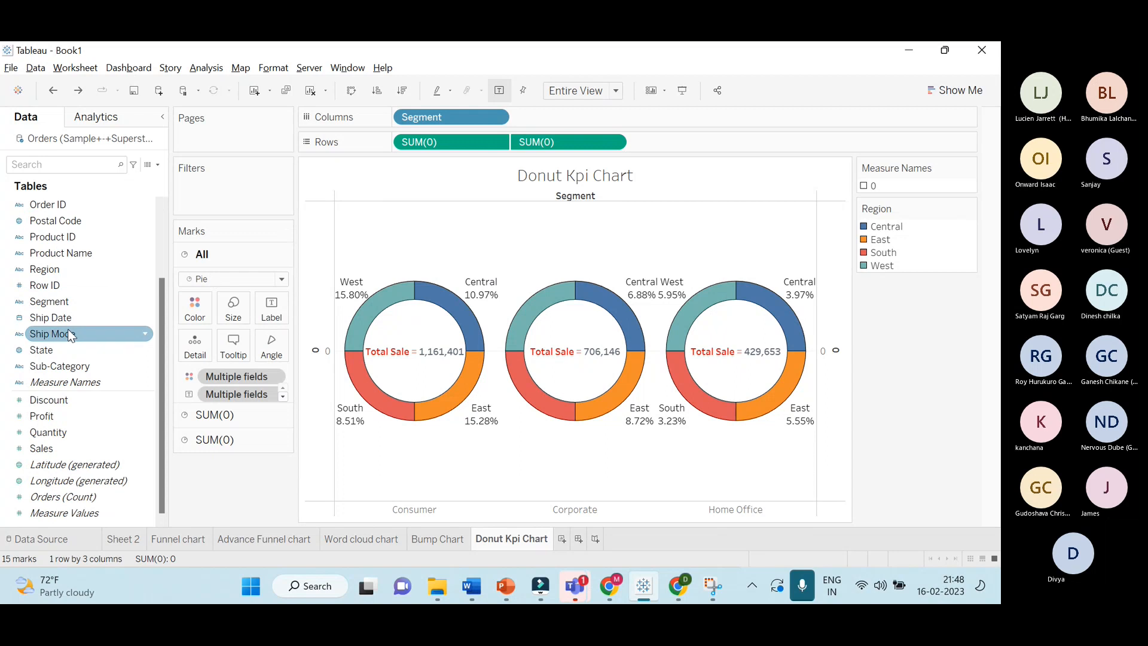
drag(66, 302, 275, 312)
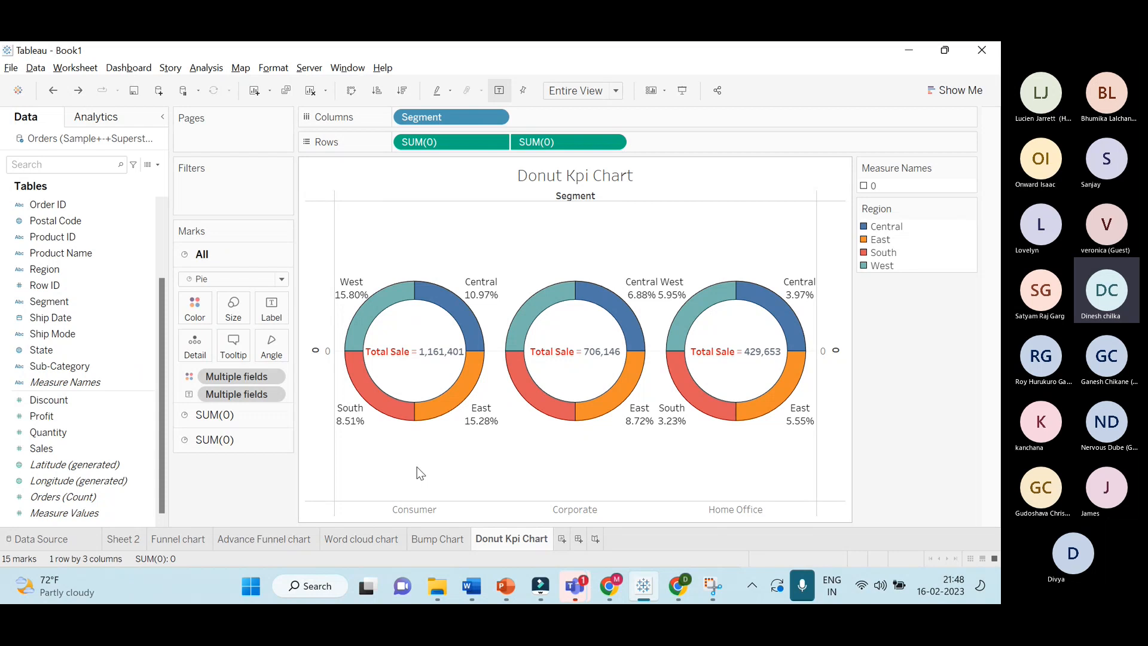
View the chart in presentation mode and inspect individual region slices in the Corporate, Consumer and Home Office donuts, clearing the selection
click(683, 91)
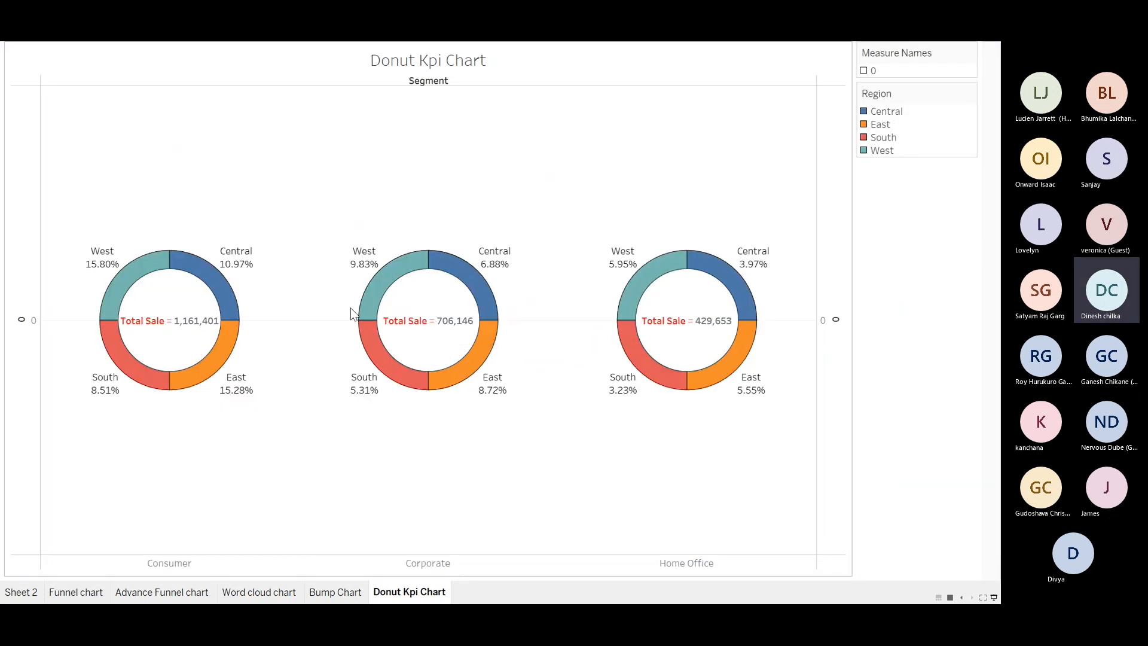
mouse_move(684, 260)
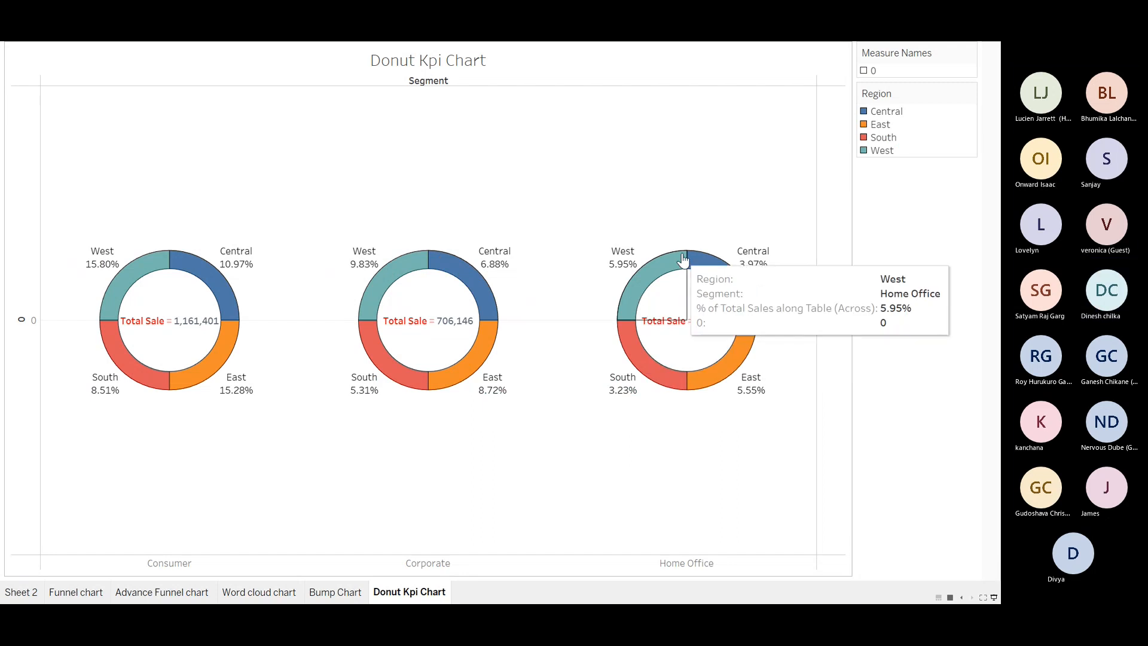
click(462, 287)
click(462, 269)
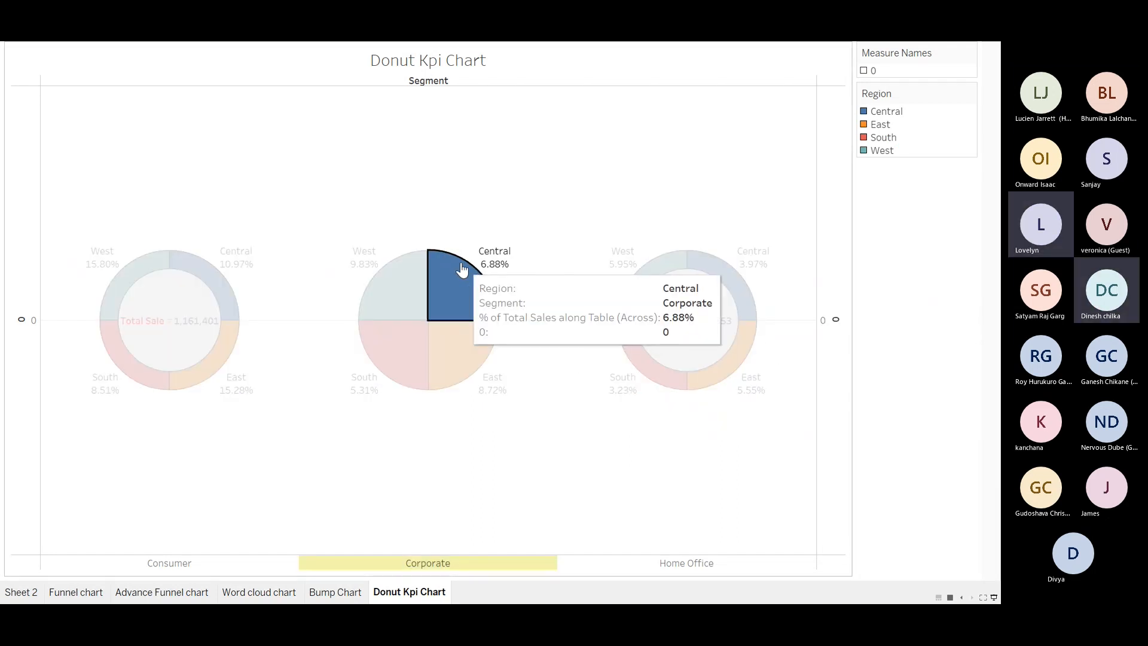
click(397, 269)
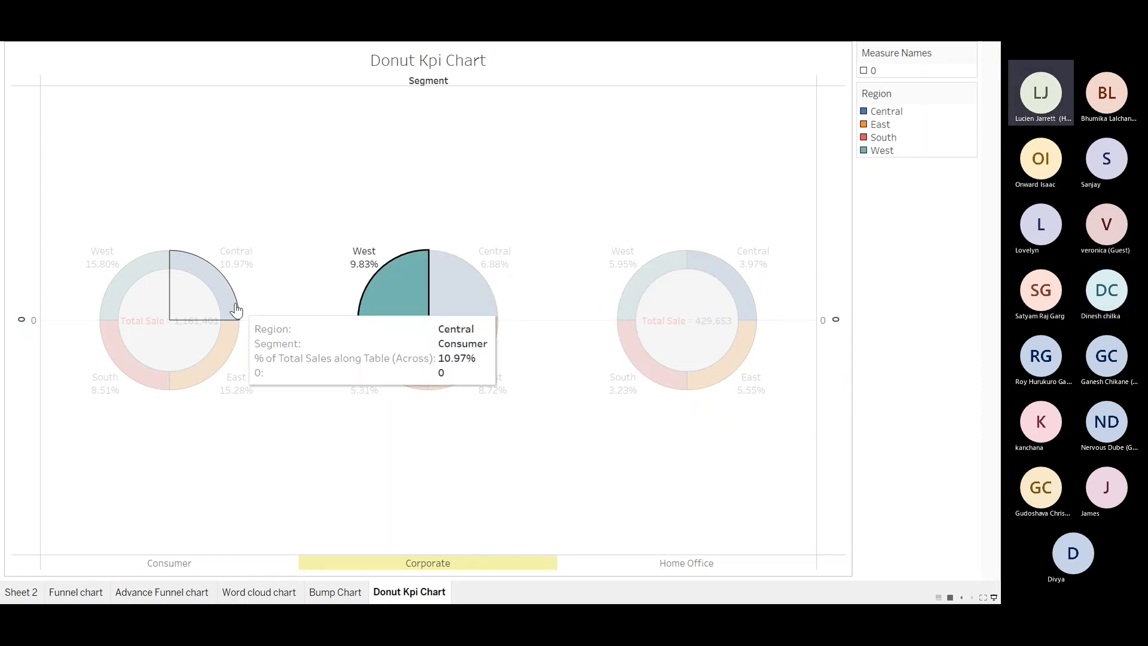
click(237, 310)
click(215, 352)
click(630, 373)
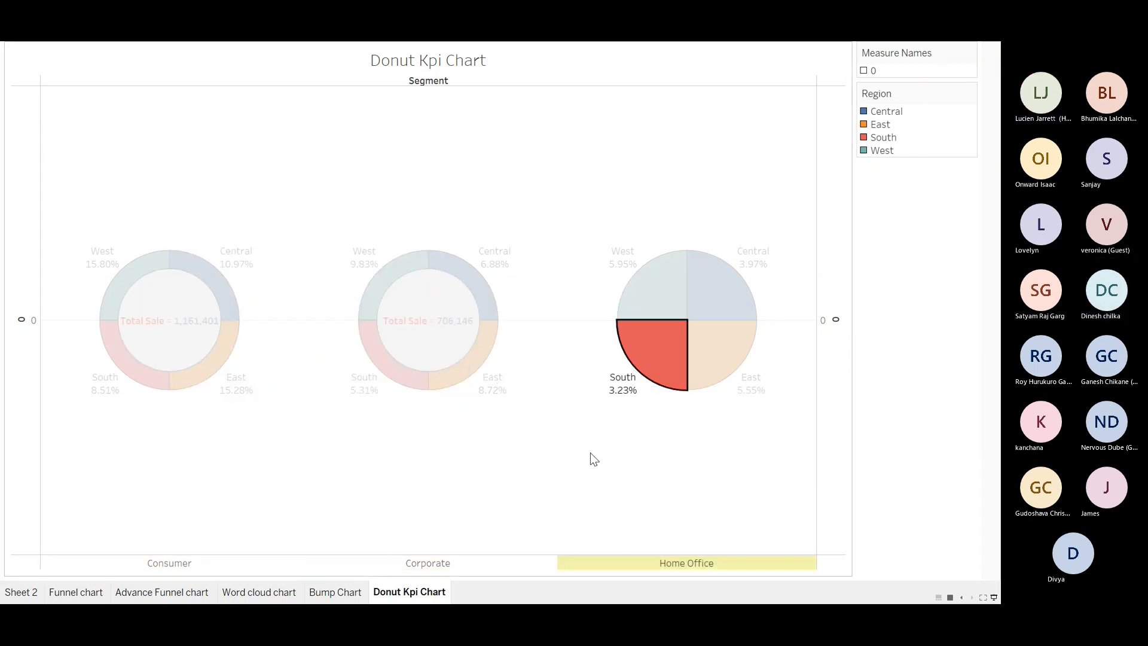
click(585, 468)
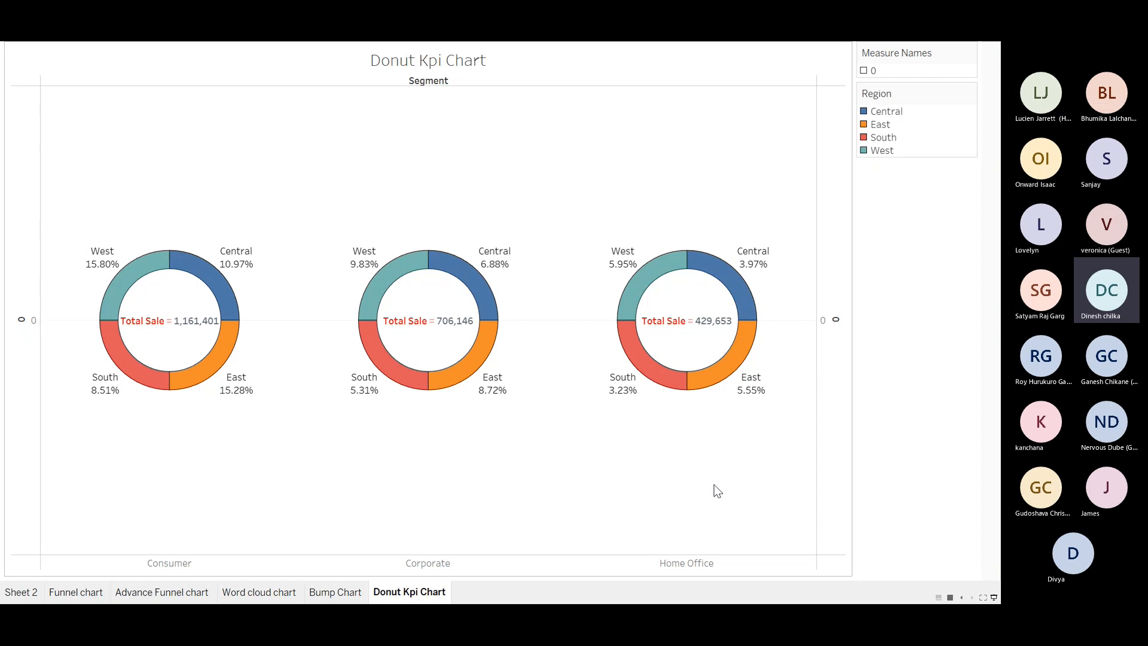
key(alt+Tab)
key(alt+Tab)
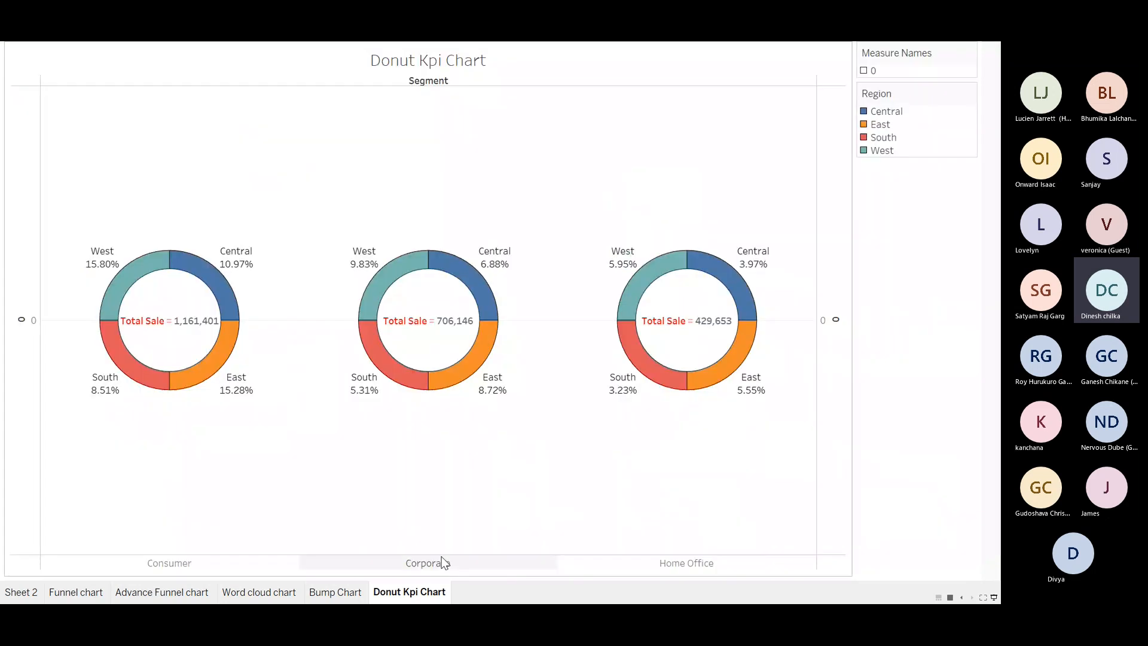
key(alt+Tab)
key(alt+Tab)
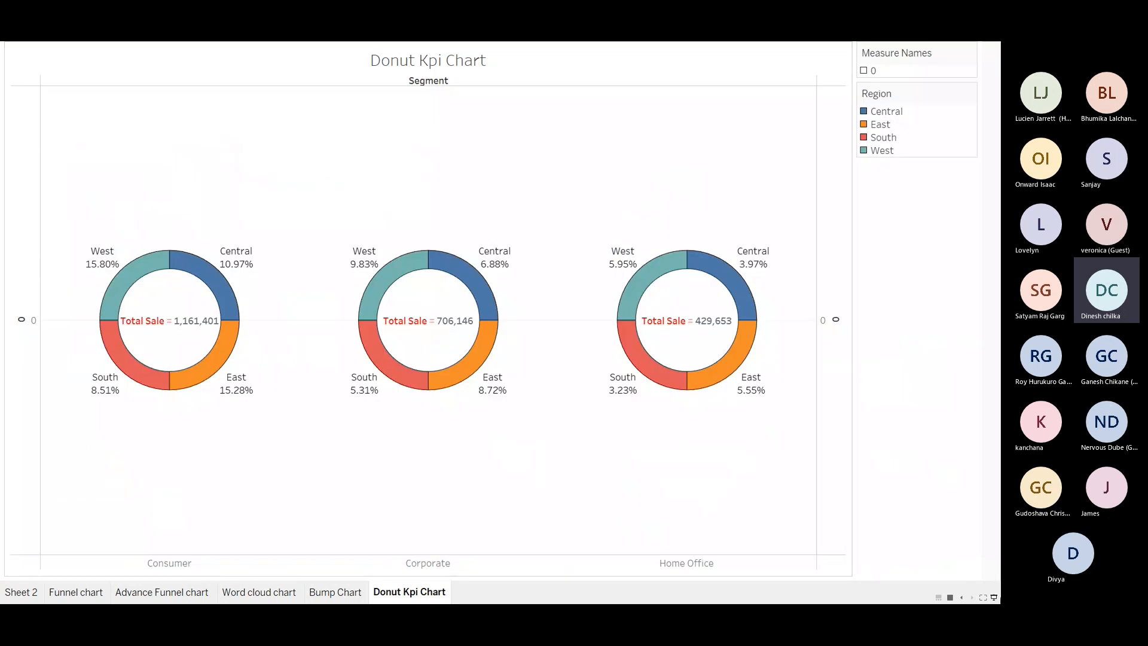
Leave presentation mode and create a pie chart of Sales by Region on a new worksheet
click(994, 597)
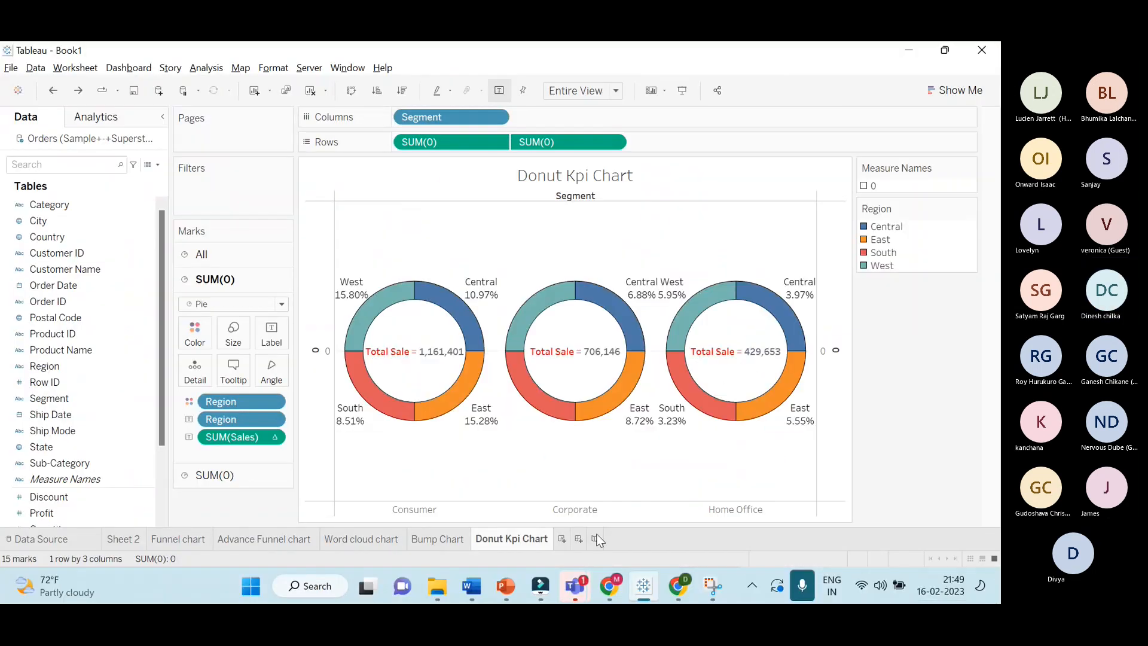
click(562, 539)
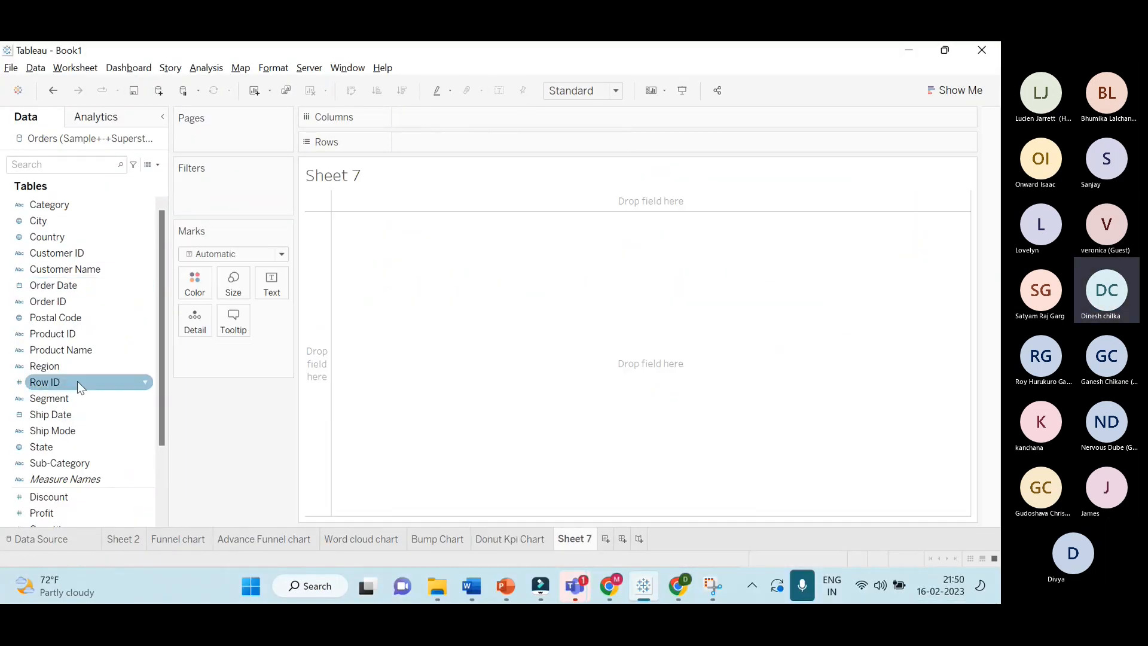
click(70, 366)
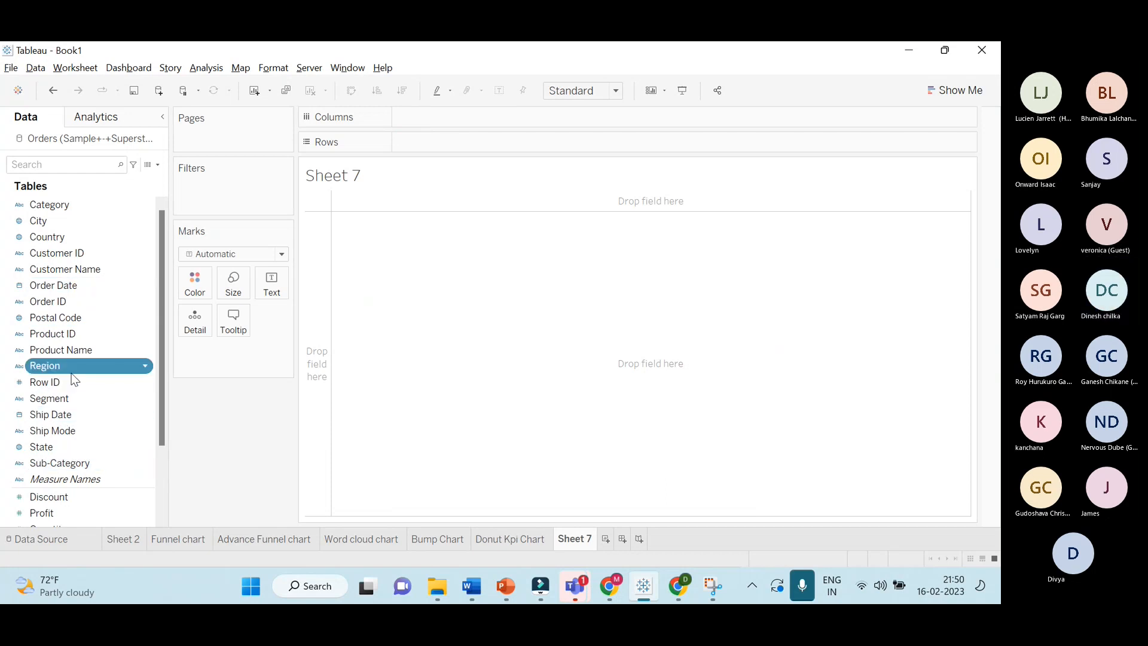
scroll(67, 510, down, 2)
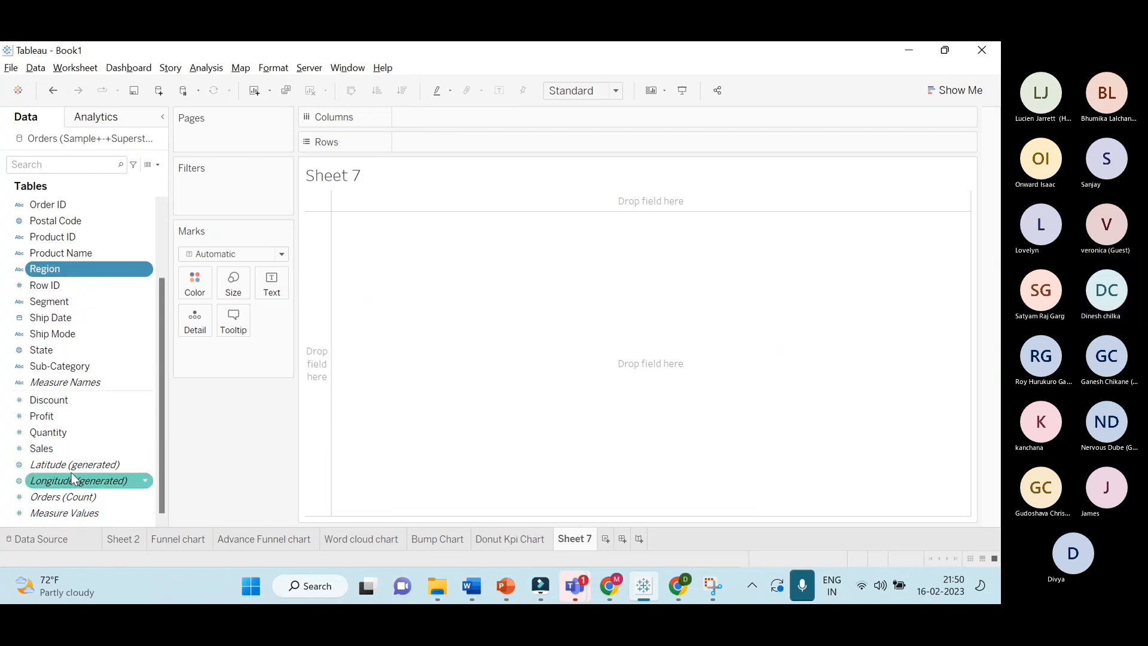
ctrl+click(73, 448)
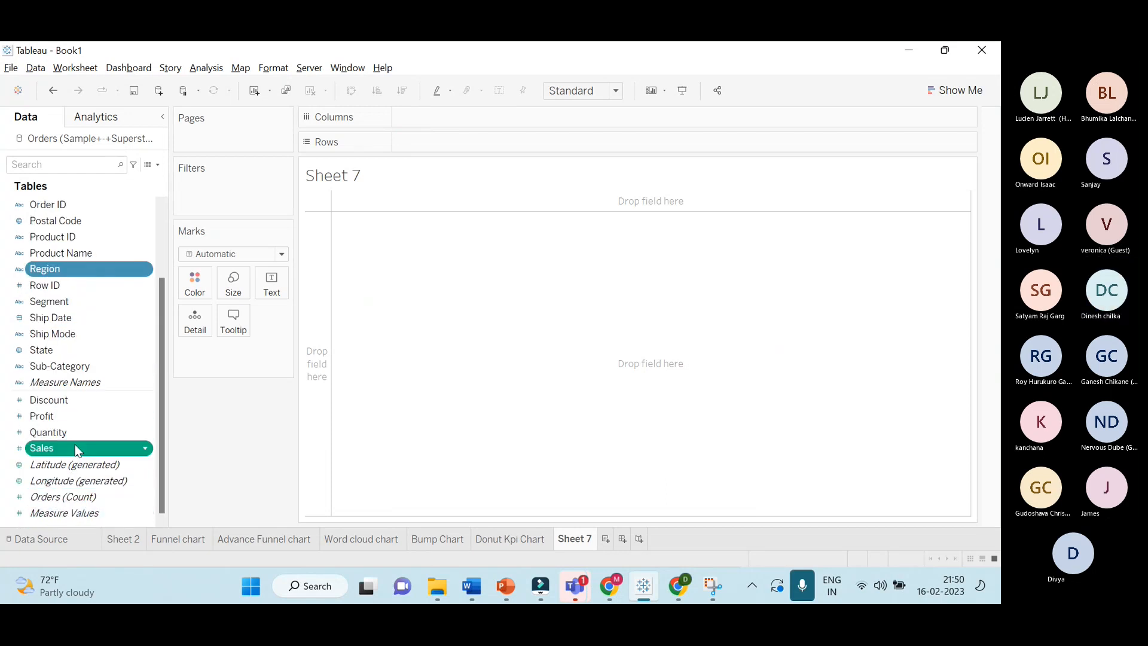
click(954, 91)
click(965, 170)
Fit the pie chart to Entire View and show its mark labels
click(616, 90)
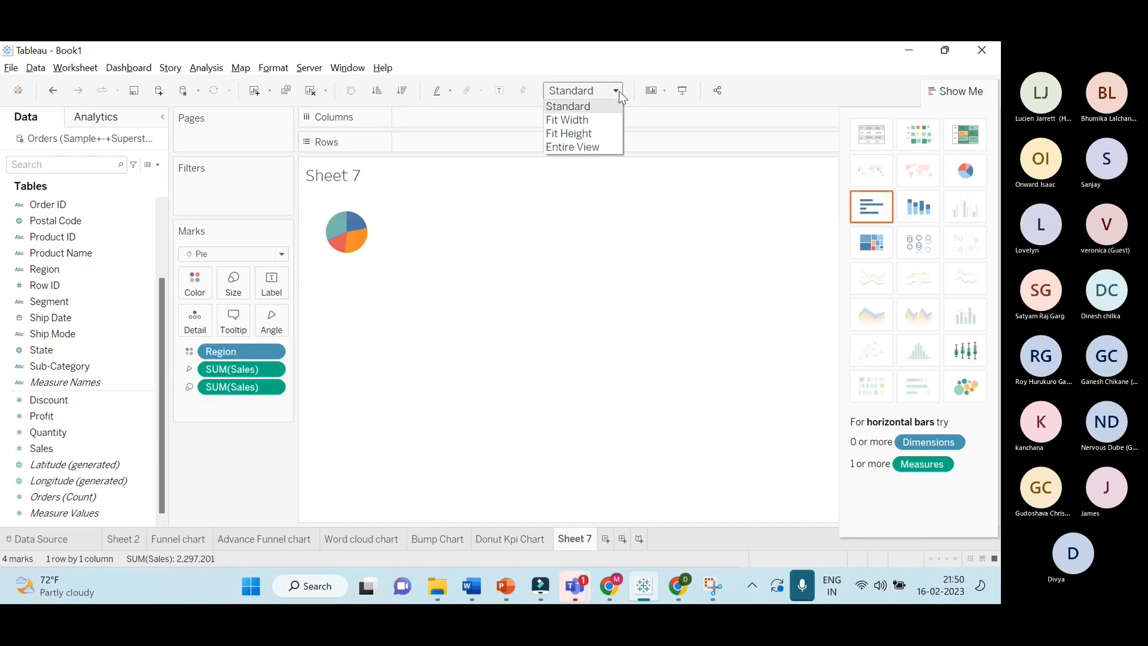
click(573, 146)
click(499, 90)
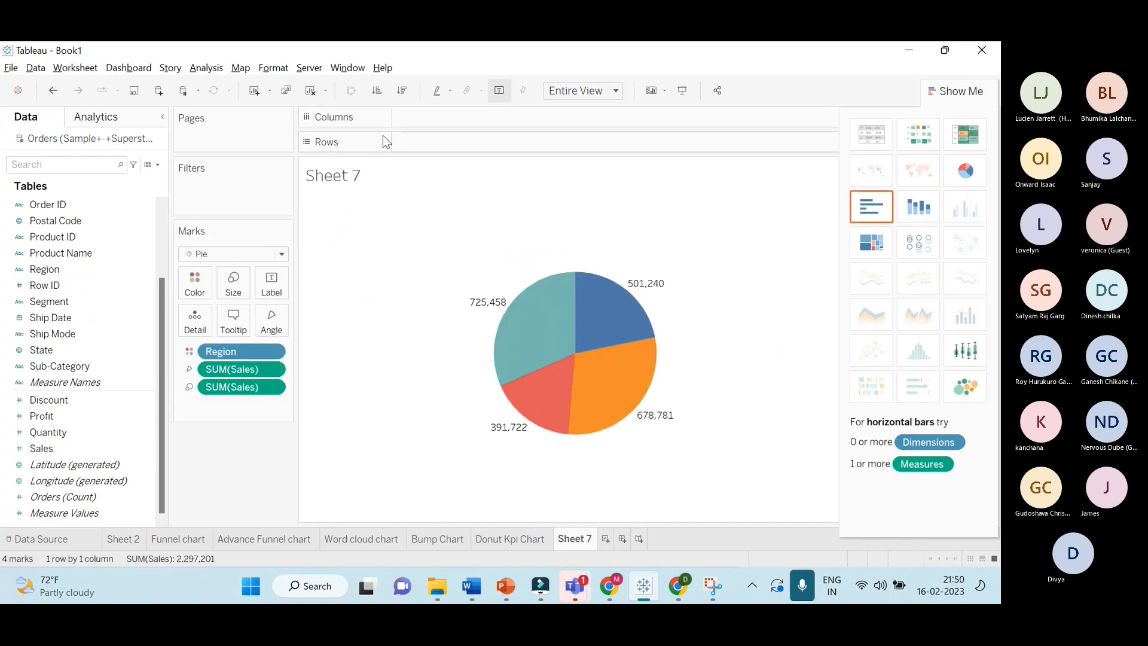
Give the pie slices a black border and add Region and Sales to their labels
click(195, 282)
click(244, 389)
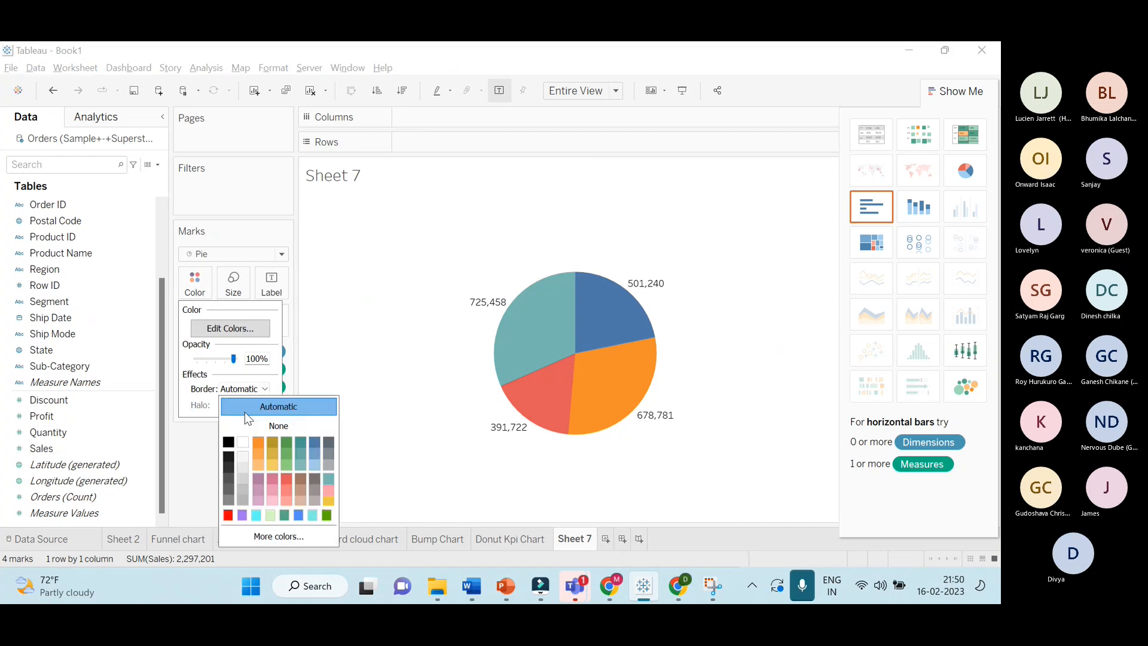
click(228, 442)
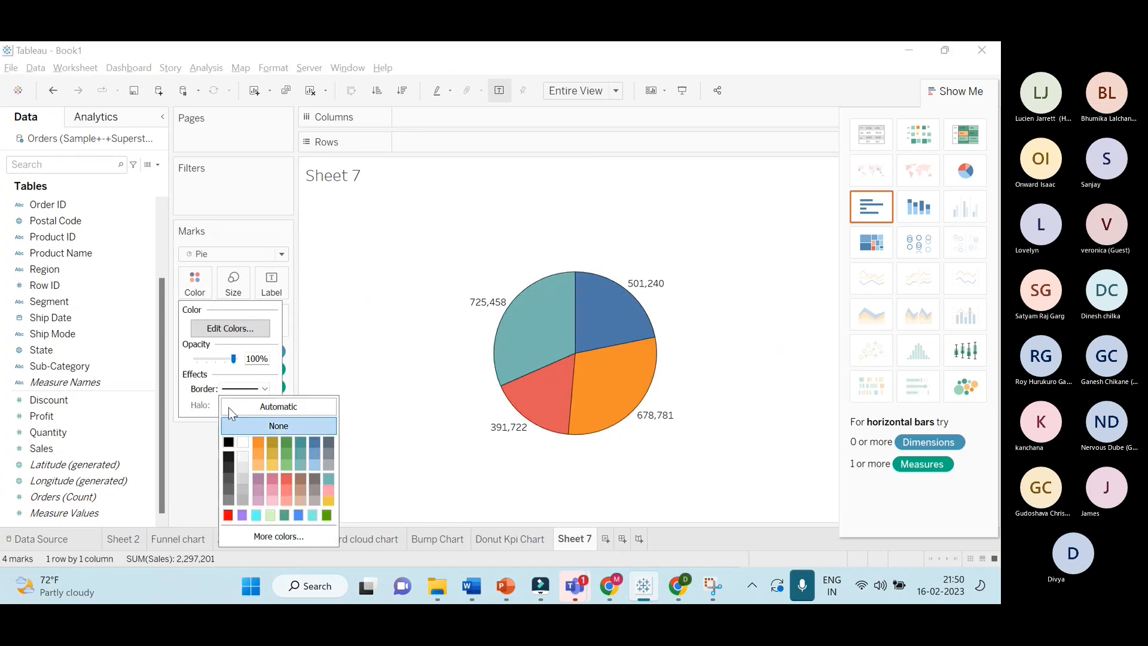
click(80, 443)
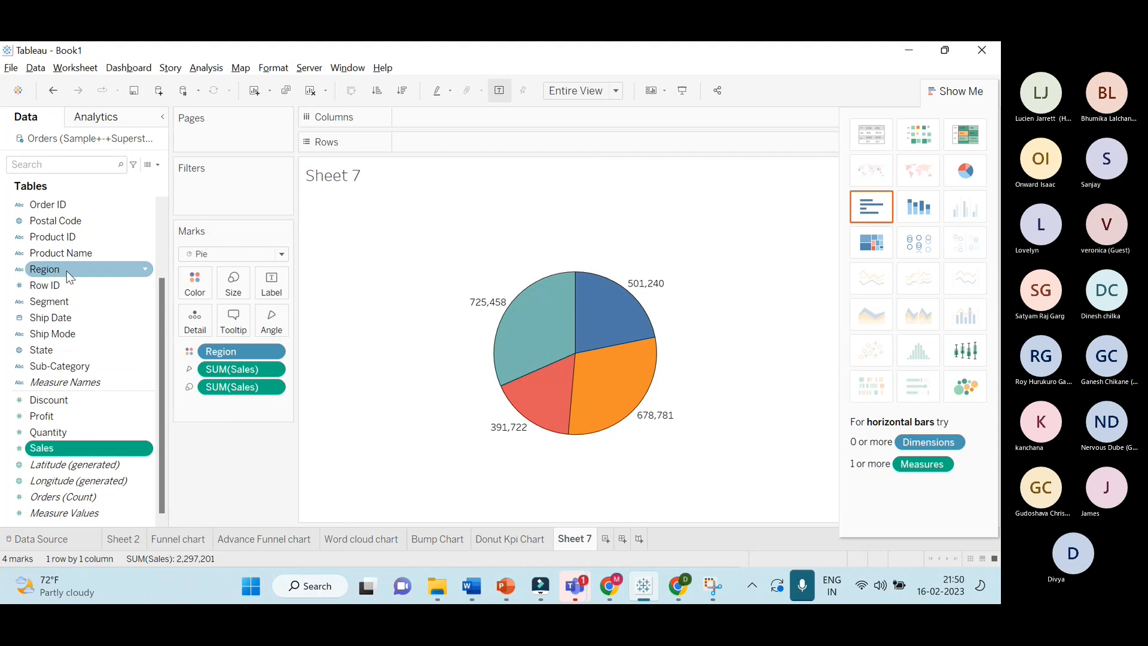
drag(66, 271, 272, 286)
drag(41, 448, 291, 297)
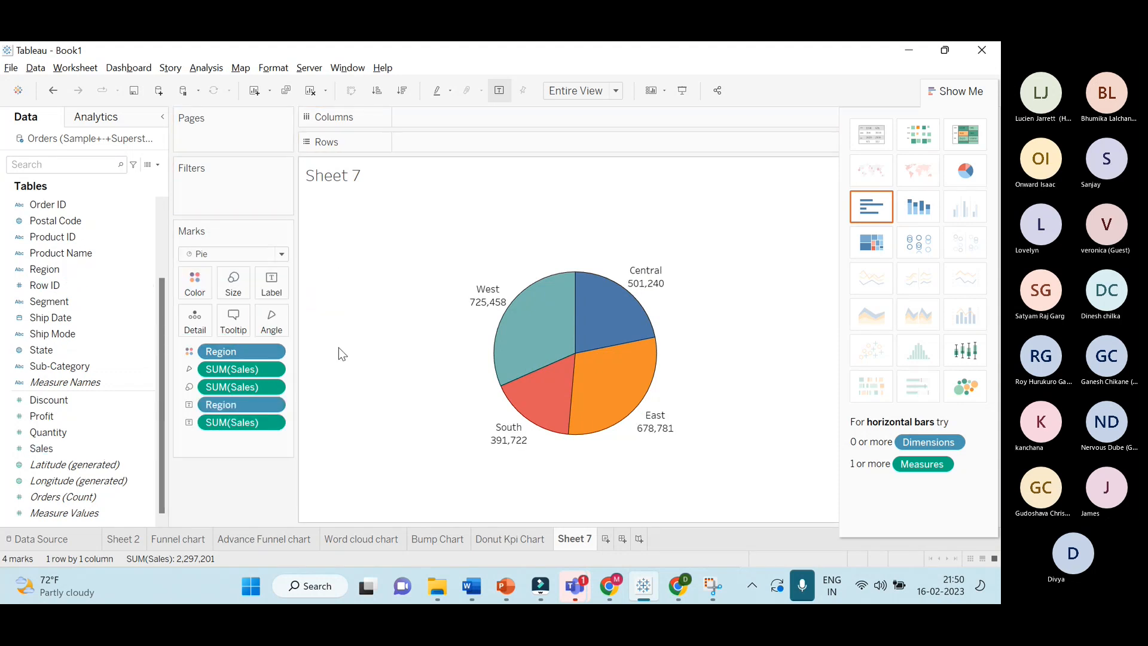
Compare the Donut Kpi Chart sheet with the pie chart on Sheet 7, closing the chart suggestions
click(526, 538)
click(960, 86)
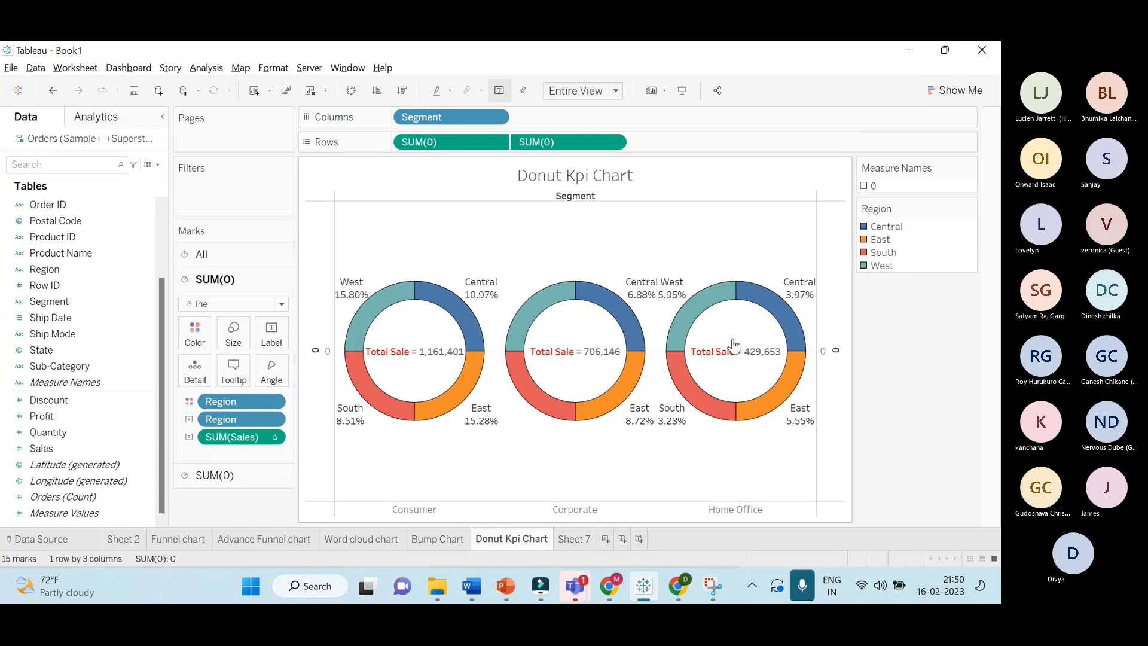
click(571, 538)
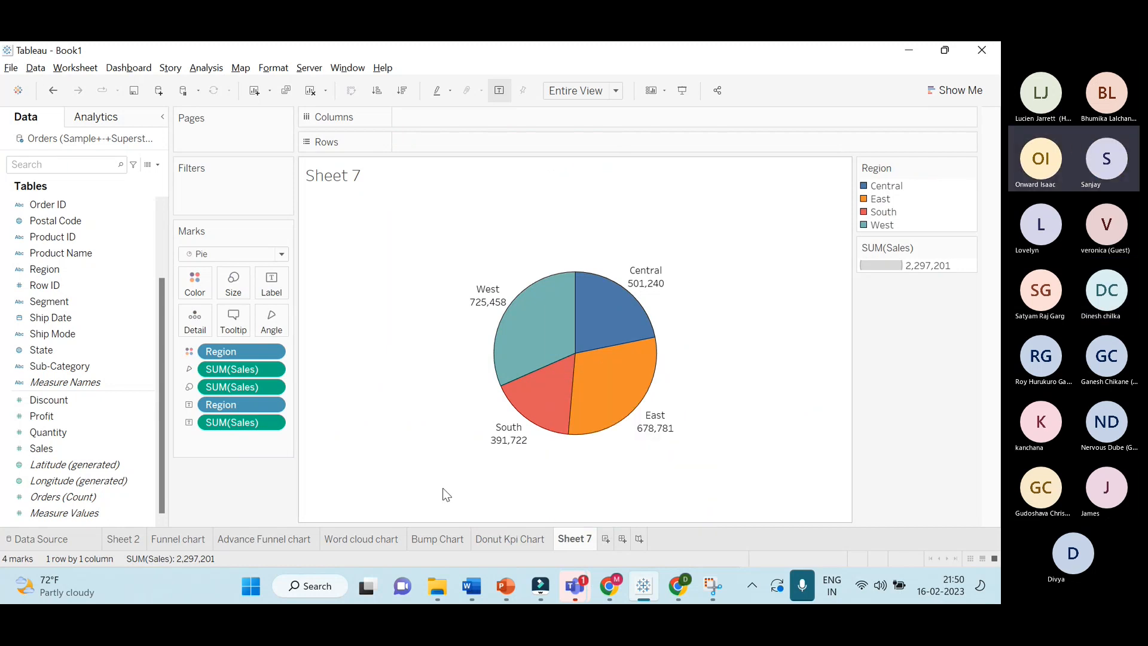
click(506, 539)
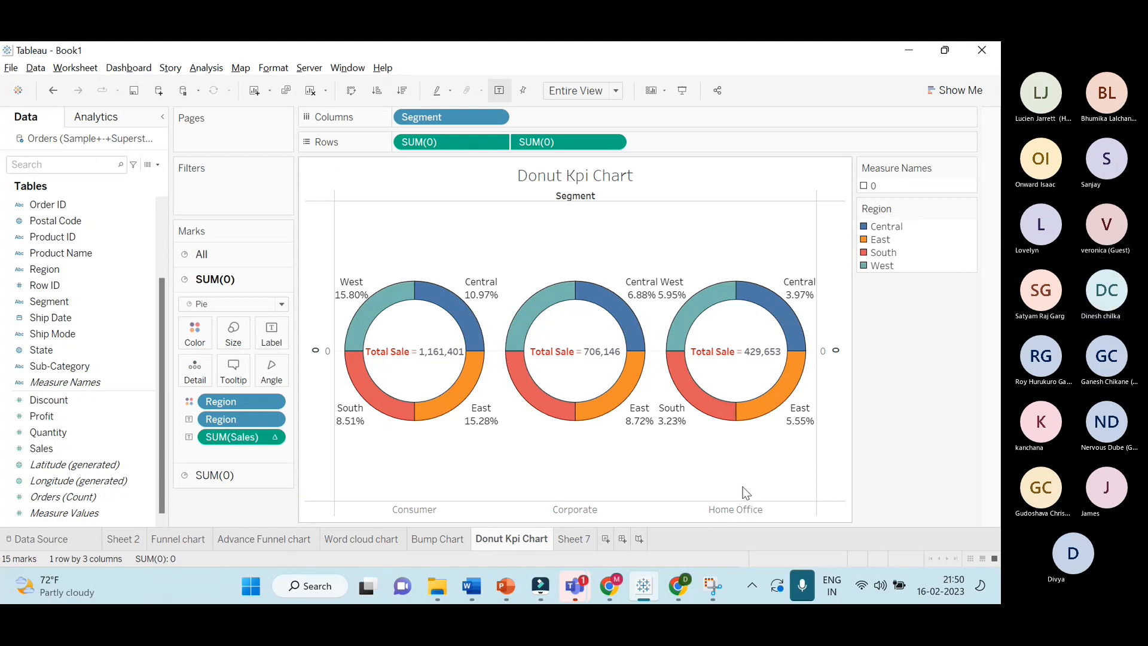
click(571, 540)
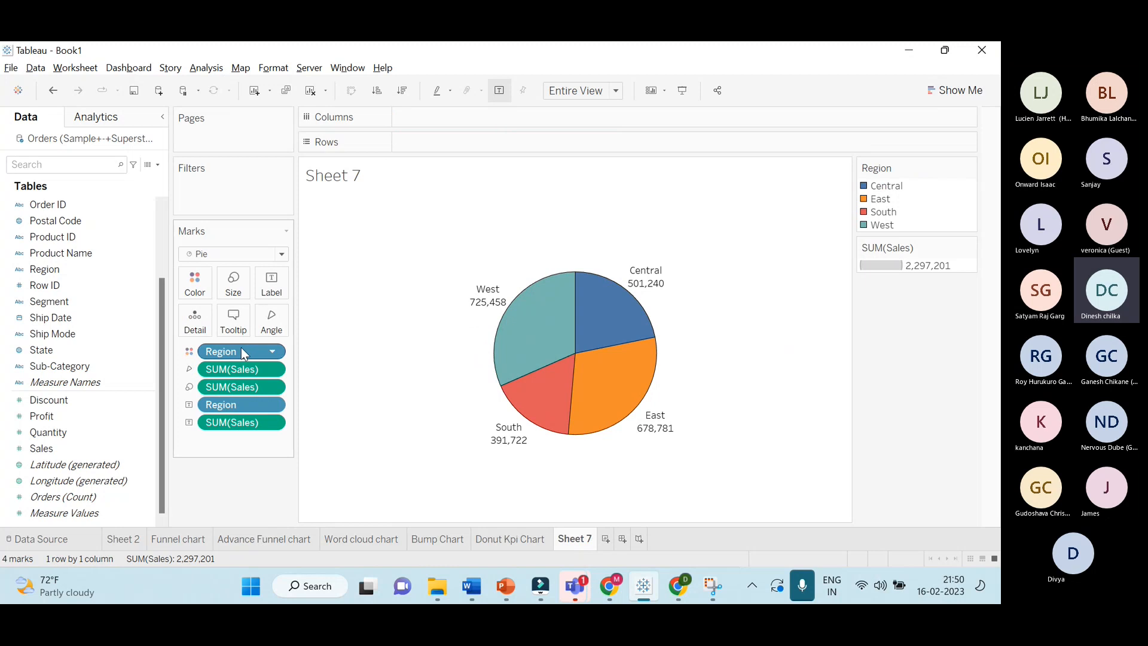
click(525, 537)
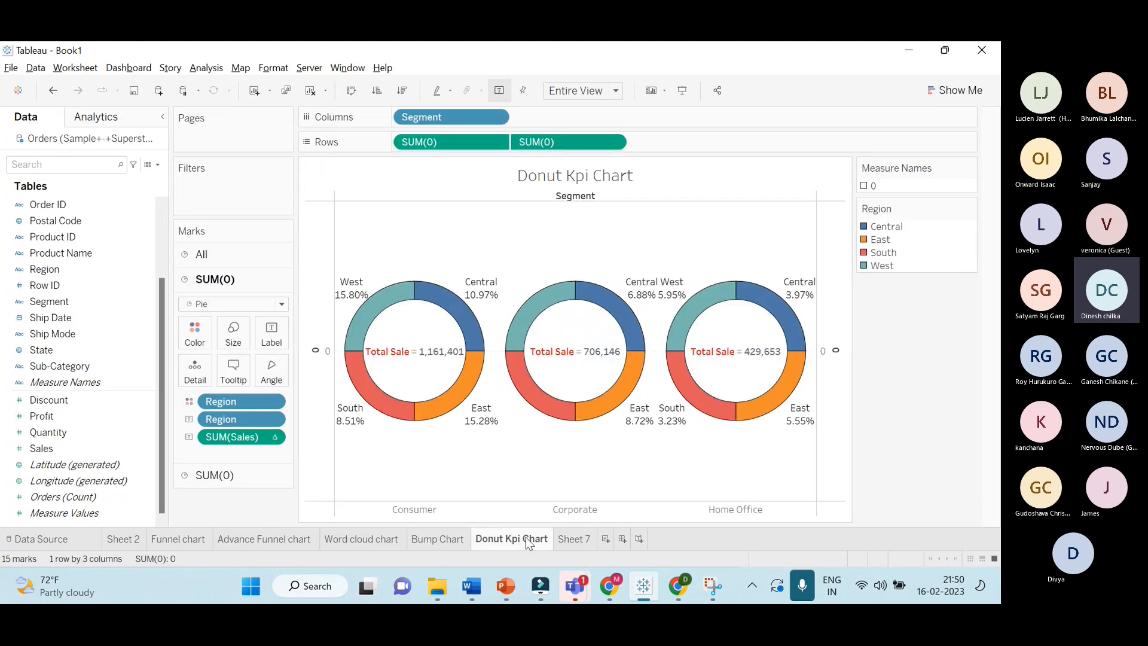
click(573, 539)
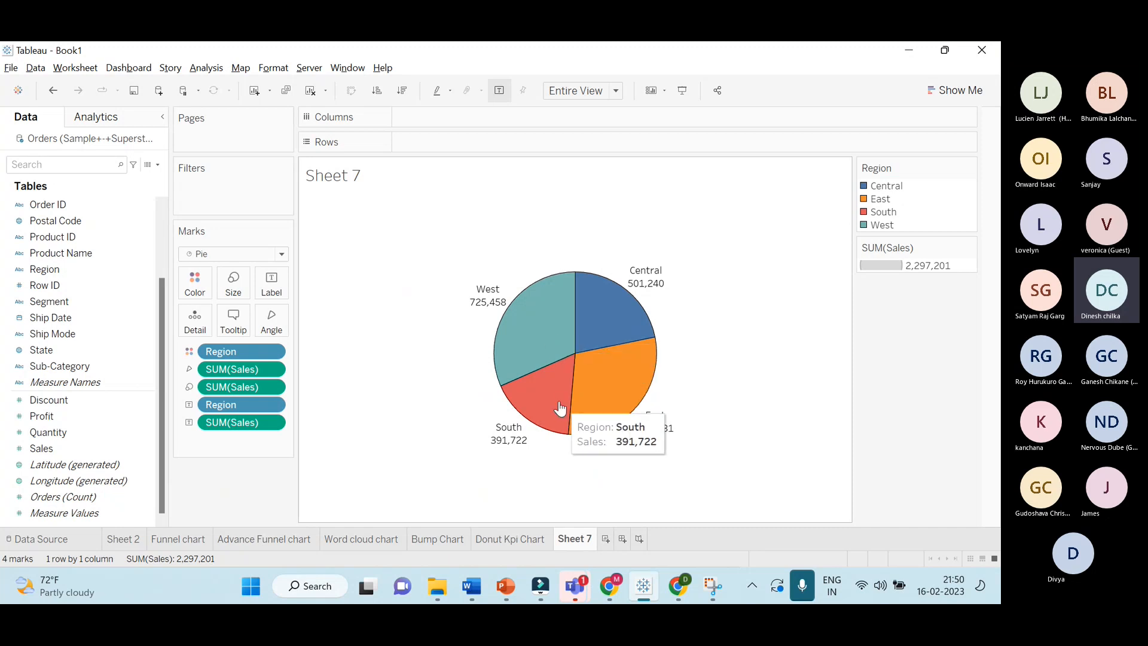
Compare the region labels of the Donut Kpi Chart with the sales labels of the pie chart on Sheet 7
click(519, 540)
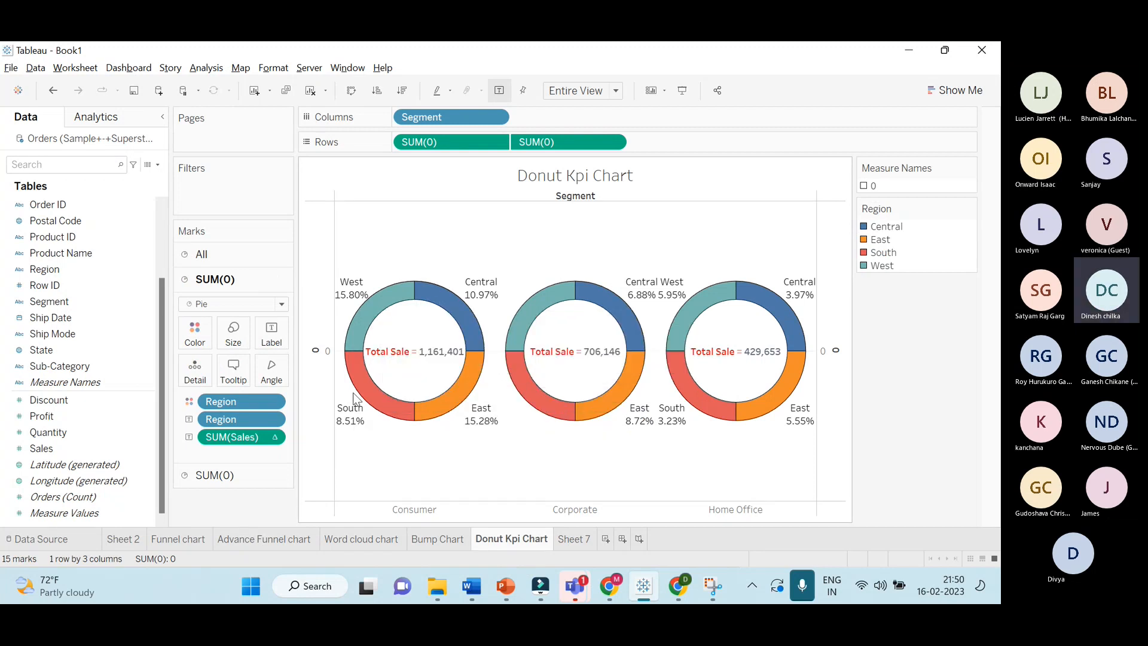
click(583, 542)
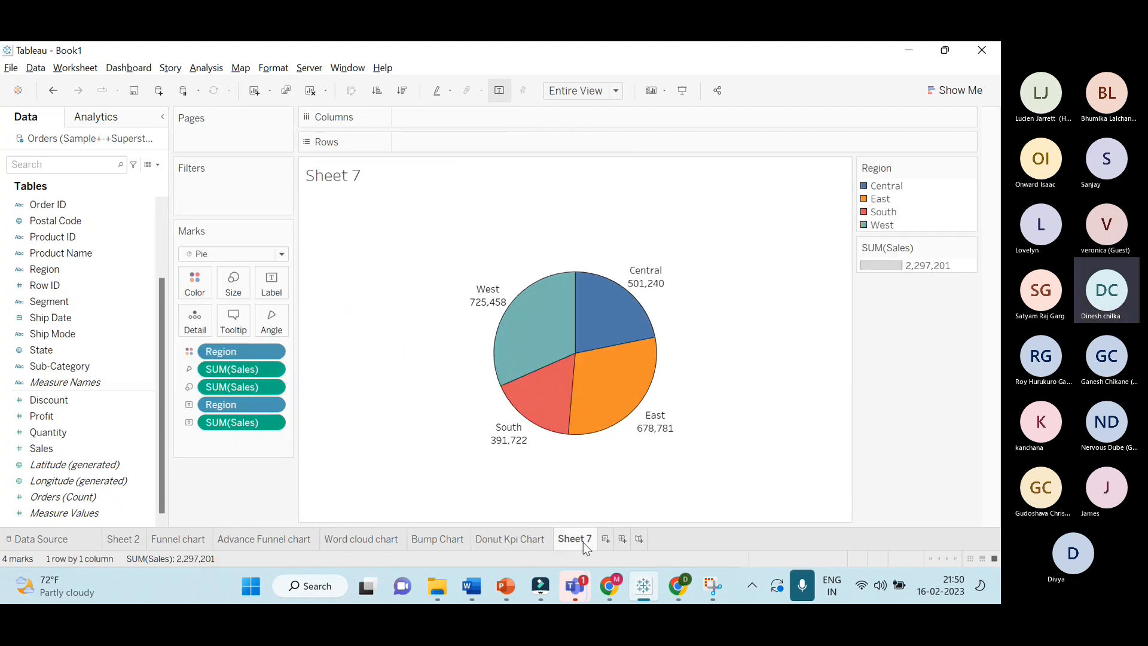
click(531, 543)
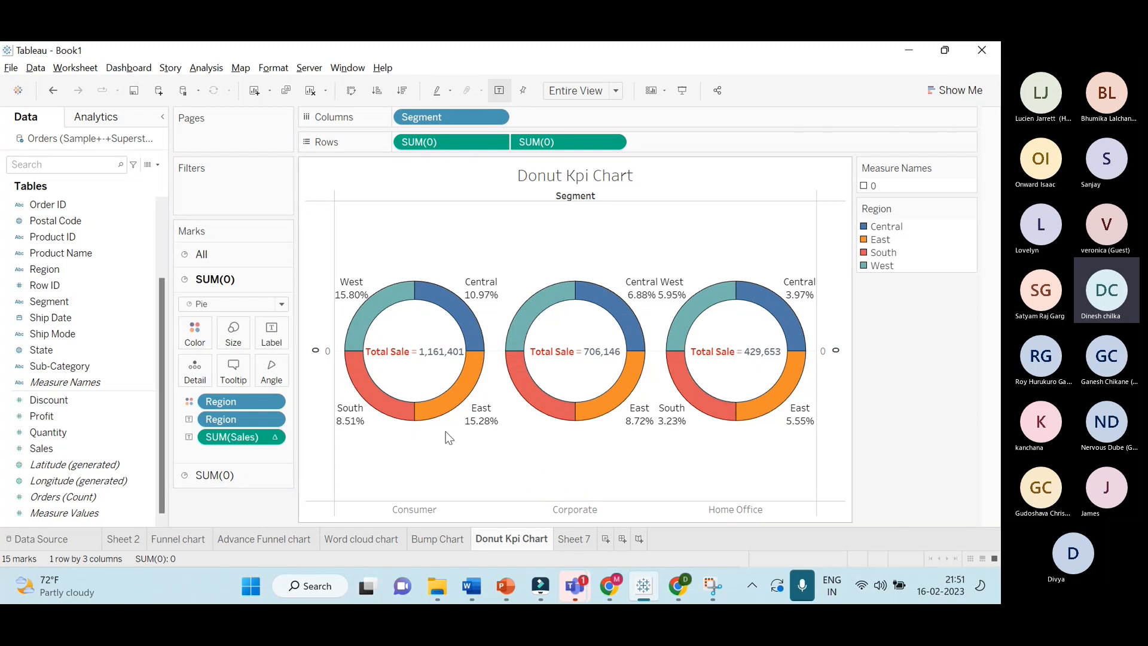
click(593, 540)
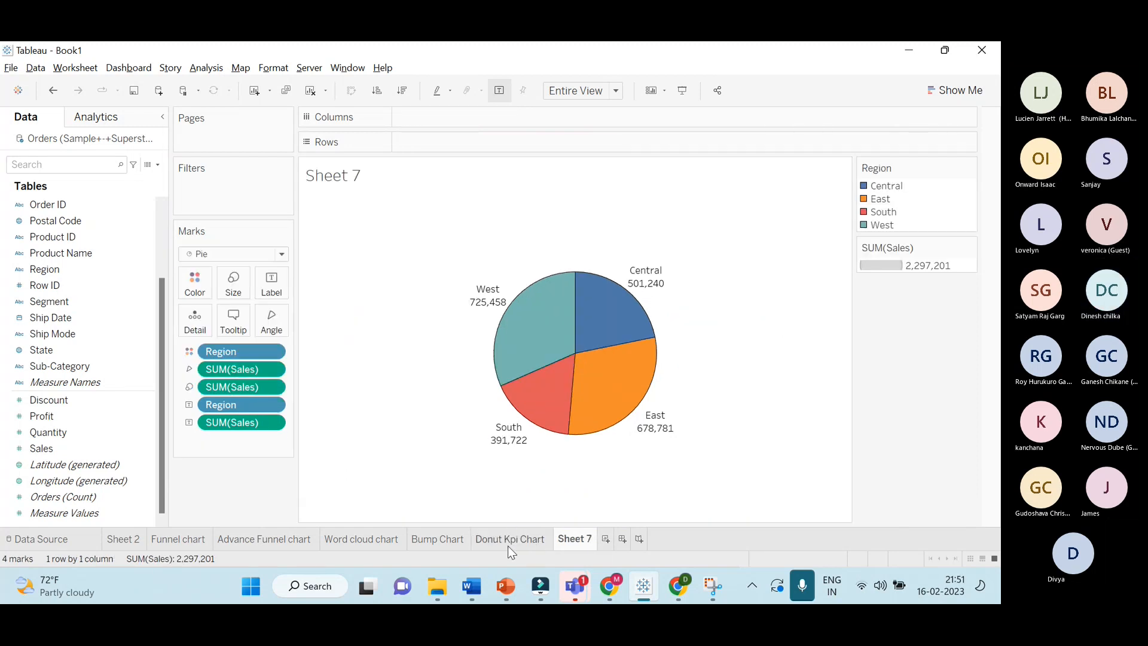
click(510, 549)
click(568, 540)
Apply a Percent of Total quick table calculation to the Sales label of the pie chart
click(272, 423)
mouse_move(321, 574)
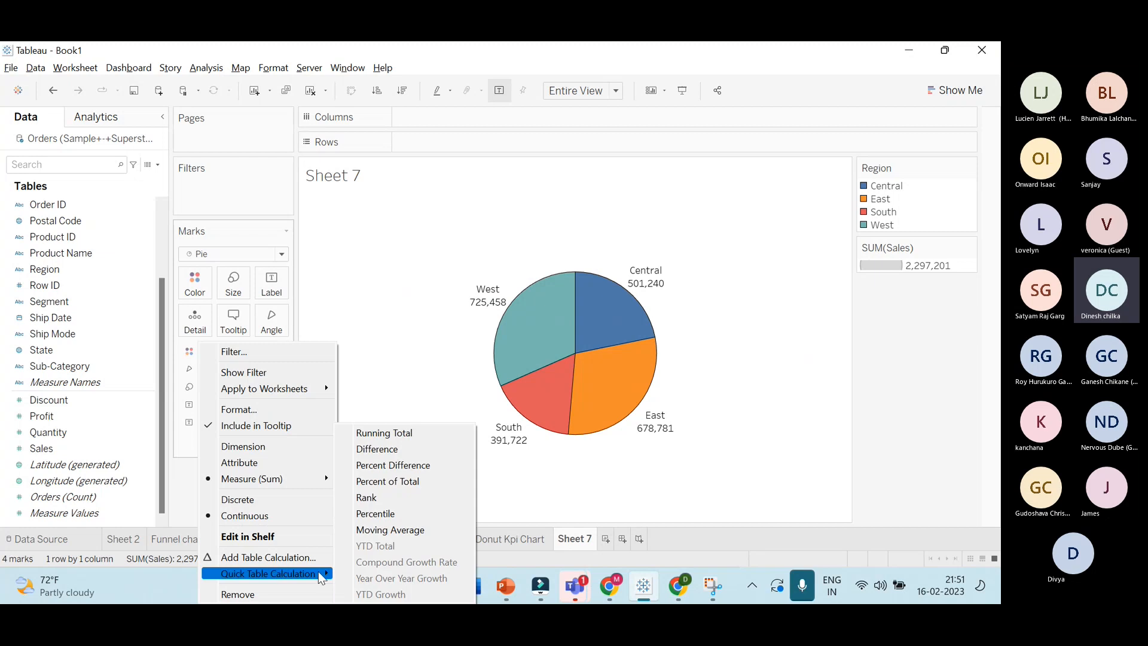
click(385, 482)
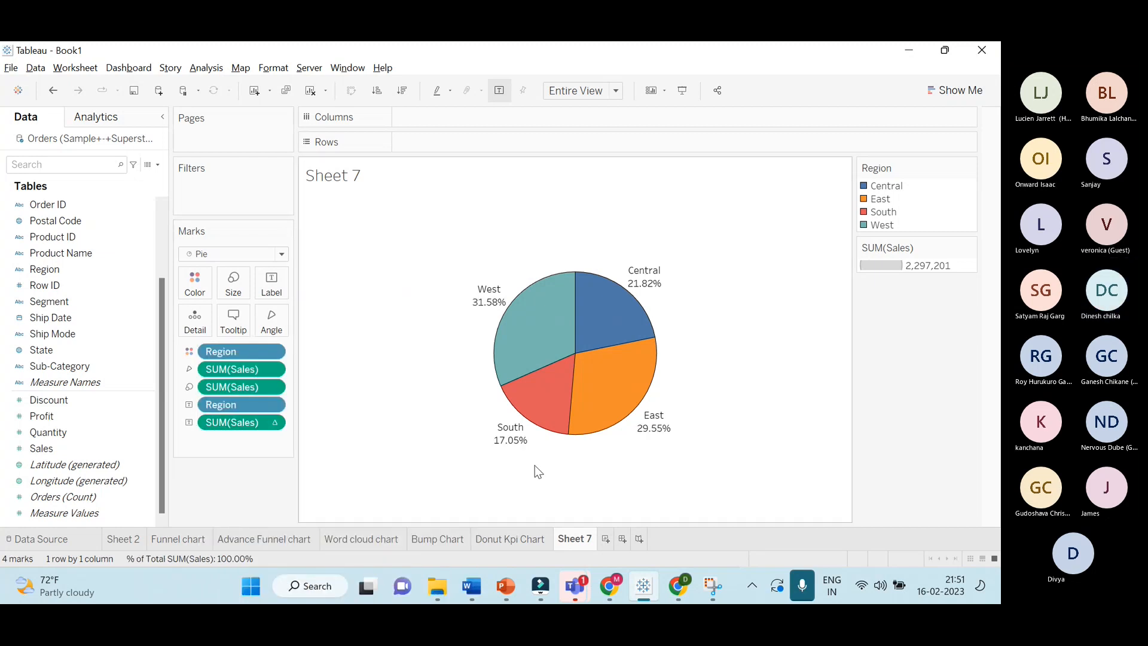
Enter presentation mode and compare the Donut Kpi Chart with the percentage-labelled pie chart on Sheet 7
click(521, 538)
click(561, 540)
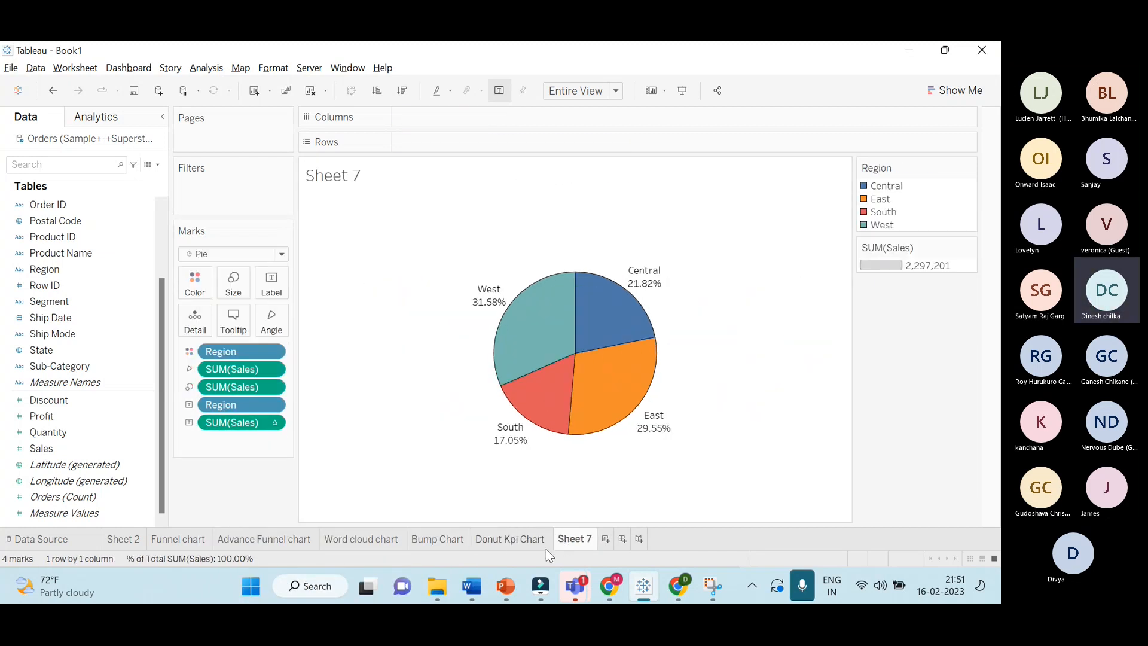
click(540, 547)
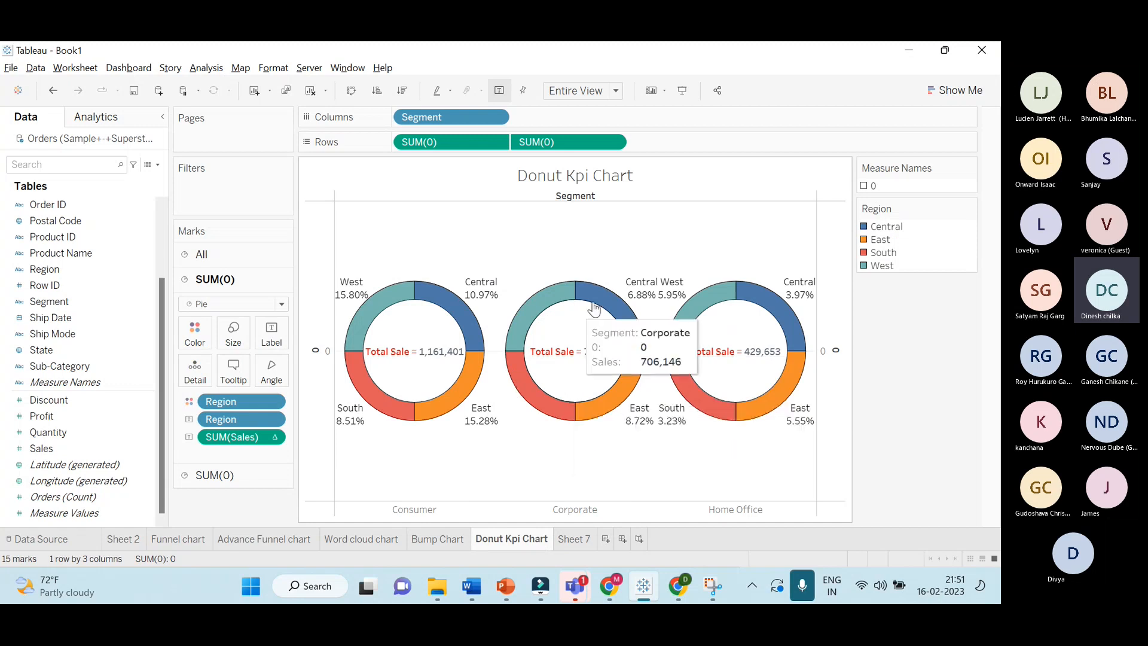
click(685, 91)
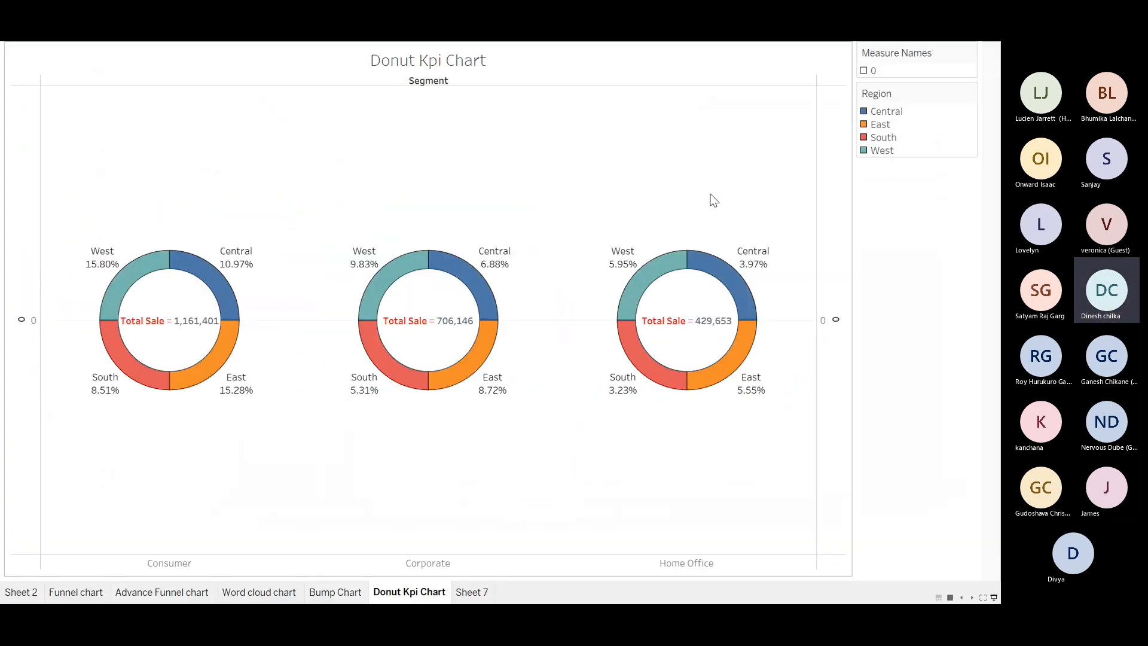
click(478, 593)
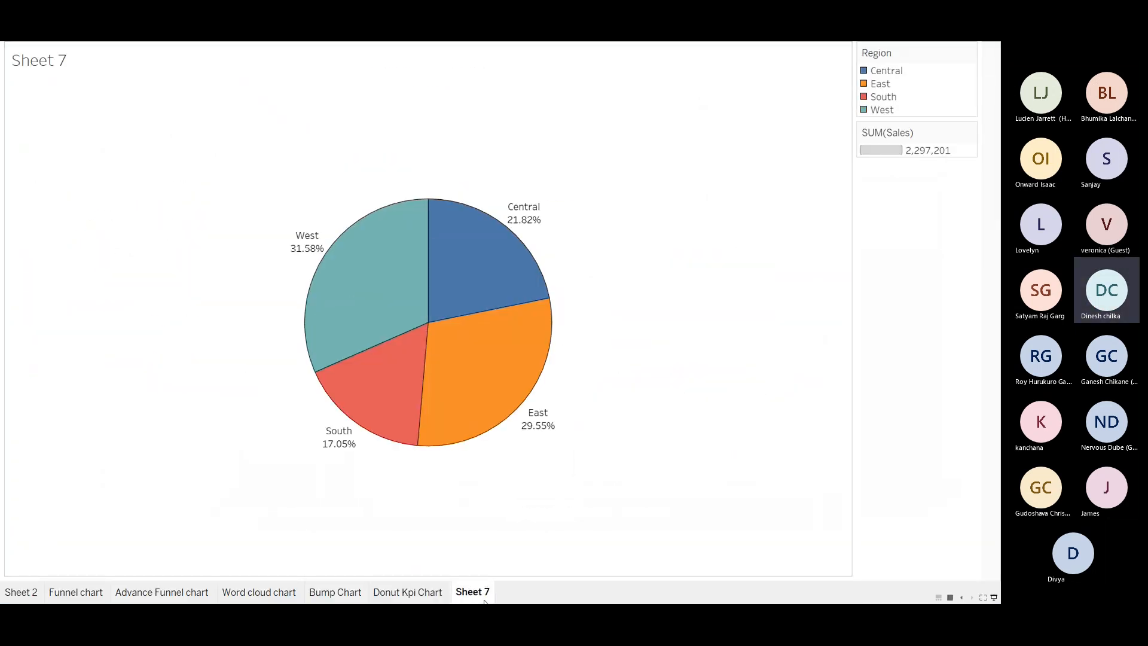
click(412, 593)
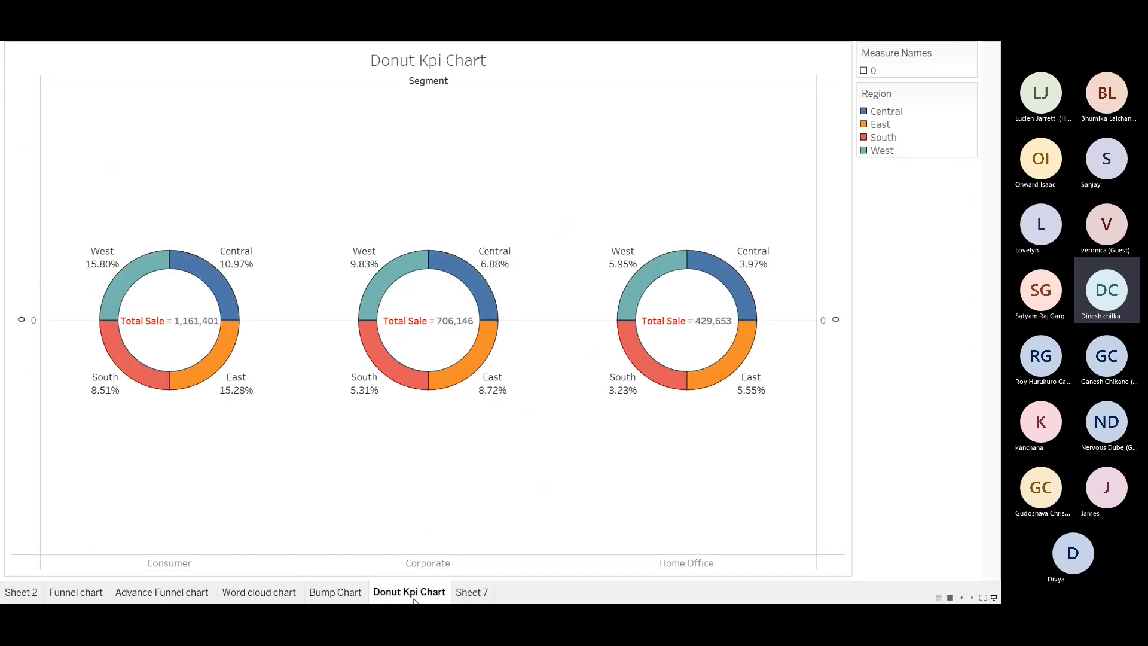
click(472, 593)
click(429, 597)
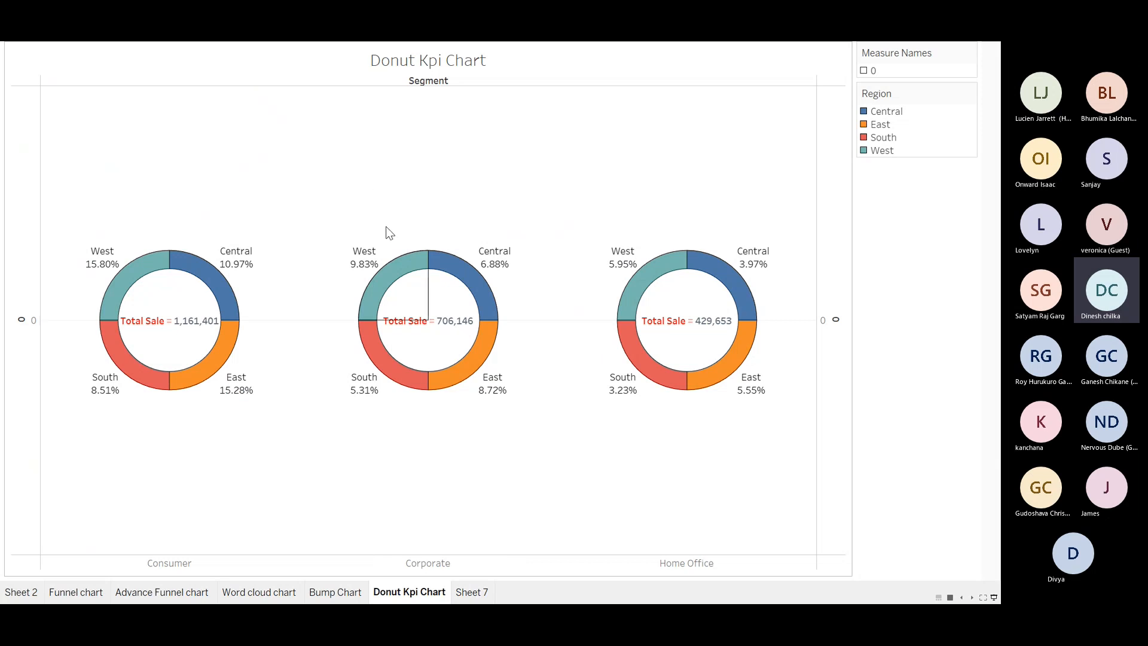
Examine the details of the Corporate donut's West slice and of the East slice in Sheet 7's pie chart
mouse_move(400, 292)
click(393, 281)
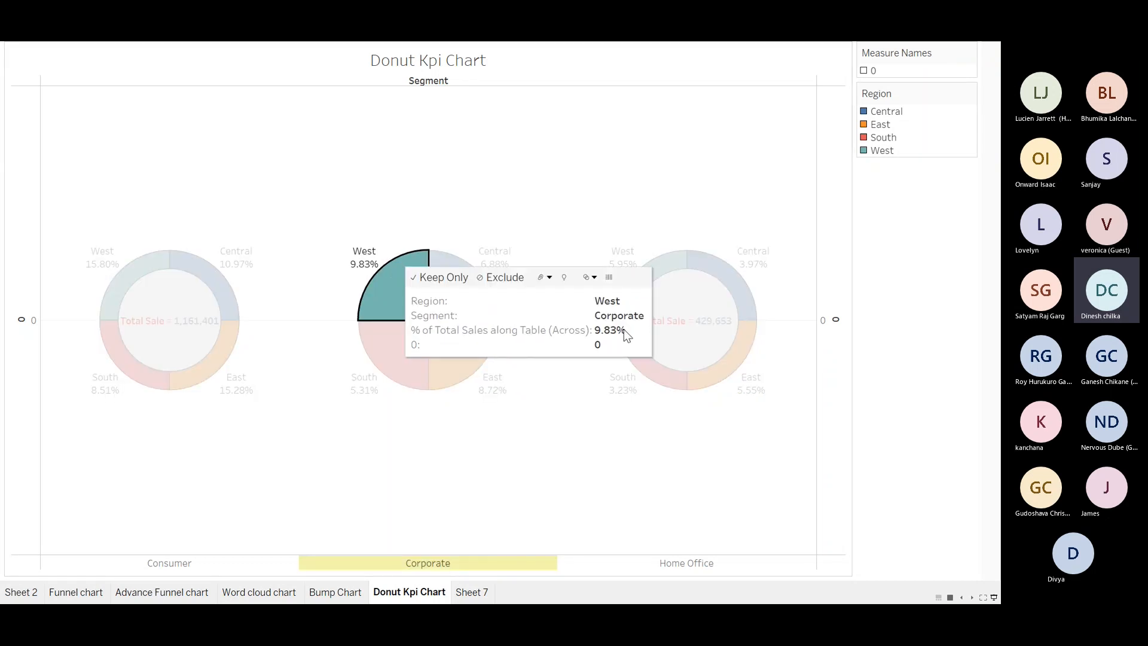
click(569, 431)
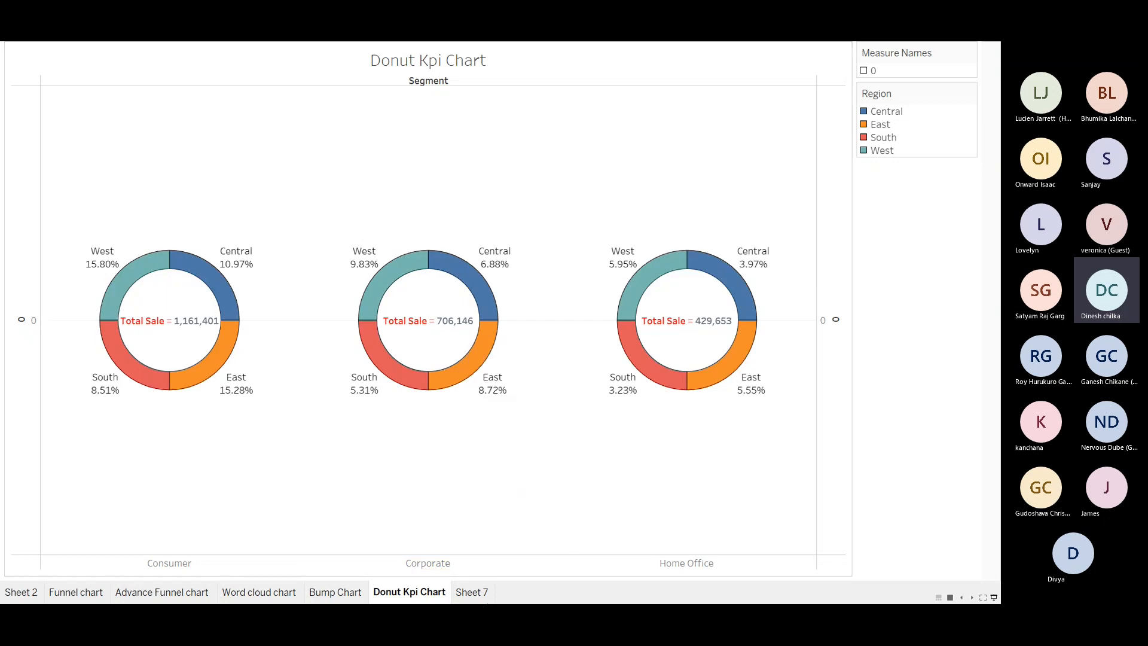
click(472, 592)
mouse_move(496, 408)
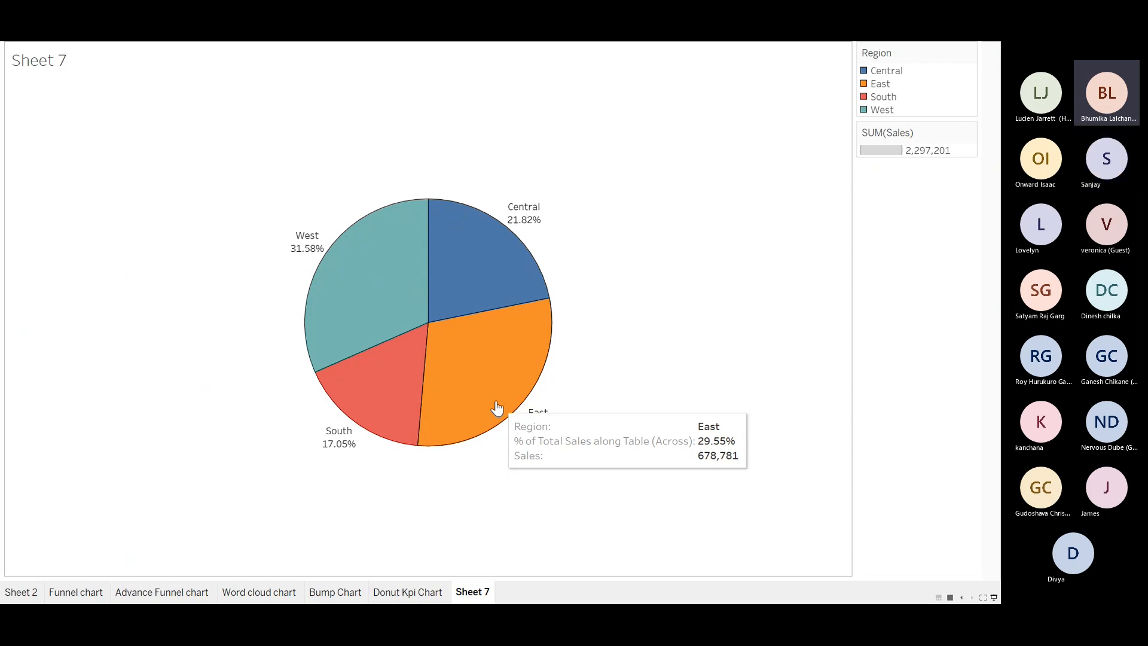
Review the Donut Kpi Chart and Sheet 7 alternately, exit presentation mode, and bring up the overview of open windows
click(436, 595)
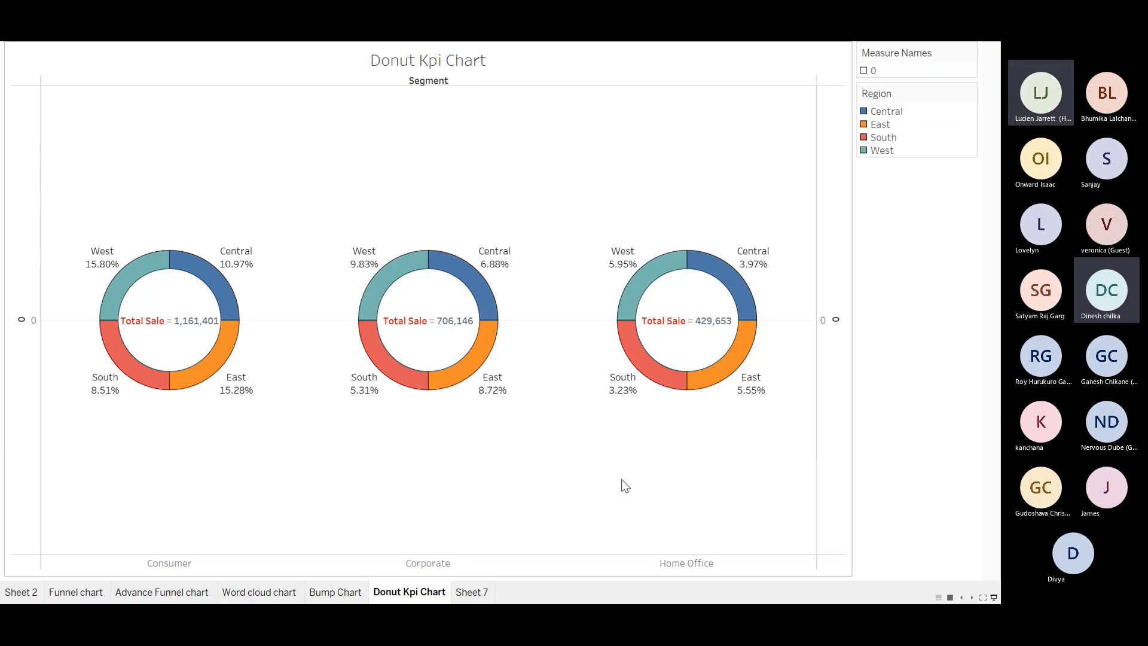
click(472, 594)
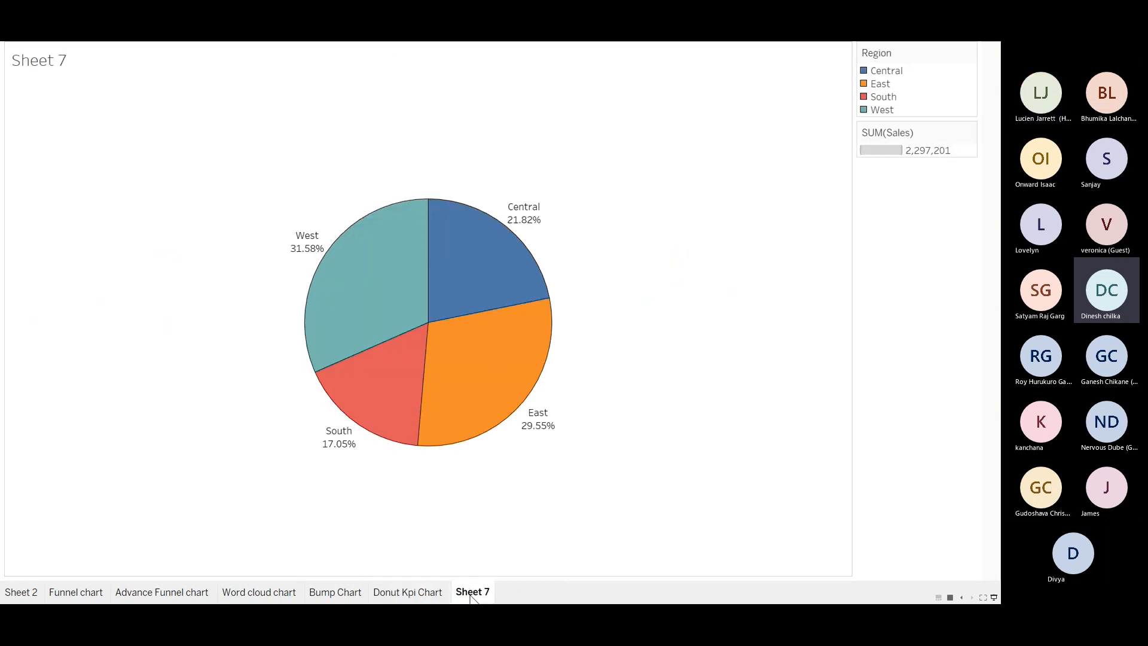
click(419, 594)
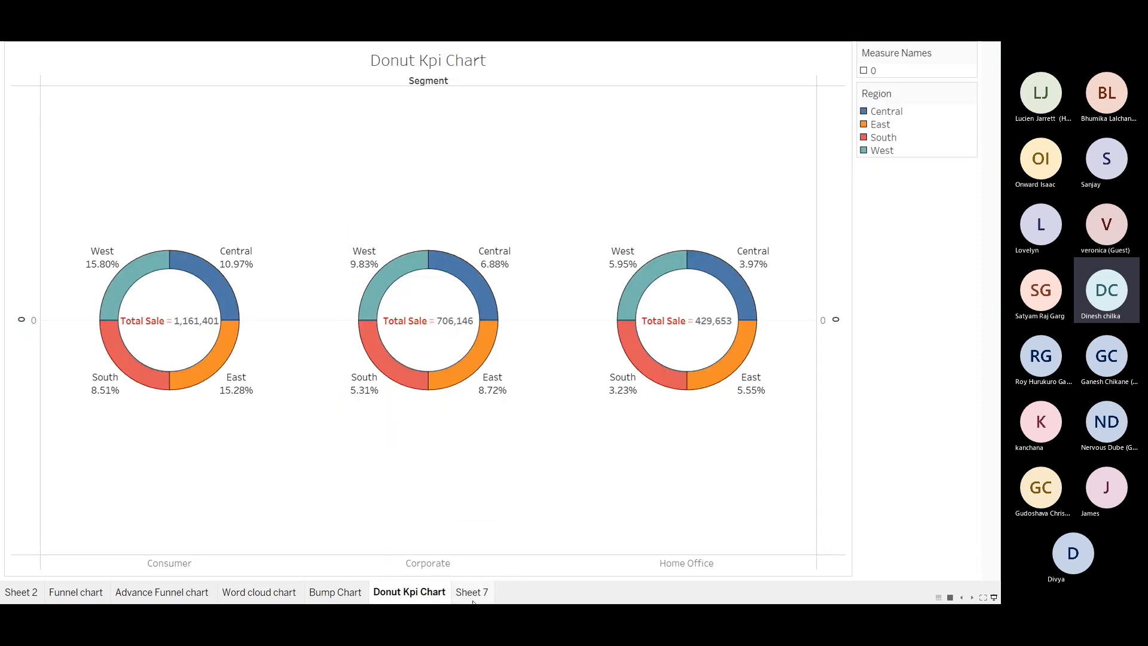
click(472, 601)
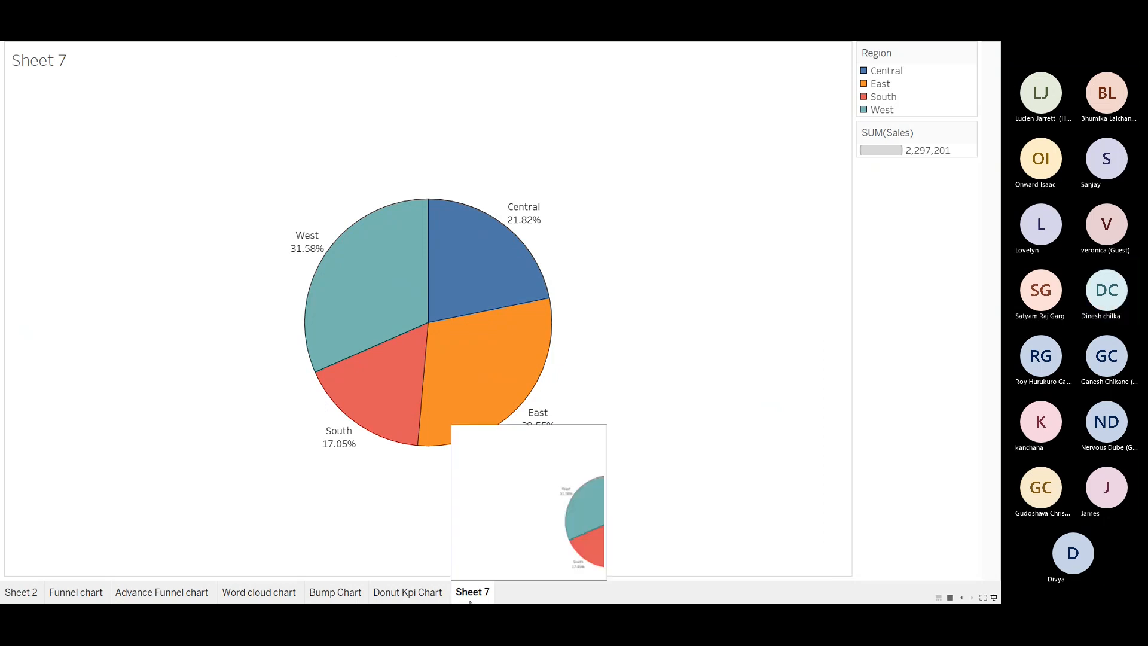
click(403, 601)
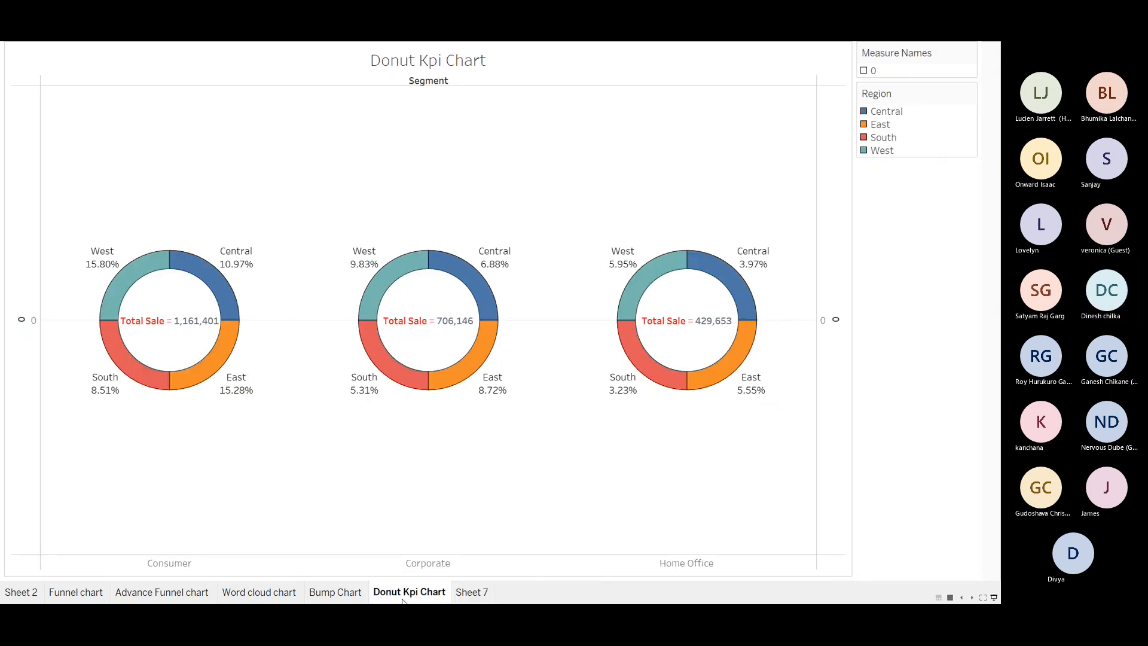
click(474, 598)
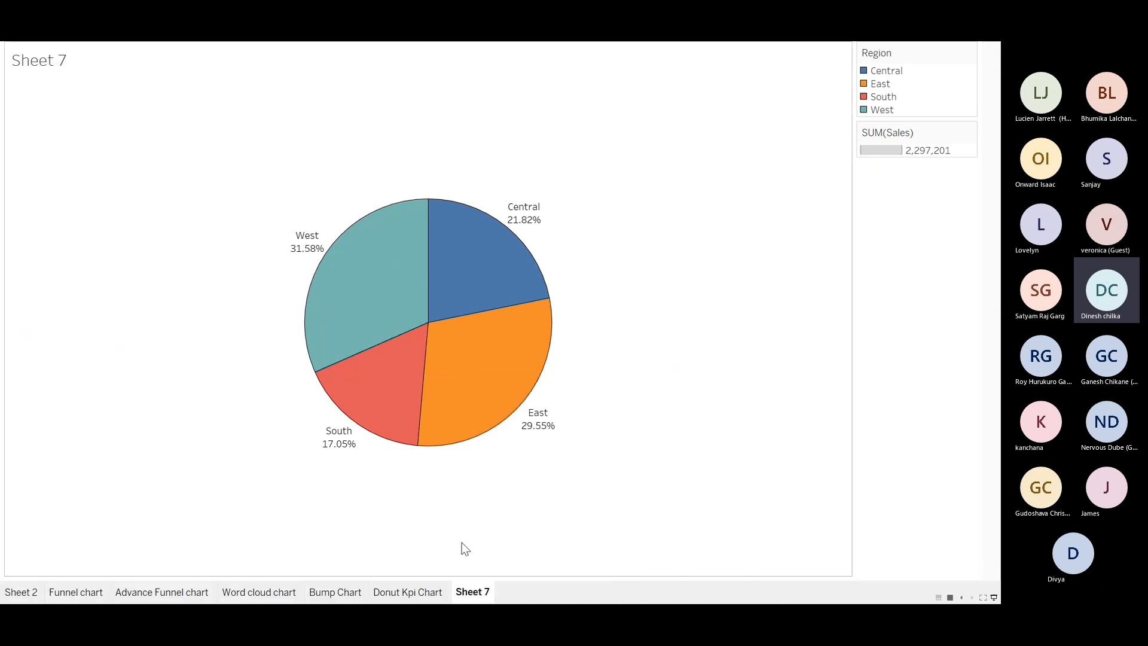
click(408, 591)
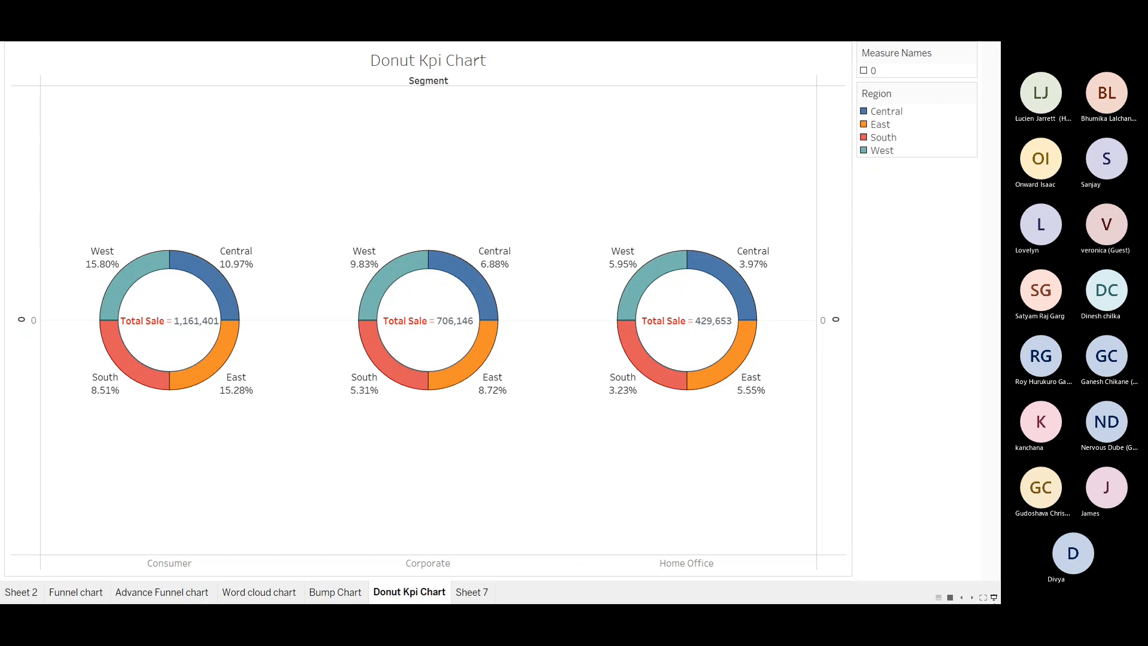
click(997, 597)
key(alt+Tab)
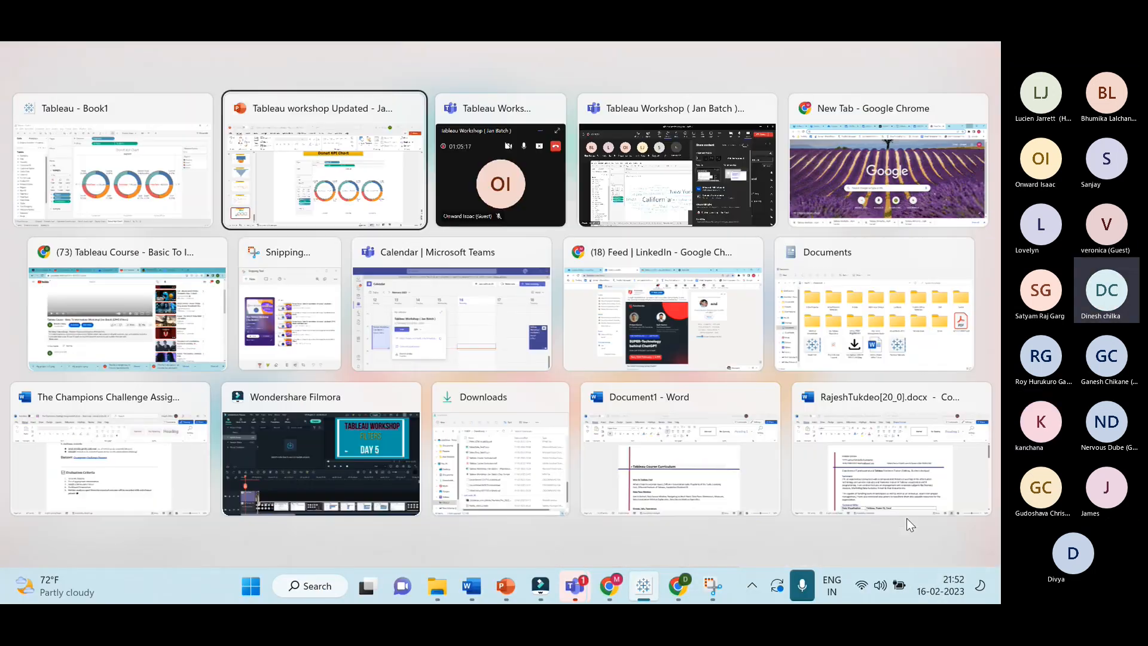
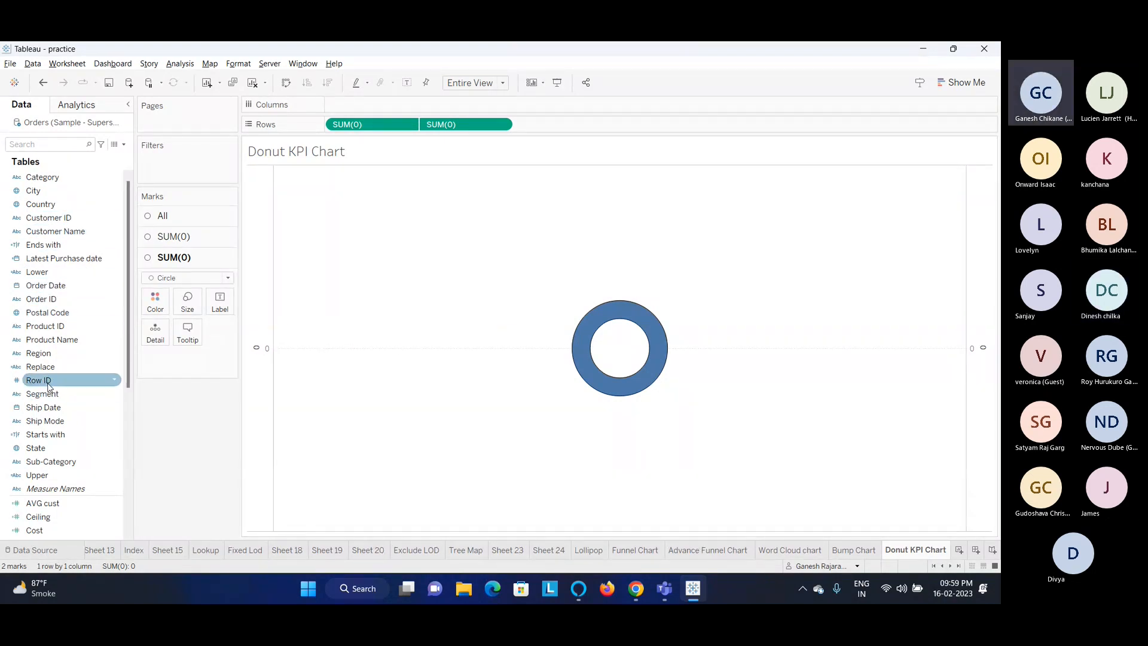
mouse_move(53, 399)
mouse_down()
mouse_move(180, 267)
mouse_move(107, 357)
mouse_move(47, 398)
mouse_up()
click(183, 220)
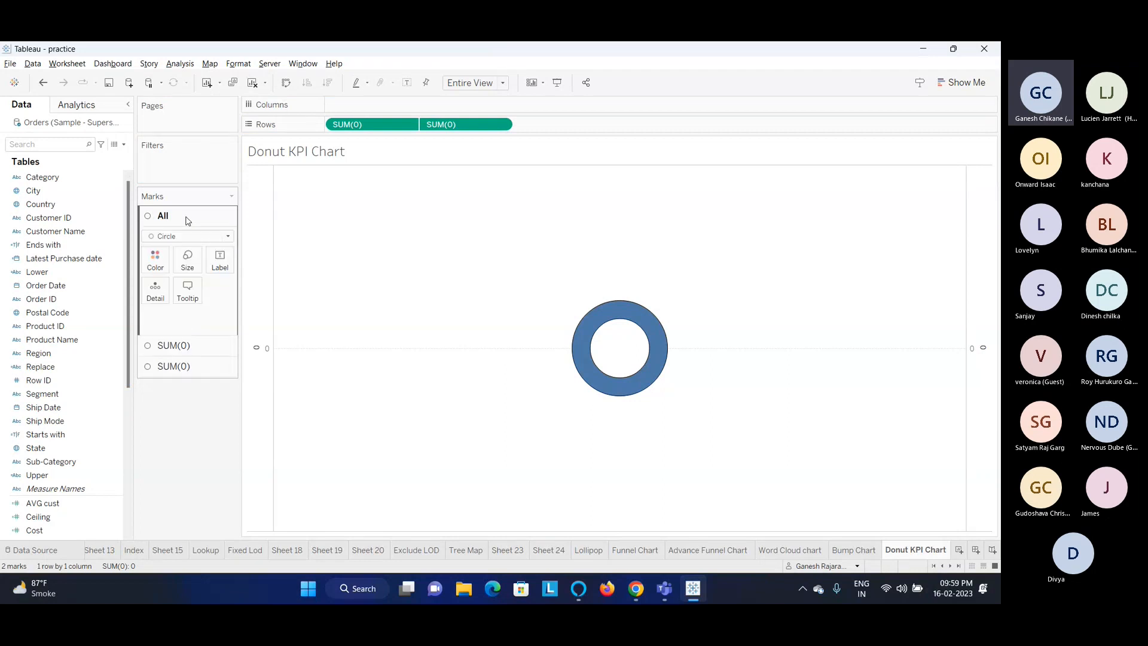
drag(41, 393, 162, 270)
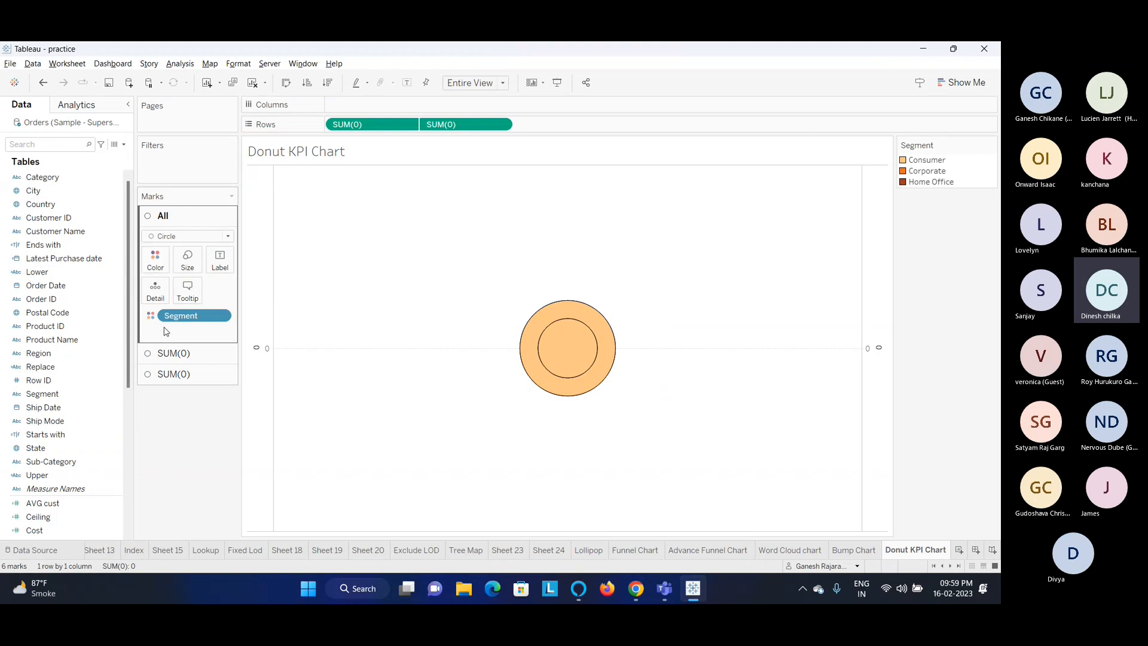
drag(179, 315, 171, 388)
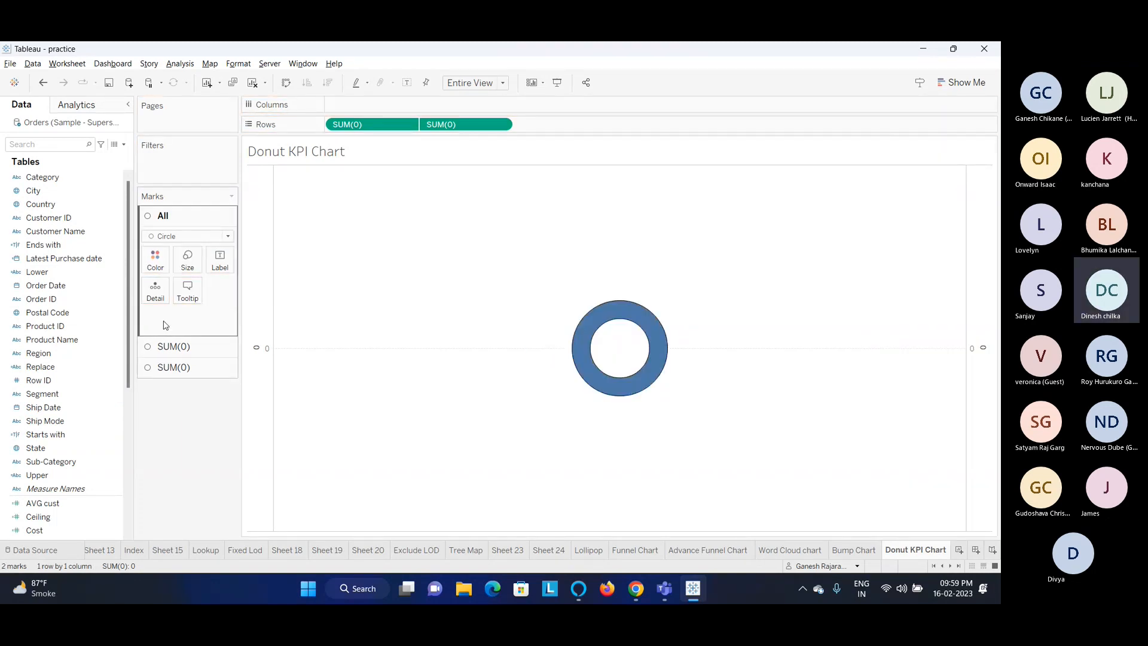
Split the donut into one ring per segment by adding Segment to the columns of the Donut KPI Chart
click(42, 393)
drag(42, 394, 379, 106)
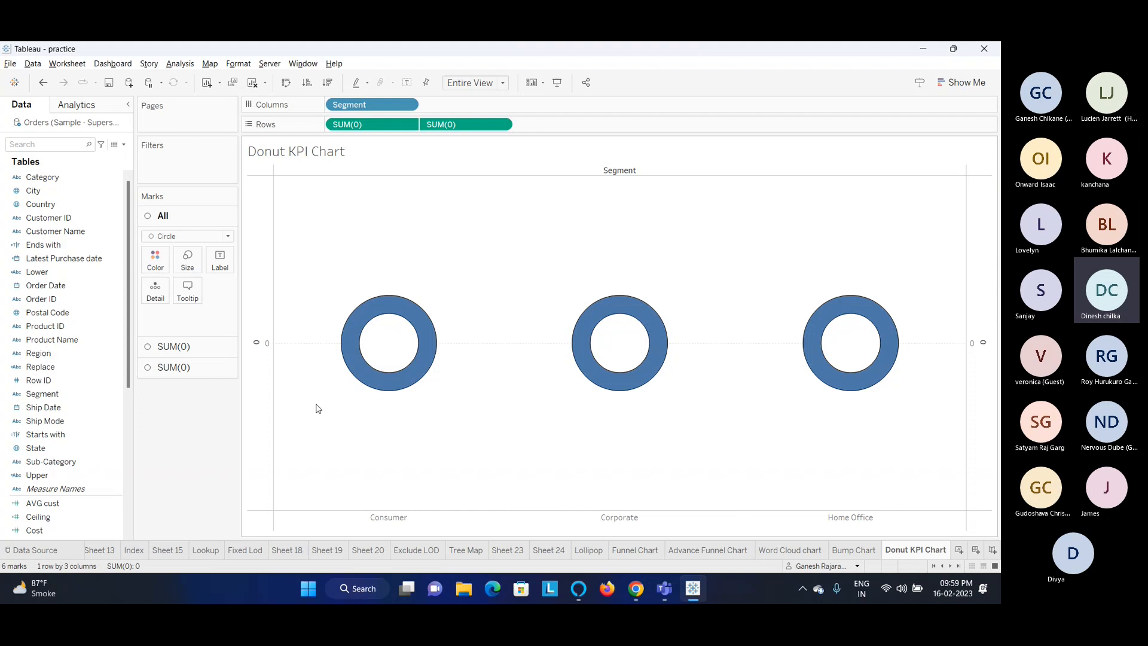
mouse_move(391, 355)
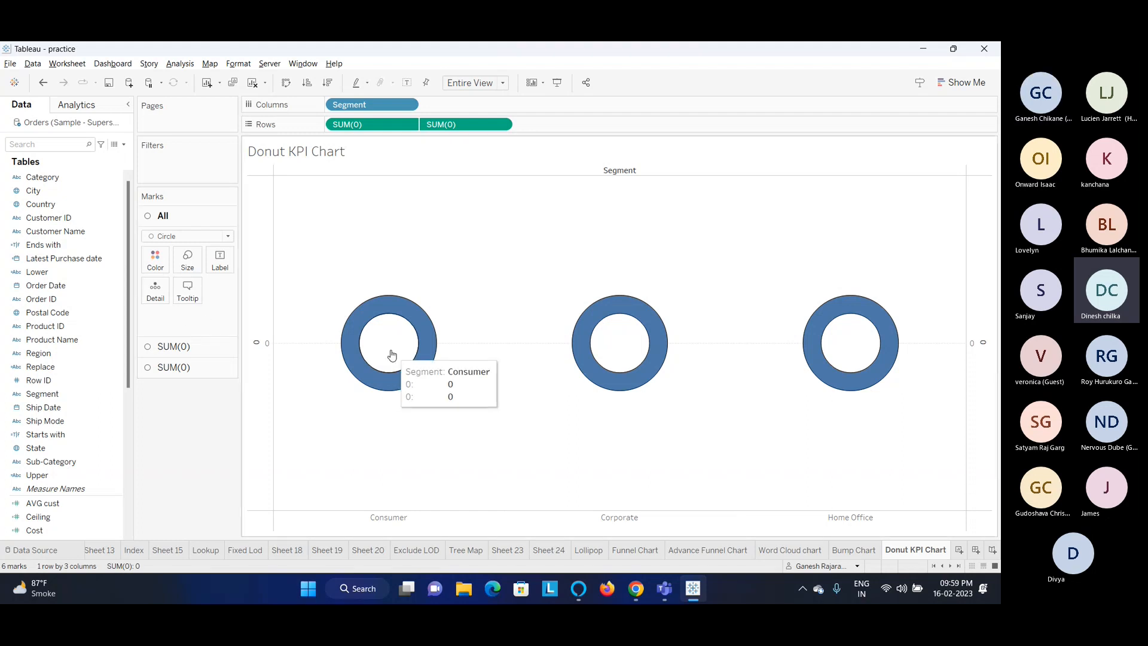
Label the inner circles with total Sales using the second SUM(0) marks, and select the Consumer circle
click(162, 368)
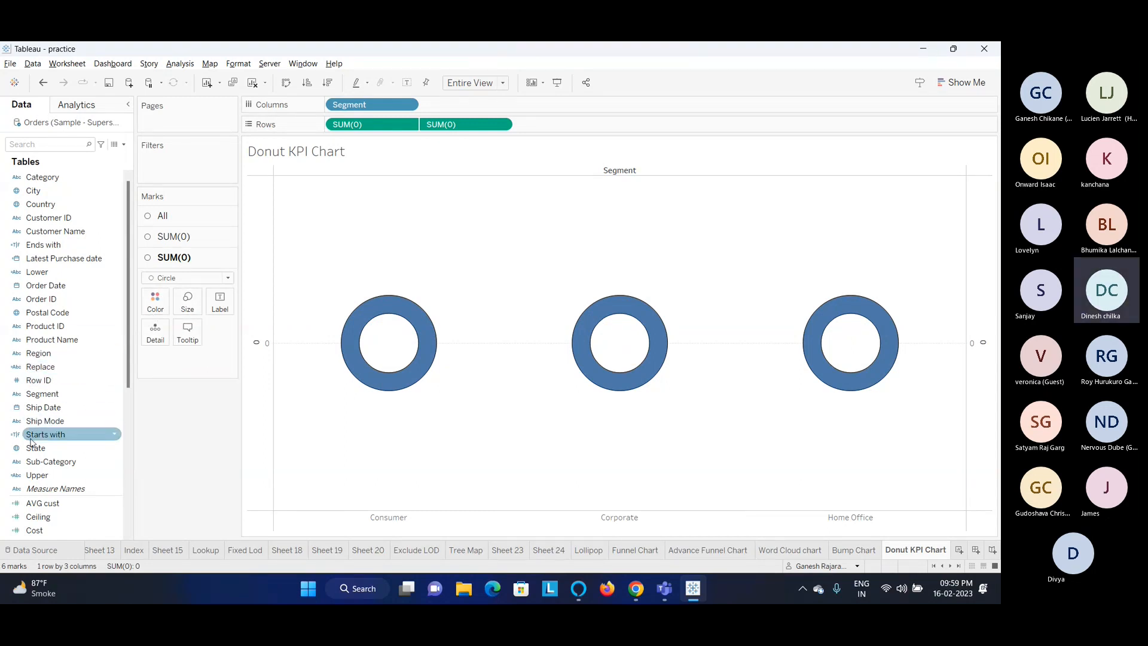
scroll(48, 472, down, 3)
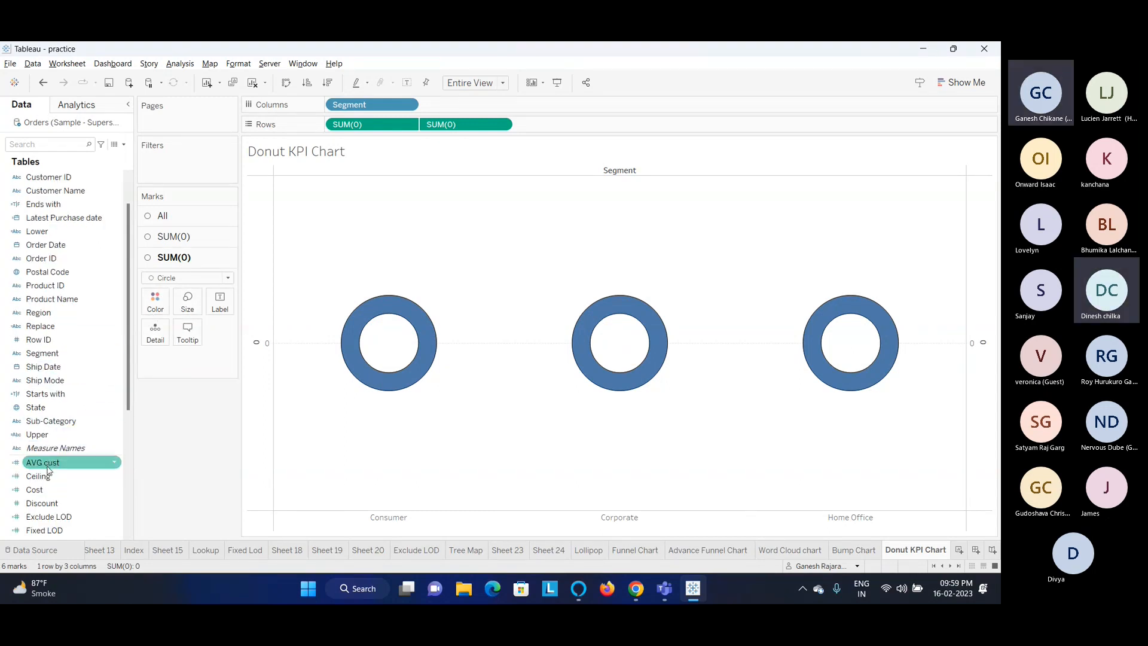
scroll(49, 490, down, 2)
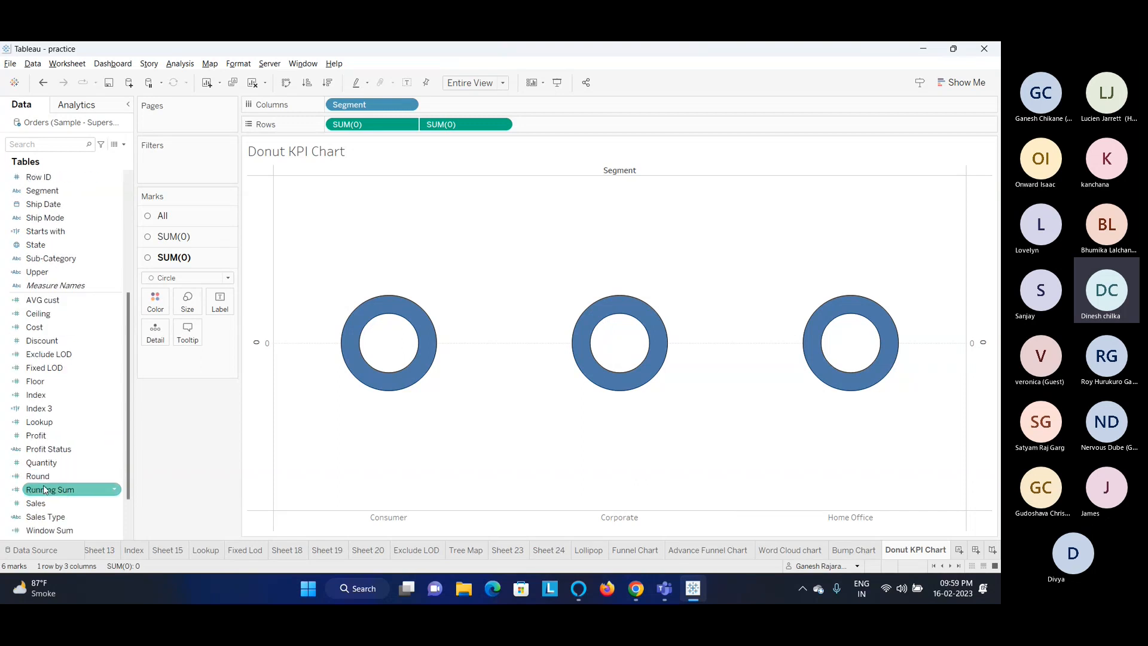
drag(37, 502, 219, 301)
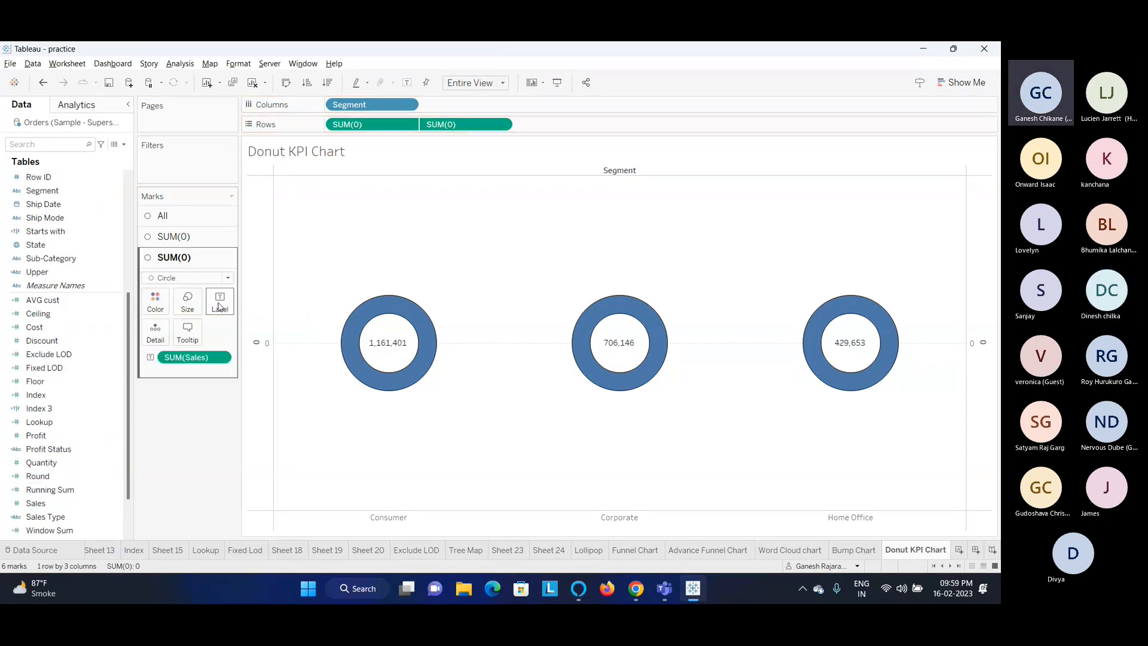
right_click(199, 359)
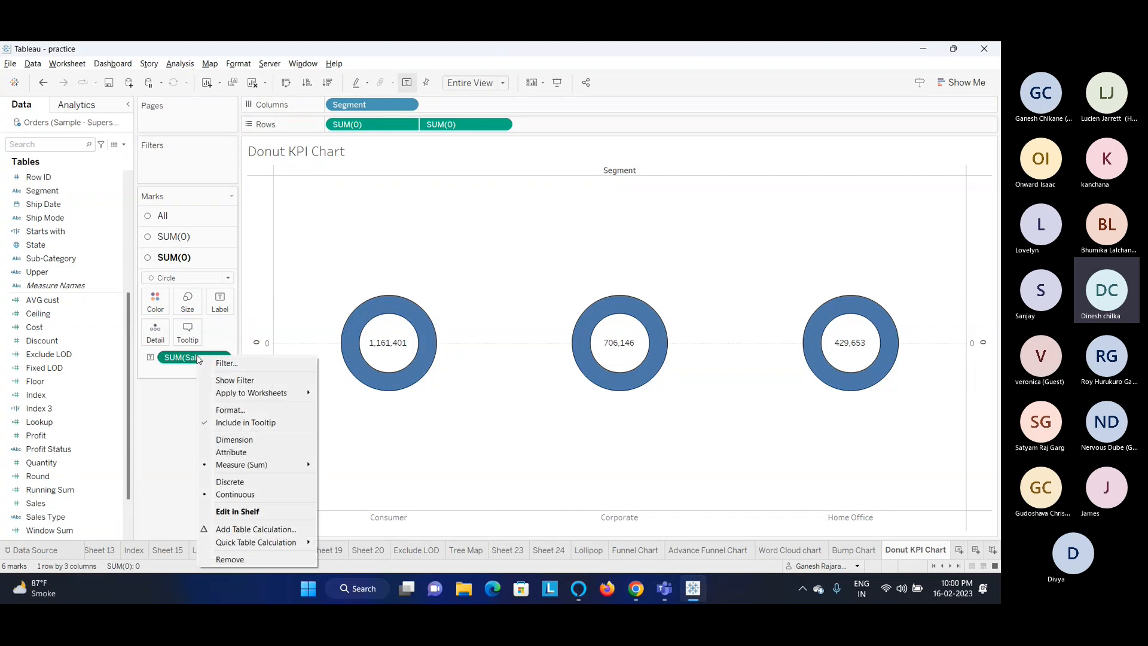
key(Escape)
click(374, 339)
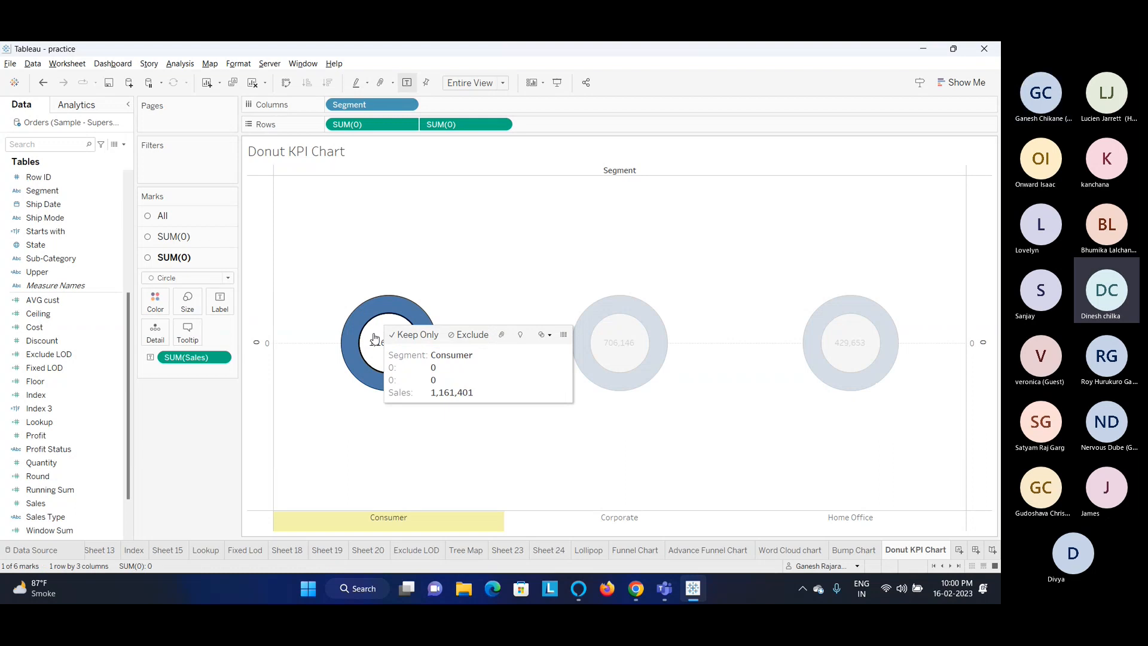
Edit the inner circles' label so that the text "Total sales = " precedes the <SUM(Sales)> field
click(294, 333)
click(220, 306)
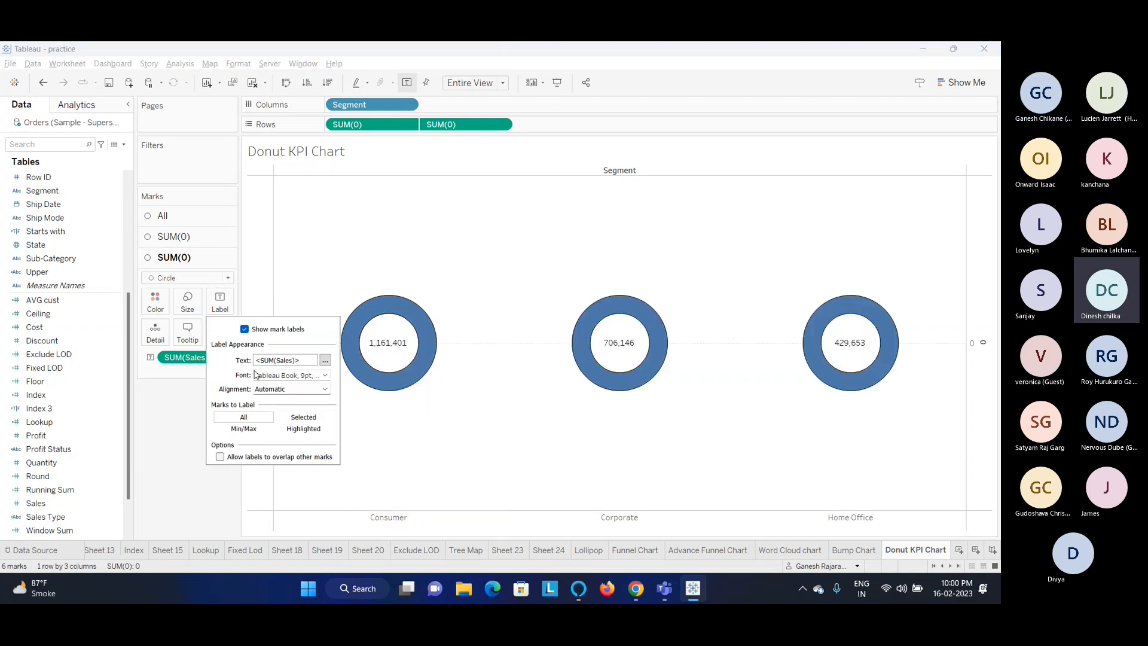
click(324, 360)
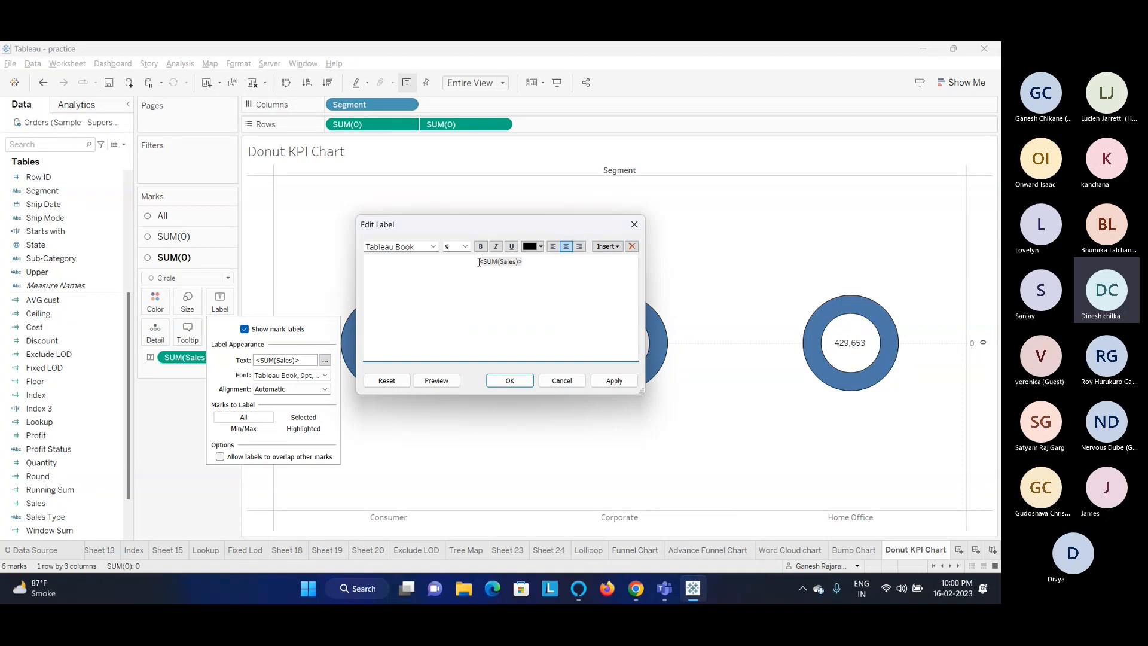
text(Total)
key(BackSpace)
key(BackSpace)
key(BackSpace)
key(BackSpace)
key(BackSpace)
text(tal sales)
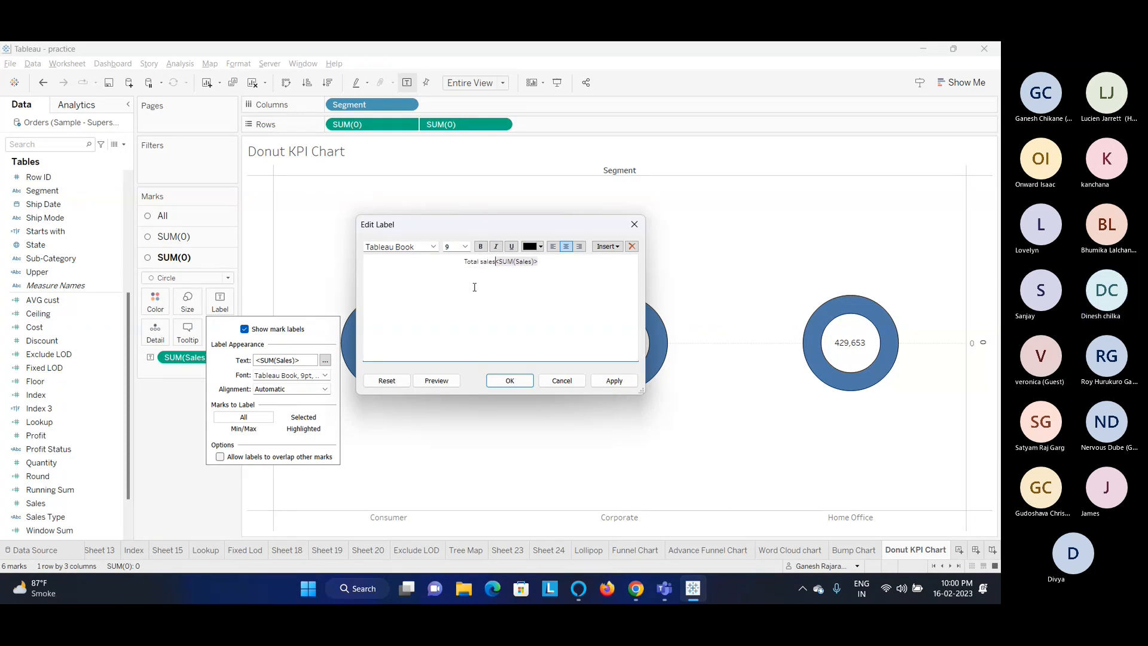
text( =)
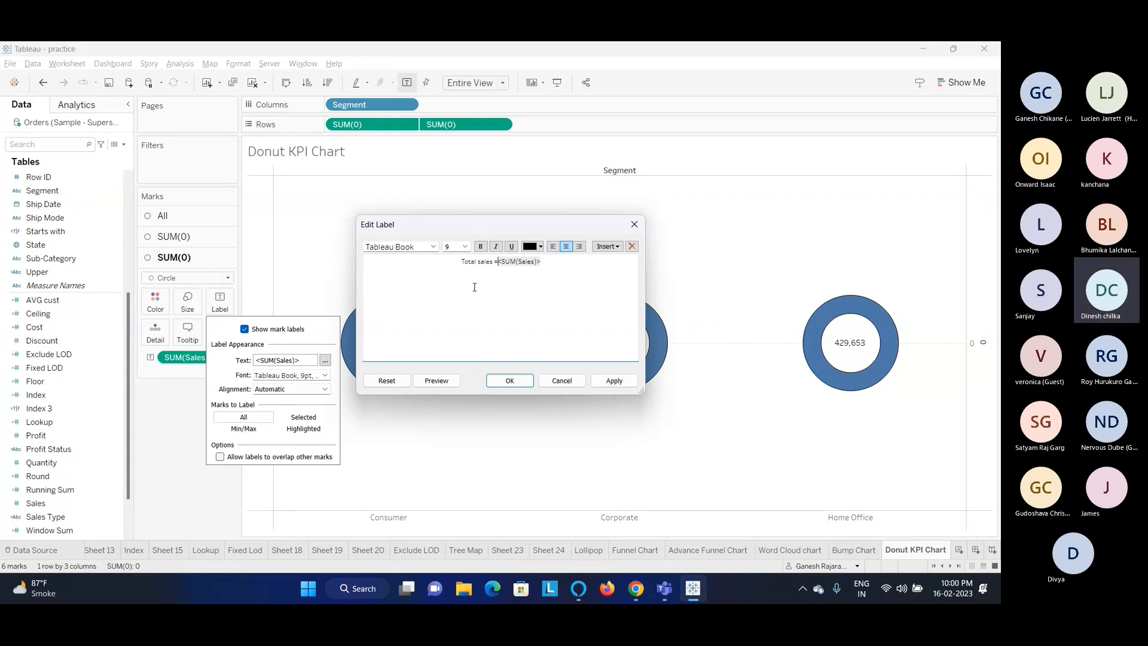
Choose font size 11 in the label editor and color the words "Total sales" orange
click(466, 246)
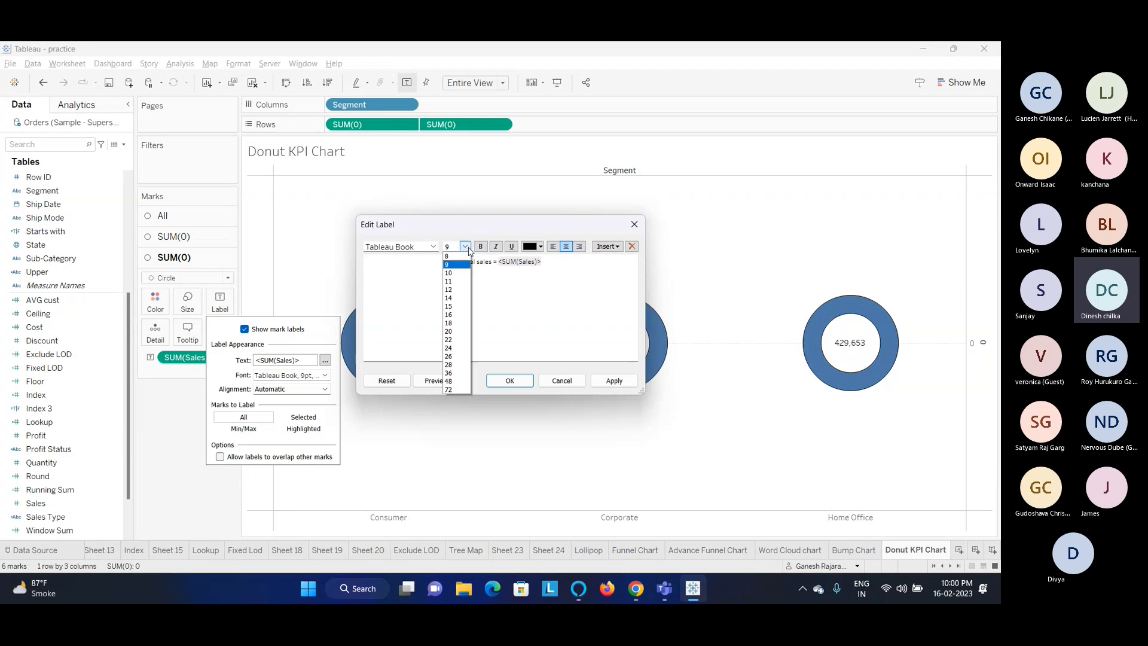
click(450, 281)
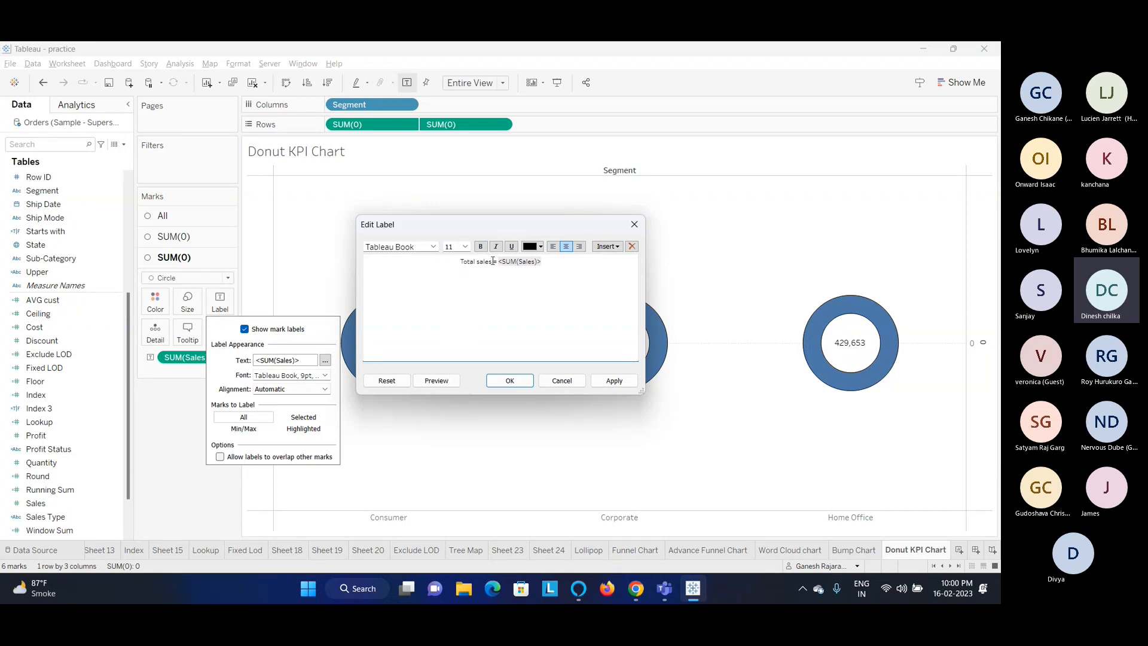
mouse_move(488, 261)
mouse_down()
mouse_move(473, 262)
mouse_move(488, 263)
mouse_up()
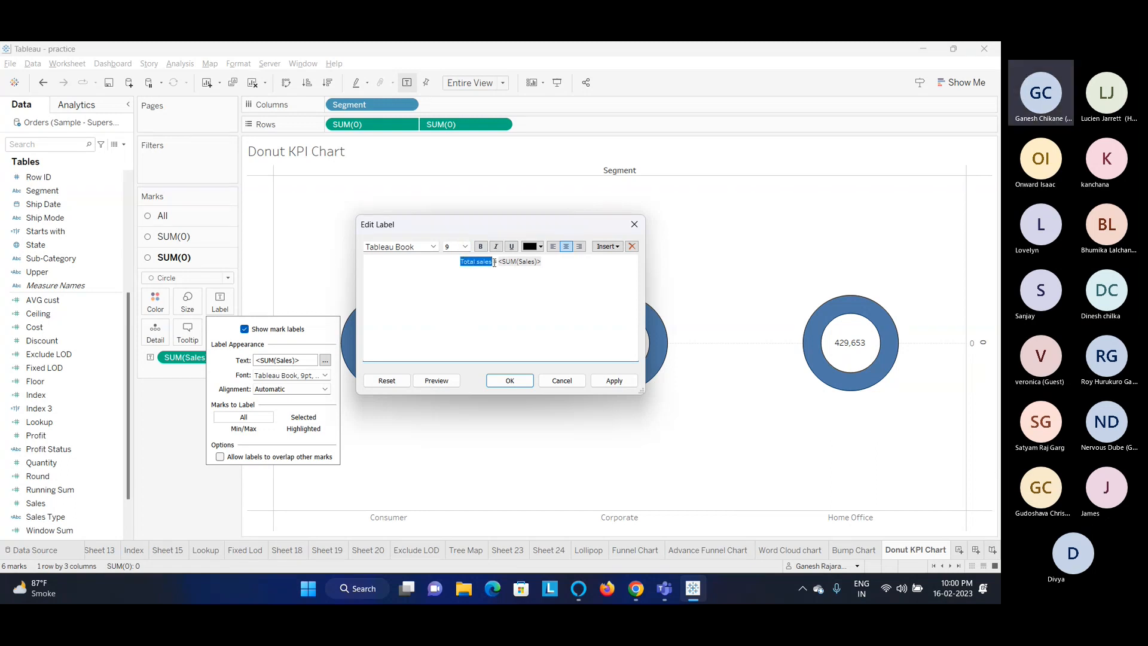
click(540, 247)
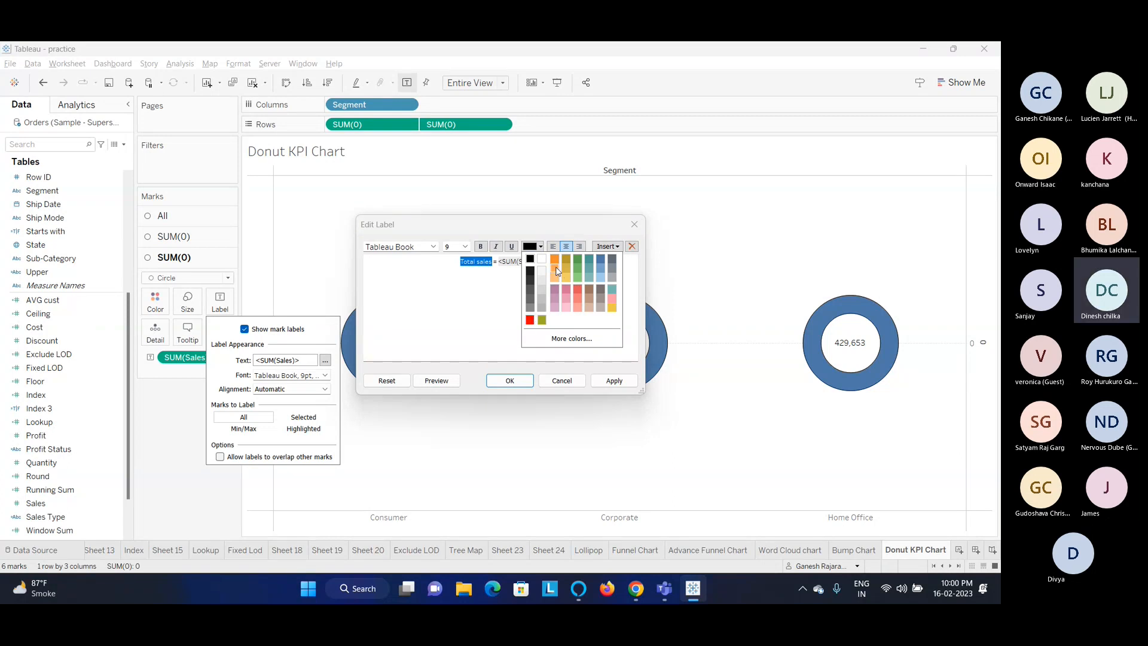
click(554, 274)
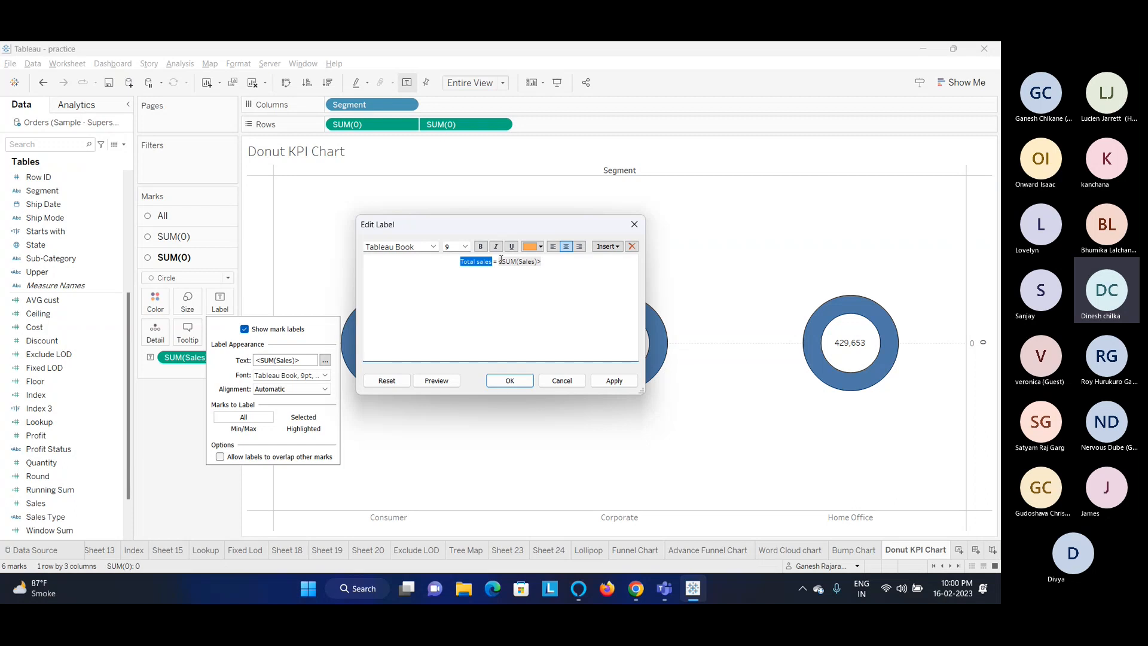
Color the label's <SUM(Sales)> field gold and apply the edited label to the inner circles
drag(498, 262, 539, 264)
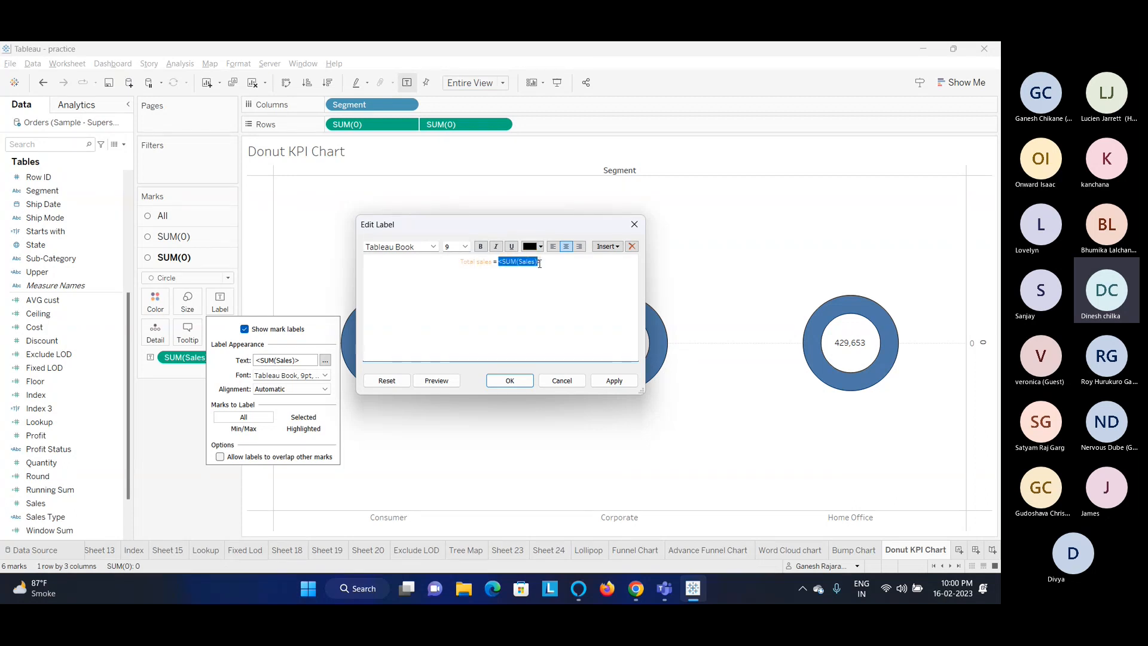
click(540, 247)
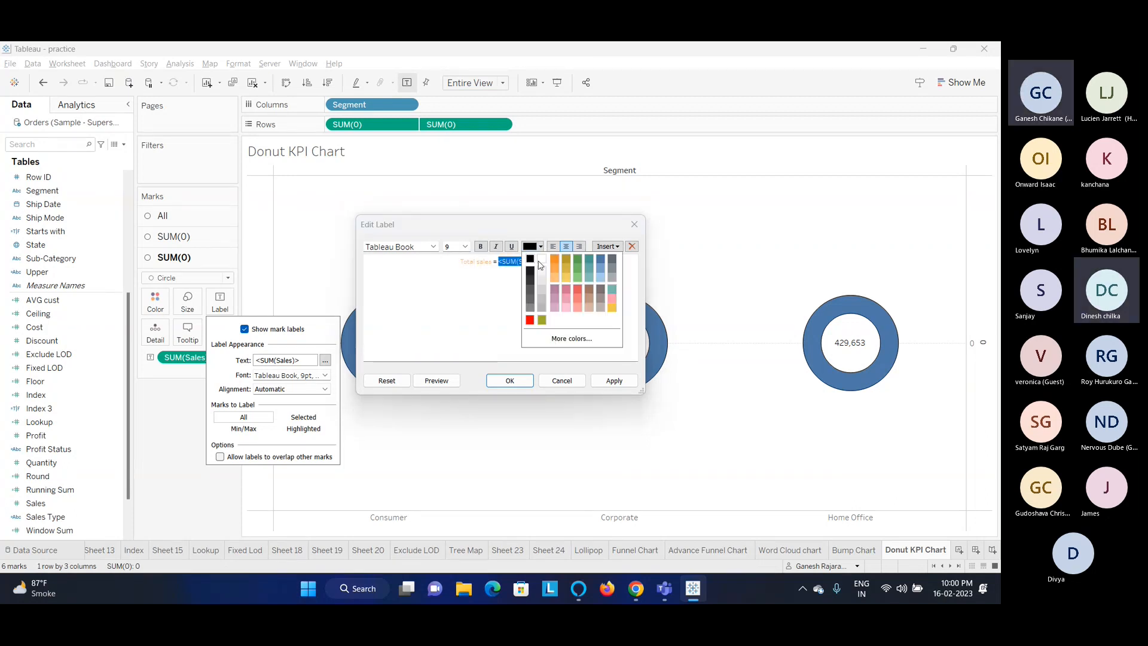
click(565, 270)
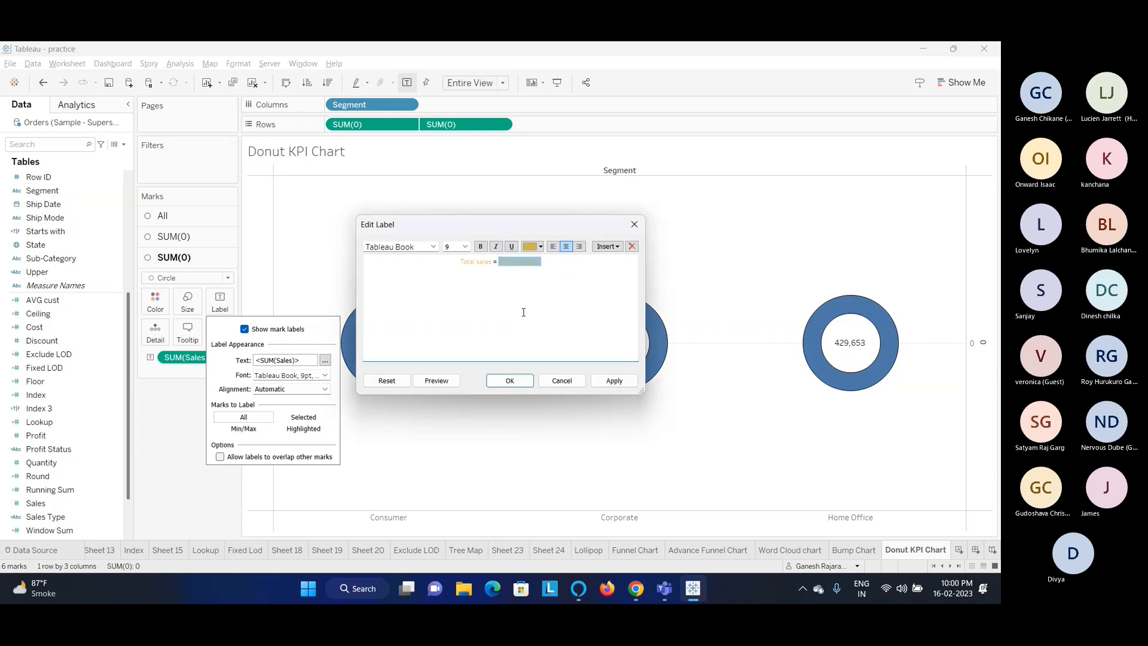
click(540, 248)
click(576, 289)
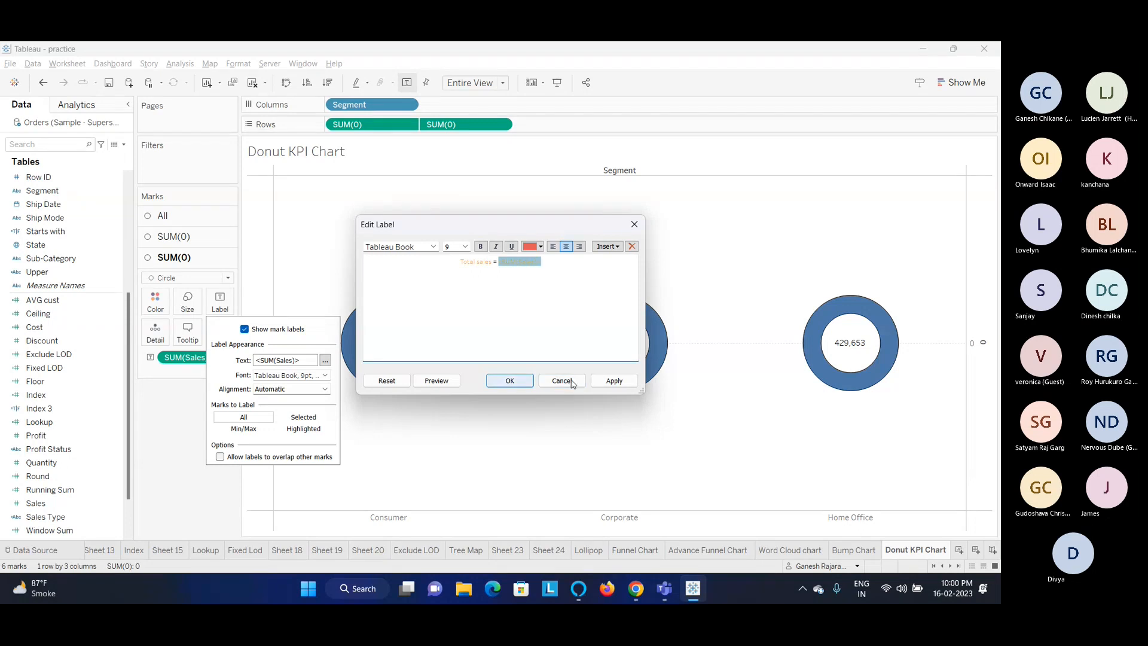
click(511, 380)
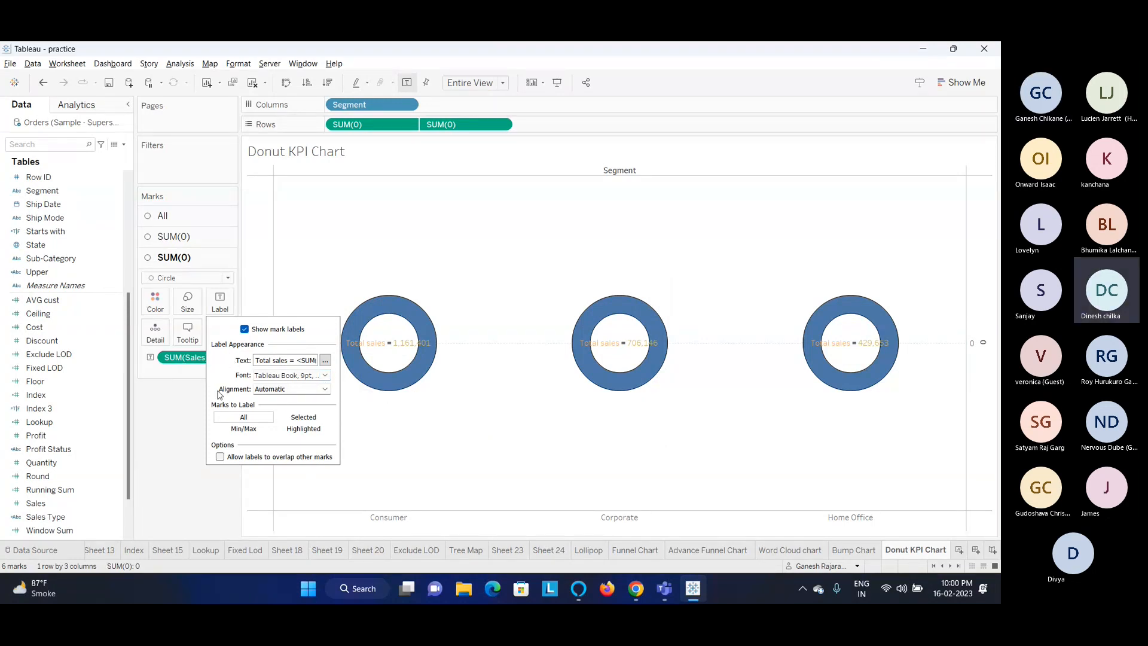
click(259, 278)
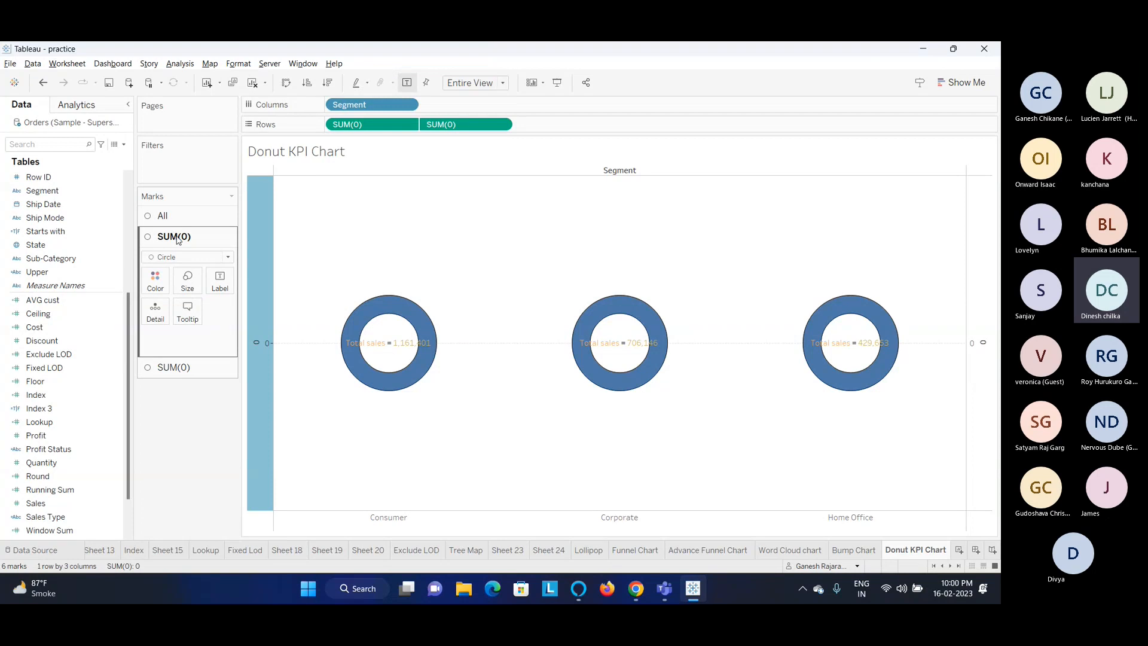
Enlarge the inner white circles slightly through the size of the second SUM(0) marks
click(187, 280)
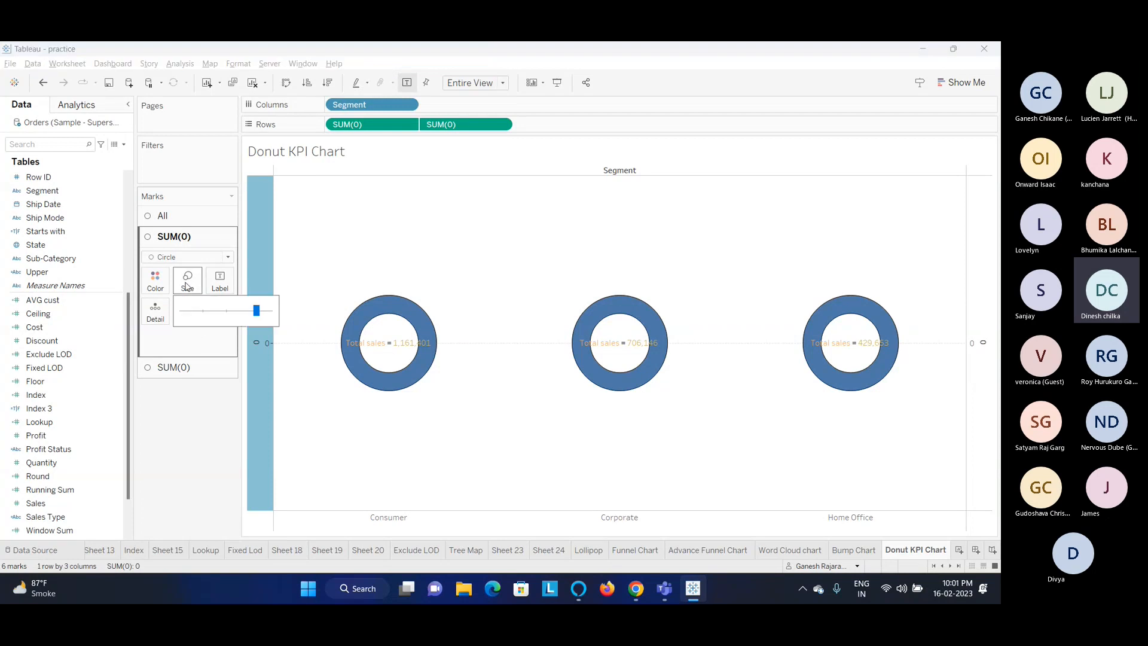
click(231, 346)
click(203, 367)
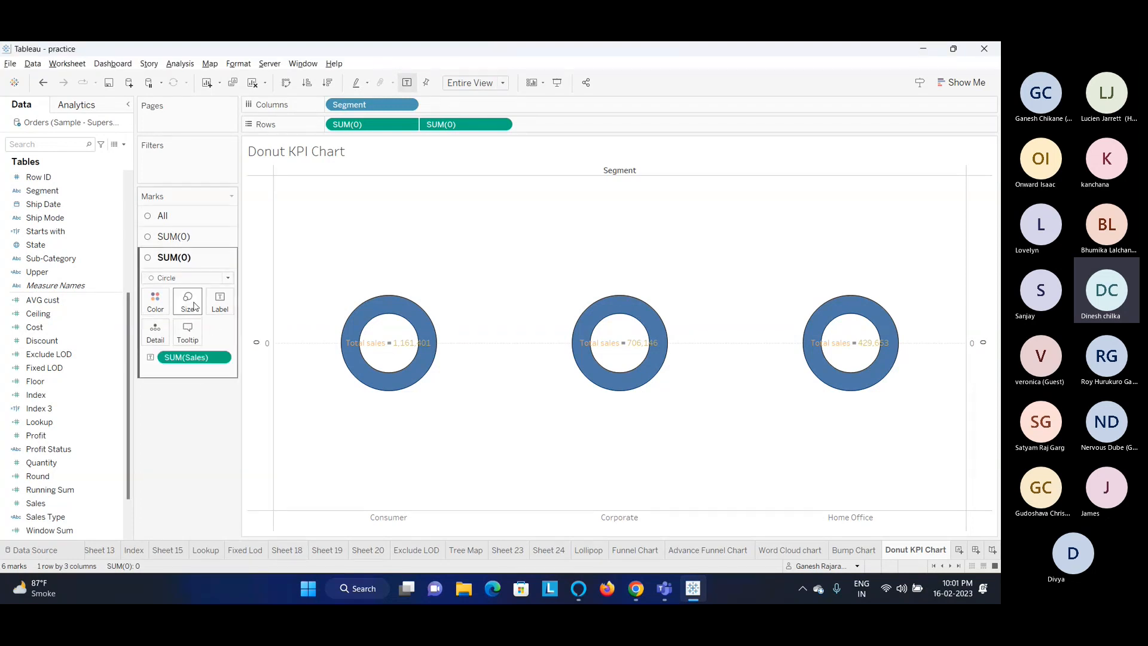
click(192, 303)
drag(246, 332, 250, 332)
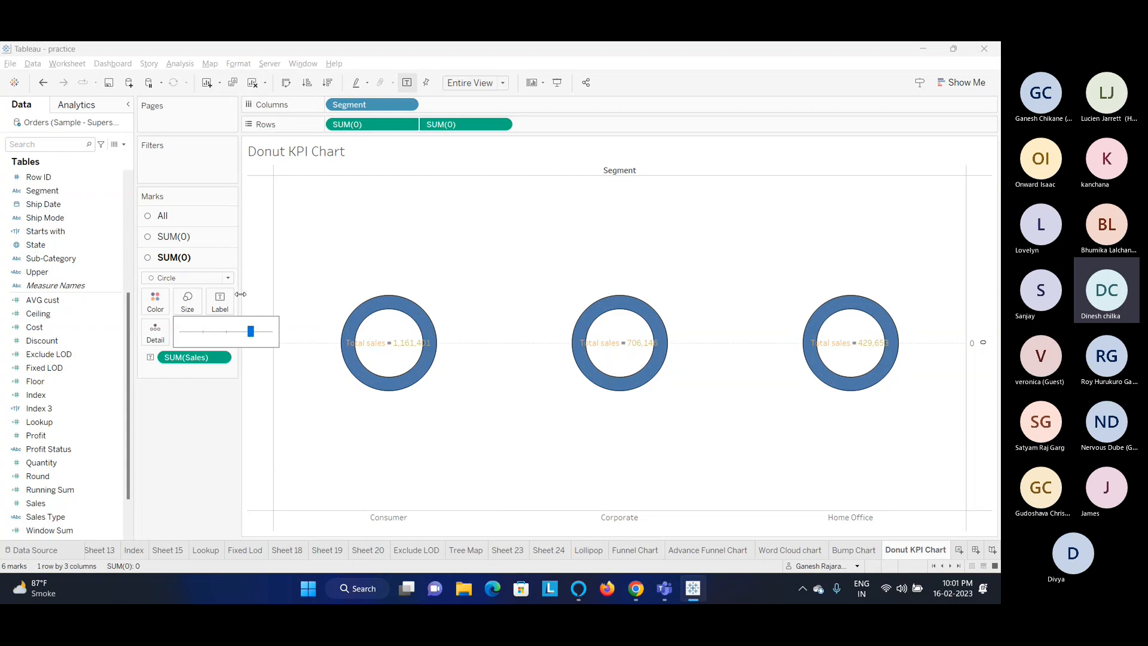
Enlarge the outer blue circles through the size of the first SUM(0) marks
click(209, 245)
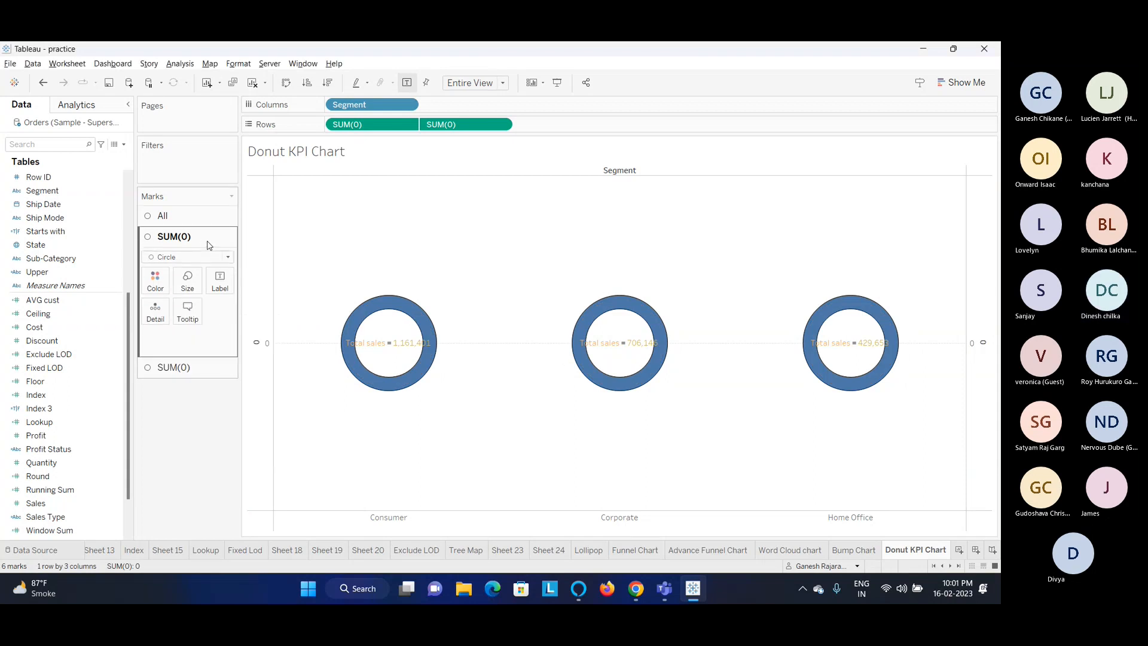
click(187, 281)
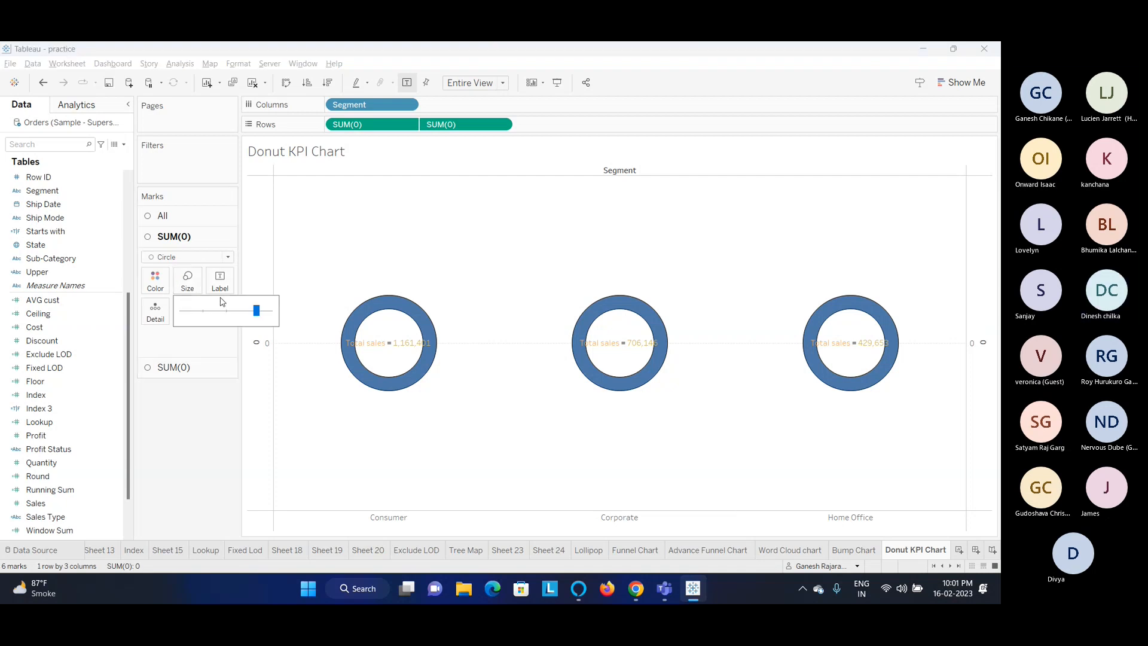
drag(250, 310, 262, 310)
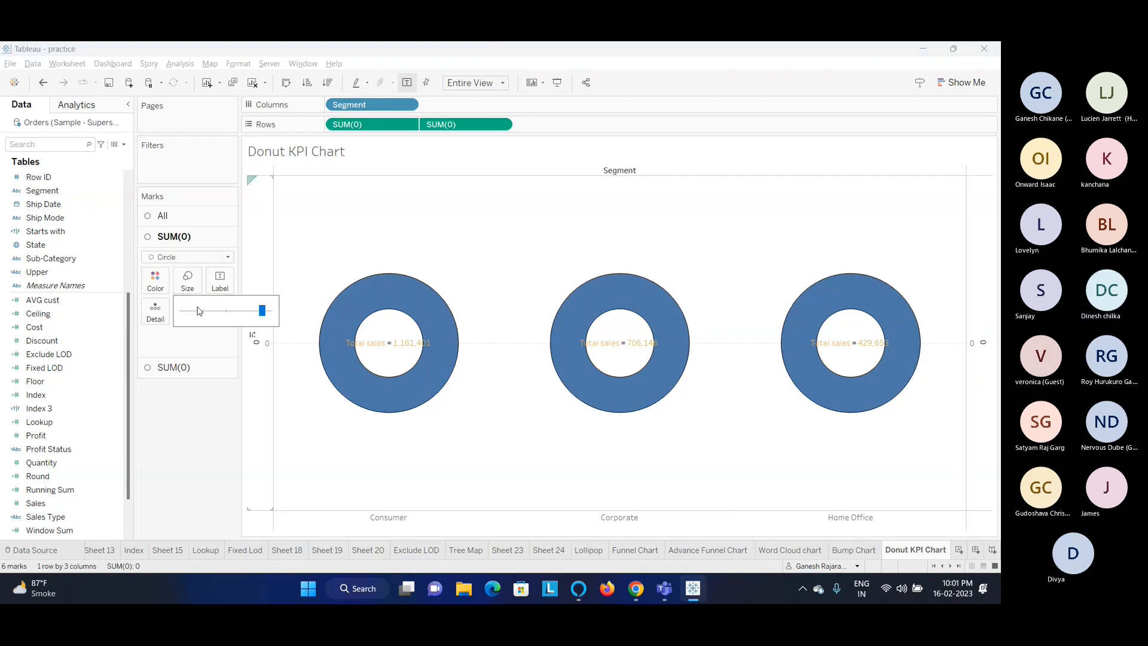
Enlarge the inner white circles further until the total sales labels fit inside and the blue rings are thin
click(217, 366)
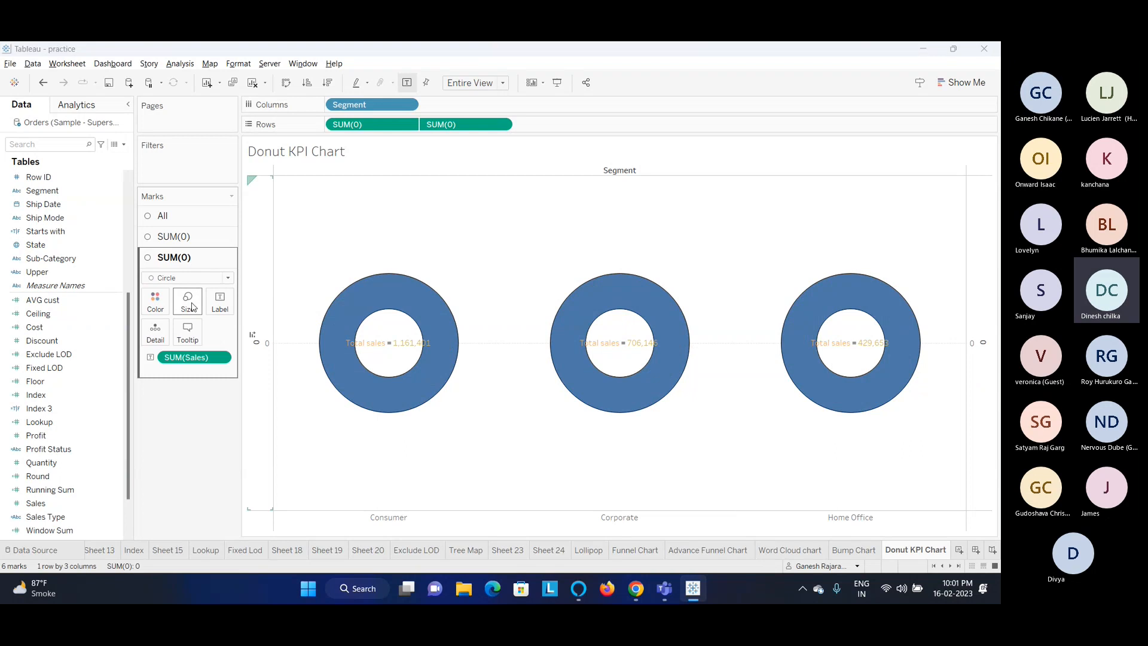
click(192, 306)
drag(255, 333, 261, 334)
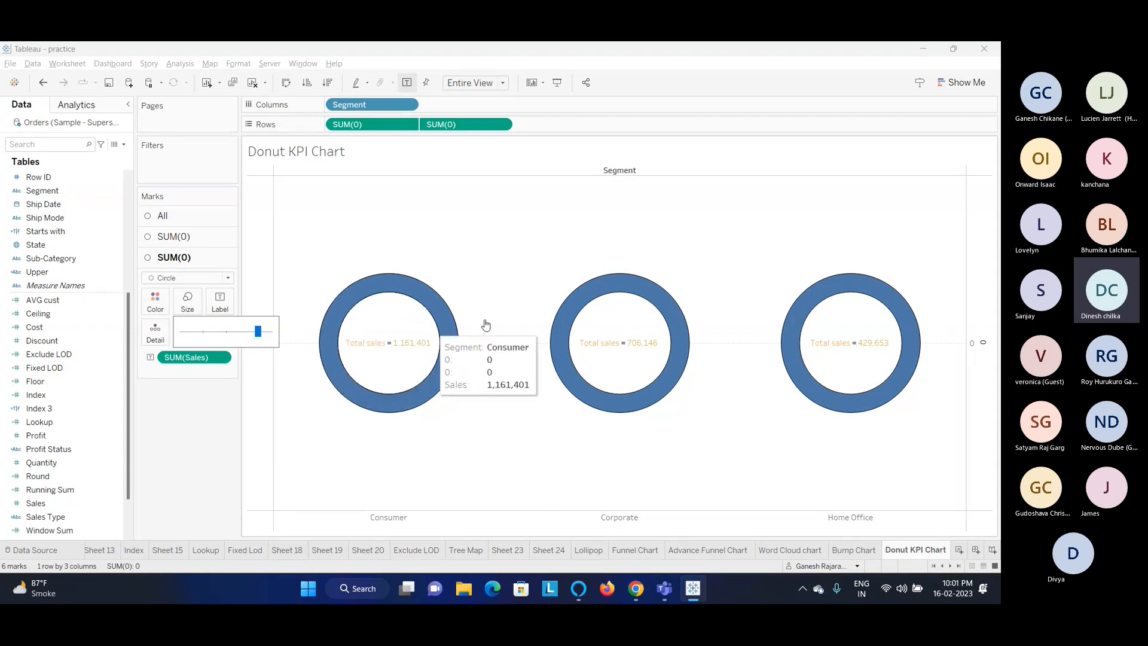
click(312, 430)
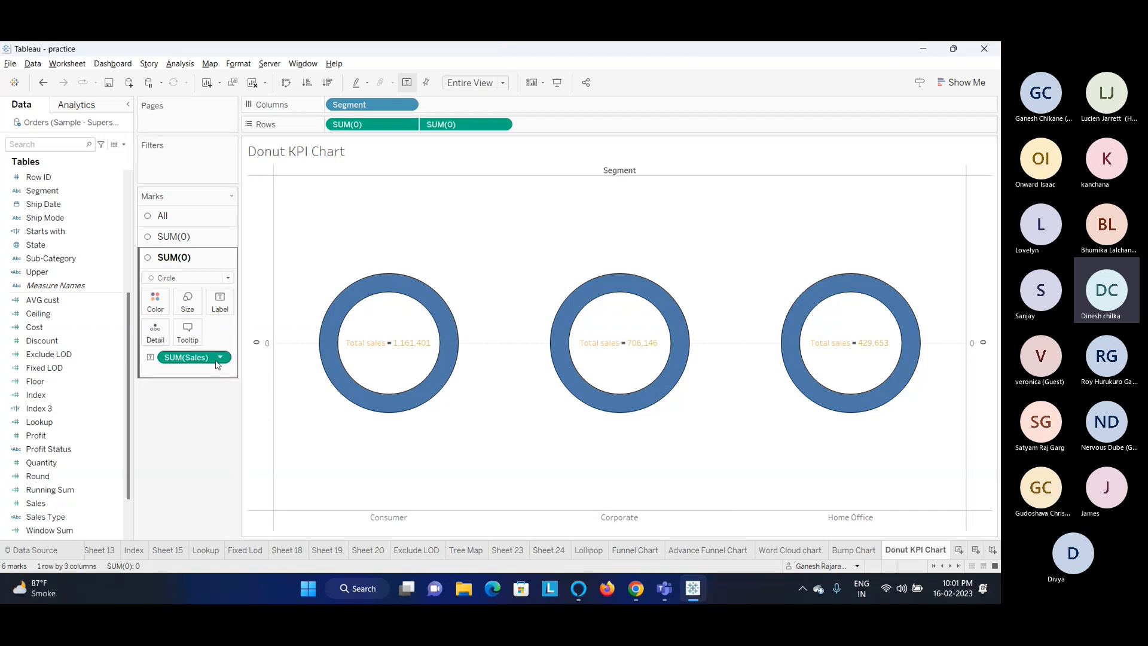
Open the chart's line formatting for columns and set the zero lines to None
right_click(309, 363)
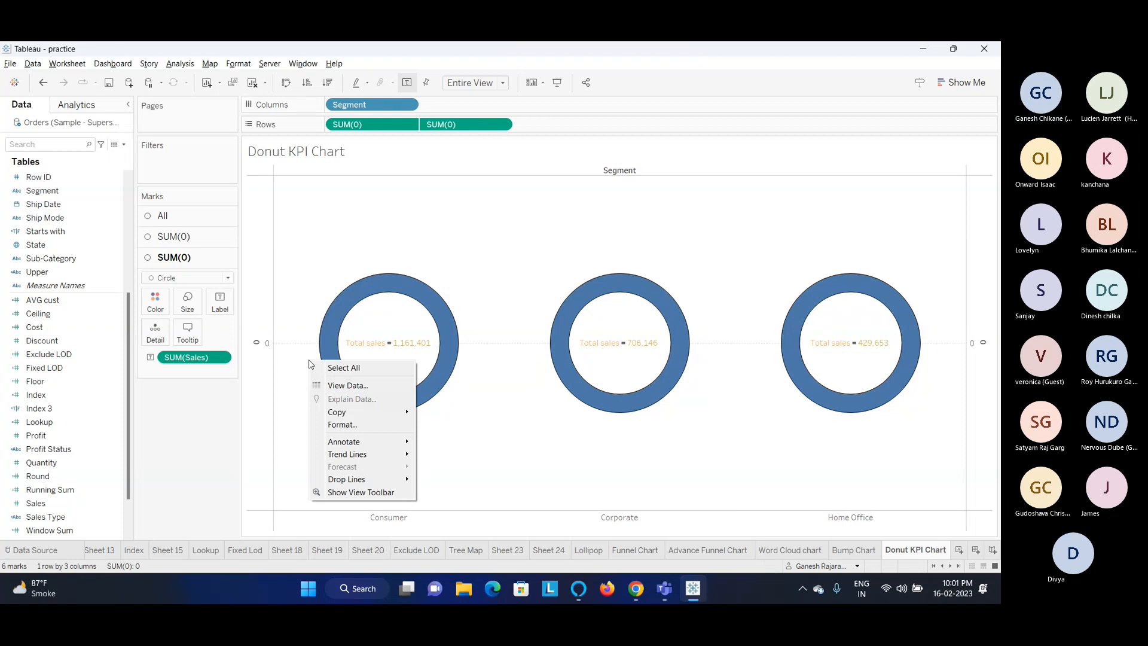
right_click(394, 356)
right_click(300, 387)
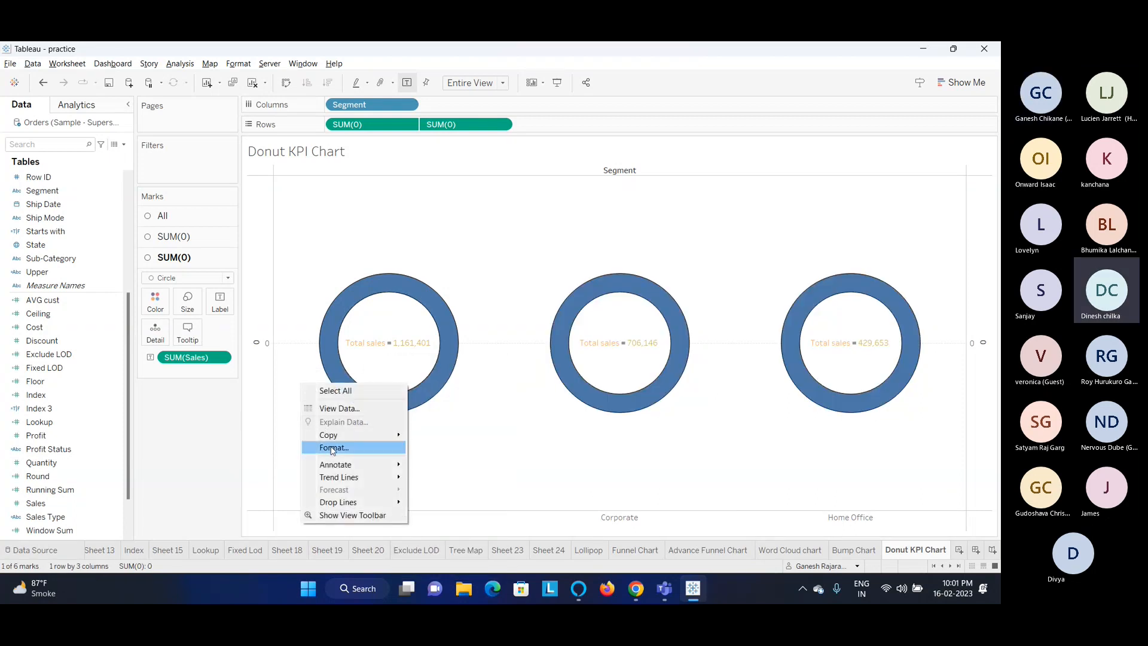
click(334, 447)
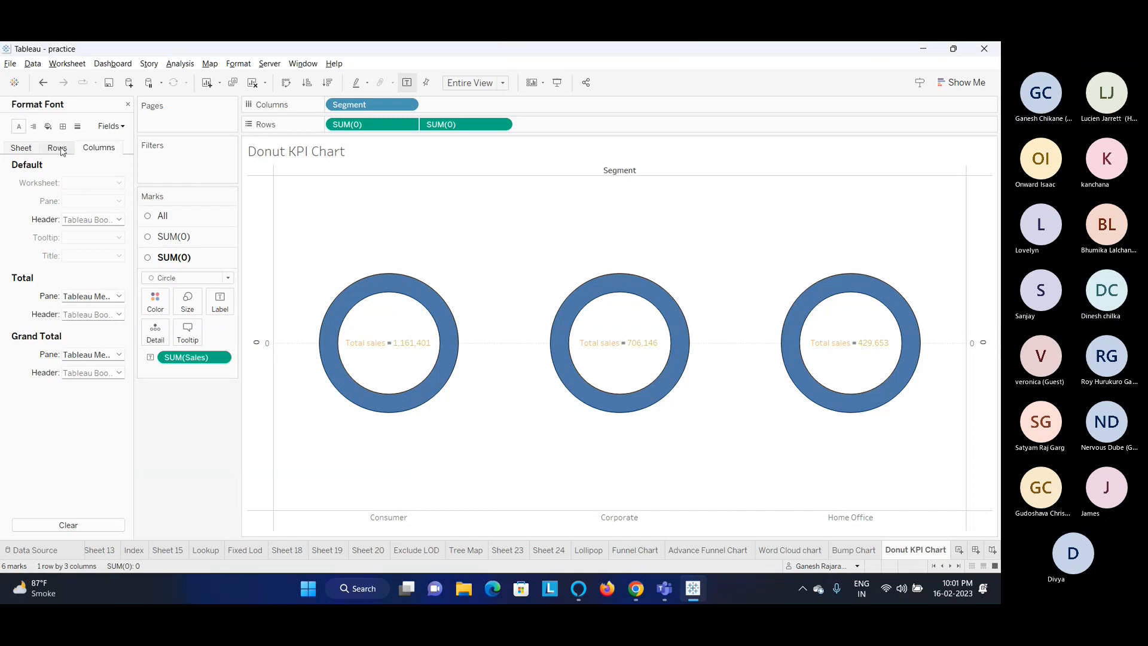
click(77, 126)
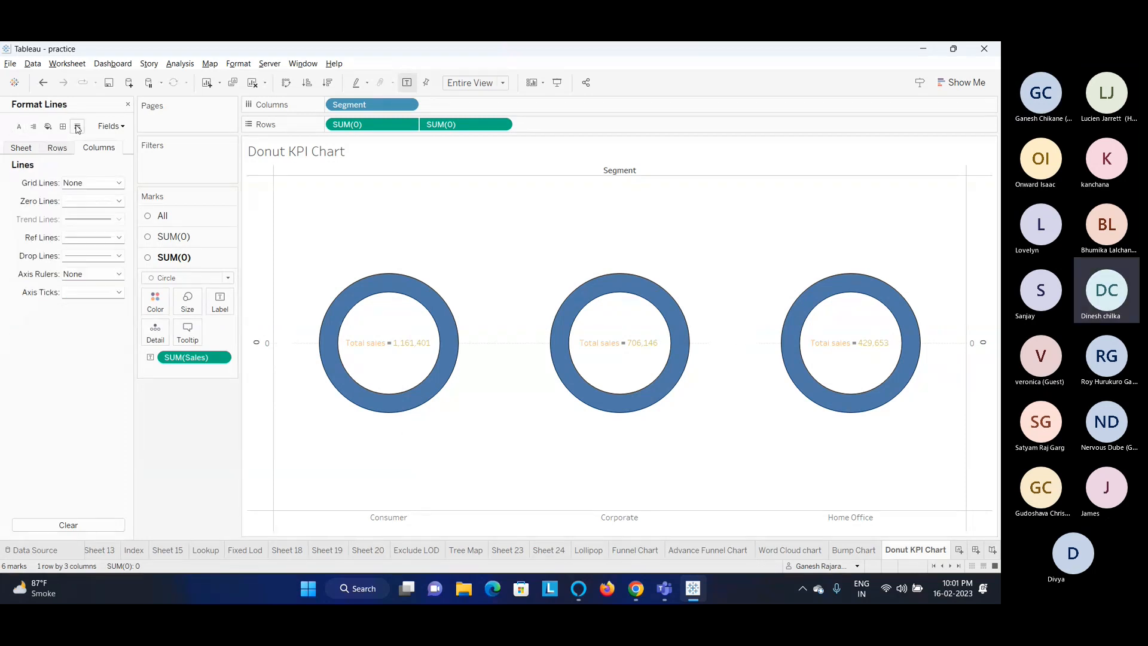
click(119, 201)
click(119, 218)
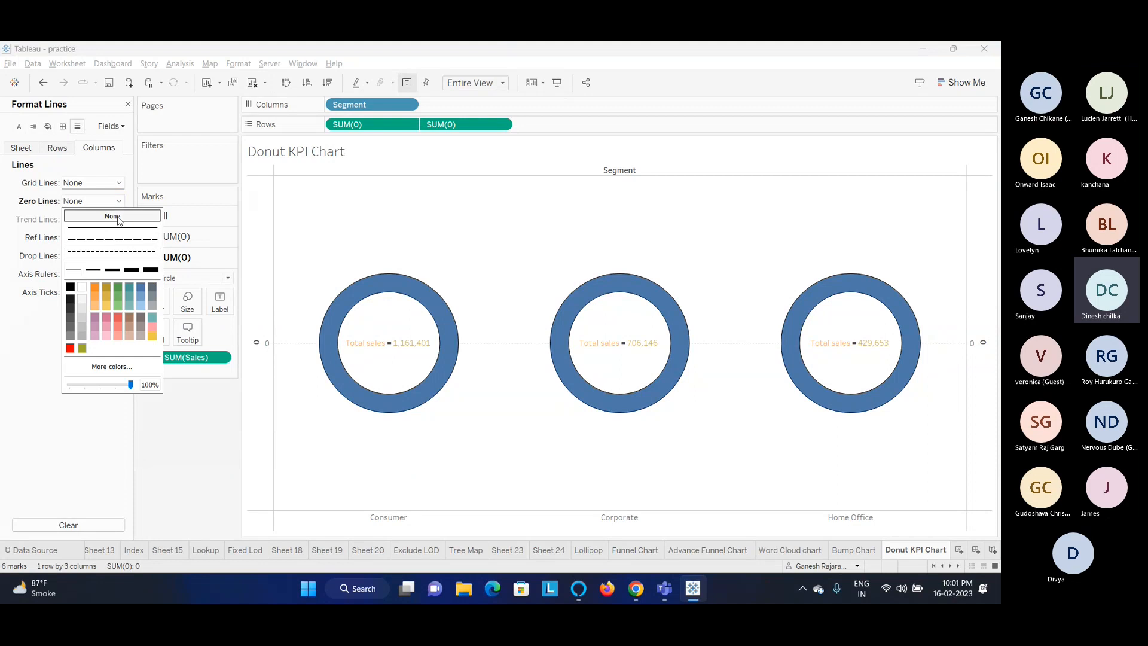
click(119, 222)
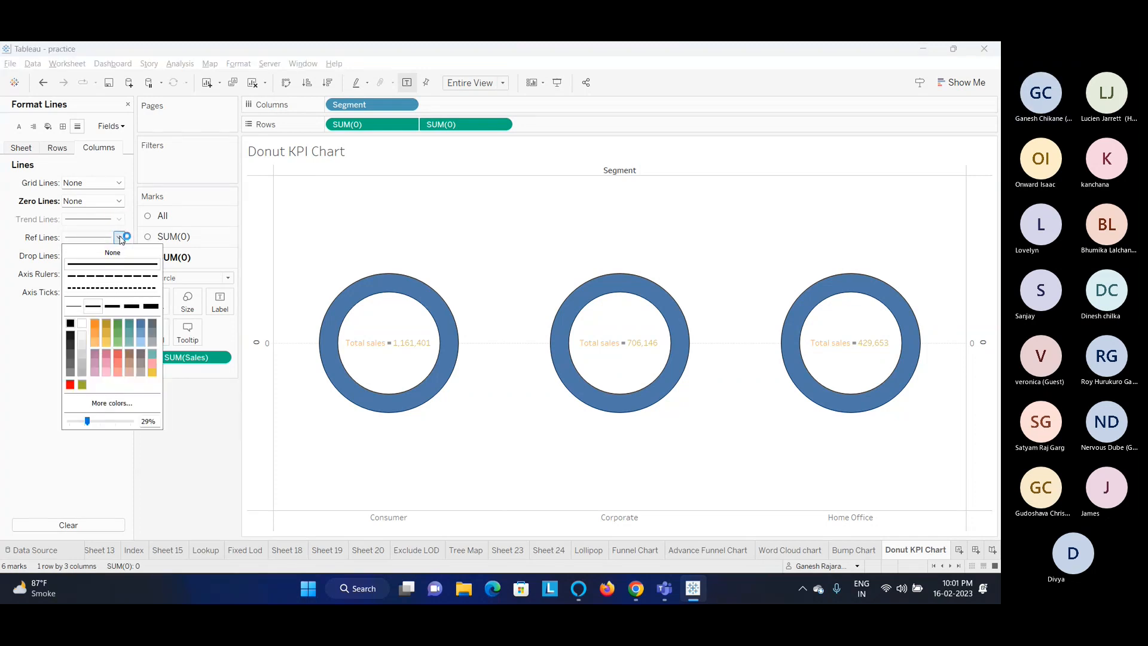
Set the reference lines, drop lines and axis ticks of the columns to None
click(119, 237)
click(116, 255)
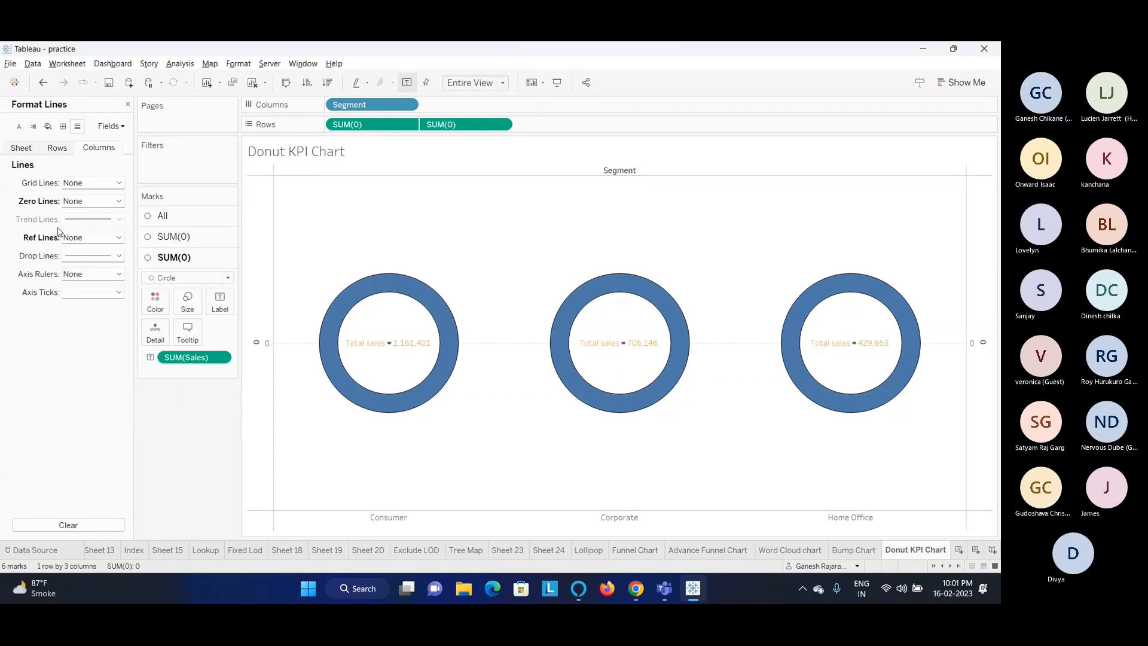
click(115, 261)
click(112, 270)
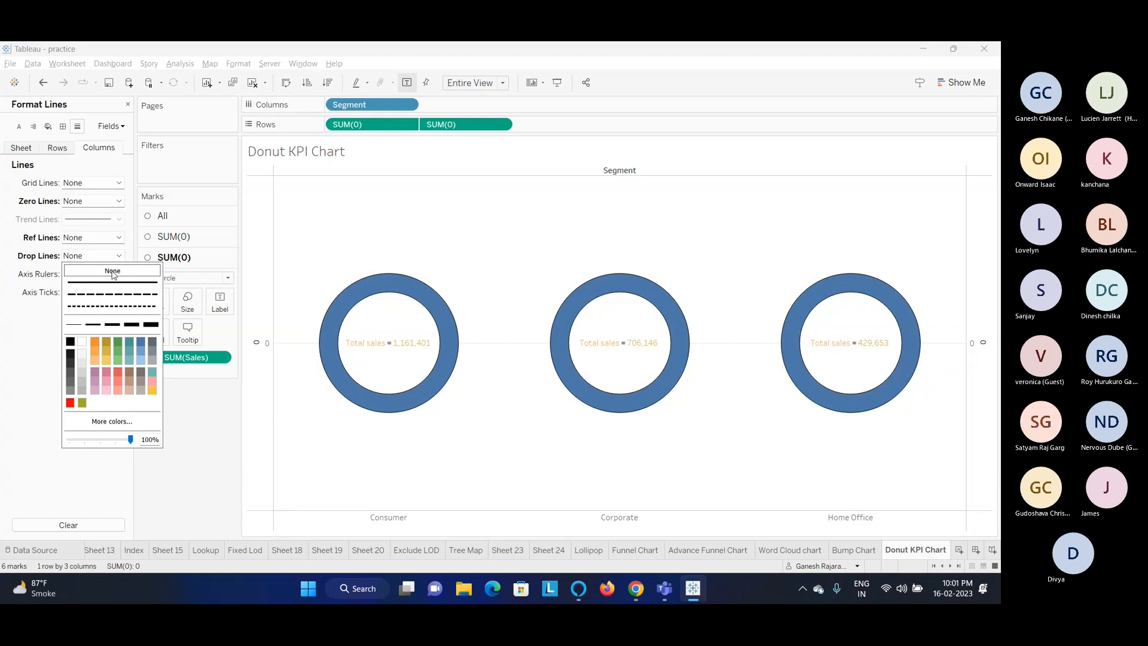
click(30, 274)
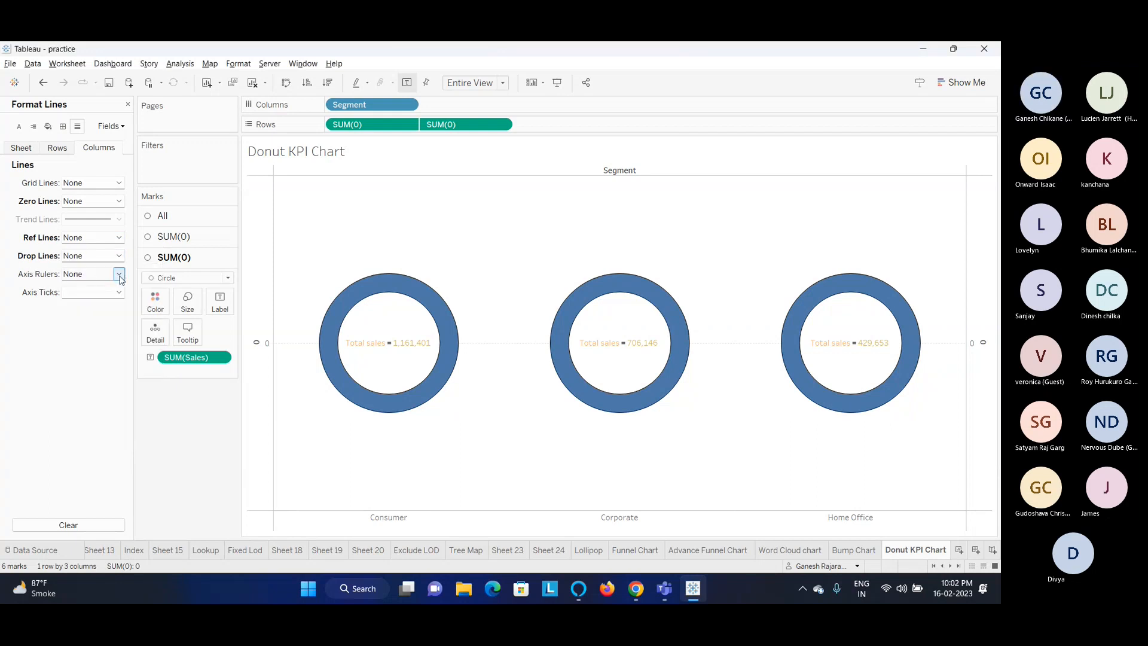
click(119, 292)
click(96, 309)
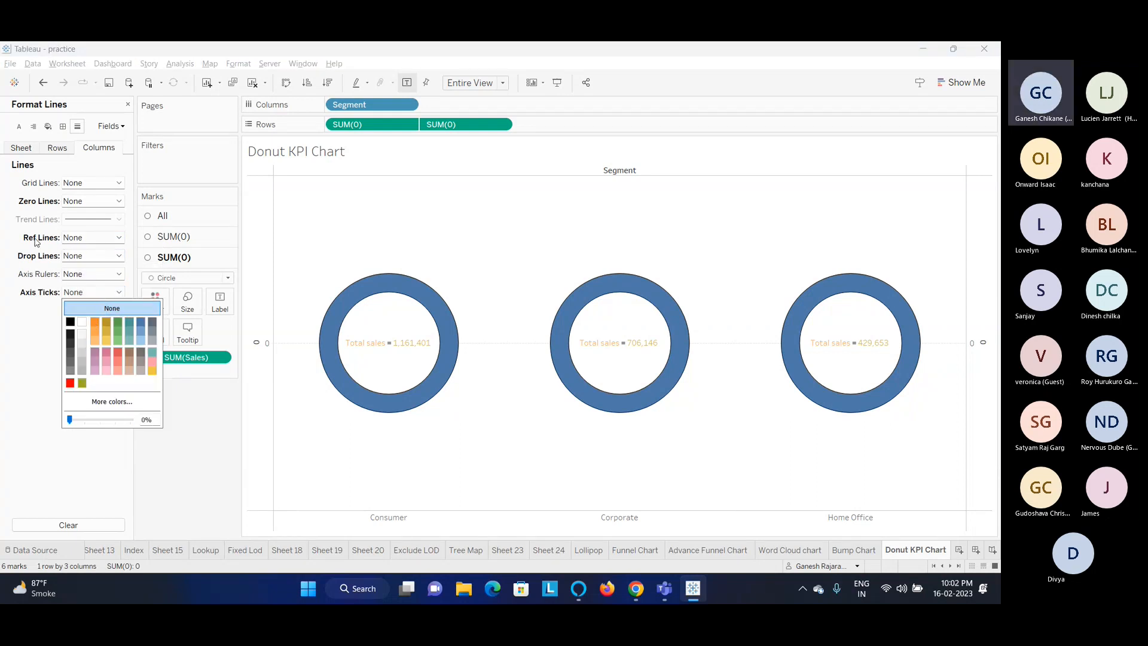
click(26, 217)
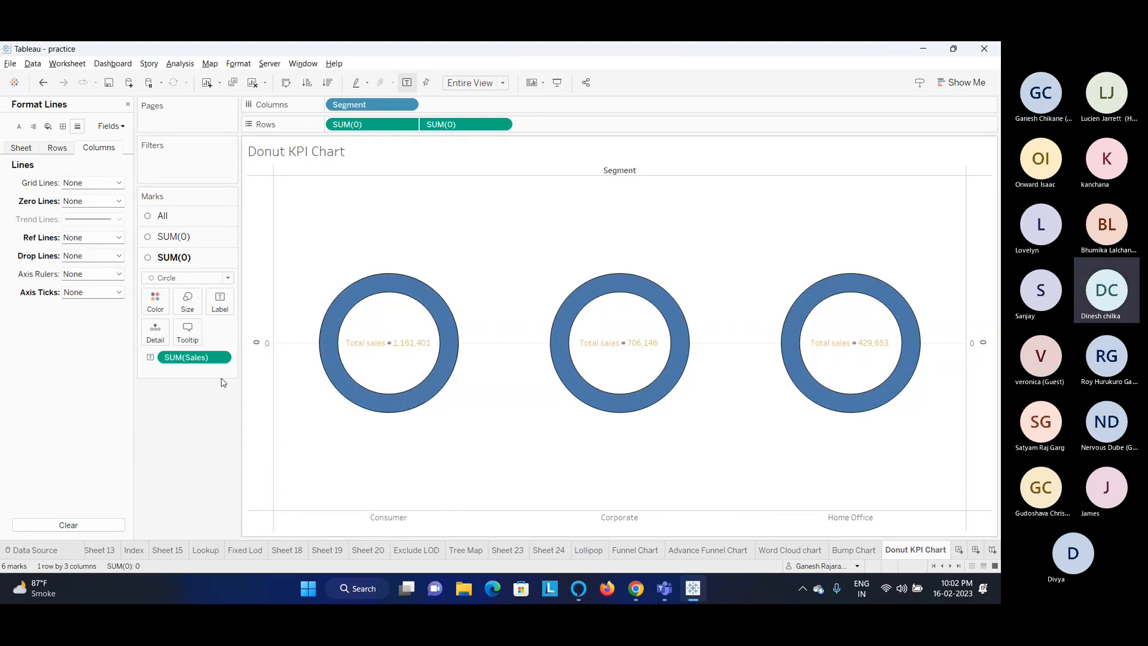
Close the line formatting and try coloring all of the chart's circles by Region, removing that Region field again
click(128, 104)
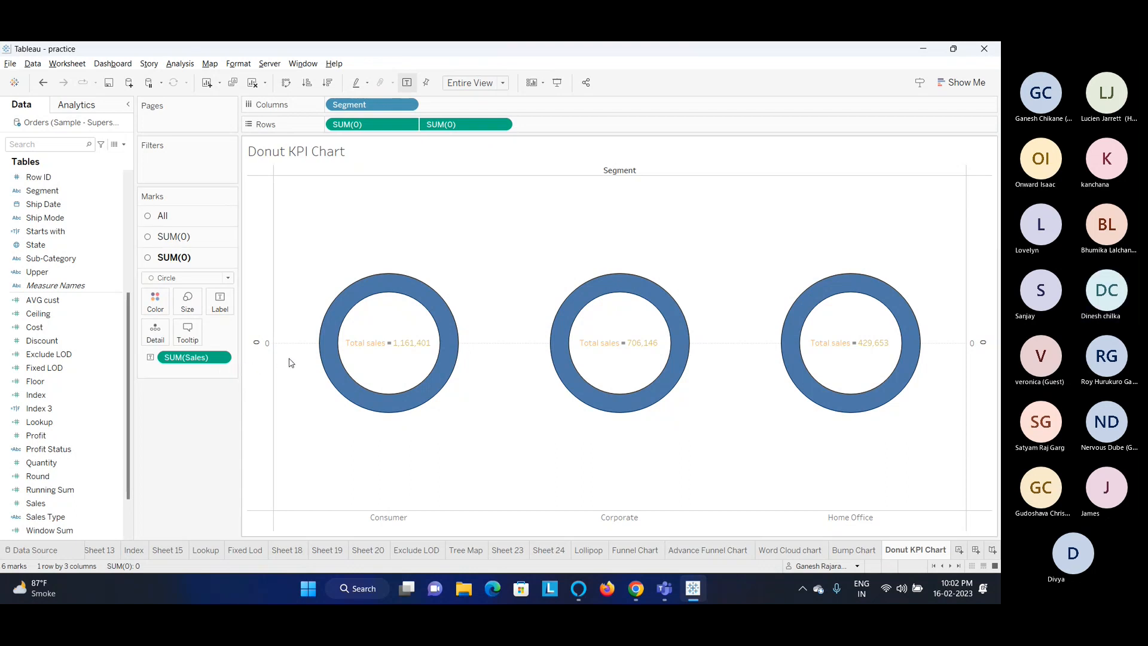
scroll(24, 326, up, 2)
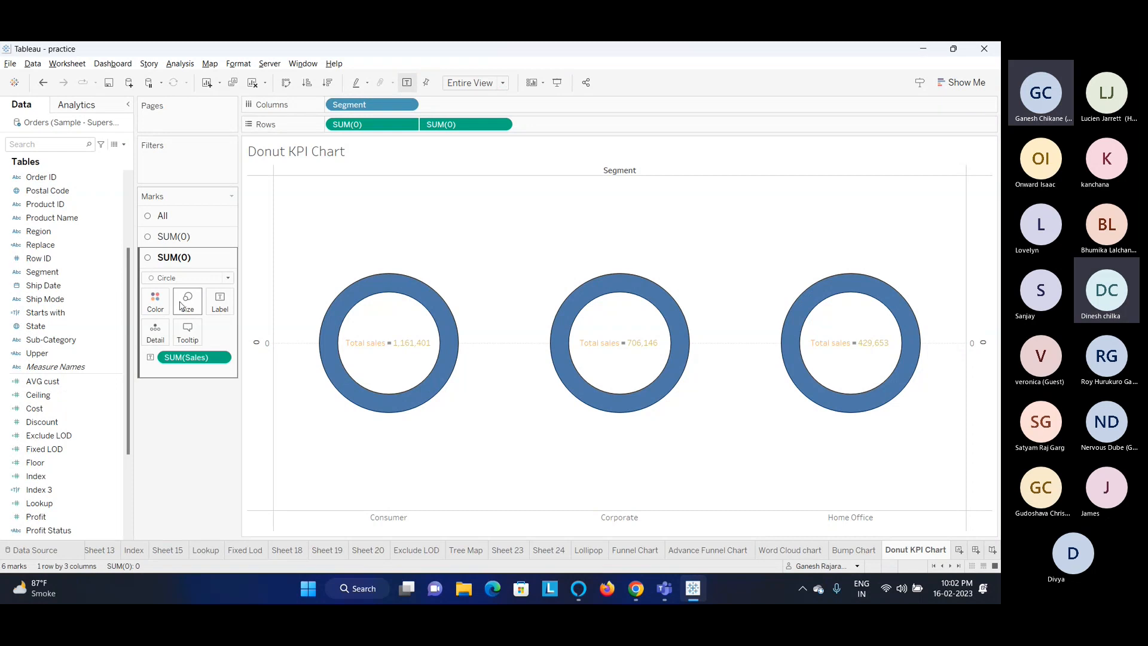
click(181, 221)
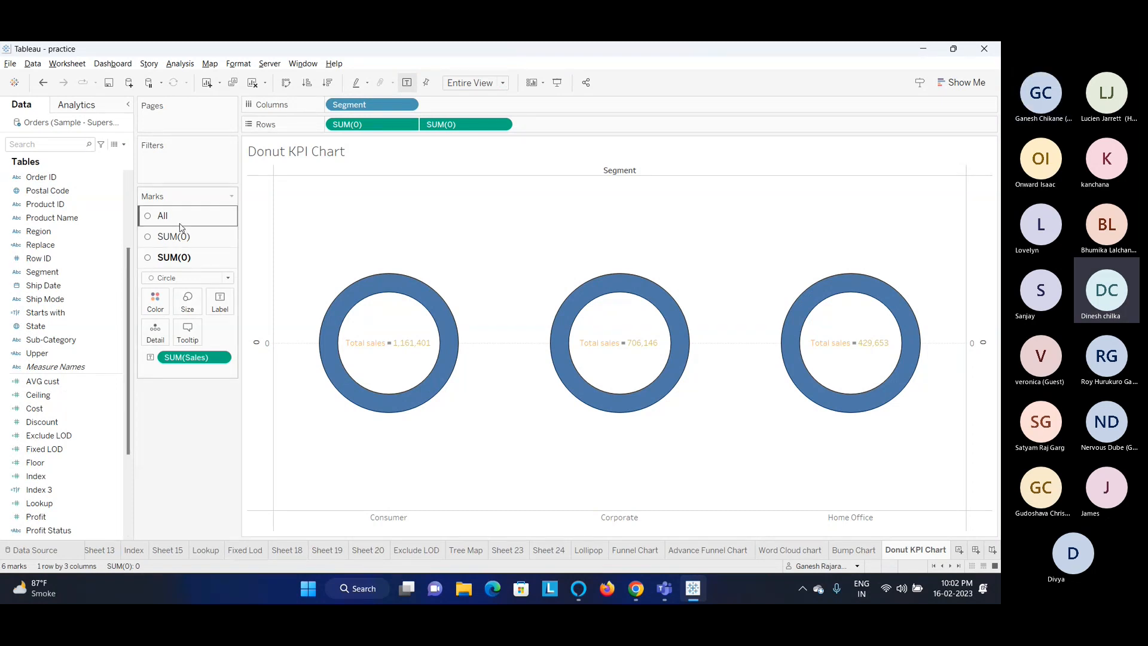
click(182, 238)
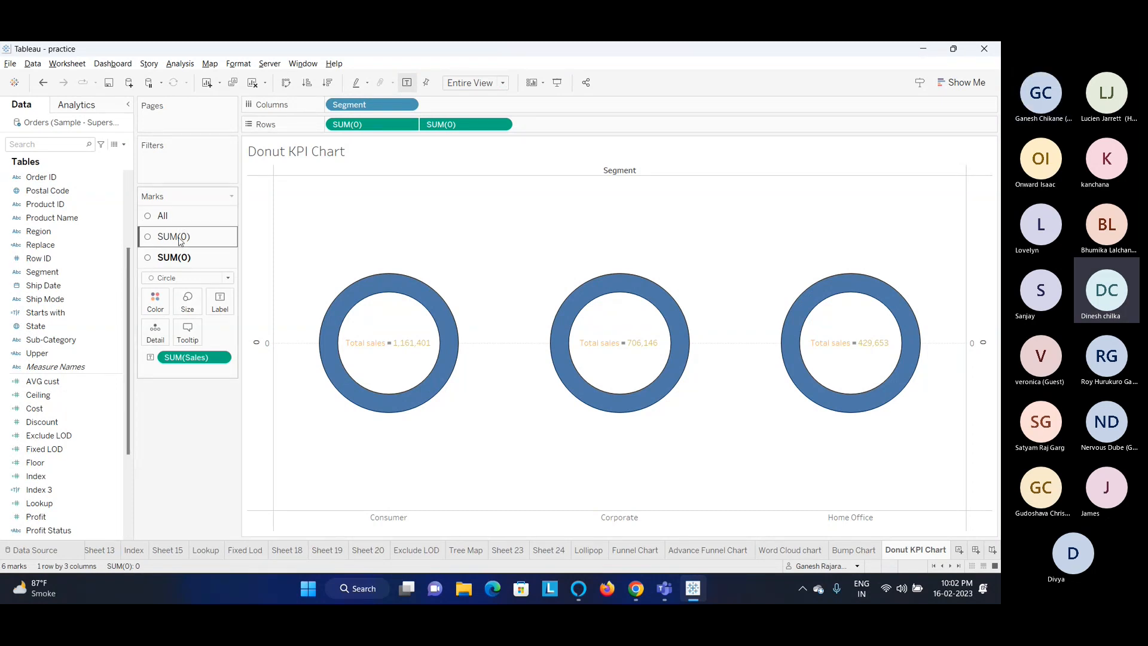
click(183, 219)
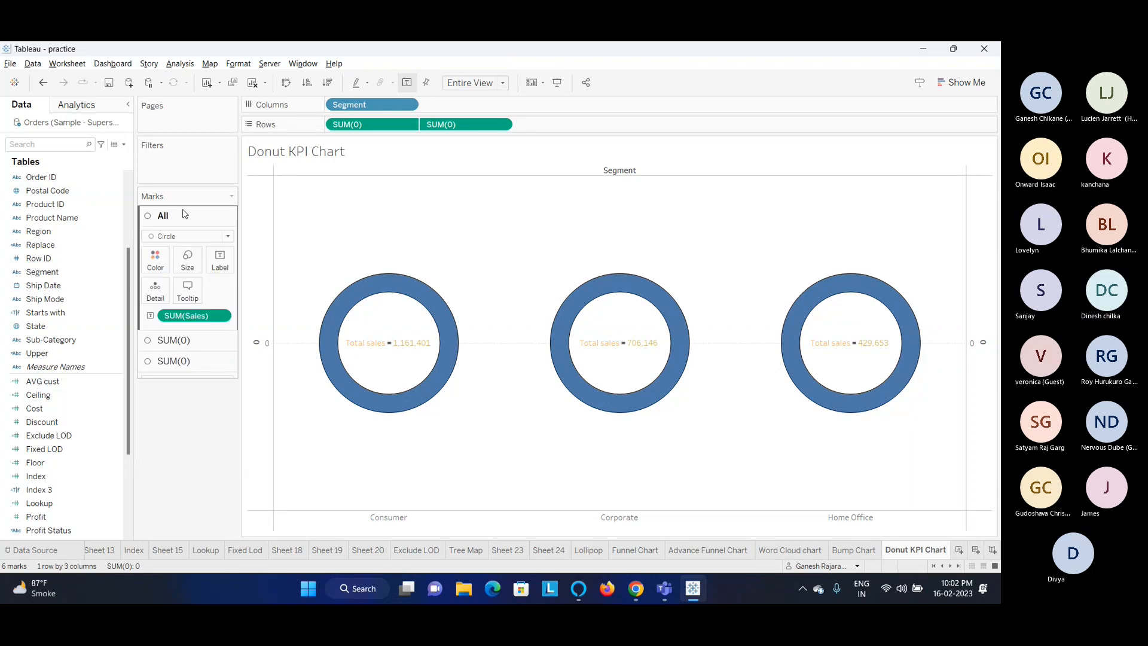
click(51, 233)
drag(51, 233, 159, 263)
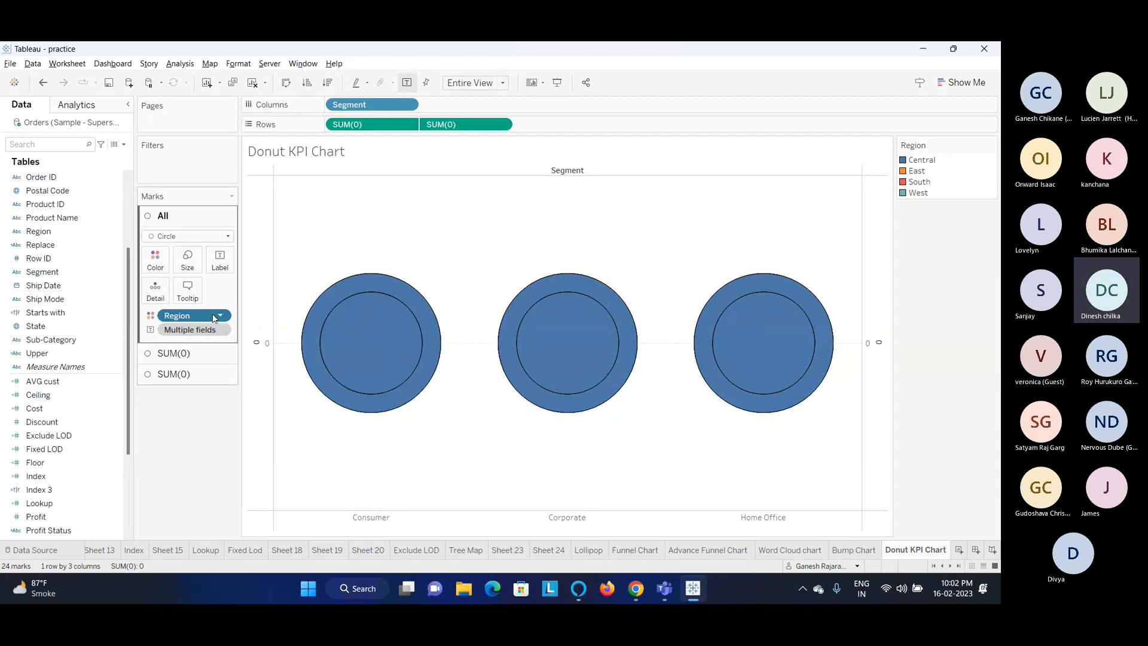
drag(204, 313, 190, 411)
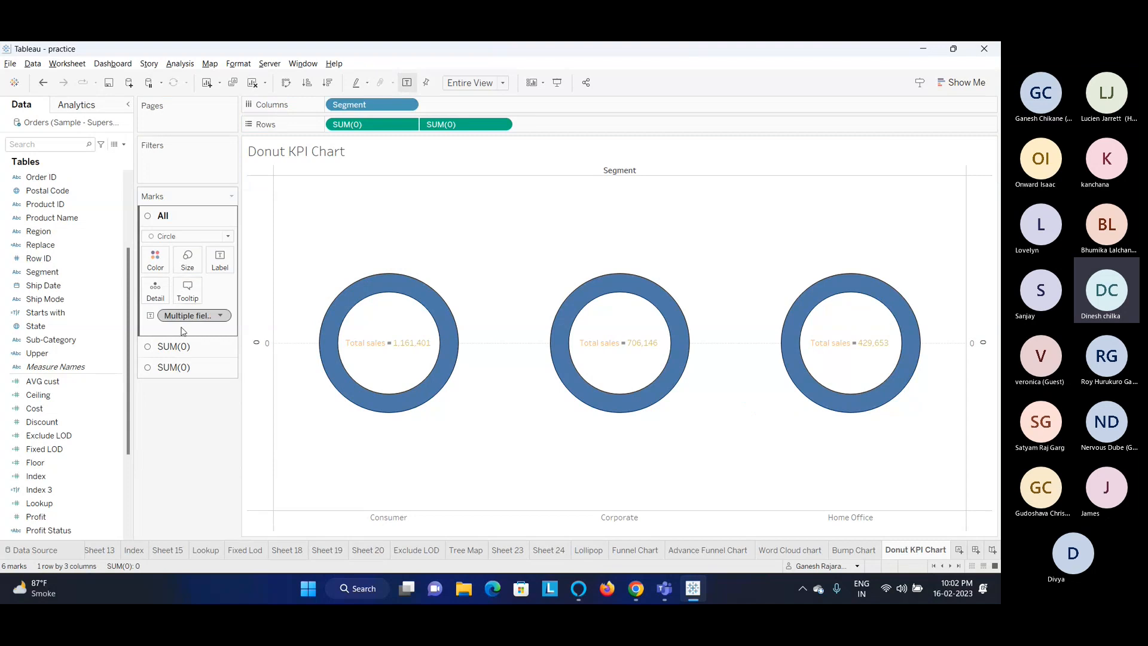
Color only the first SUM(0) marks by Region and check their color options
click(170, 346)
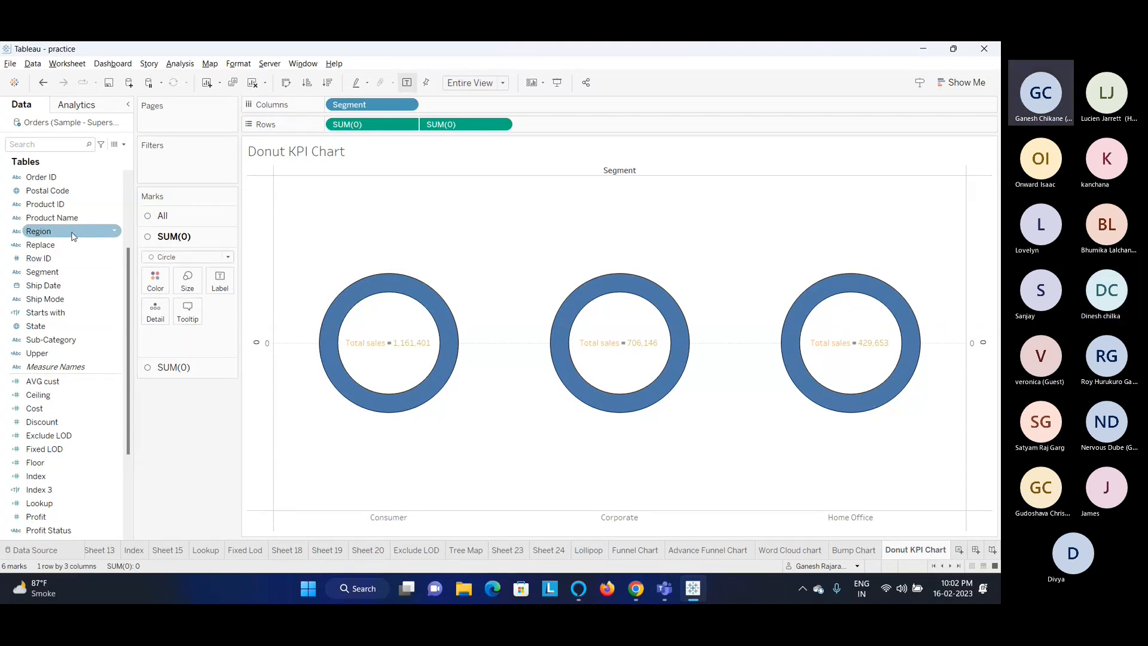
drag(46, 234, 154, 287)
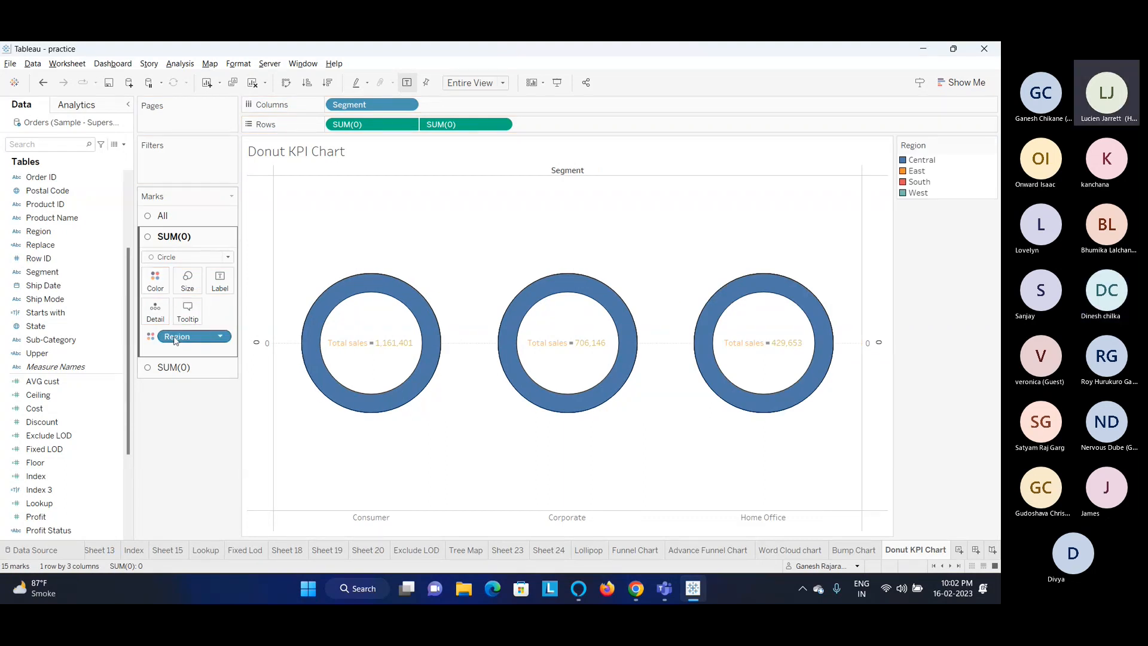
click(156, 281)
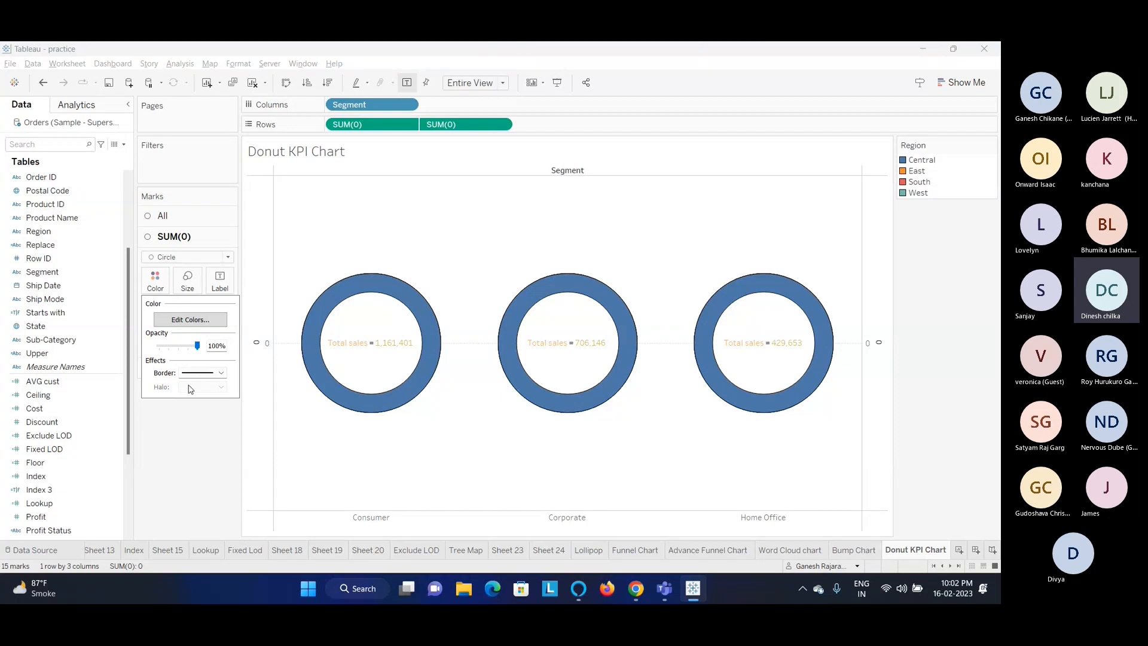
click(182, 435)
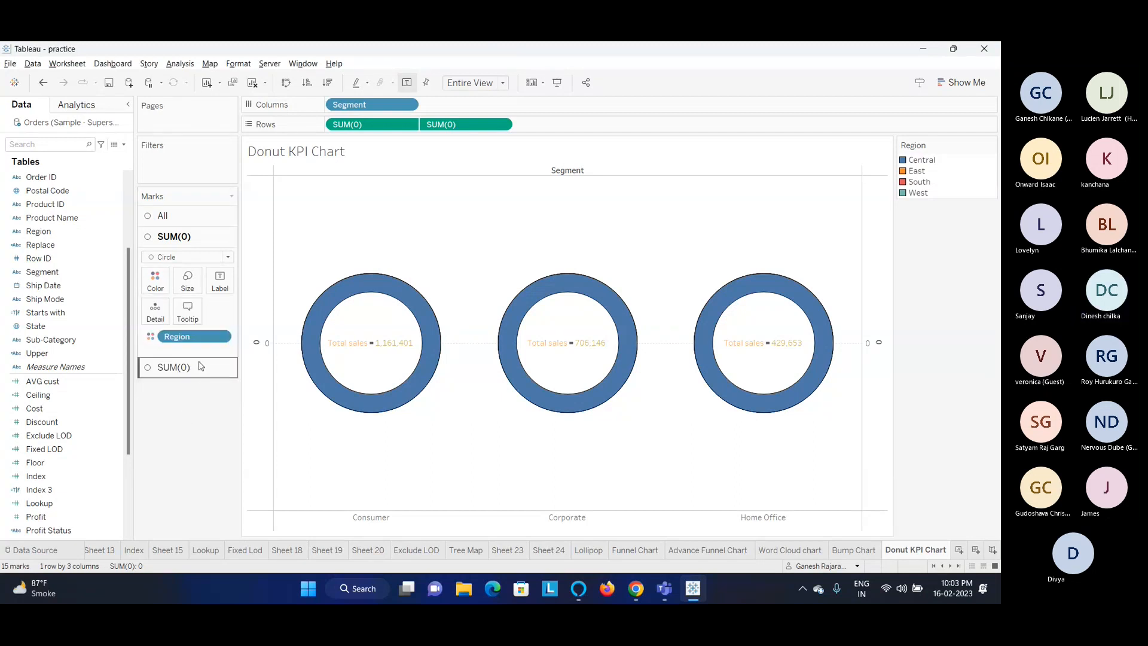
Try coloring the second SUM(0) marks by Region, then remove Region from them
click(179, 367)
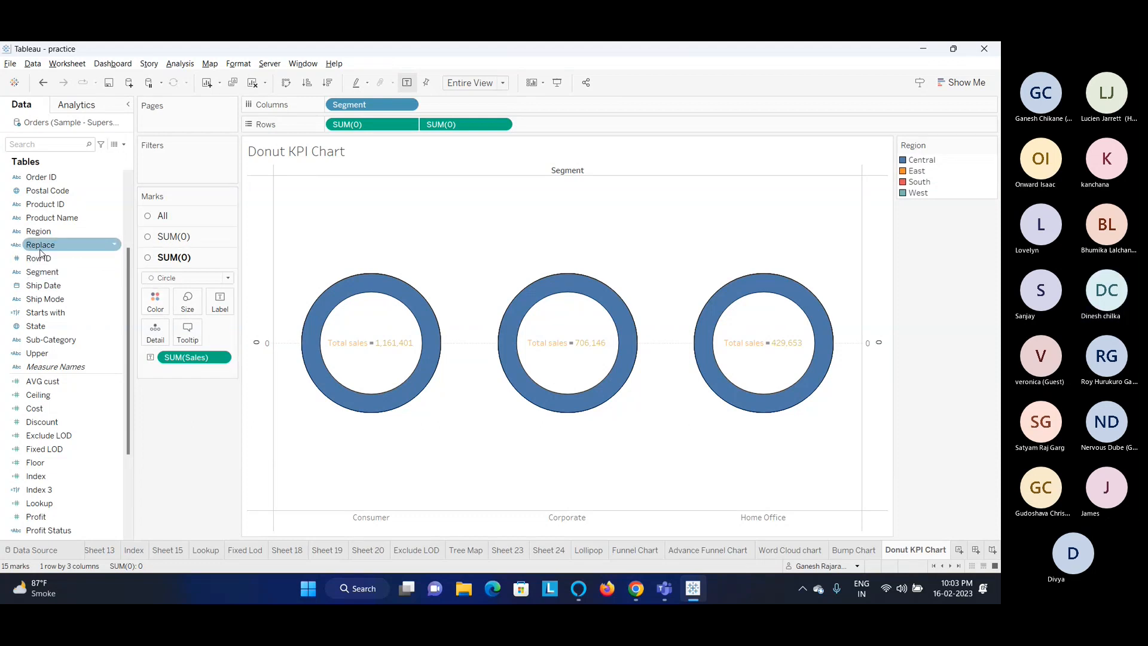
drag(51, 234, 155, 303)
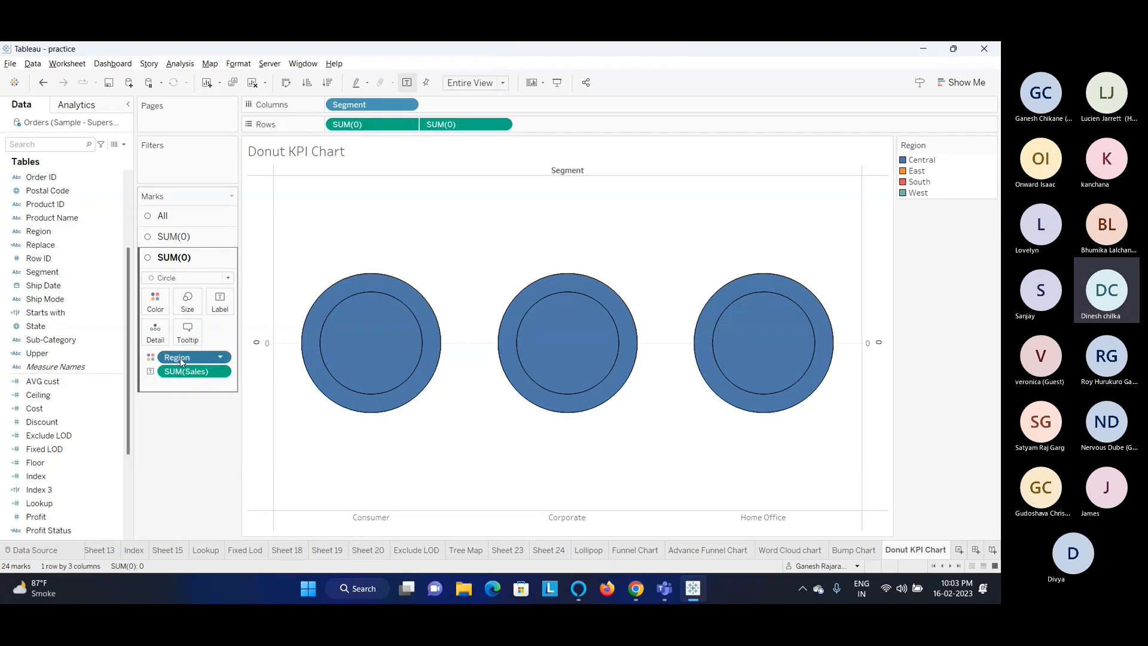
drag(182, 363, 185, 411)
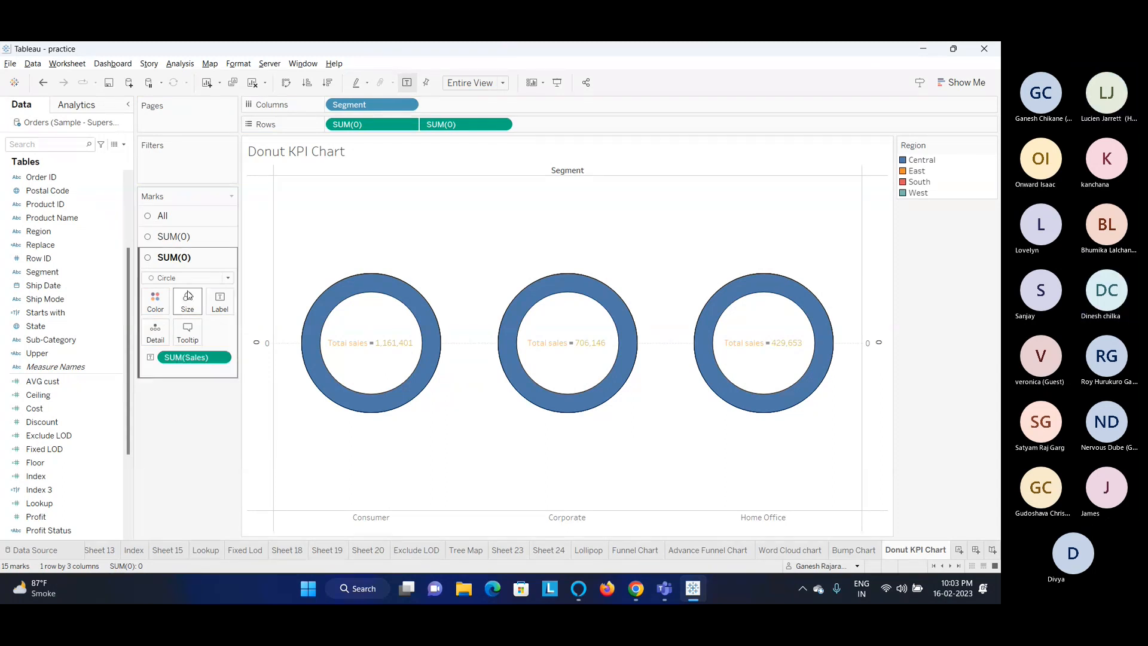
Edit the Region colors of the first SUM(0) marks and choose the Tableau 10 palette
click(190, 237)
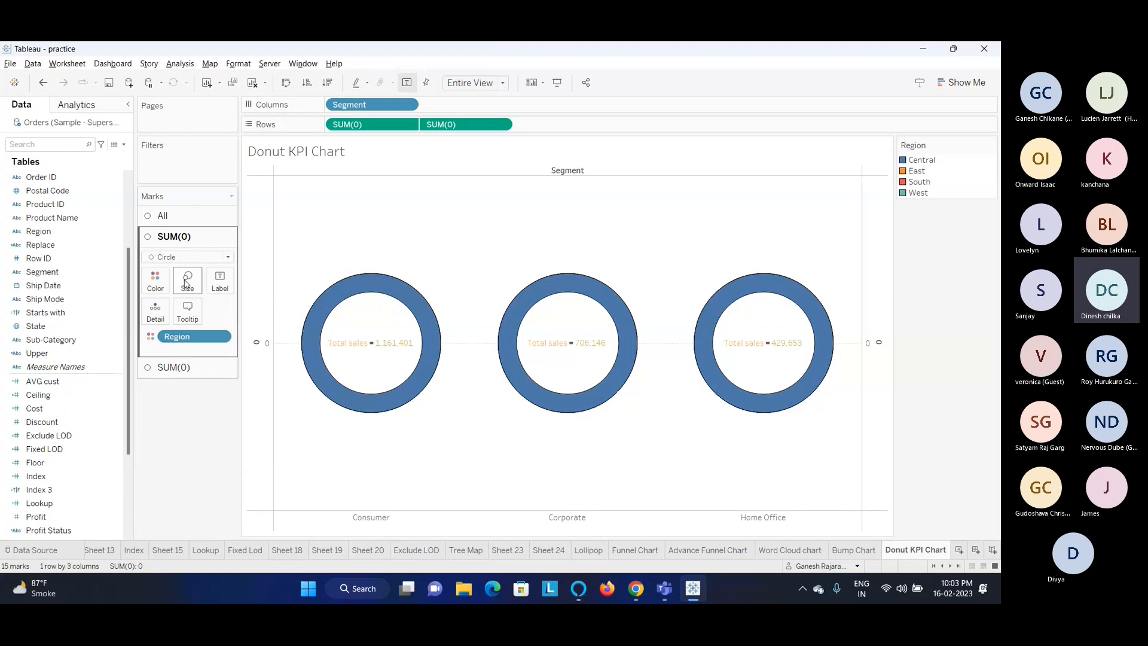
click(155, 281)
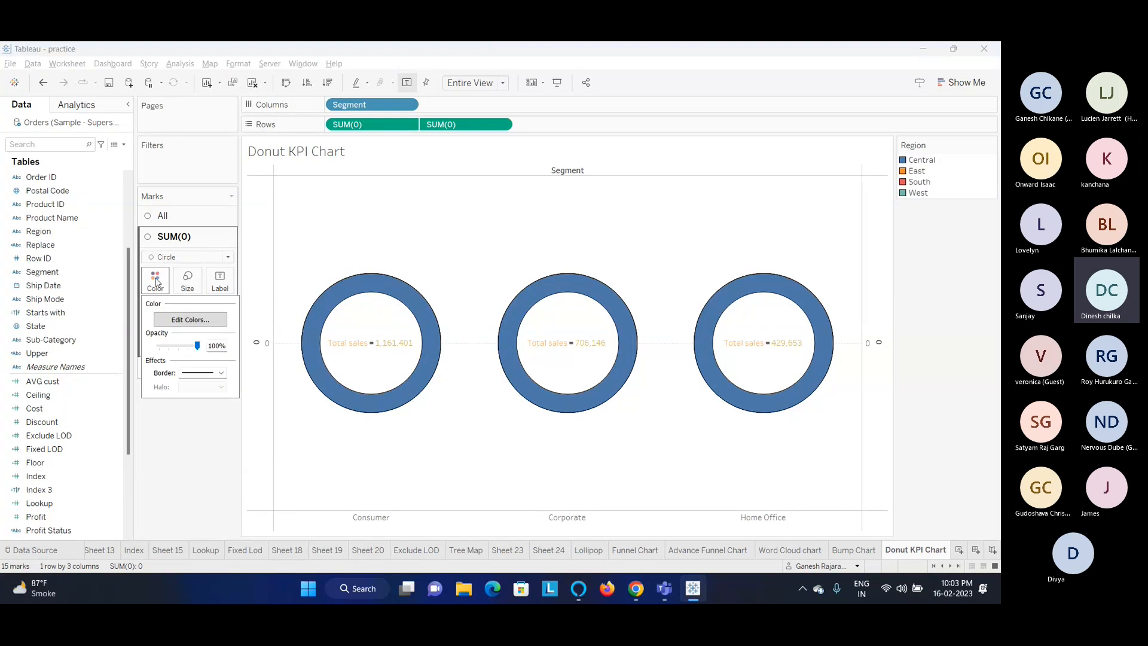
click(190, 320)
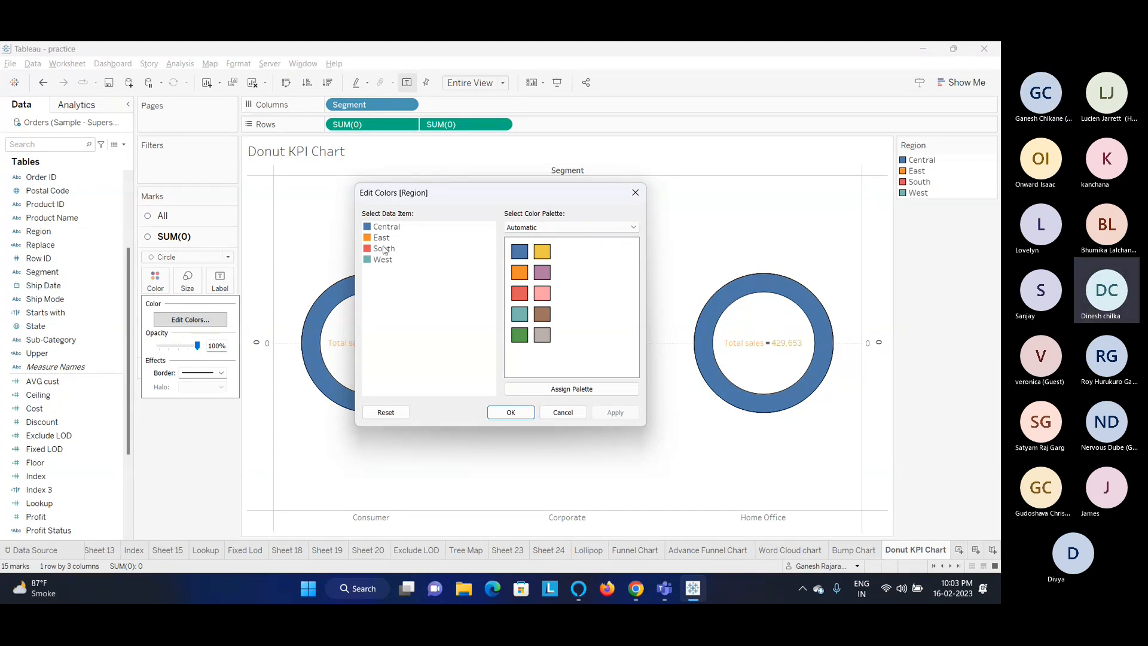
click(632, 227)
click(455, 271)
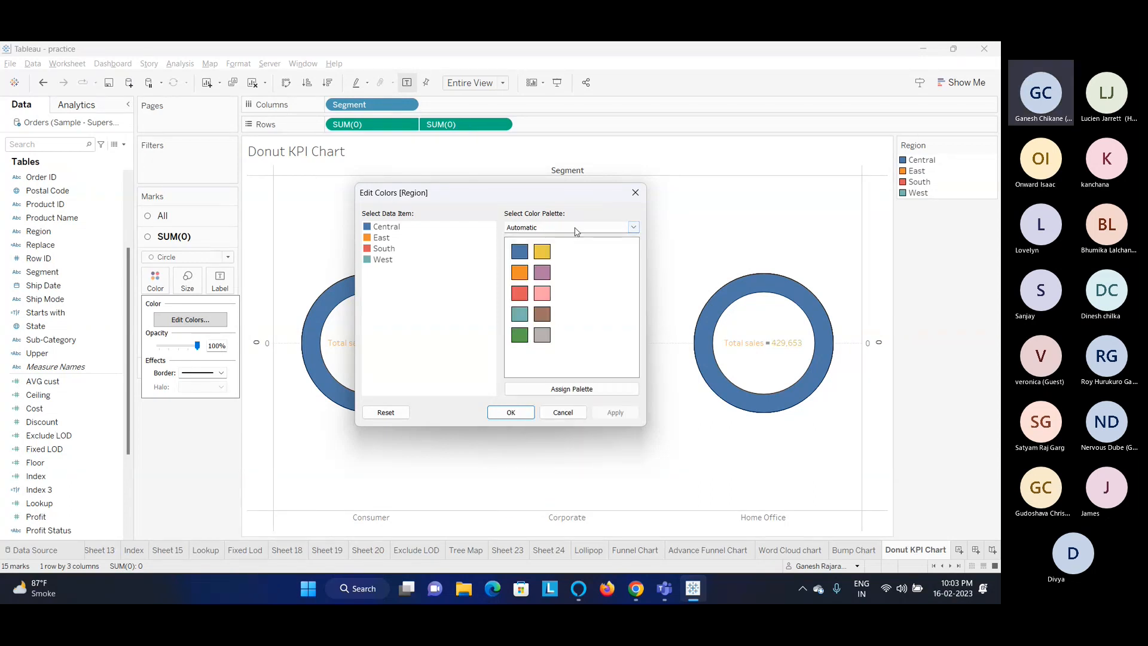
click(633, 227)
click(538, 247)
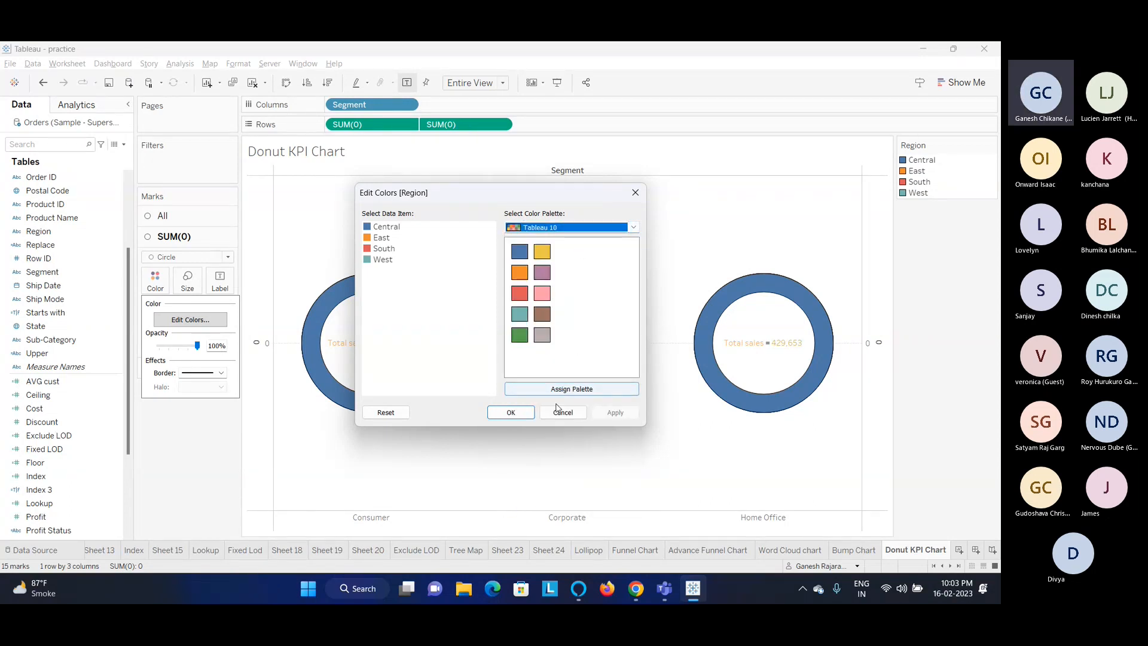
click(508, 415)
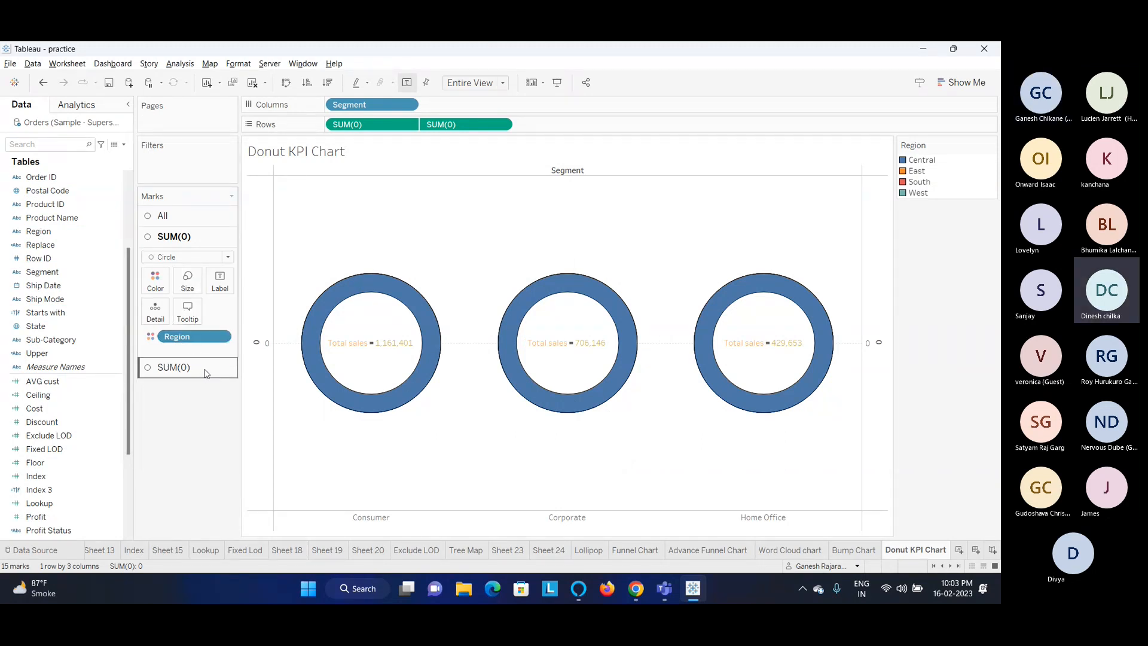
Assign the Automatic color palette to the Region values of the first SUM(0) marks
click(155, 279)
click(189, 320)
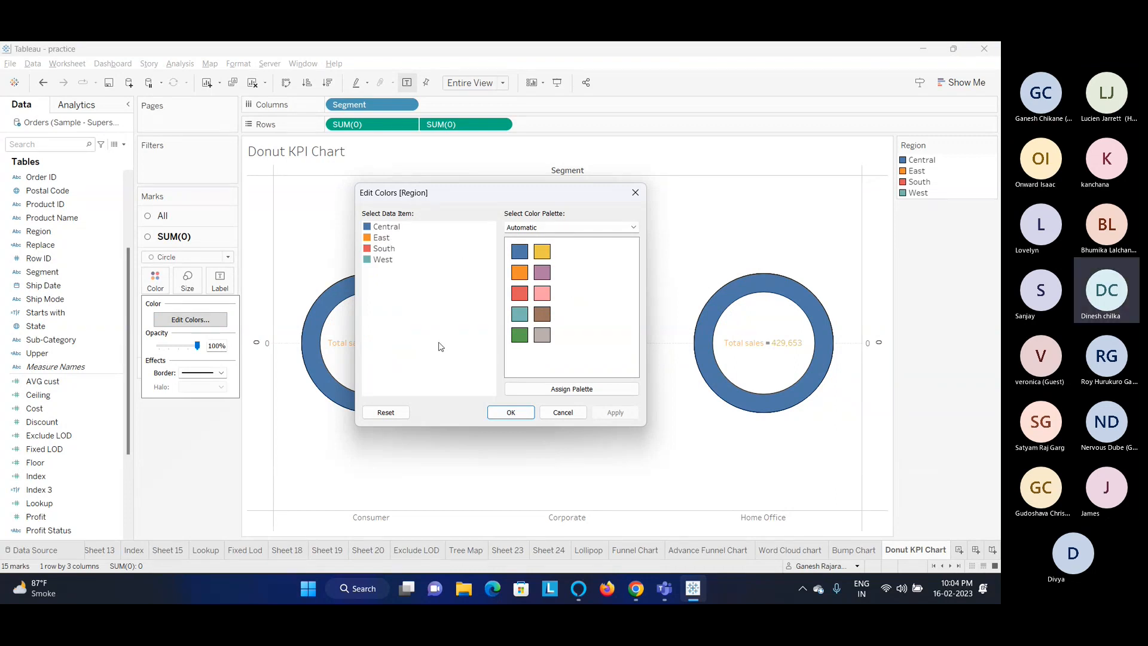
click(572, 388)
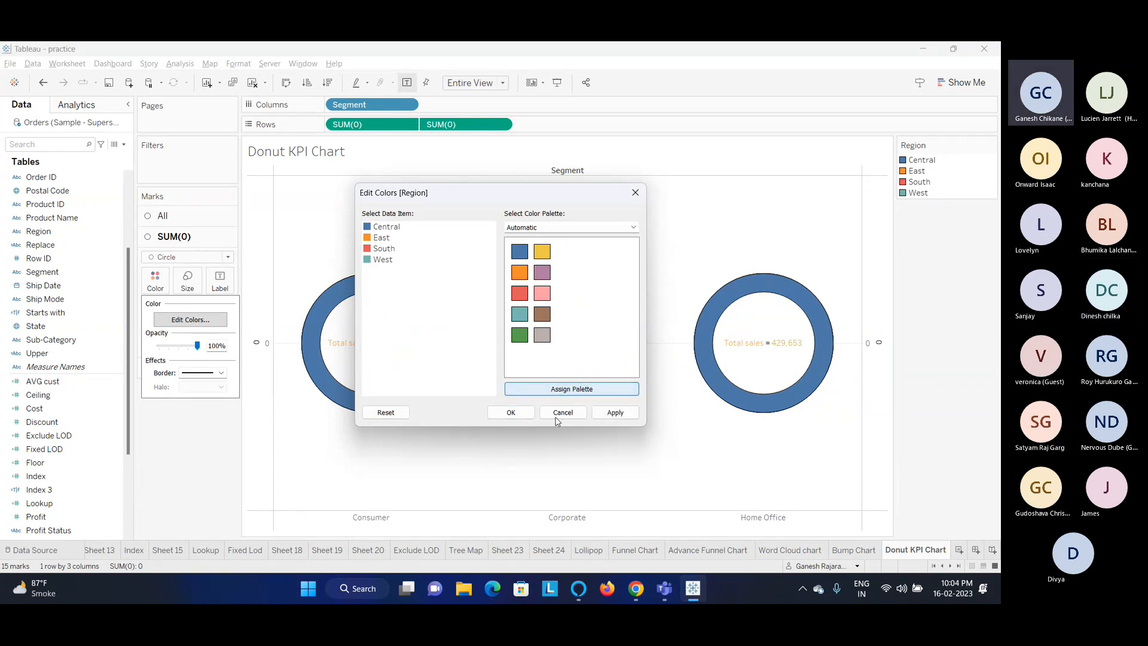
click(521, 414)
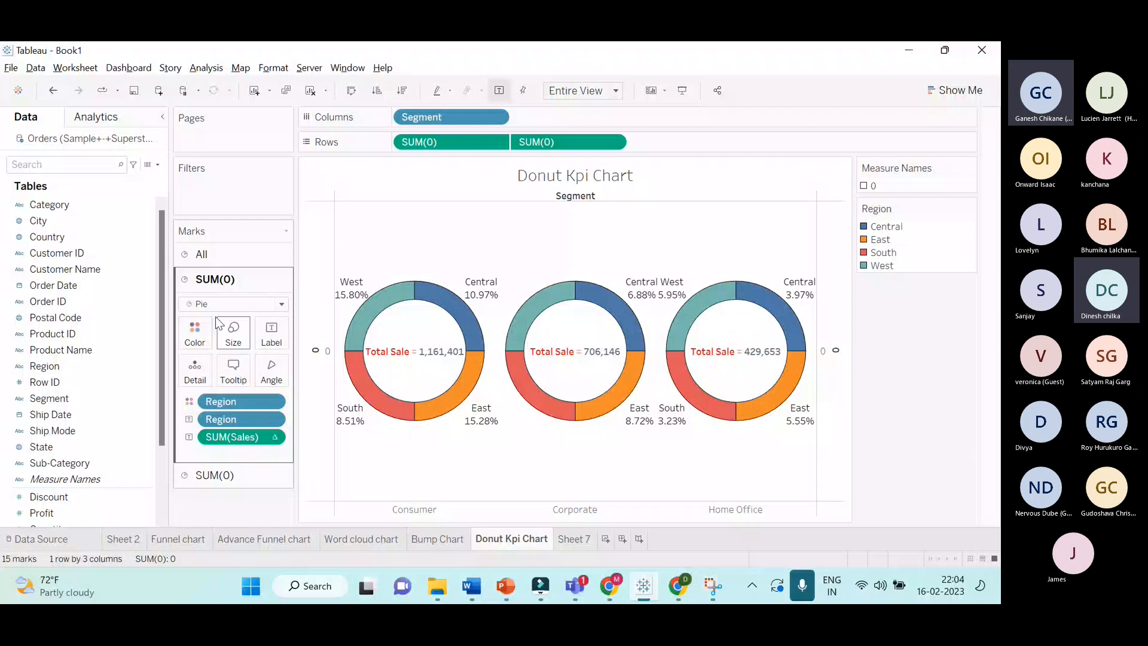
In the Book1 donut chart, remove Region from the color of the first SUM(0) pies and add it back
click(240, 255)
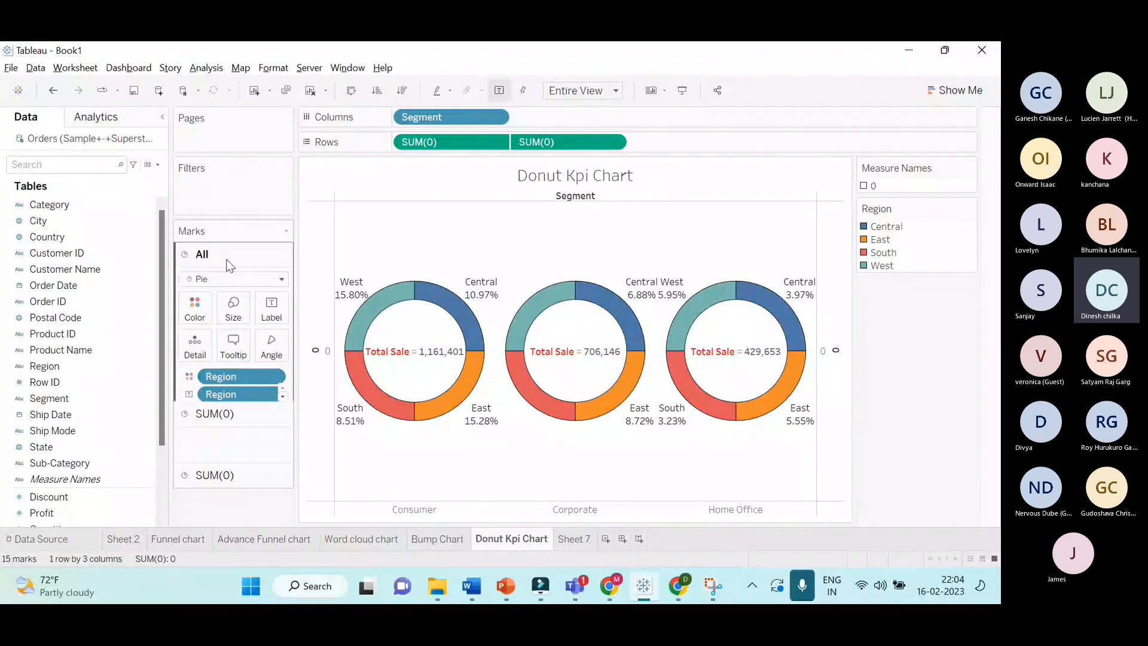
click(251, 416)
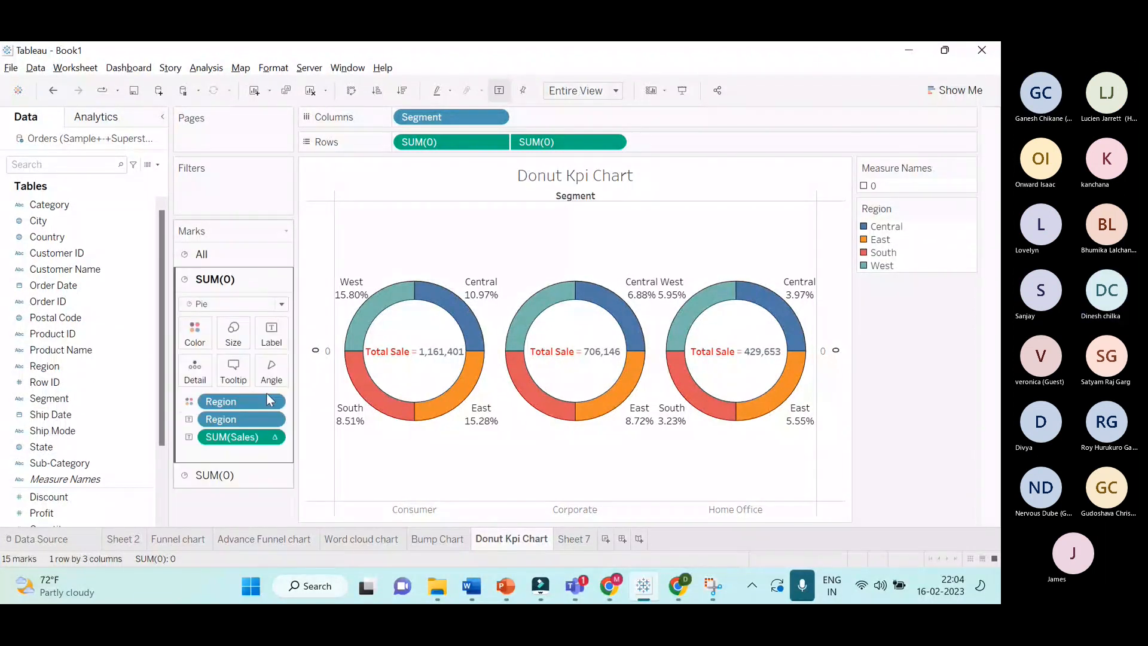
drag(210, 399, 216, 516)
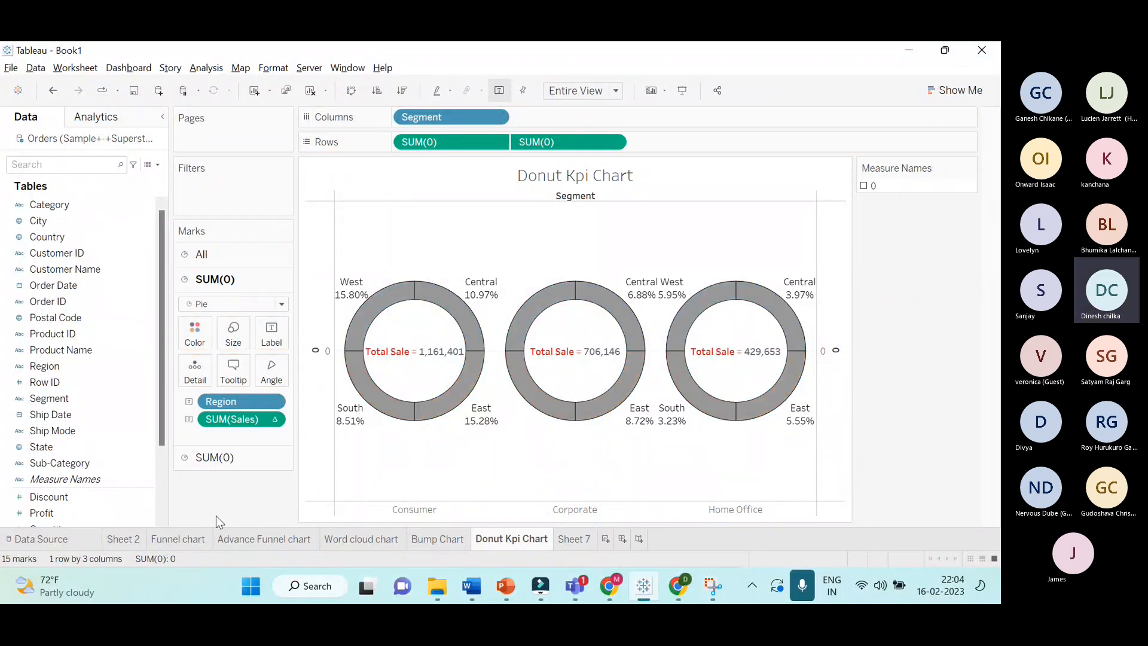
click(34, 370)
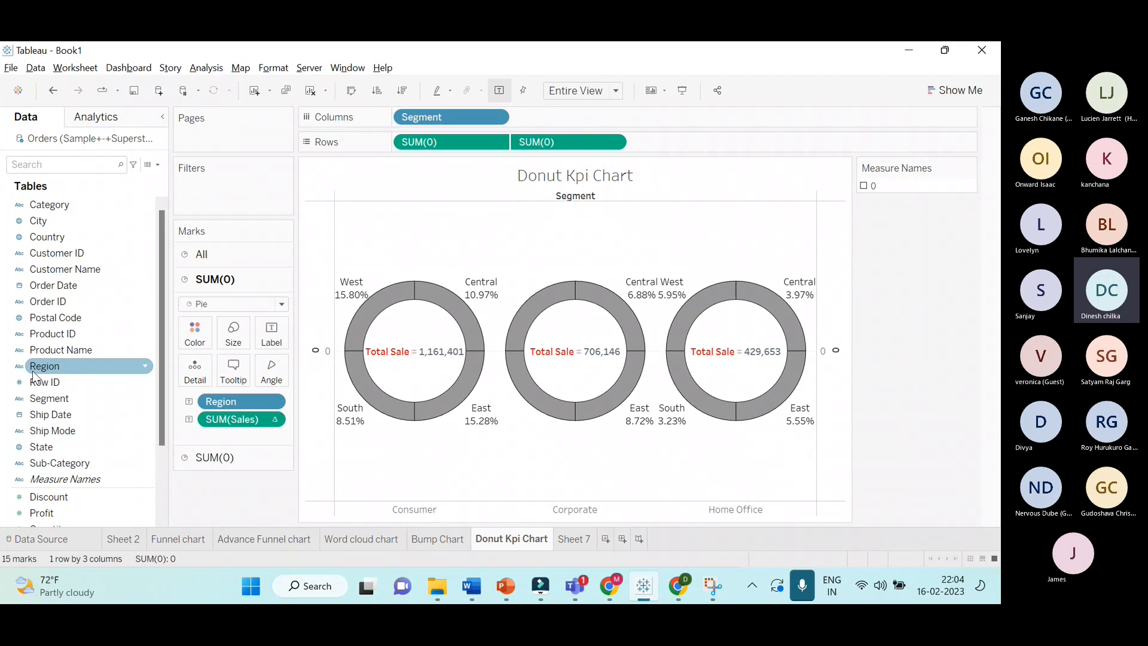
drag(32, 371, 184, 350)
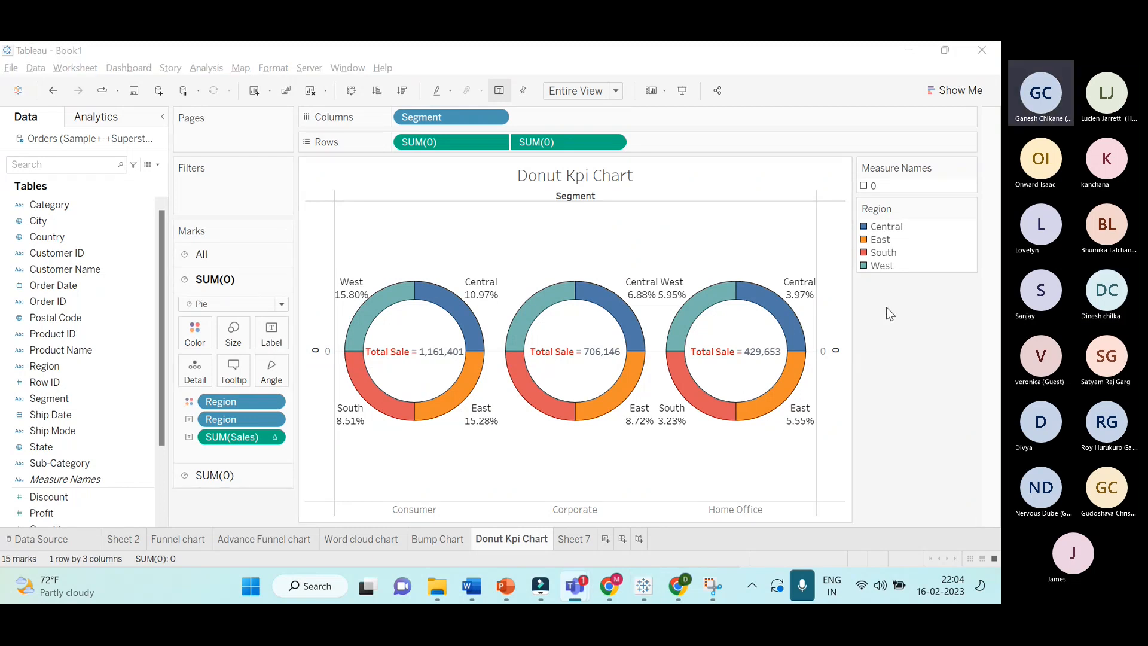
click(873, 319)
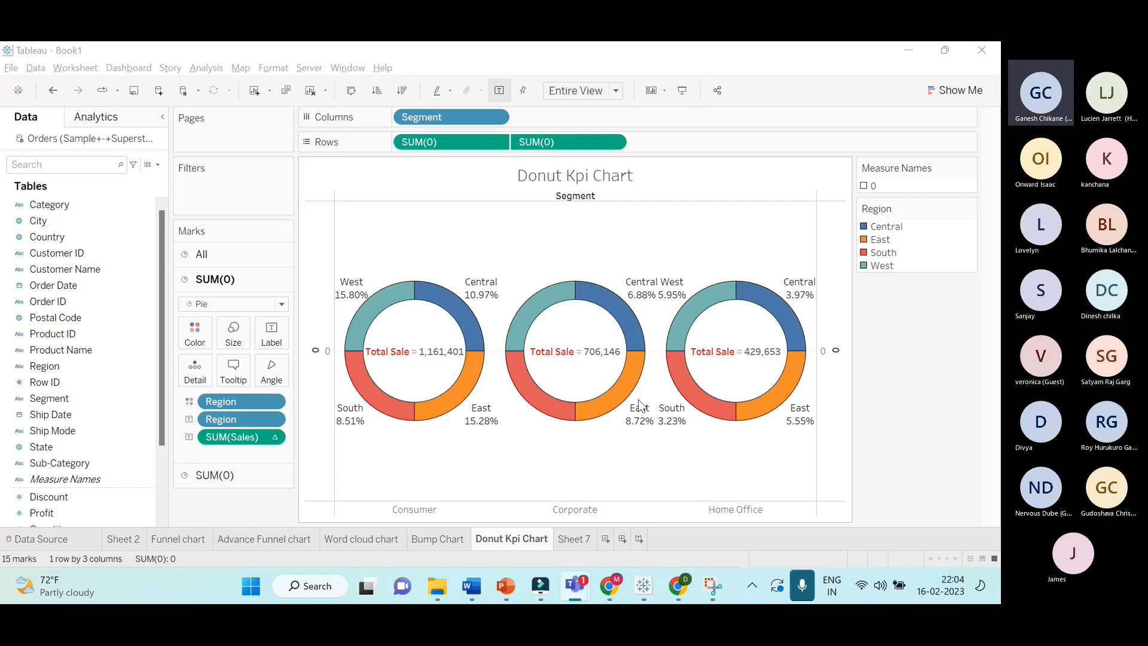
click(871, 315)
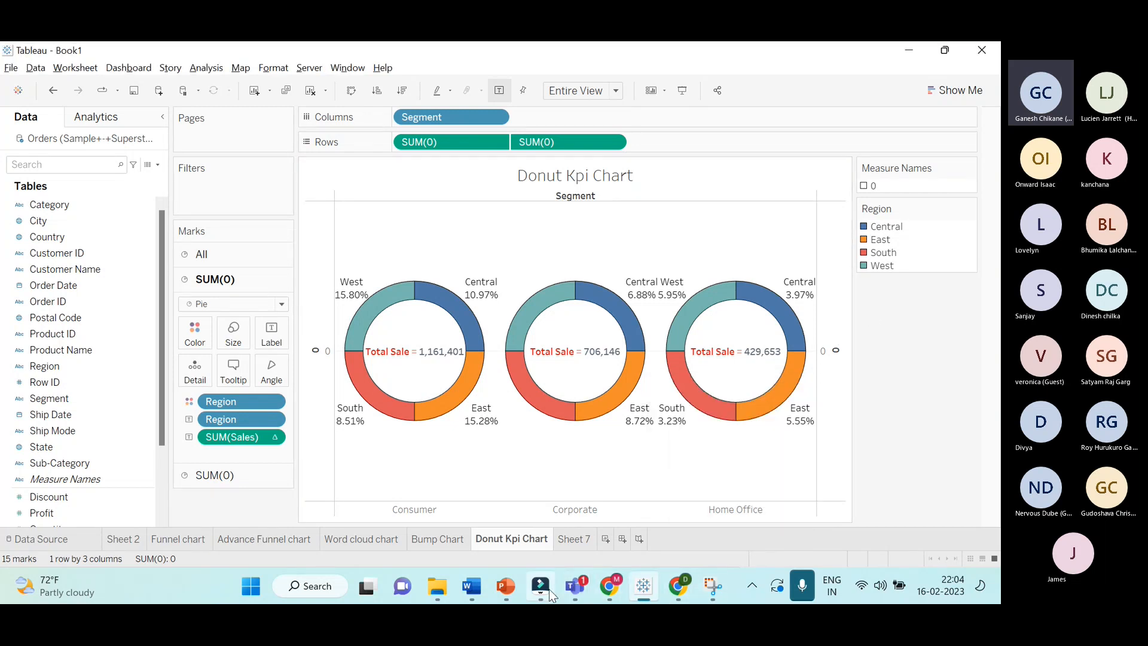
mouse_move(575, 589)
click(622, 481)
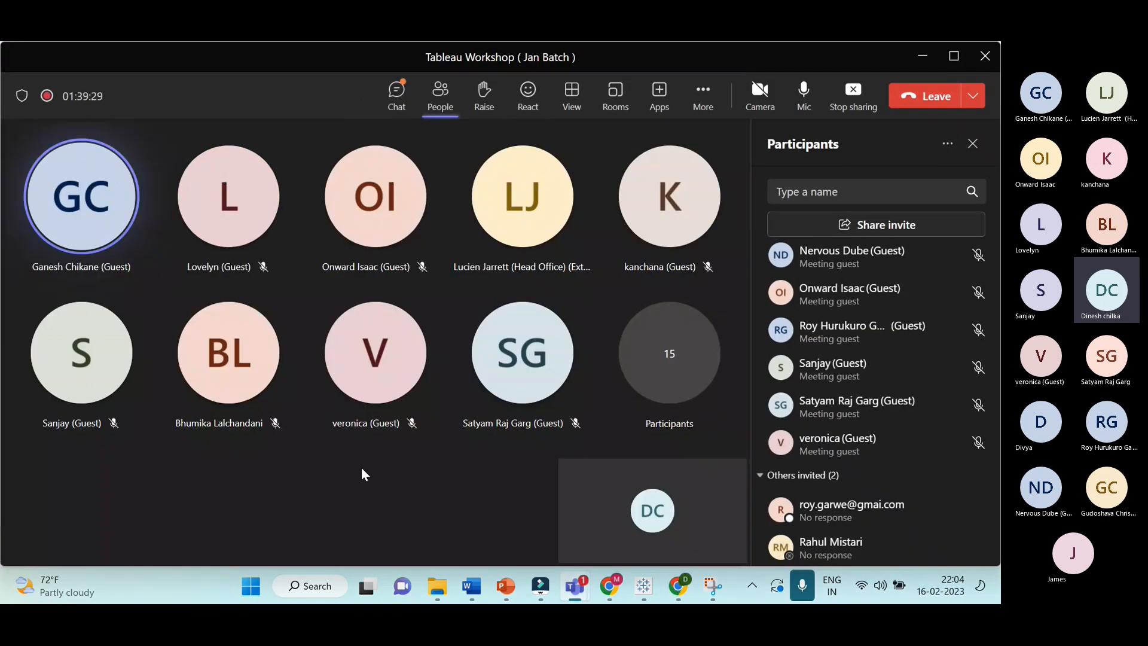
key(alt+Tab)
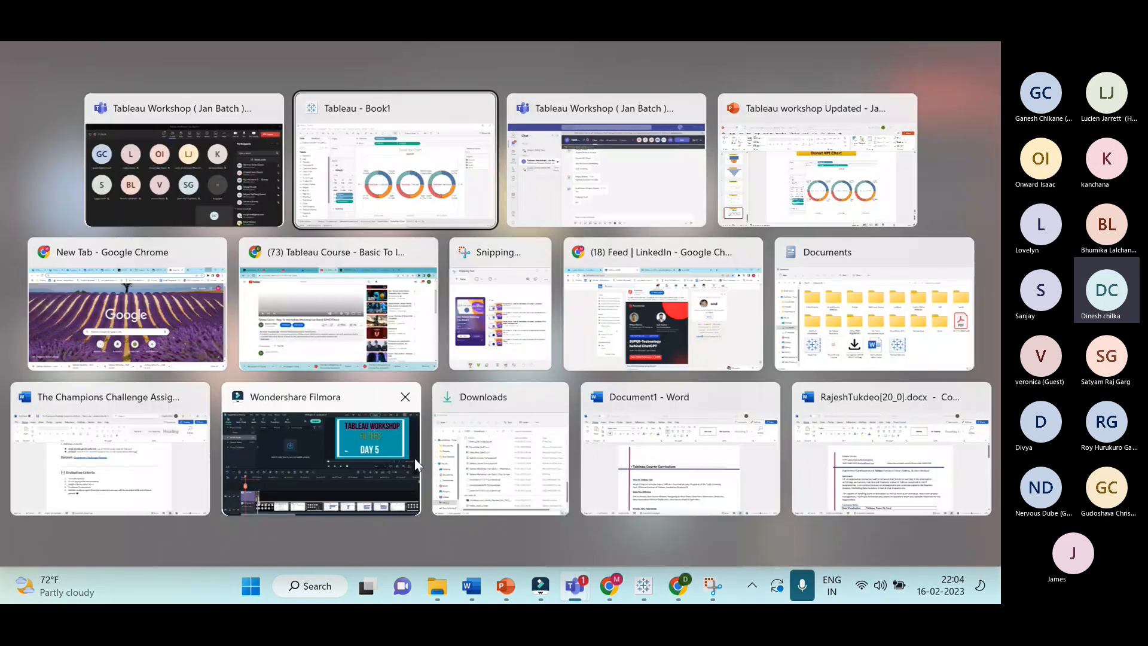
key(Escape)
mouse_move(525, 353)
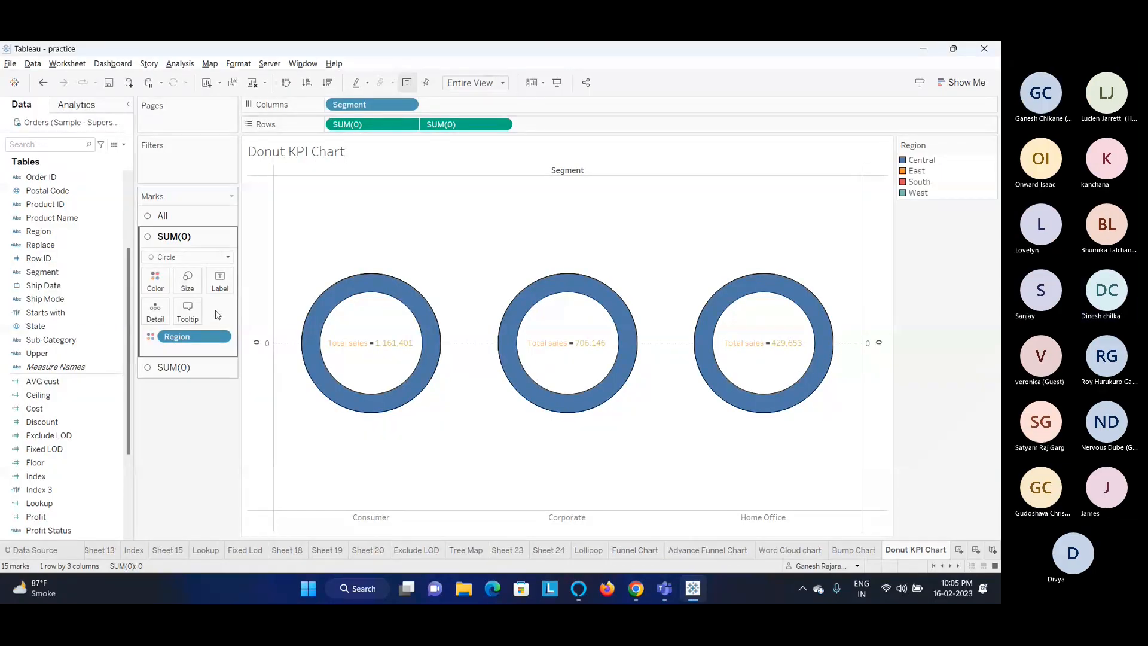
Clear the practice workbook's Donut KPI Chart sheet by removing both SUM(0) fields, Segment and SUM(Sales)
drag(371, 123, 239, 362)
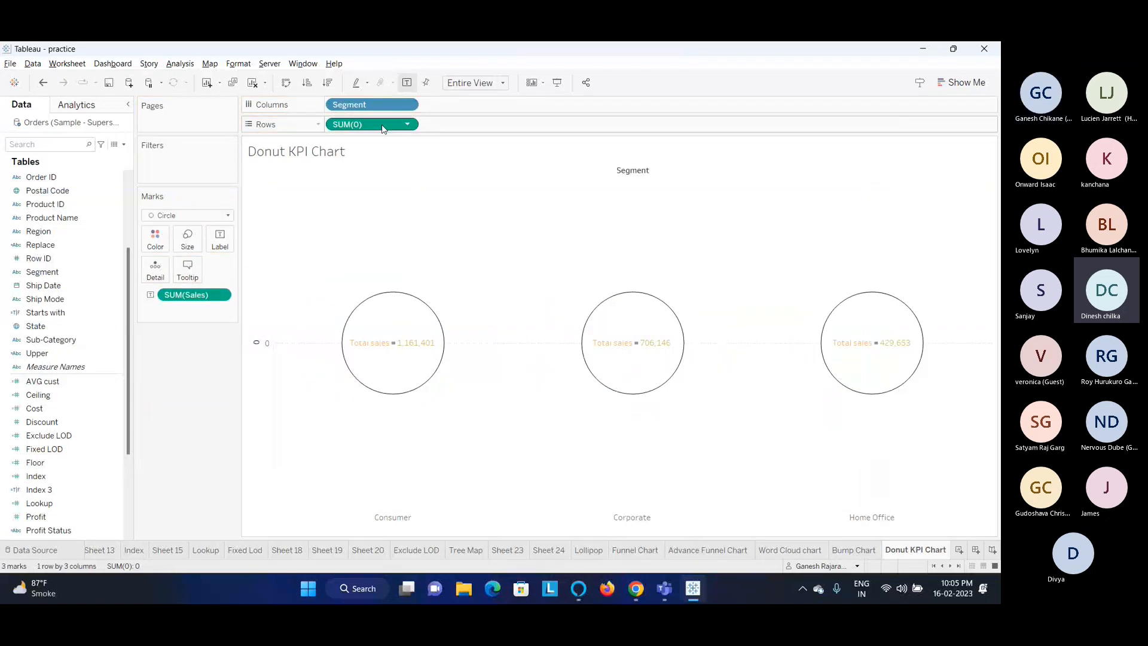
drag(371, 124, 167, 456)
drag(344, 109, 205, 471)
drag(199, 298, 169, 412)
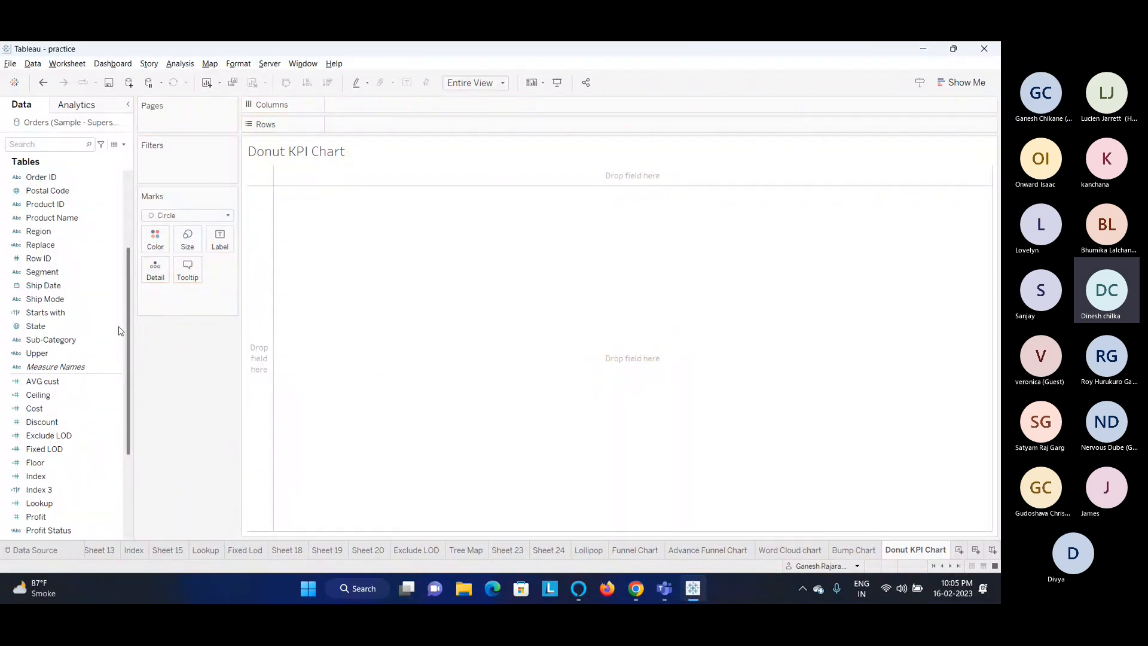
Add two separate calculations of 0 to the rows of the Donut KPI Chart sheet
double_click(374, 125)
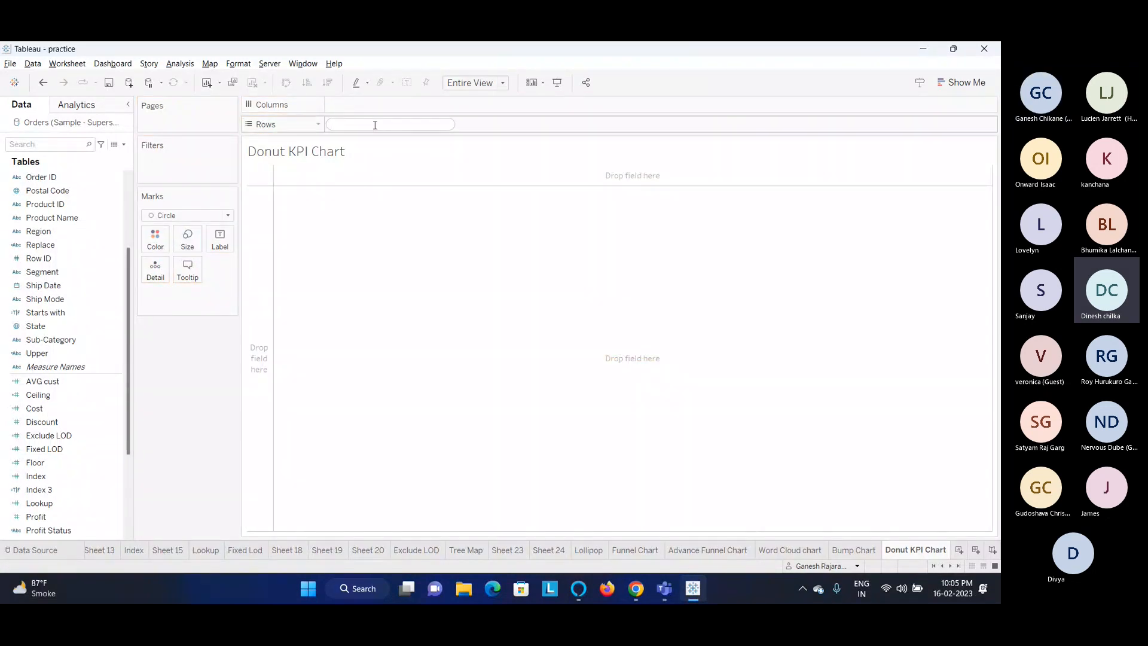
text(0)
key(Return)
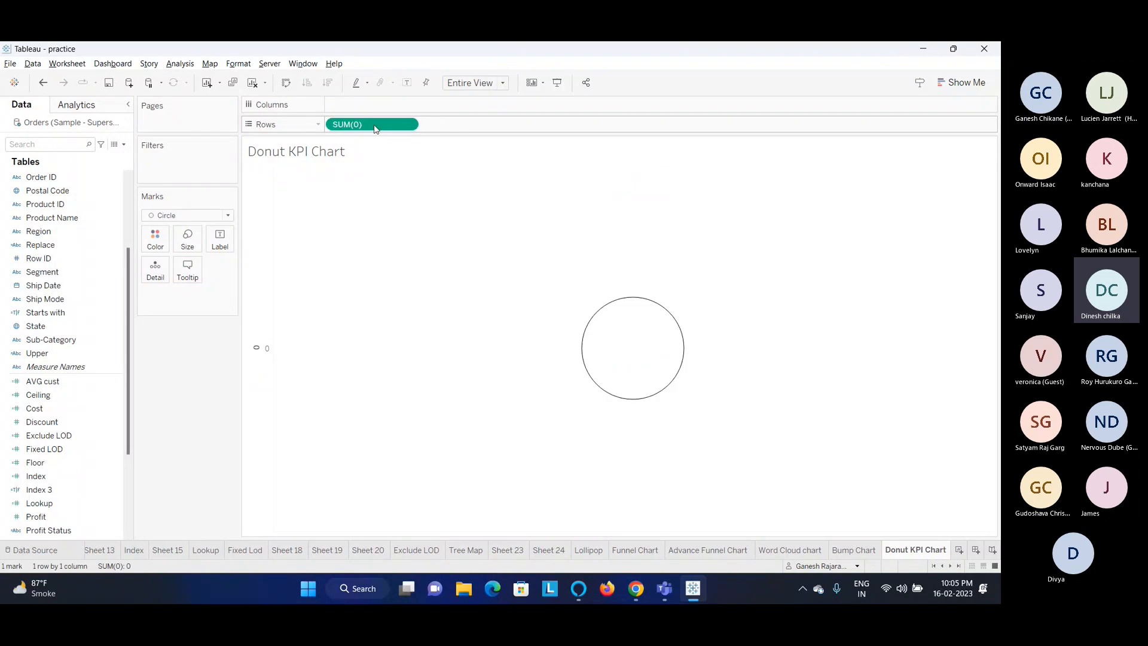
double_click(478, 124)
text(0)
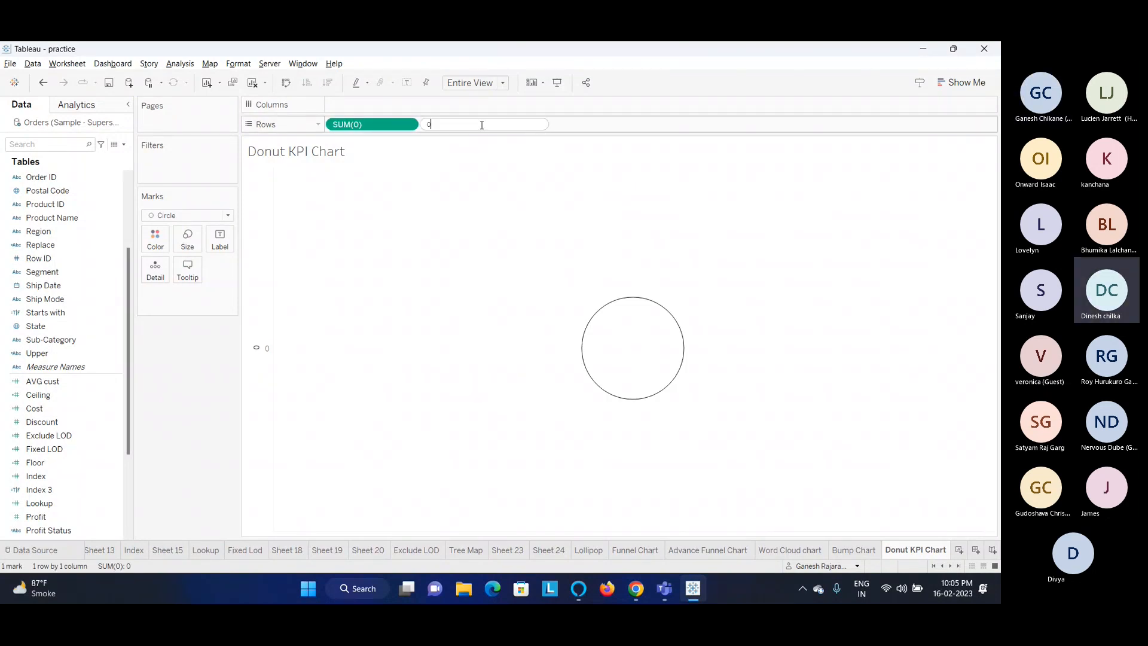
key(Return)
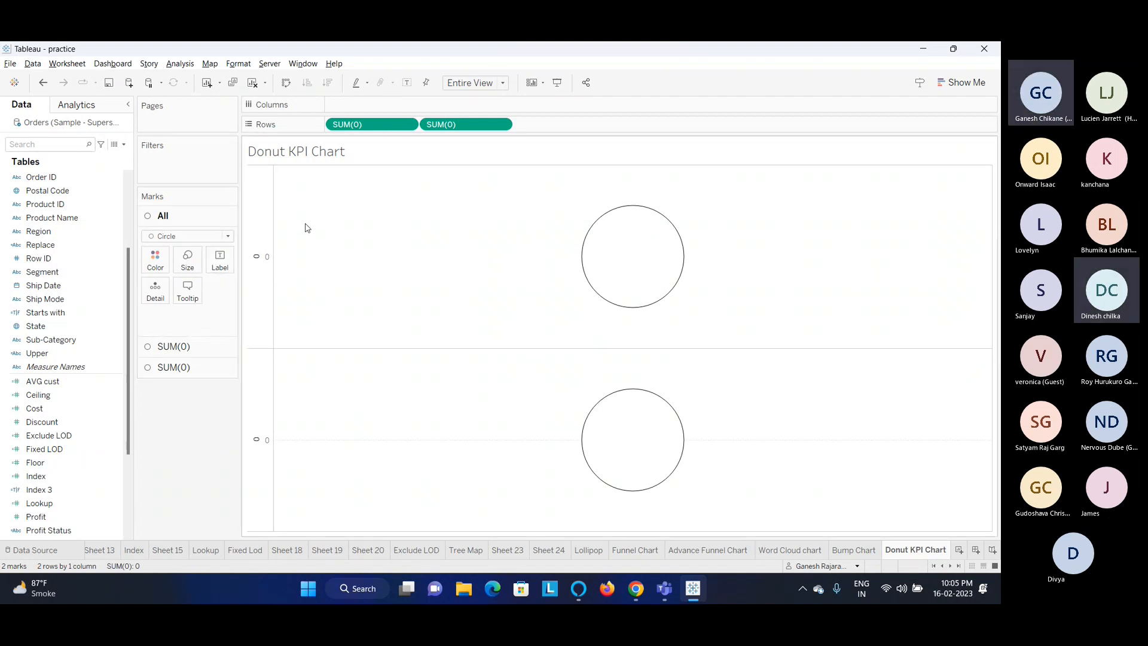
Change the mark type of all marks to Pie and shrink the pies so both fit fully in their panes
mouse_move(622, 252)
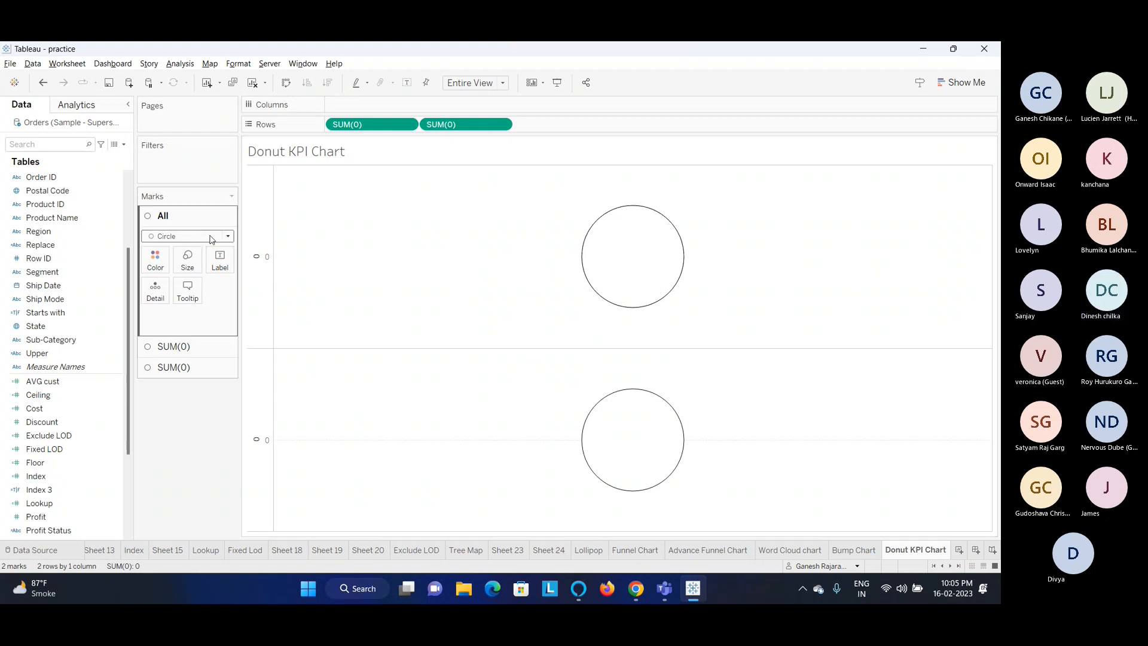
click(228, 236)
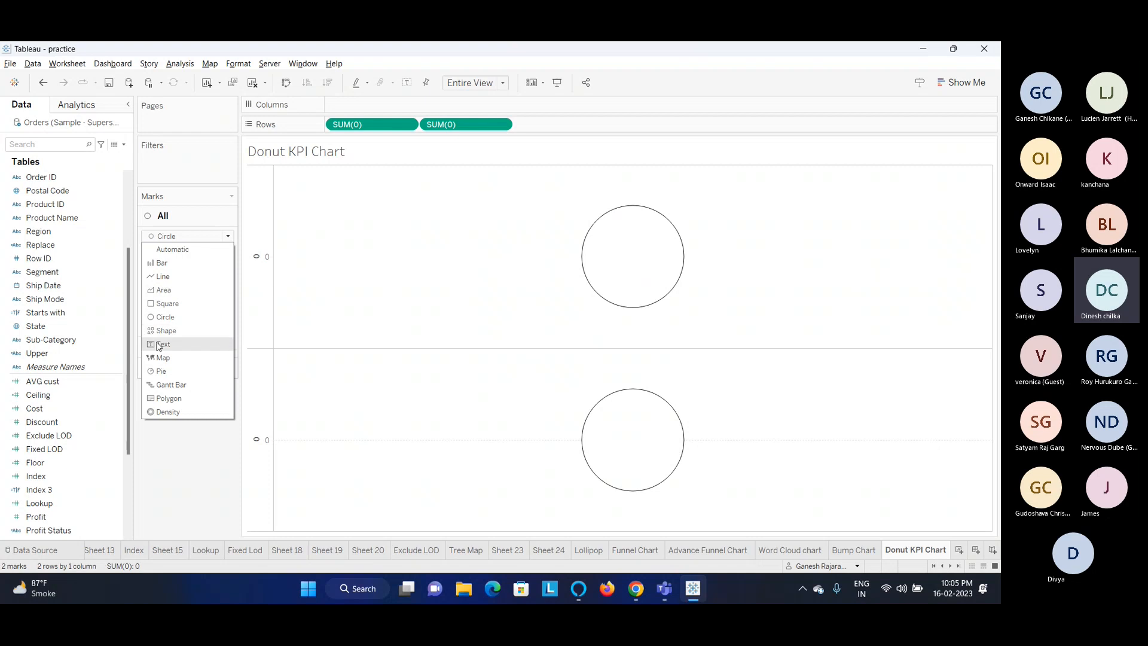
click(161, 371)
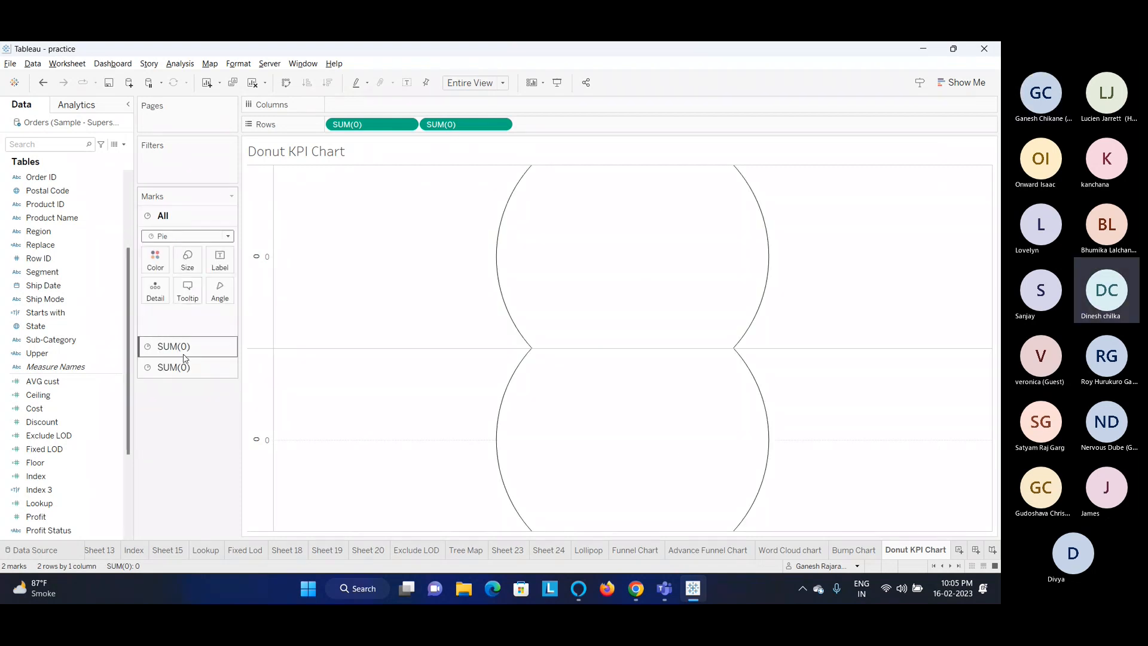
click(187, 259)
drag(240, 291, 238, 290)
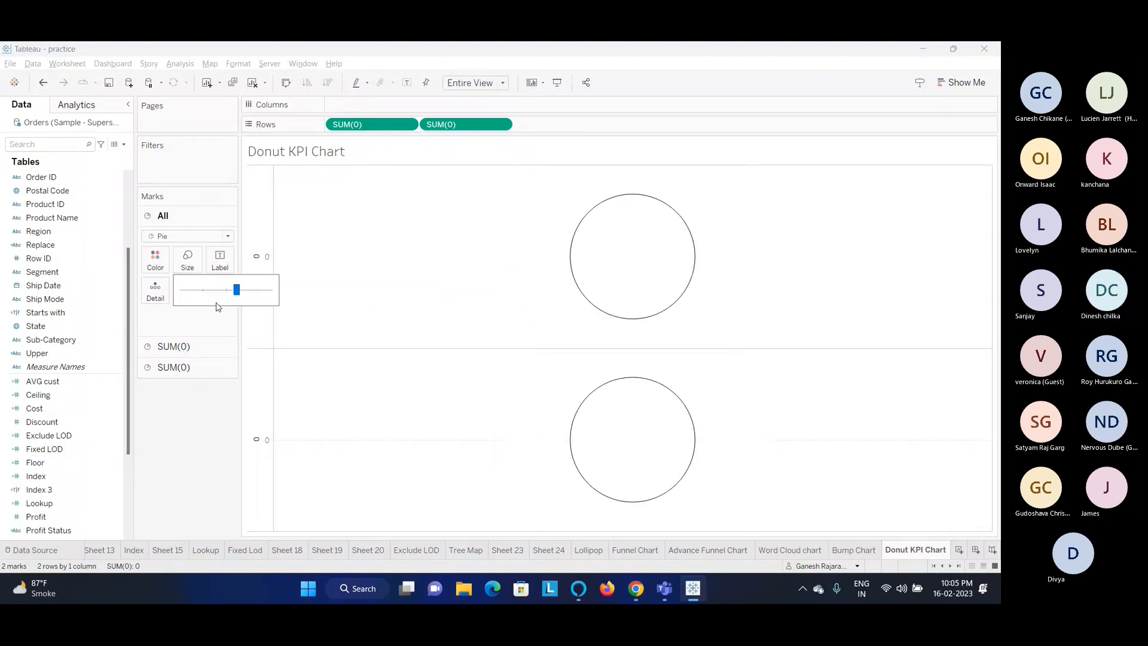
Reduce the size of the second SUM(0) pie so it is smaller than the first one
click(186, 367)
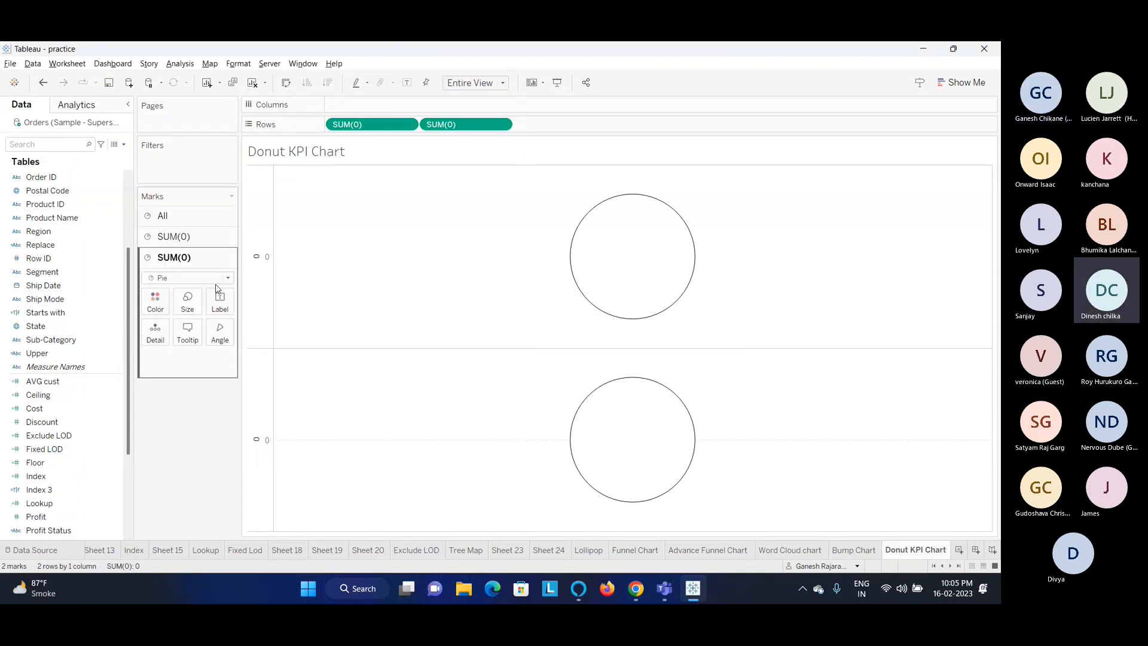
click(190, 302)
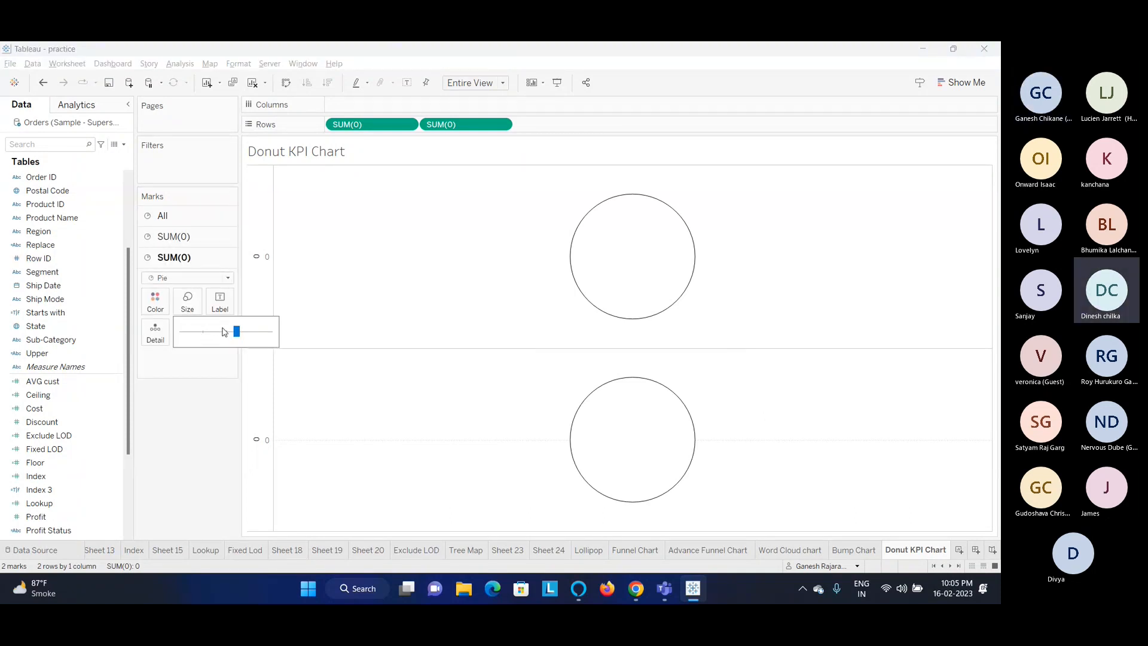
click(232, 331)
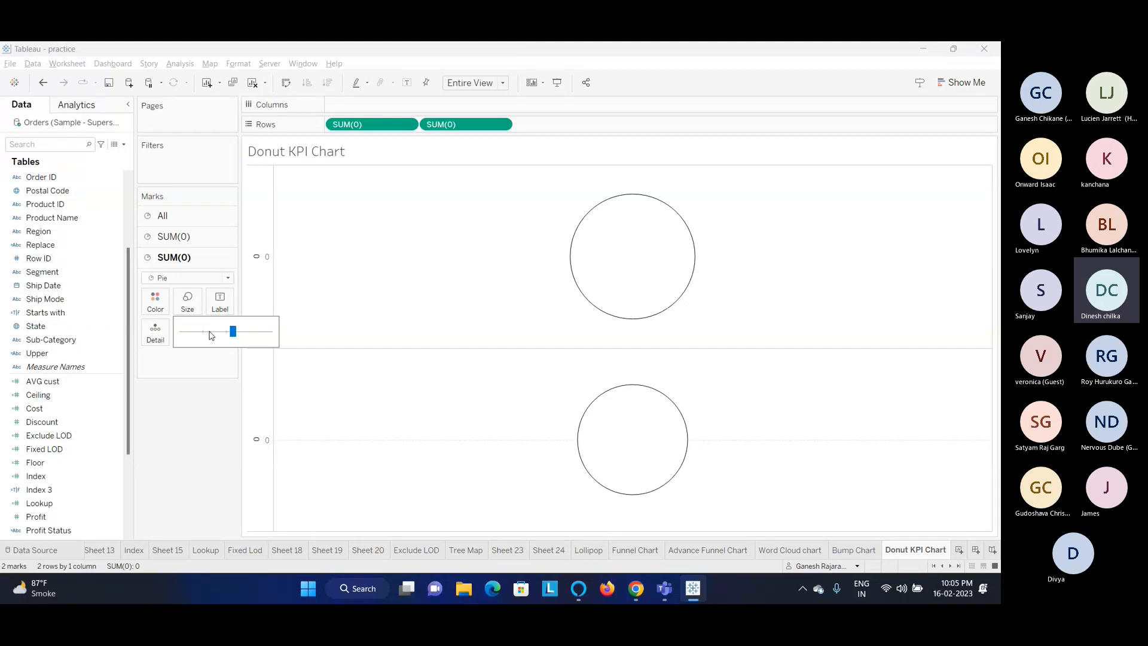
drag(231, 332, 226, 333)
click(199, 376)
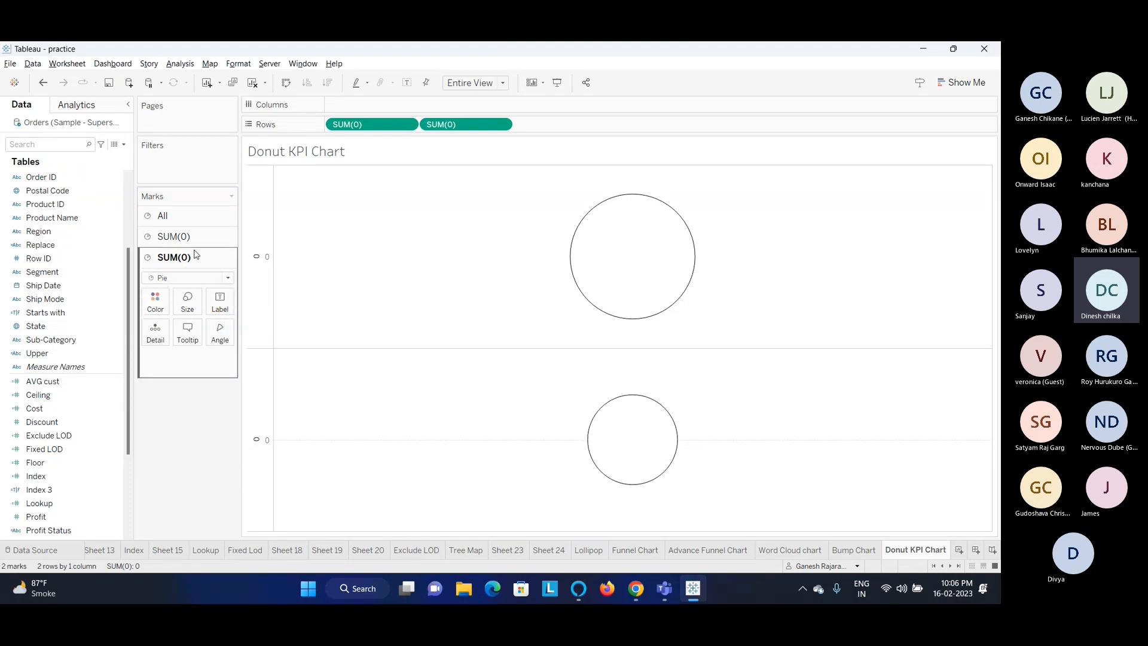
Color the first SUM(0) pie, trying olive and settling on dark green
click(208, 239)
click(153, 286)
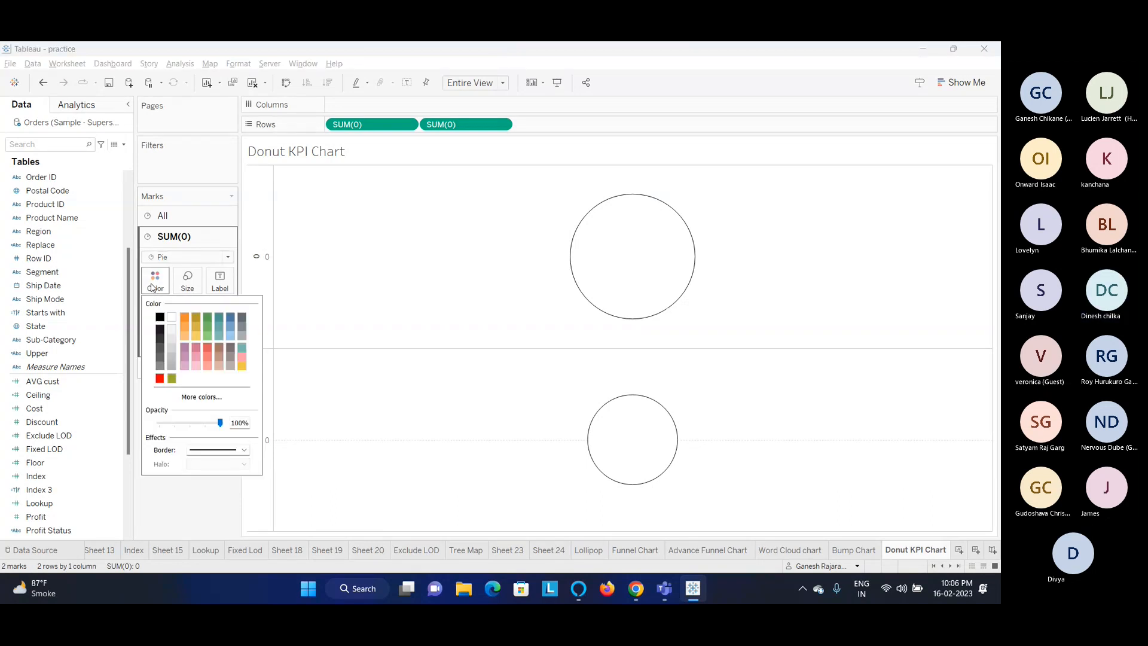
click(172, 378)
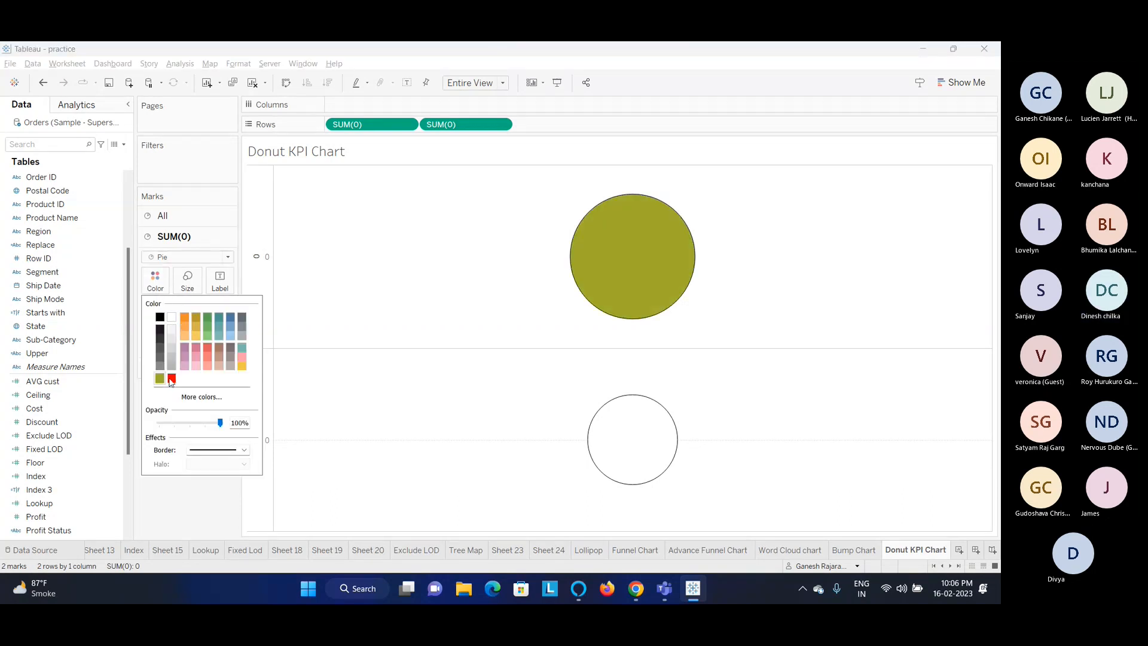
click(209, 319)
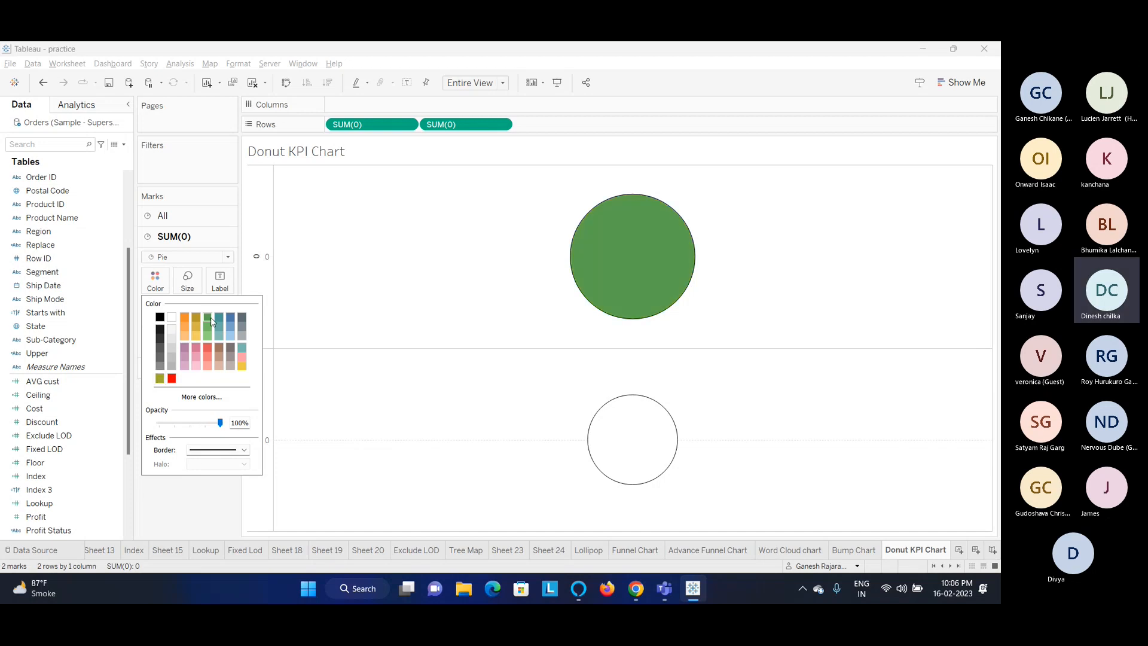
click(190, 498)
Combine the two SUM(0) fields on the rows into a dual axis so the pies overlap
click(508, 126)
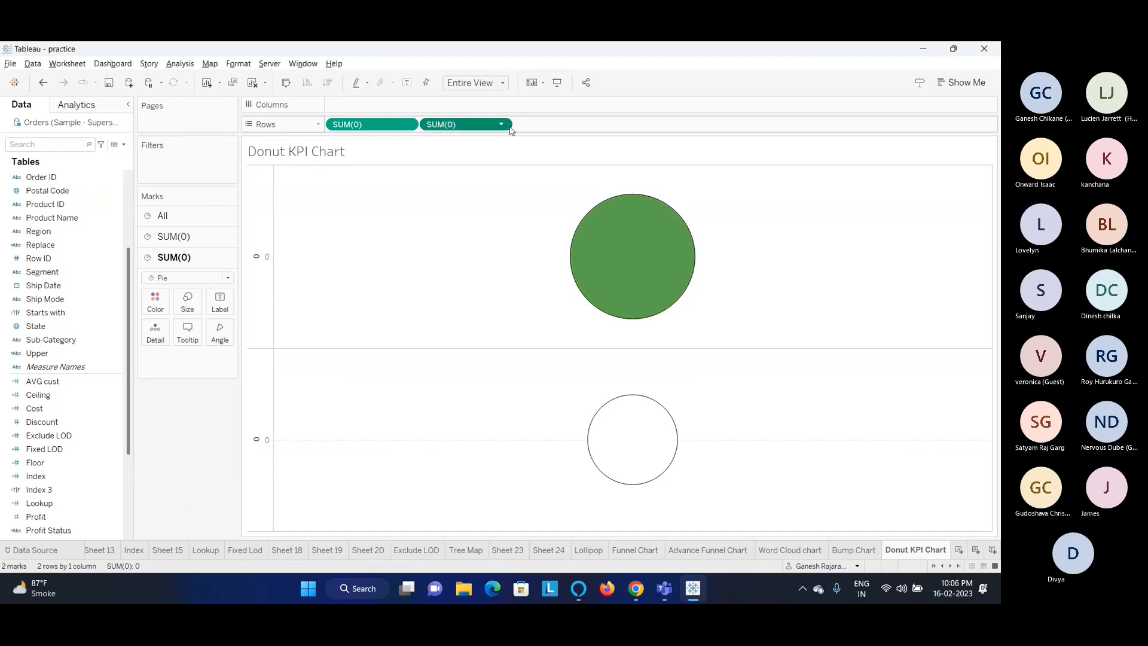
click(501, 124)
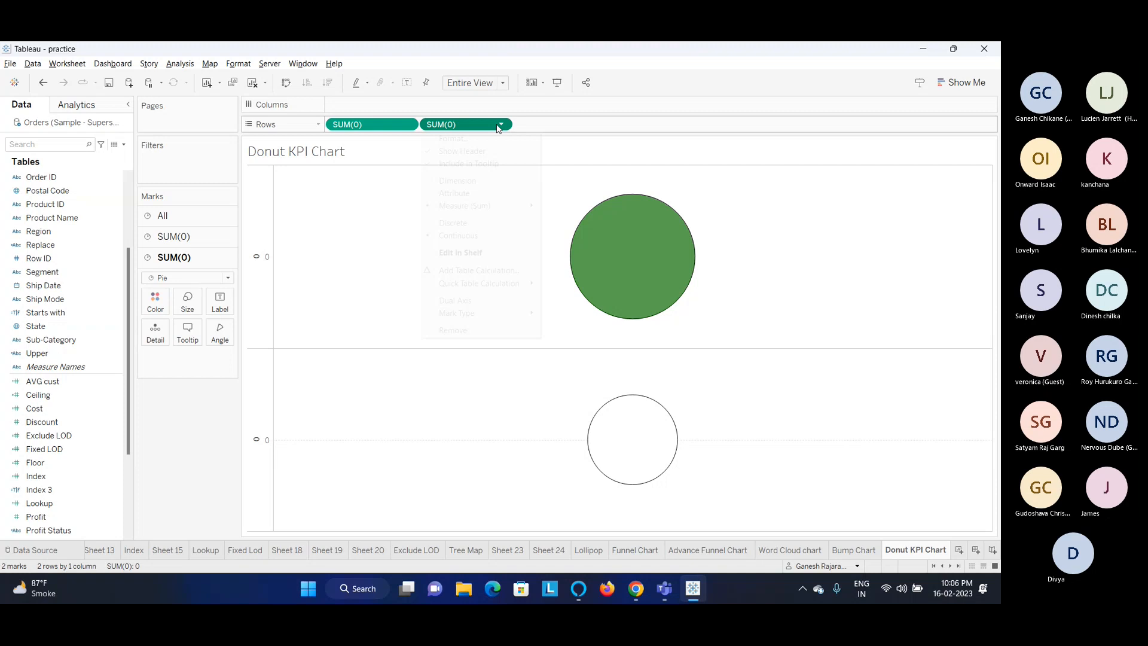
click(467, 303)
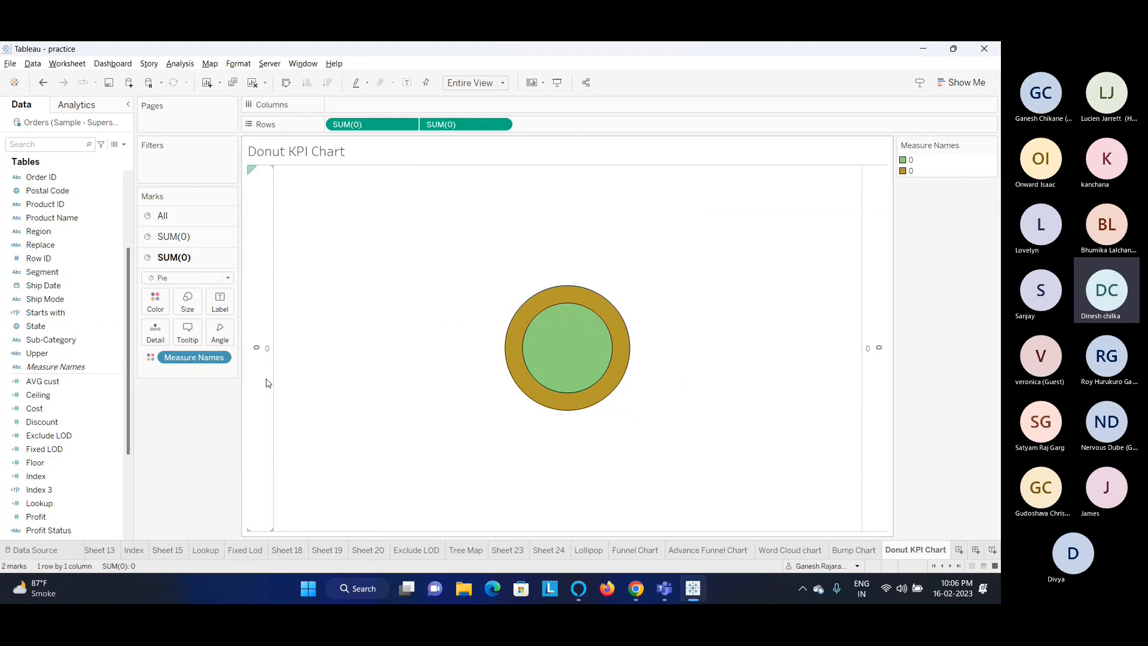
Edit the Measure Names colors and set the inner circle's green item to white (#ffffff)
click(559, 347)
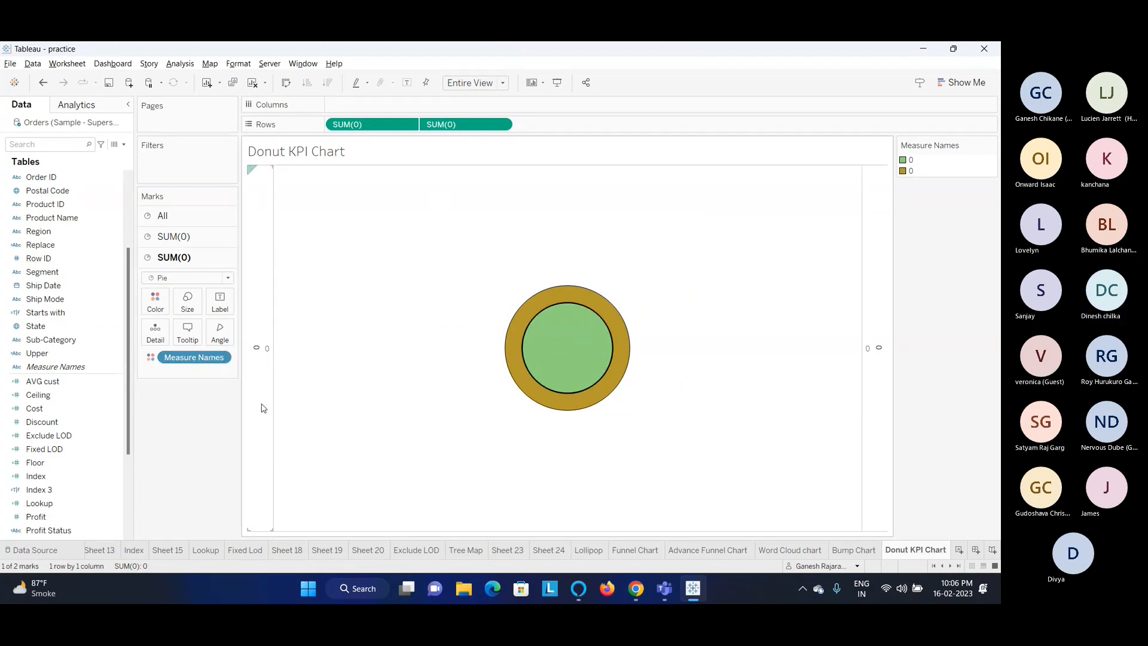
click(155, 301)
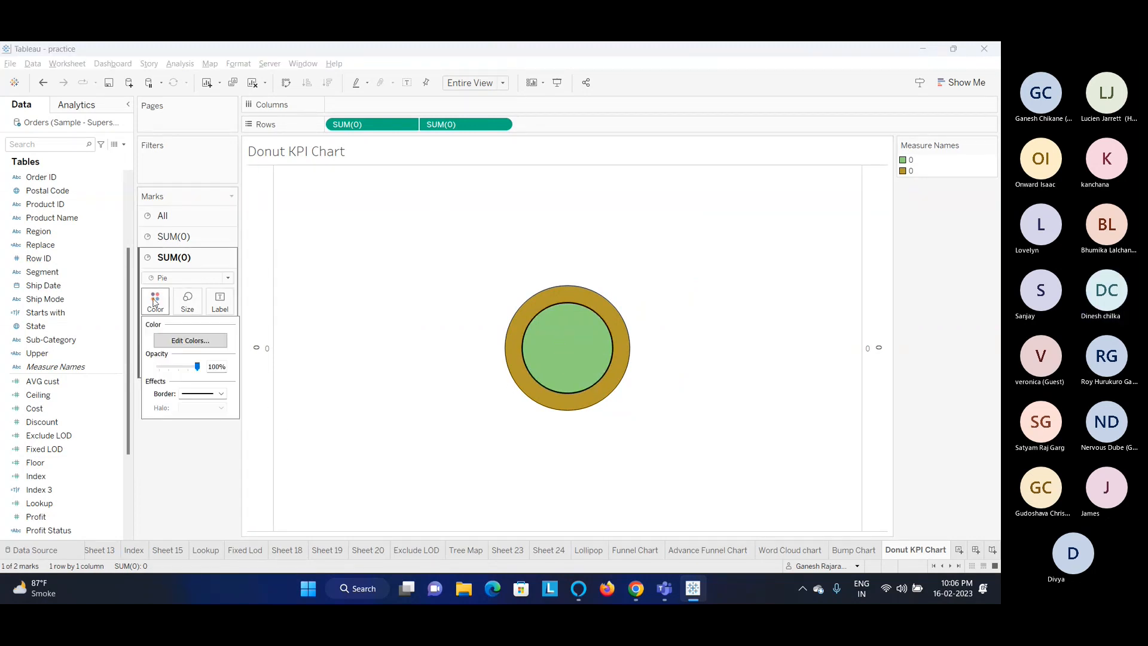
click(190, 341)
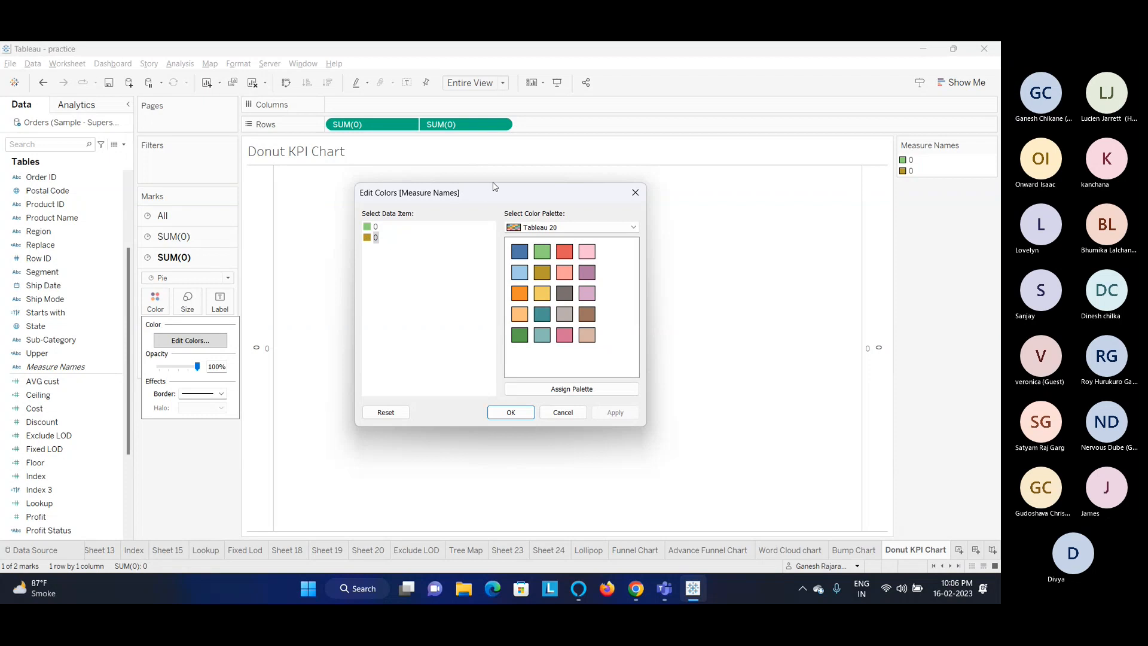
drag(492, 200, 390, 273)
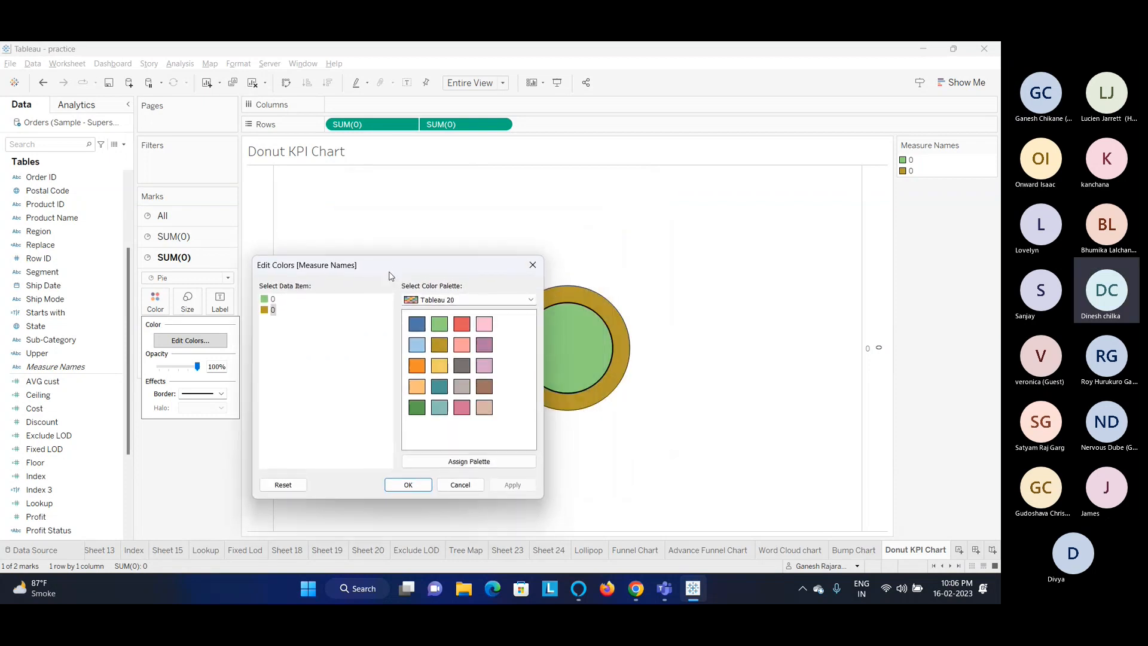
double_click(265, 299)
click(376, 361)
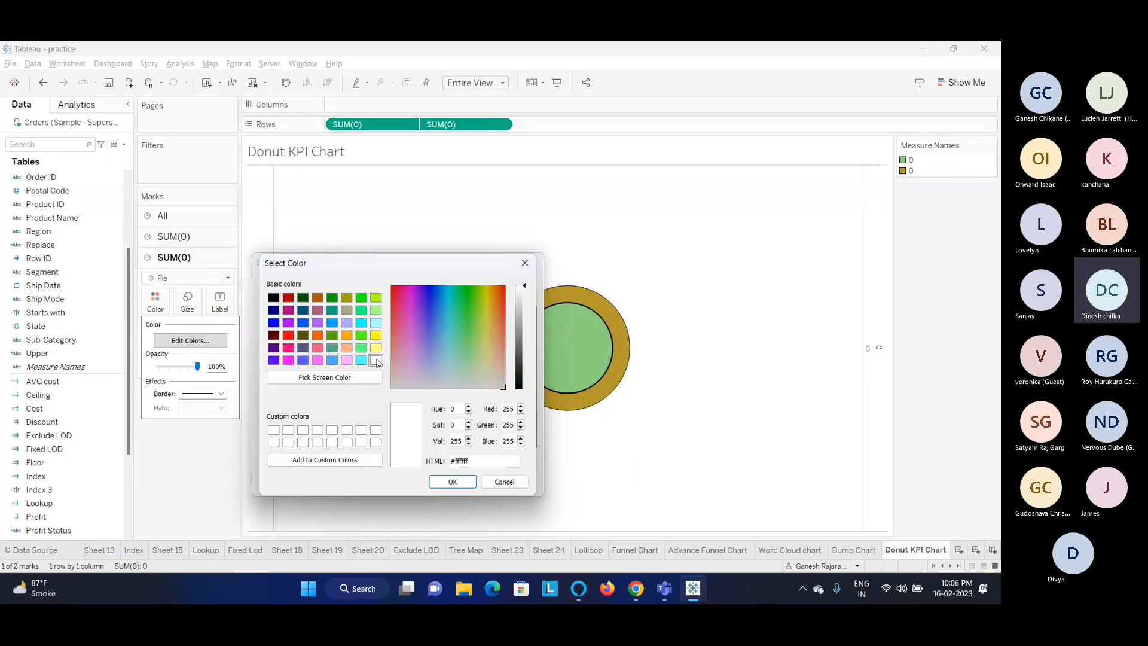
click(453, 482)
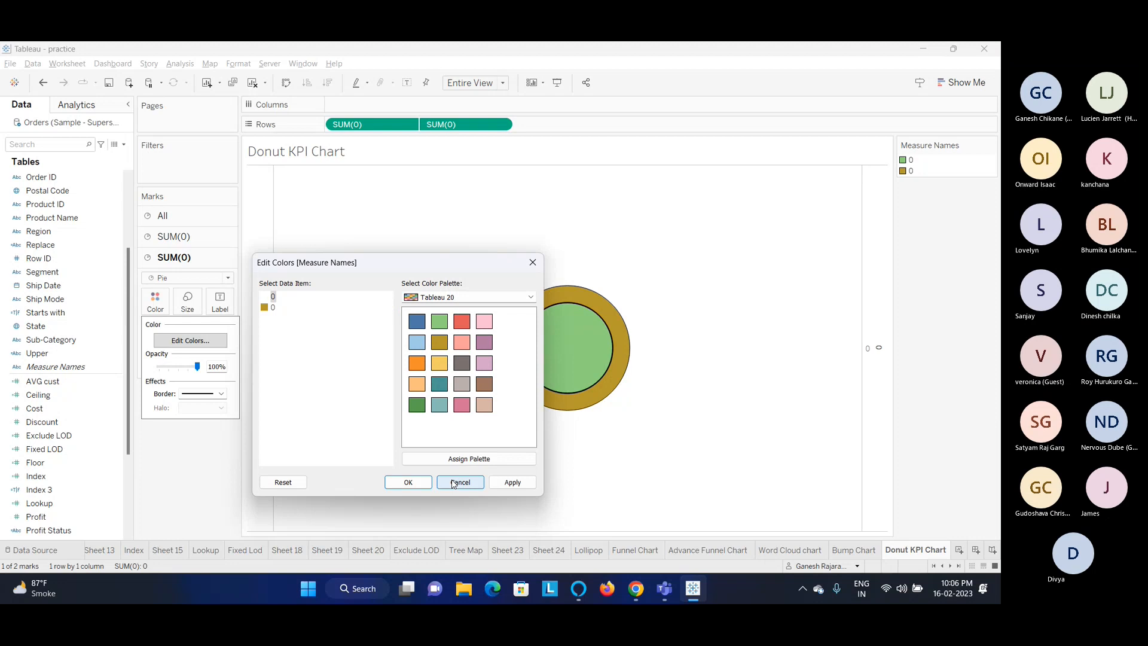
click(512, 482)
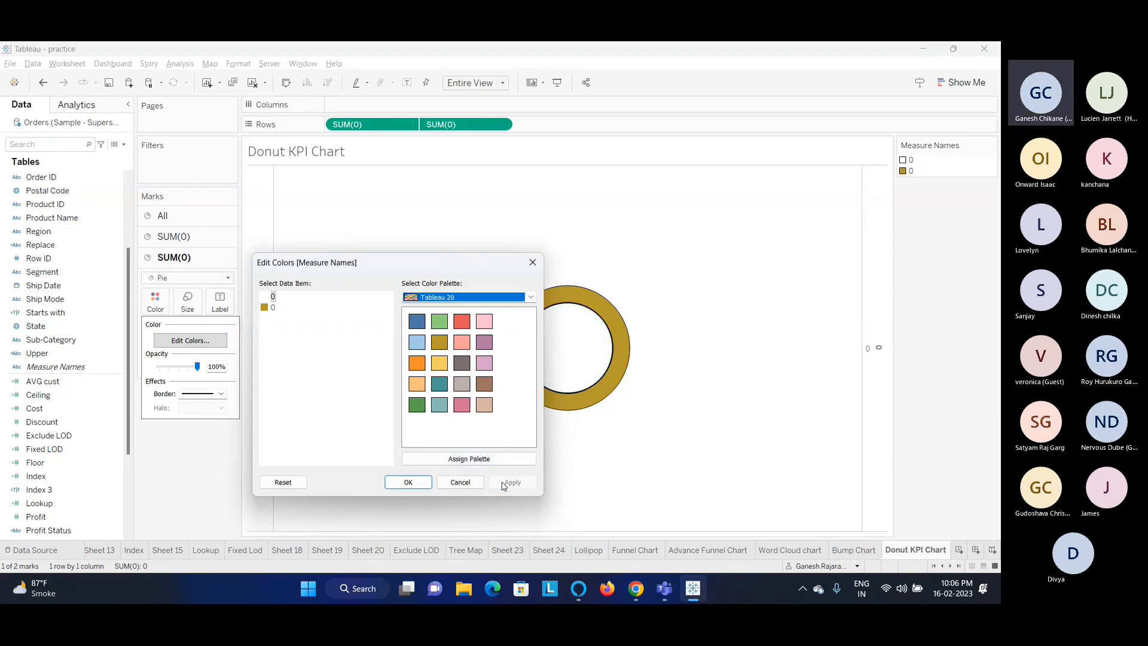
click(409, 481)
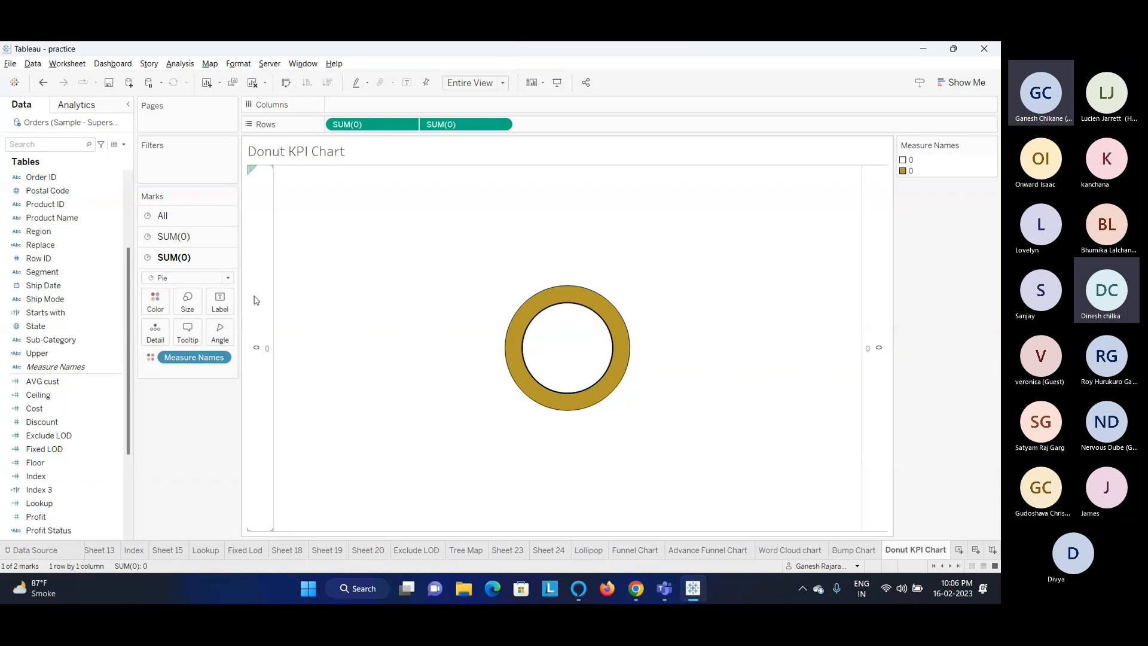
Split the donut into one per segment by placing Segment on the columns
click(54, 397)
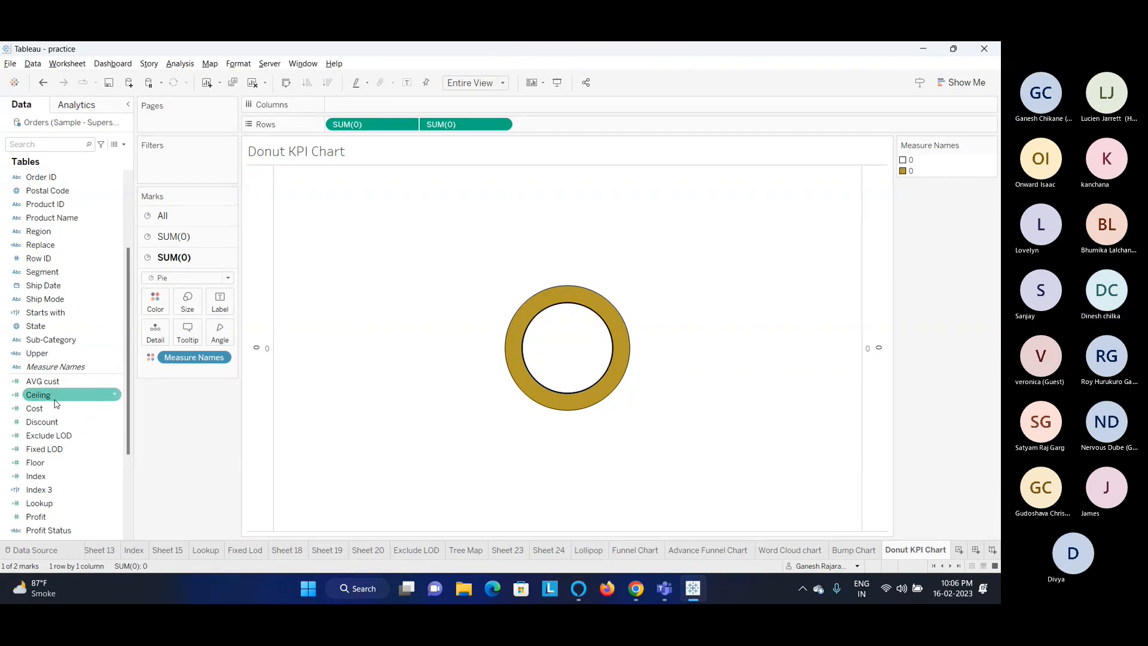
click(171, 222)
click(67, 315)
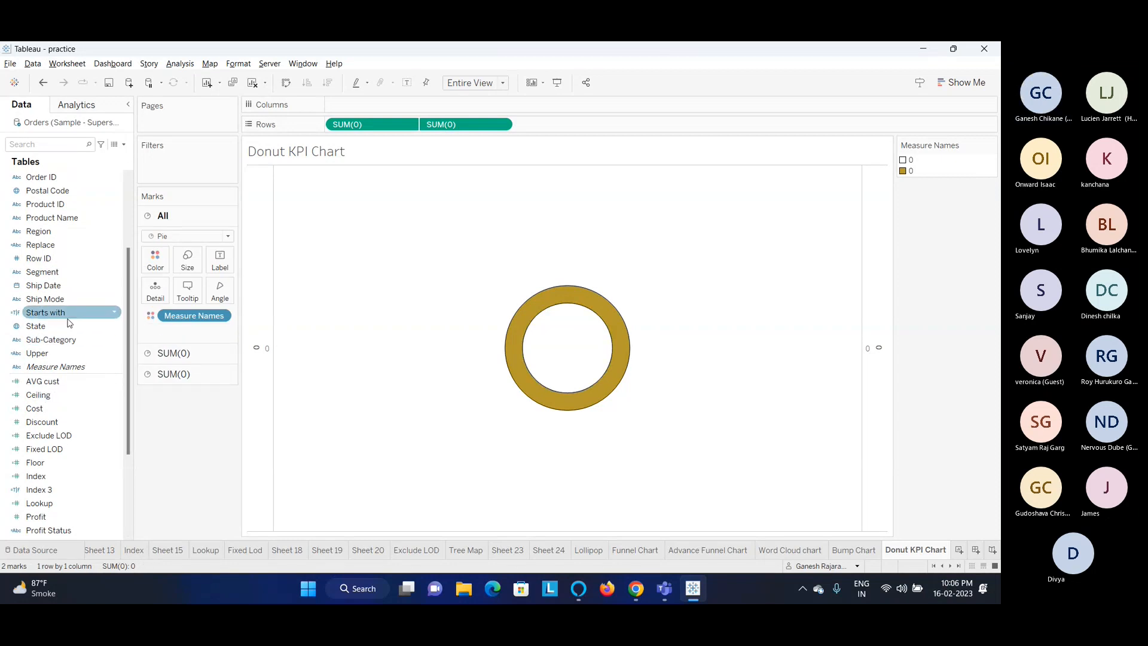
drag(42, 272, 192, 438)
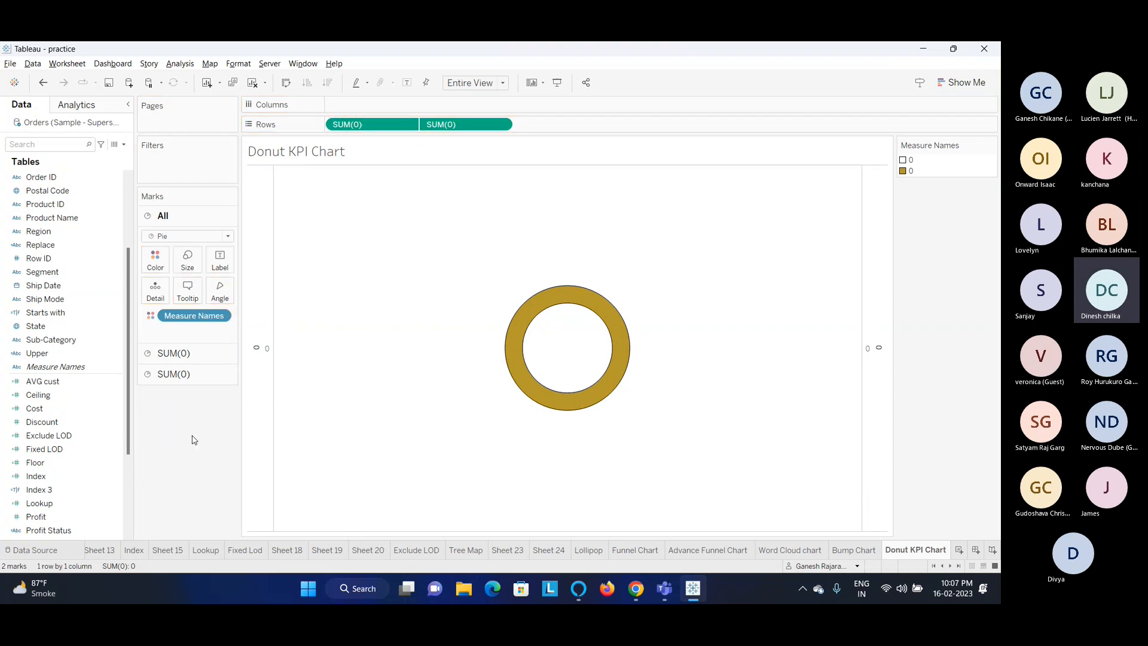
click(196, 357)
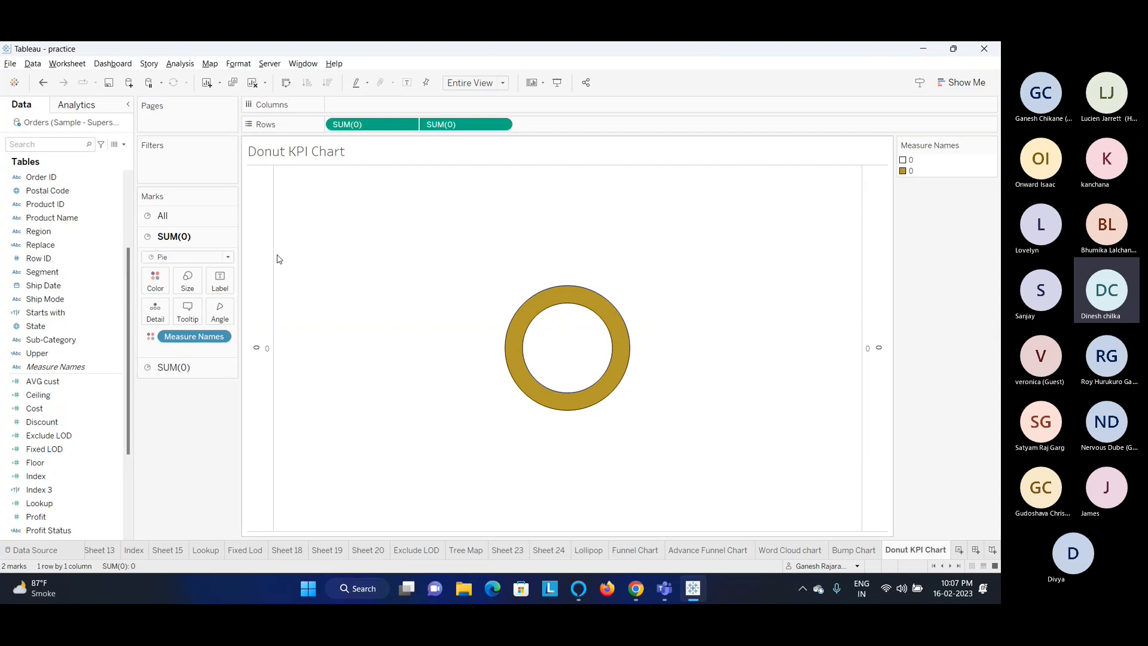
drag(41, 271, 395, 111)
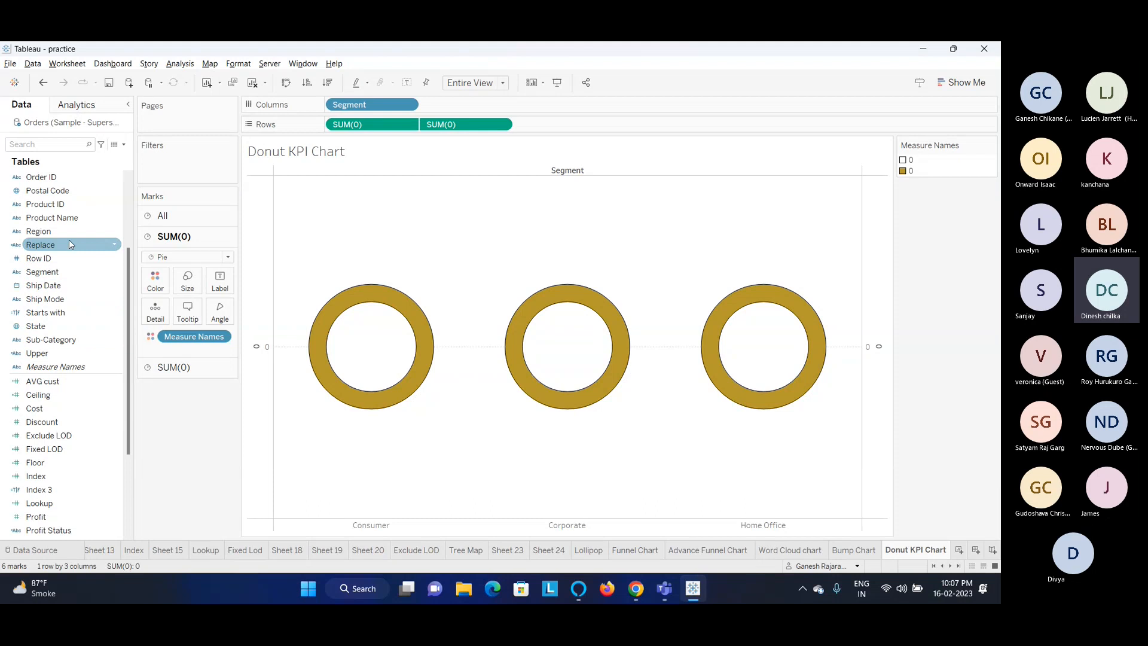
Label the inner circles of the second SUM(0) marks with the sum of Sales
click(359, 356)
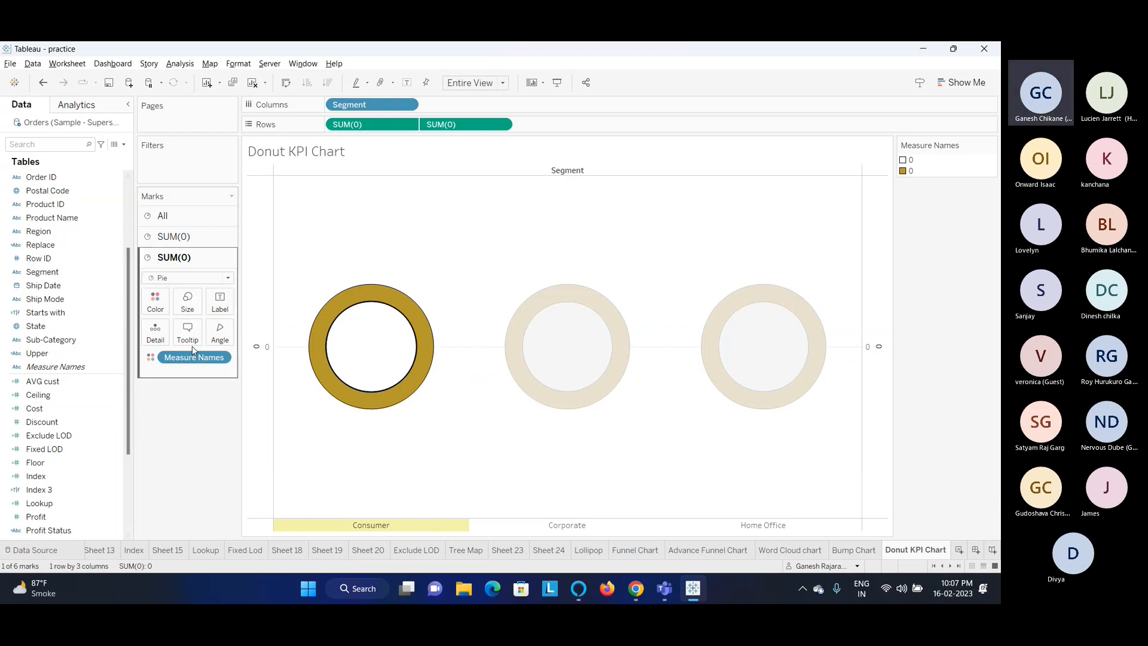
scroll(45, 464, down, 1)
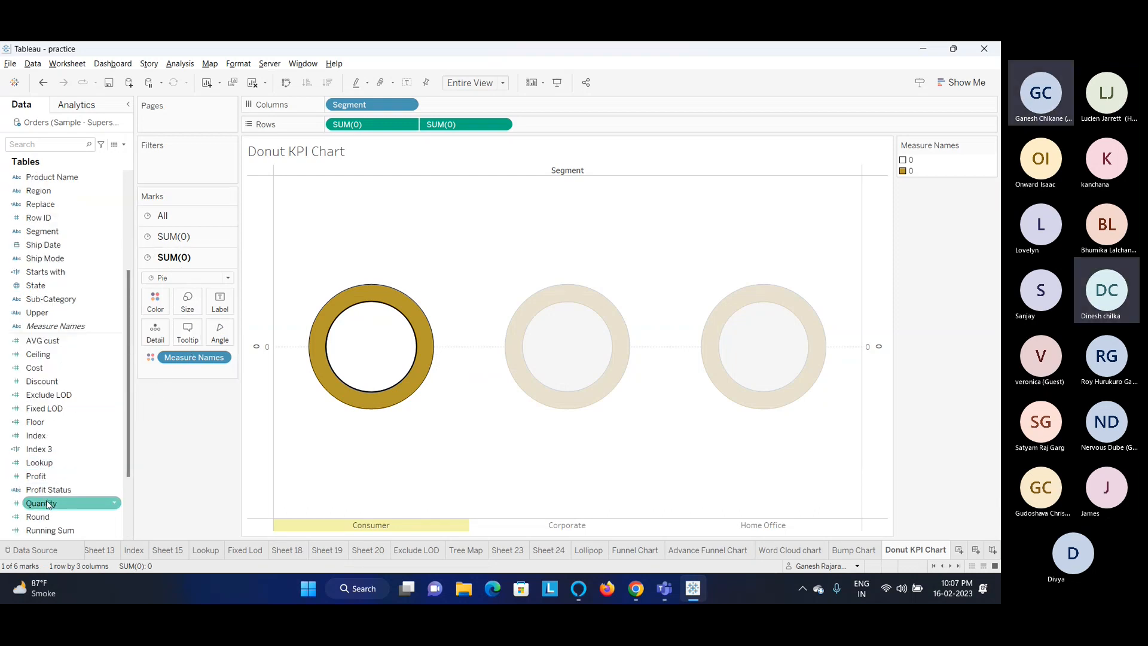
scroll(48, 504, down, 1)
drag(48, 503, 219, 306)
mouse_move(344, 353)
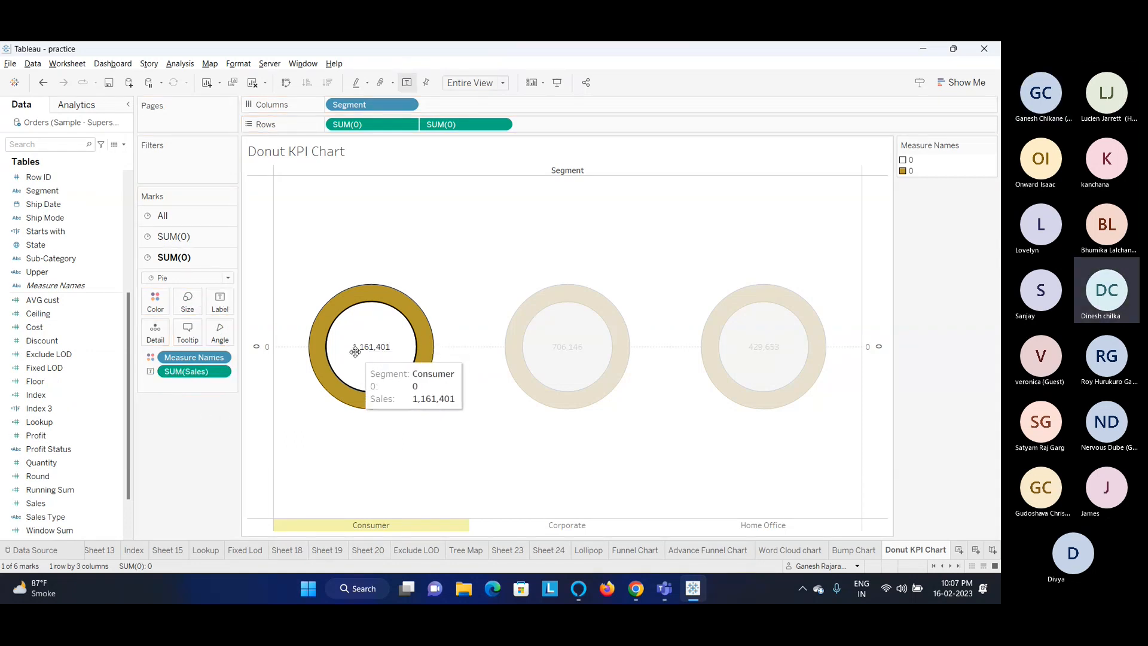
click(179, 372)
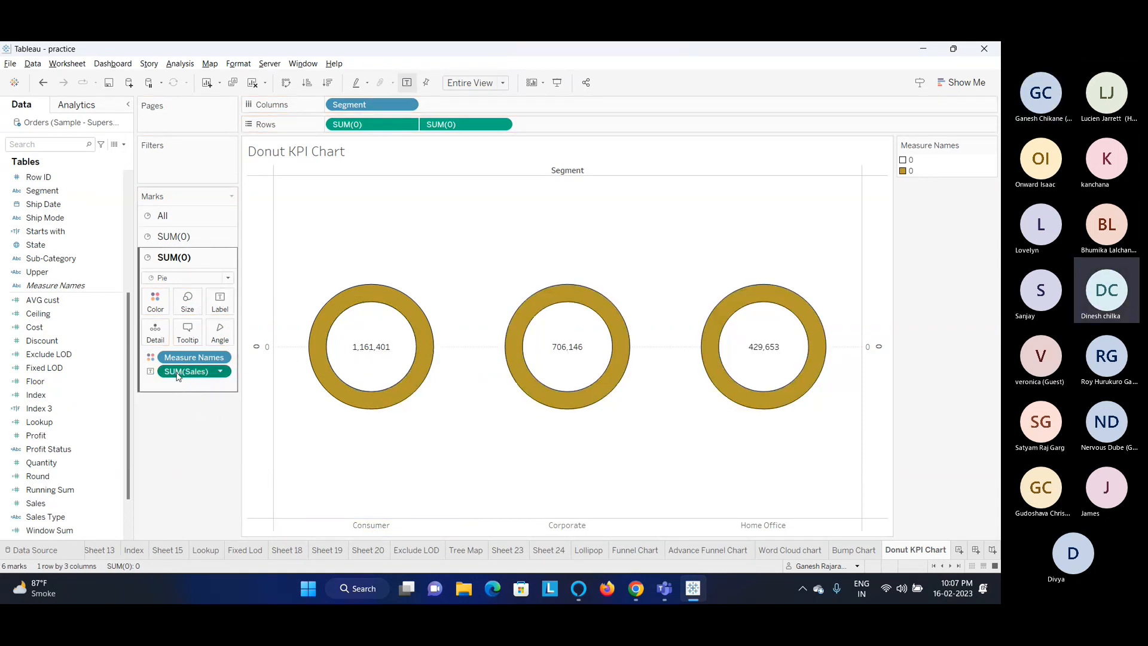
right_click(178, 372)
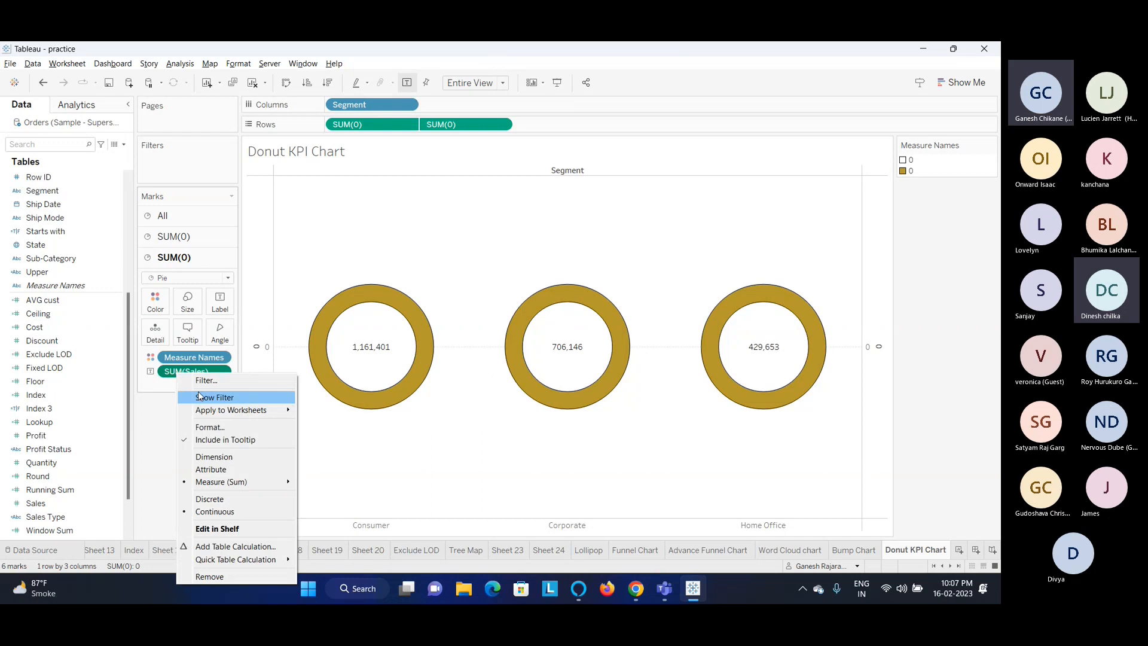
click(204, 432)
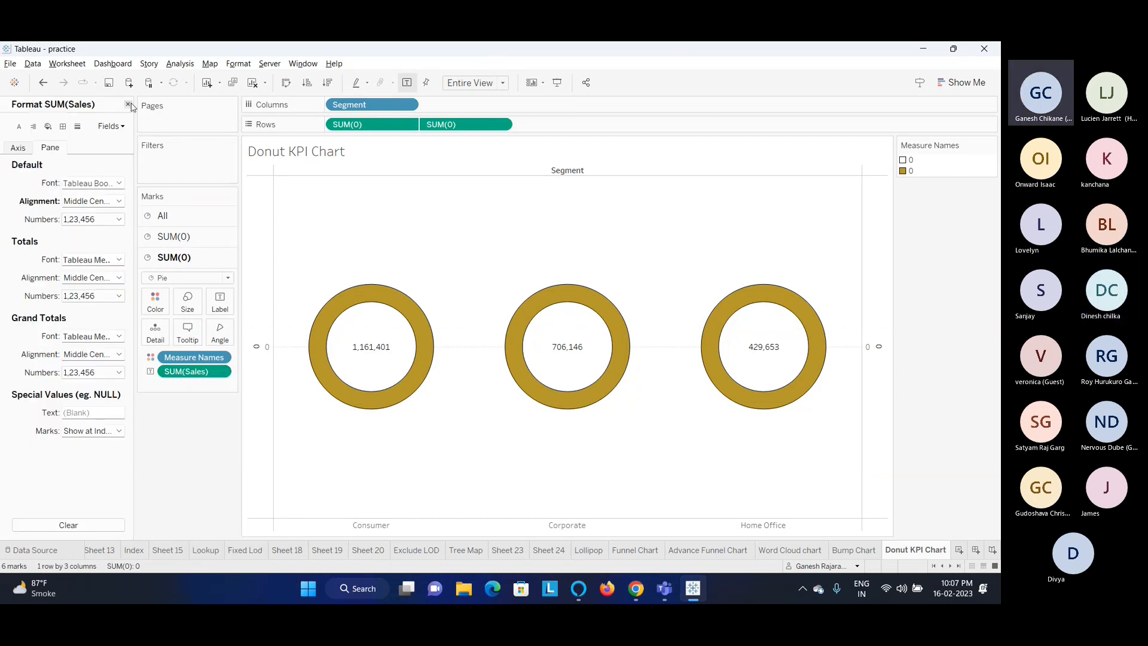
click(128, 105)
click(373, 357)
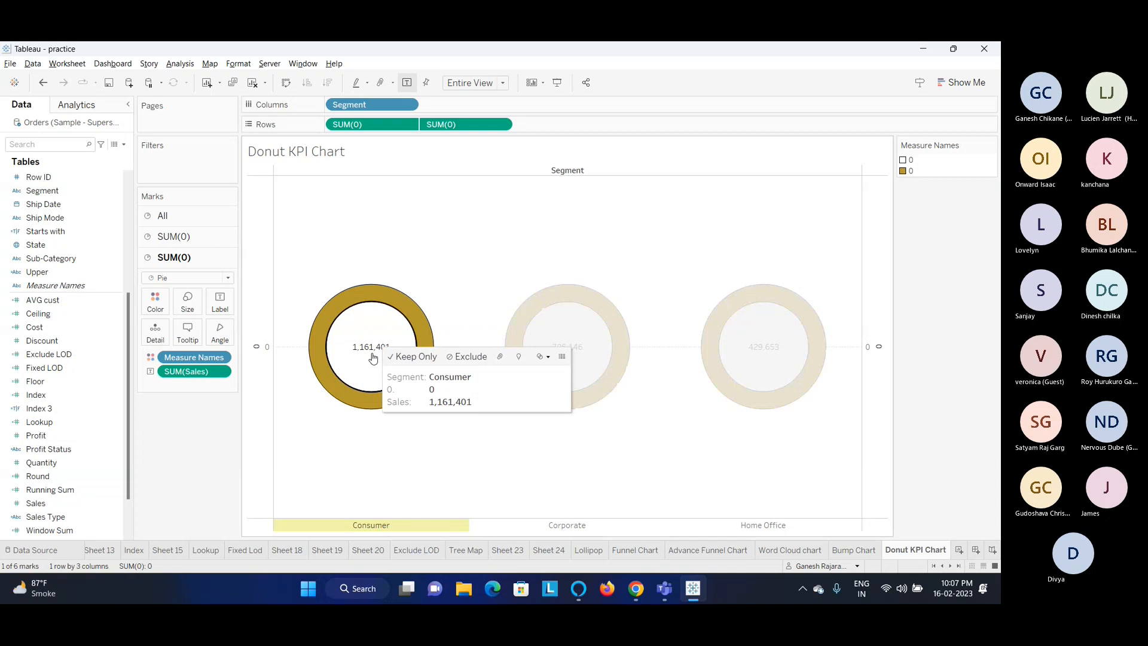
right_click(372, 357)
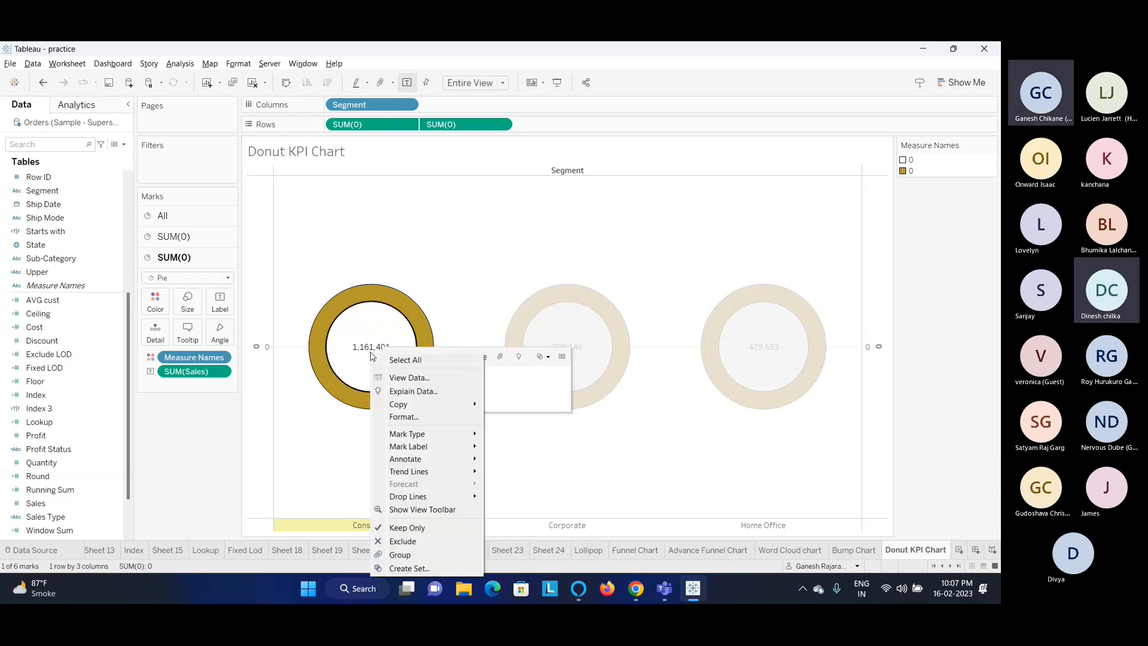
click(397, 418)
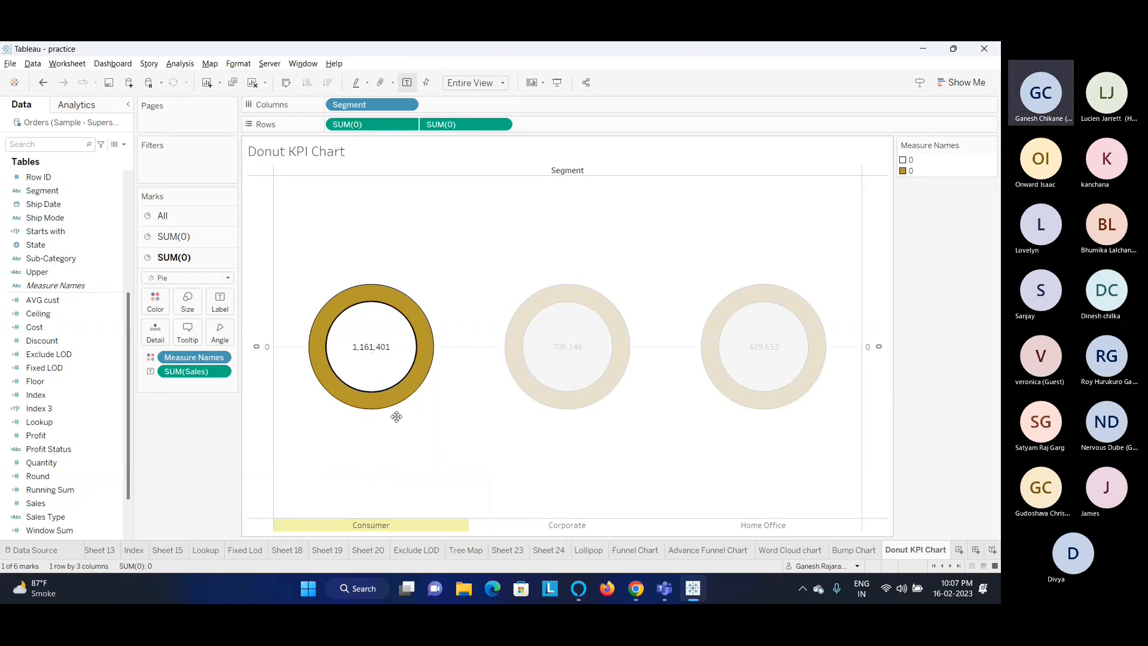
right_click(360, 338)
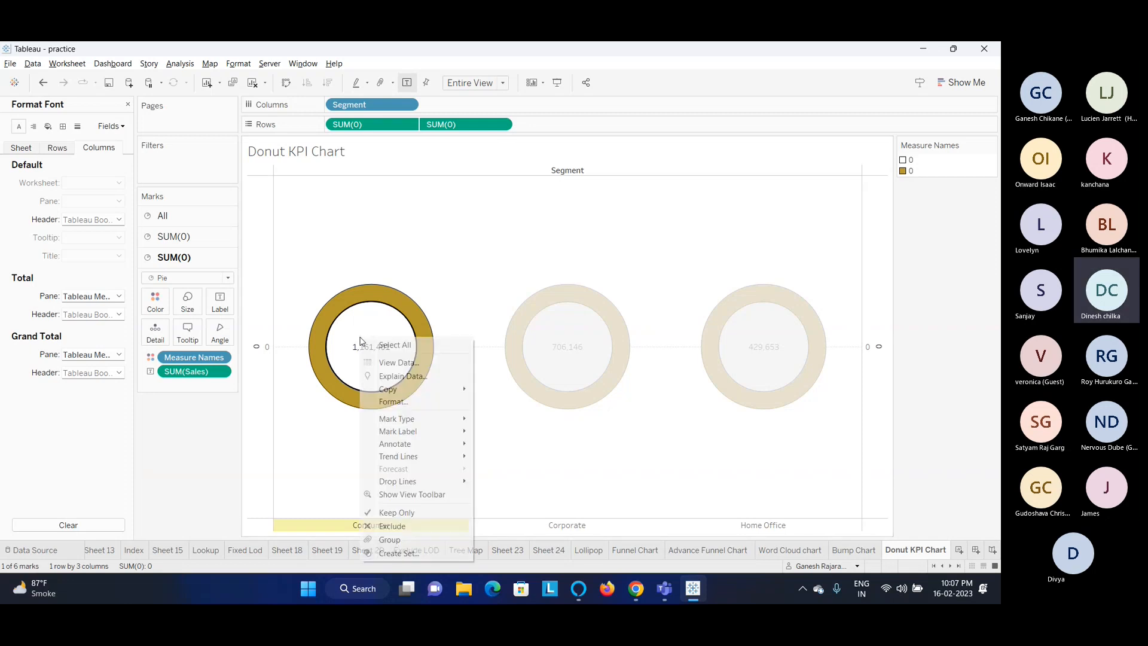
click(326, 418)
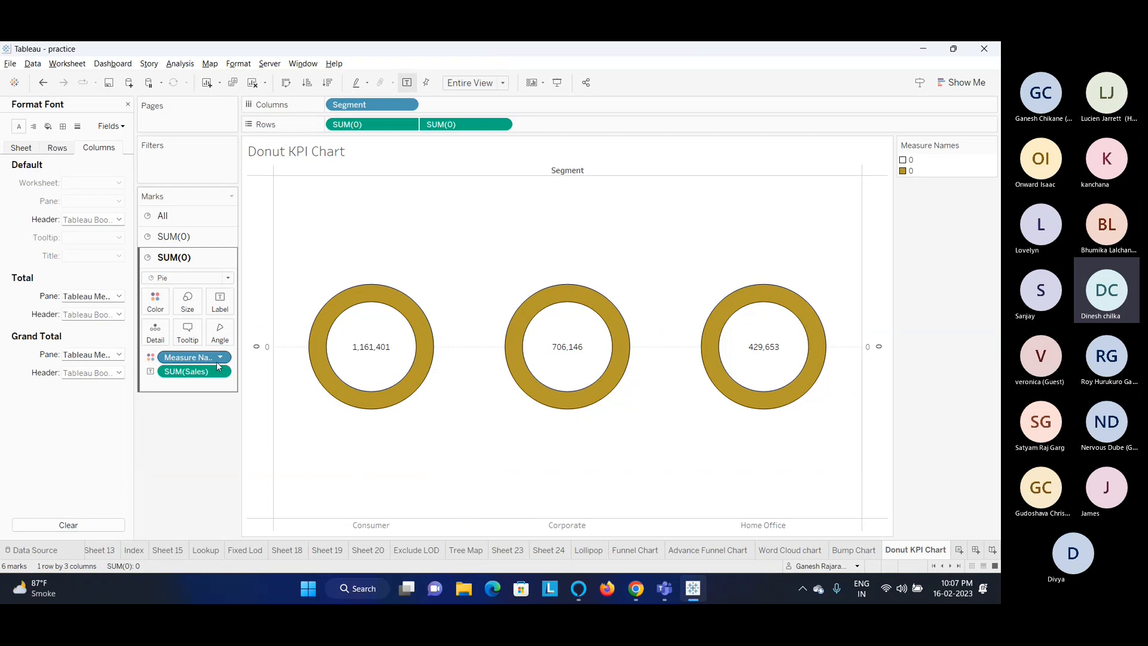
click(350, 351)
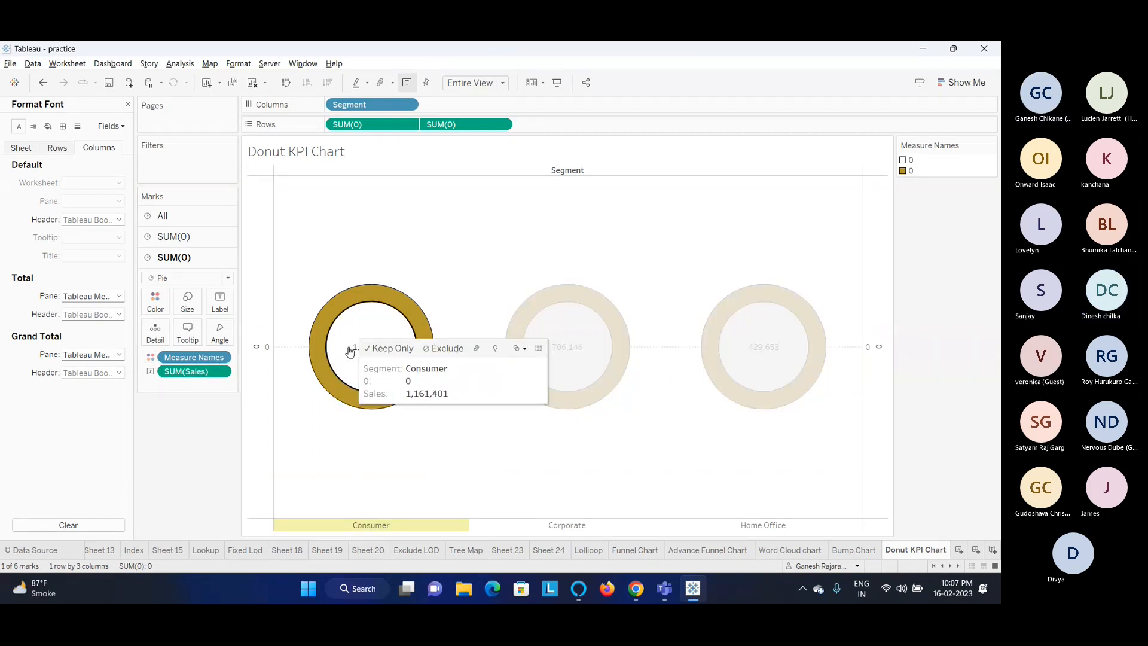
key(Escape)
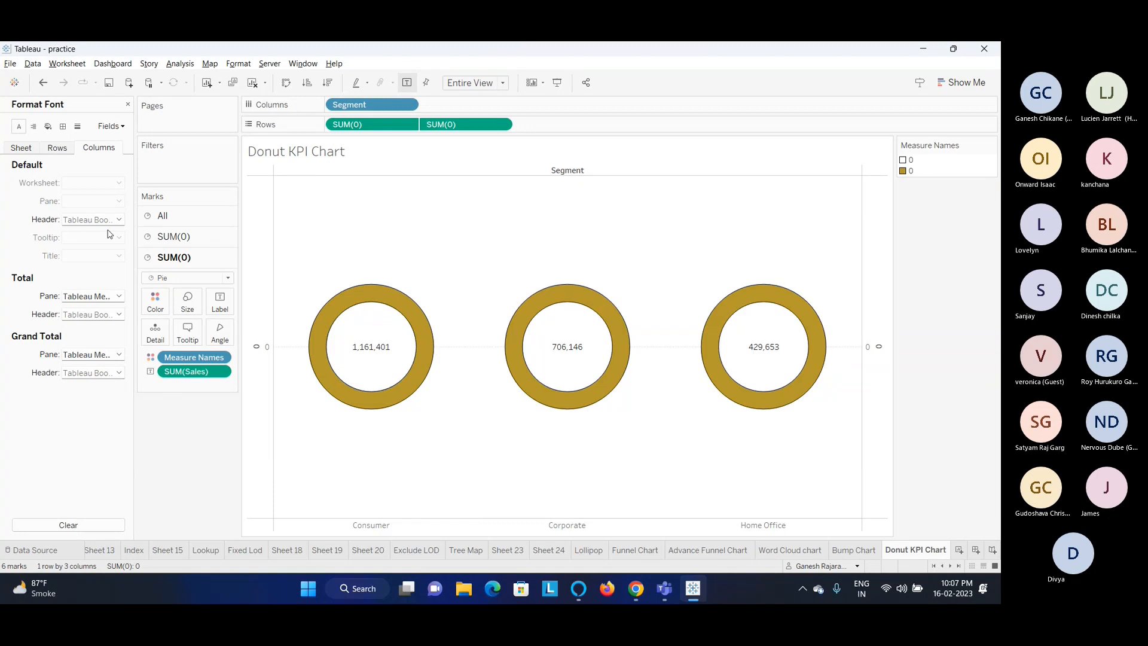
click(127, 105)
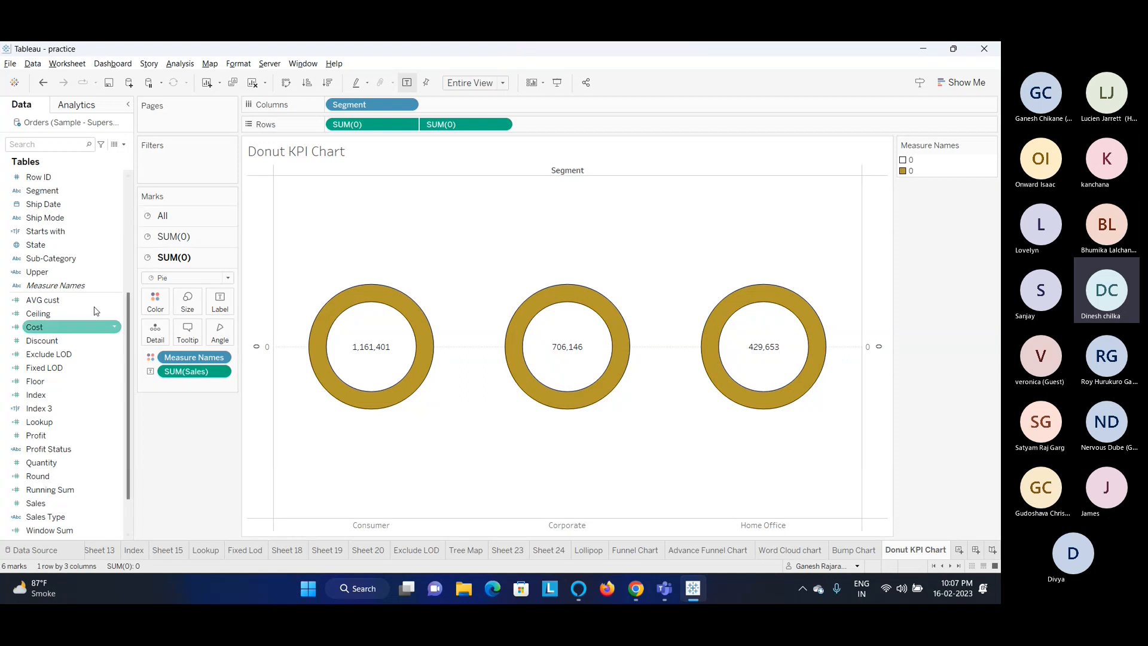
Color the outer rings by Region on the first SUM(0) marks, replacing Measure Names
scroll(73, 254, up, 1)
scroll(73, 254, up, 1)
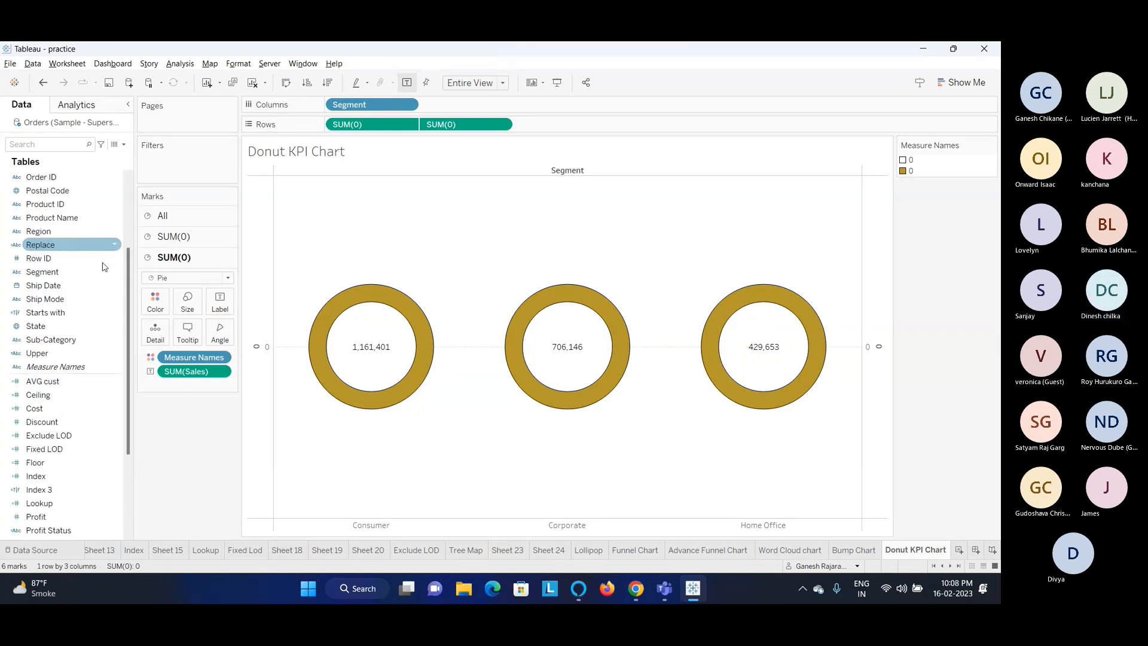
click(349, 350)
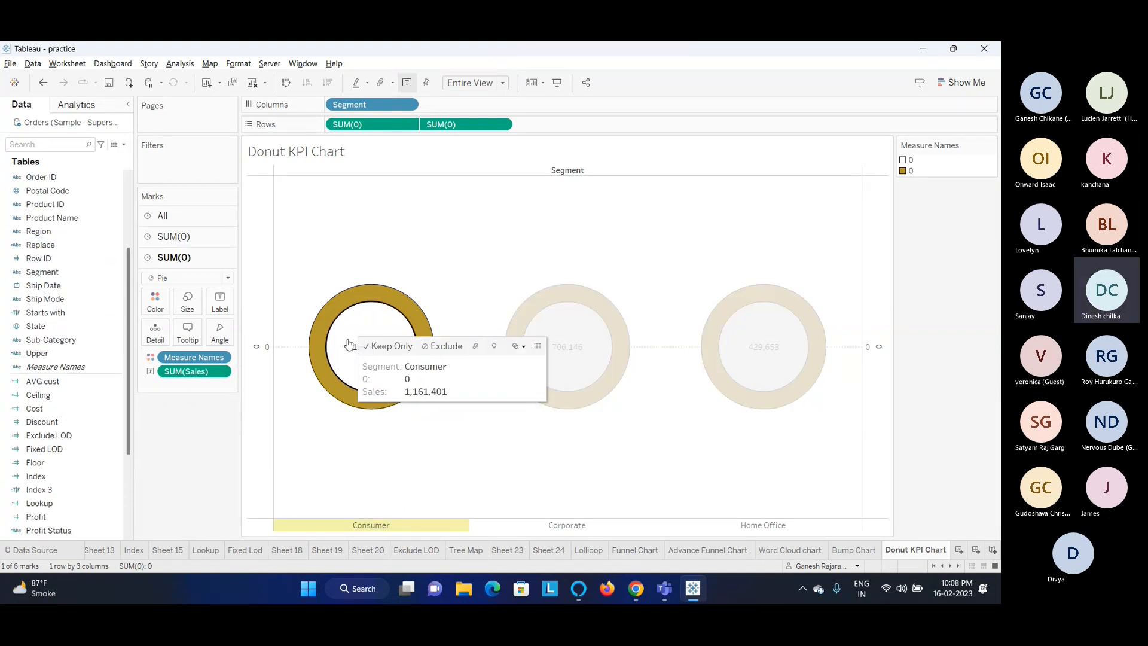
click(173, 236)
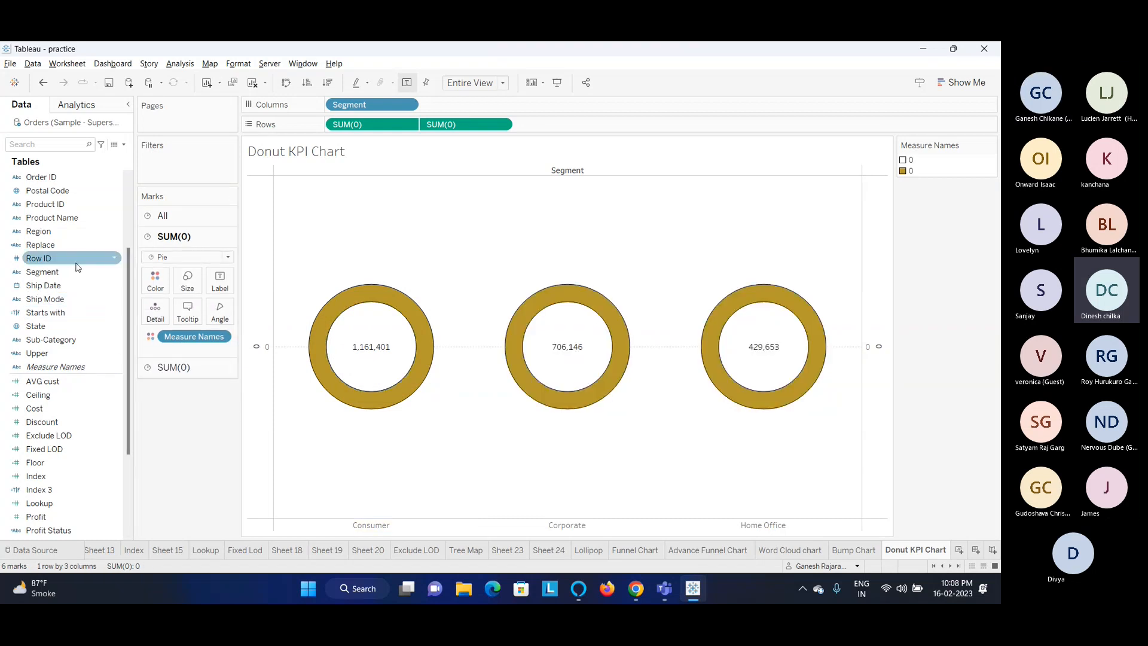
drag(45, 231, 164, 292)
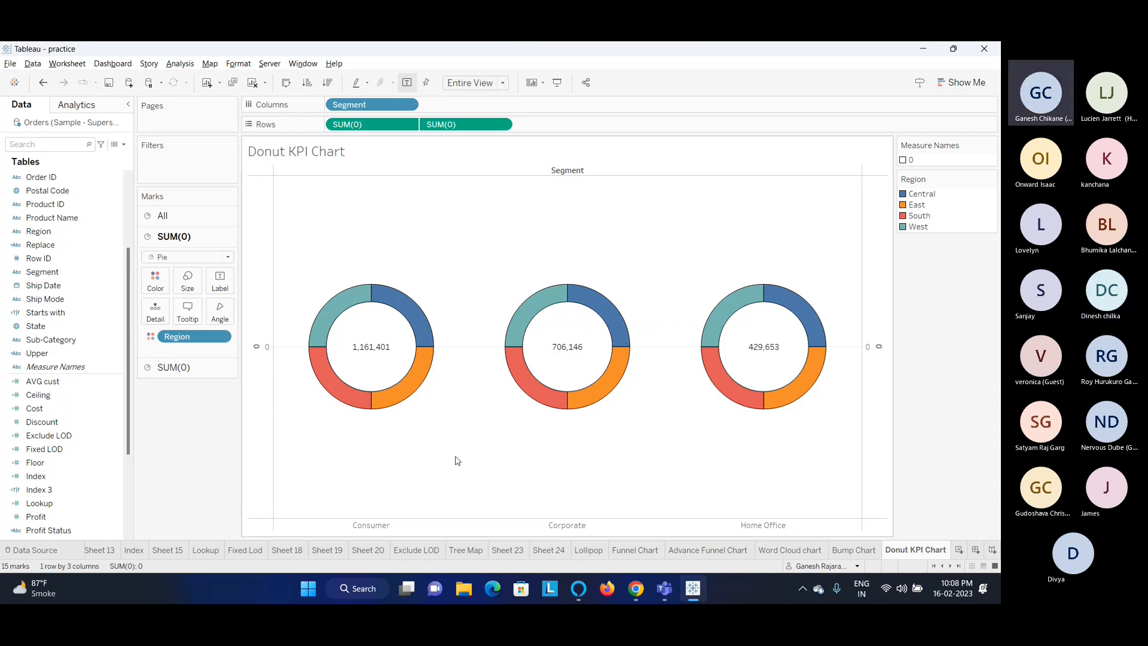
click(674, 591)
click(674, 592)
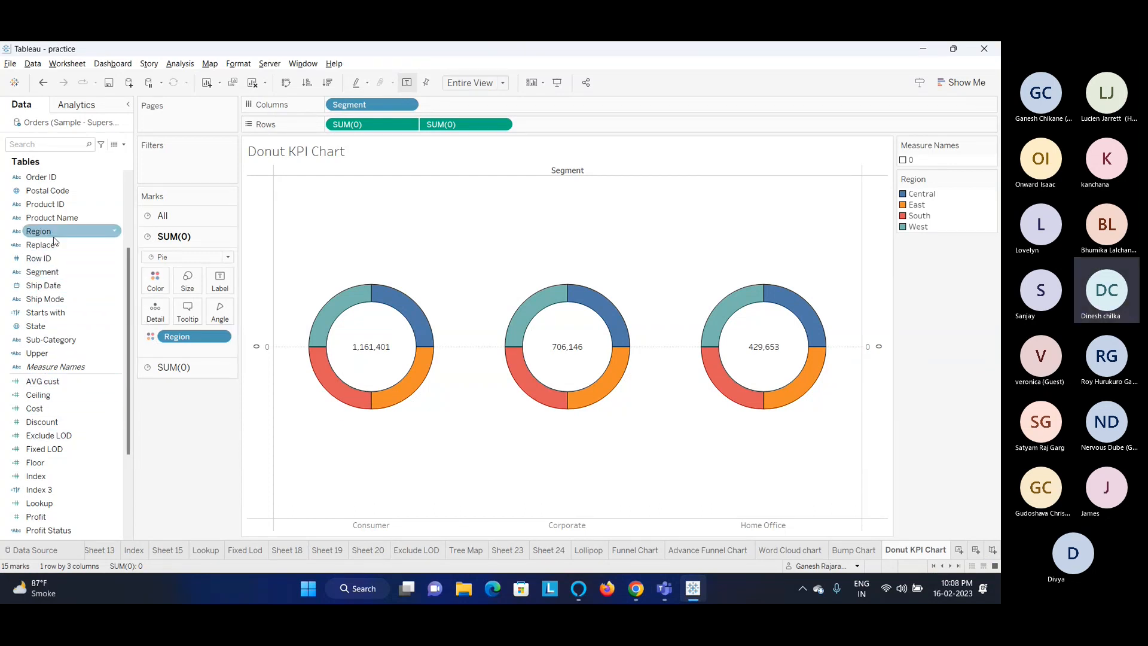
Label the outer ring slices of the first SUM(0) marks with Region and the sum of Sales
drag(38, 231, 229, 287)
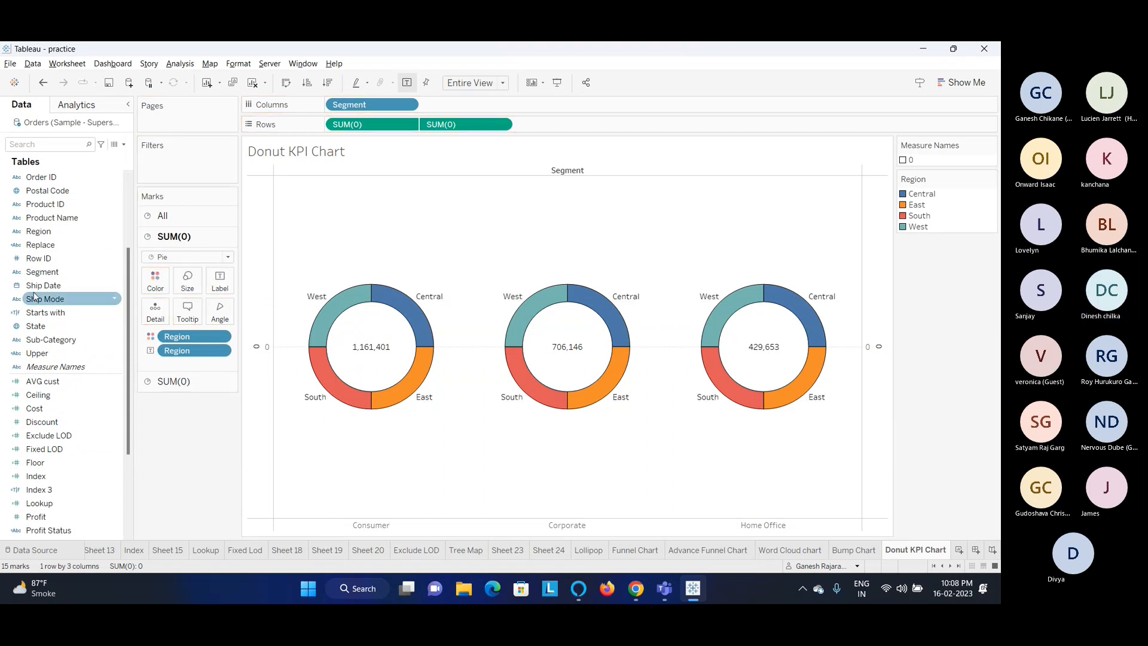
scroll(36, 449, down, 1)
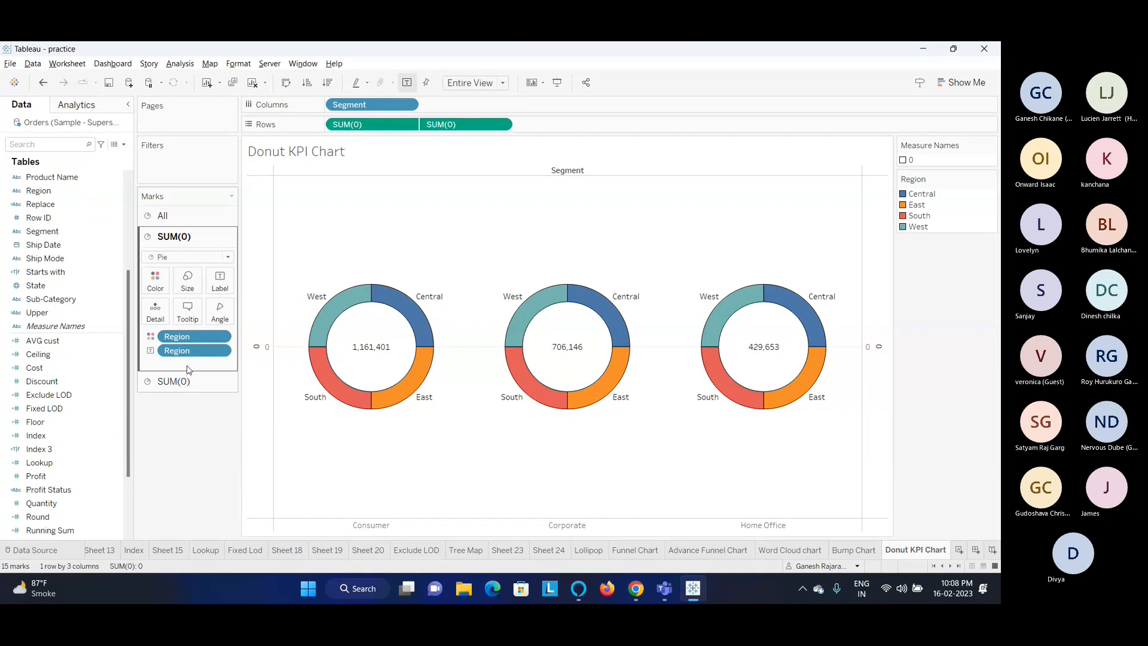
scroll(42, 472, down, 1)
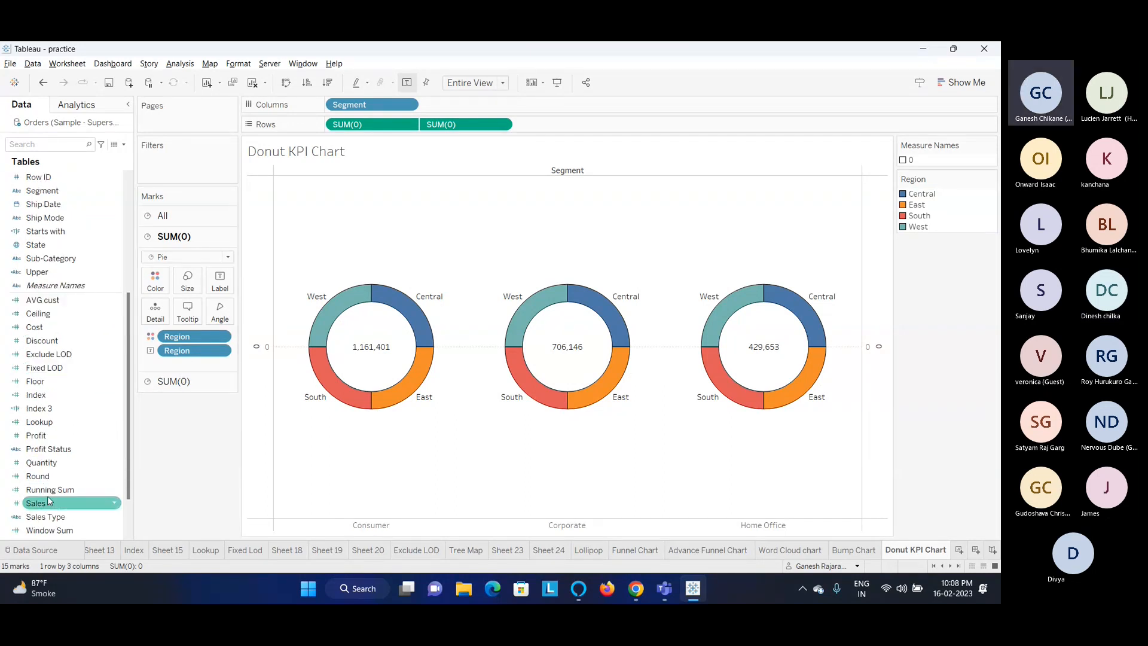
drag(49, 502, 218, 281)
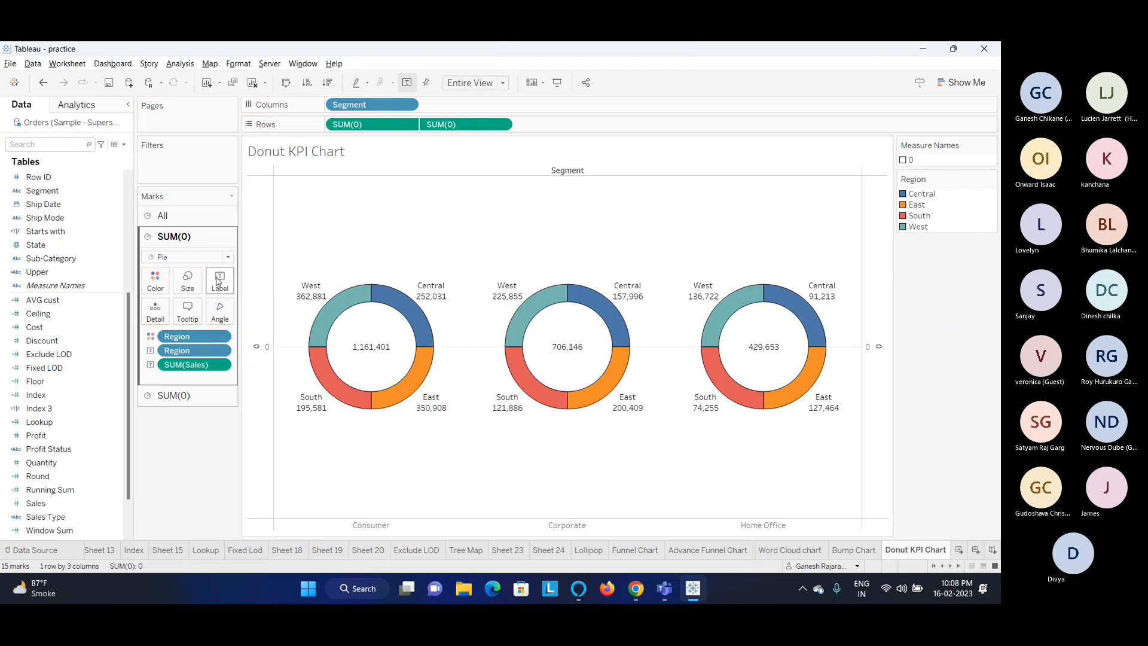
Apply a percent of total quick table calculation to the Sales labels of the ring slices
click(219, 366)
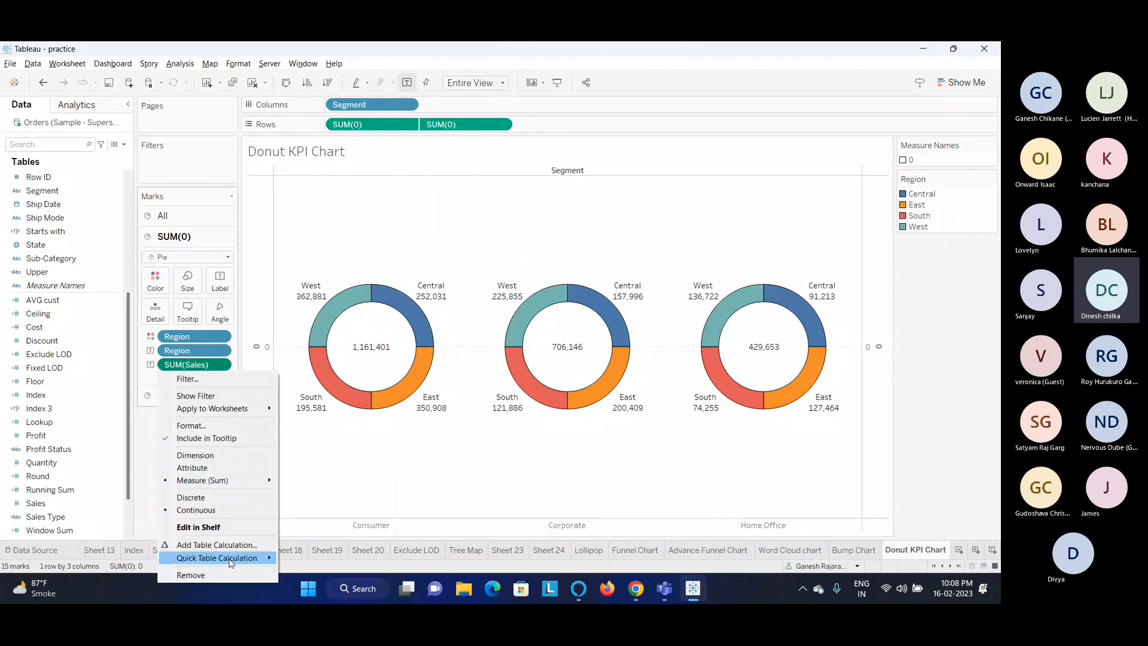
mouse_move(243, 559)
click(317, 509)
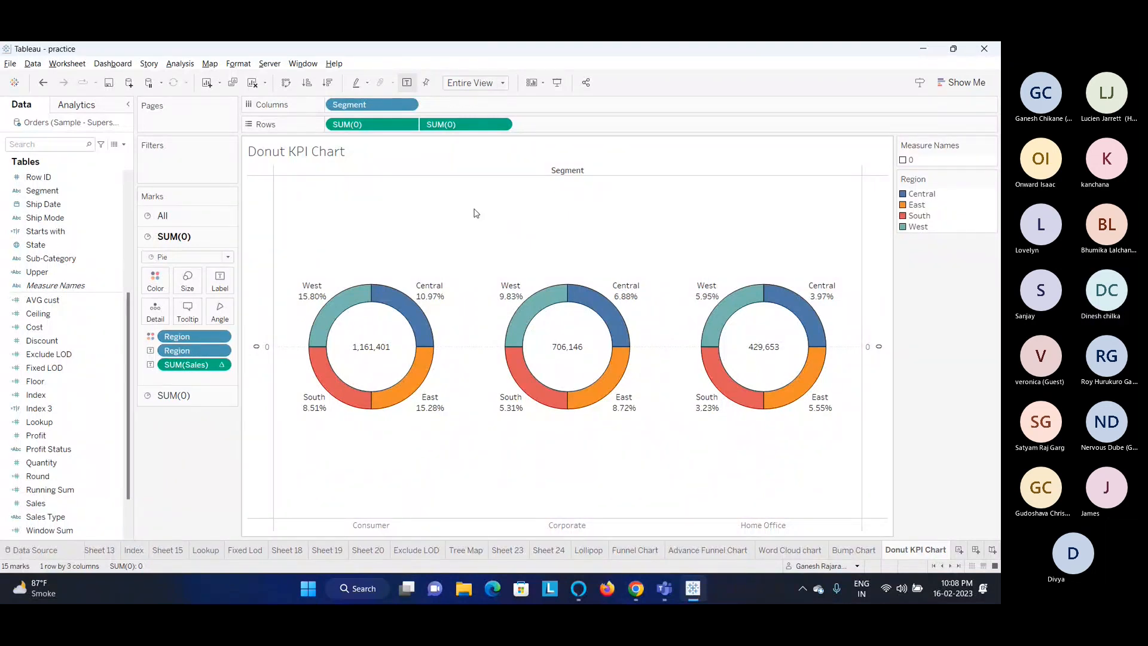
View the donut chart sheet in presentation mode and return to the worksheet
click(565, 89)
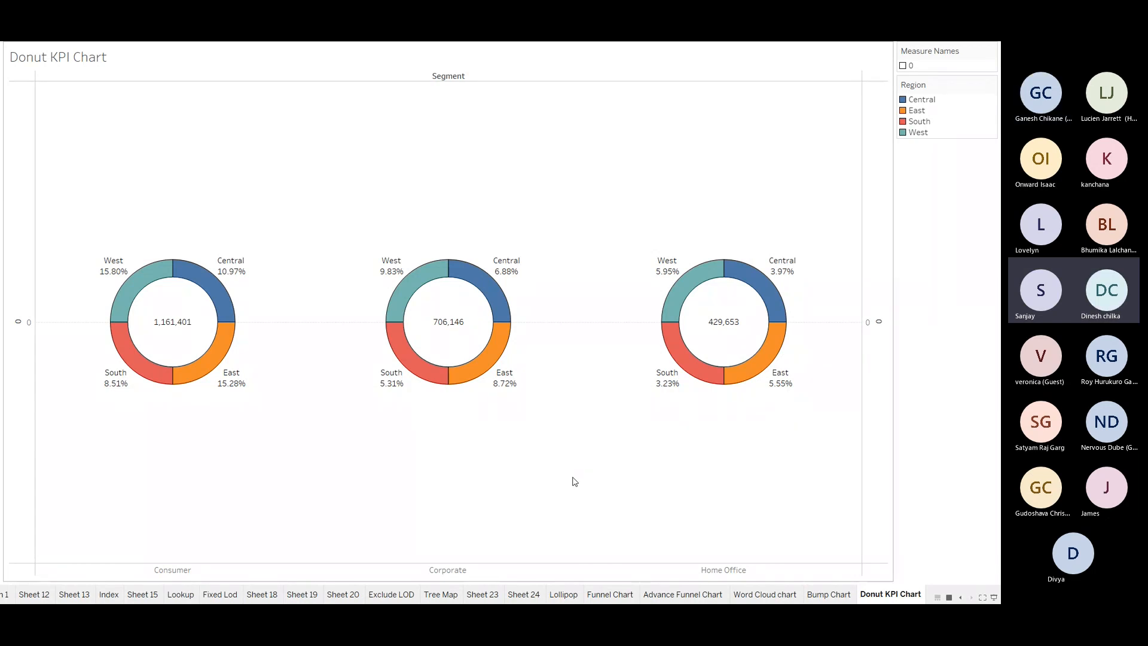
key(Escape)
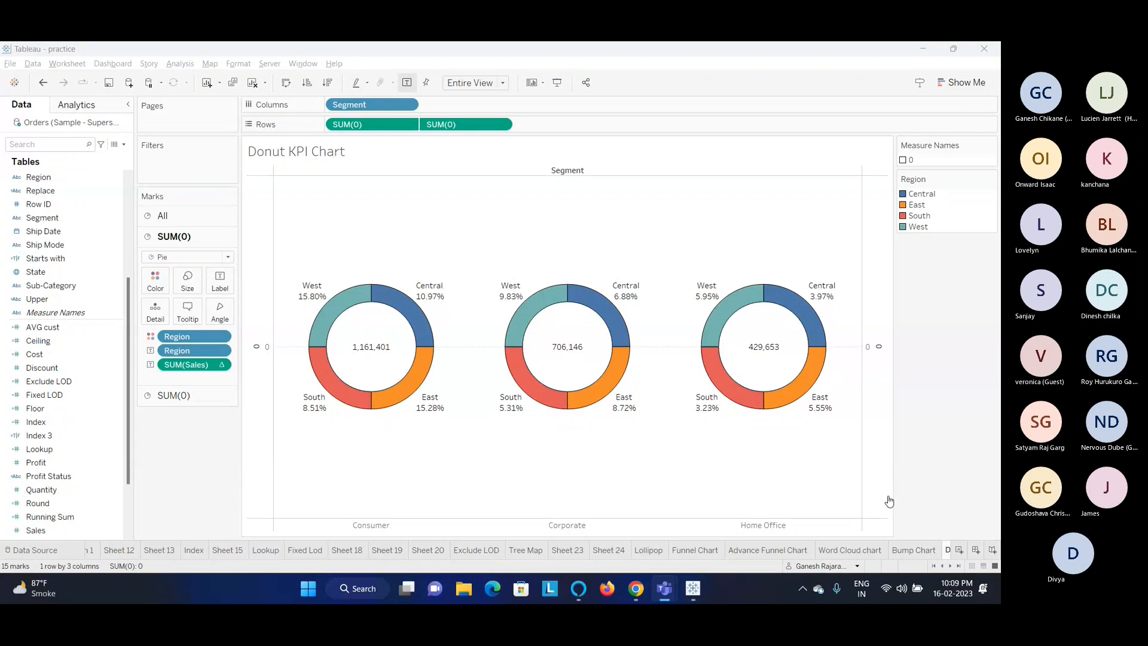
click(662, 587)
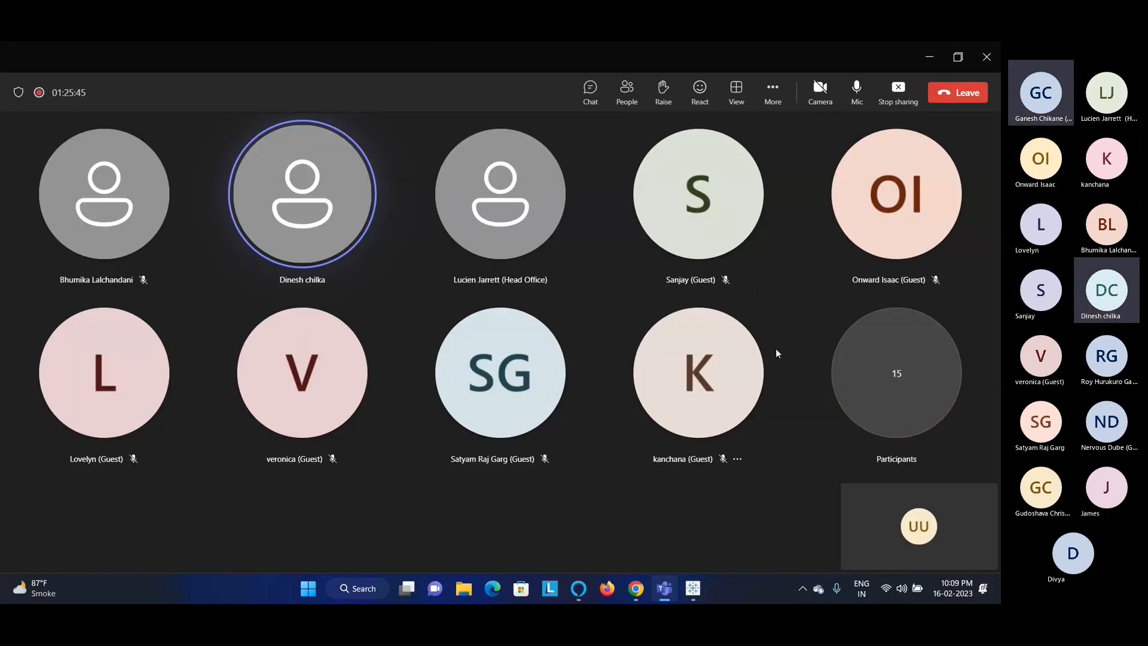
click(896, 97)
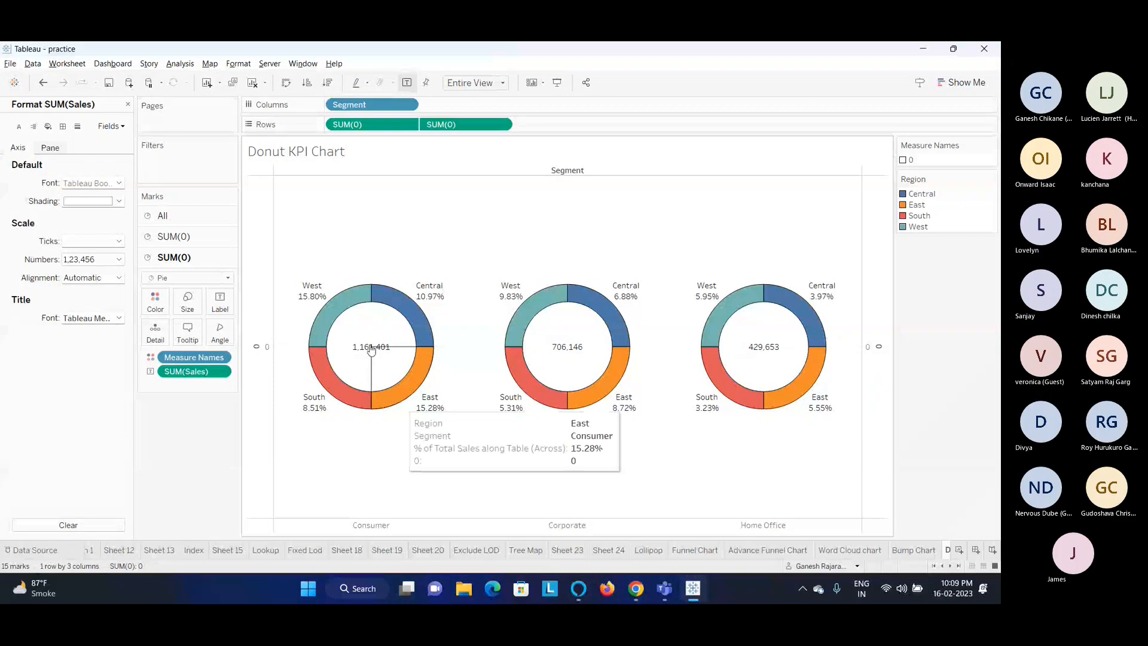
right_click(344, 351)
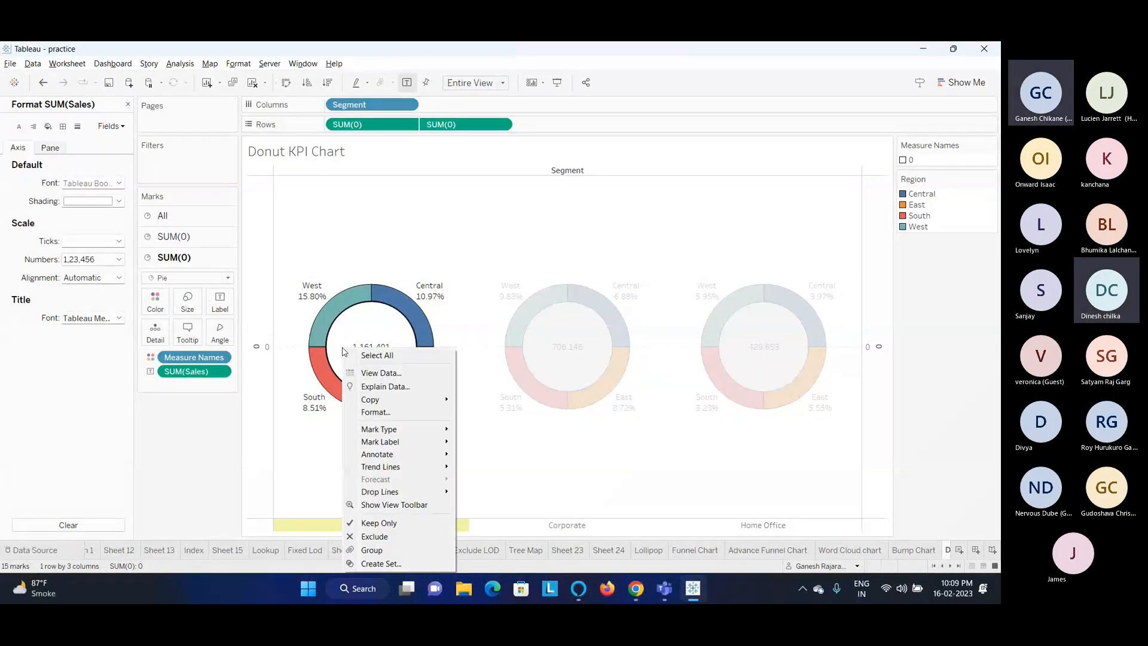
click(300, 432)
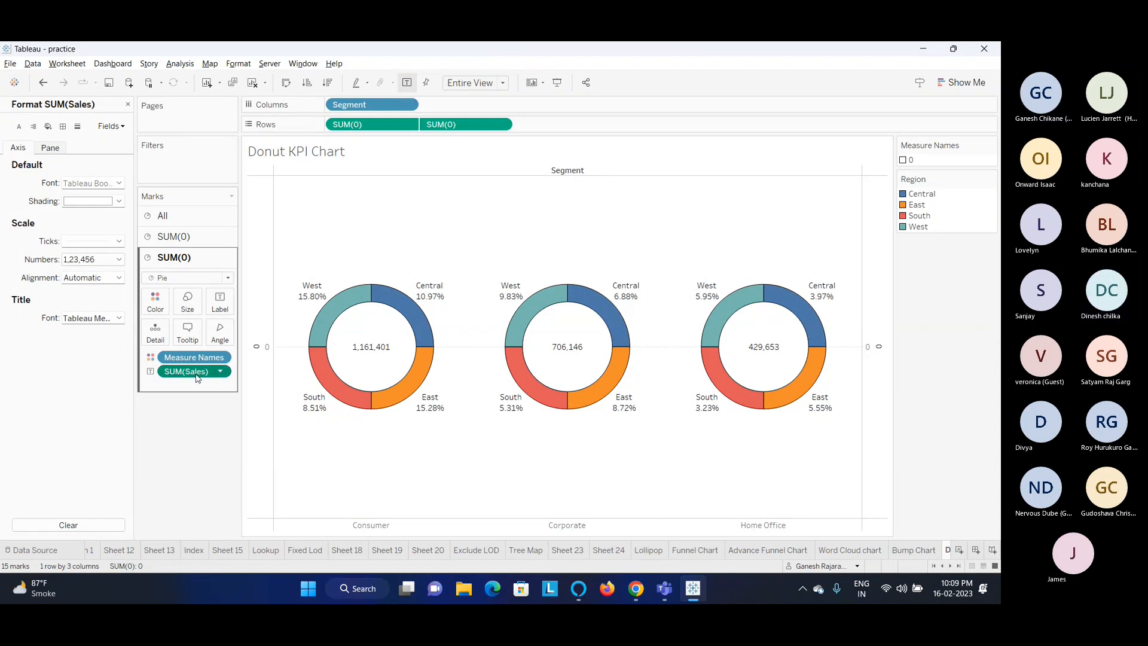
Edit the inner circle label of the second SUM(0) marks so it reads "Total sales = <SUM(Sales)>"
click(219, 315)
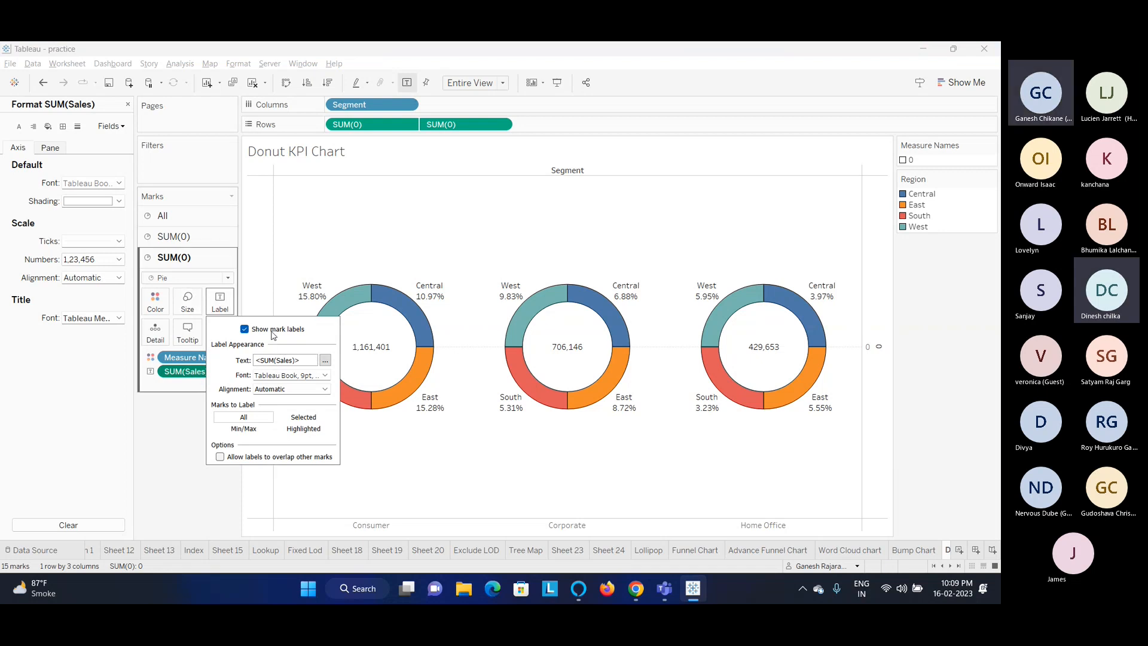
click(325, 360)
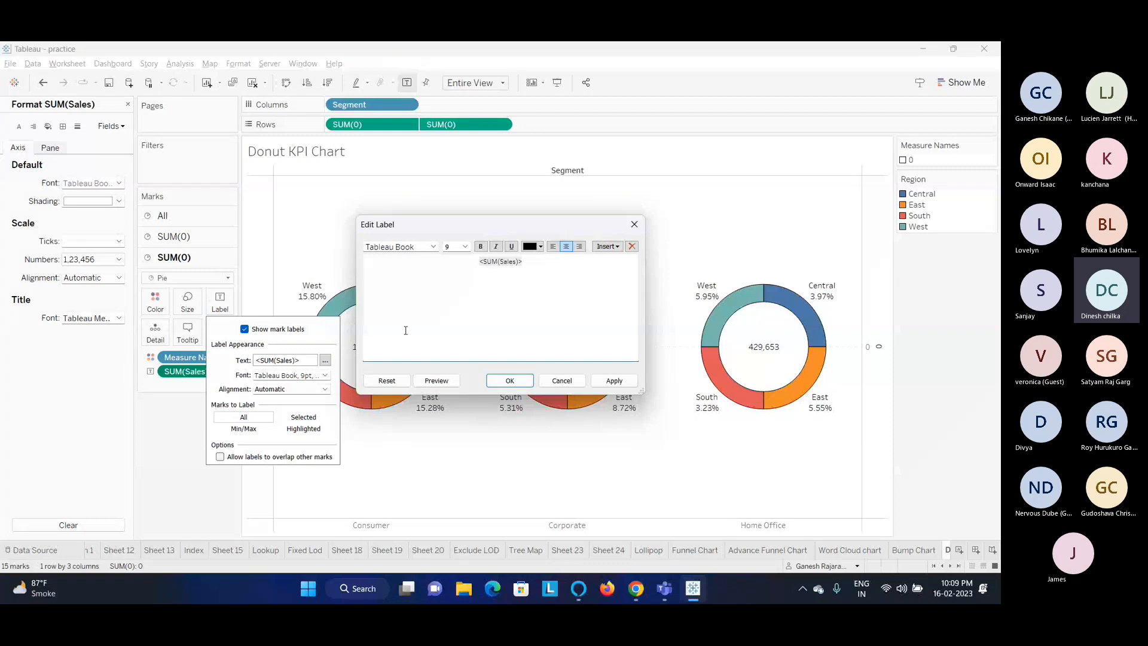
click(456, 268)
text(Tot)
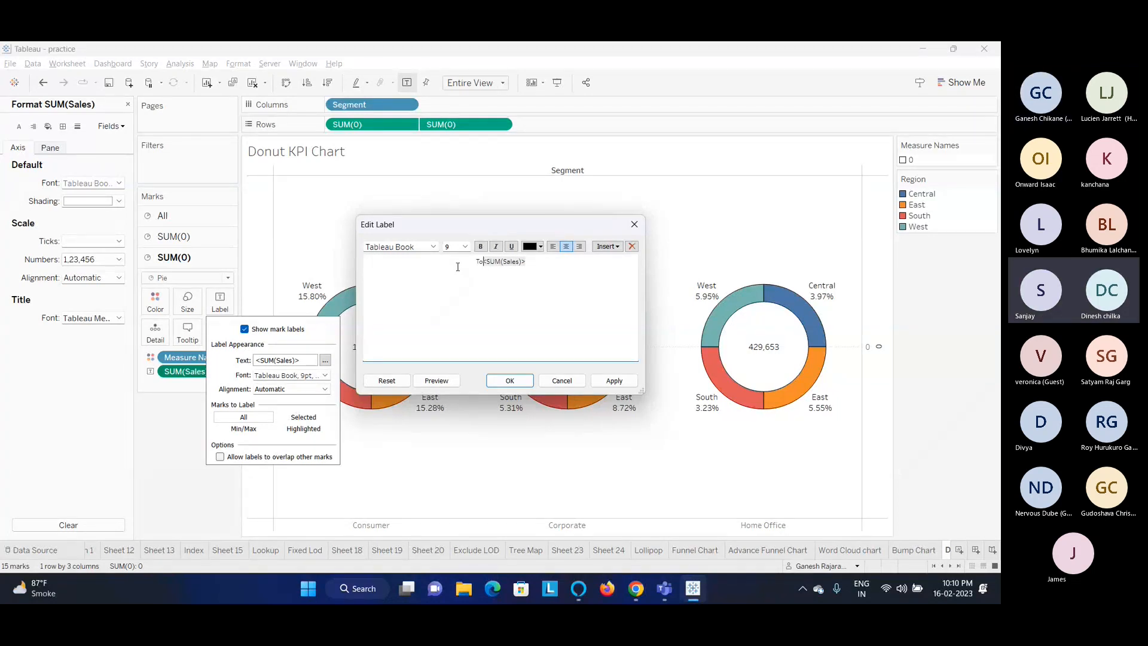
text(al )
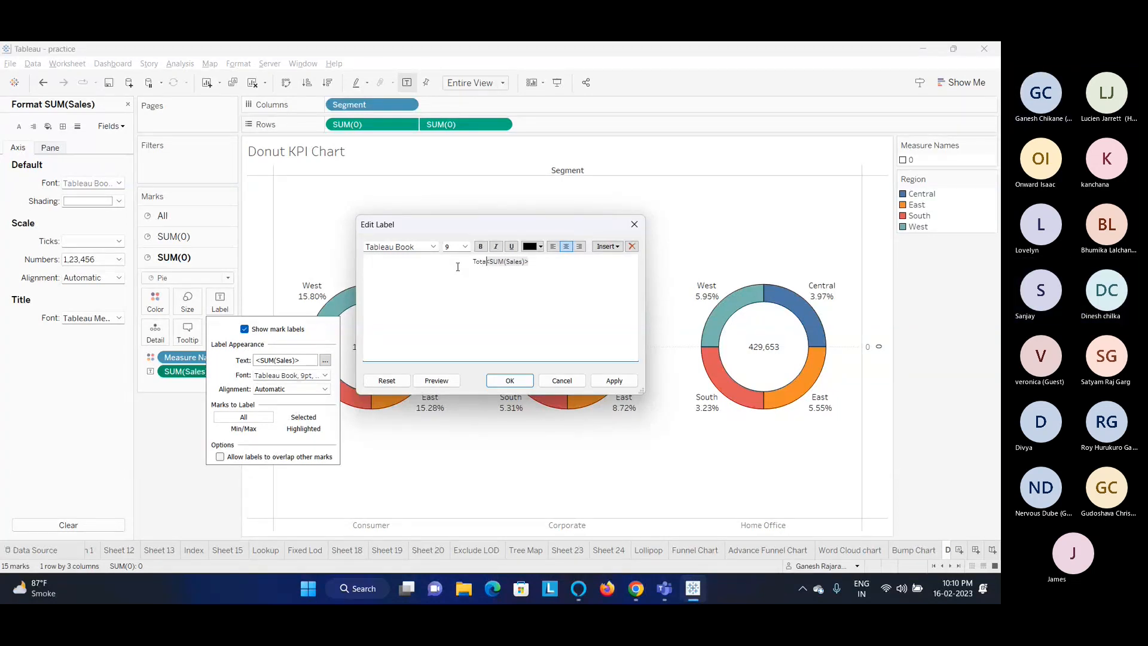
text(sum)
key(BackSpace)
key(BackSpace)
key(BackSpace)
text(sales =)
Color the words "Total sales" in the inner circle label light orange
drag(490, 261, 460, 261)
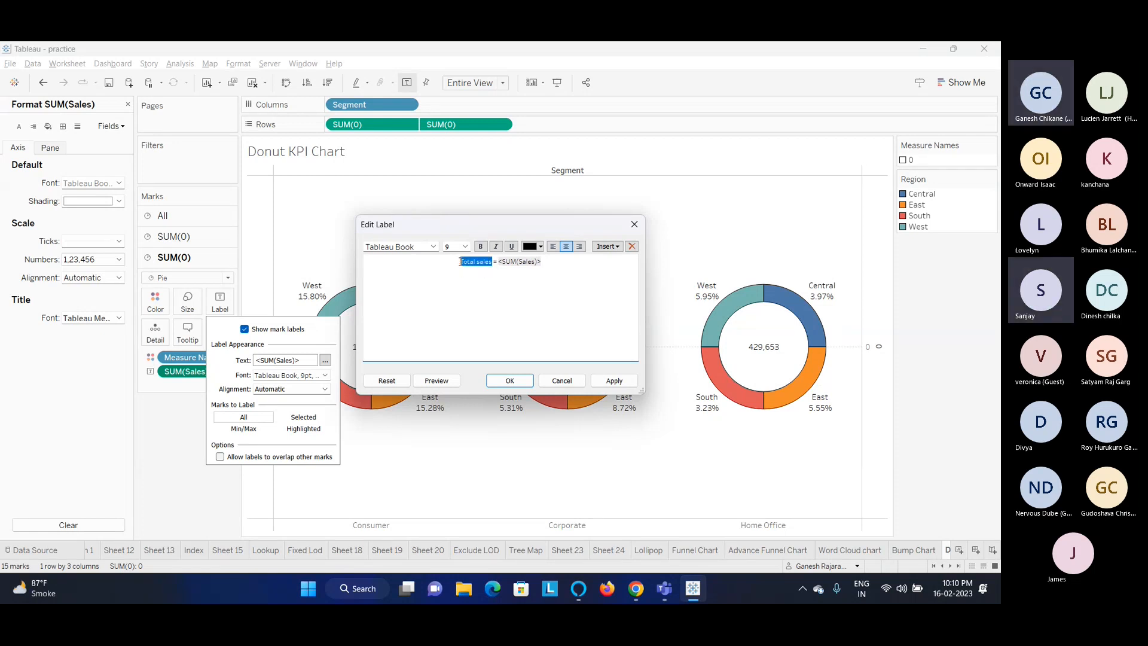
click(541, 248)
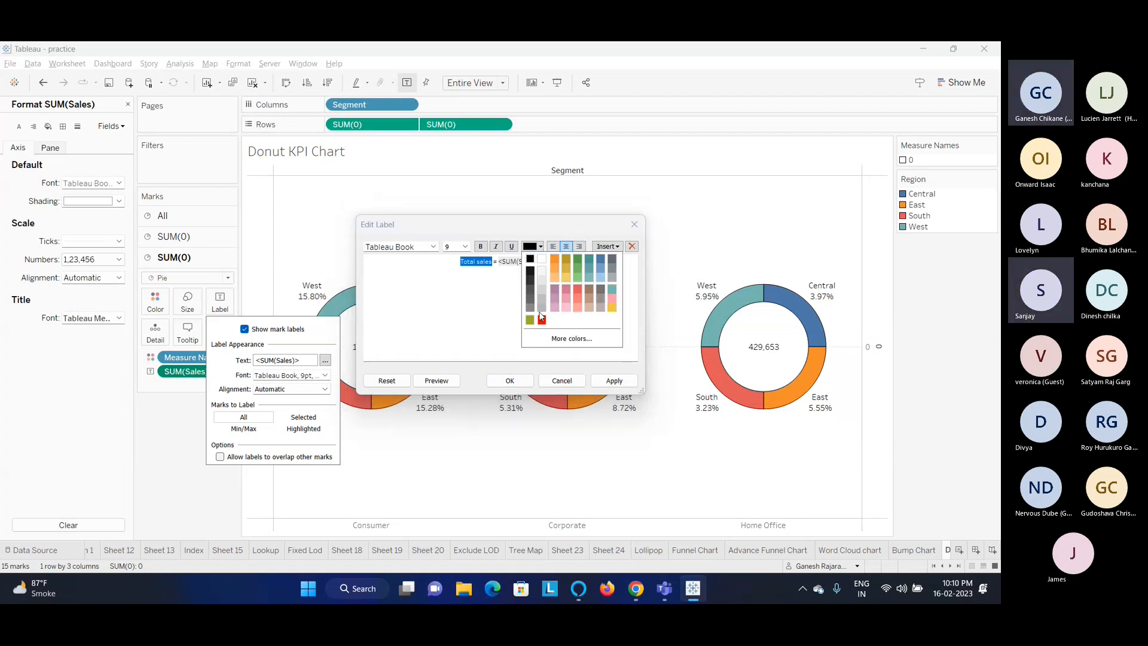
click(554, 269)
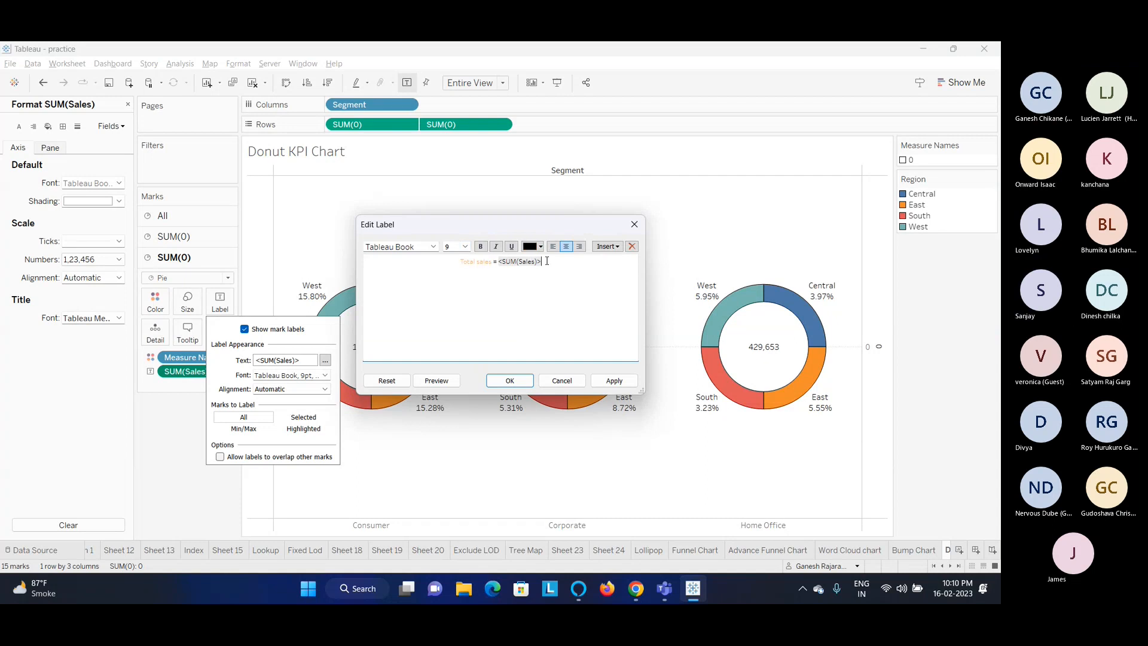
Set the font size of the whole inner circle label to 11
triple_click(428, 259)
click(465, 246)
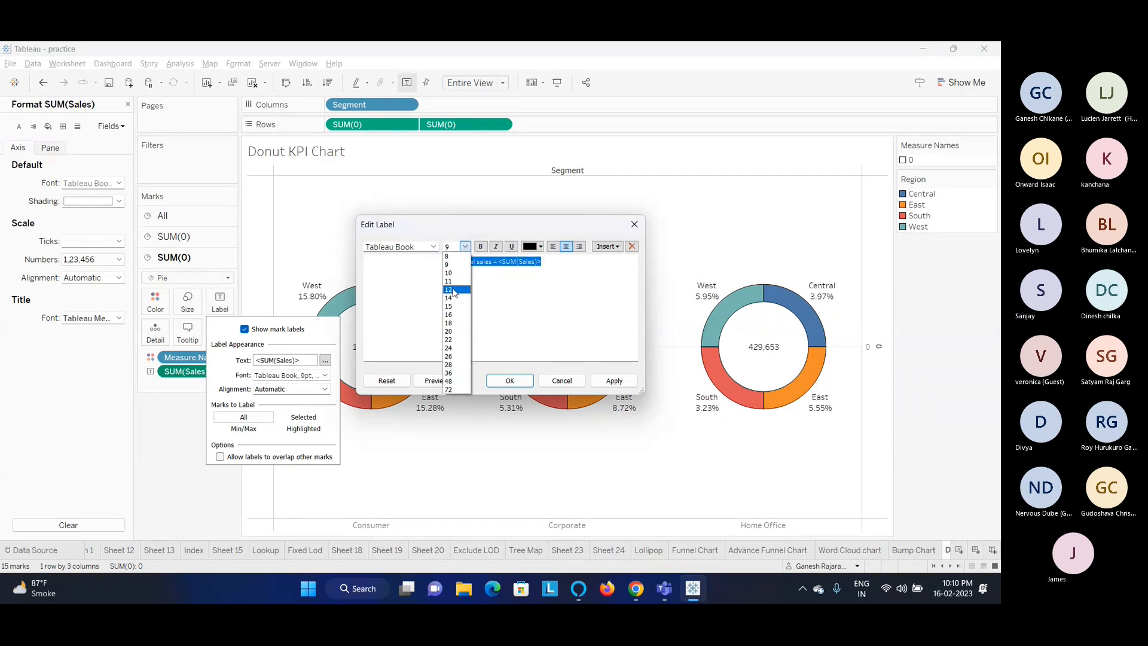
click(453, 273)
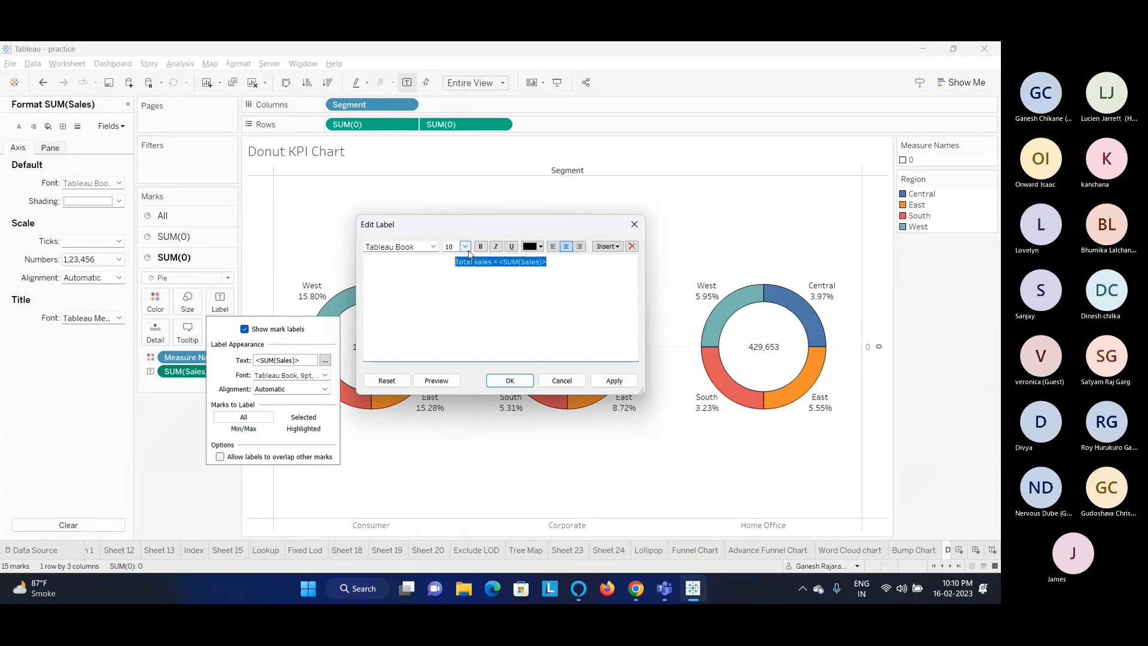
click(465, 246)
click(454, 280)
Color the <SUM(Sales)> field in the inner circle label gold and apply it to the chart
double_click(509, 264)
click(540, 248)
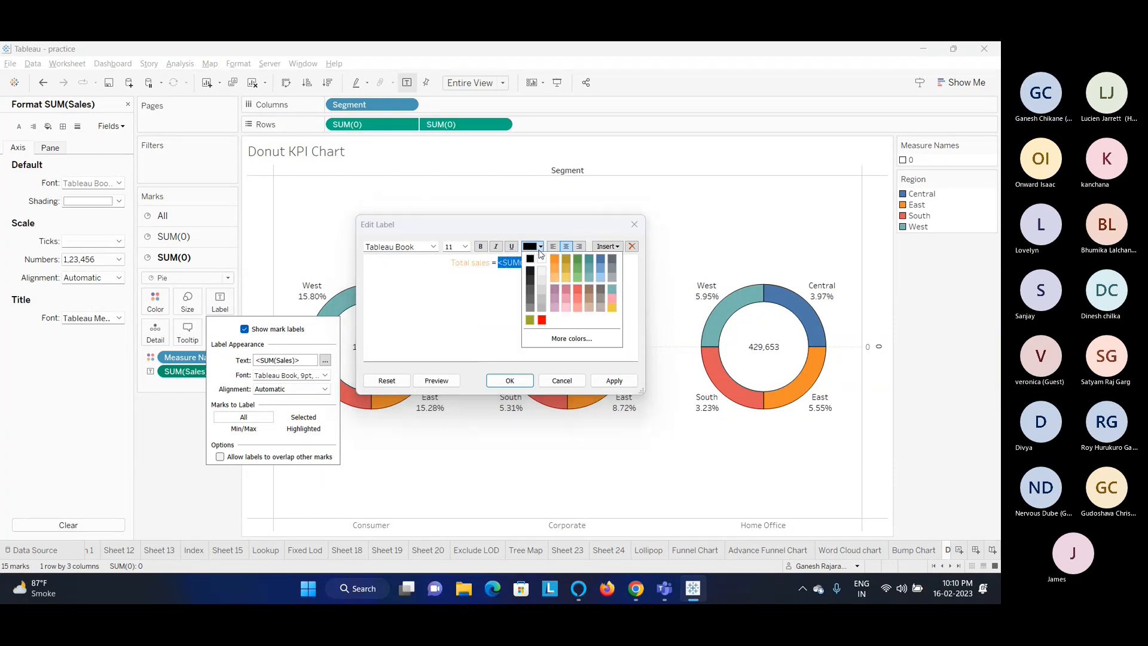
click(568, 268)
click(614, 381)
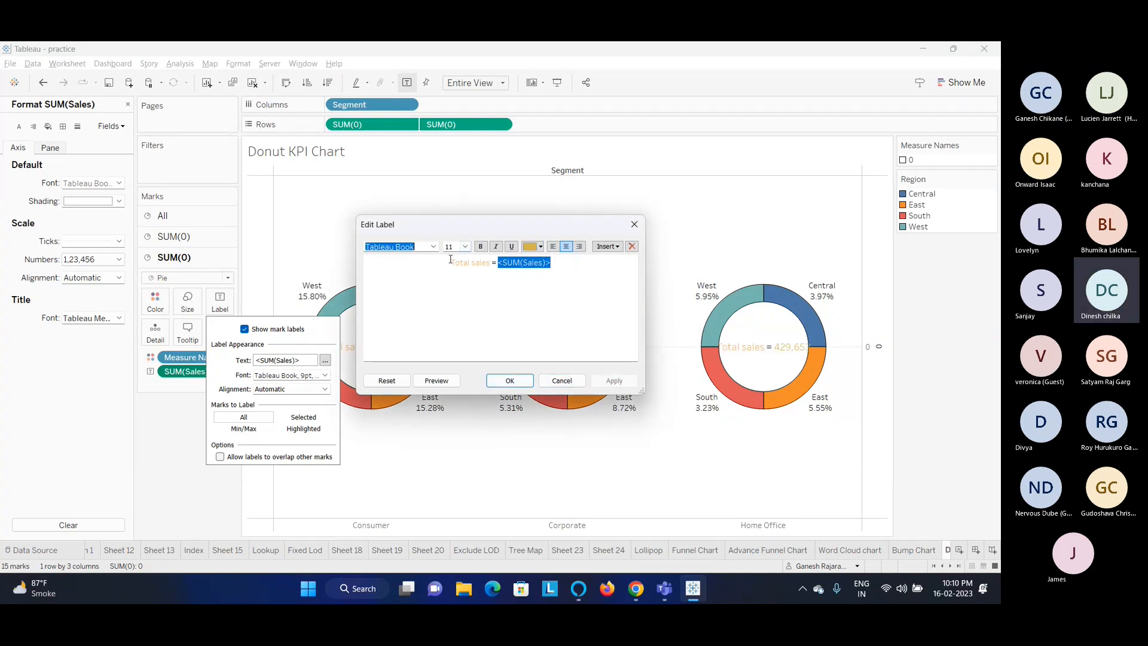
Set the entire inner circle label to font size 10, apply it and close the label settings
shift+click(451, 262)
click(465, 247)
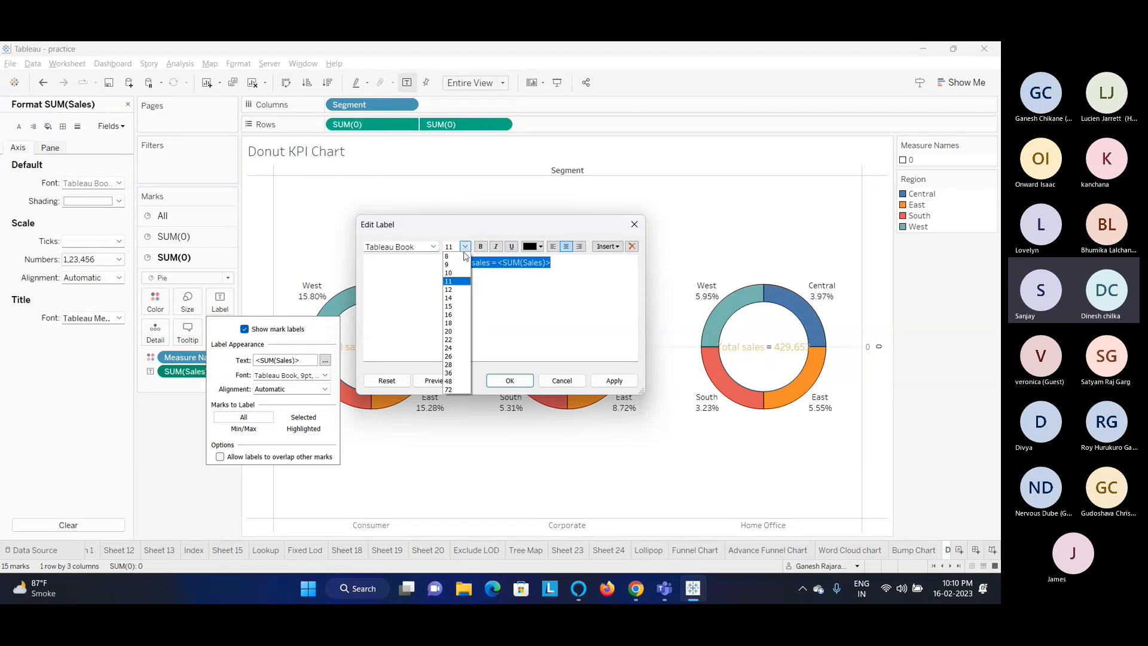
click(462, 270)
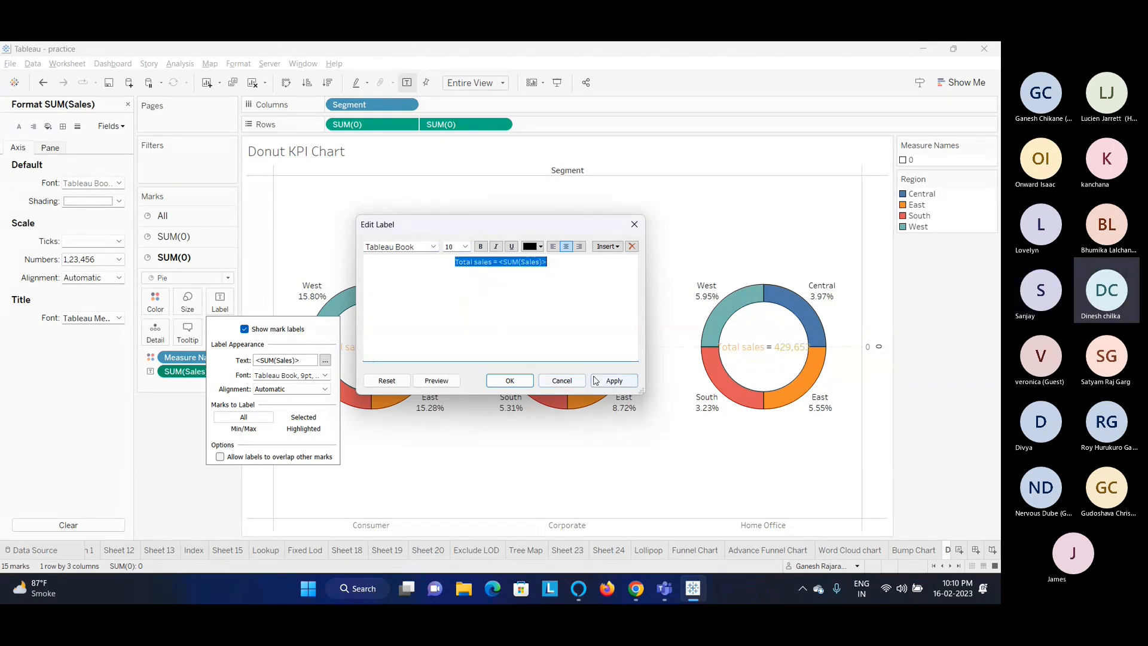
click(614, 380)
click(510, 380)
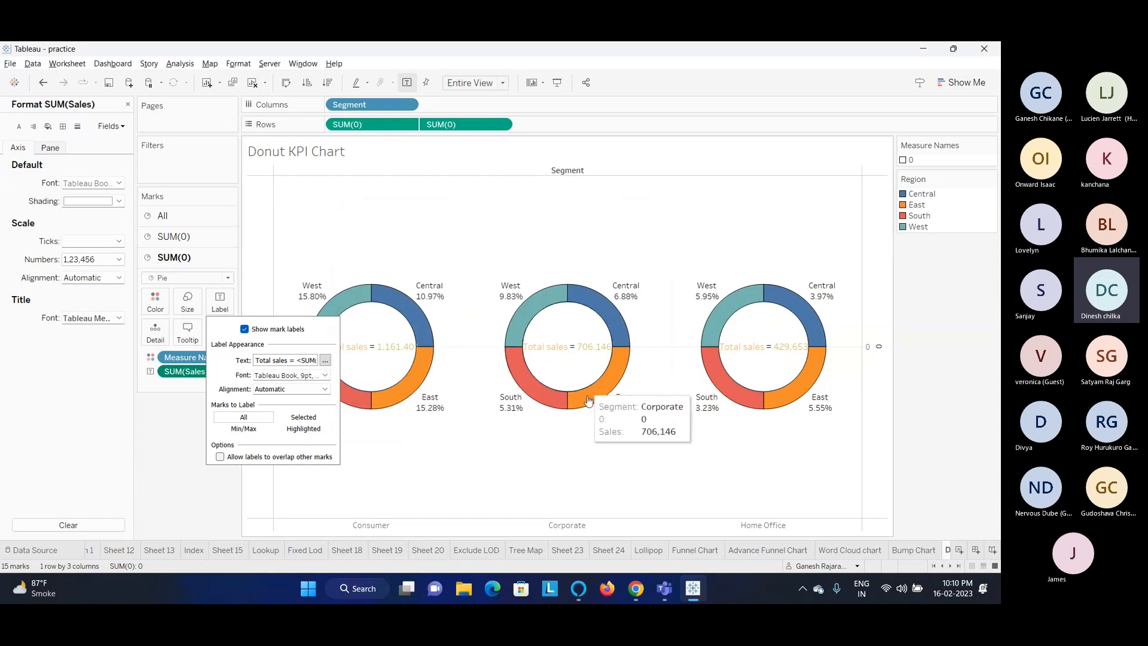
click(525, 466)
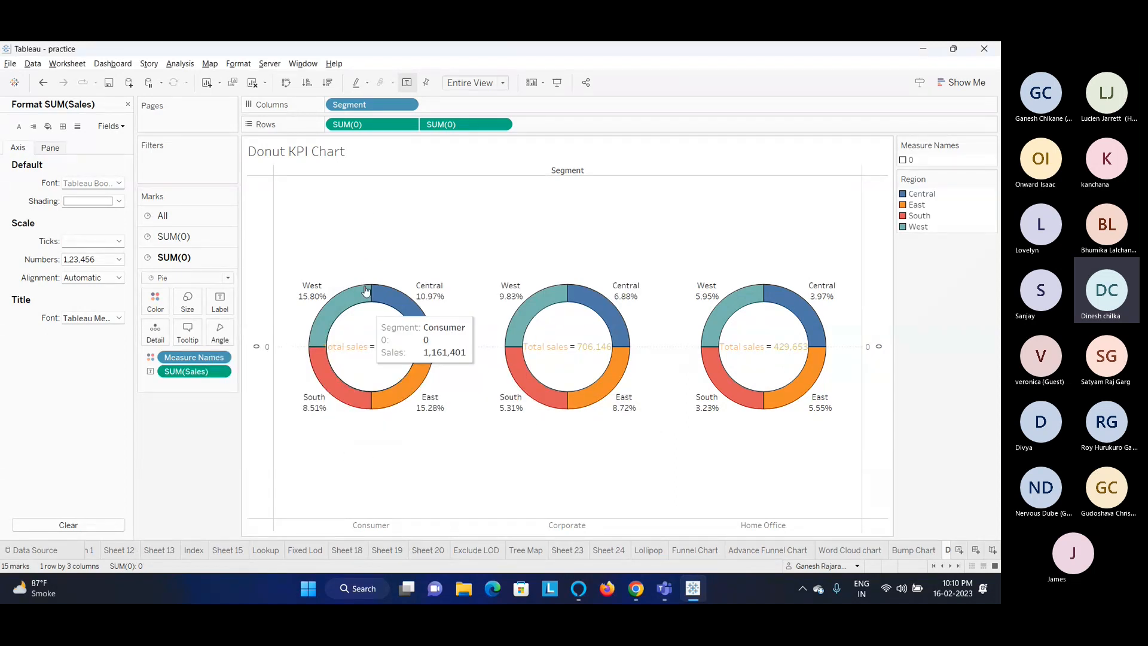
Switch to the Microsoft Teams meeting and stop sharing the screen
click(219, 301)
key(alt+Tab)
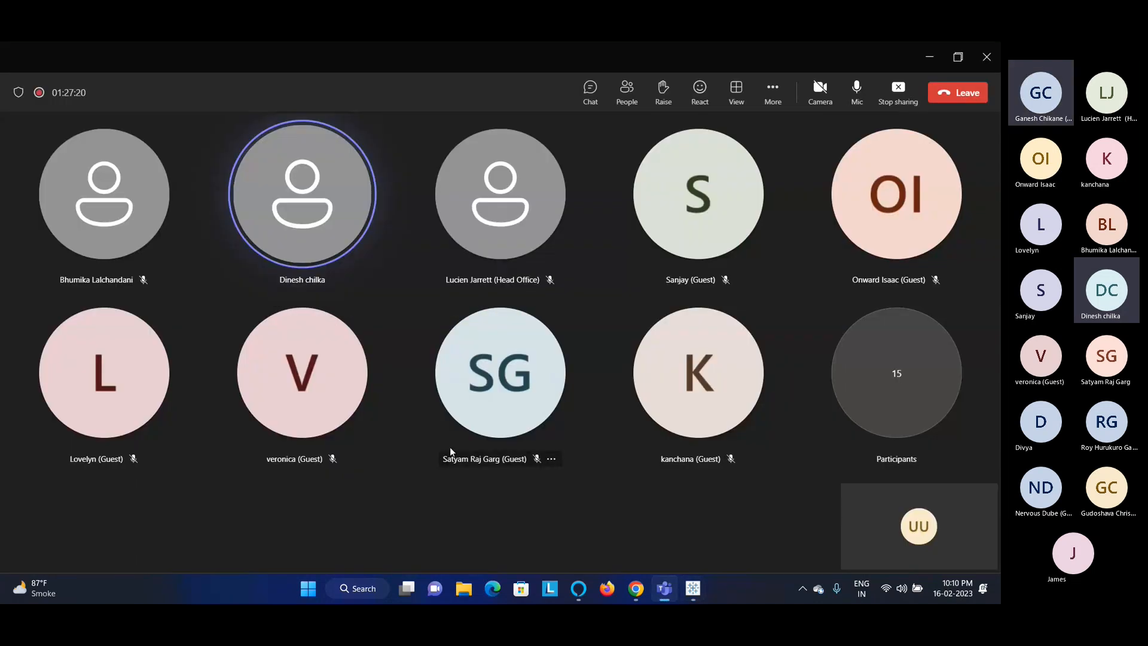
click(887, 87)
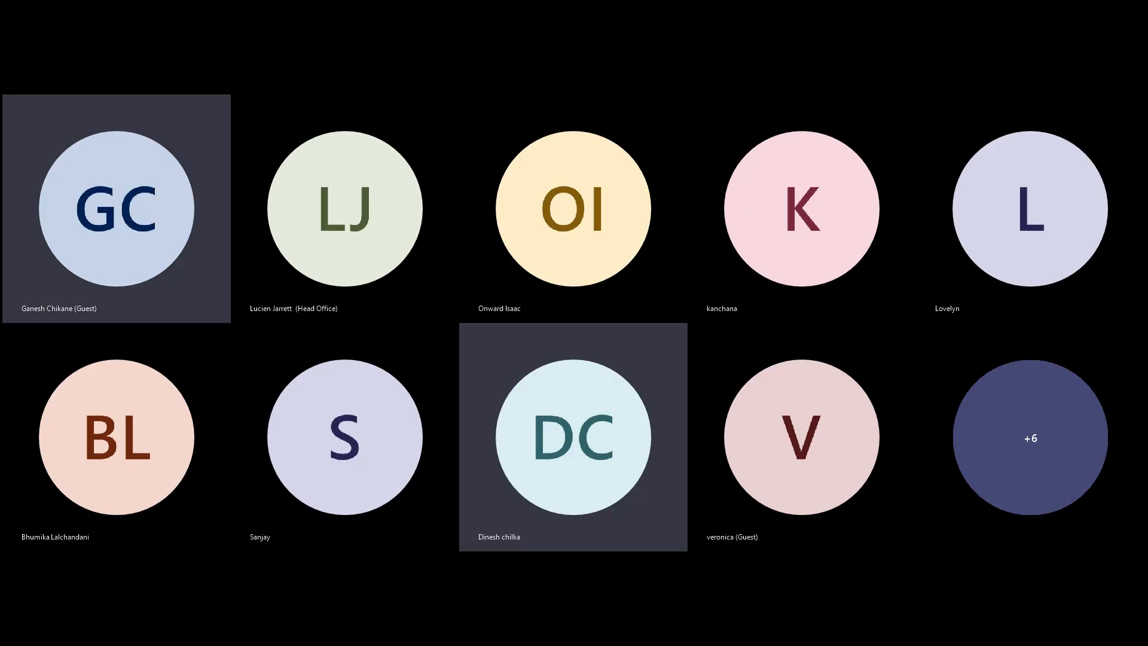